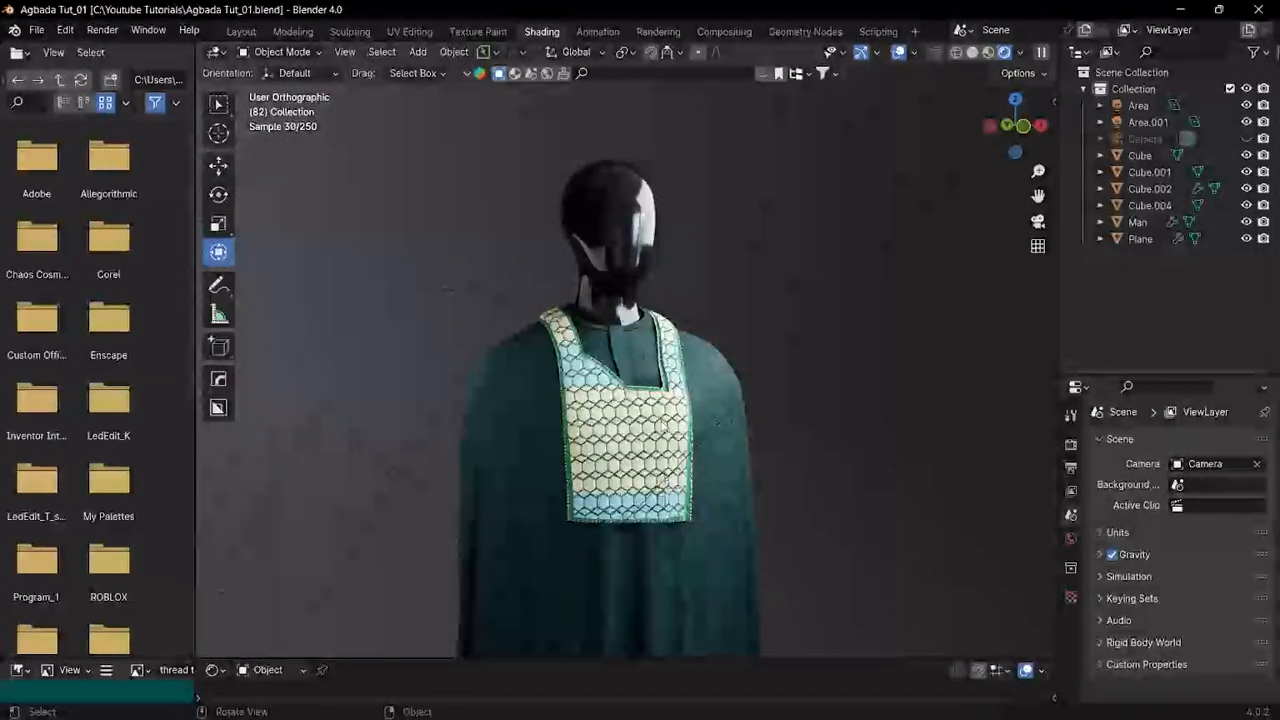
Step: Leave the finished garment scene and start a new, empty Blender file
scroll(658, 427, "up", 1)
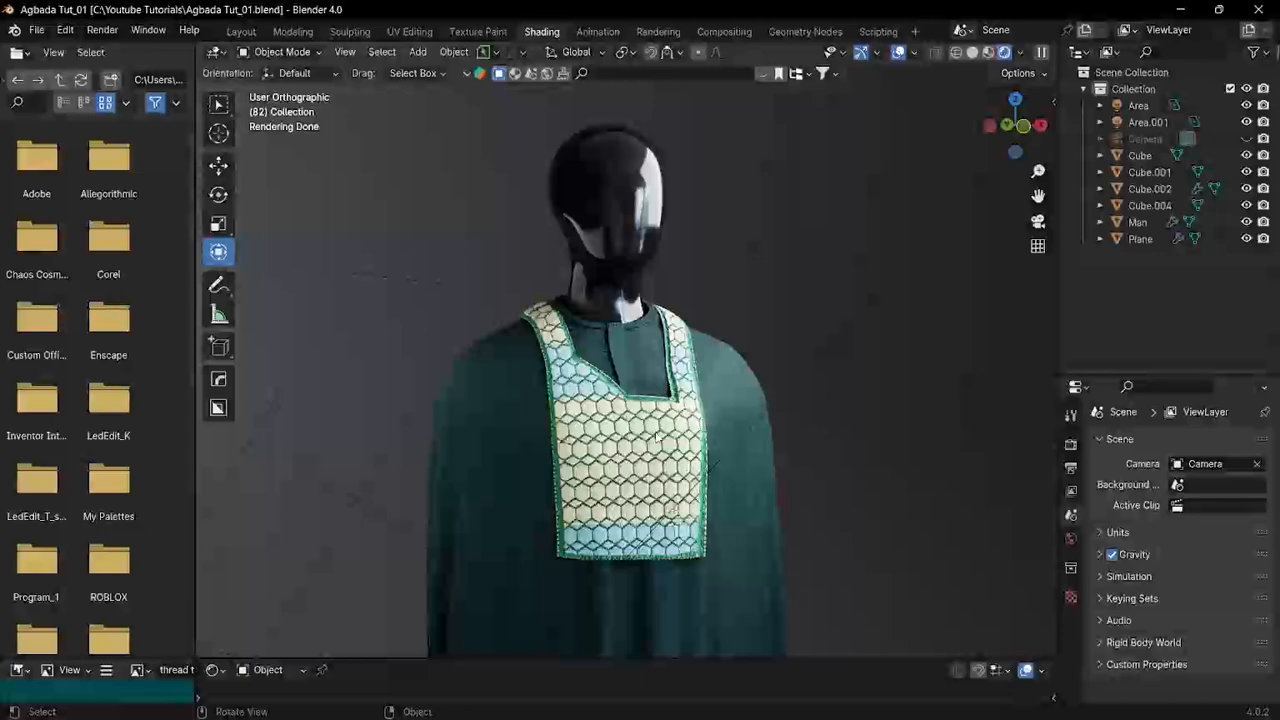
mouse_move(657, 437)
middle_mouse_down()
mouse_move(730, 443)
mouse_move(644, 444)
middle_mouse_up()
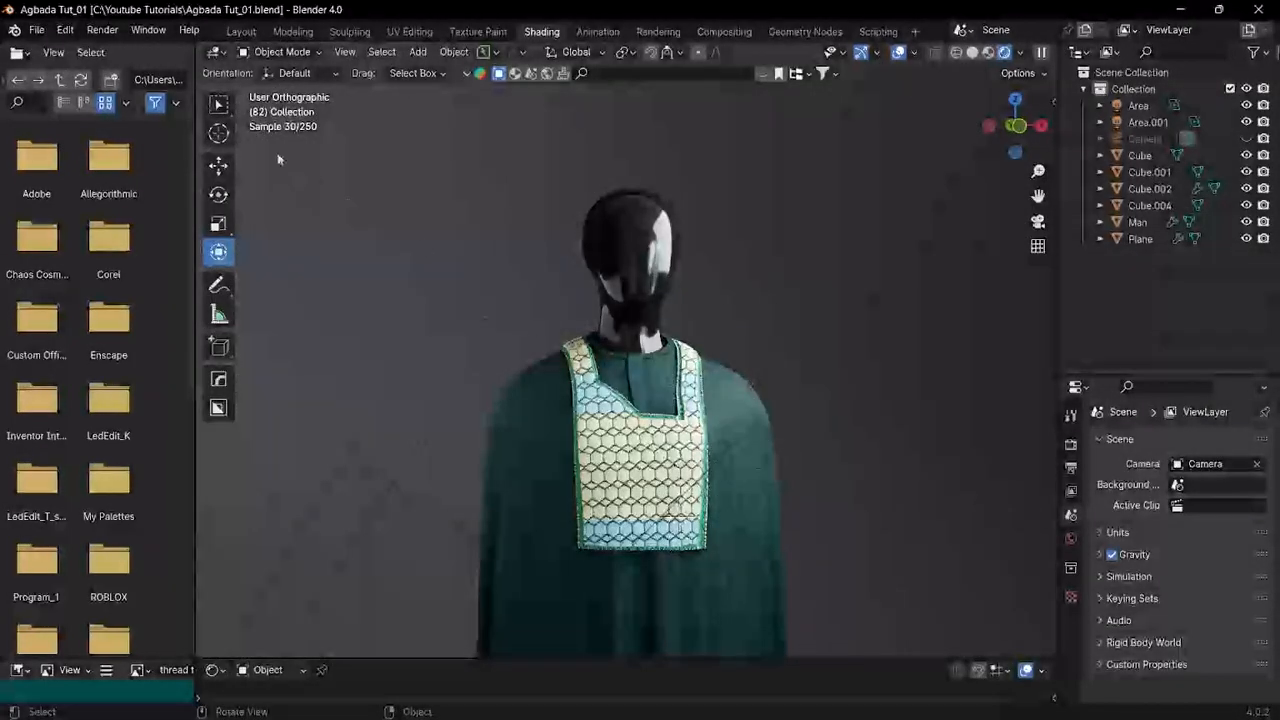
left_click(36, 29)
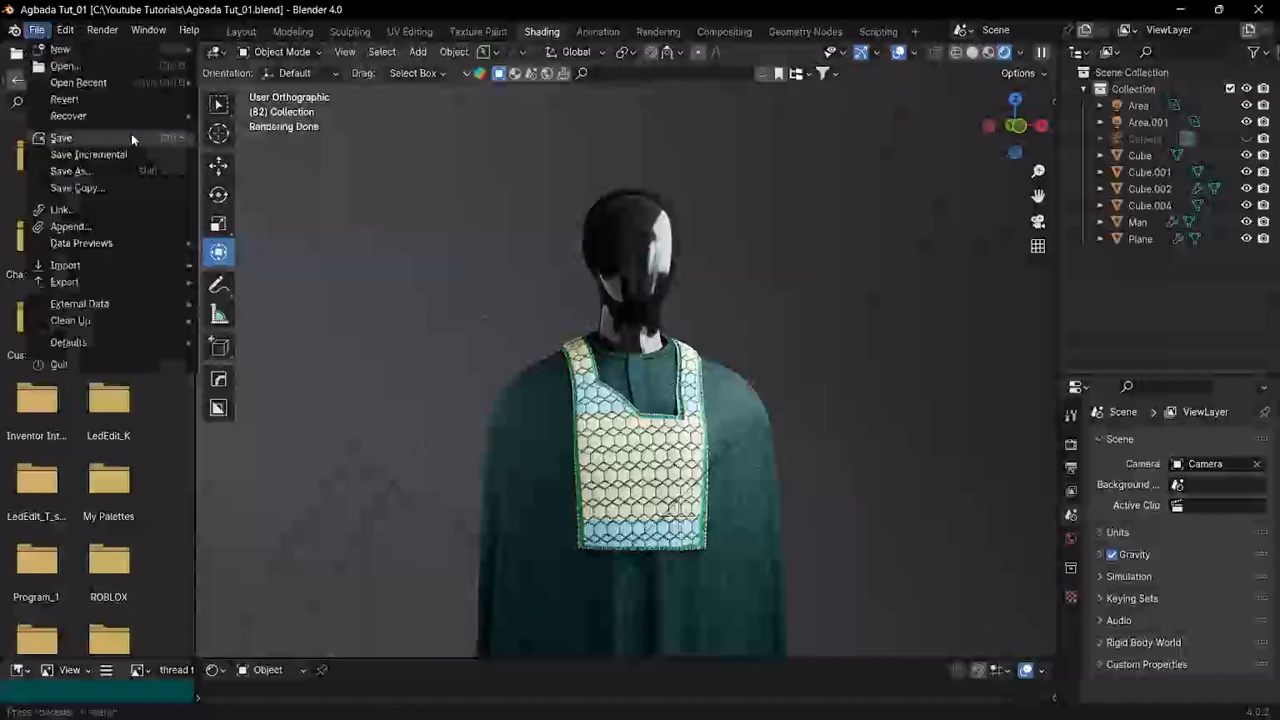
mouse_move(120, 48)
left_click(240, 46)
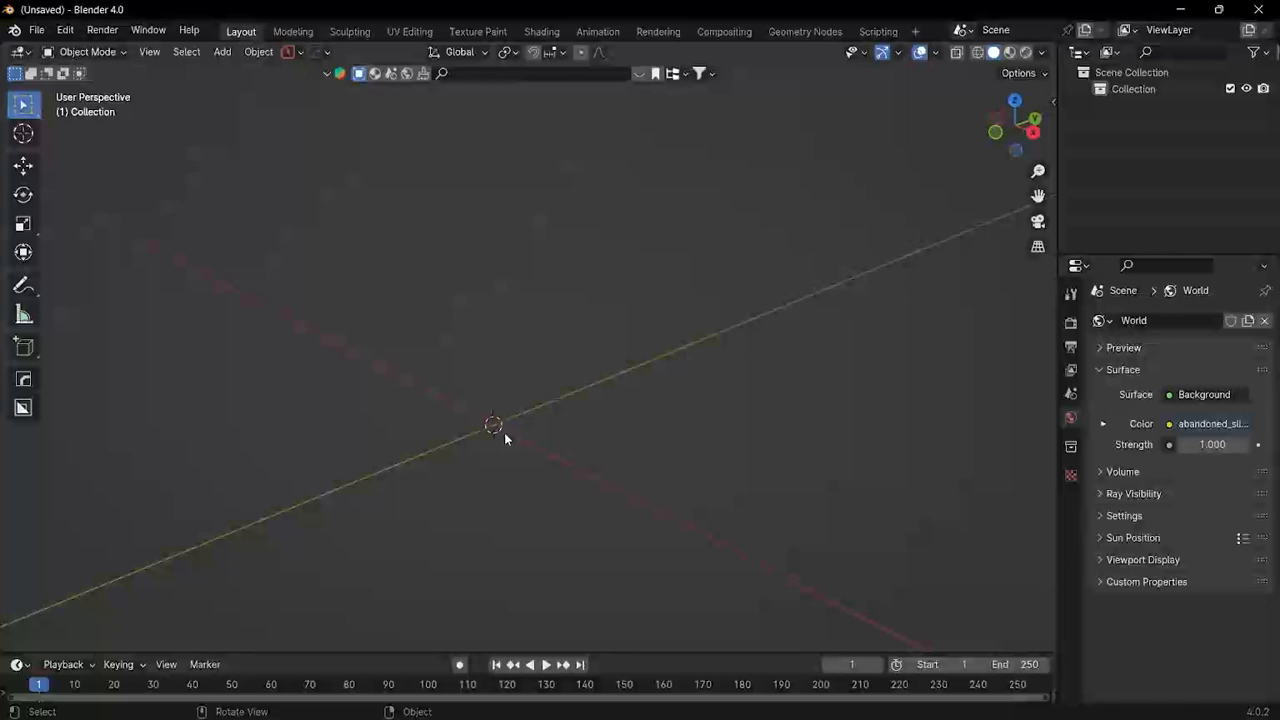
Step: Start an append and open Agbada Tut_01_autosave.blend from the C:\Youtube Tutorials folder as the source file
middle_click_drag(498, 437, 463, 443)
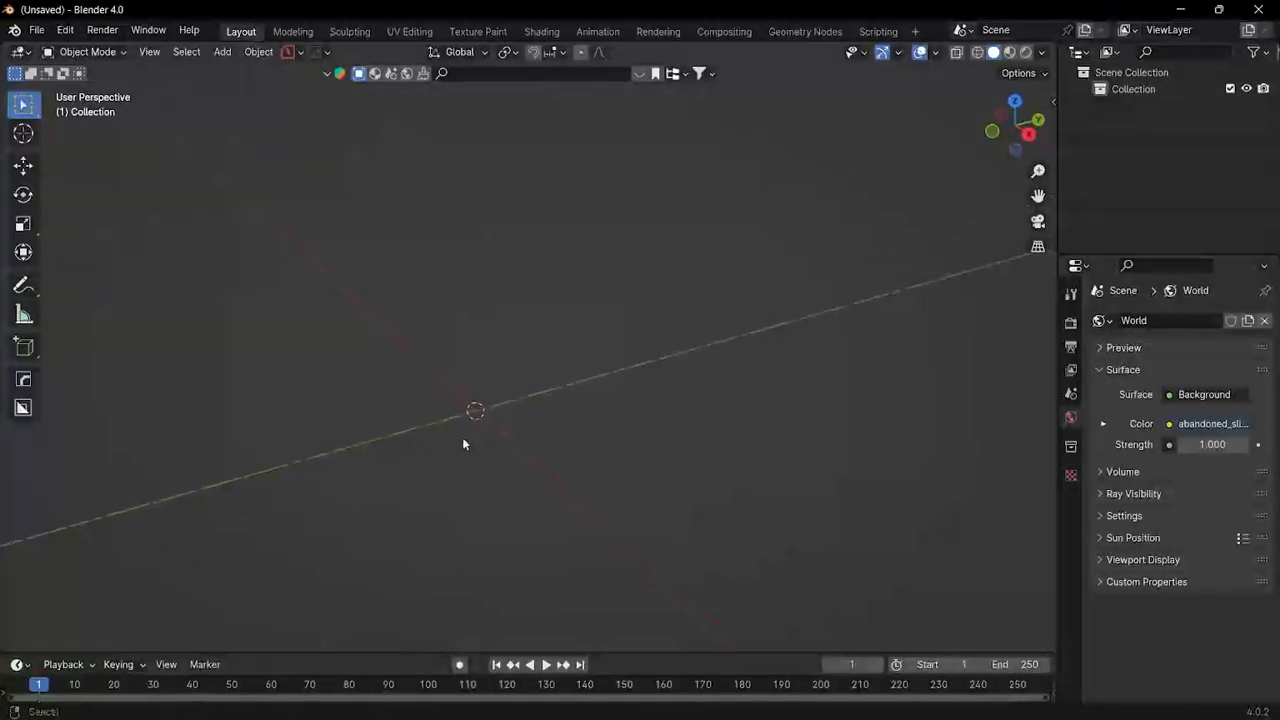
left_click(36, 30)
left_click(103, 229)
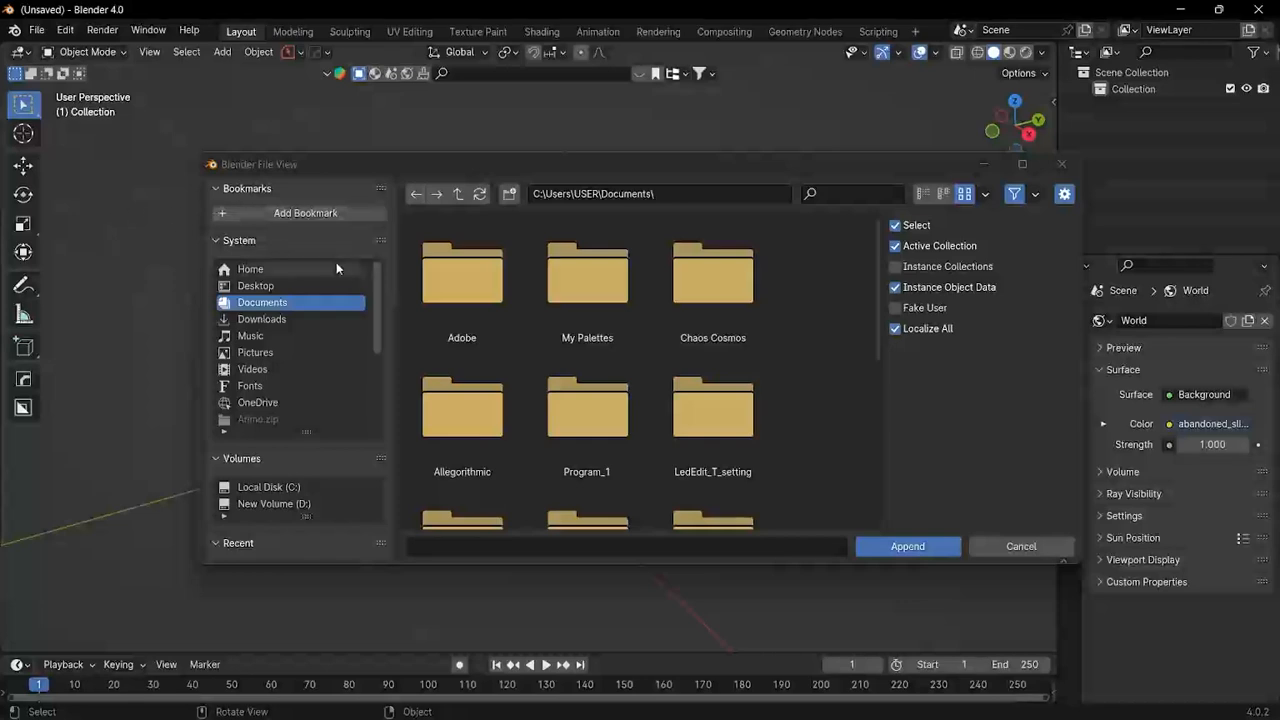
scroll(586, 345, "down", 2)
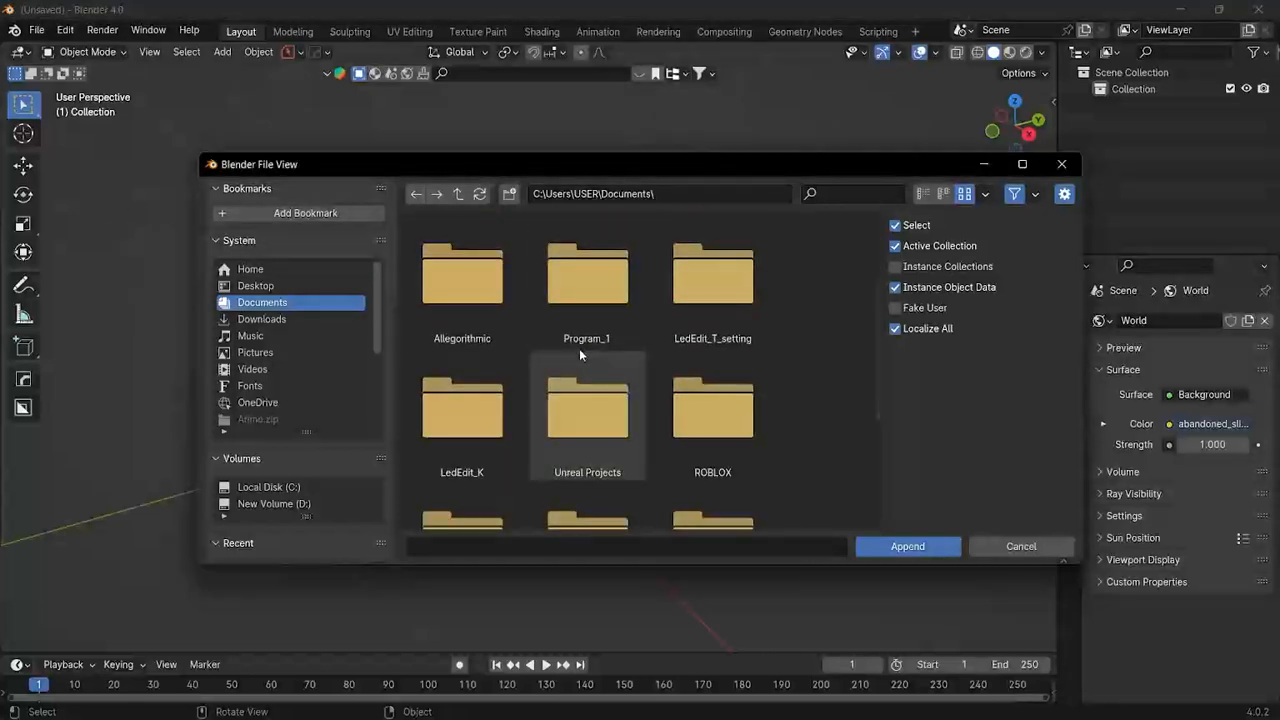
scroll(578, 349, "down", 3)
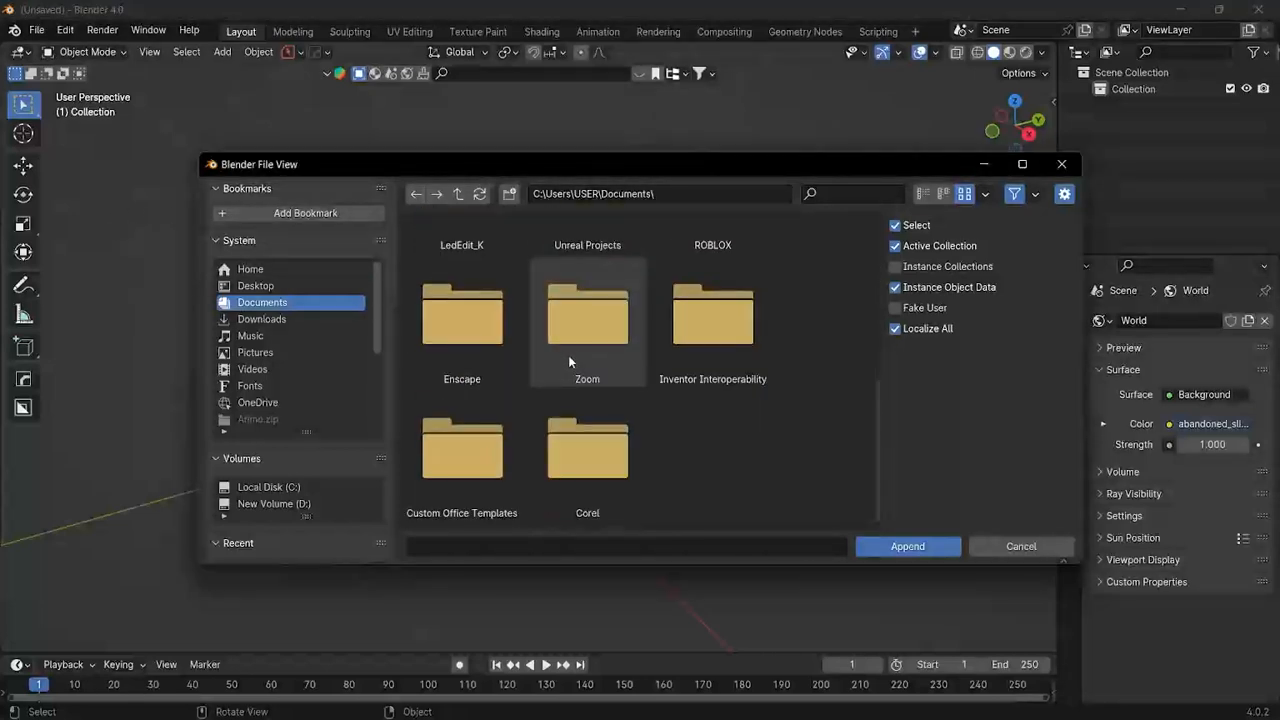
scroll(570, 356, "up", 5)
scroll(567, 363, "up", 2)
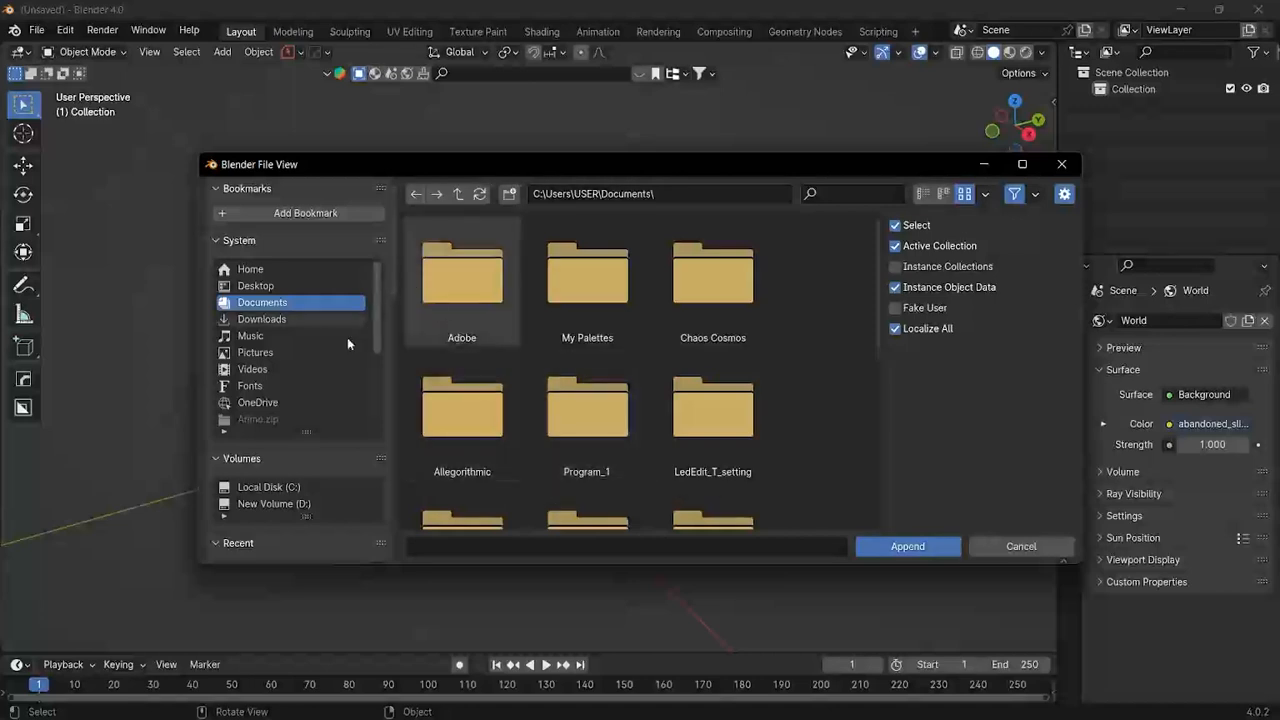
scroll(255, 411, "down", 5)
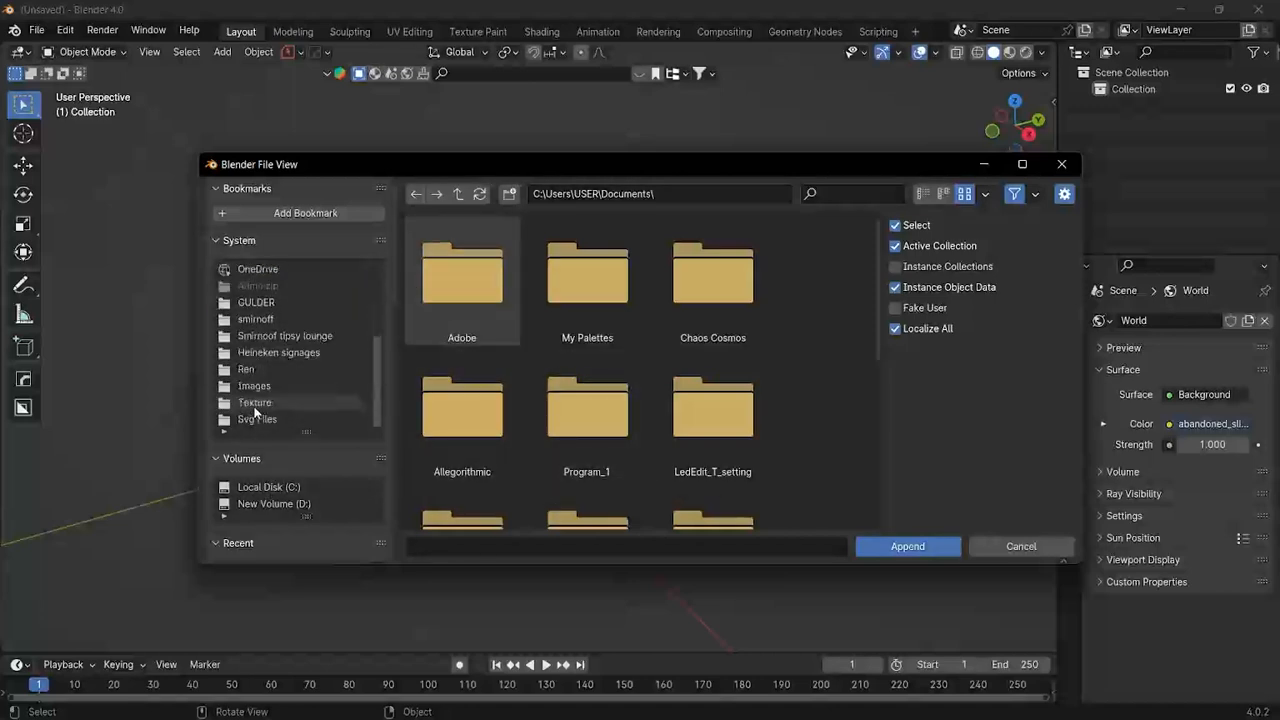
scroll(255, 411, "down", 3)
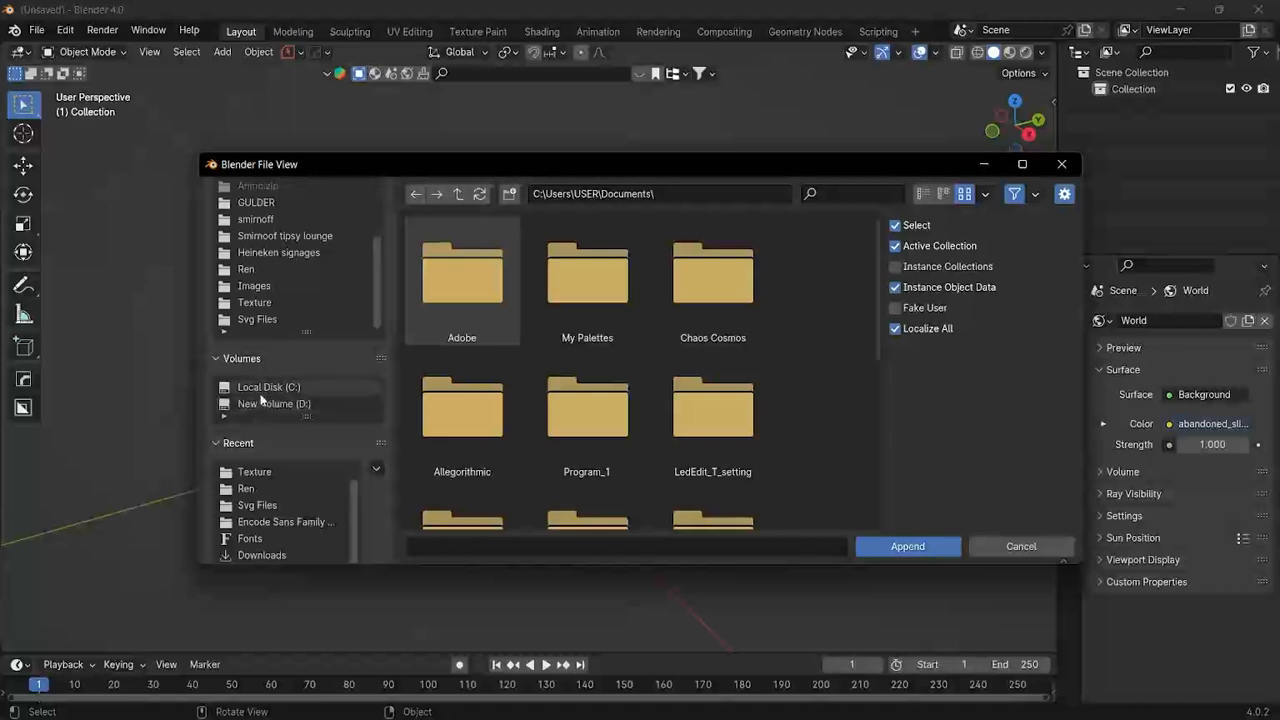
left_click(262, 388)
double_click(456, 306)
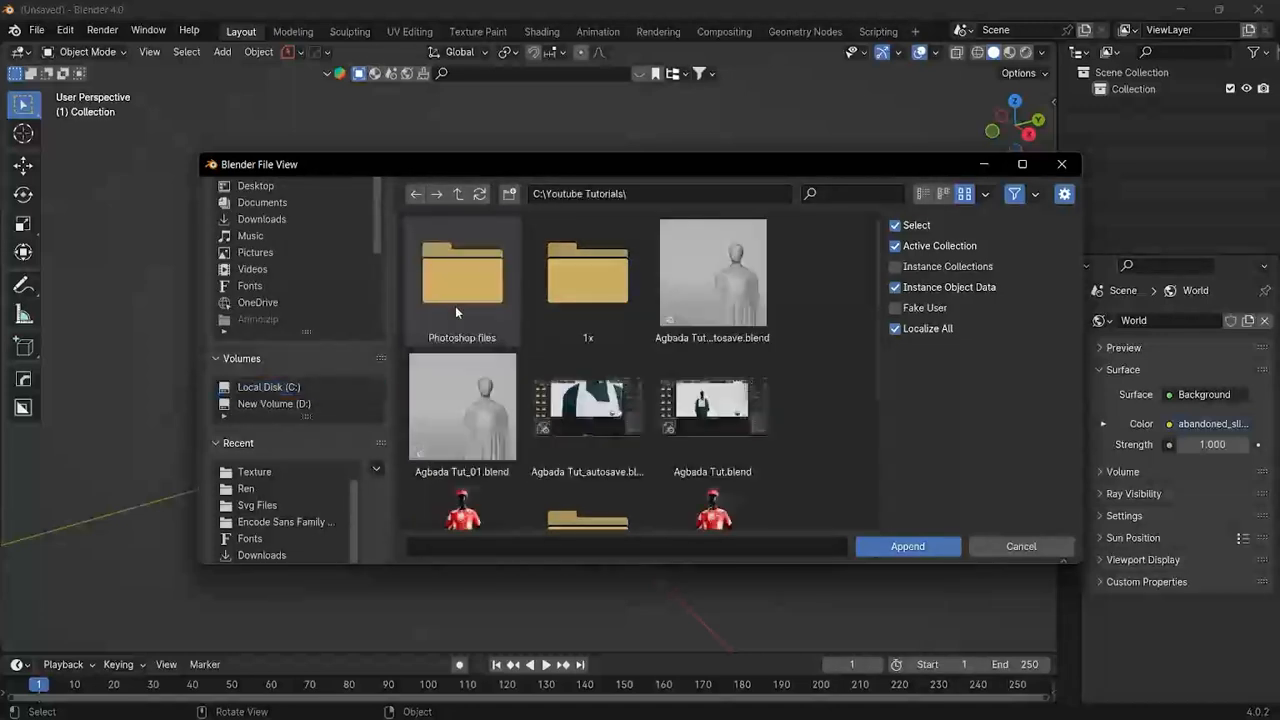
left_click(745, 307)
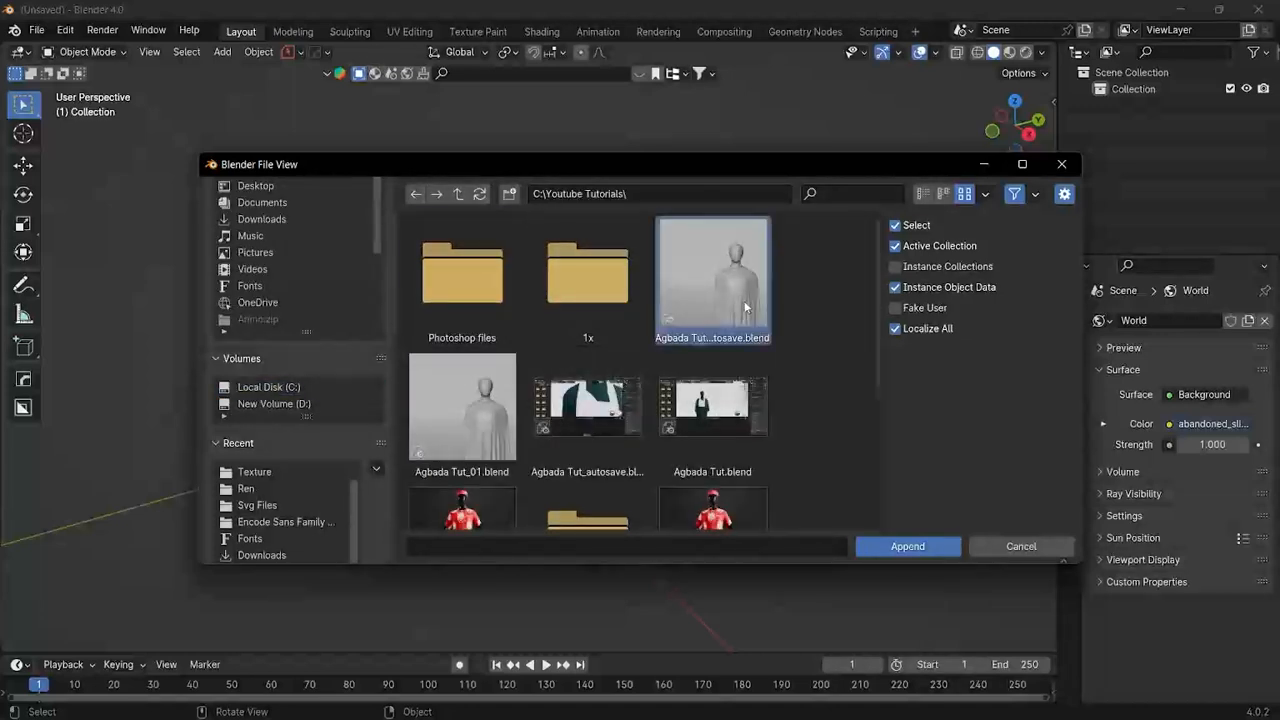
left_click(908, 546)
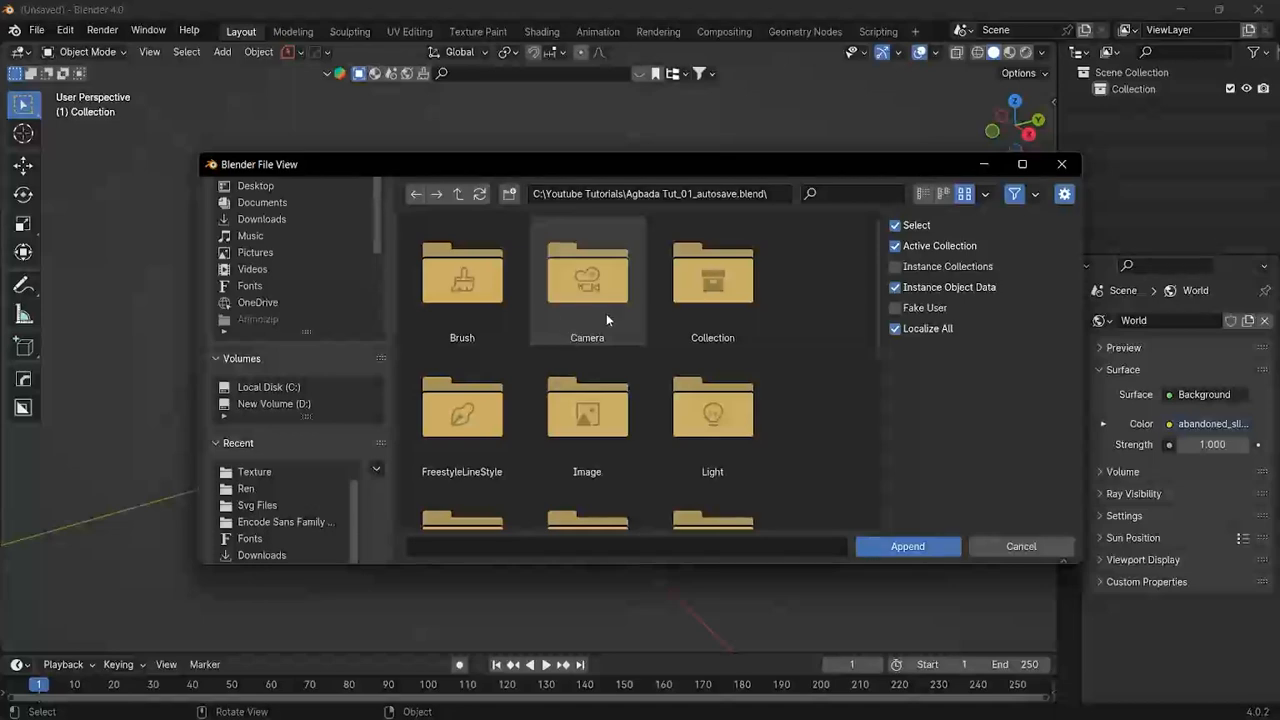
Step: Append the Man object from the source file's objects into the new scene
scroll(606, 320, "down", 3)
double_click(630, 335)
scroll(636, 353, "down", 2)
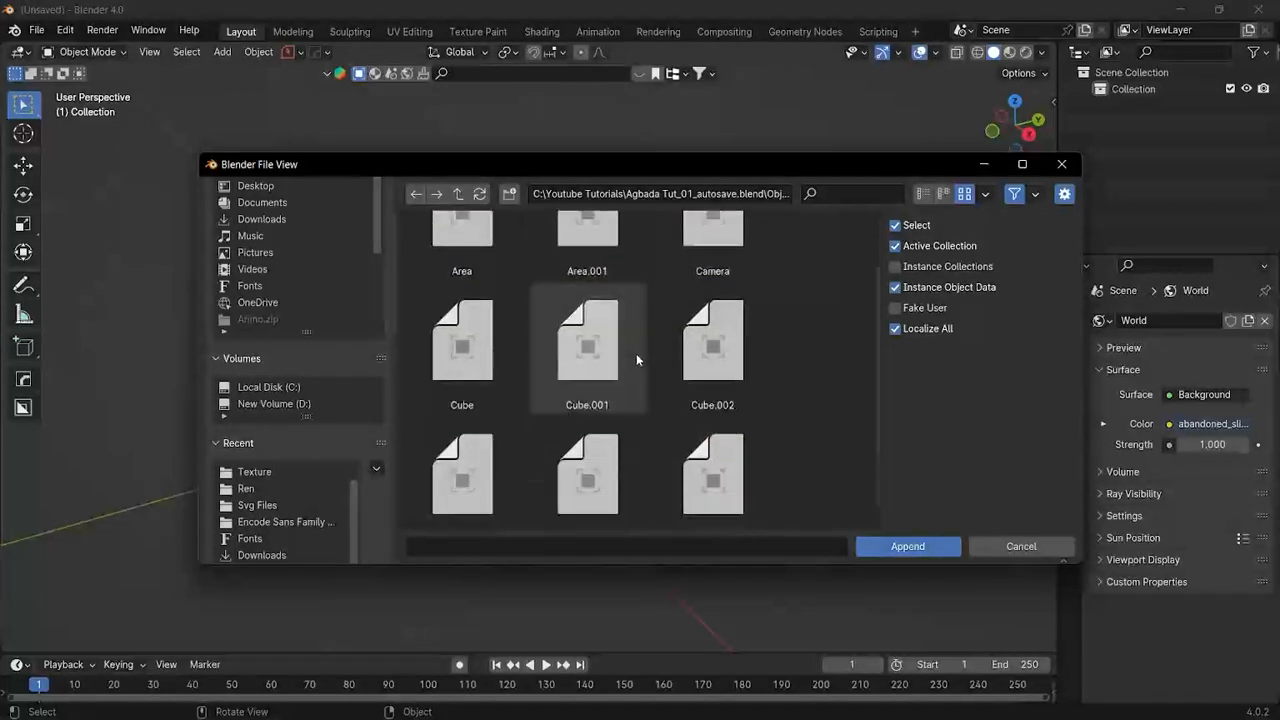
left_click(607, 479)
left_click(926, 549)
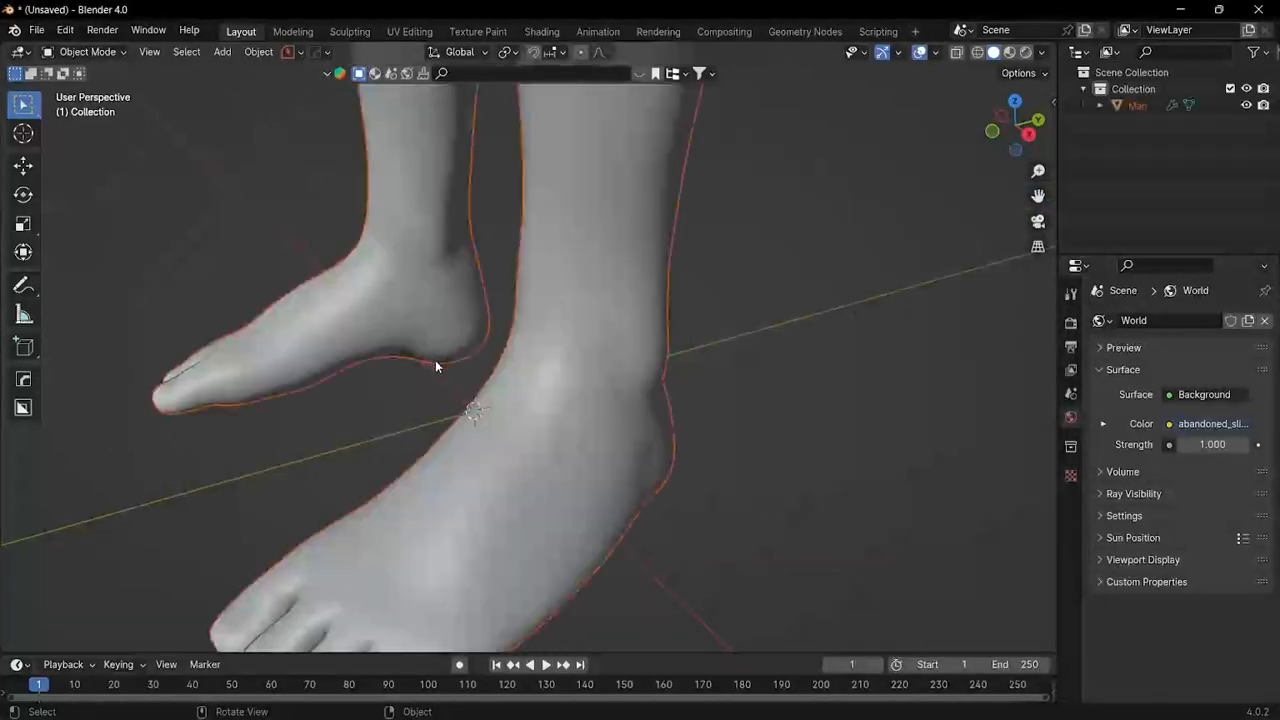
Step: Examine the appended Man figure close up and at full height from the front
scroll(443, 366, "up", 3)
scroll(451, 371, "down", 15)
middle_click_drag(451, 280, 475, 385, "shift")
middle_click_drag(475, 385, 570, 319)
scroll(522, 298, "up", 5)
scroll(497, 320, "down", 5)
middle_click_drag(474, 349, 505, 358)
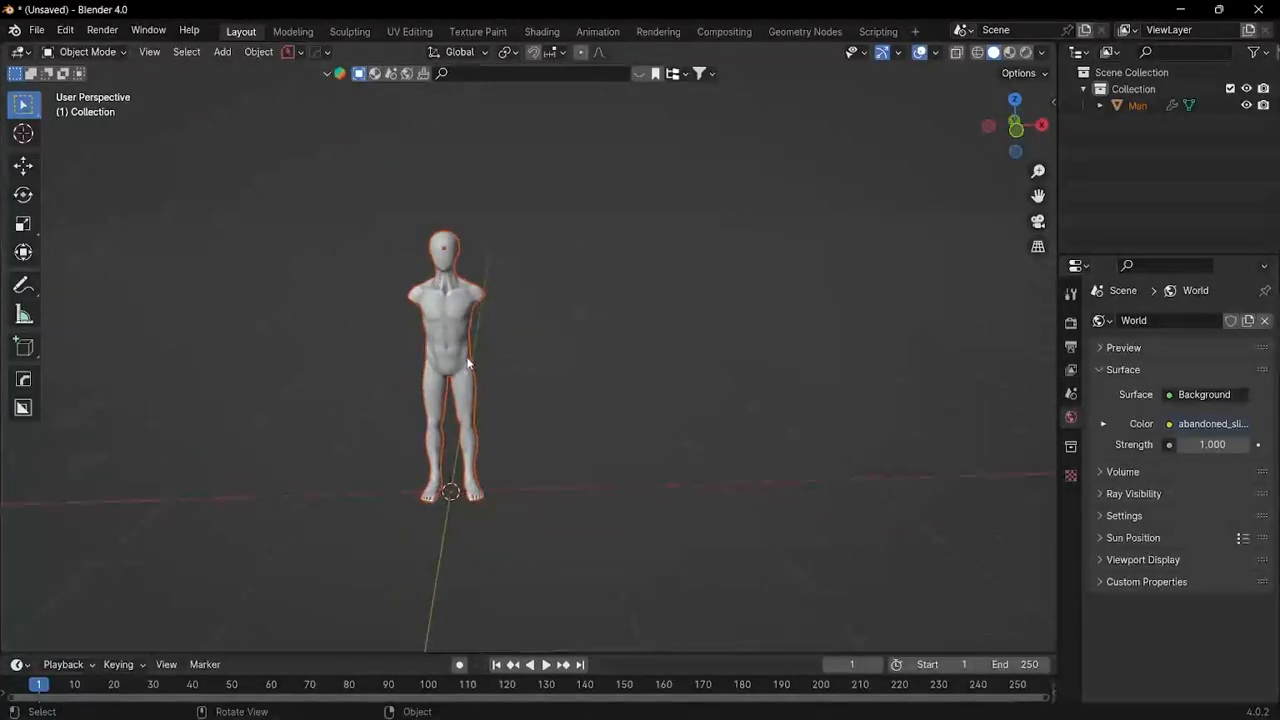
scroll(455, 345, "up", 5)
scroll(506, 390, "down", 4)
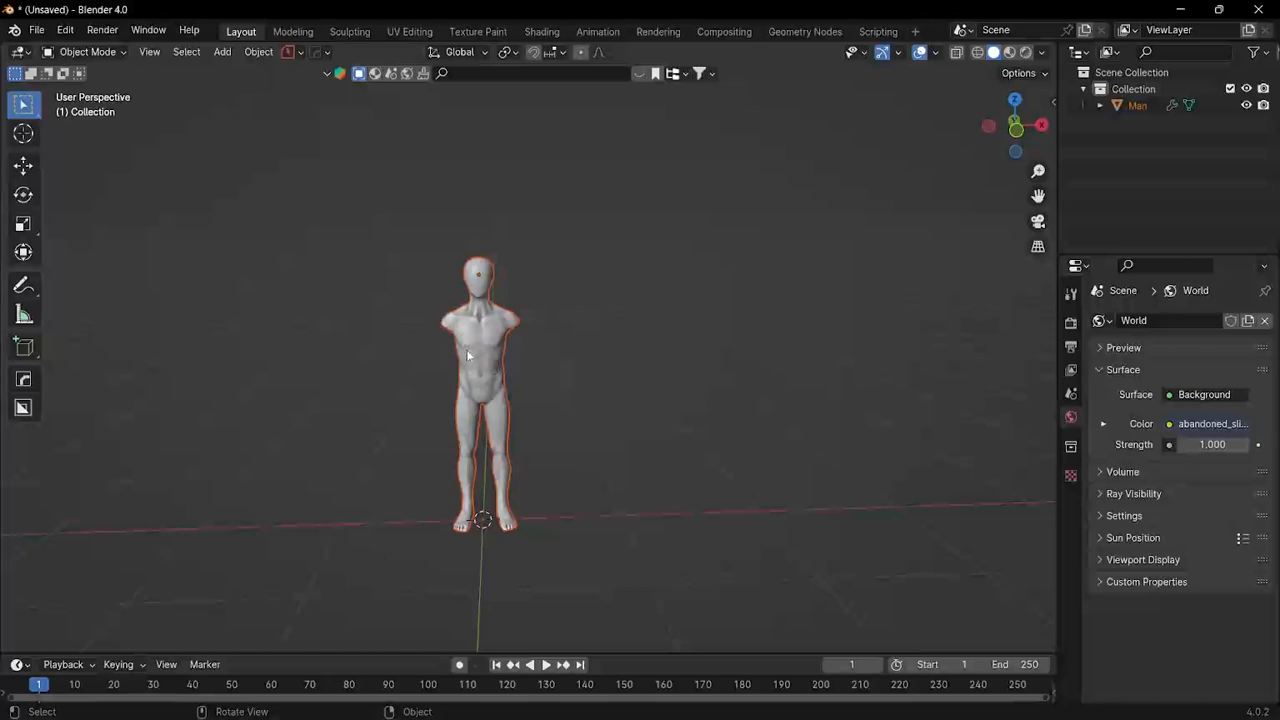
scroll(477, 323, "up", 5)
scroll(480, 325, "down", 5)
middle_click_drag(480, 325, 591, 497)
Step: Deselect the figure, then add a mesh cube and scale it down to slightly wider than the figure's shoulders
left_click(590, 504)
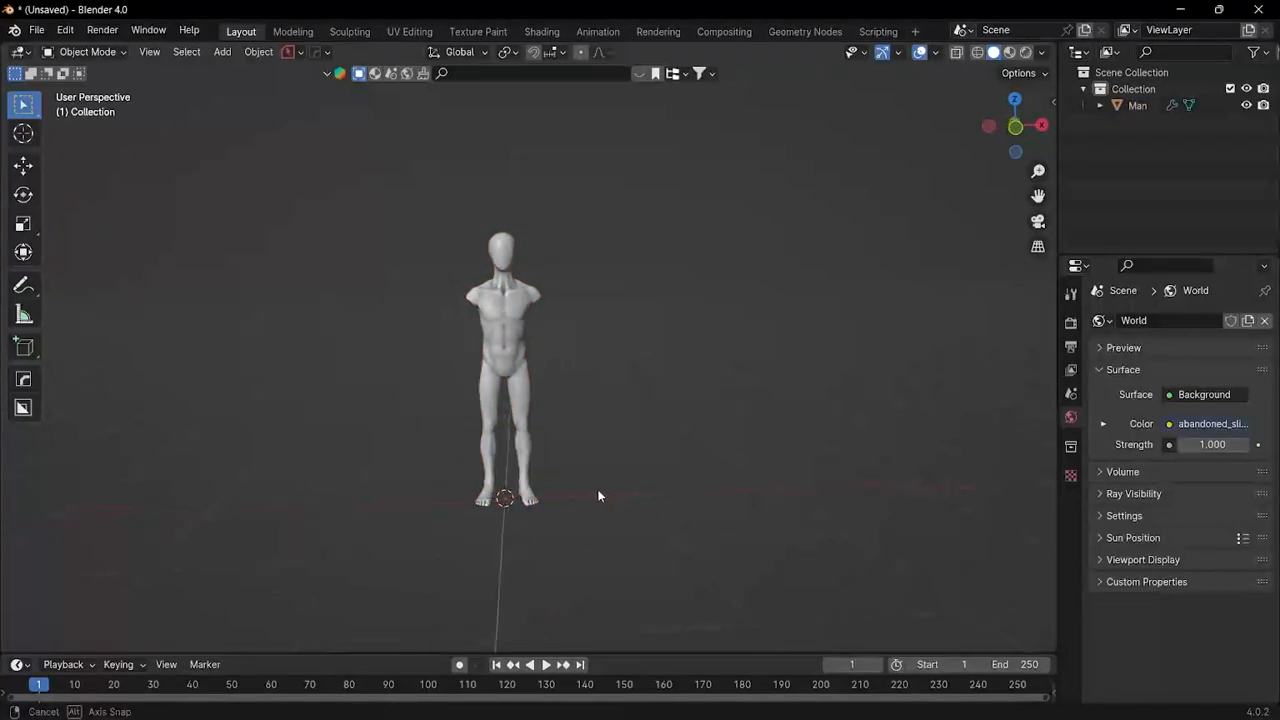
key("shift+a")
mouse_move(573, 390)
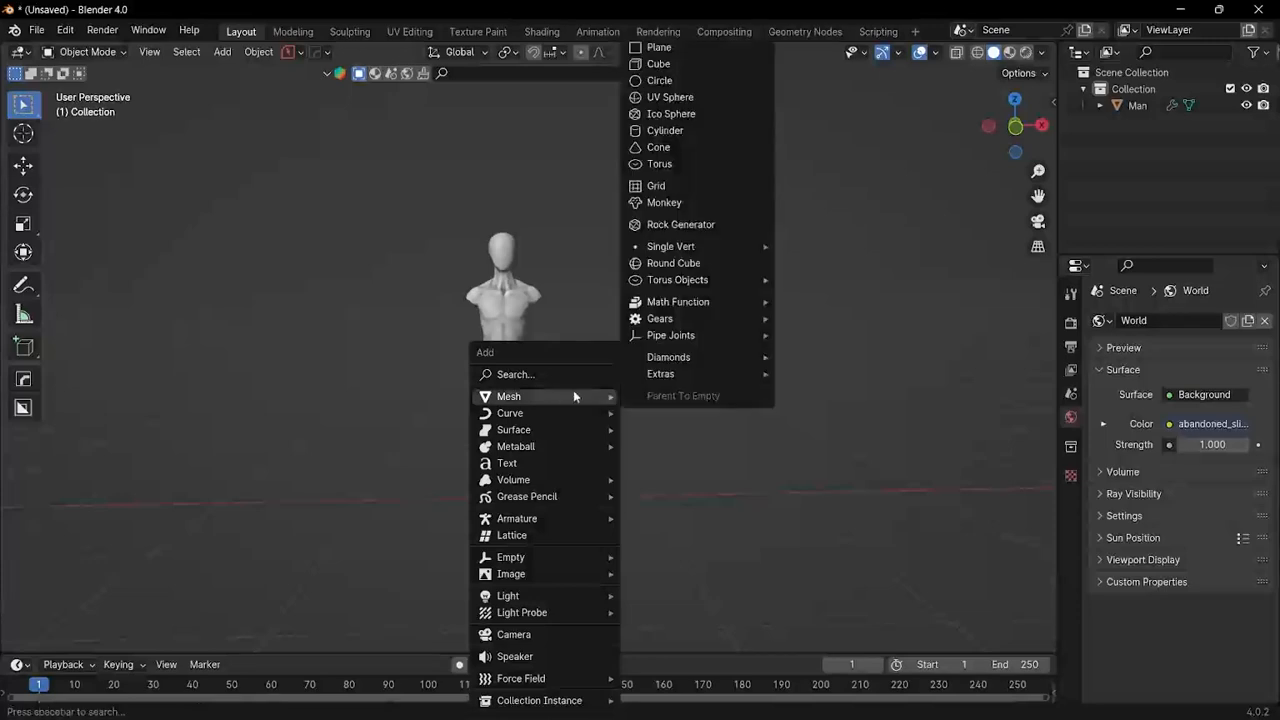
left_click(663, 65)
scroll(600, 503, "down", 4)
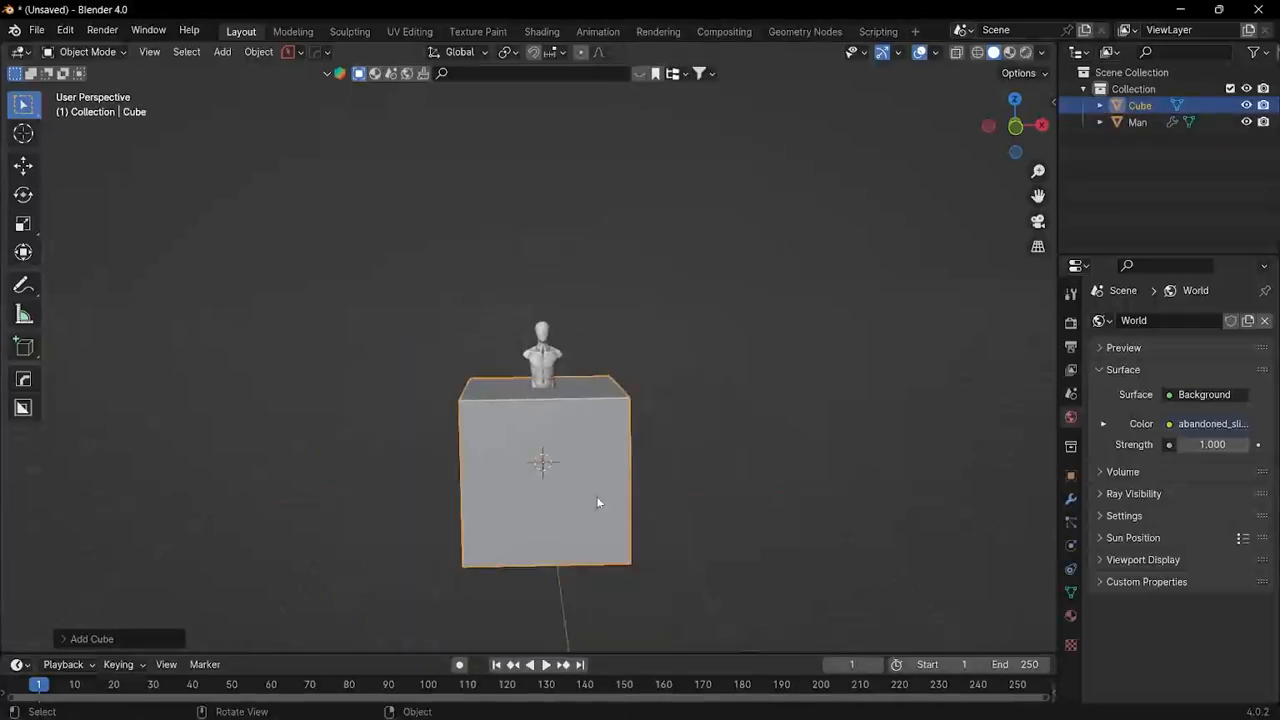
key("s")
left_click(561, 497)
scroll(561, 495, "up", 5)
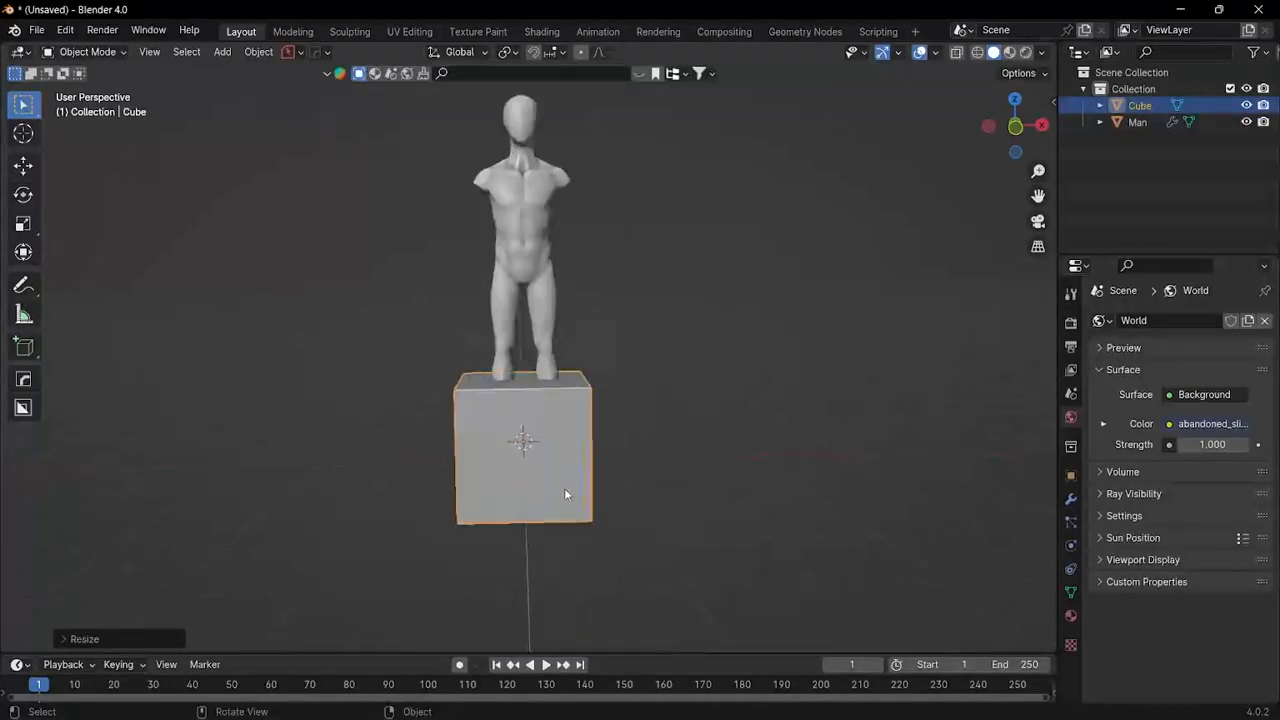
Step: Move the cube up along Z by about 1.2 m to enclose the figure's torso
key("g")
key("z")
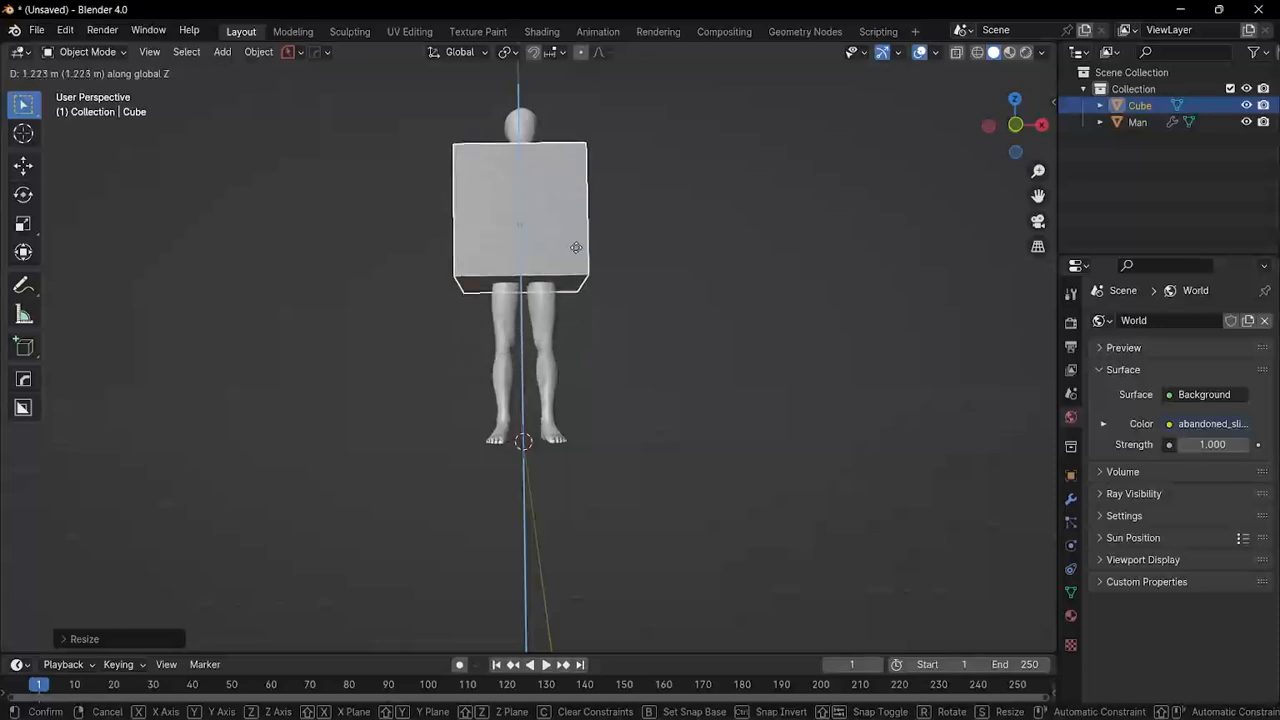
left_click(568, 221)
Step: Switch the view to orthographic projection and flatten the cube front to back by scaling it along Y to about 0.4
left_click_drag(1008, 126, 1017, 131)
left_click(1018, 131)
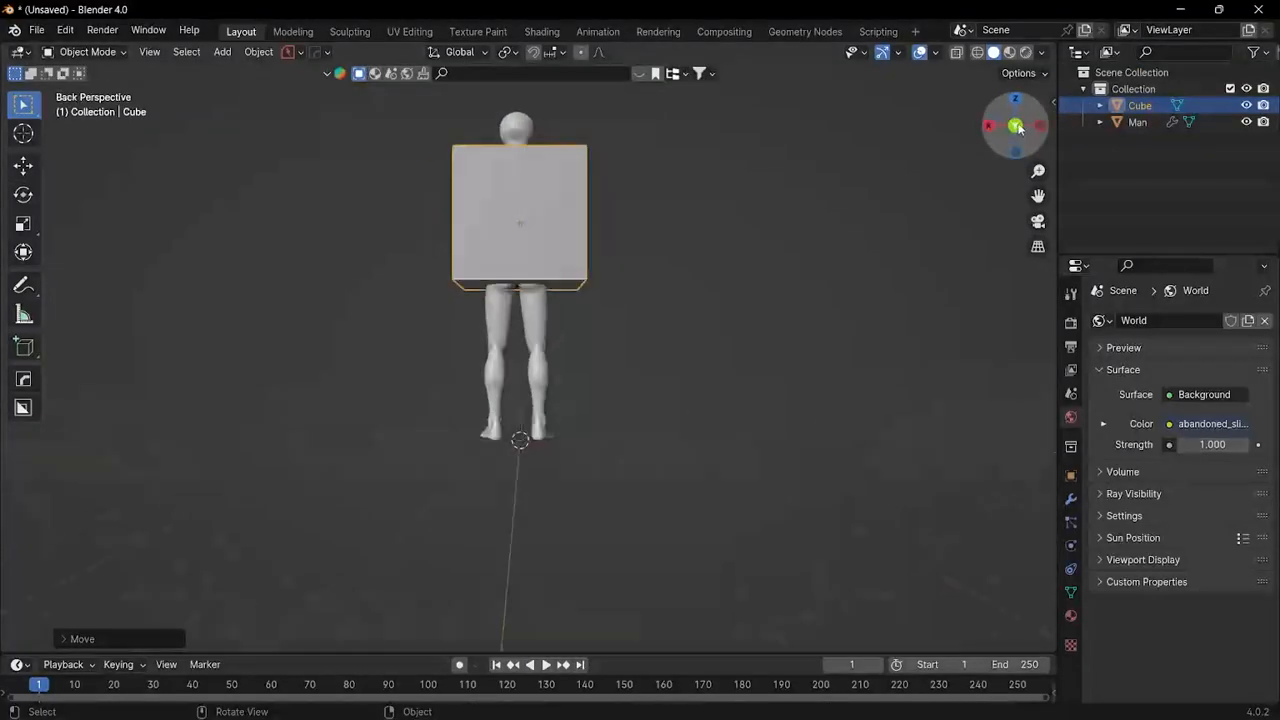
scroll(633, 286, "up", 3, "shift")
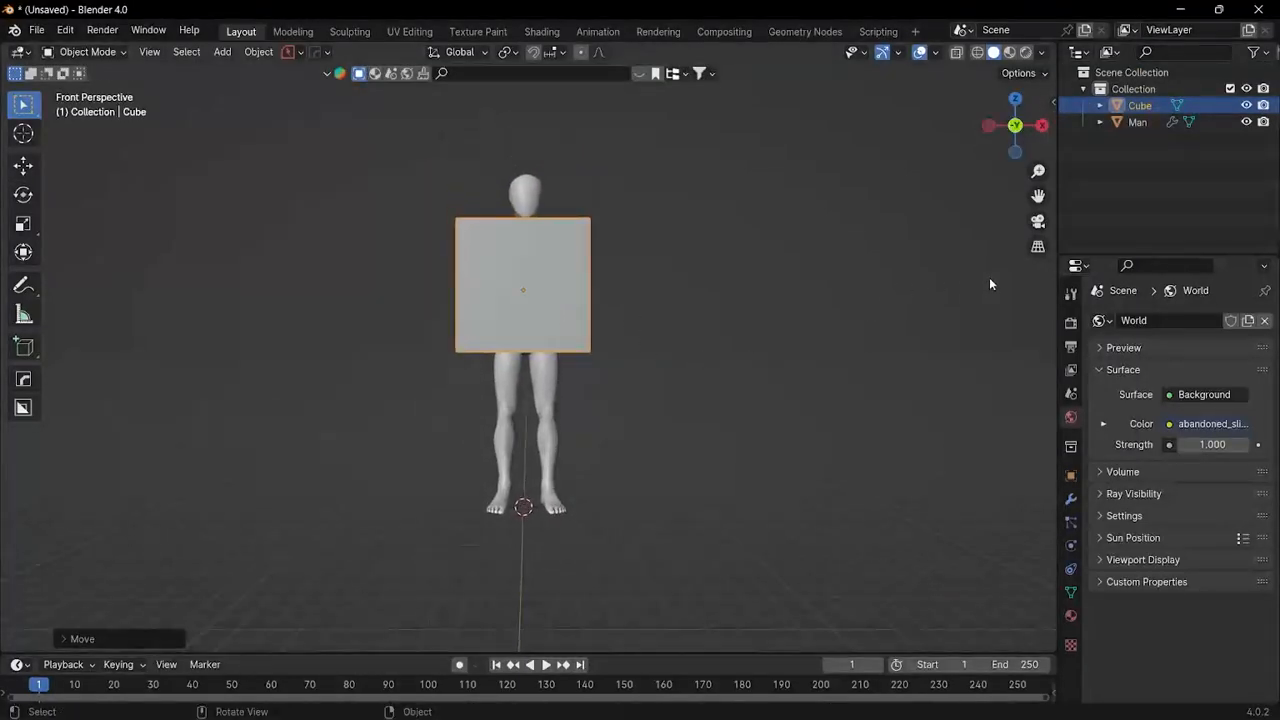
left_click(1038, 246)
scroll(597, 289, "up", 3)
middle_click_drag(597, 289, 688, 378)
key("s")
key("x")
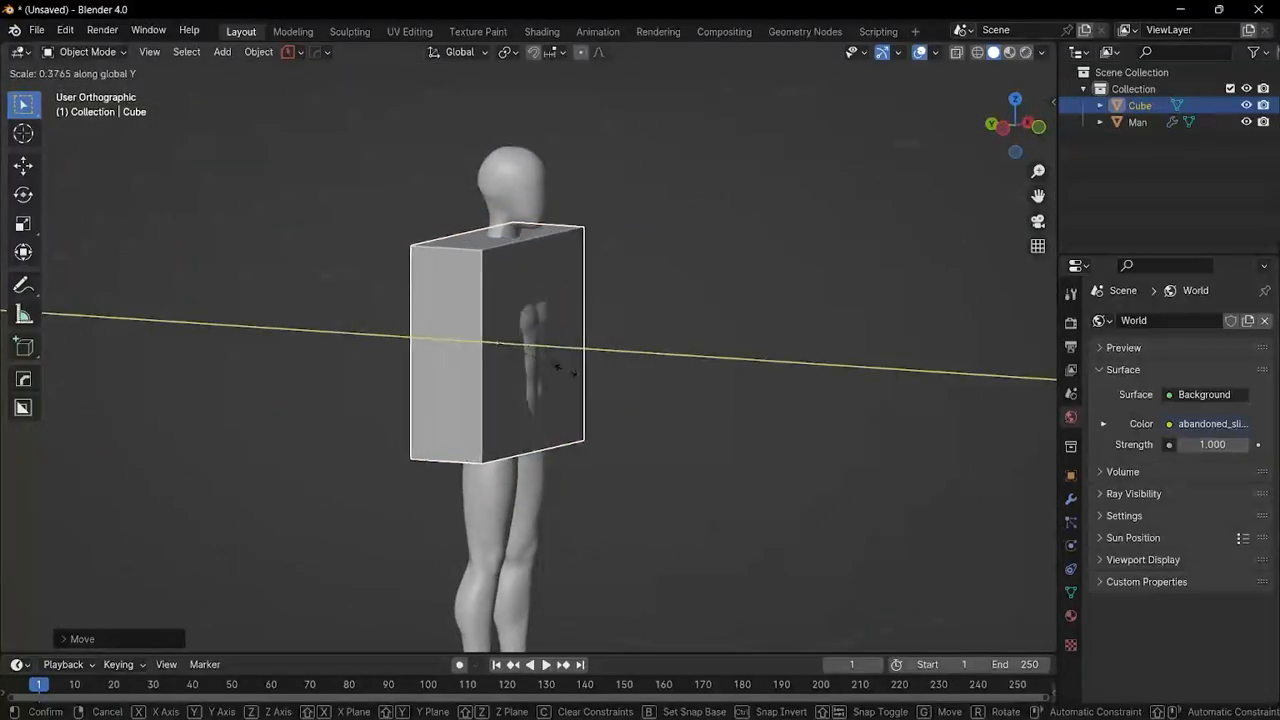
left_click(578, 381)
middle_click_drag(578, 381, 482, 398)
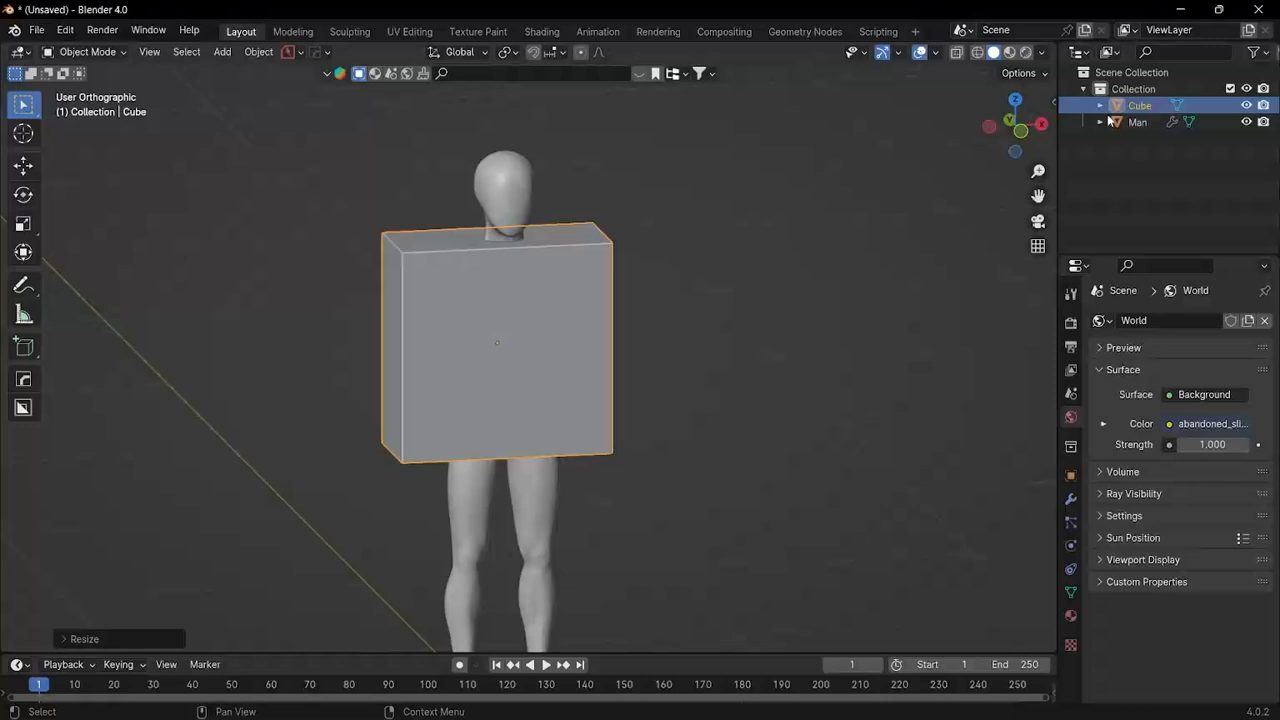
Step: In Edit Mode with X-ray on, add a single vertical loop cut down the centre of the cube's front
left_click(1021, 135)
scroll(497, 381, "up", 2)
scroll(500, 384, "down", 2)
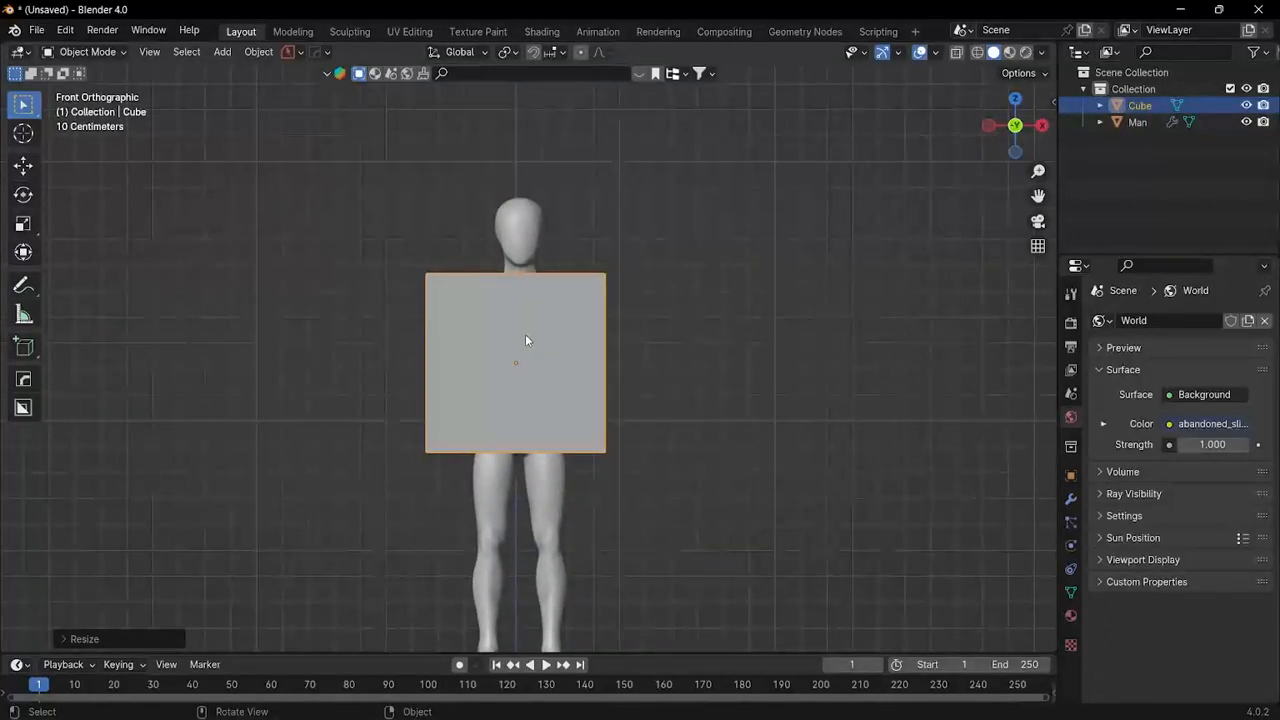
key("ctrl+Tab")
key("6")
scroll(525, 338, "up", 1)
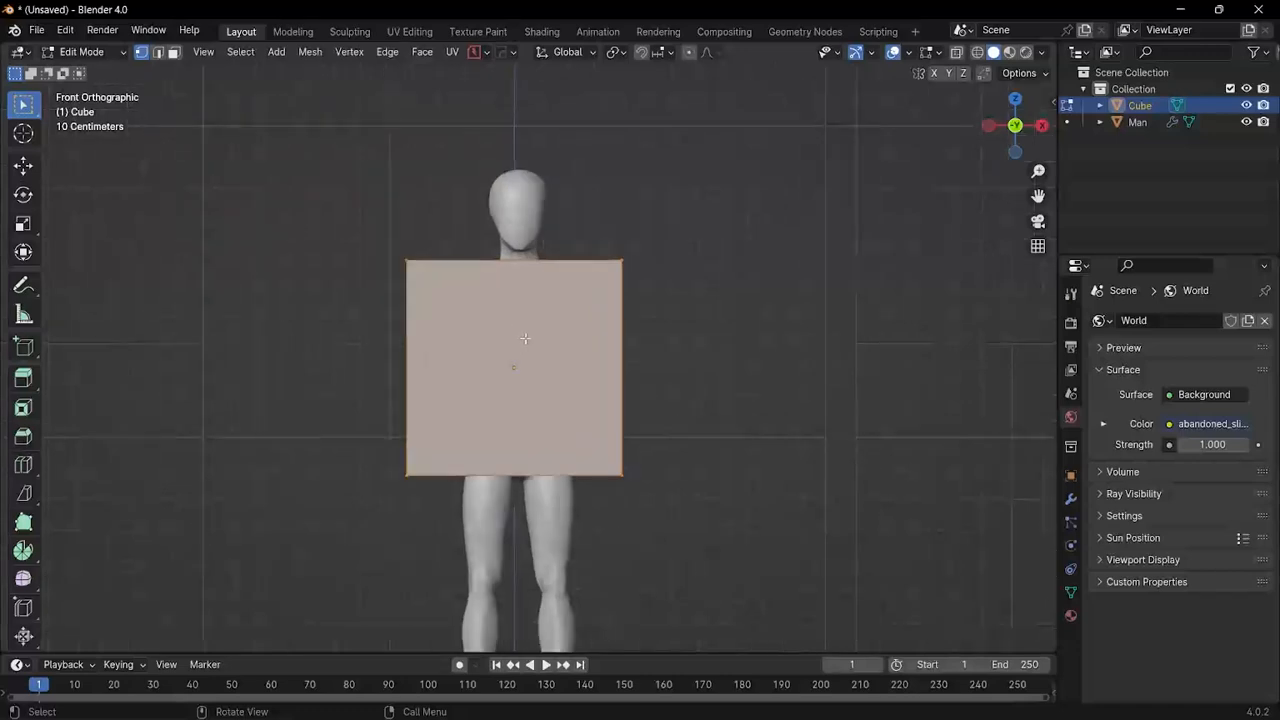
key("alt+z")
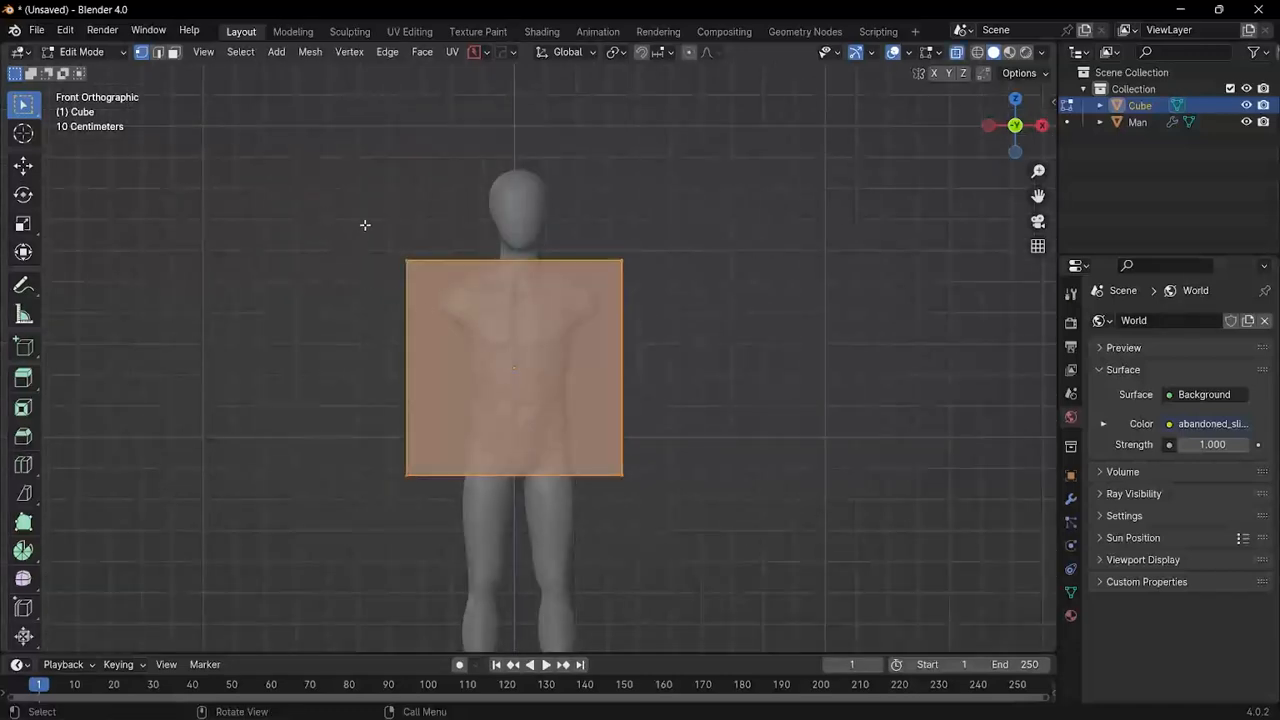
key("ctrl+r")
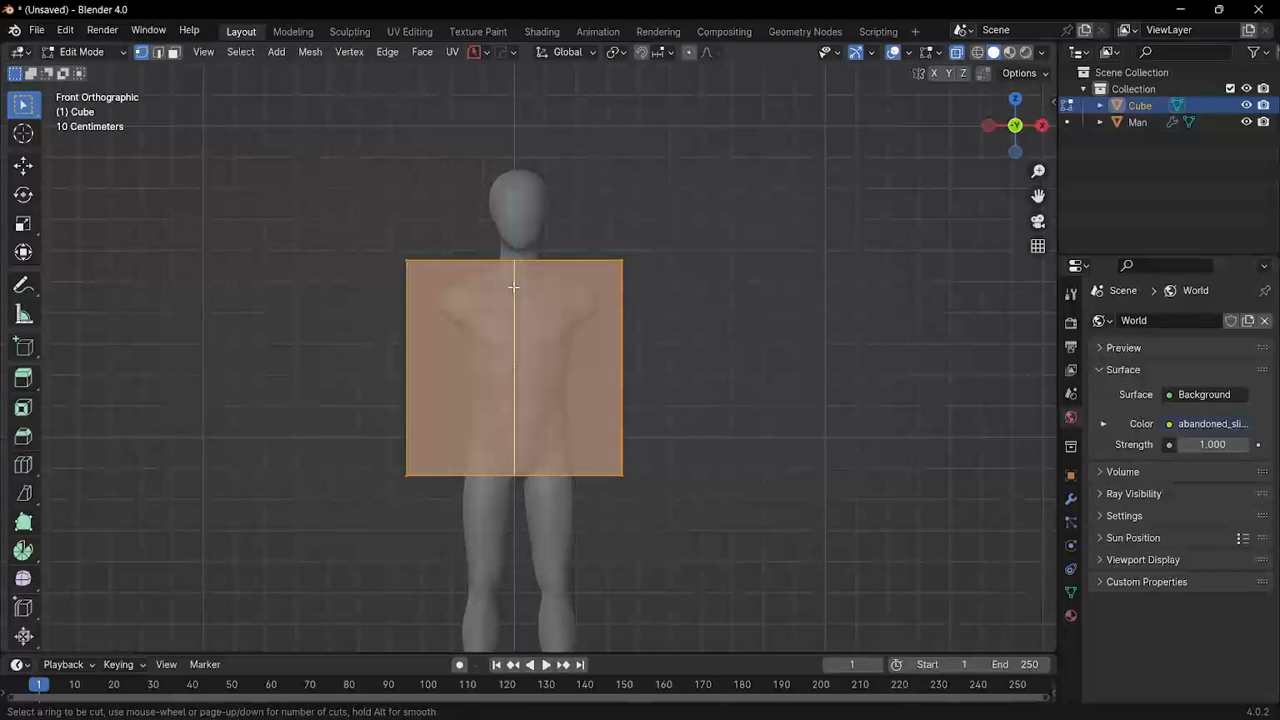
left_click(513, 287)
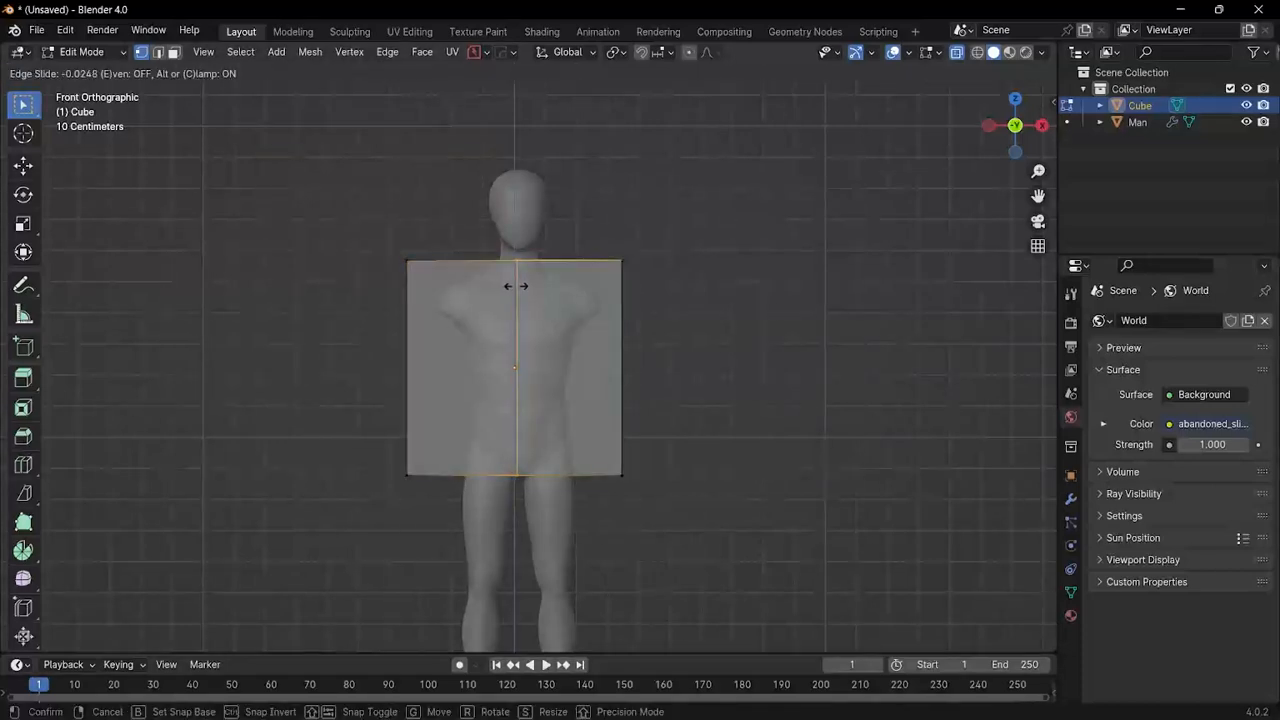
left_click(513, 286)
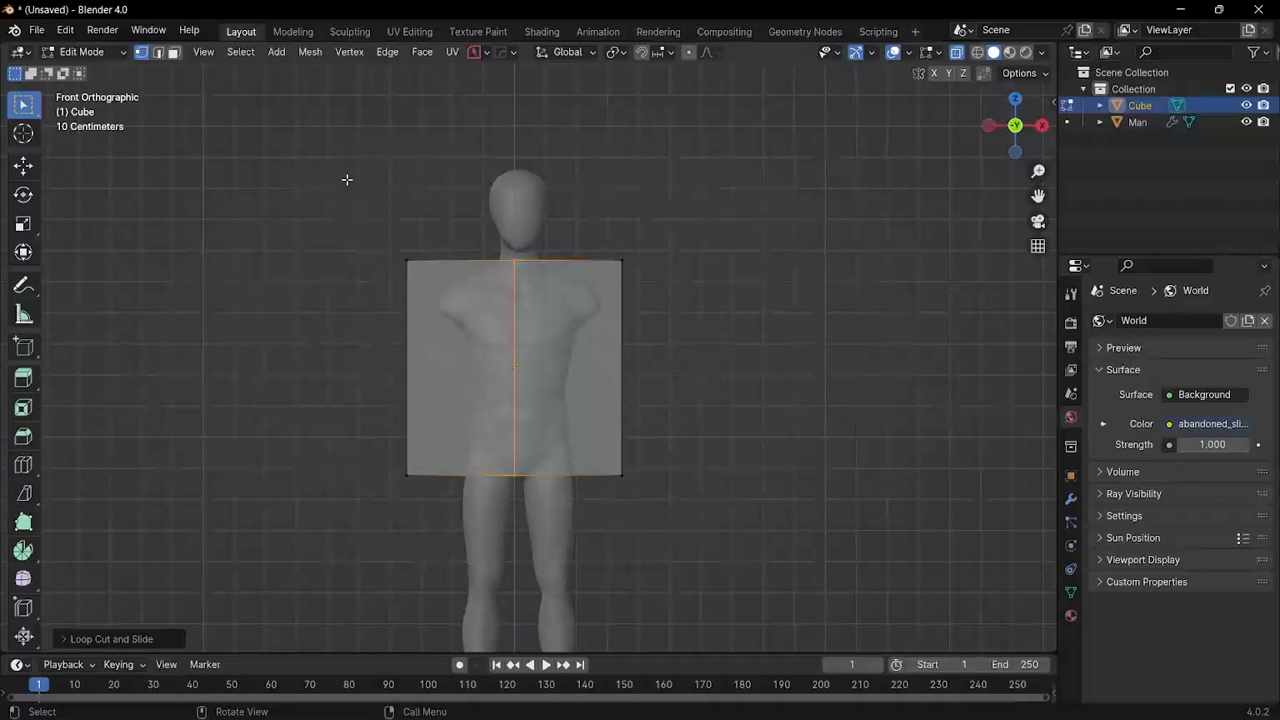
Step: Delete the faces of the cube on one side of the centre loop, keeping only the half on the +X side
left_click_drag(349, 178, 491, 596)
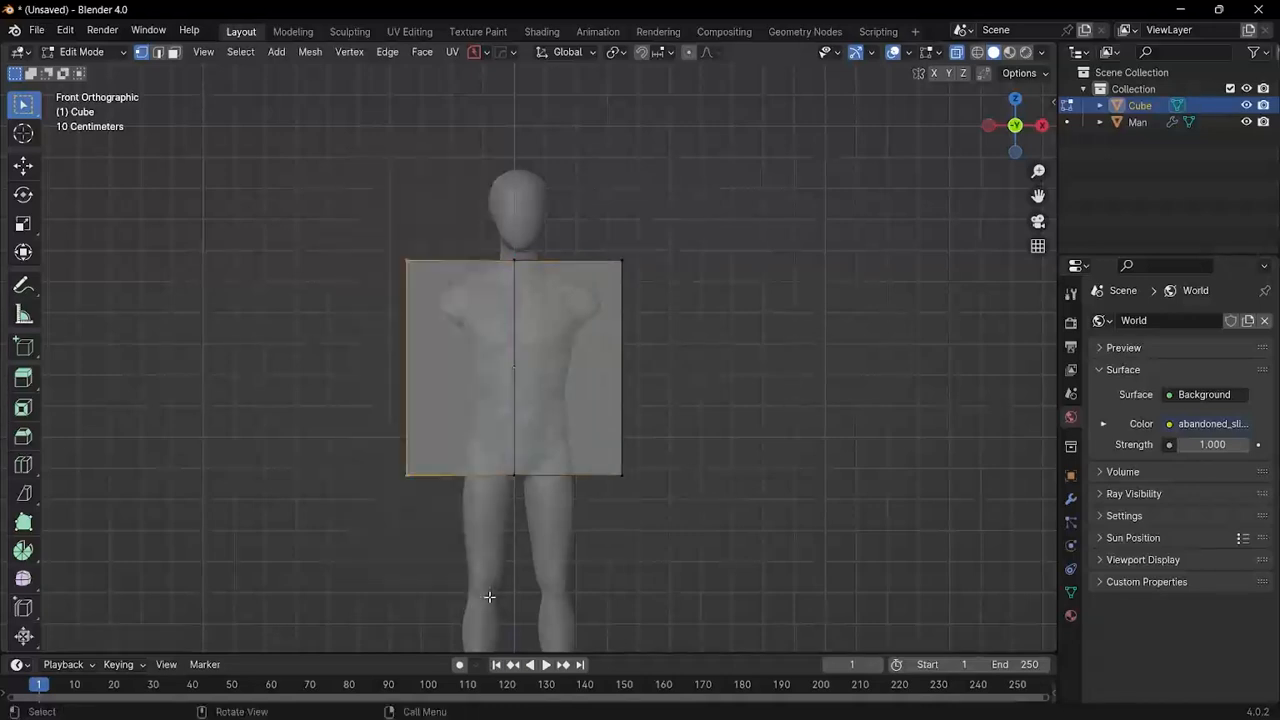
key("x")
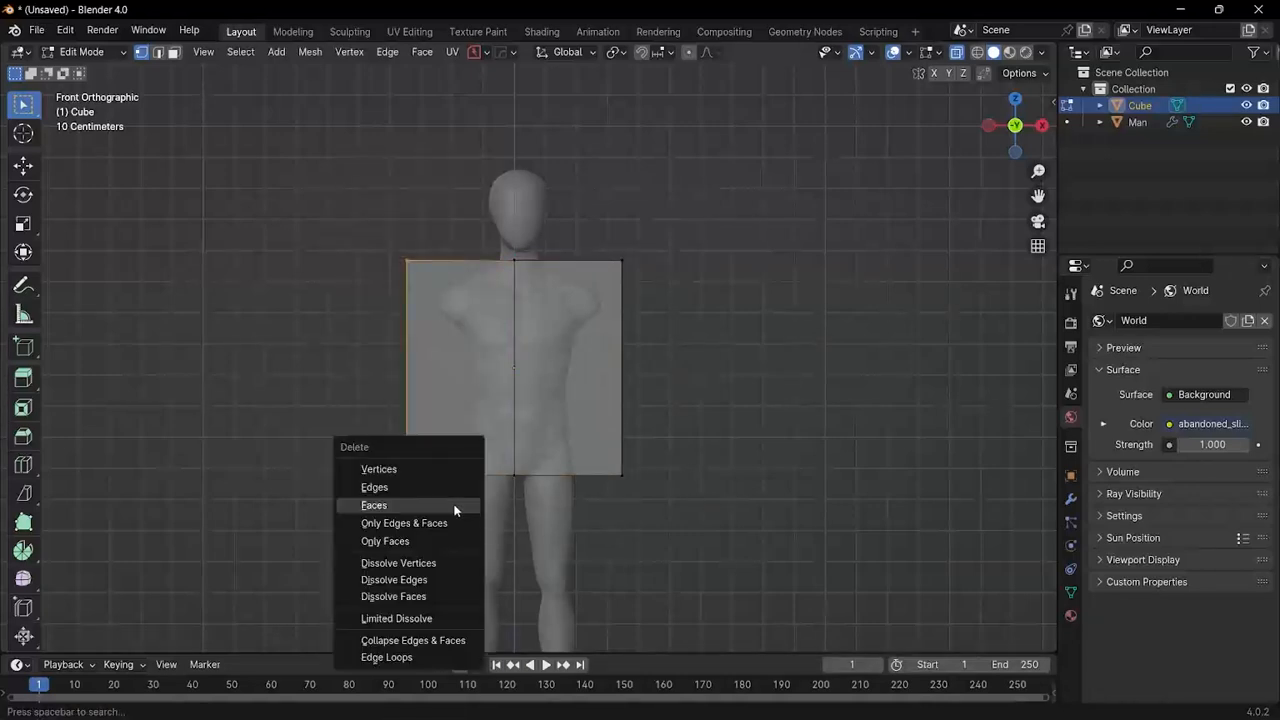
left_click(453, 506)
scroll(457, 380, "down", 1)
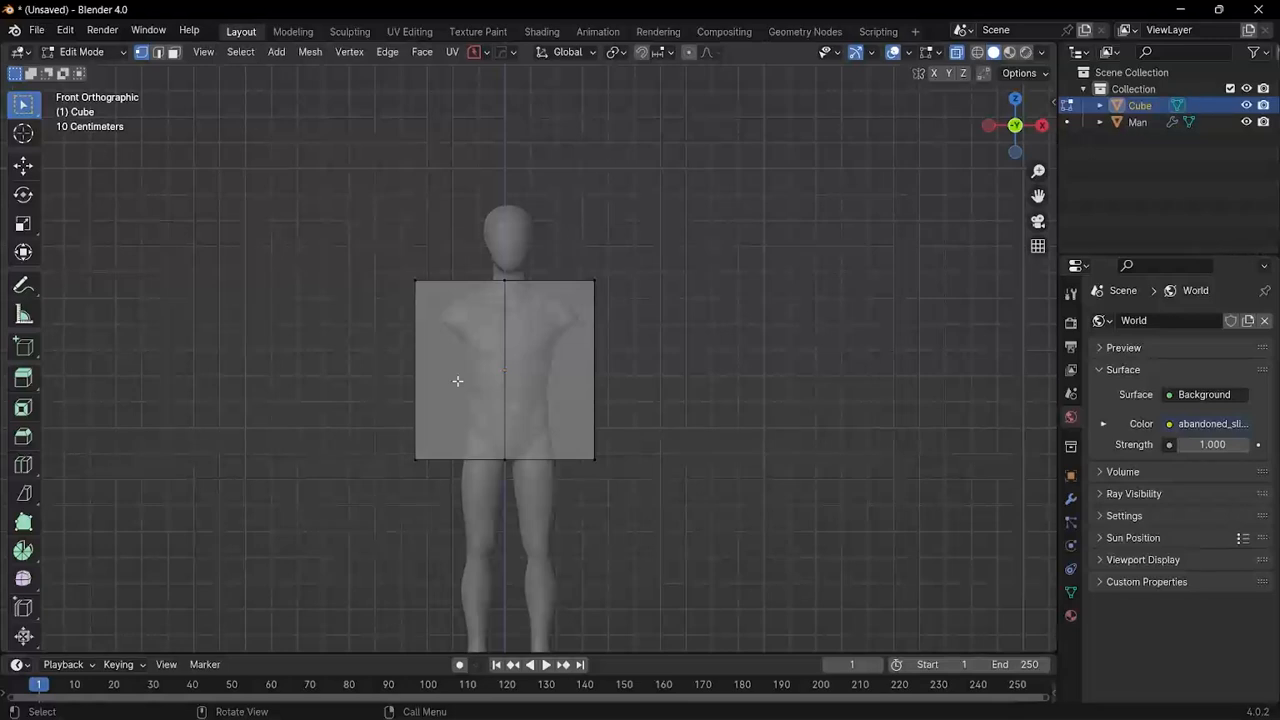
key("3")
scroll(457, 378, "up", 2)
left_click_drag(363, 166, 505, 573)
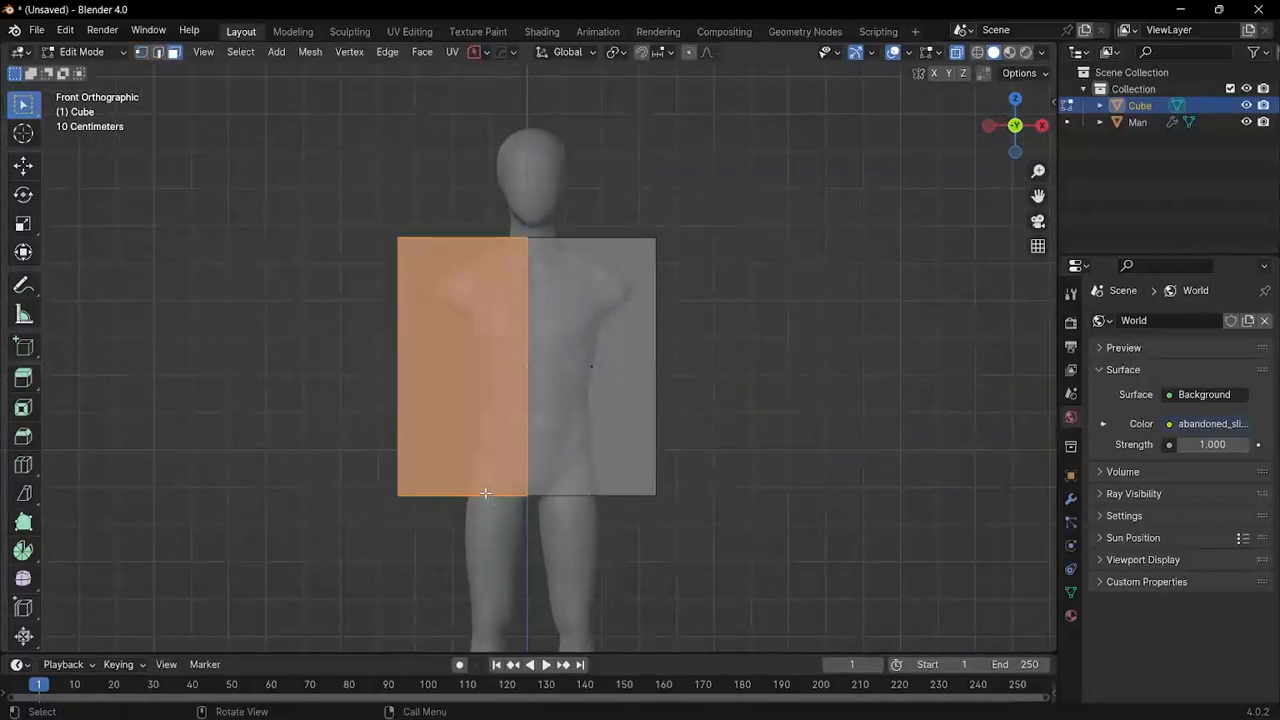
key("x")
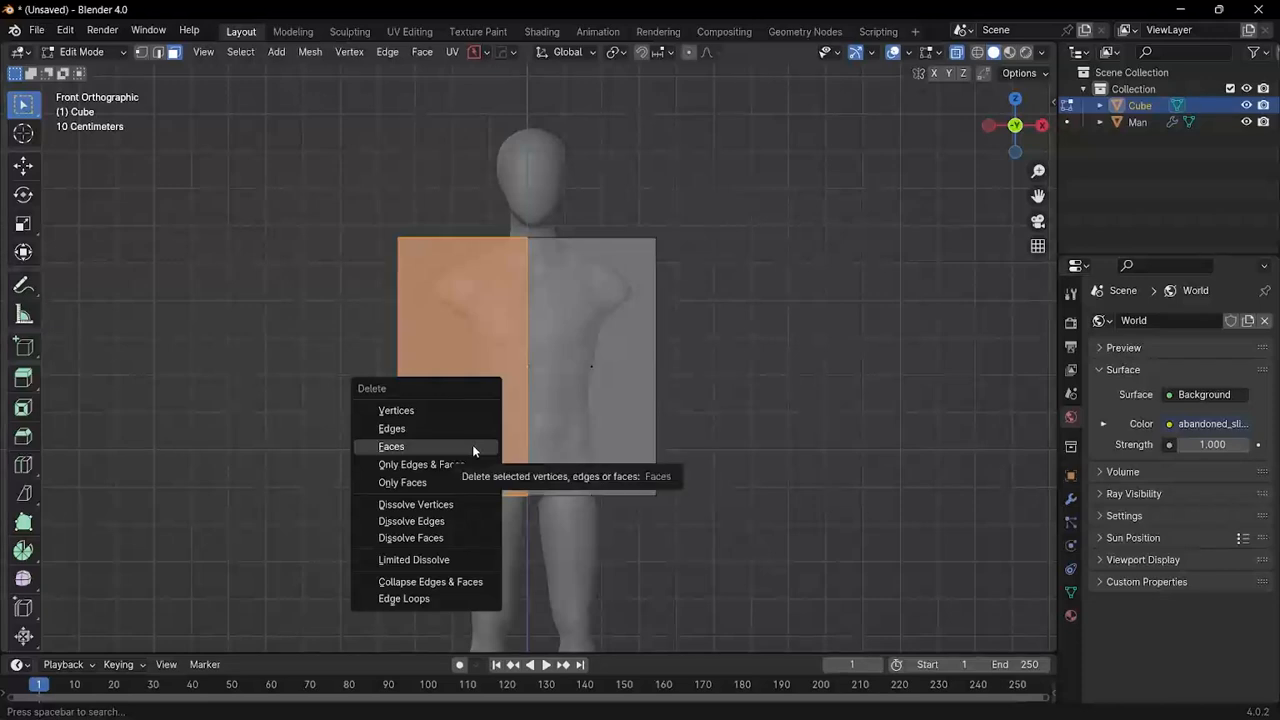
left_click(473, 447)
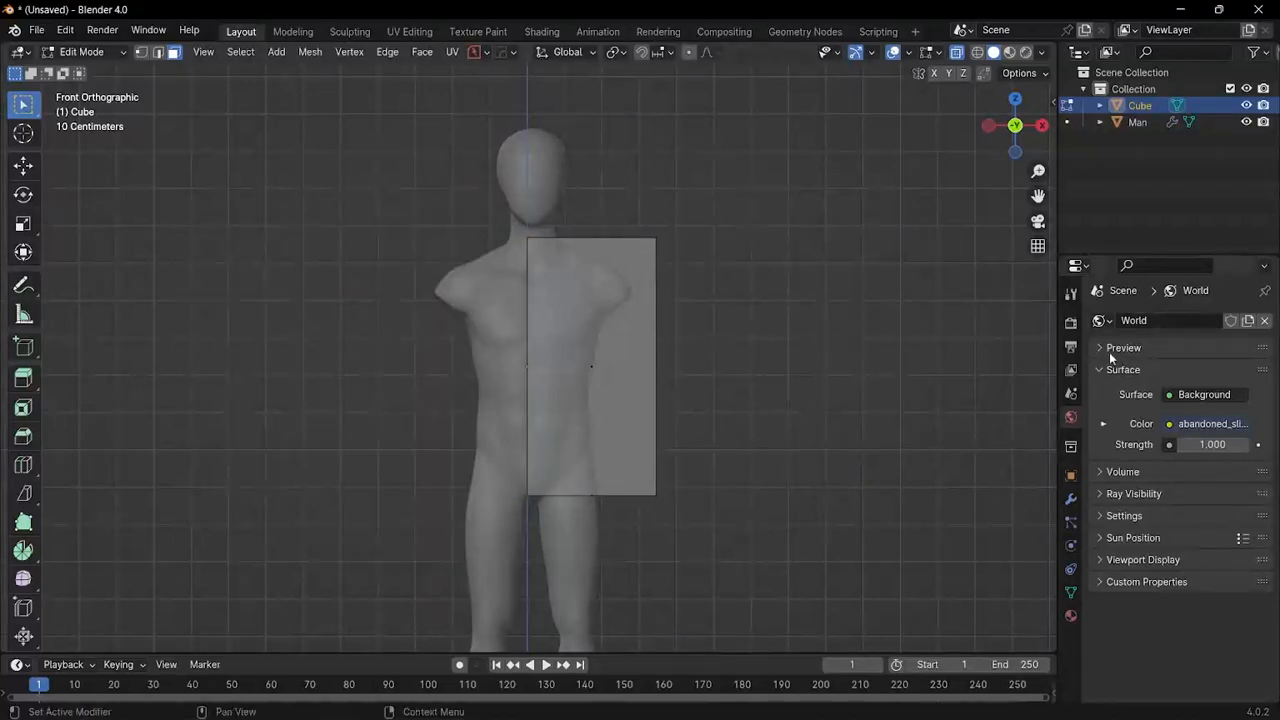
Step: Add a Mirror modifier to the half cube on the X axis with Clipping enabled
left_click(1071, 499)
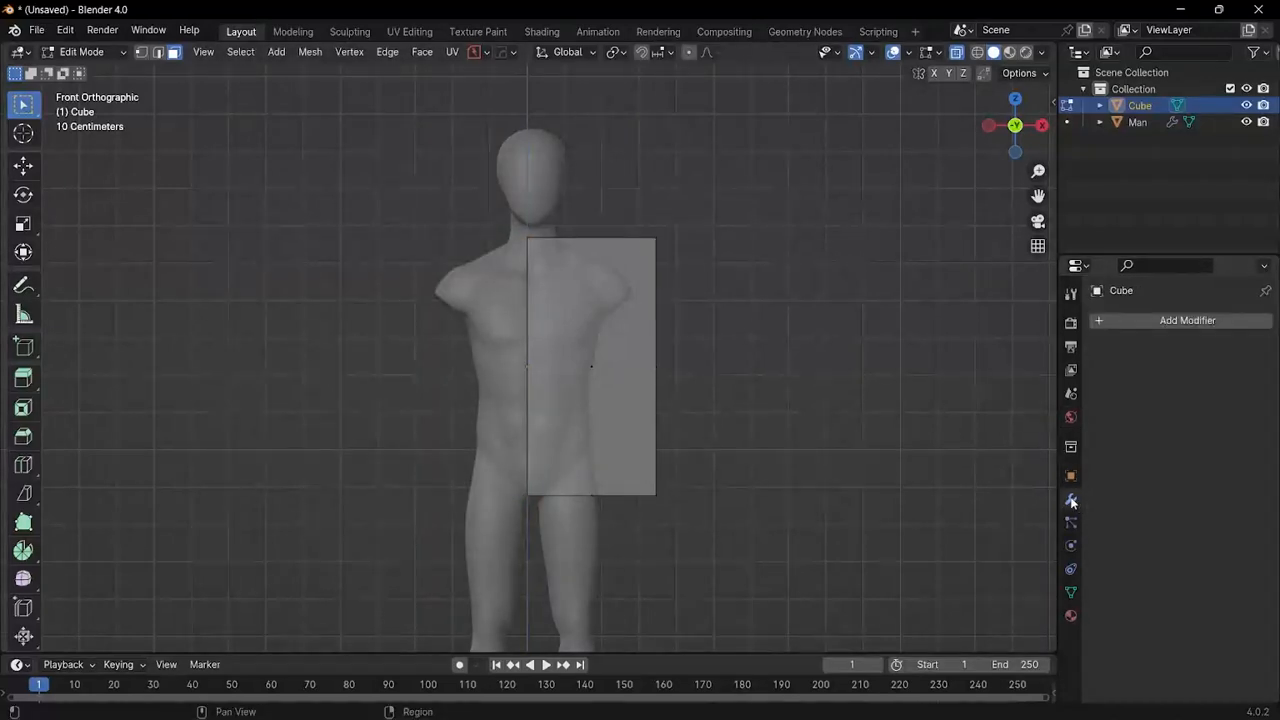
left_click(1186, 320)
mouse_move(1156, 317)
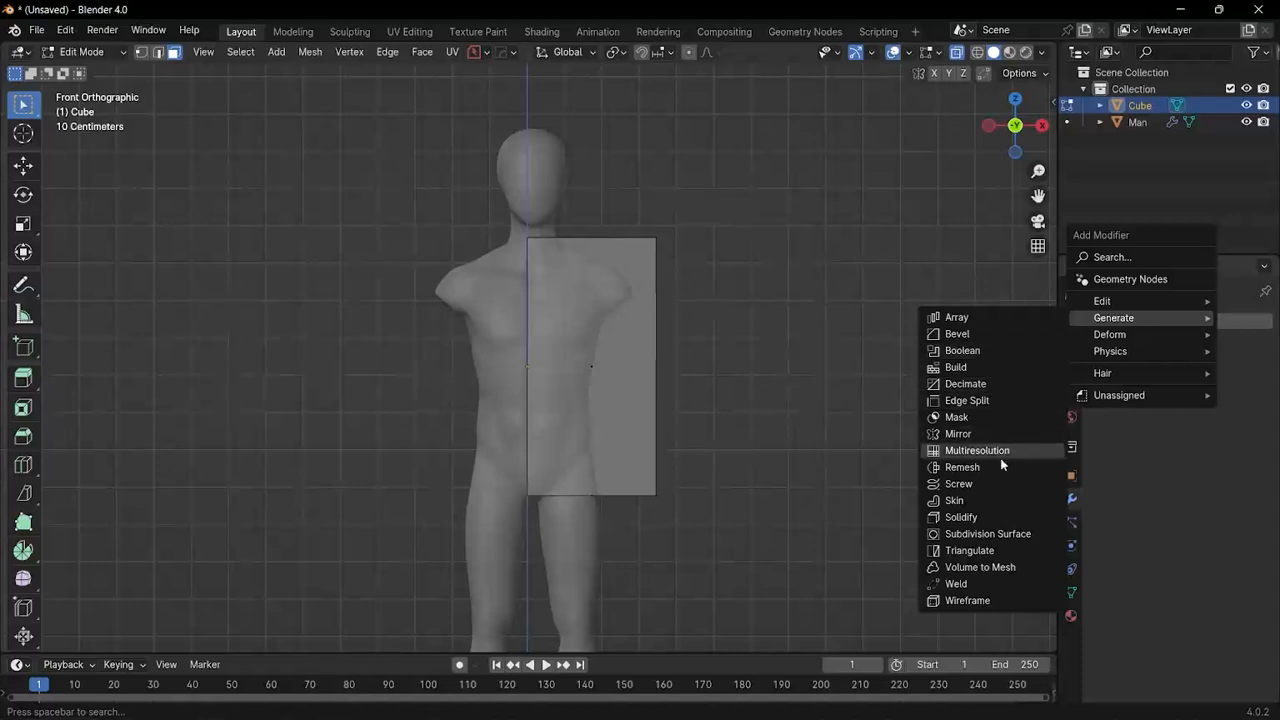
left_click(985, 434)
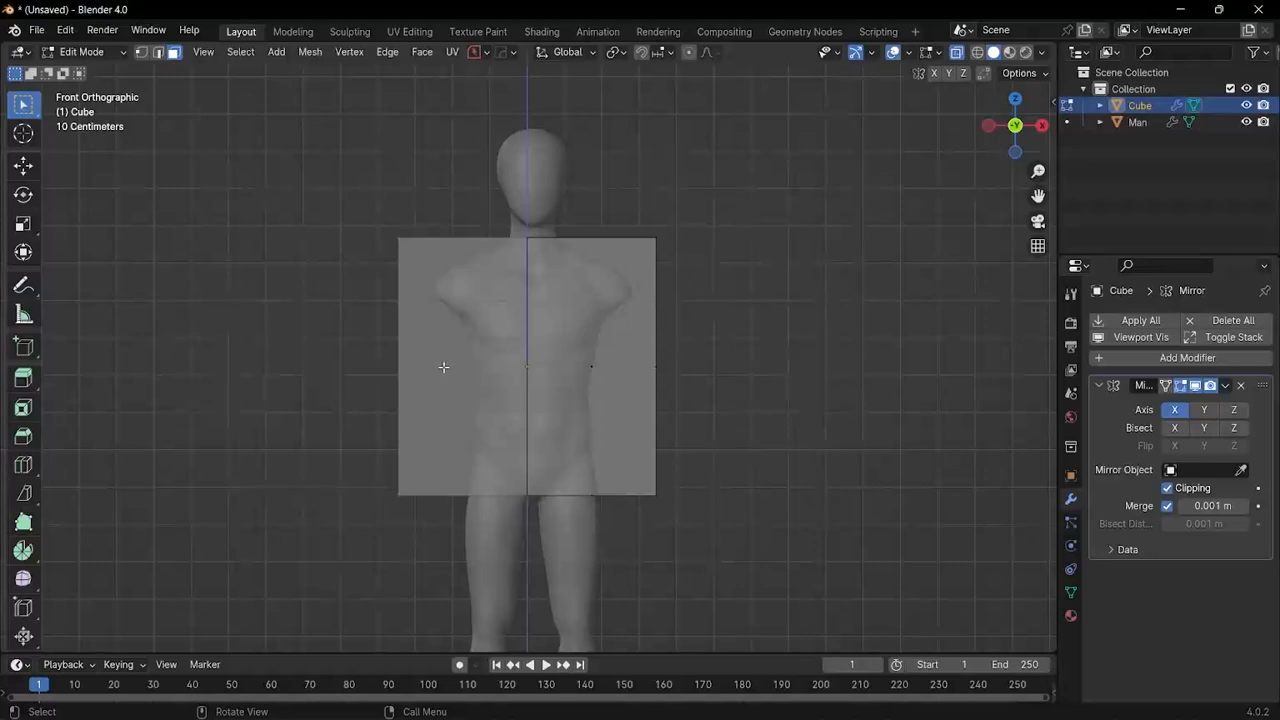
Step: Move the whole half mesh inward along X until the mirrored block roughly matches the figure's shoulder width
key("a")
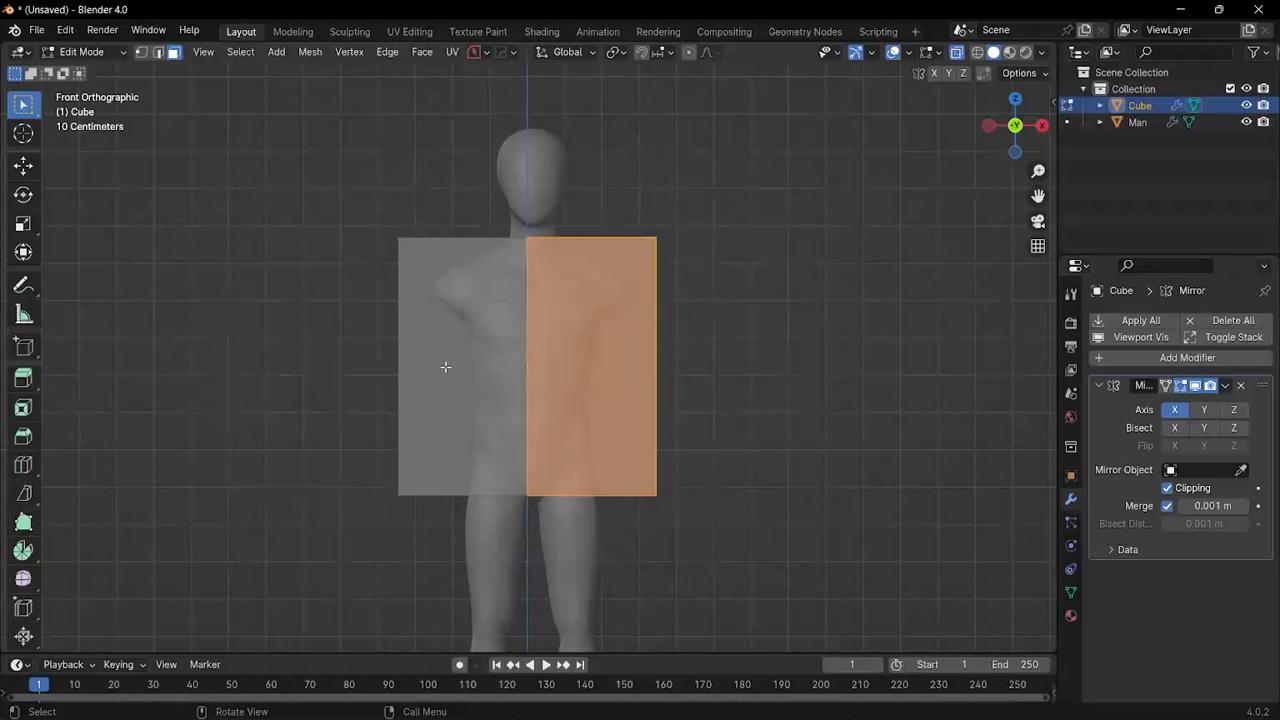
key("g")
key("x")
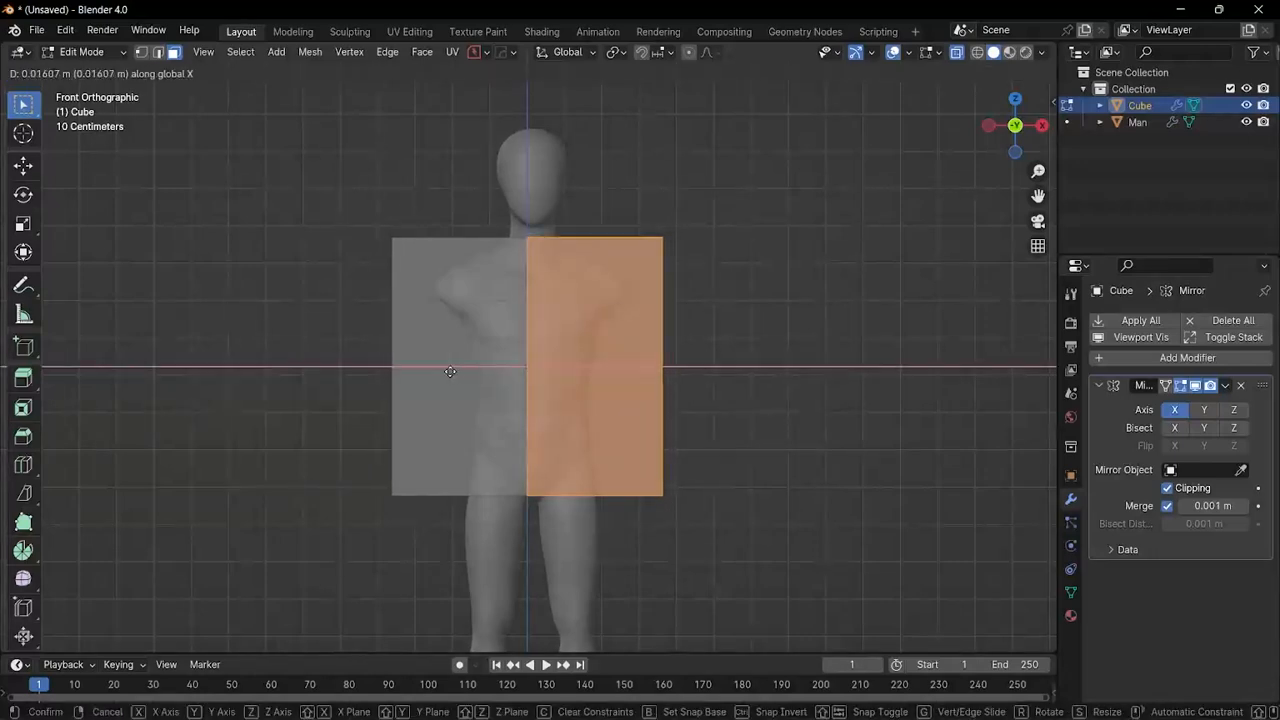
left_click(409, 372)
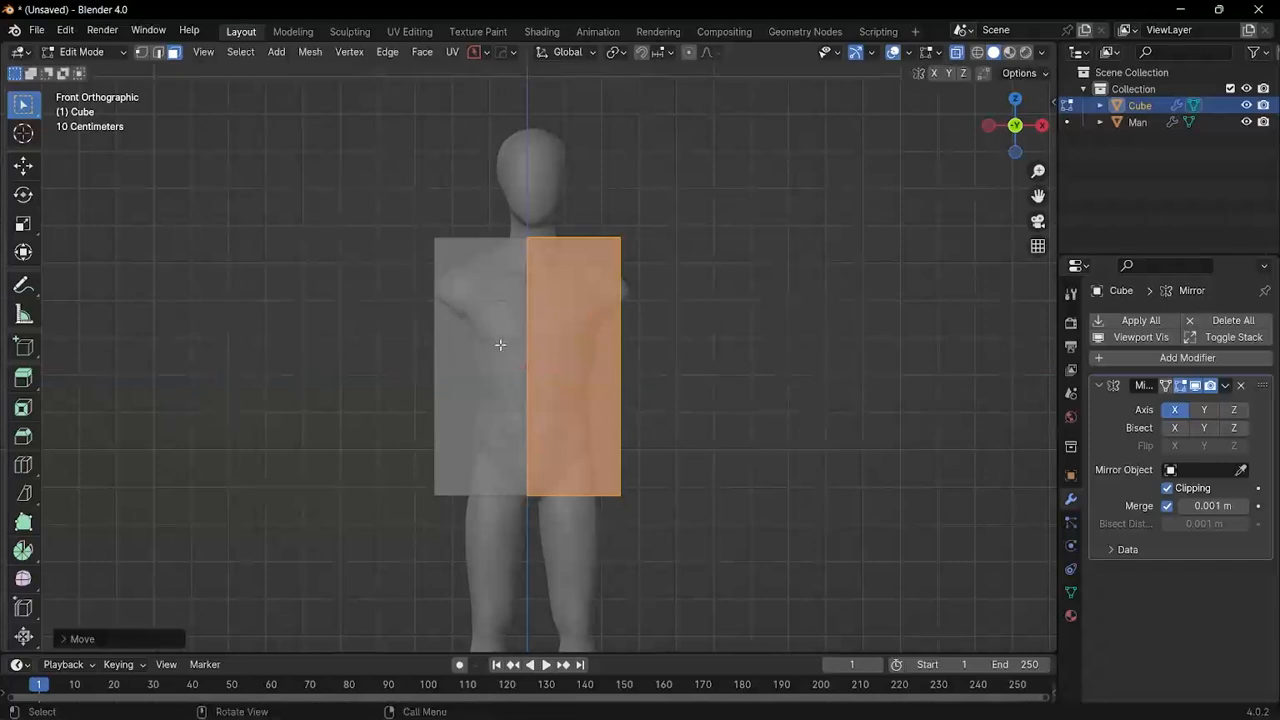
Step: In Object Mode, use the Transform tool to shift the block slightly along +X, centring it on the figure
key("ctrl+Tab")
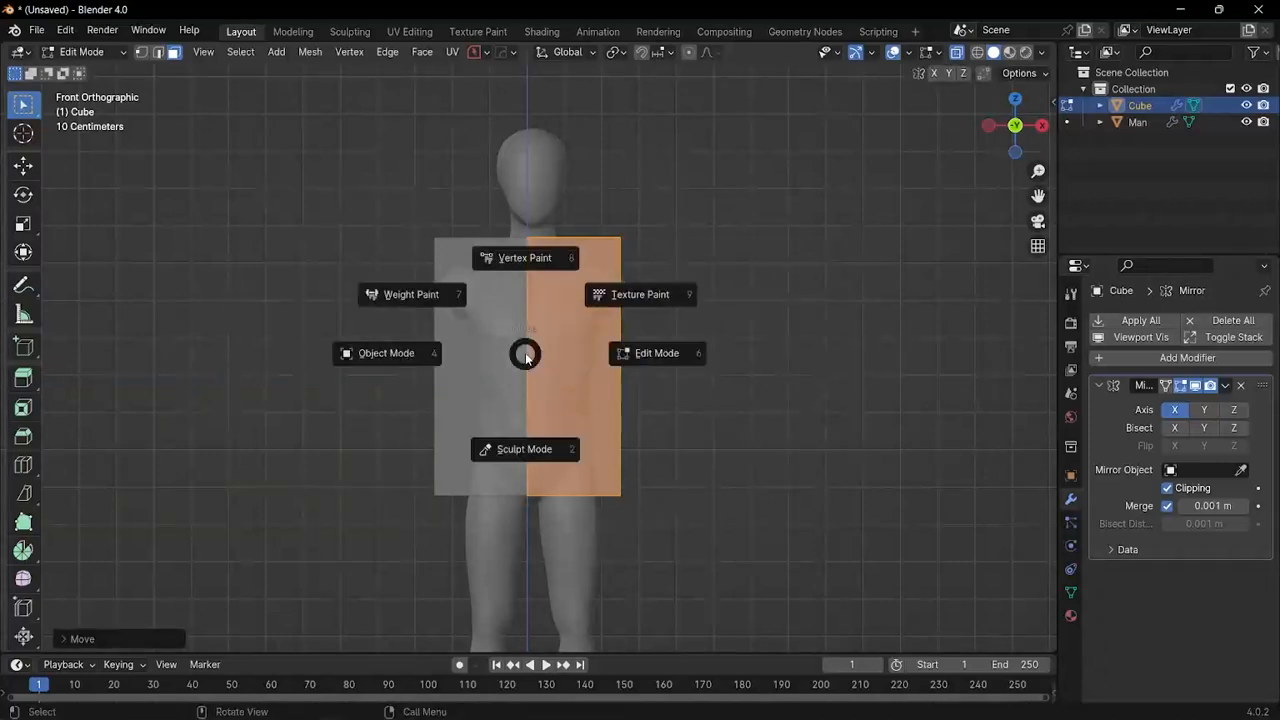
key("Tab")
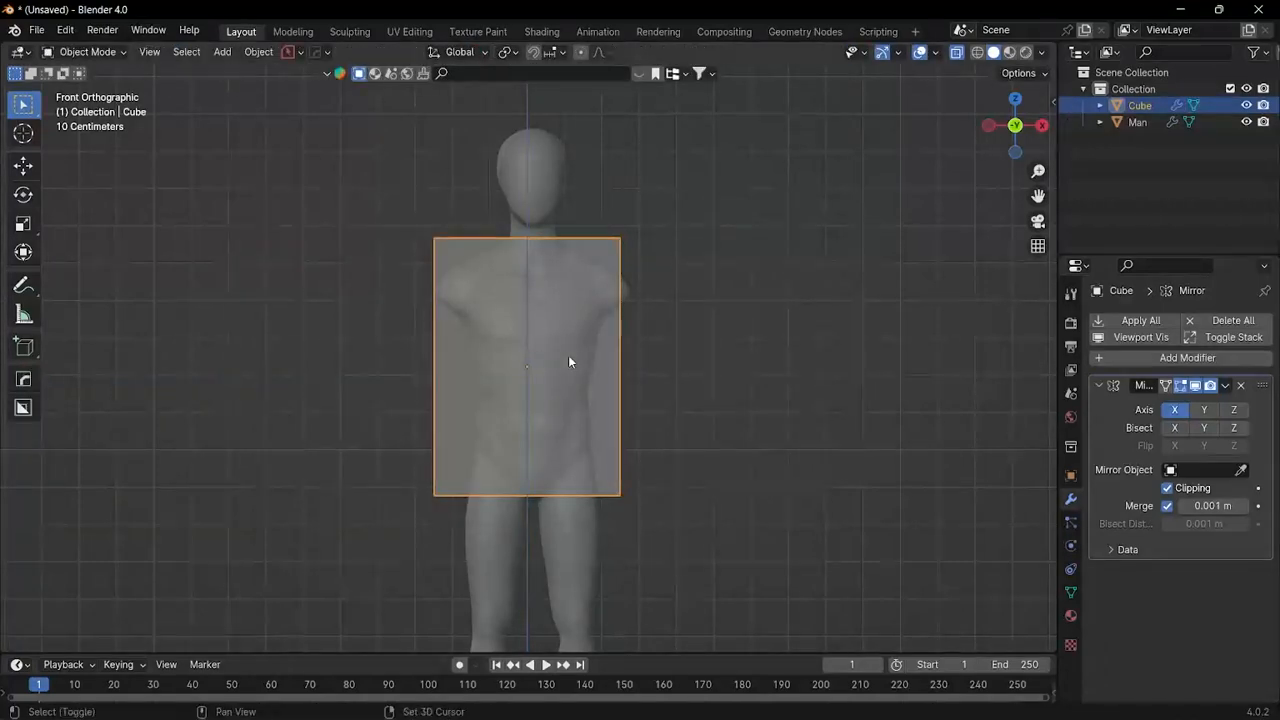
key("shift+space")
key("t")
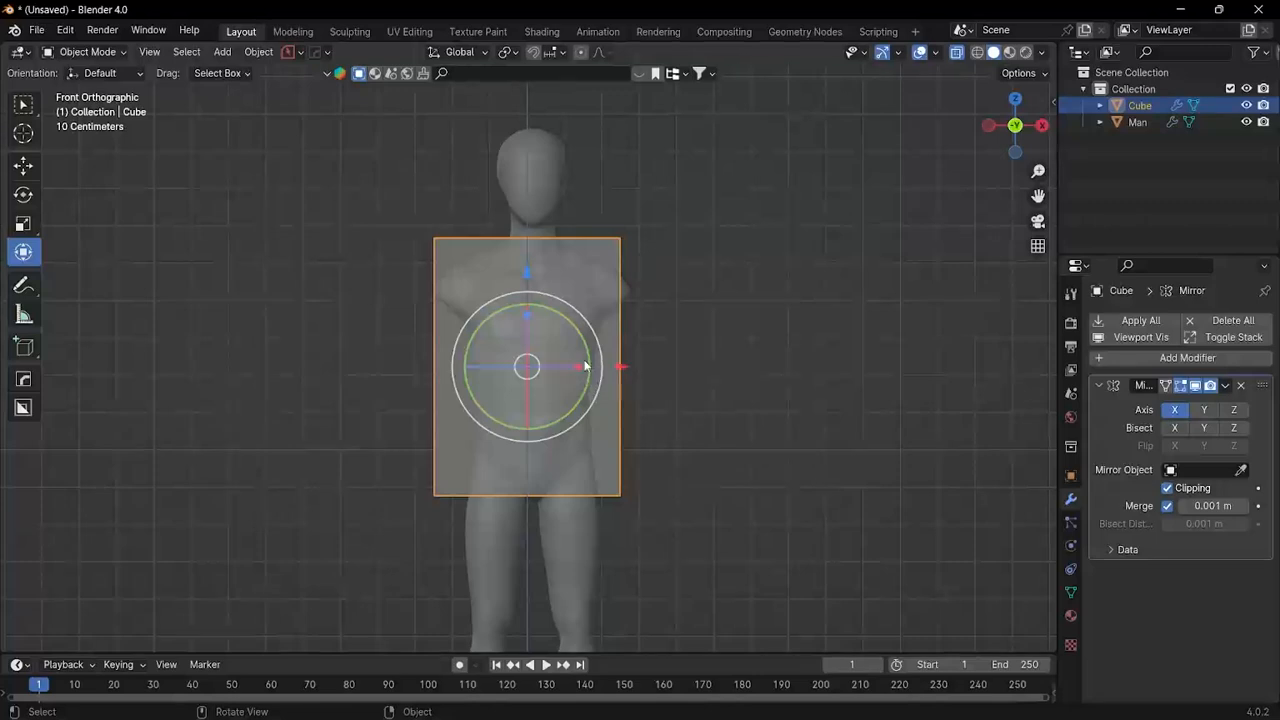
scroll(622, 368, "up", 1)
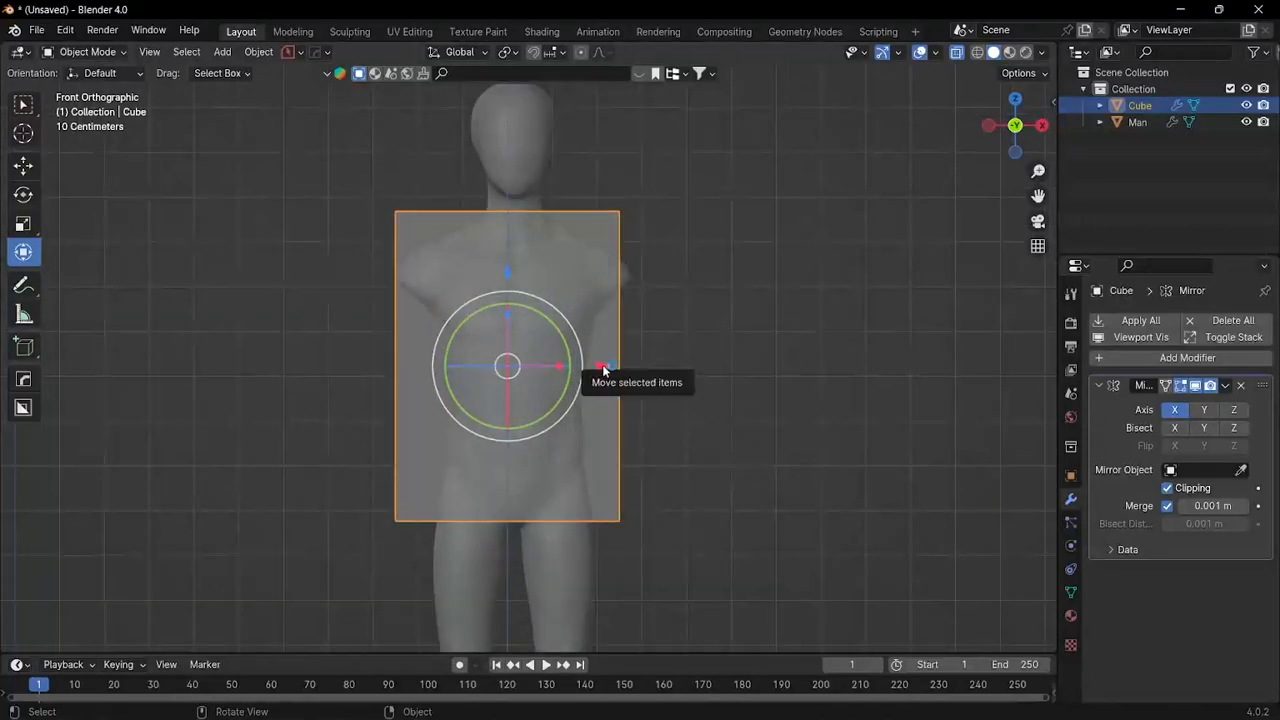
left_click_drag(606, 367, 609, 362)
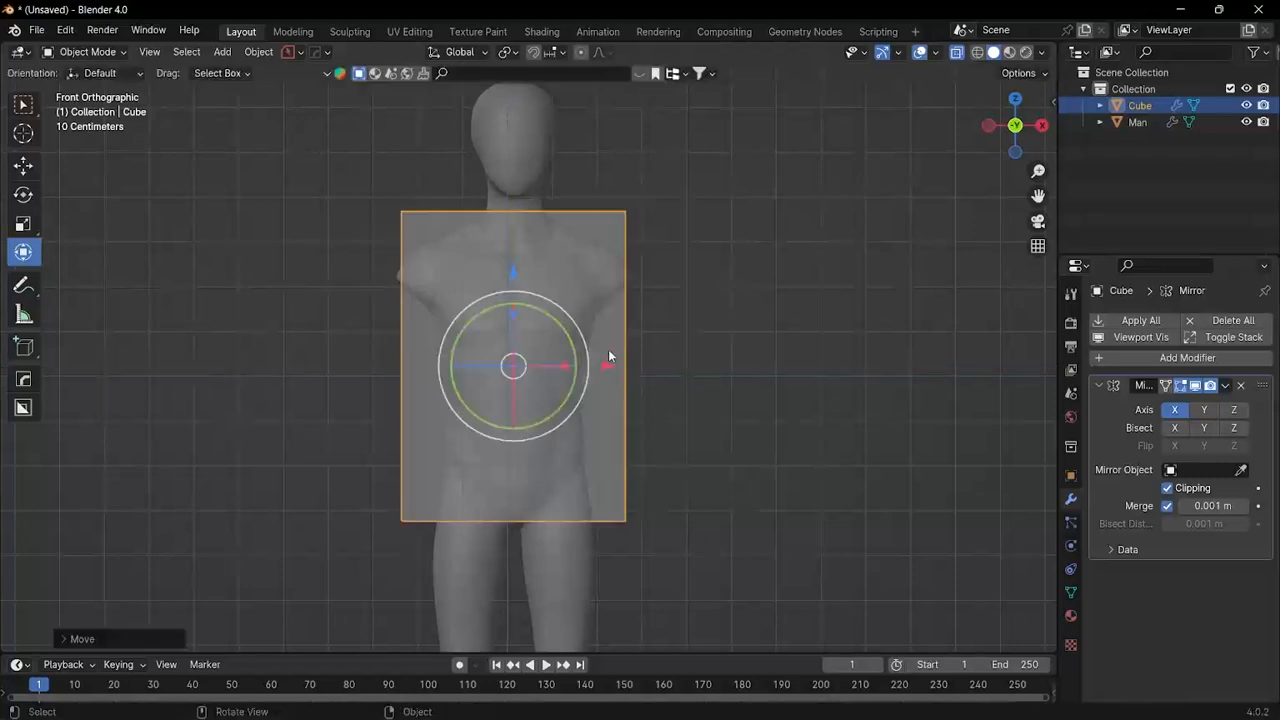
Step: In Edit Mode, lower the block's upper outer vertices along Z by about 0.09 m to follow the shoulder slope
key("ctrl+Tab")
key("Tab")
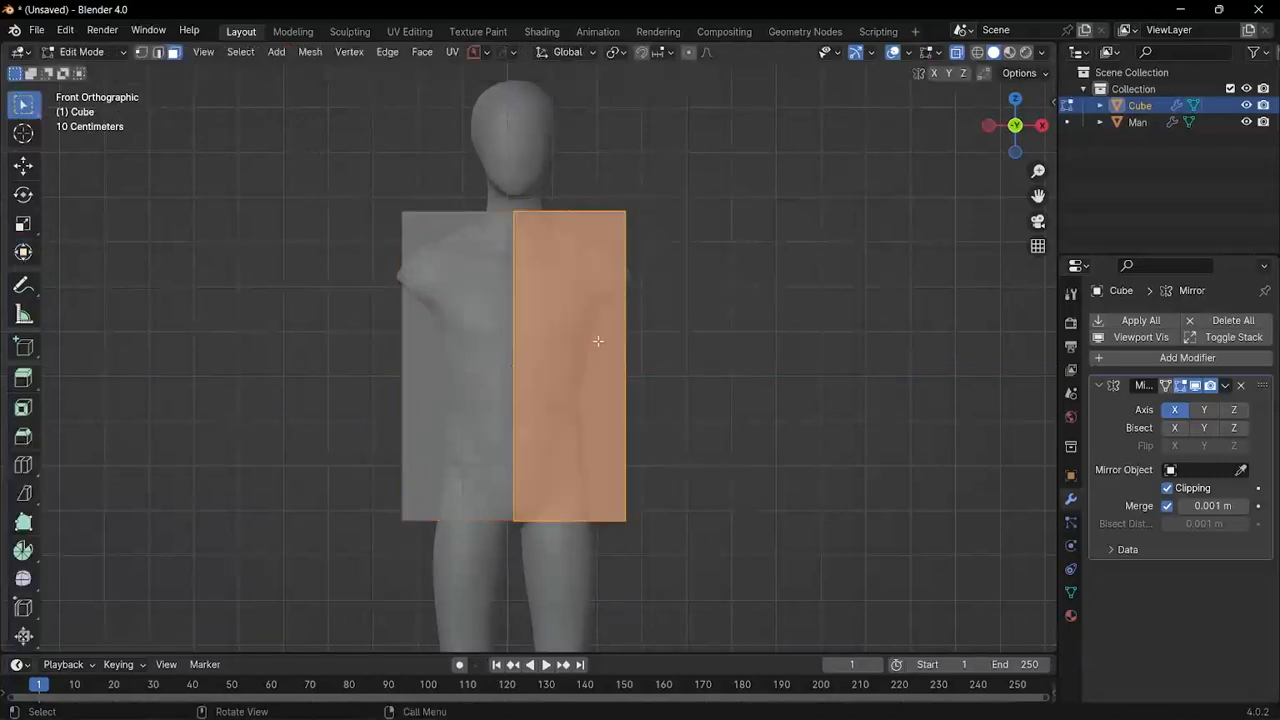
key("1")
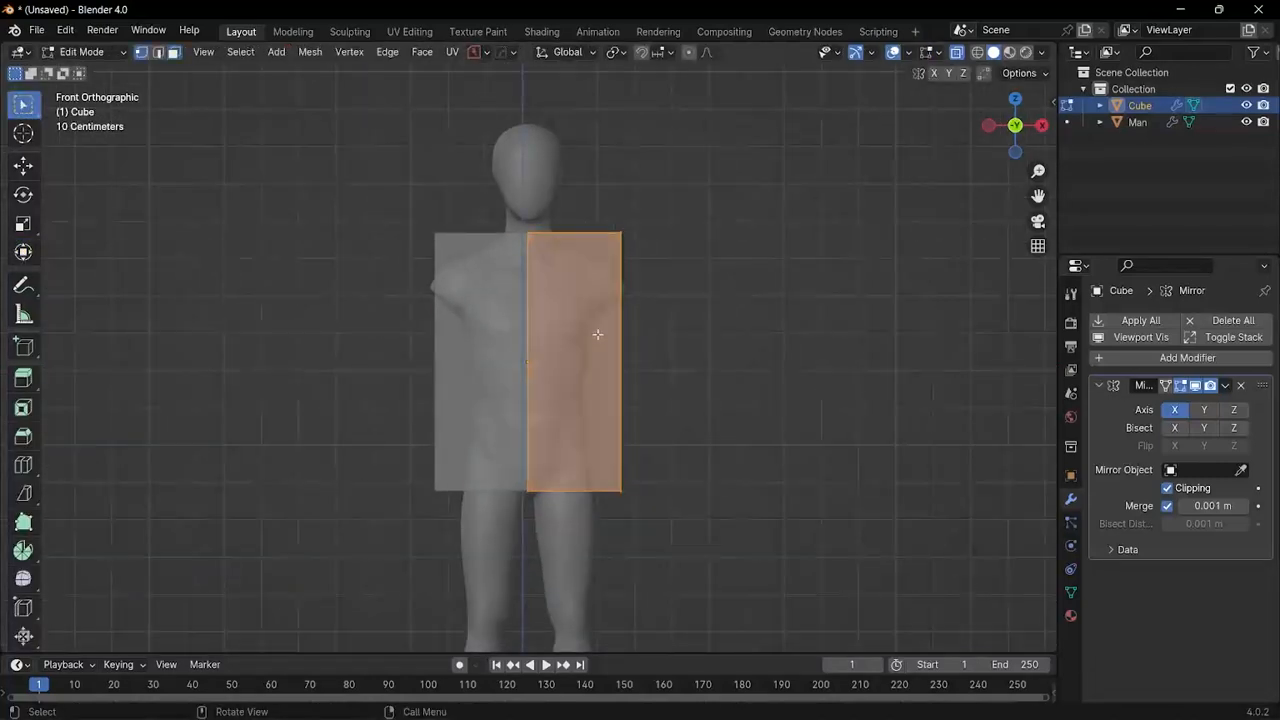
scroll(602, 234, "up", 1, "shift")
left_click_drag(598, 190, 720, 409)
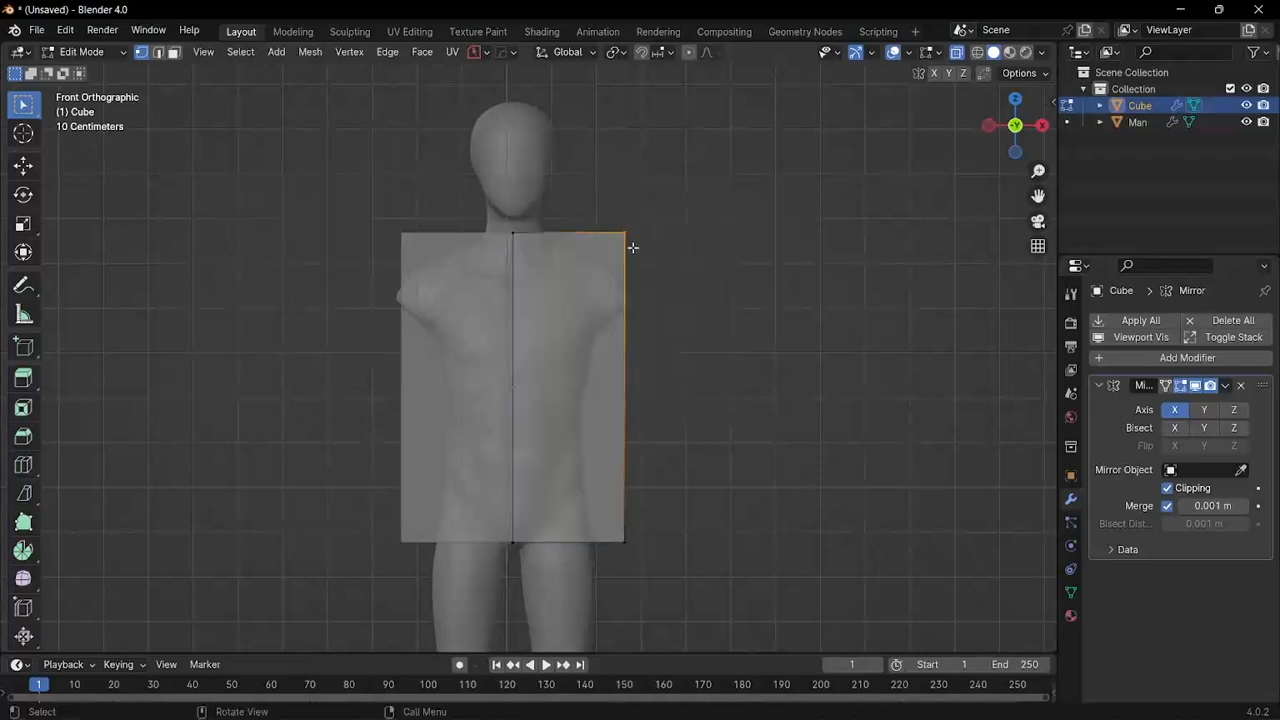
key("g")
key("z")
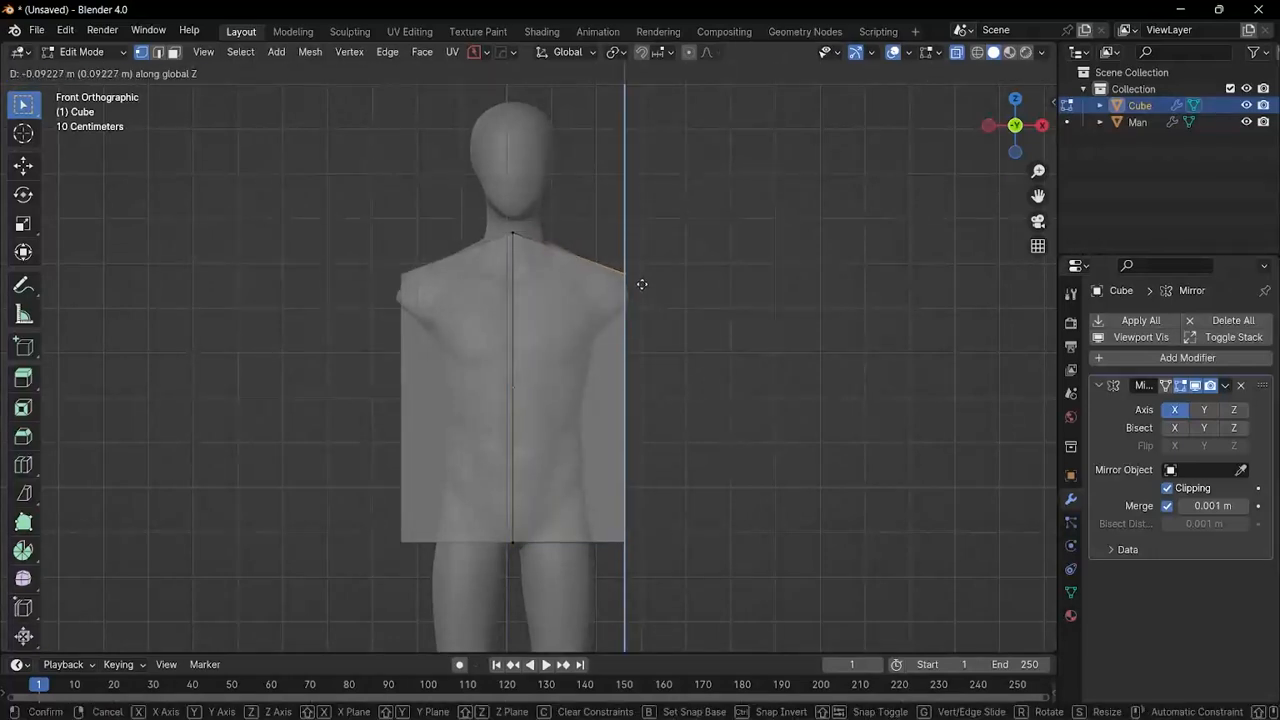
left_click(642, 284)
Step: Move the block's bottom vertices down along Z by about 0.6 m so the garment reaches the lower legs
scroll(626, 303, "down", 3)
scroll(617, 294, "up", 5)
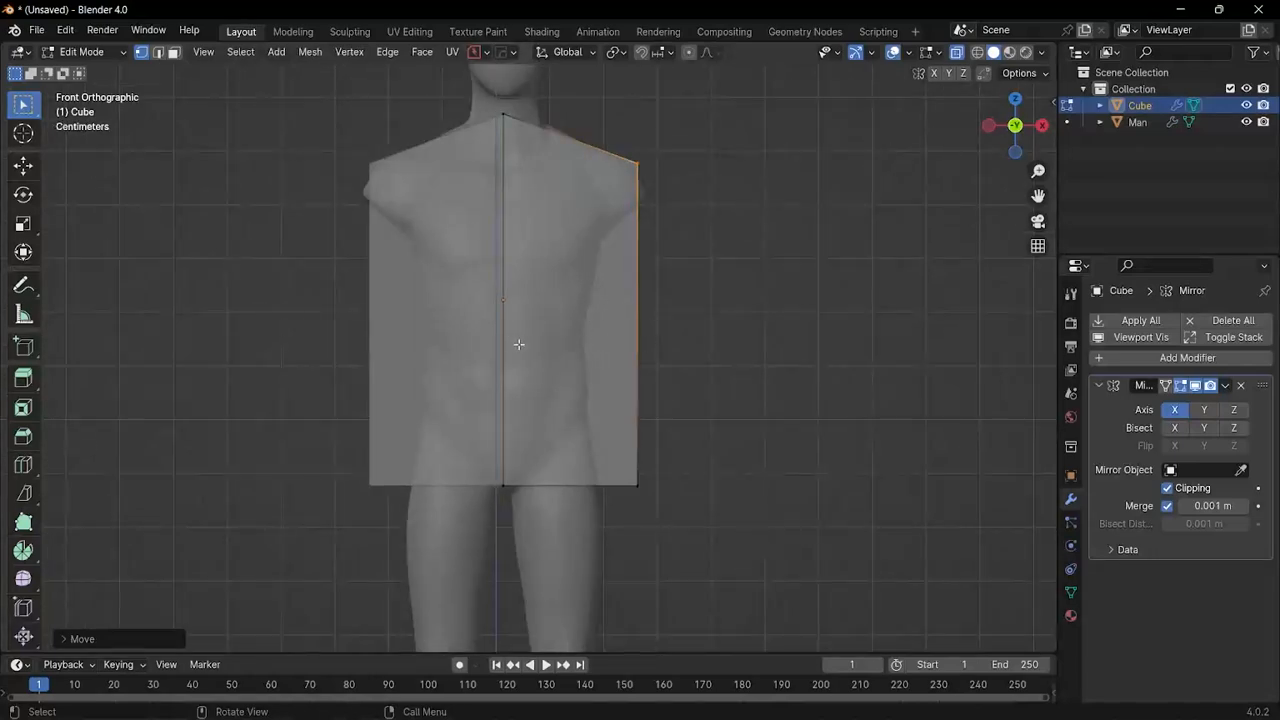
scroll(573, 327, "down", 3)
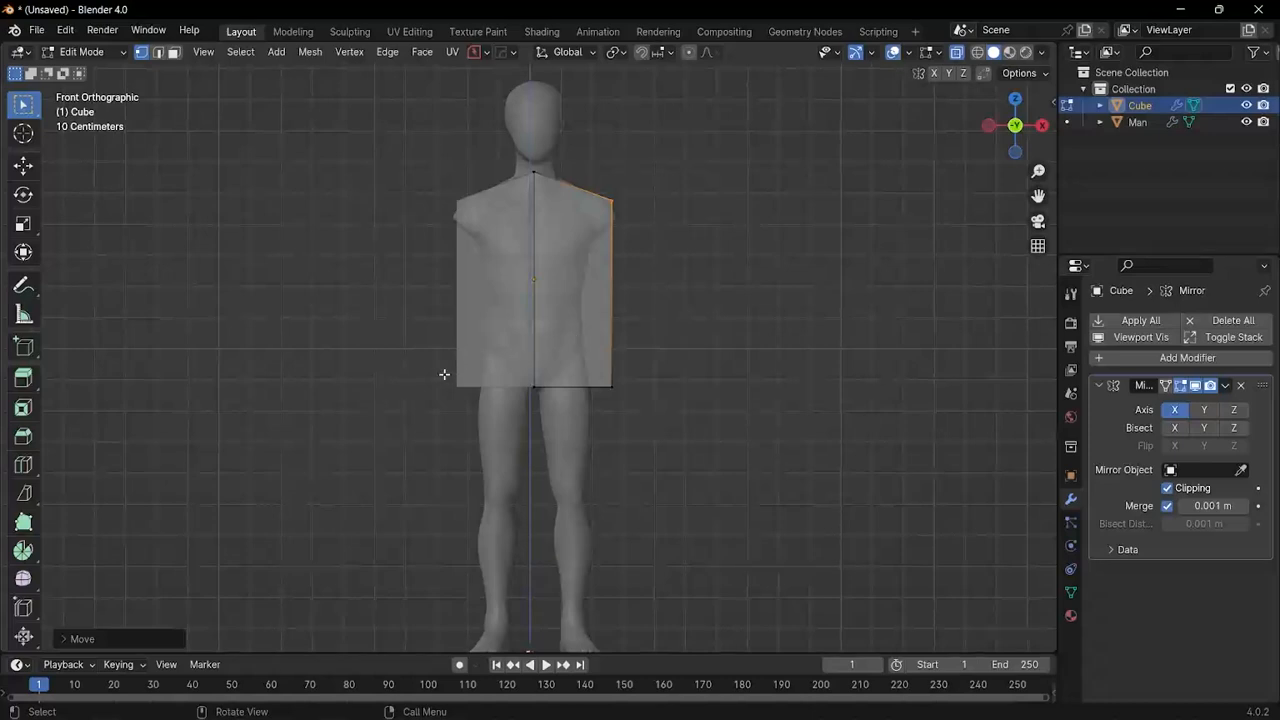
left_click_drag(381, 339, 886, 488)
key("g")
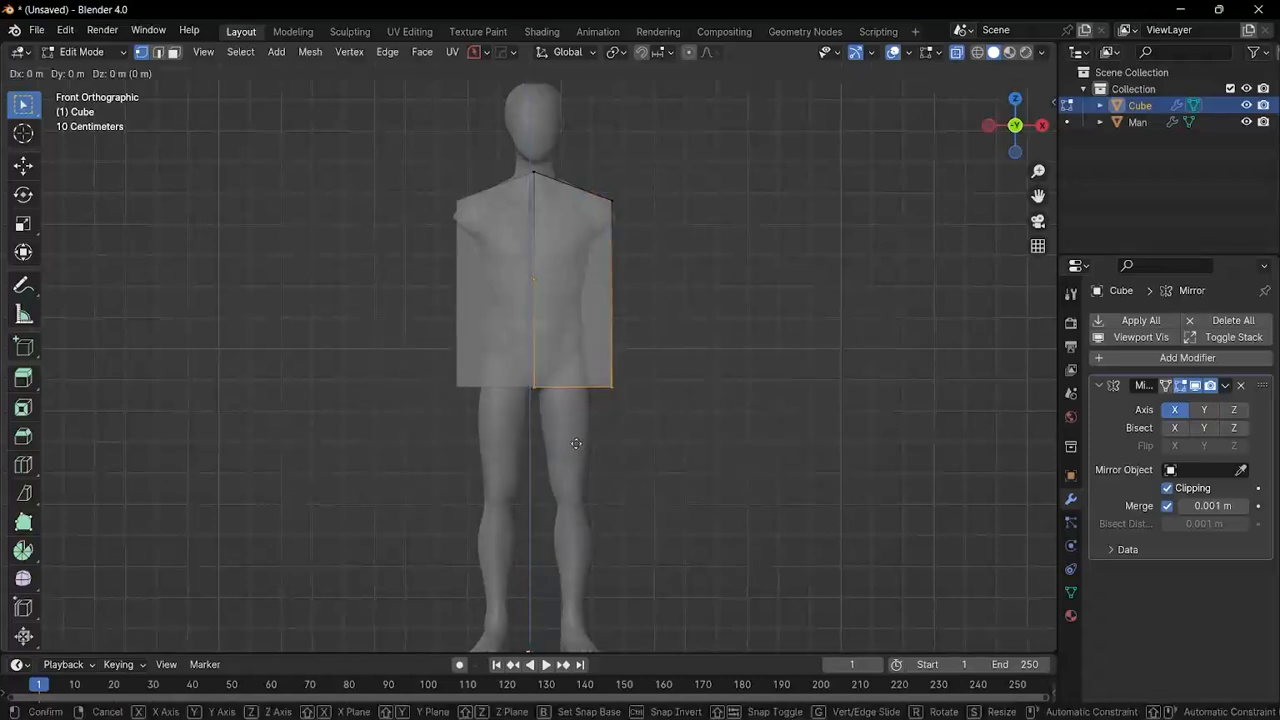
key("z")
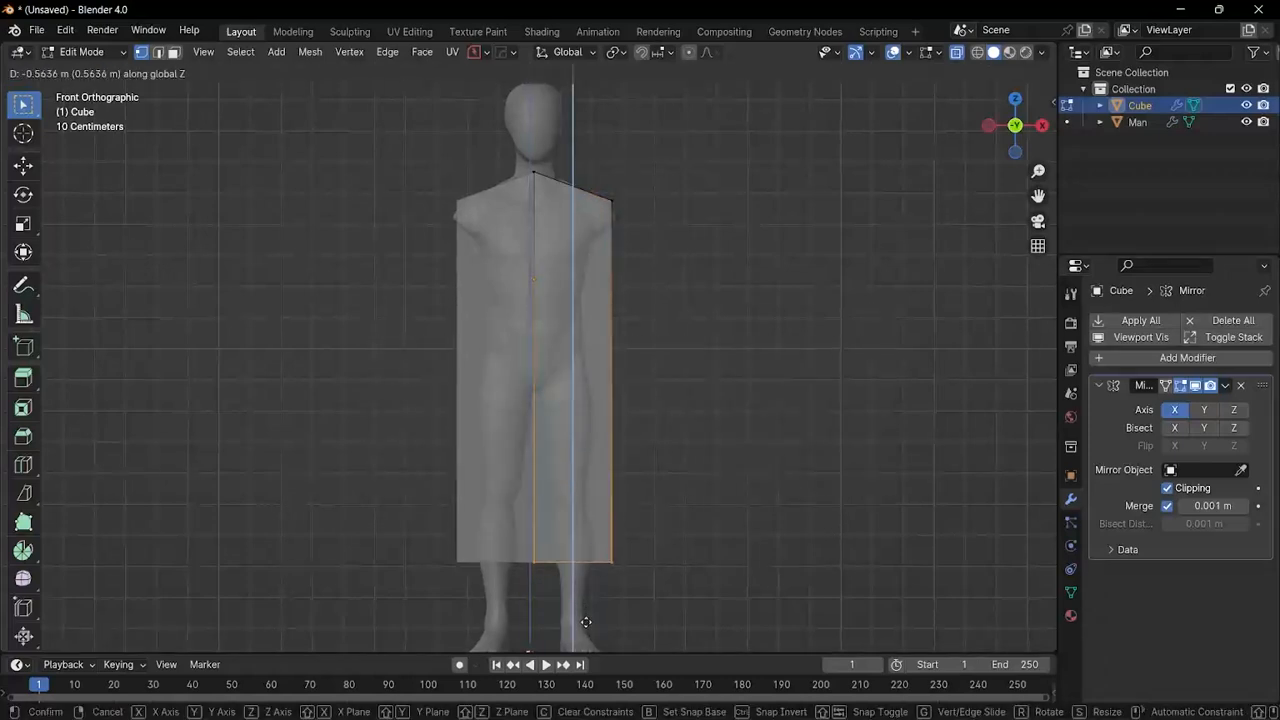
left_click(588, 632)
Step: Add a single horizontal loop cut around the garment and slide it up slightly to hip height
scroll(628, 400, "up", 2)
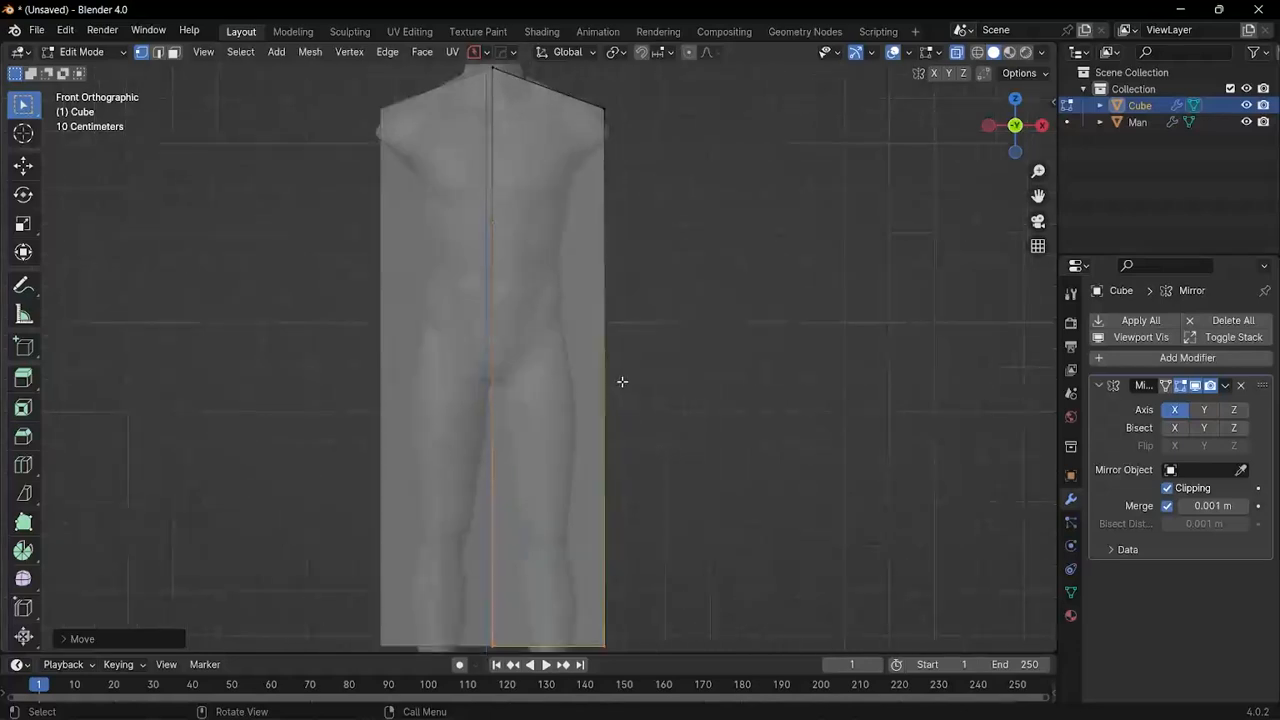
key("ctrl+r")
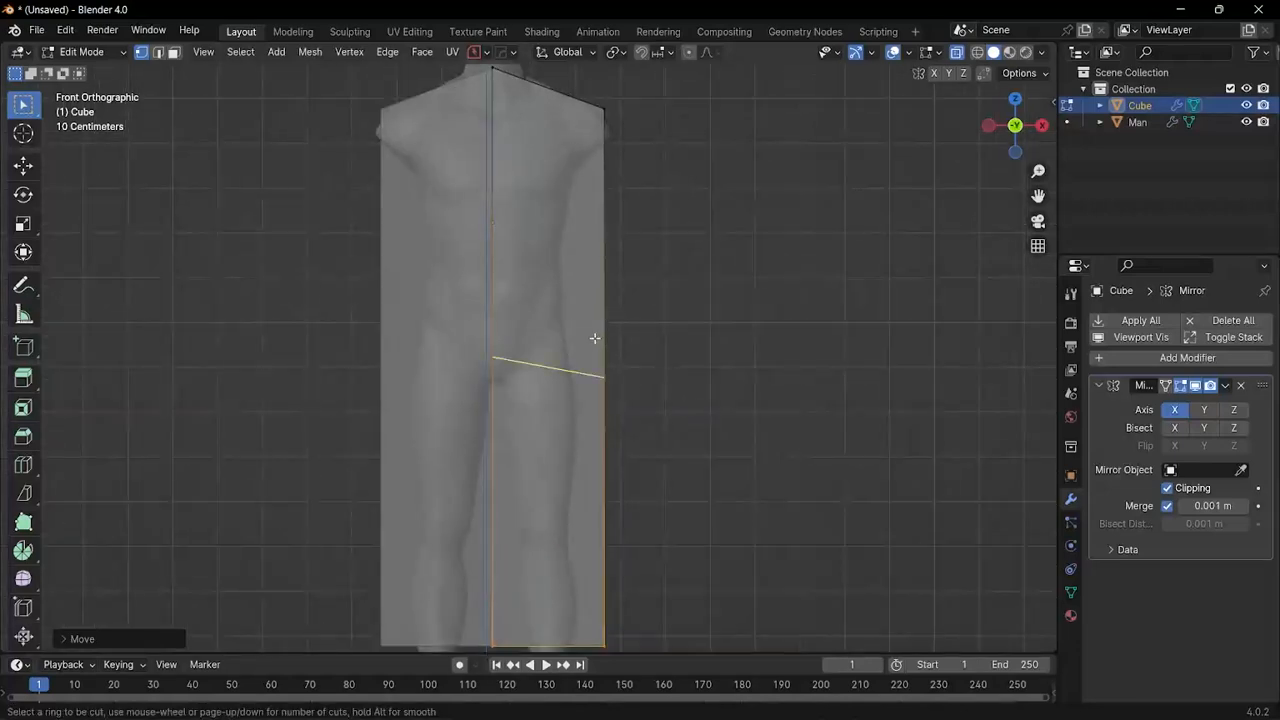
left_click(594, 338)
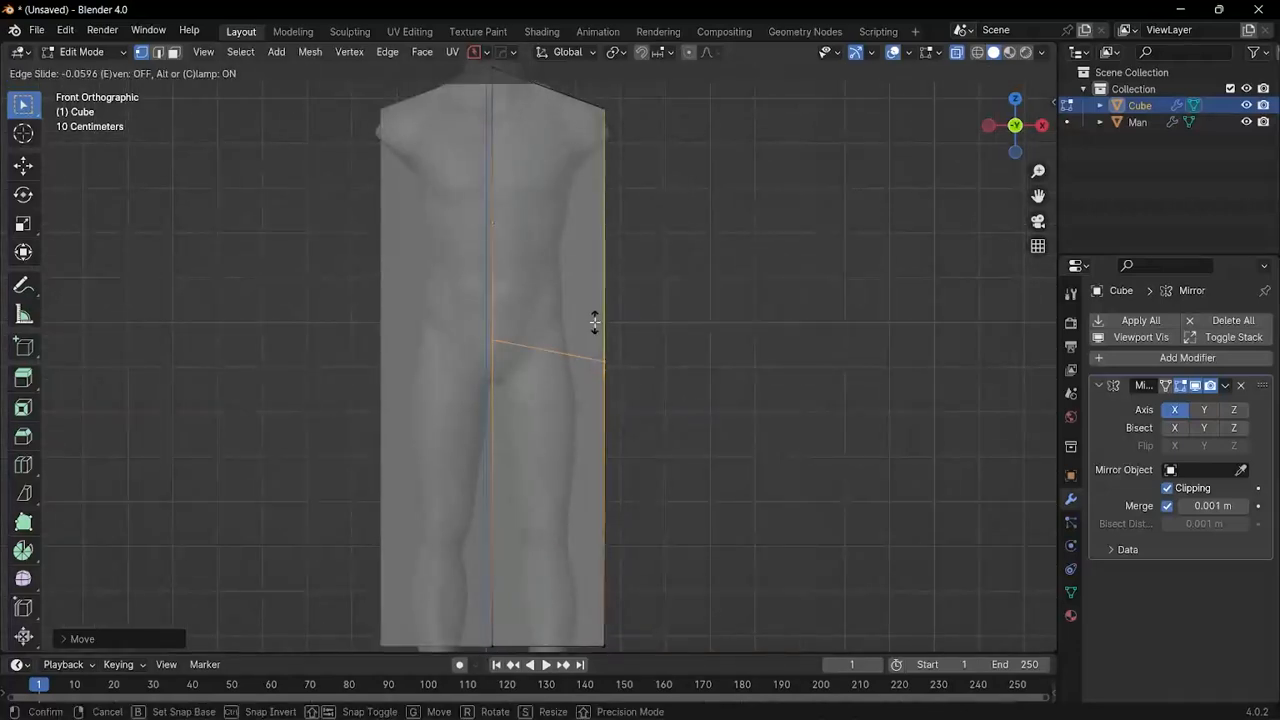
left_click(594, 322)
Step: Move the outer vertices of the hip loop inward along X by about 0.02 m to narrow the garment there
left_click_drag(554, 324, 720, 534)
key("g")
key("x")
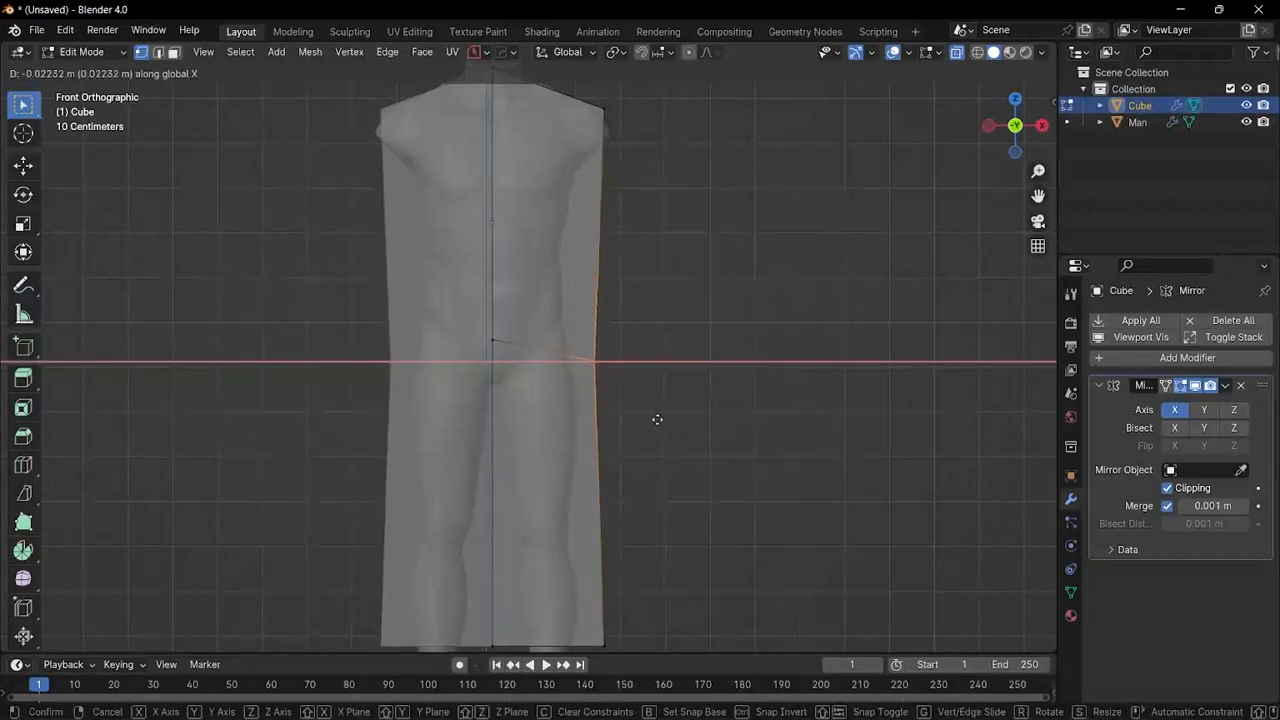
left_click(656, 420)
Step: Add a horizontal loop cut across the garment's upper section and slide it up to just below the armpit
scroll(650, 420, "down", 2)
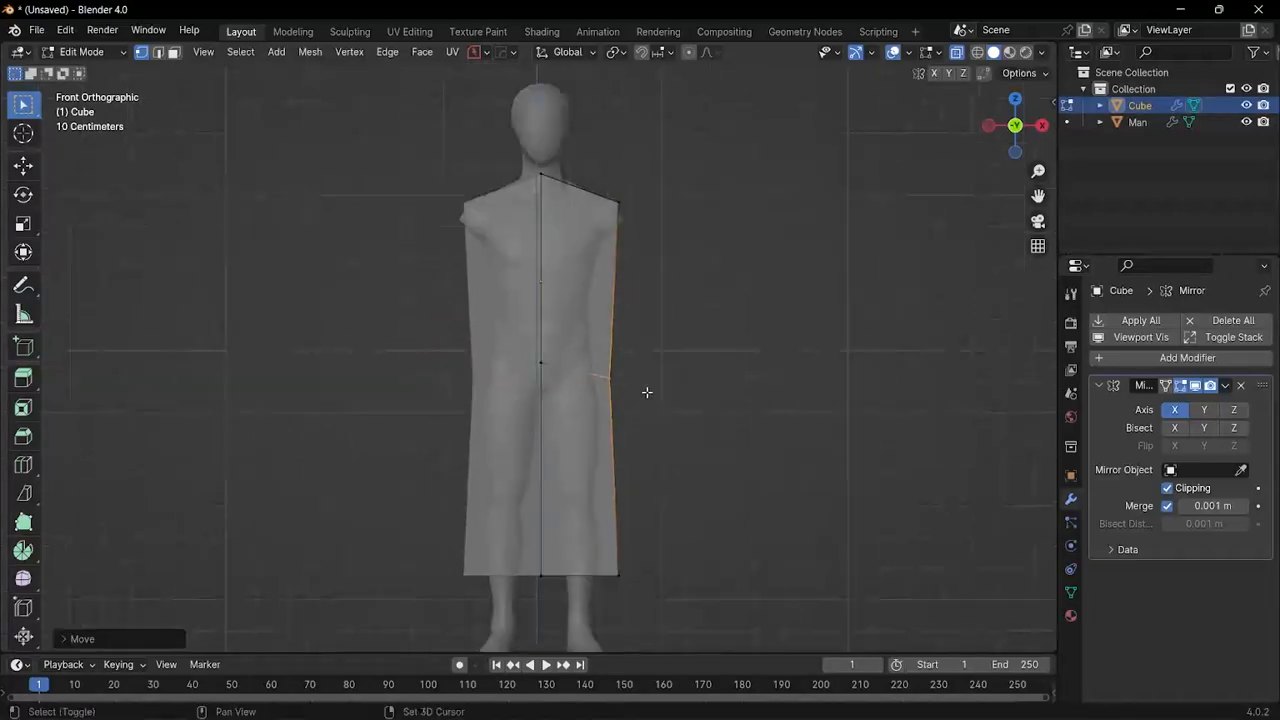
middle_click_drag(651, 431, 523, 417)
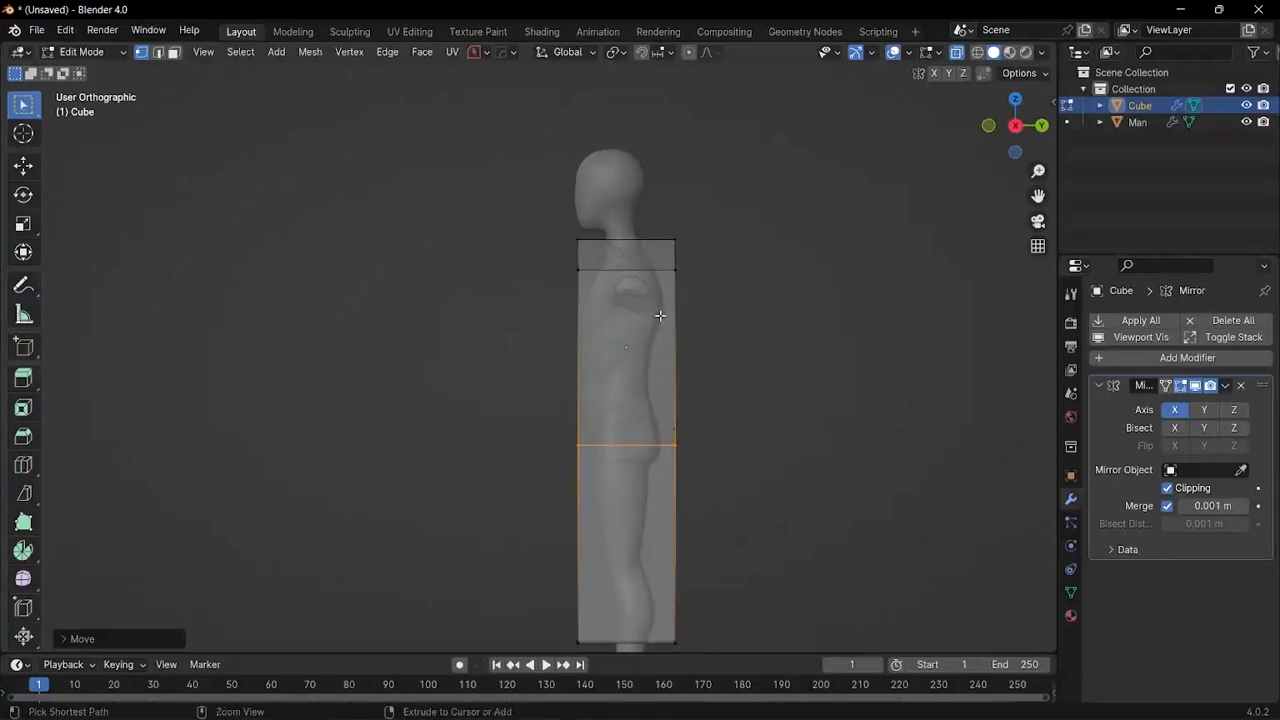
key("ctrl+r")
left_click(662, 314)
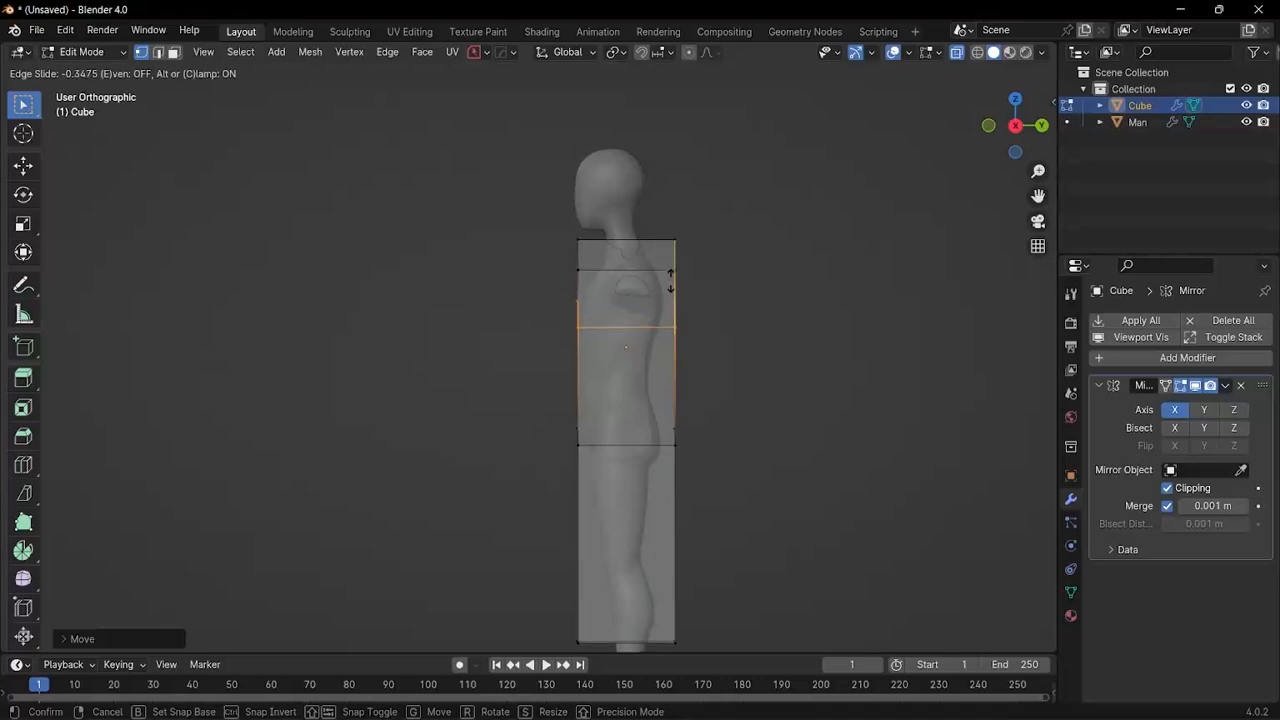
left_click(670, 280)
mouse_move(672, 283)
middle_mouse_down()
mouse_move(700, 332)
mouse_move(675, 364)
mouse_move(651, 285)
middle_mouse_up()
mouse_move(647, 224)
middle_mouse_down()
mouse_move(652, 240)
mouse_move(628, 209)
middle_mouse_up()
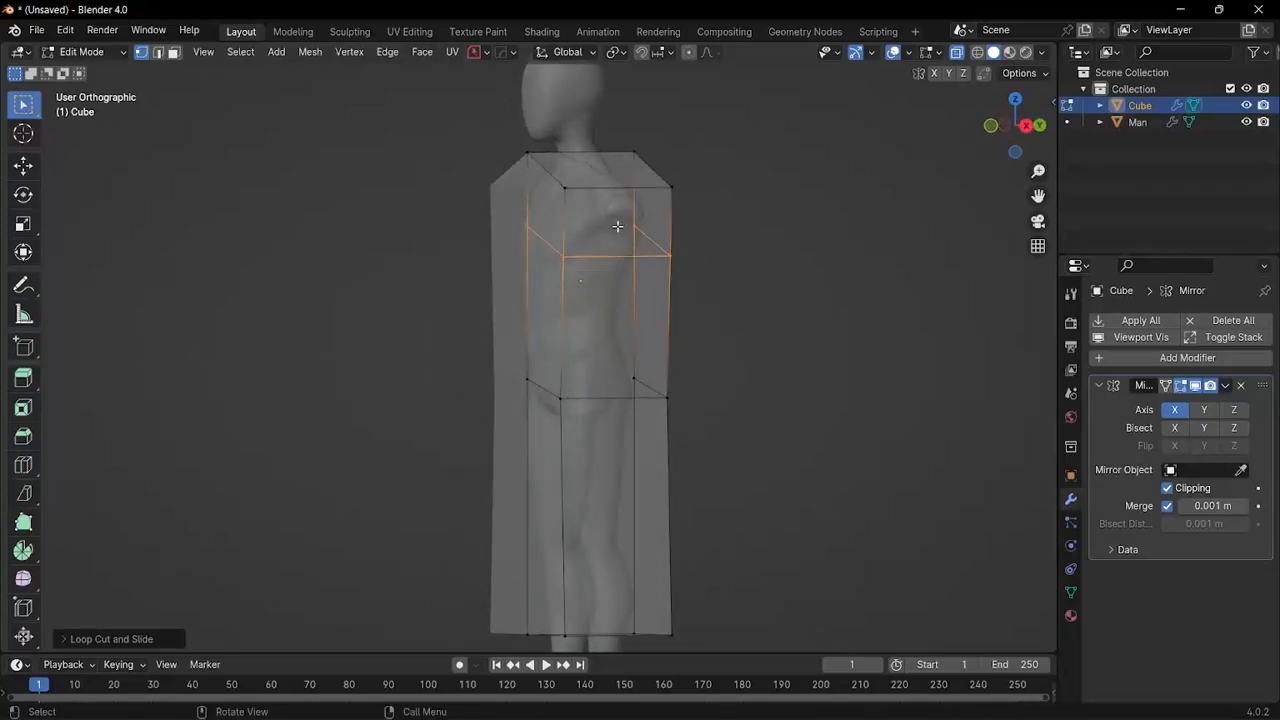
Step: Turn off X-ray, switch to face selection and clear the selection on the garment mesh
key("alt+z")
scroll(620, 234, "up", 2)
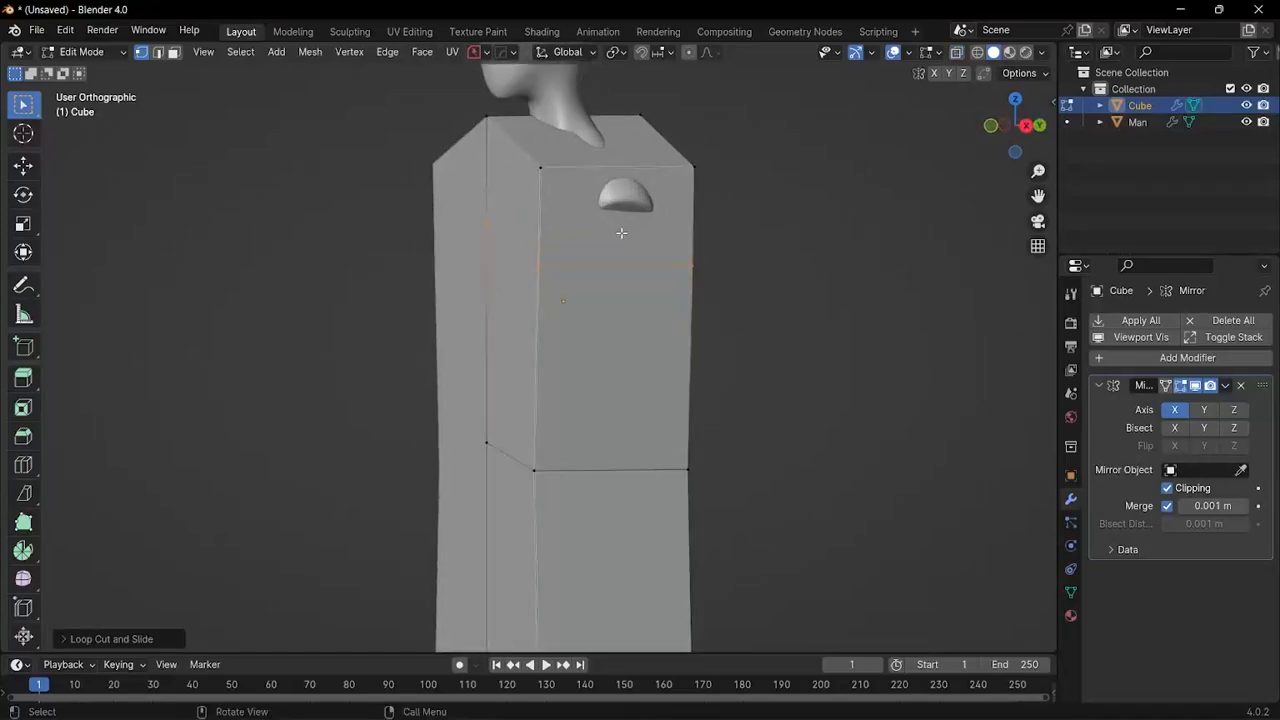
key("3")
left_click(627, 208)
scroll(628, 220, "down", 5)
key("alt+a")
middle_click_drag(646, 316, 630, 318)
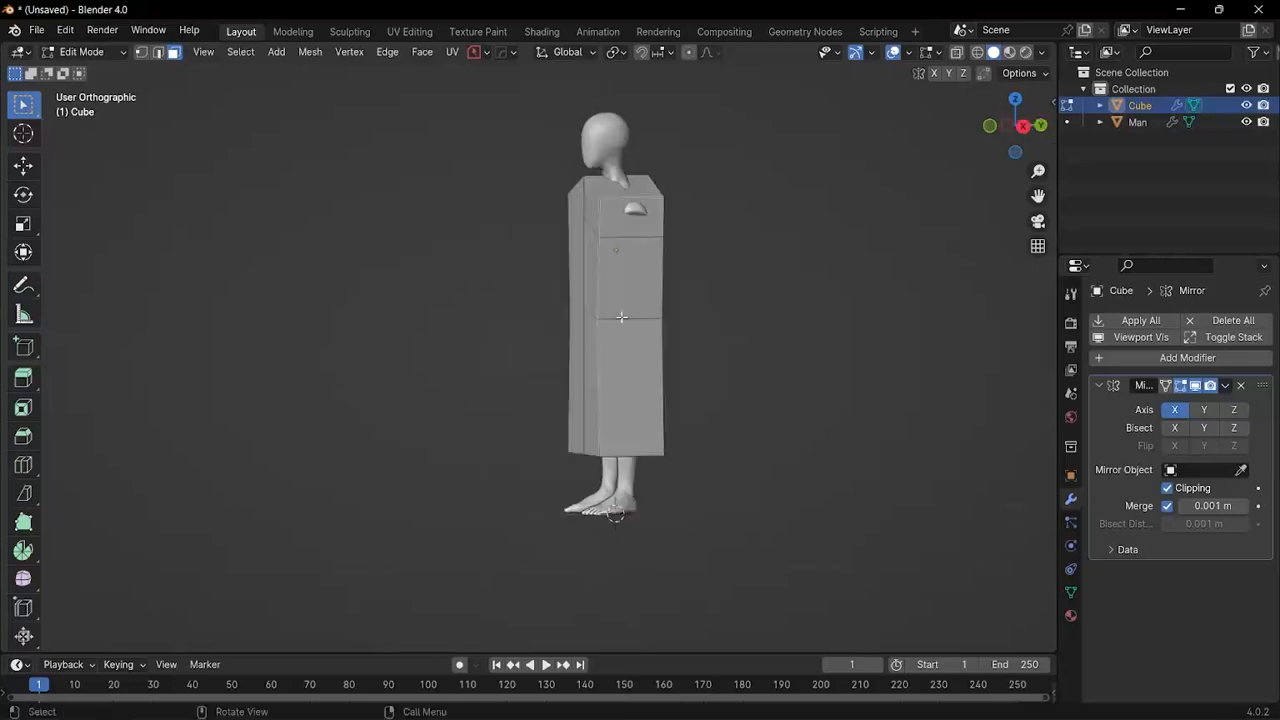
Step: Delete the garment's side face below the hip loop to open a slit along the leg
scroll(630, 318, "up", 3)
mouse_move(641, 381)
middle_mouse_down()
mouse_move(683, 400)
mouse_move(627, 381)
middle_mouse_up()
left_click(634, 385)
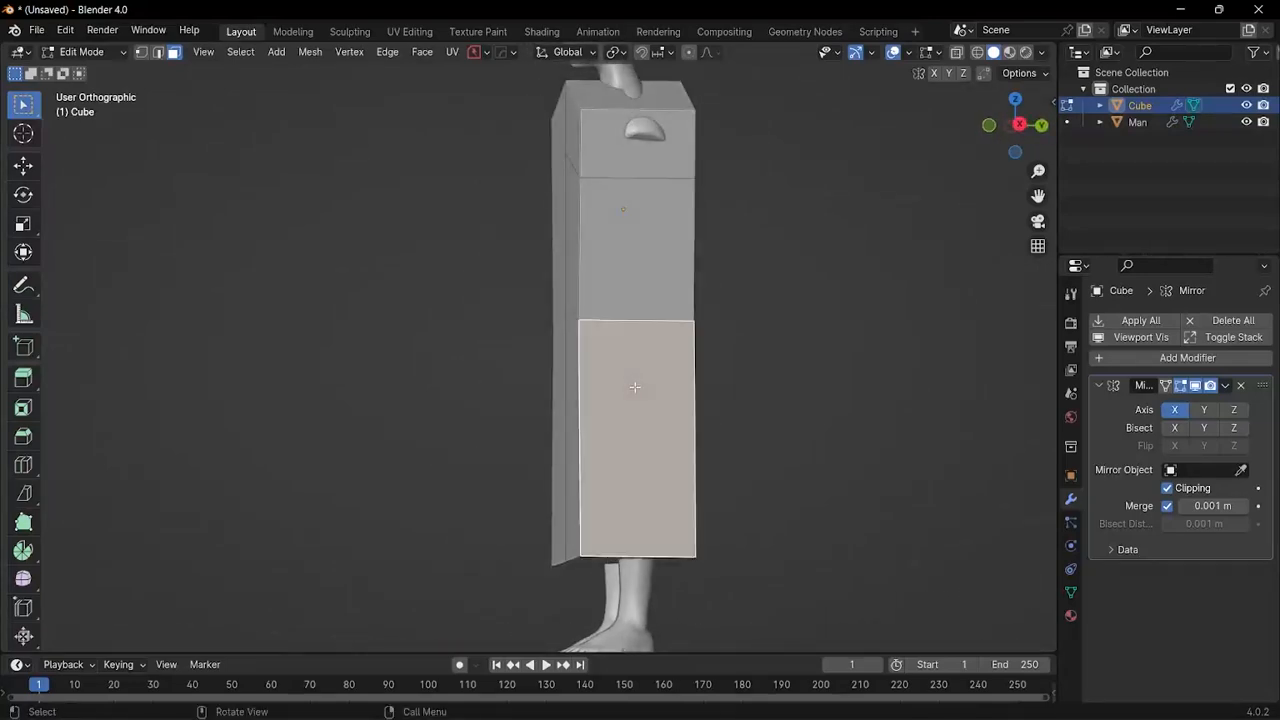
key("x")
left_click(628, 389)
scroll(628, 394, "down", 5)
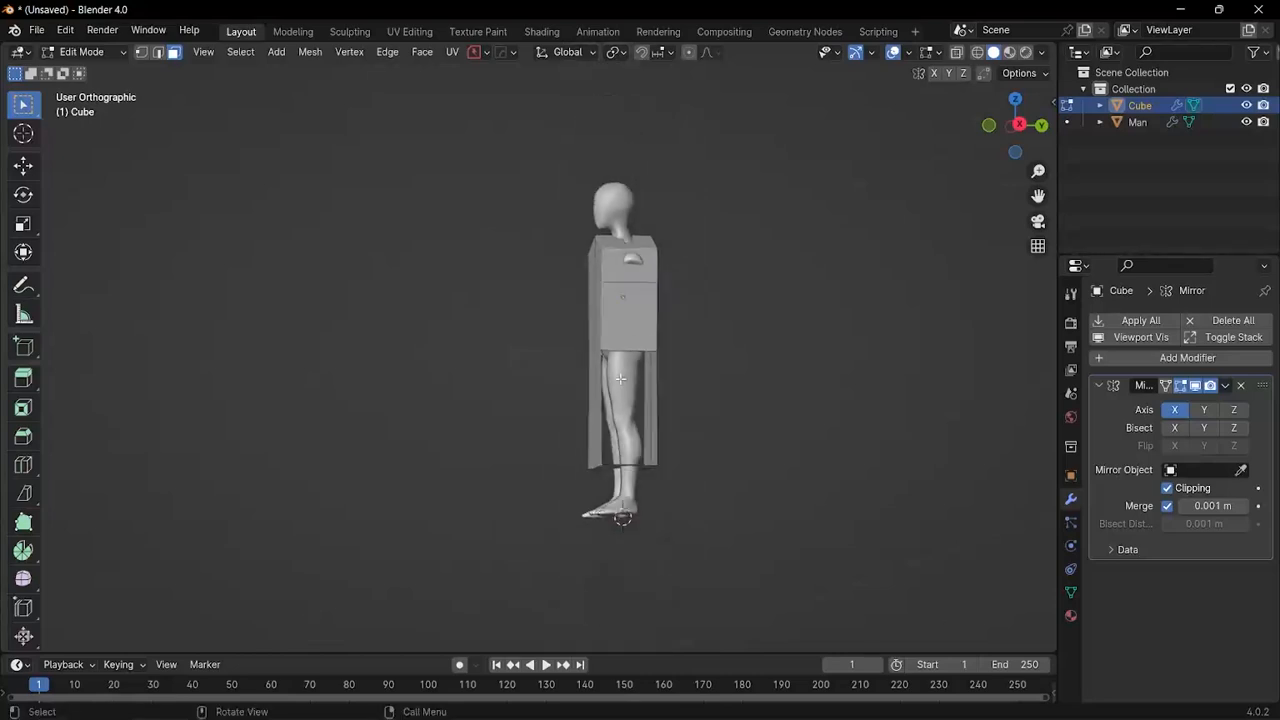
middle_click_drag(628, 394, 683, 382)
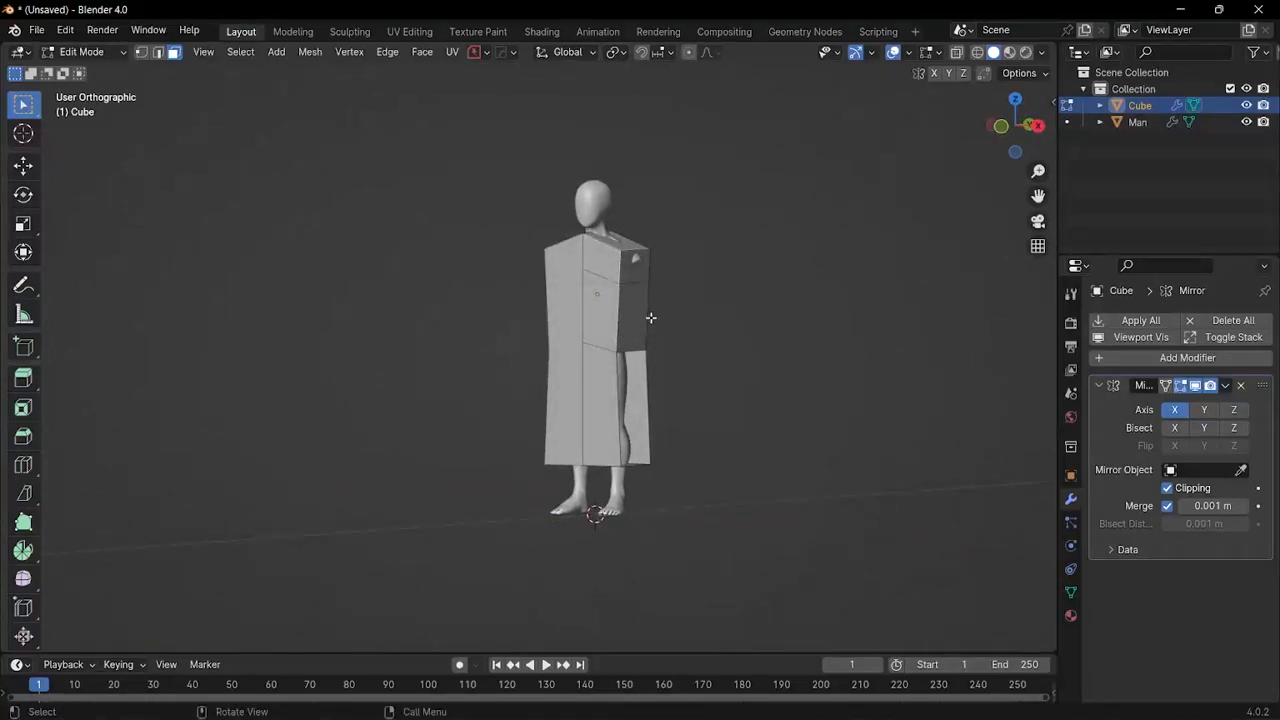
Step: Move the side edge of the upper loop straight down along Z to just above the hip loop
scroll(640, 302, "up", 2)
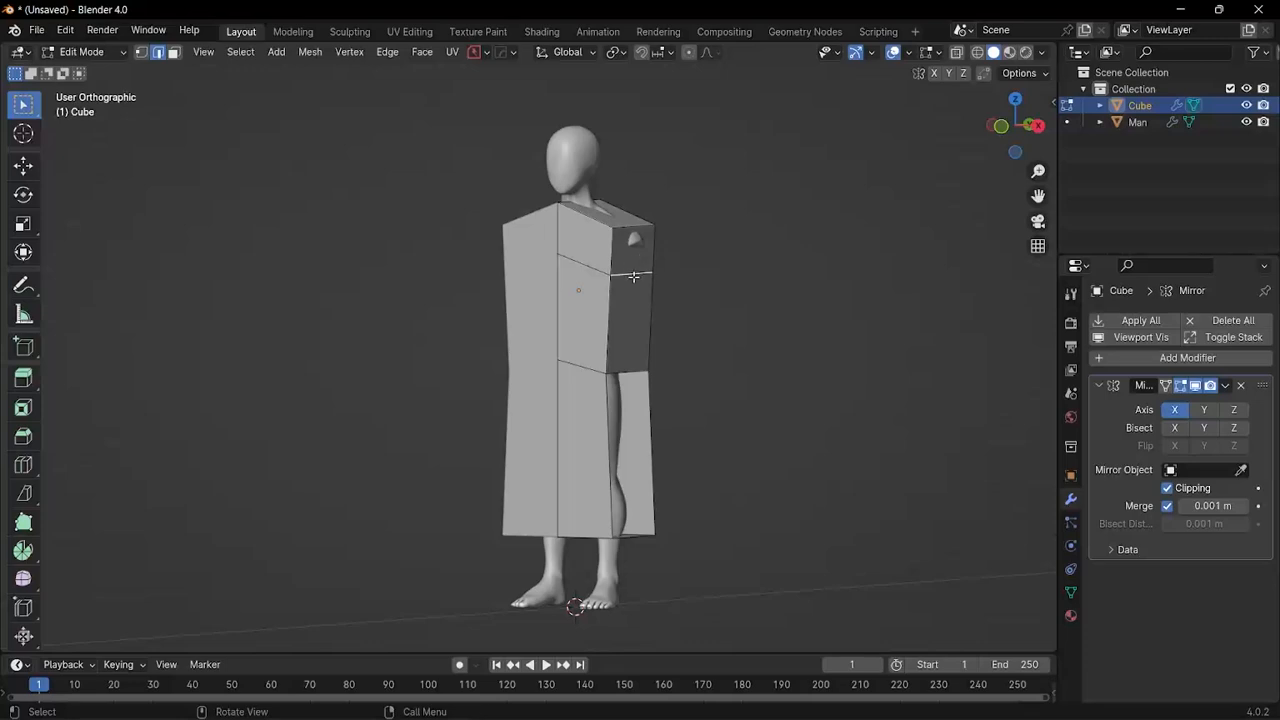
key("g")
key("z")
left_click(638, 349)
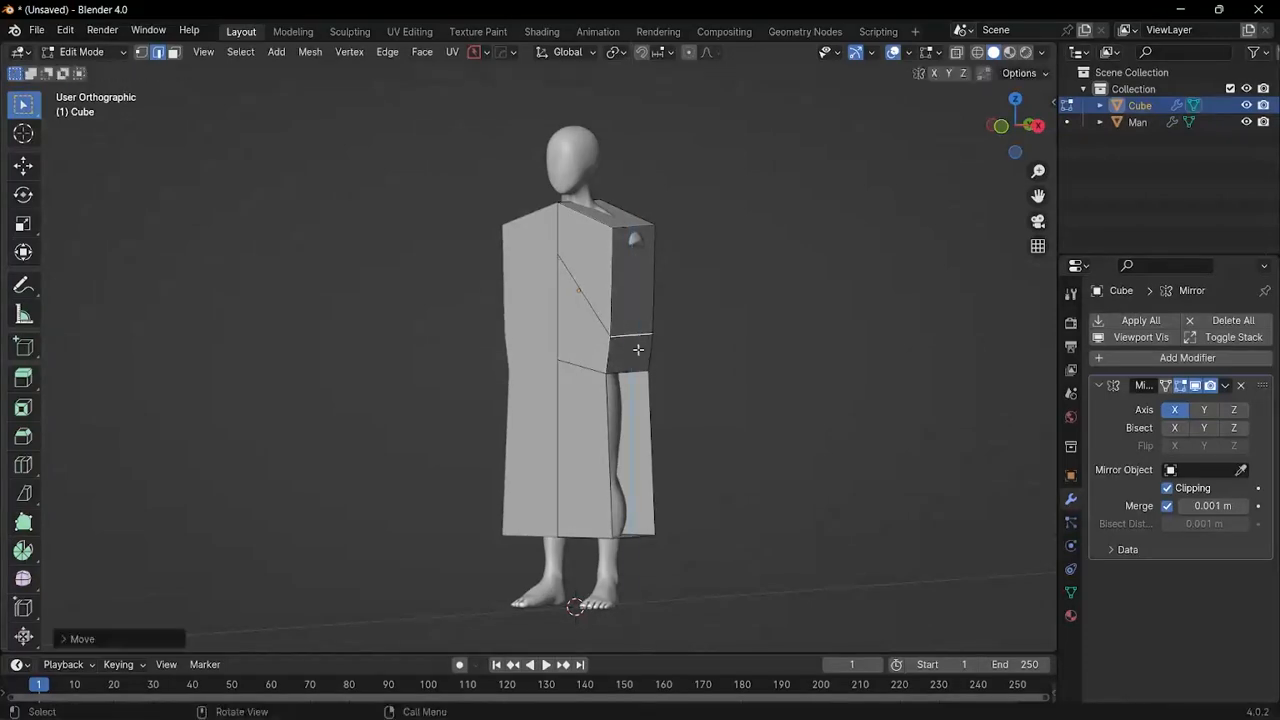
Step: Delete the narrow side face between the lowered edge and the hip loop
left_click(631, 353)
key("3")
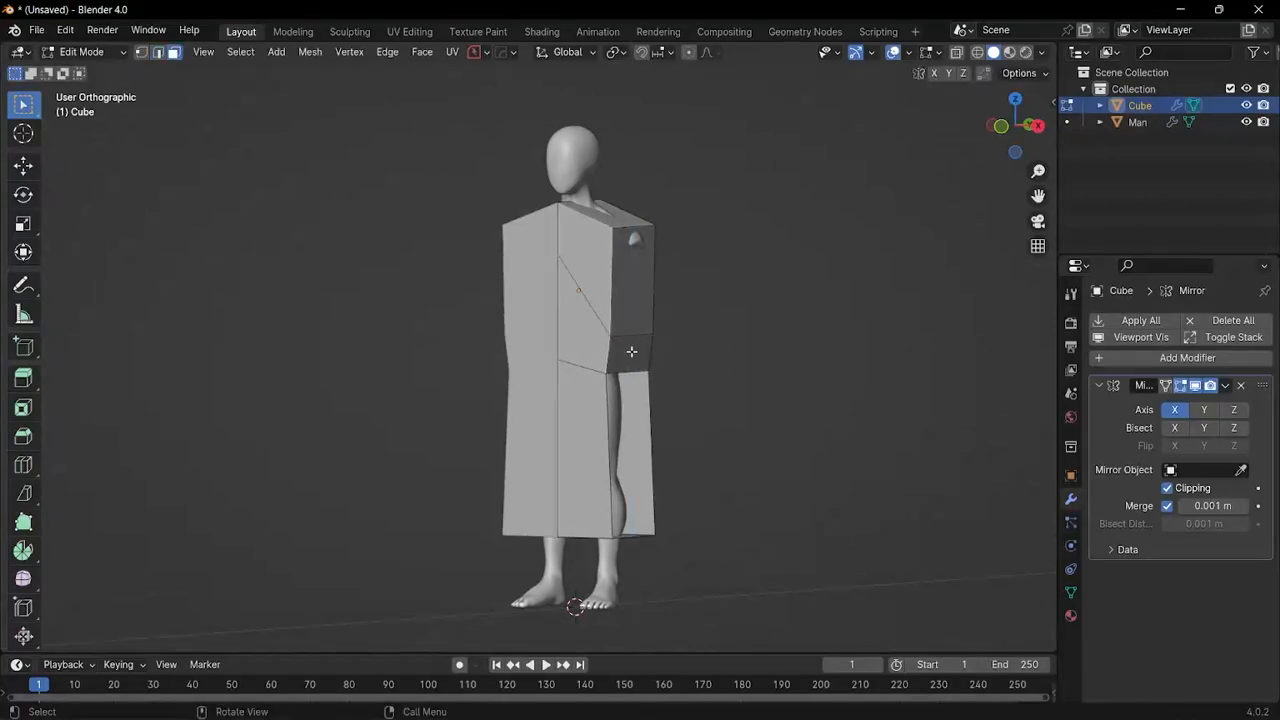
left_click(631, 351)
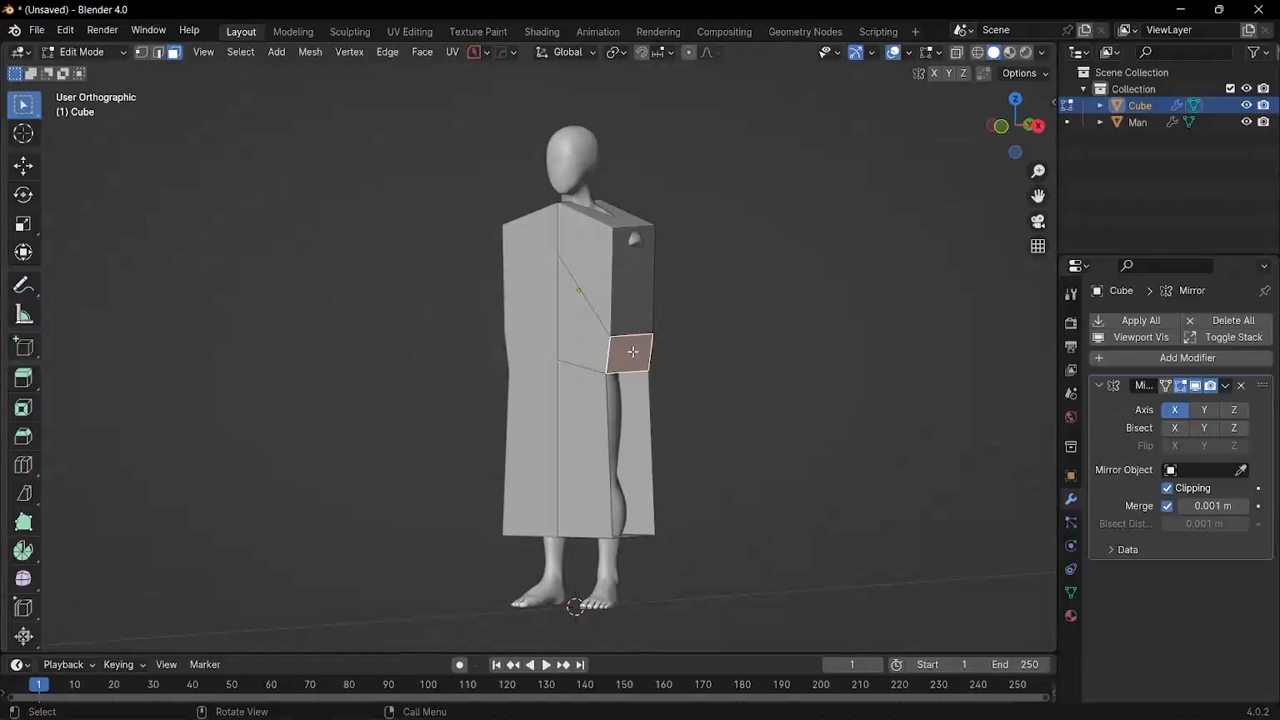
key("x")
left_click(624, 356)
Step: Move the lower edge of the remaining side panel down along Z by about 0.06 m
mouse_move(624, 356)
middle_mouse_down()
mouse_move(738, 384)
mouse_move(594, 340)
mouse_move(574, 299)
mouse_move(619, 343)
middle_mouse_up()
scroll(594, 340, "up", 4)
scroll(594, 340, "down", 4)
scroll(619, 343, "up", 4)
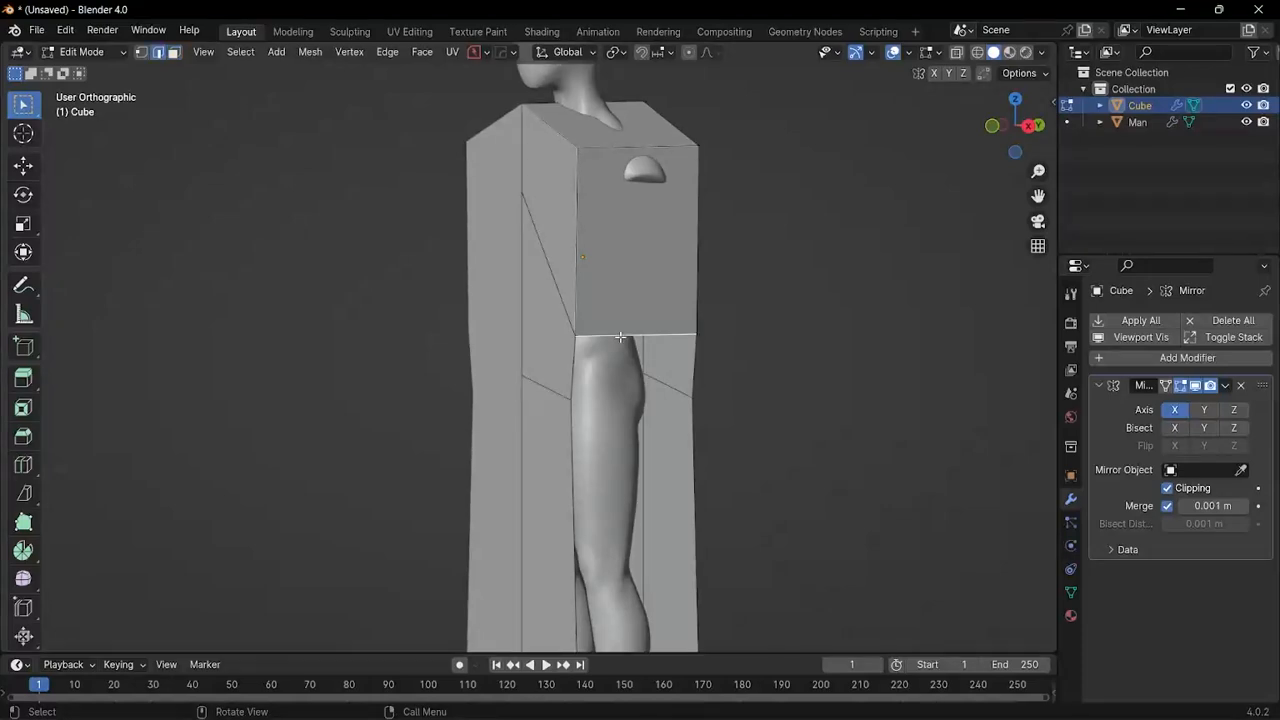
key("g")
key("z")
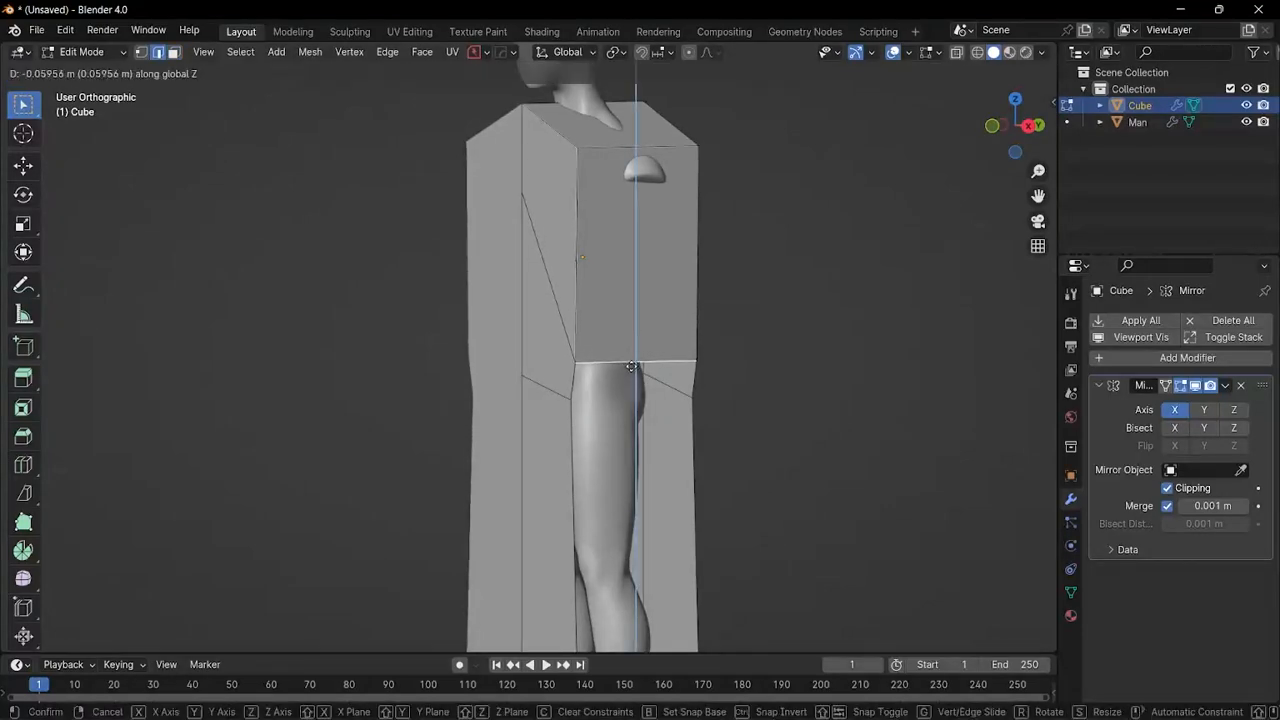
left_click(606, 358)
Step: Add a vertical loop cut to the garment half and slide it slightly toward the centre line beside the neck
scroll(606, 358, "down", 5)
middle_click_drag(606, 358, 729, 404)
scroll(630, 319, "up", 5)
scroll(543, 255, "down", 3)
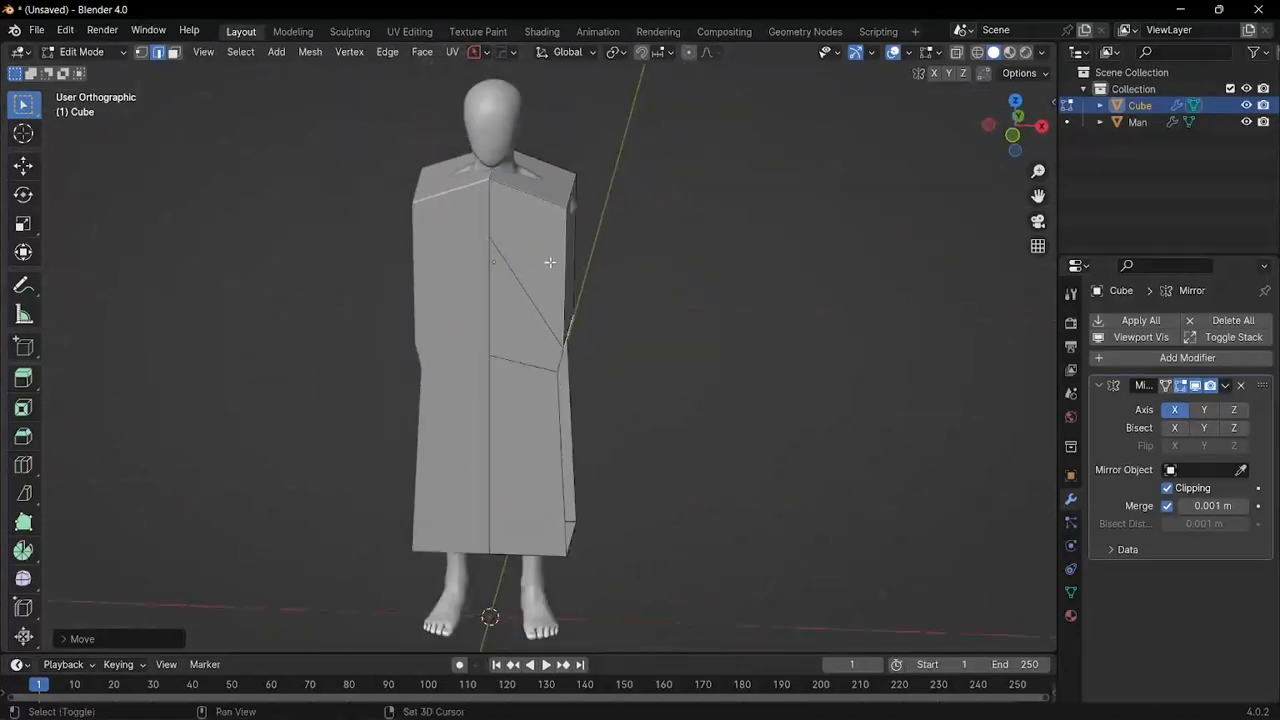
middle_click_drag(549, 263, 617, 271, "shift")
key("ctrl+r")
left_click(603, 224)
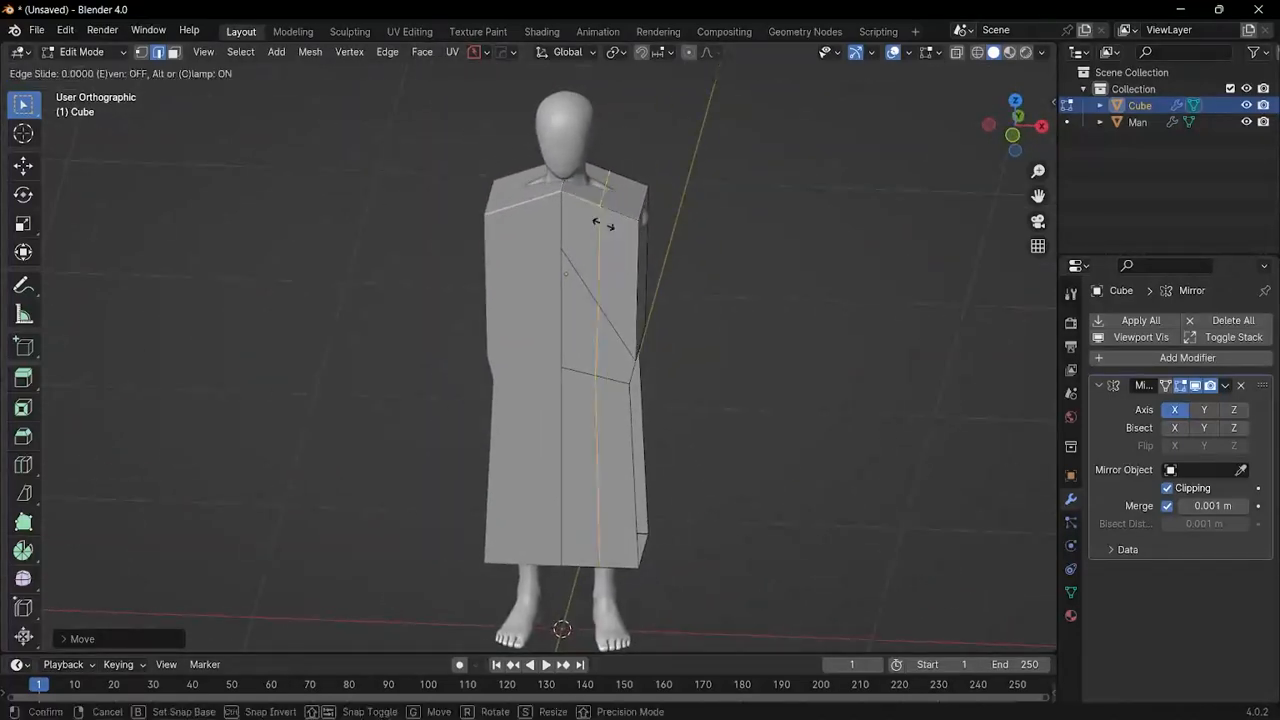
left_click(590, 224)
Step: Add two centred loop cuts over the shoulder and side panel, and scale them apart along Y by about 1.53
middle_click_drag(618, 230, 466, 266)
scroll(572, 238, "up", 4)
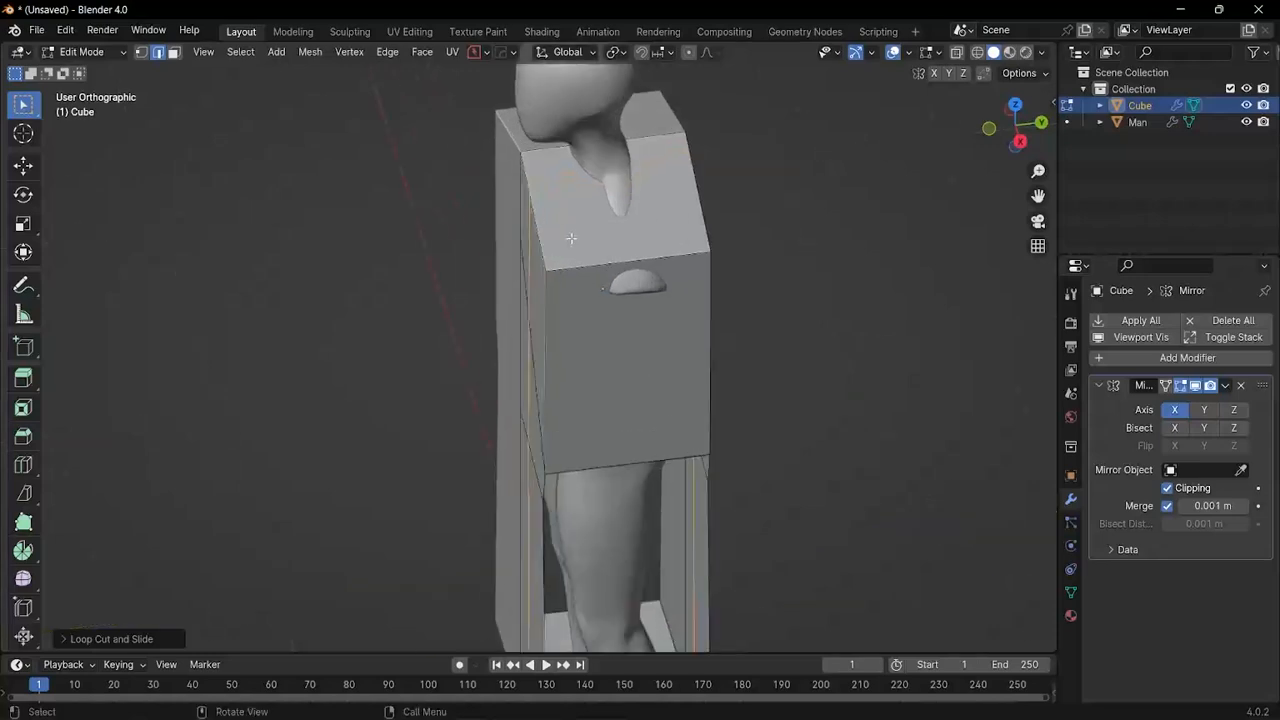
key("ctrl+r")
scroll(585, 251, "up", 1)
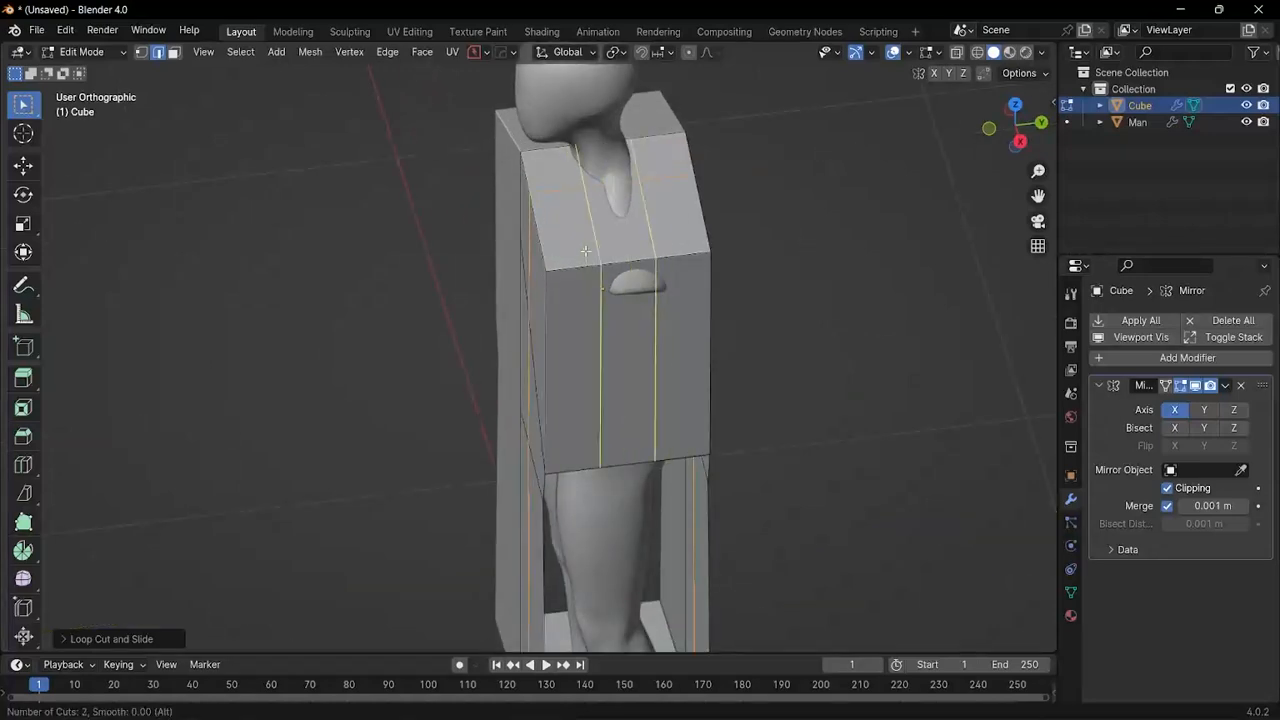
left_click(585, 251)
right_click(585, 251)
middle_click_drag(686, 280, 663, 282)
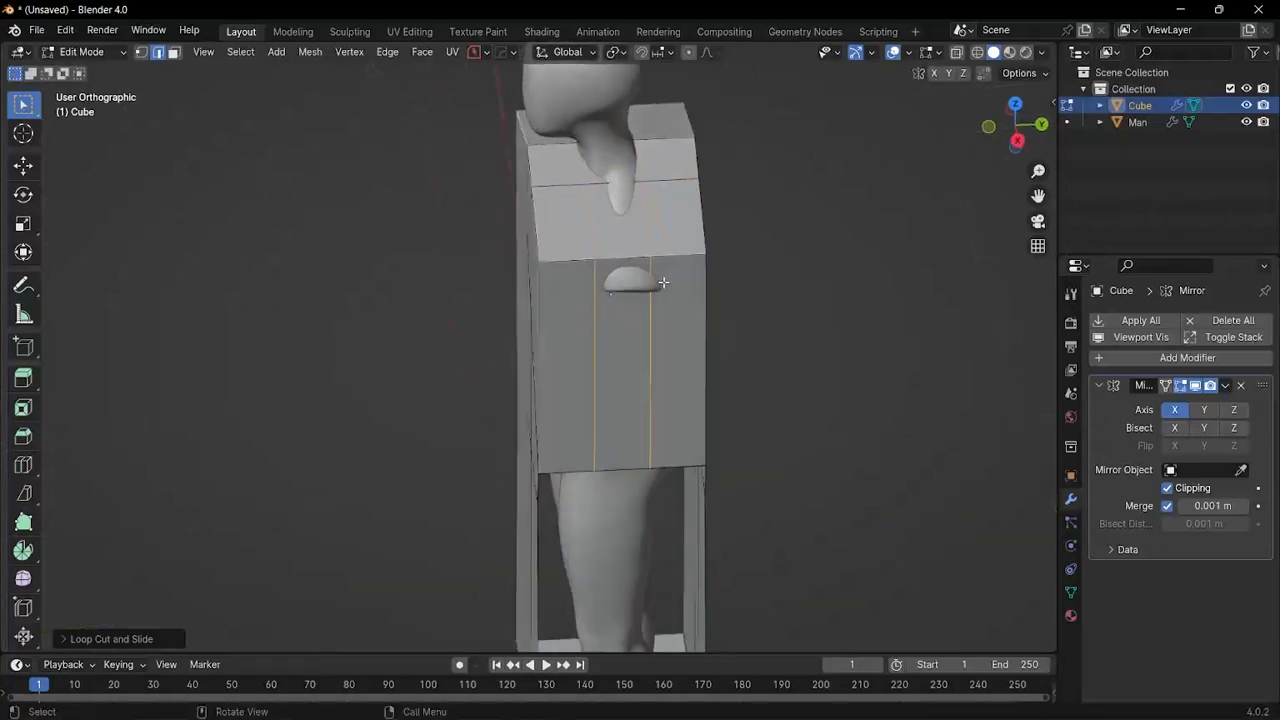
key("s")
key("y")
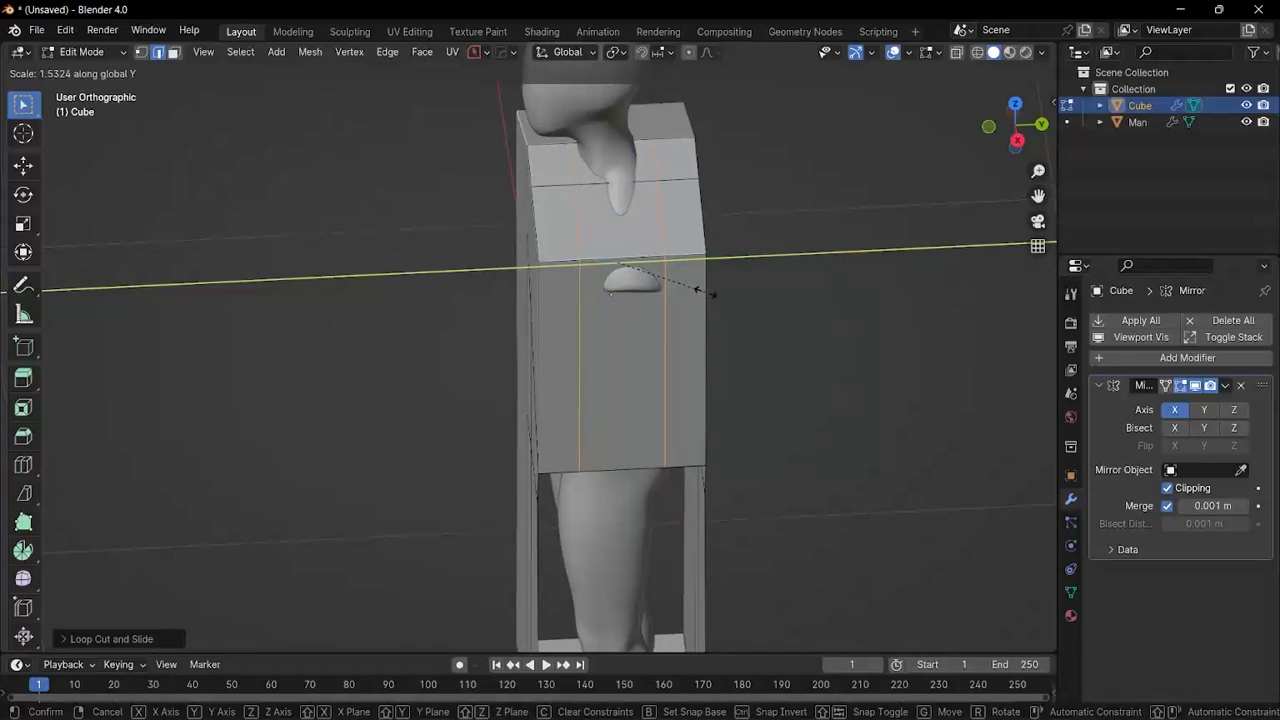
left_click(697, 290)
Step: Delete the middle top face beside the neck to open the neckline
middle_click_drag(582, 344, 573, 174)
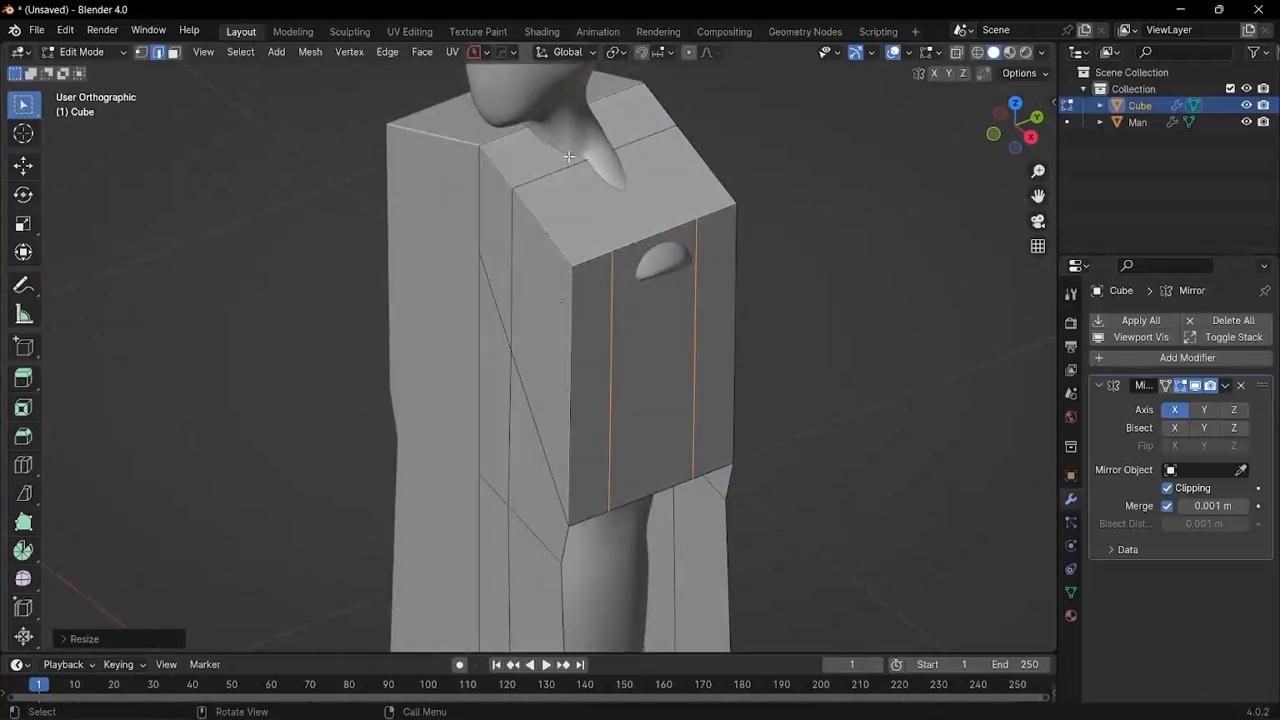
key("3")
left_click(568, 157)
scroll(575, 160, "down", 4)
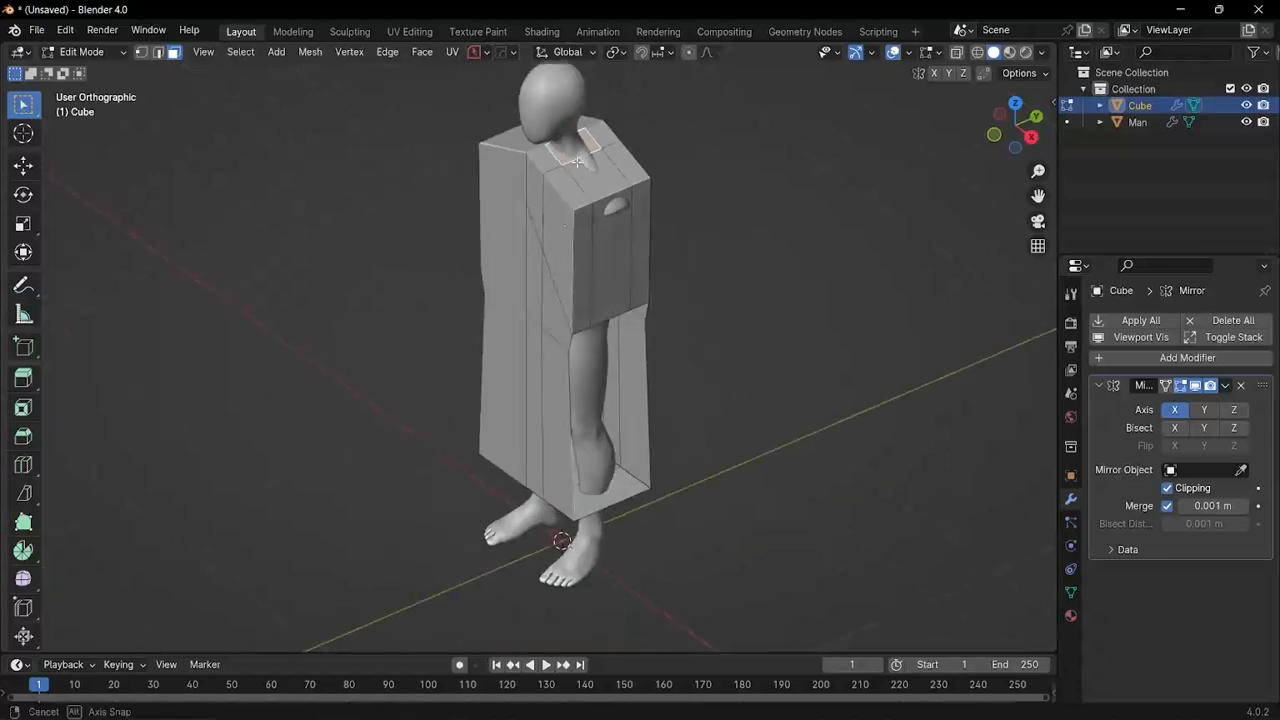
key("x")
left_click(580, 166)
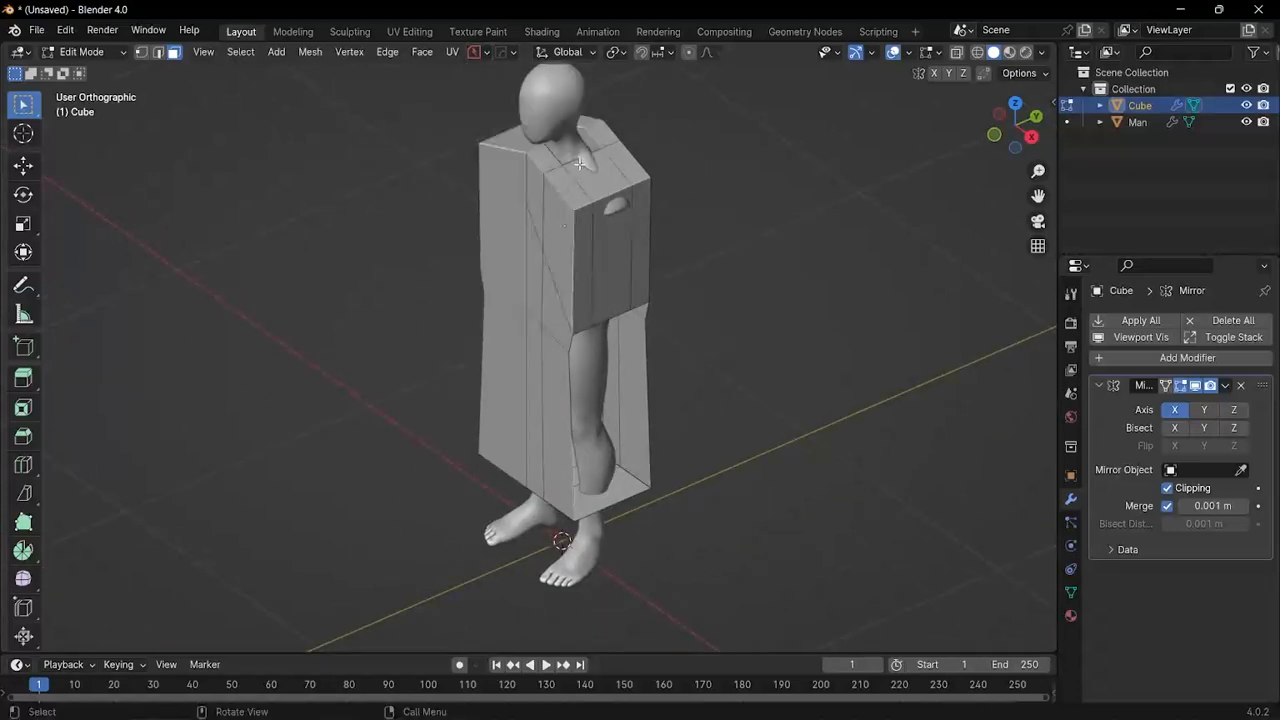
Step: Select the faces closing the underside of the garment at the hem and delete them
scroll(580, 166, "down", 3)
middle_click_drag(580, 166, 558, 125)
scroll(595, 168, "up", 5)
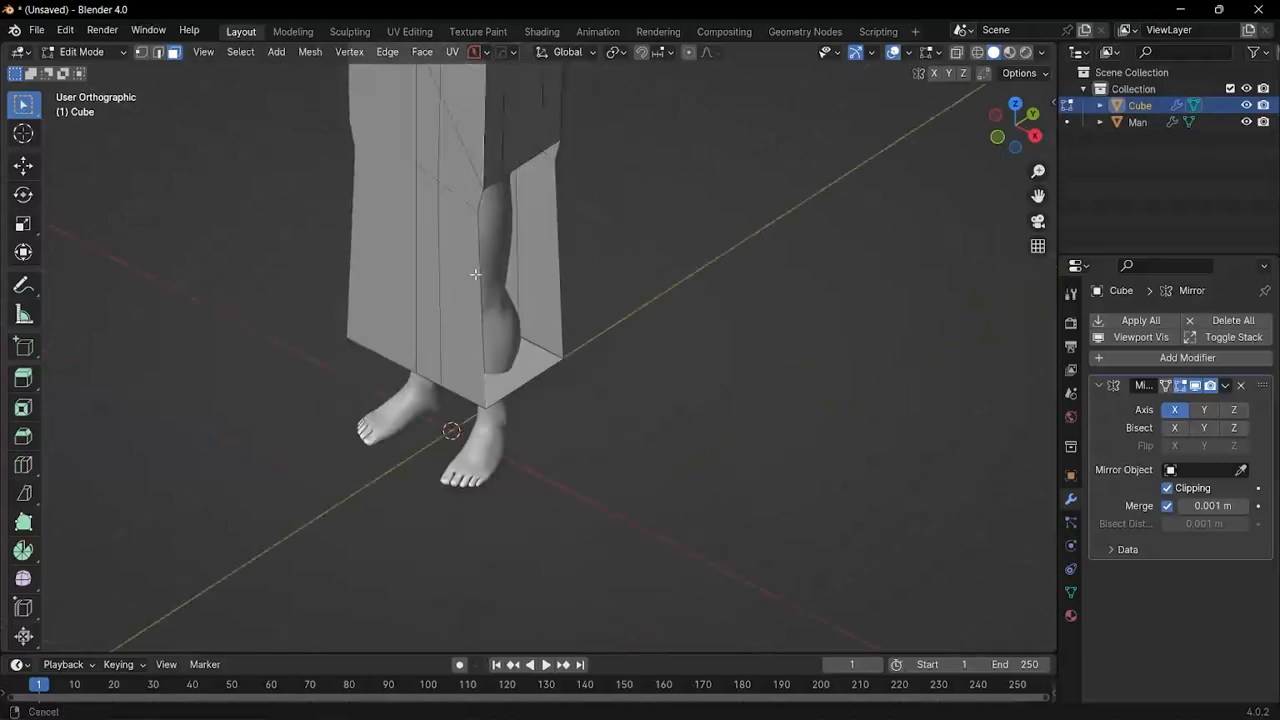
scroll(498, 324, "up", 3)
left_click(498, 324)
middle_click_drag(498, 324, 383, 354)
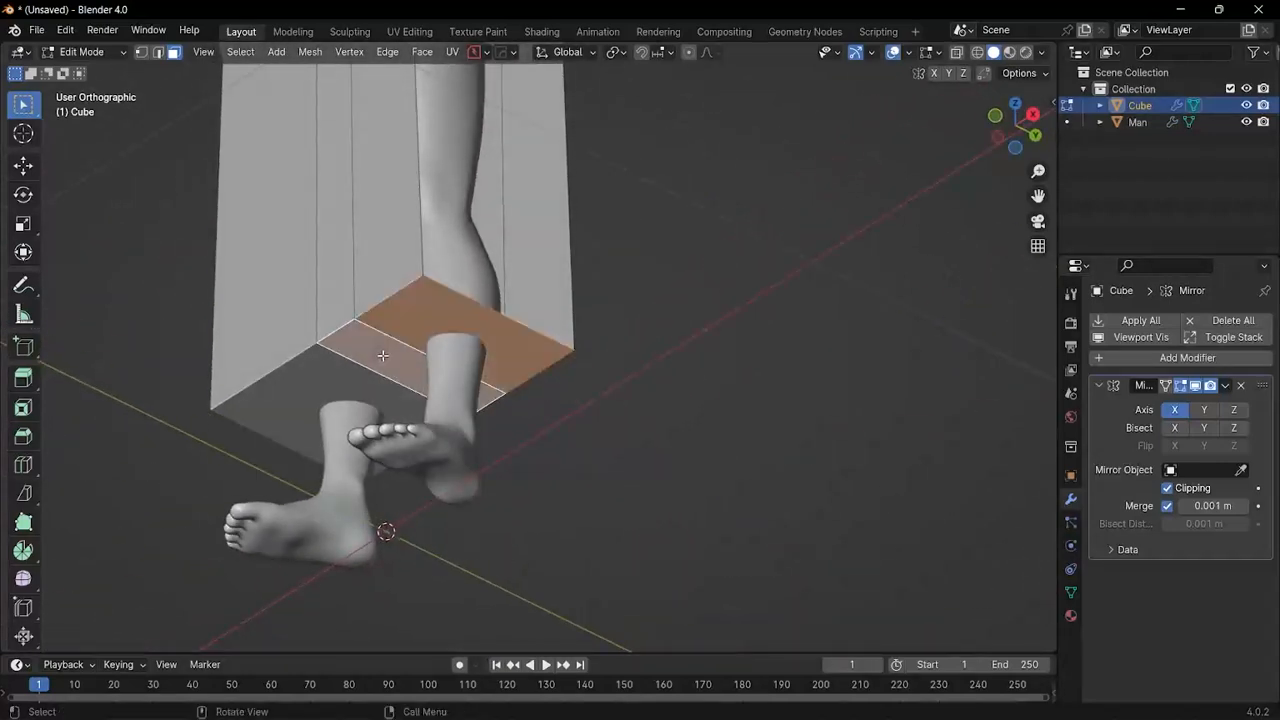
key("x")
left_click(382, 354)
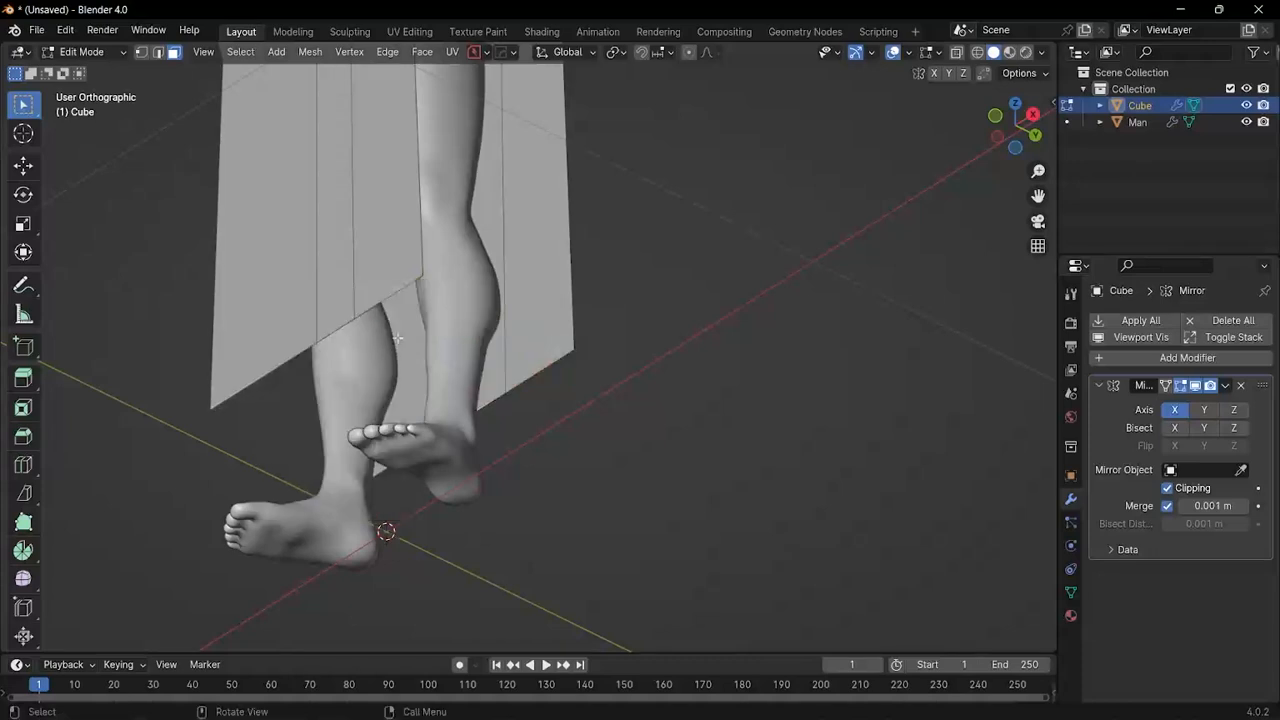
Step: Select the whole garment mesh and subdivide its faces once
scroll(396, 338, "down", 4)
middle_click_drag(396, 338, 626, 260)
scroll(457, 328, "down", 3)
scroll(537, 332, "up", 3)
scroll(537, 332, "down", 3)
scroll(540, 300, "up", 3)
key("a")
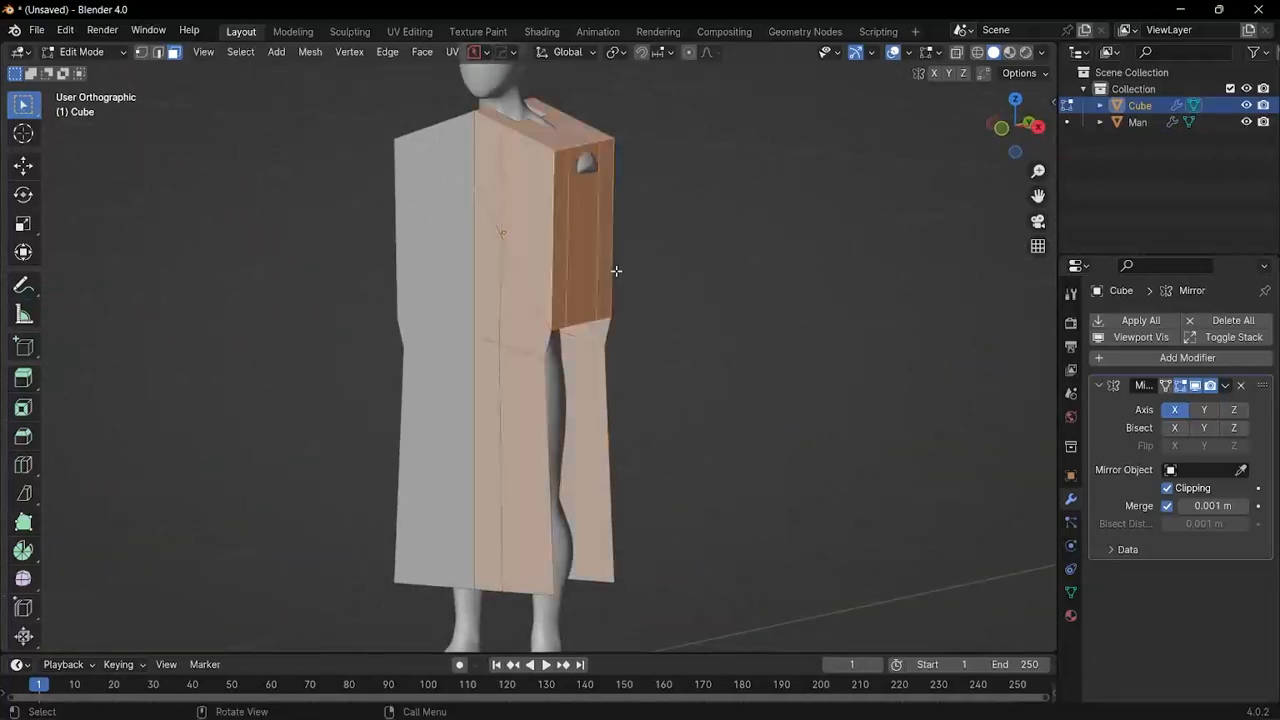
right_click(580, 268)
mouse_move(581, 270)
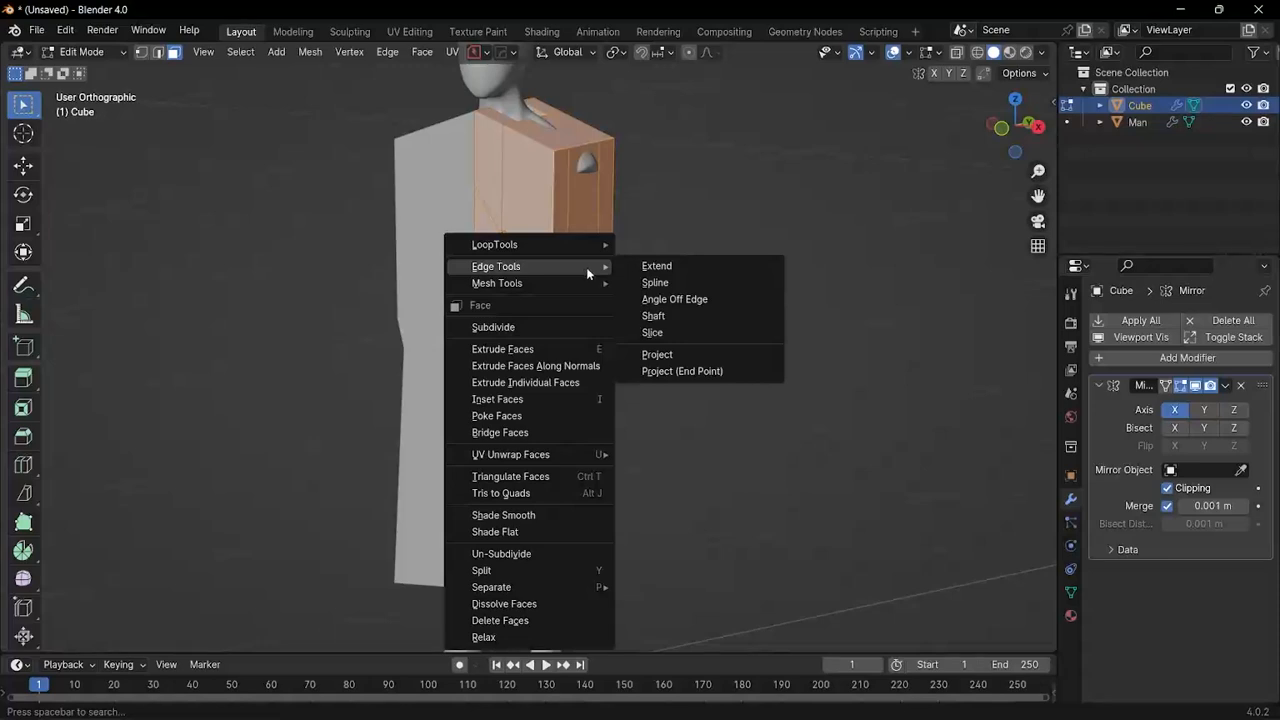
left_click(564, 328)
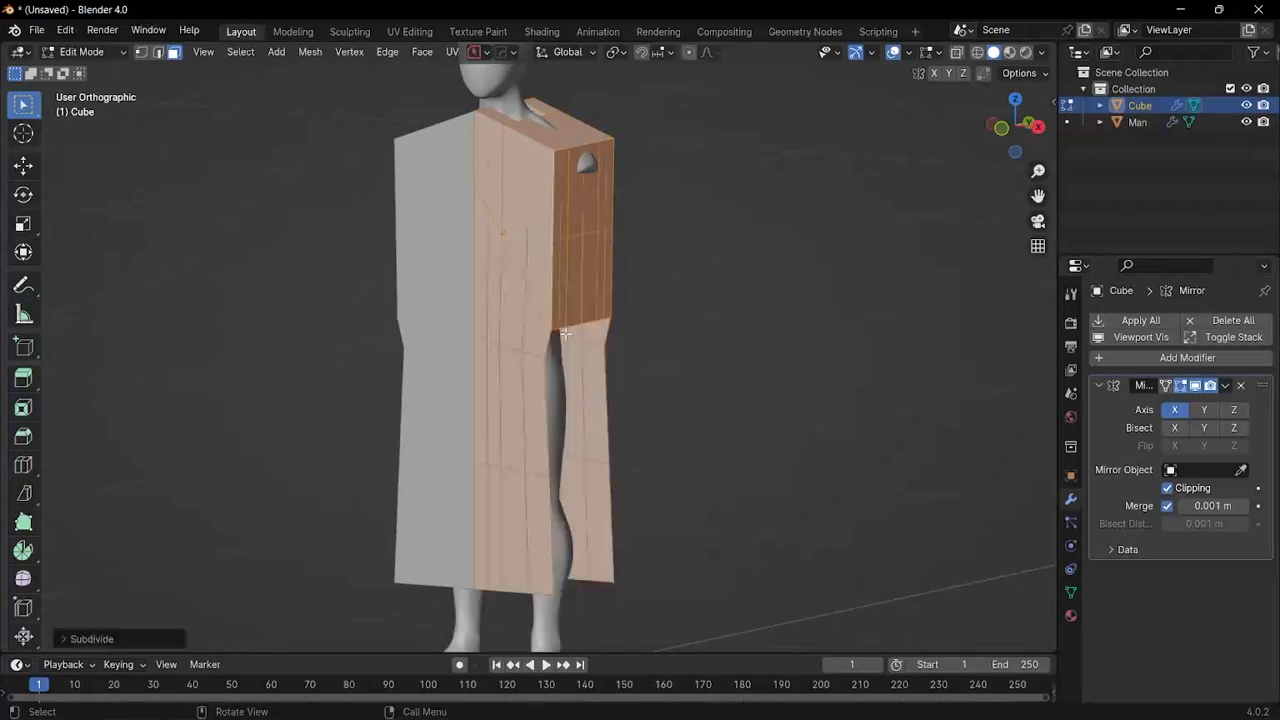
Step: Add one horizontal loop cut in each of the two sections between the hip loop and the hem
middle_click_drag(552, 263, 617, 131)
scroll(606, 266, "up", 2)
key("ctrl+r")
left_click(550, 344)
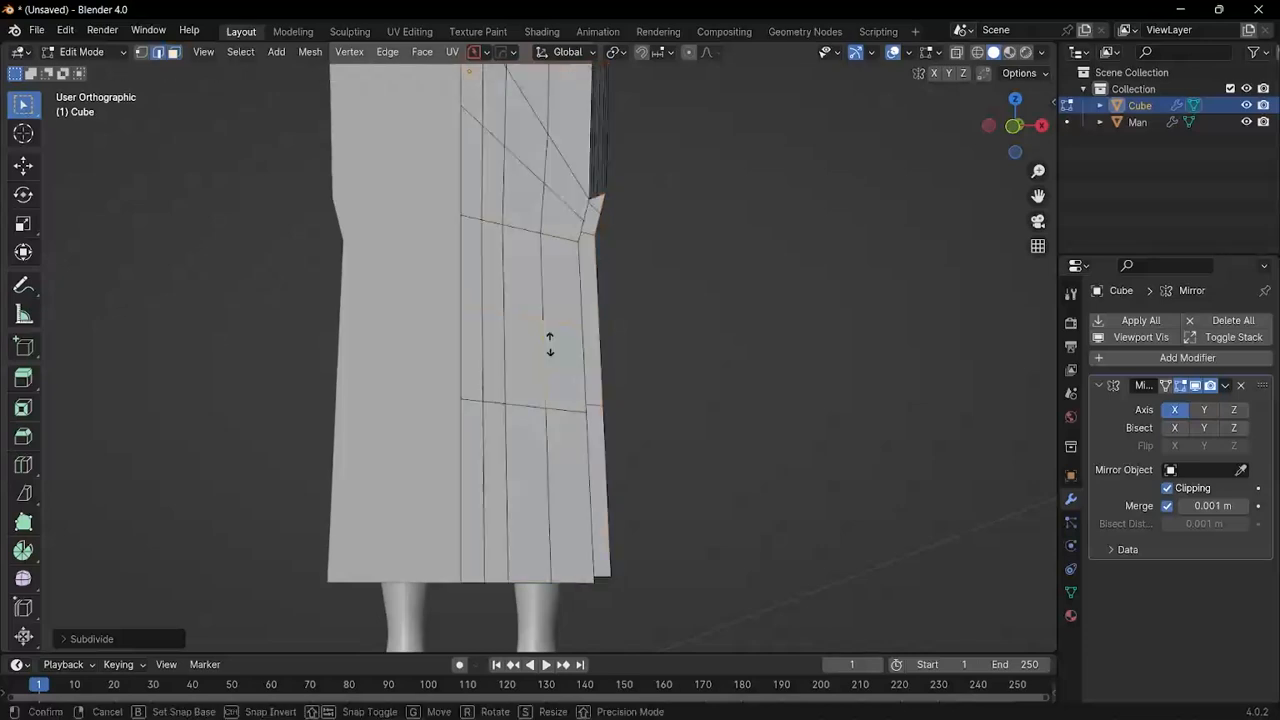
left_click(557, 366)
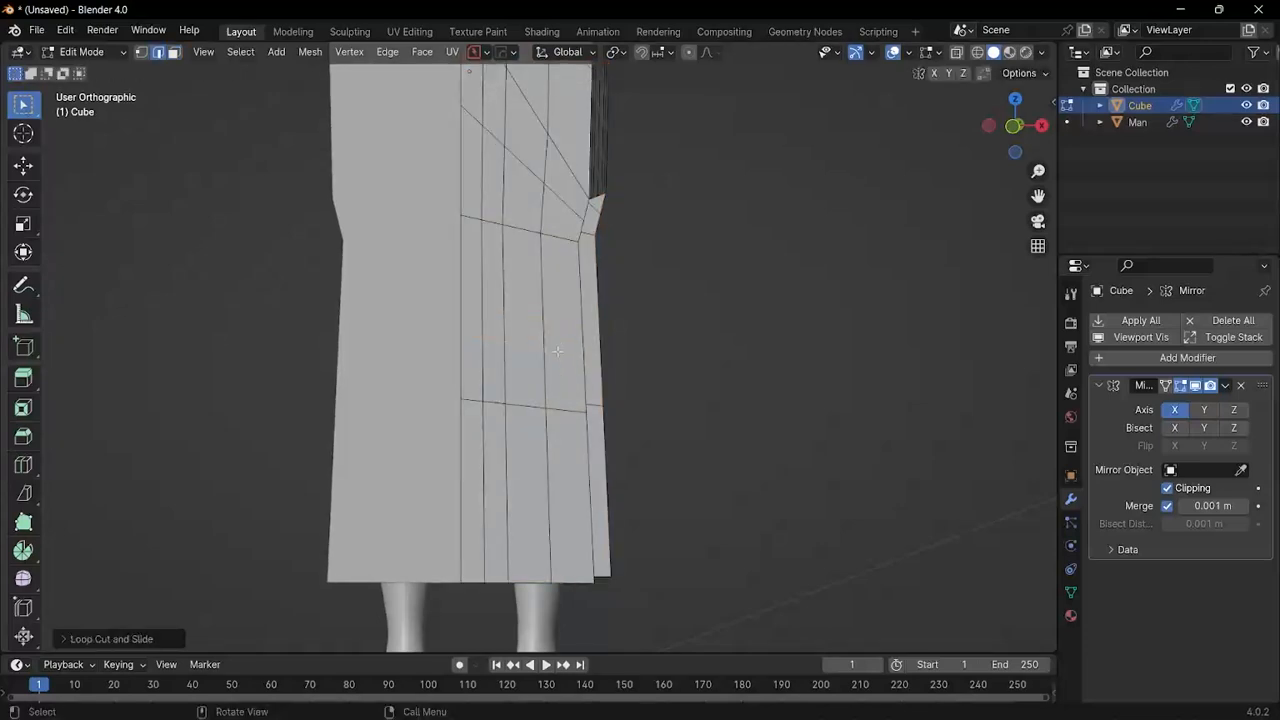
key("ctrl+r")
left_click(570, 484)
left_click(569, 480)
Step: Add a horizontal loop cut in the upper half of the side panel and another in its lower half
scroll(544, 349, "down", 4)
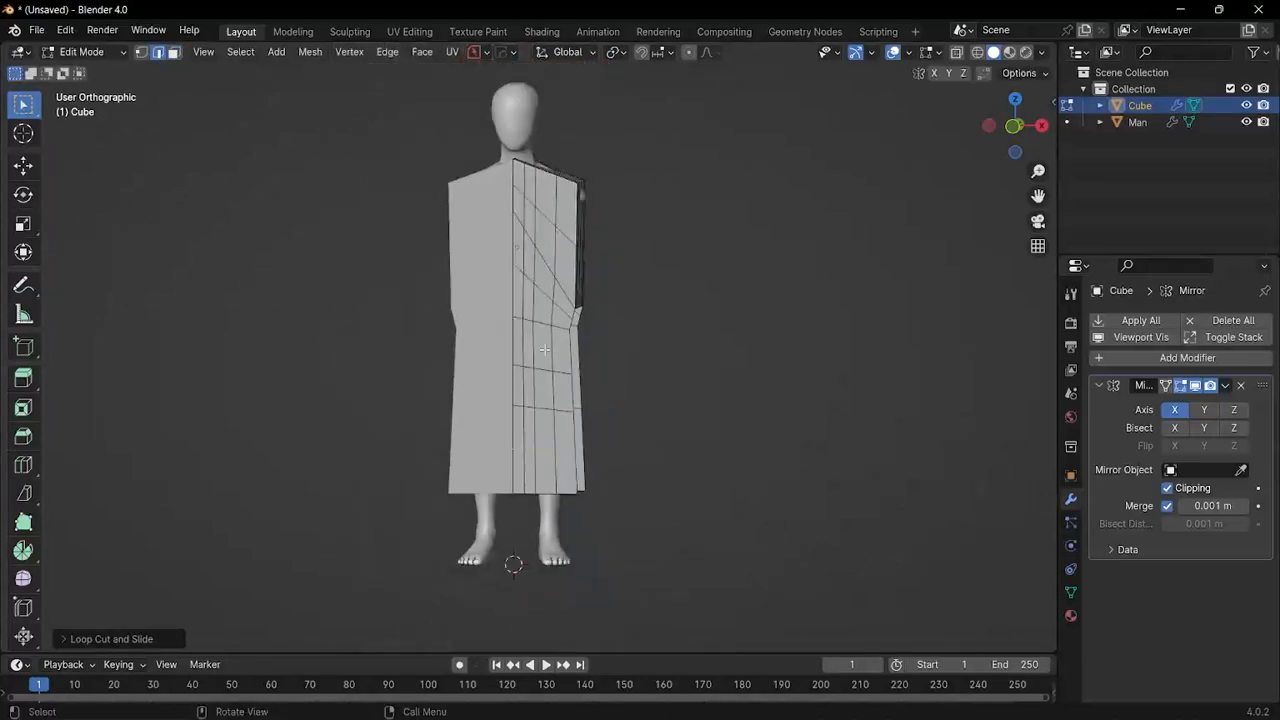
scroll(666, 349, "up", 3)
middle_click_drag(666, 349, 606, 361)
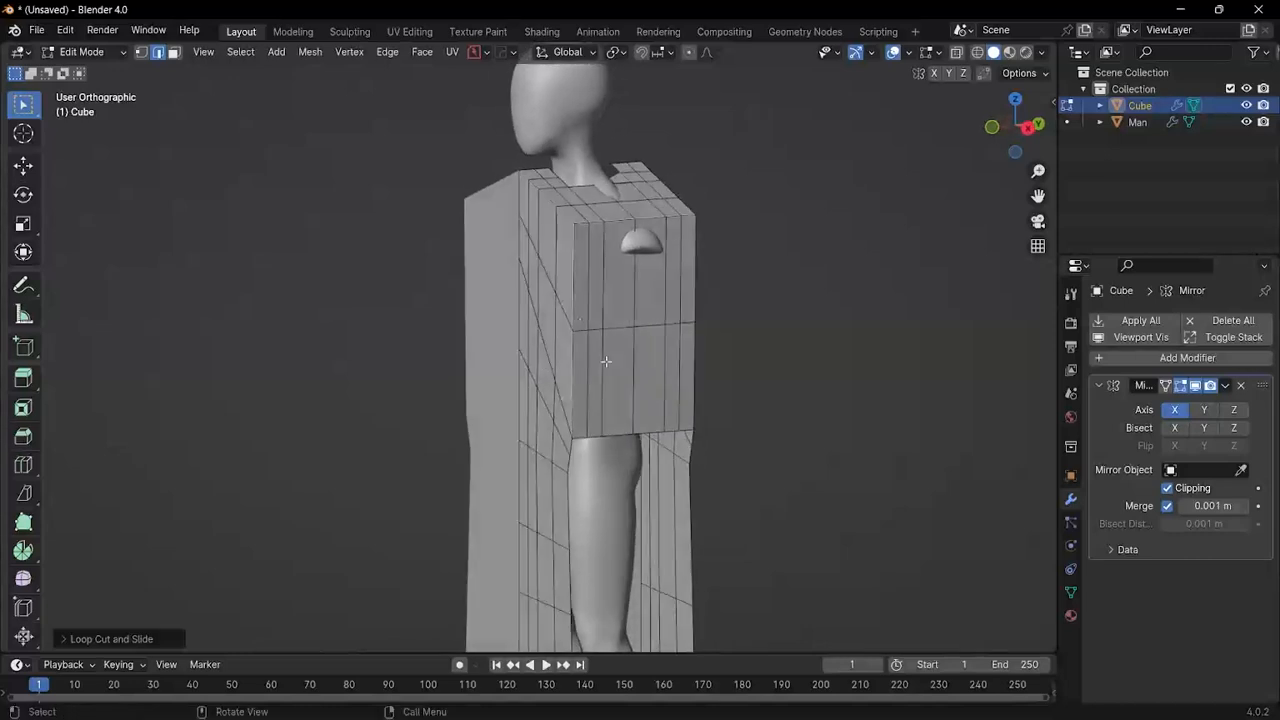
key("ctrl+r")
left_click(636, 288)
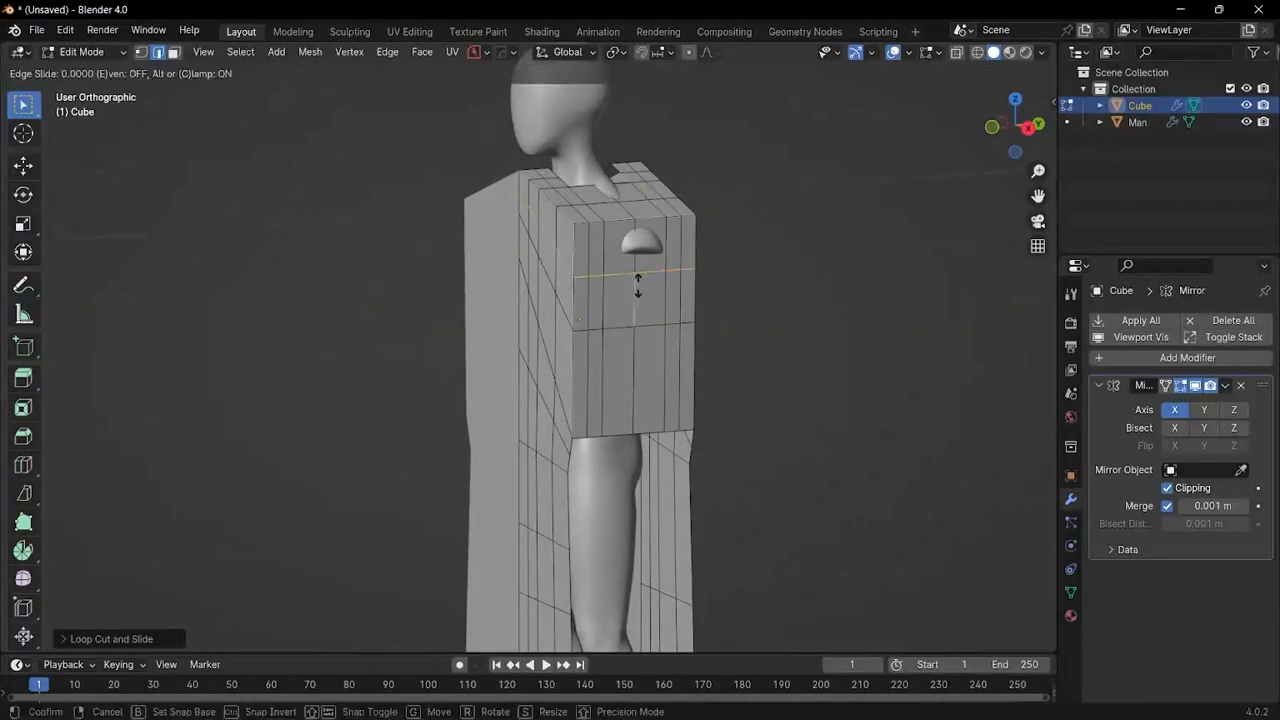
left_click(626, 300)
key("ctrl+r")
left_click(643, 363)
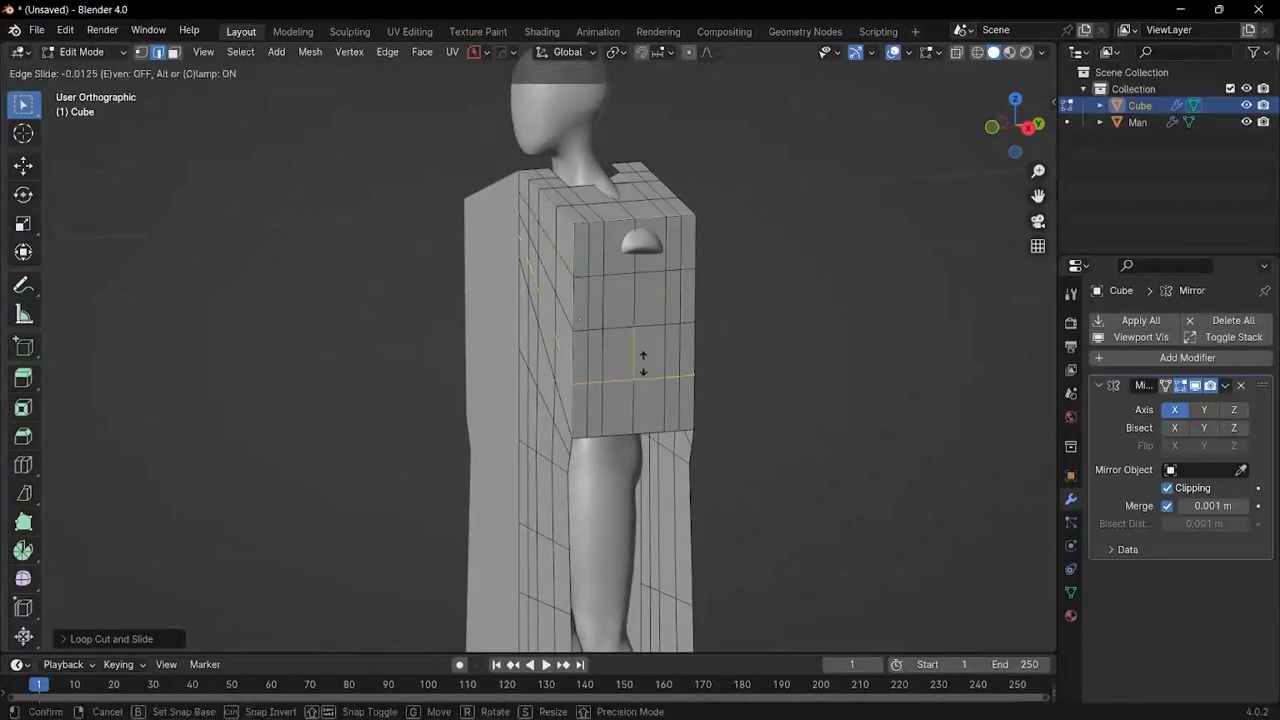
left_click(649, 363)
Step: Switch the garment to Object Mode and apply its Mirror modifier
scroll(651, 363, "down", 1)
middle_click_drag(651, 363, 574, 366)
key("ctrl+Tab")
left_click(557, 372)
scroll(680, 377, "up", 3)
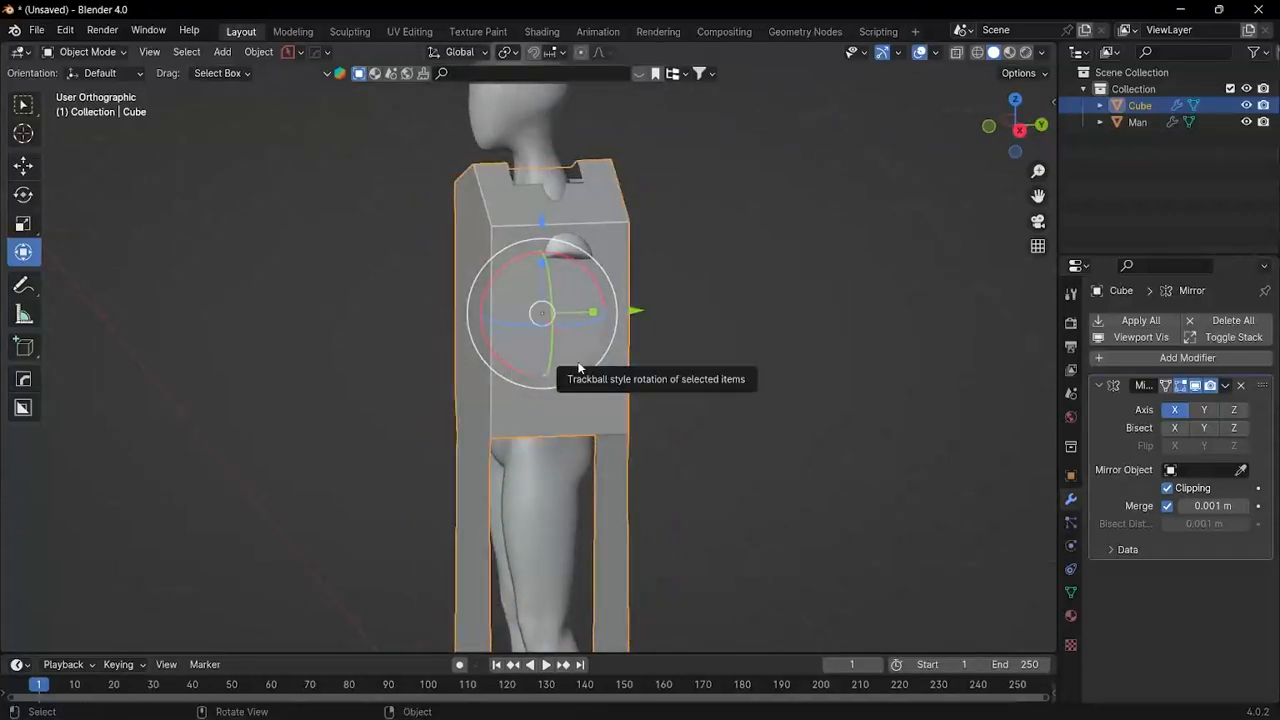
left_click(1164, 358)
mouse_move(1163, 360)
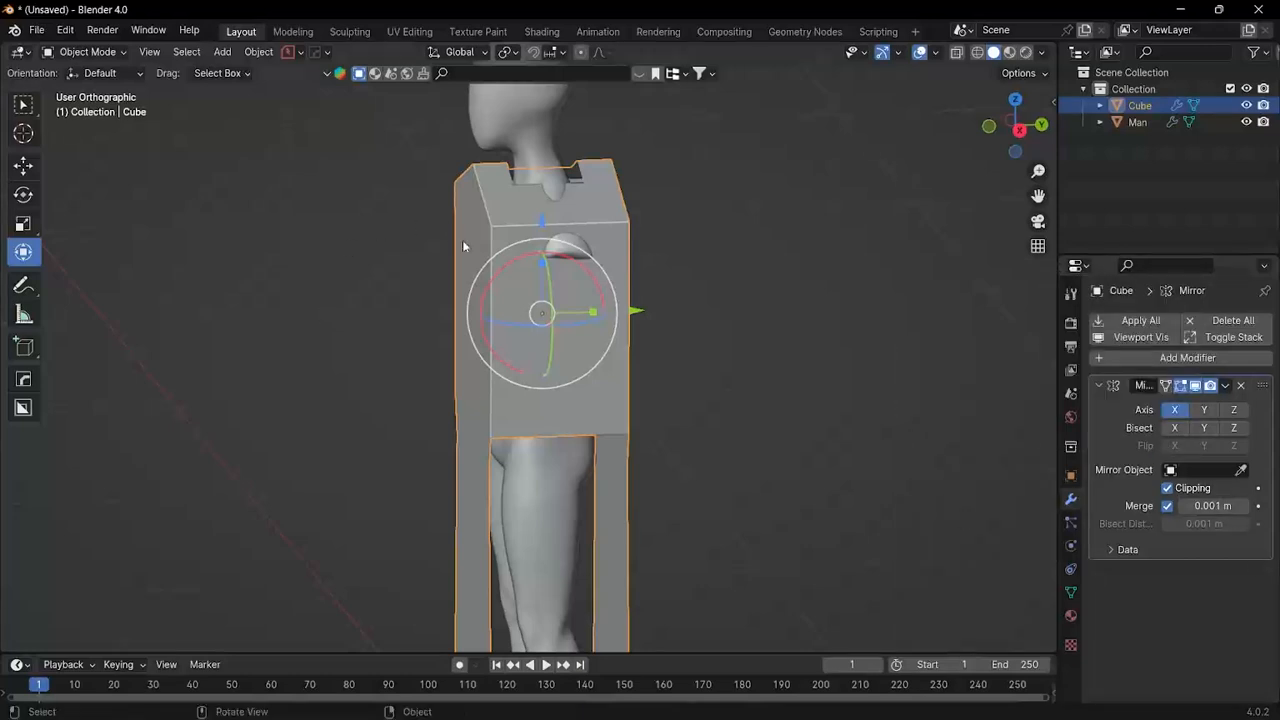
middle_click_drag(463, 246, 680, 282)
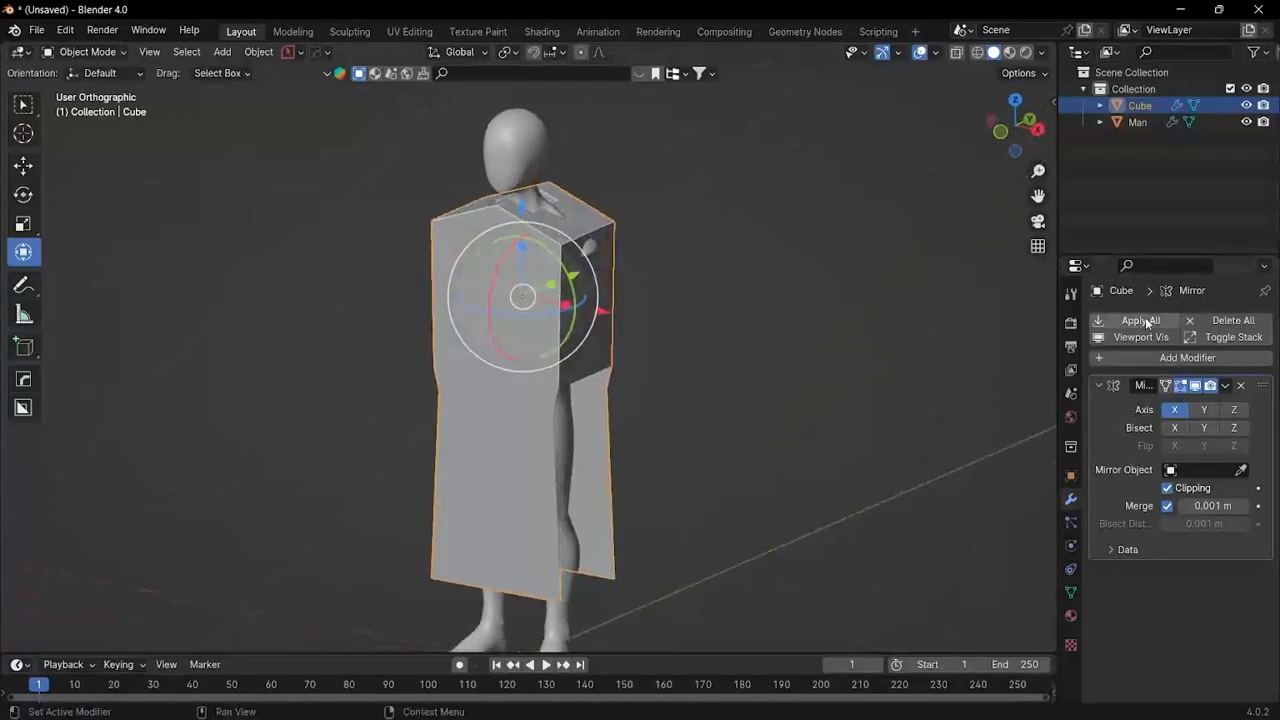
left_click(1226, 386)
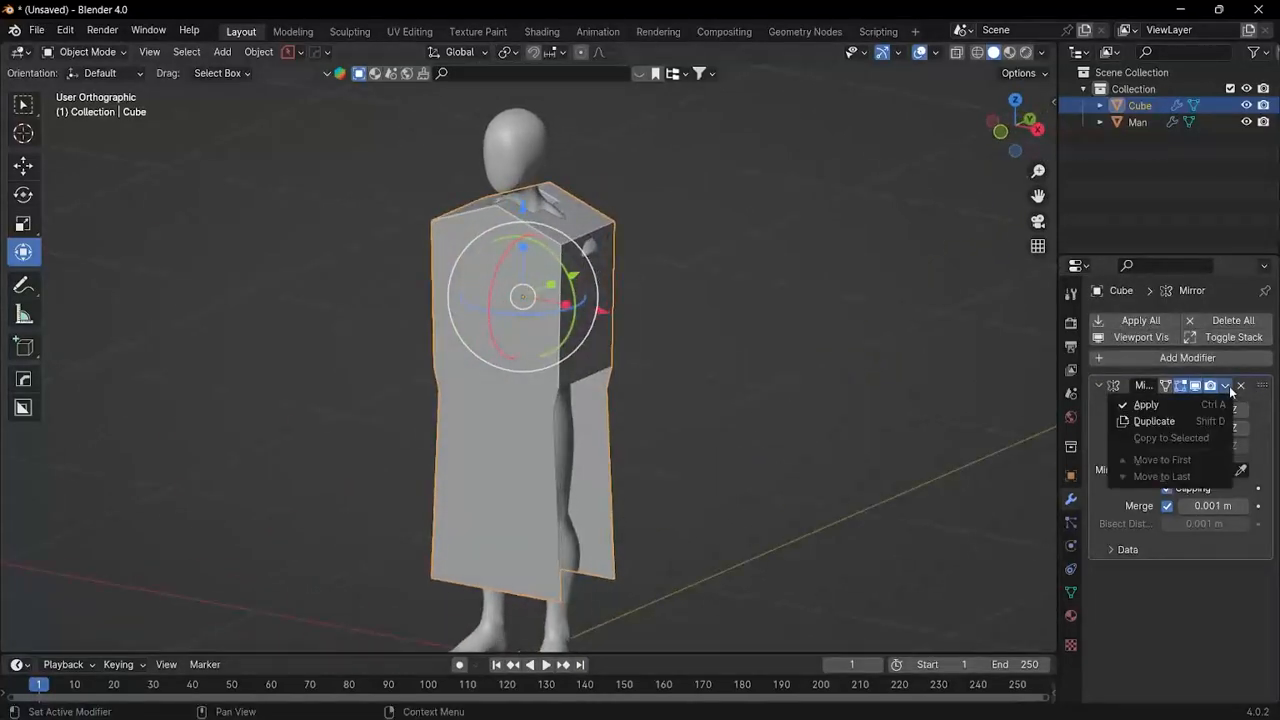
left_click(1160, 405)
Step: Add a Subdivision Surface modifier to the garment at viewport level 1 and apply it
left_click(1199, 322)
mouse_move(1199, 322)
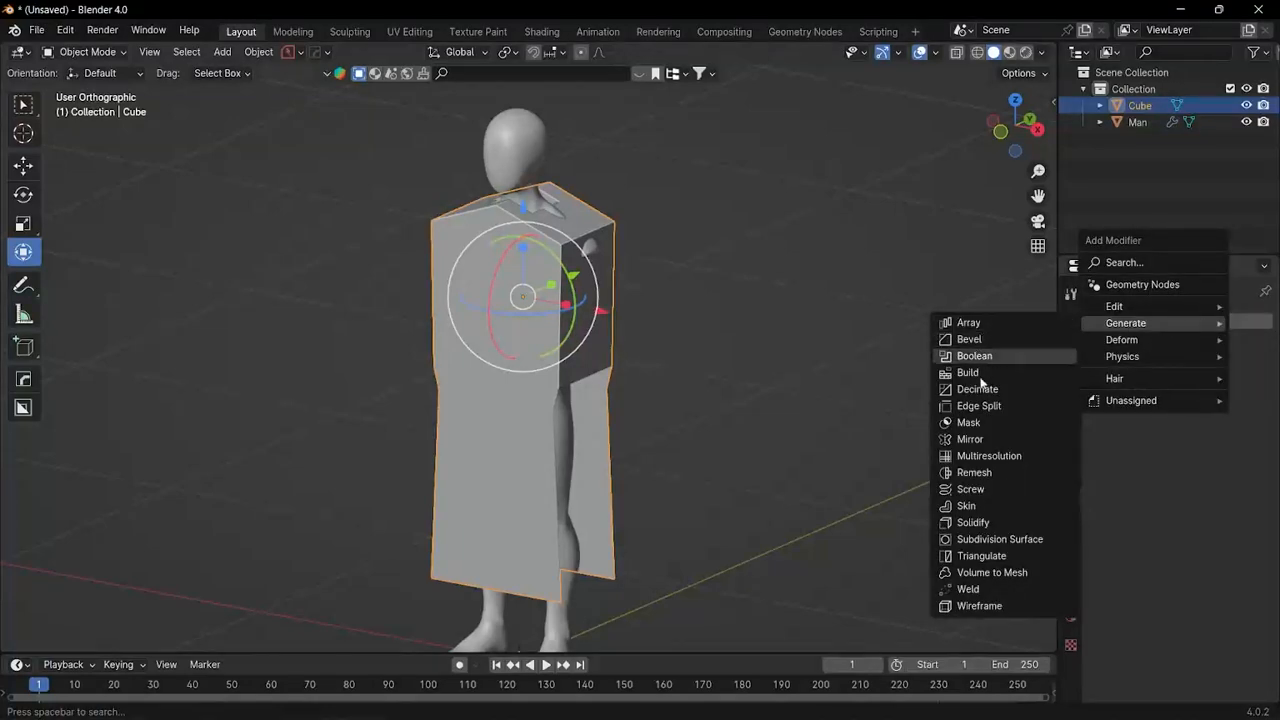
left_click(1000, 541)
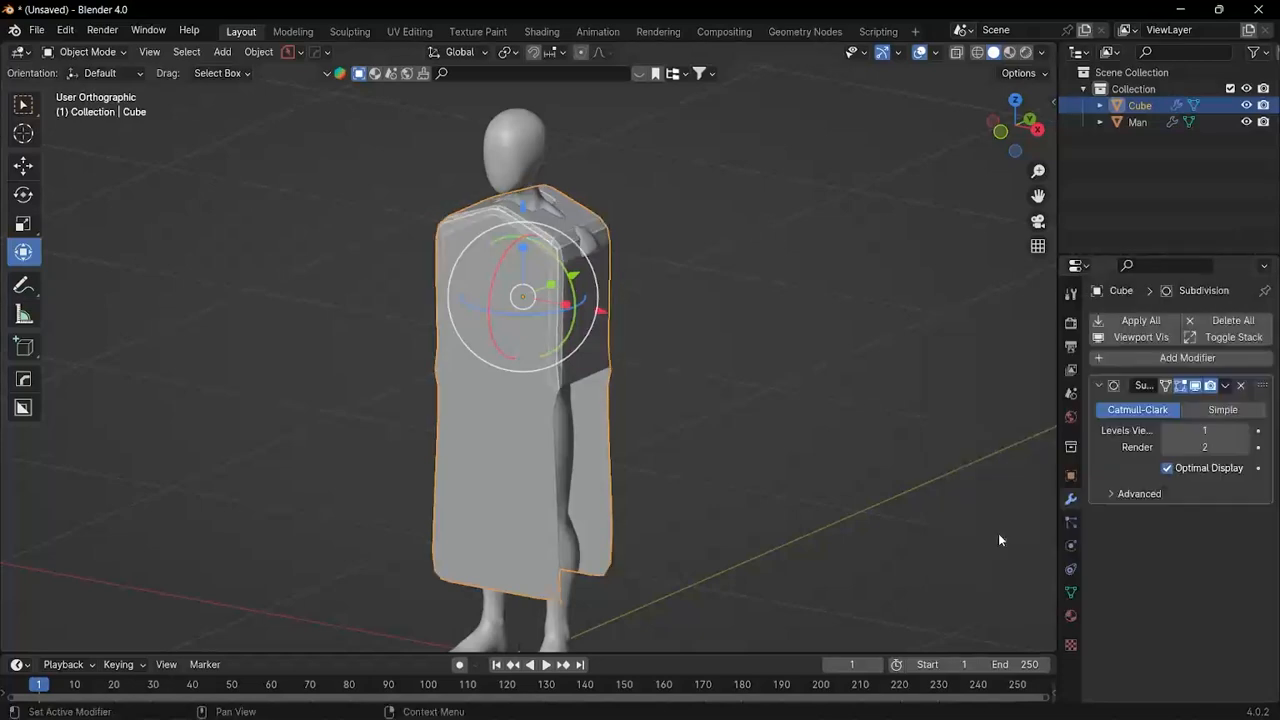
left_click(1225, 386)
left_click(1205, 407)
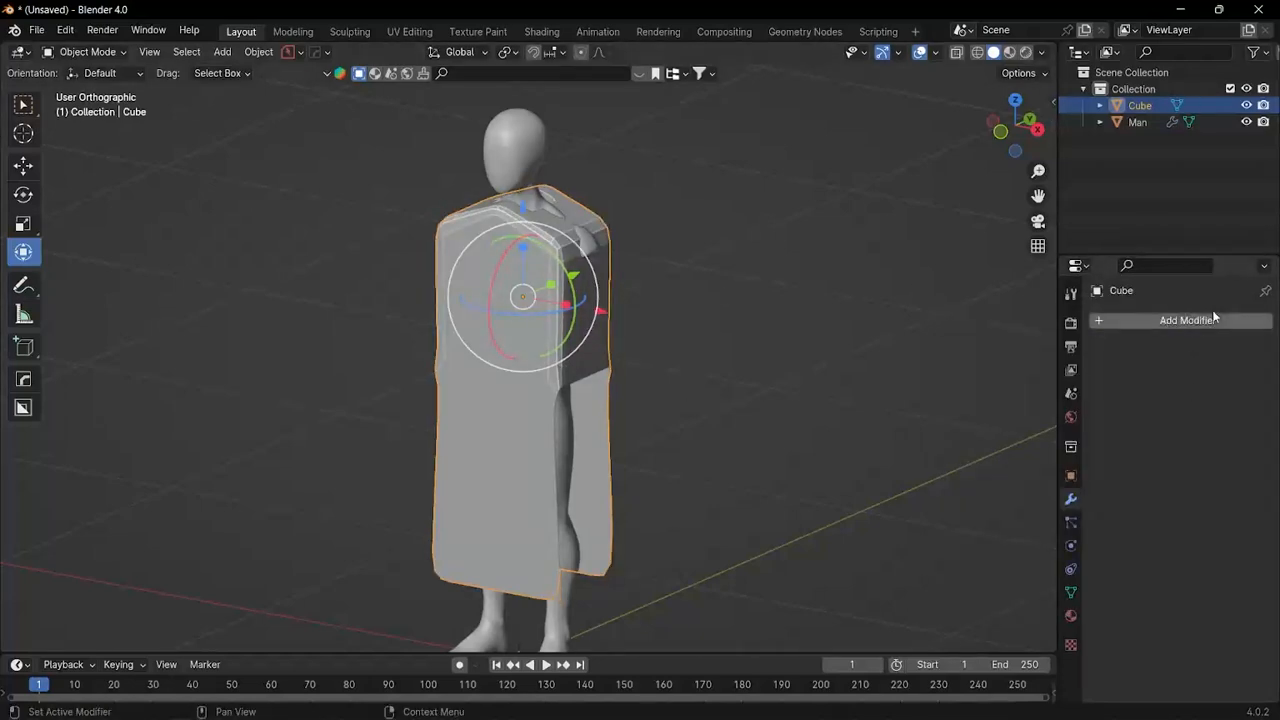
Step: Add a Multiresolution modifier to the garment and subdivide it once
left_click(1211, 321)
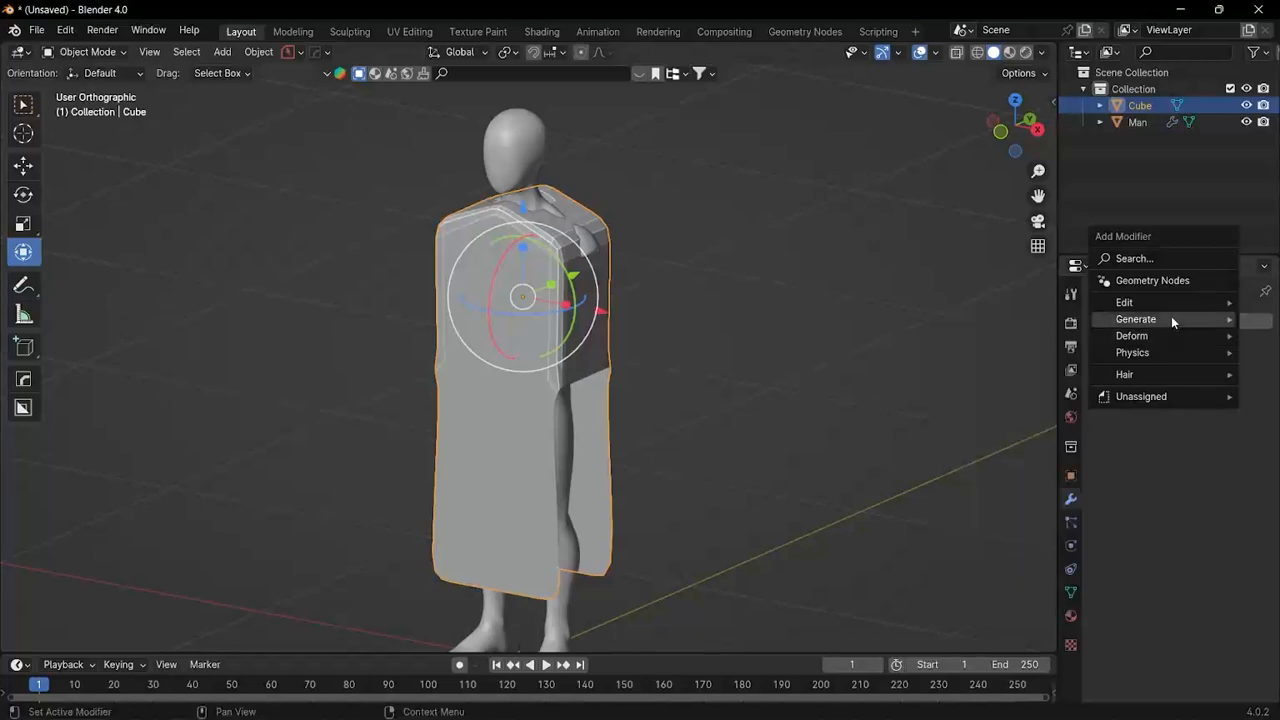
left_click(998, 452)
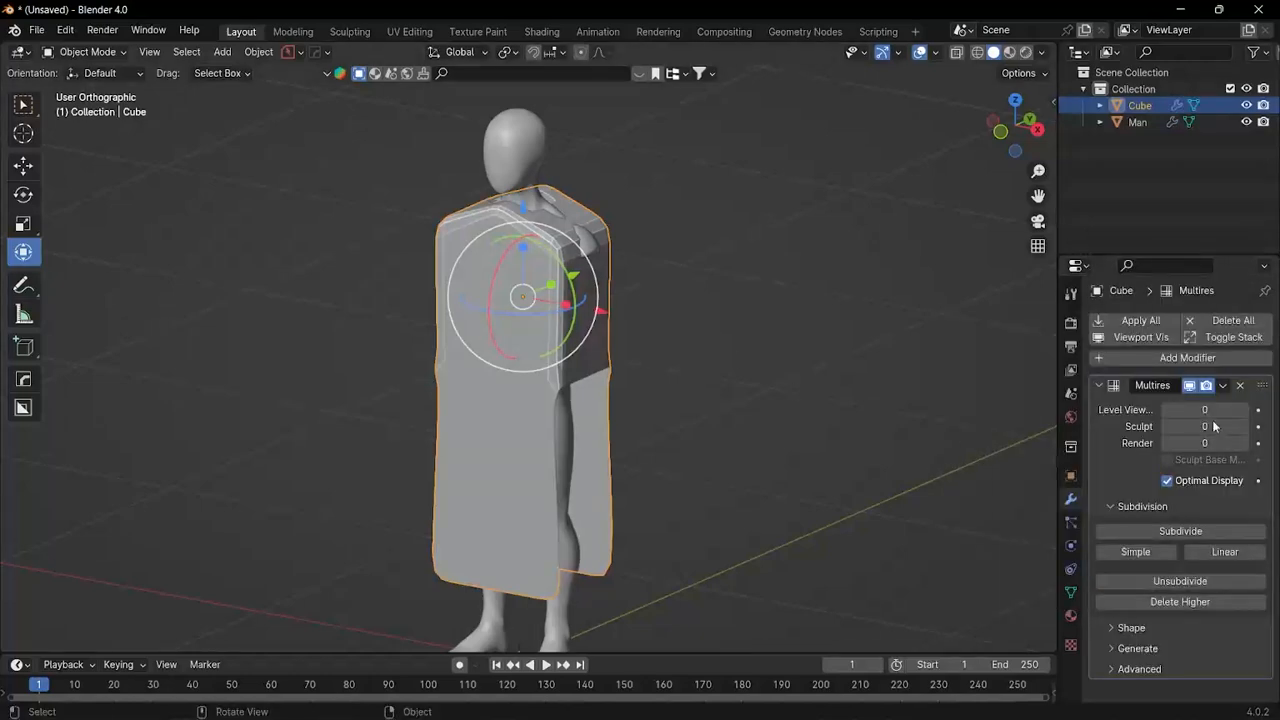
left_click(1180, 531)
Step: In Sculpt Mode, round the garment's boxy shoulder edges at a 97 px brush radius, reshape it with a 173 px Elastic Deform brush, and return to Object Mode
mouse_move(800, 408)
middle_mouse_down()
mouse_move(436, 270)
mouse_move(463, 253)
middle_mouse_up()
key("ctrl+Tab")
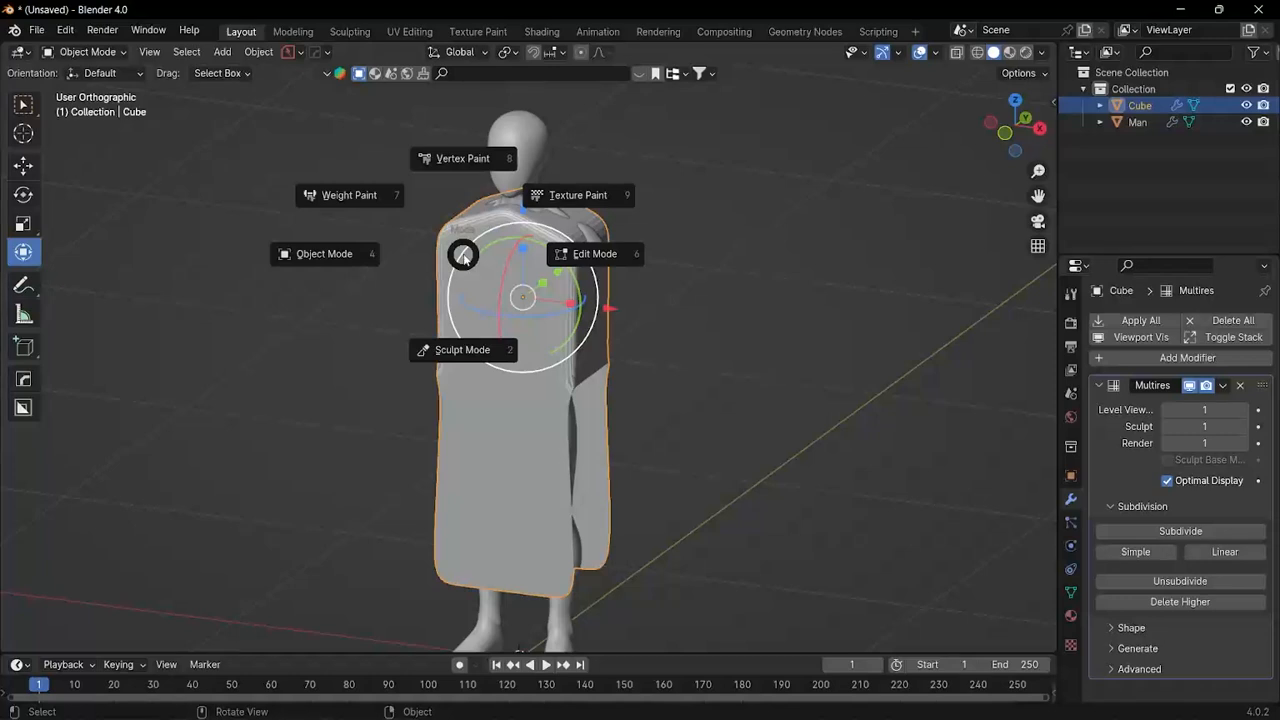
key("2")
scroll(510, 235, "up", 2)
key("f")
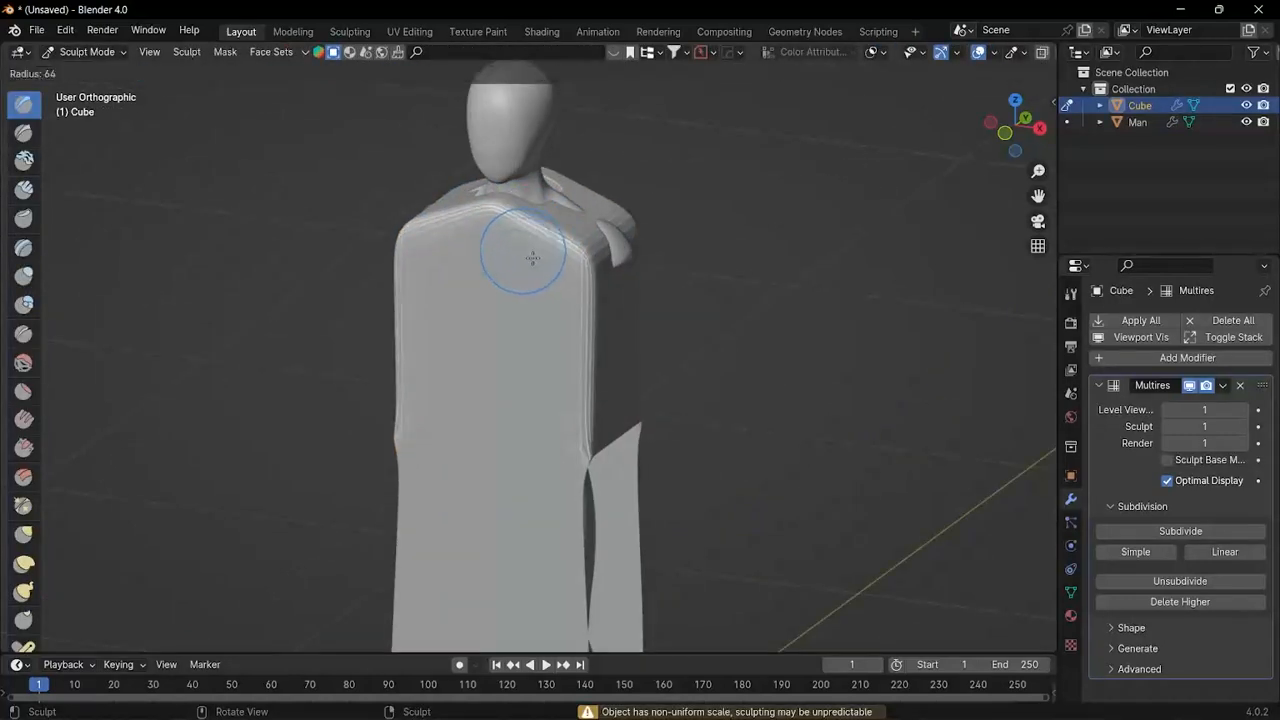
left_click(552, 281)
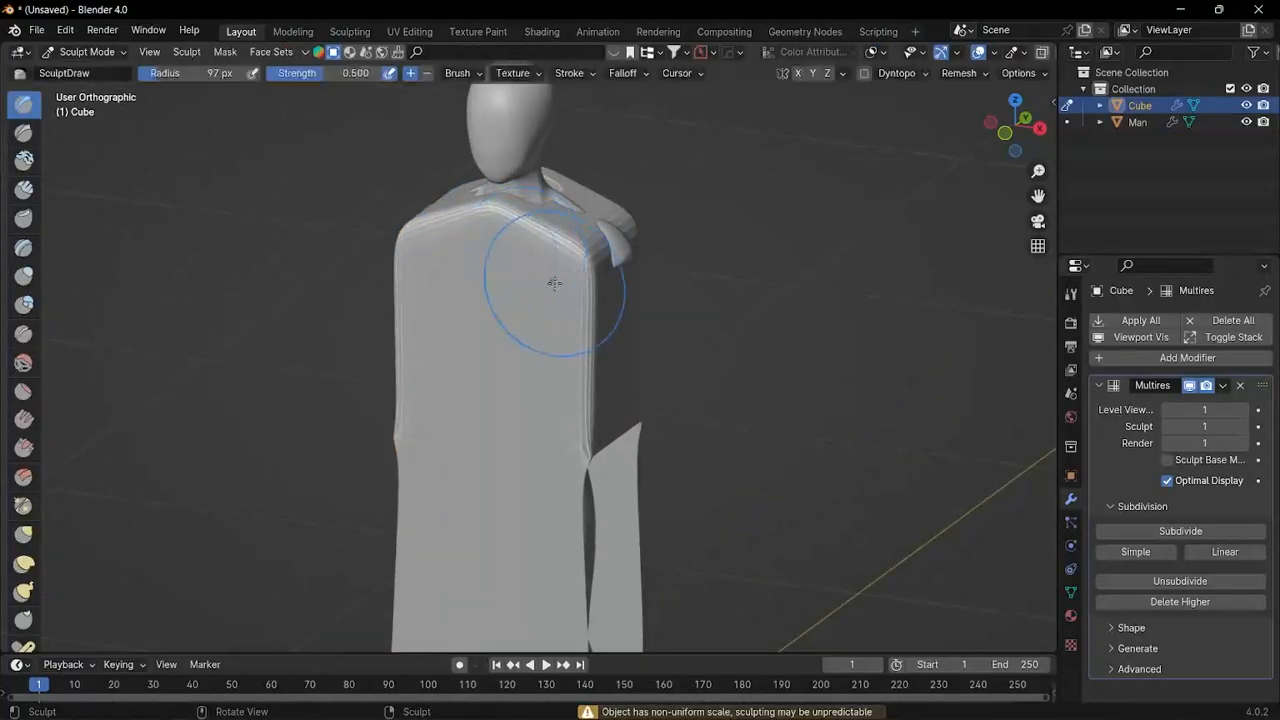
mouse_move(552, 281)
middle_mouse_down()
mouse_move(581, 261)
mouse_move(556, 258)
middle_mouse_up()
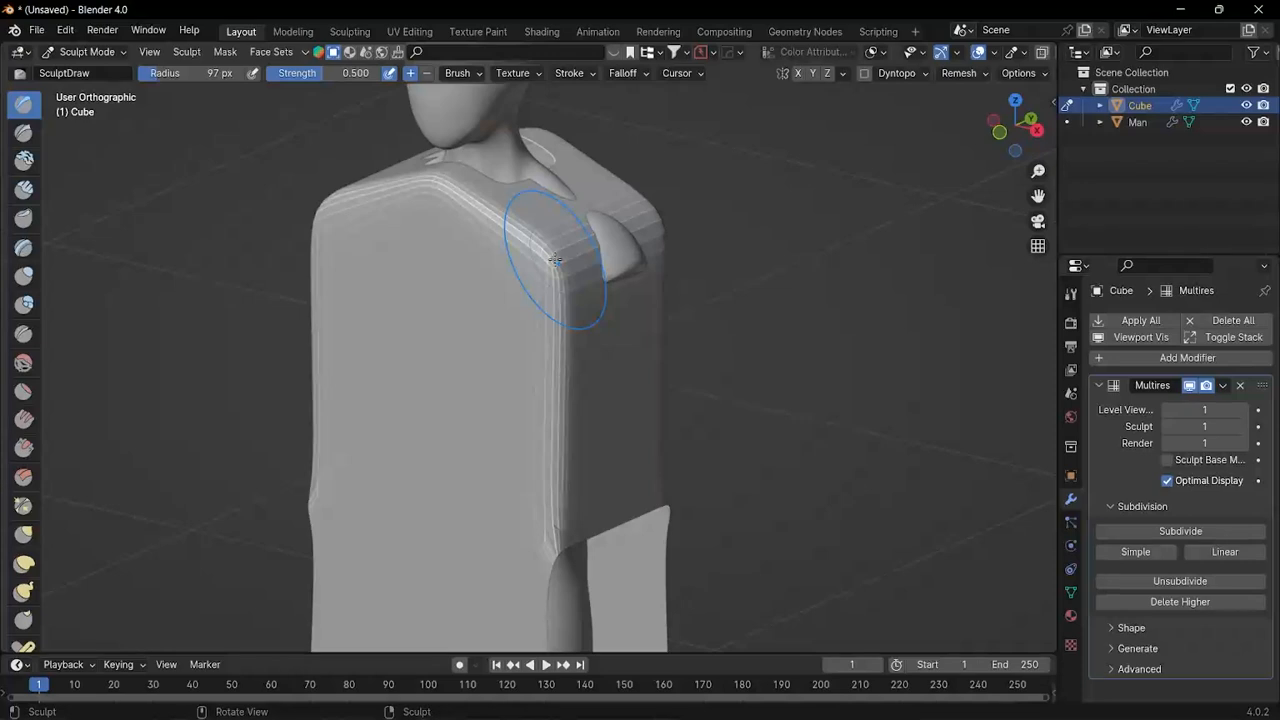
mouse_move(555, 259)
left_mouse_down()
mouse_move(570, 360)
mouse_move(580, 280)
mouse_move(600, 250)
mouse_move(440, 185)
mouse_move(480, 200)
left_mouse_up()
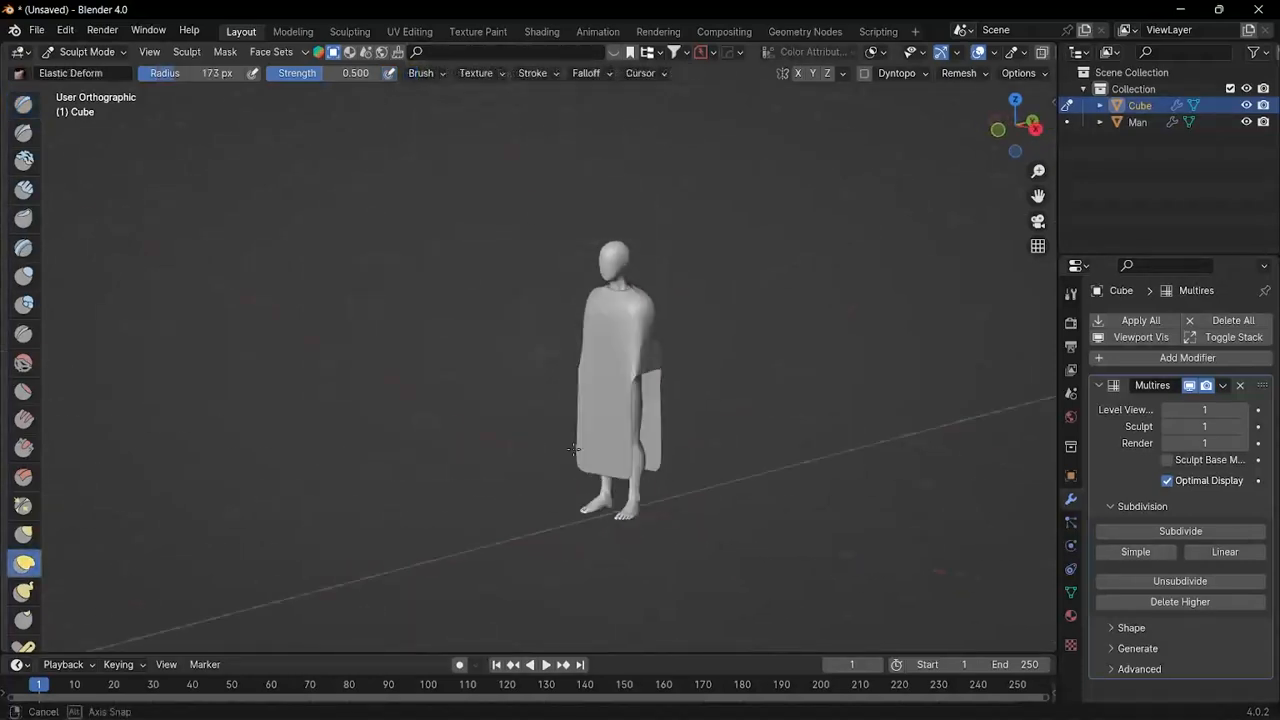
middle_click_drag(620, 440, 587, 441)
scroll(587, 400, "up", 5)
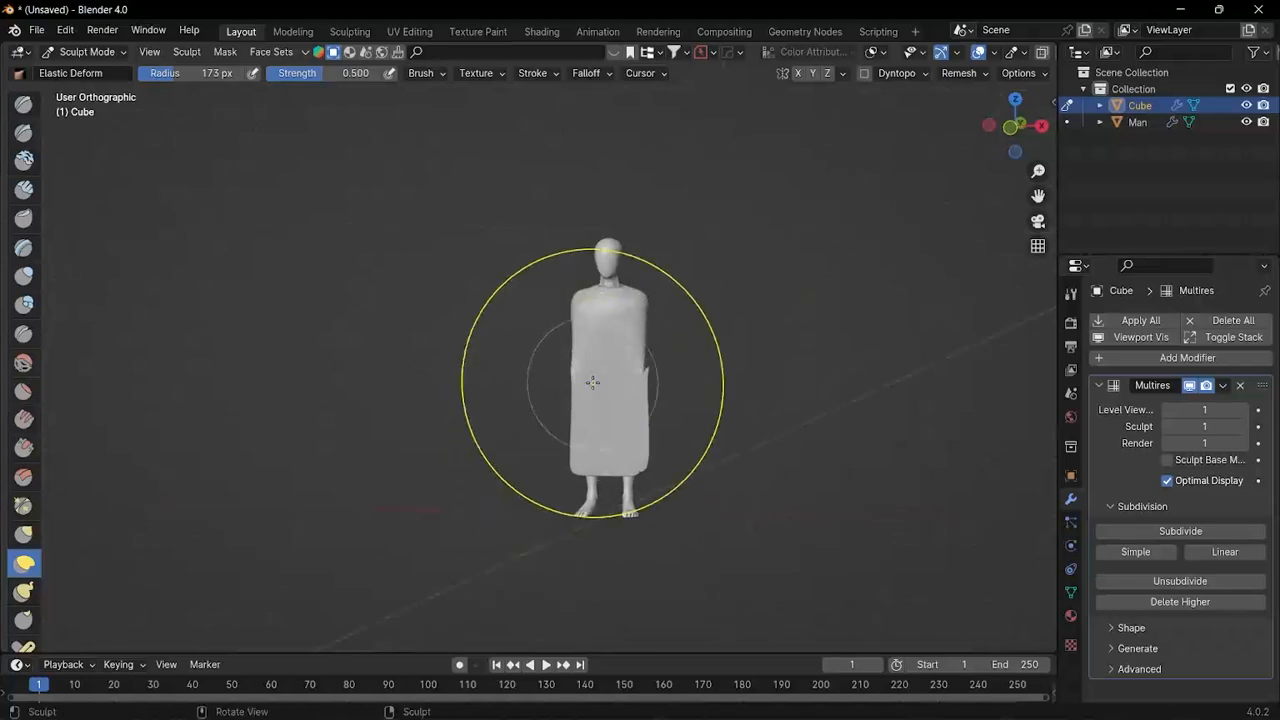
middle_click_drag(643, 400, 666, 371)
key("ctrl+Tab")
key("4")
Step: Select the male figure and enable Collision physics on it
scroll(669, 340, "up", 2)
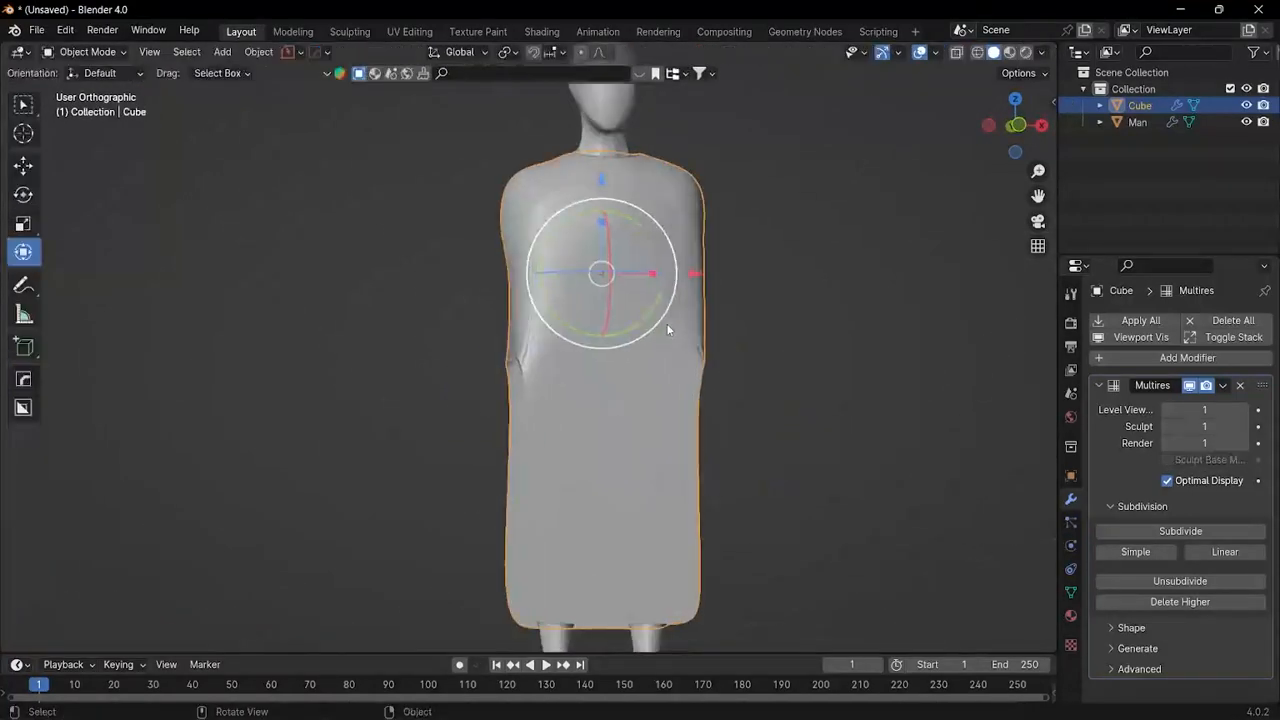
scroll(648, 246, "down", 2)
middle_click_drag(651, 258, 646, 436, "shift")
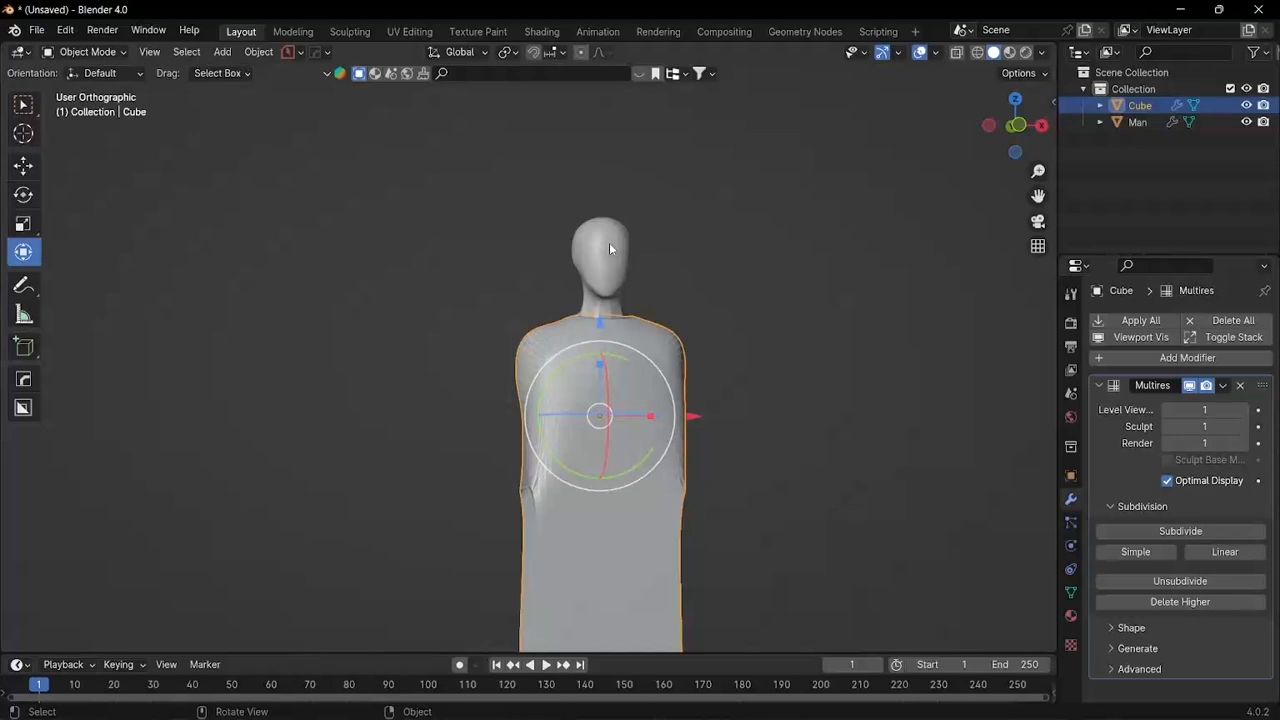
left_click(609, 242)
scroll(628, 374, "up", 1)
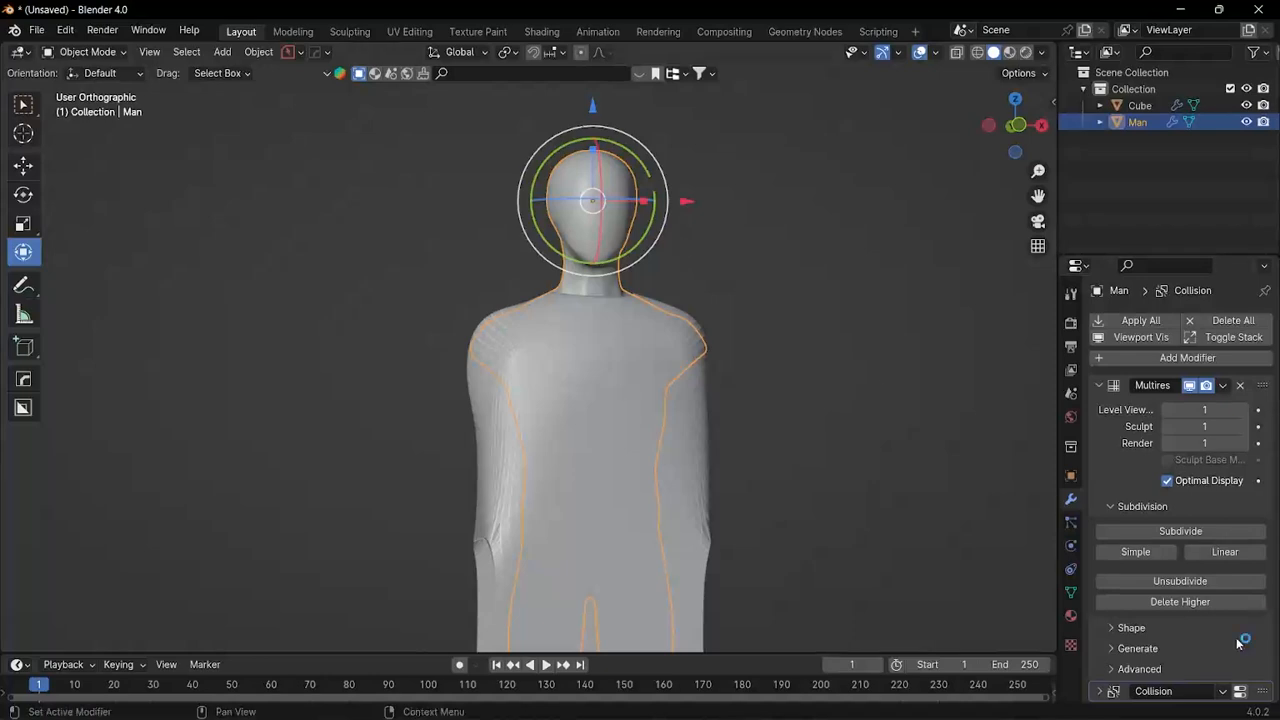
left_click(1071, 546)
left_click(1199, 340)
left_click(1199, 340)
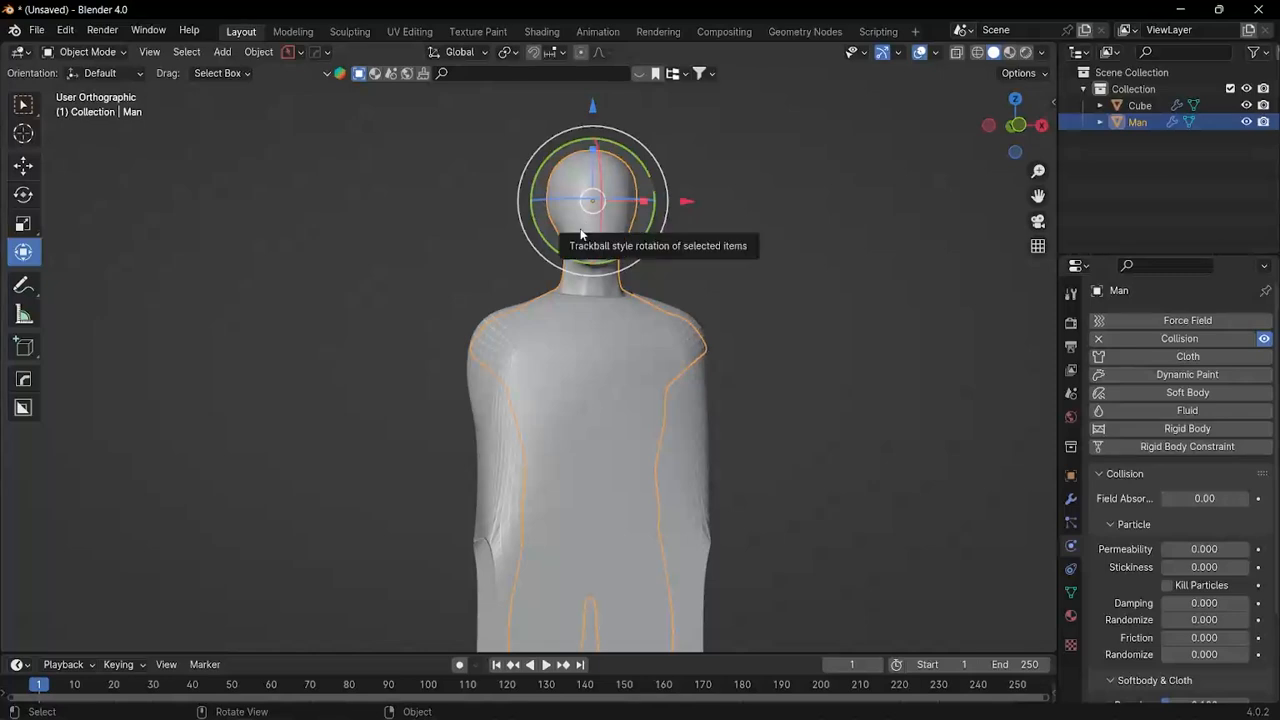
Step: Add Cloth physics to the garment and set its object collision distance to 0.001 m
left_click(686, 446)
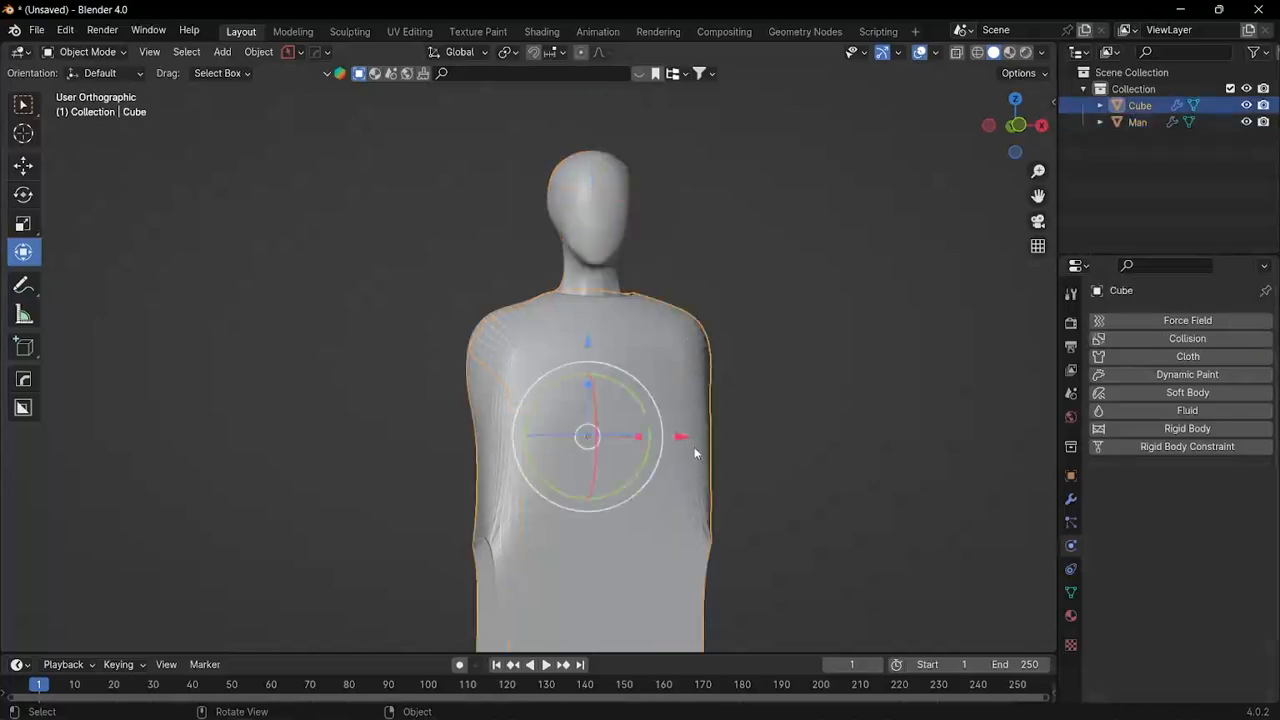
left_click(1195, 357)
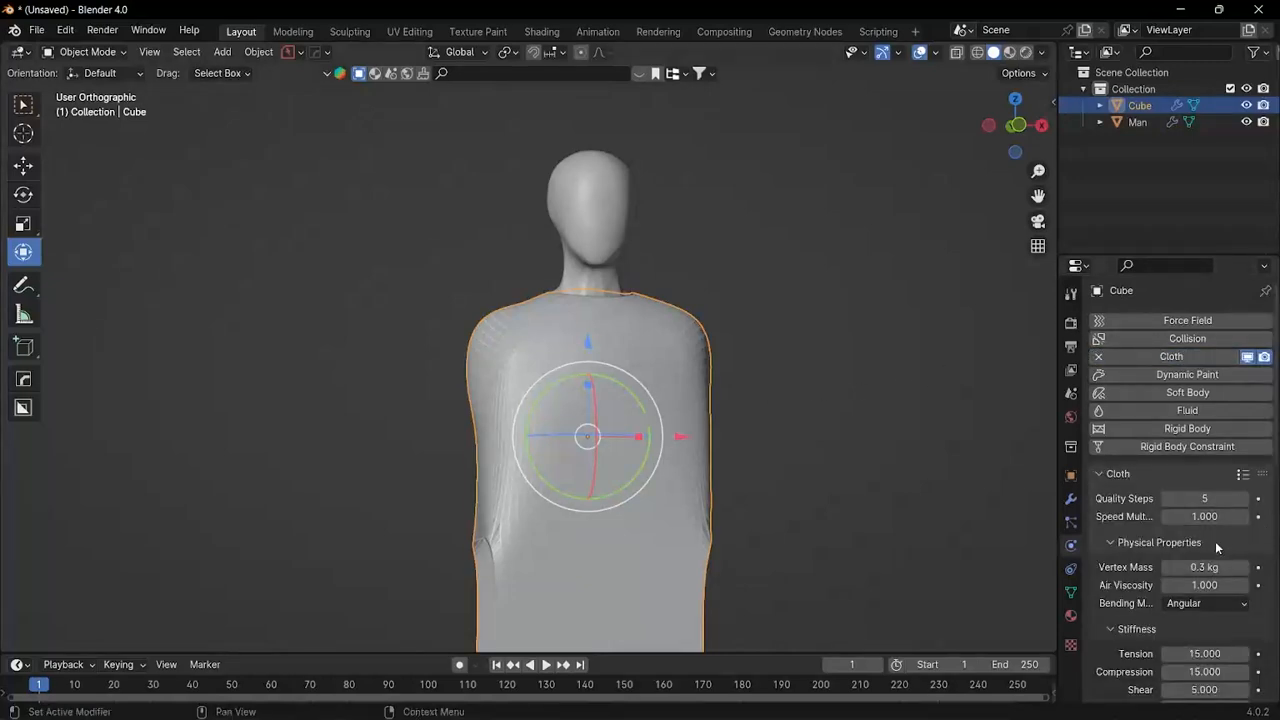
scroll(1216, 546, "down", 12)
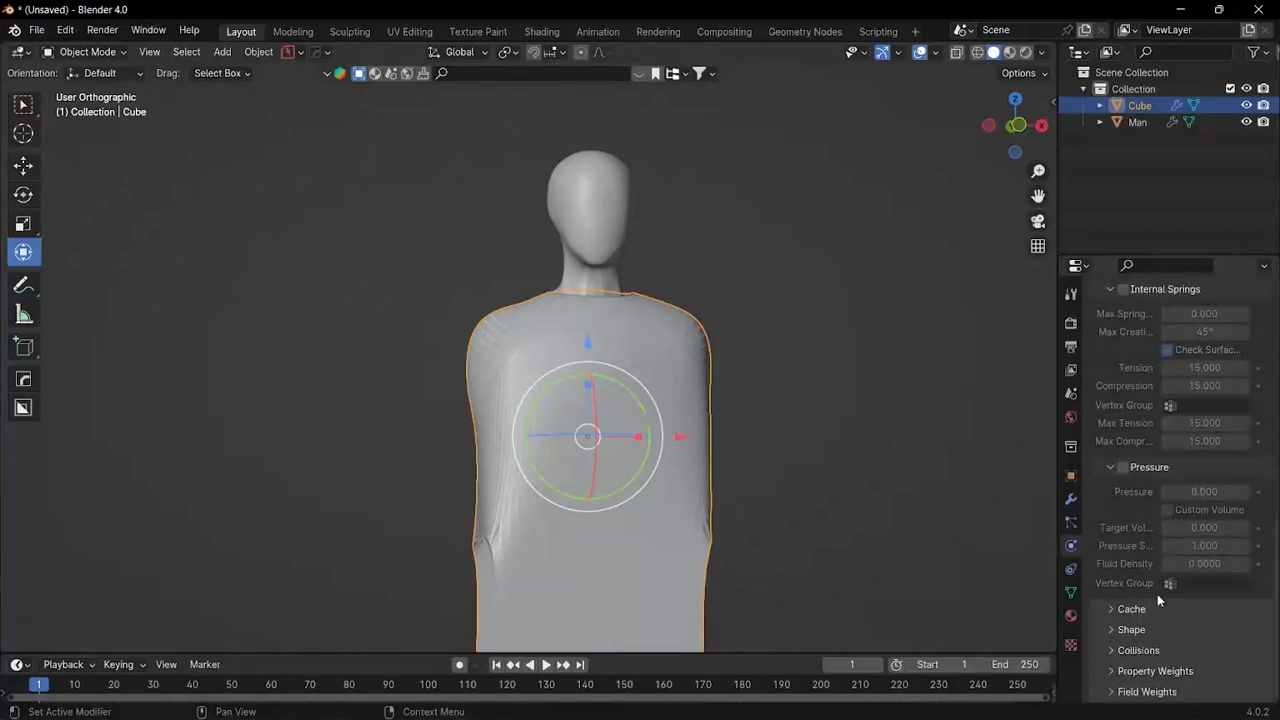
left_click(1112, 651)
scroll(1123, 645, "down", 6)
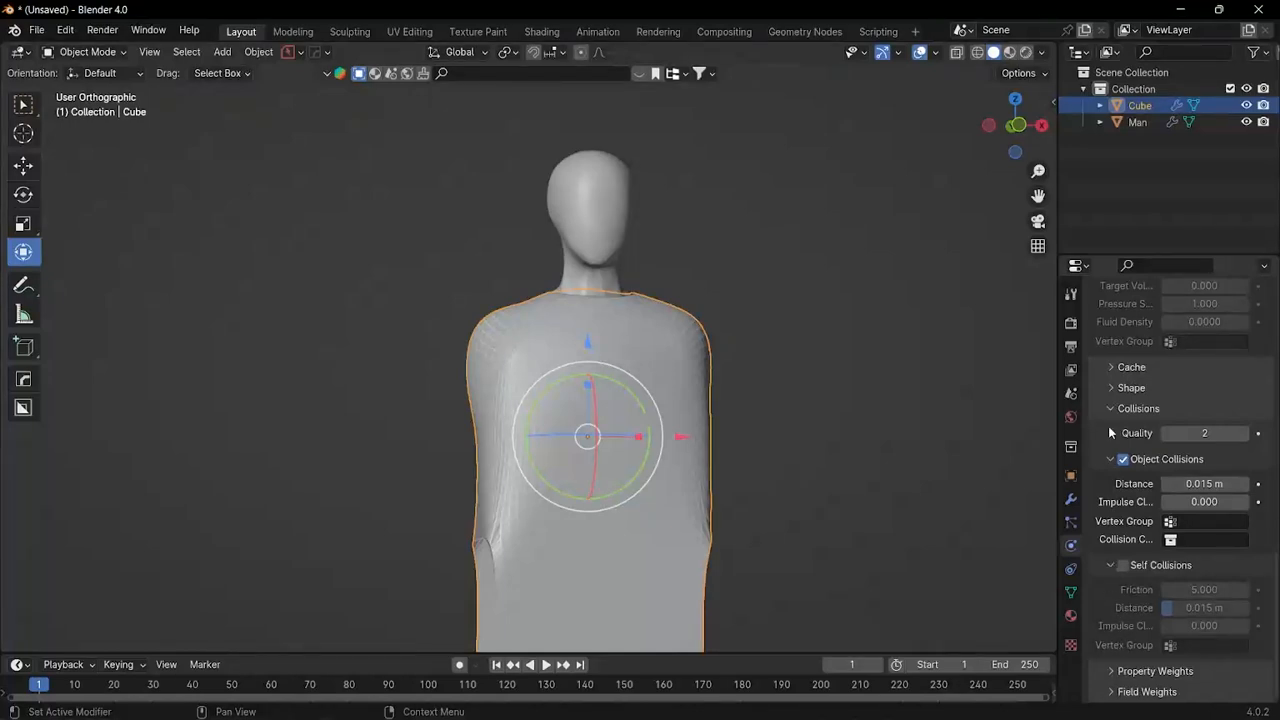
left_click(1199, 485)
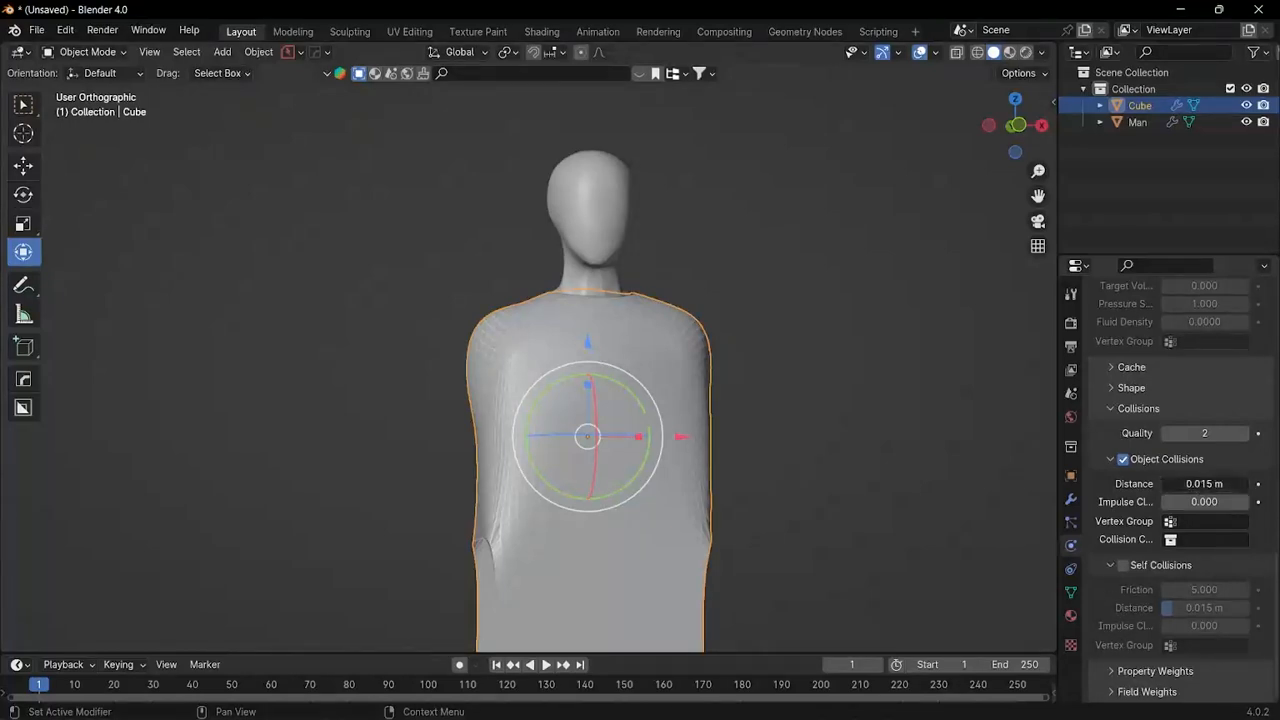
key("Return")
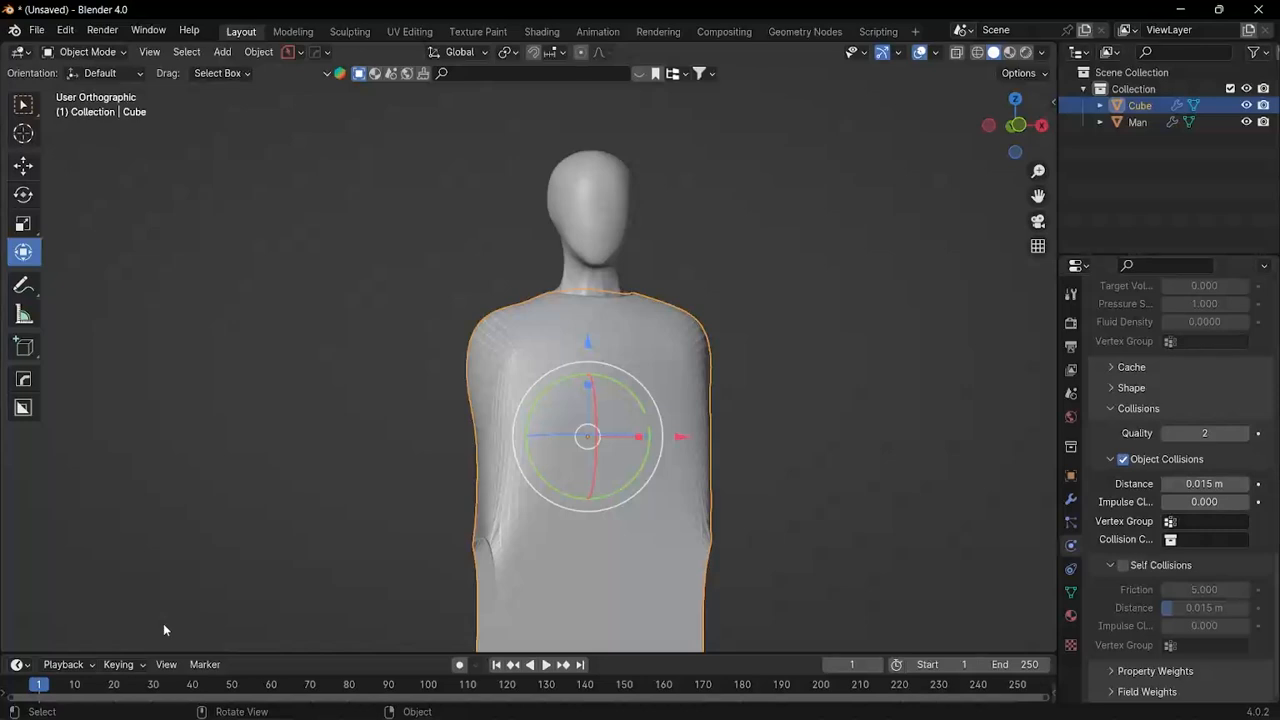
left_click(1185, 484)
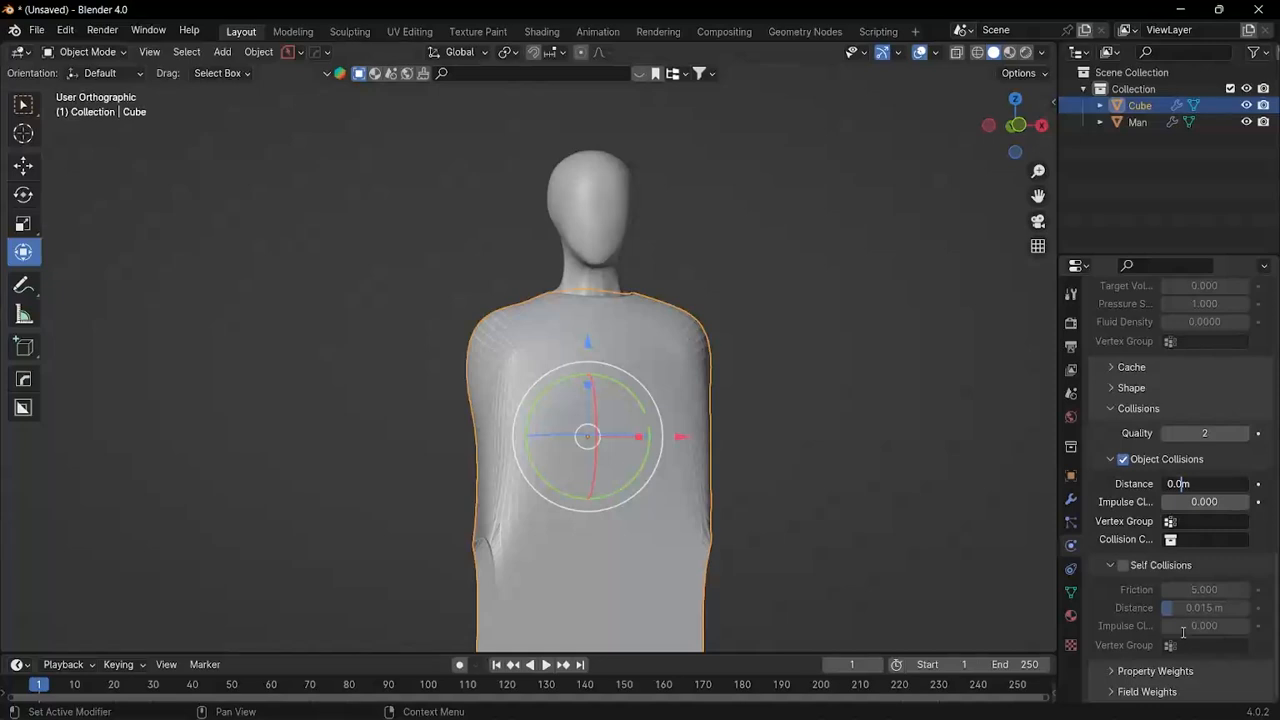
key("Return")
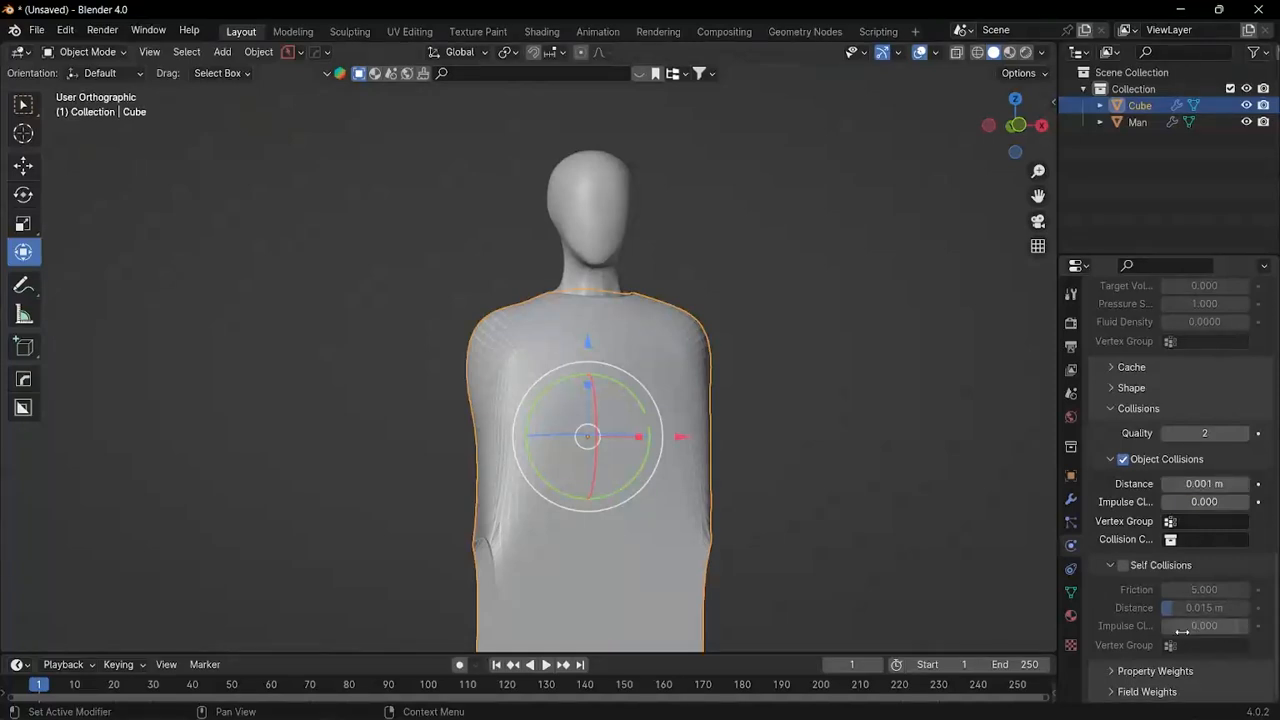
Step: Play the cloth simulation and pause it at frame 17
middle_click_drag(609, 352, 603, 259)
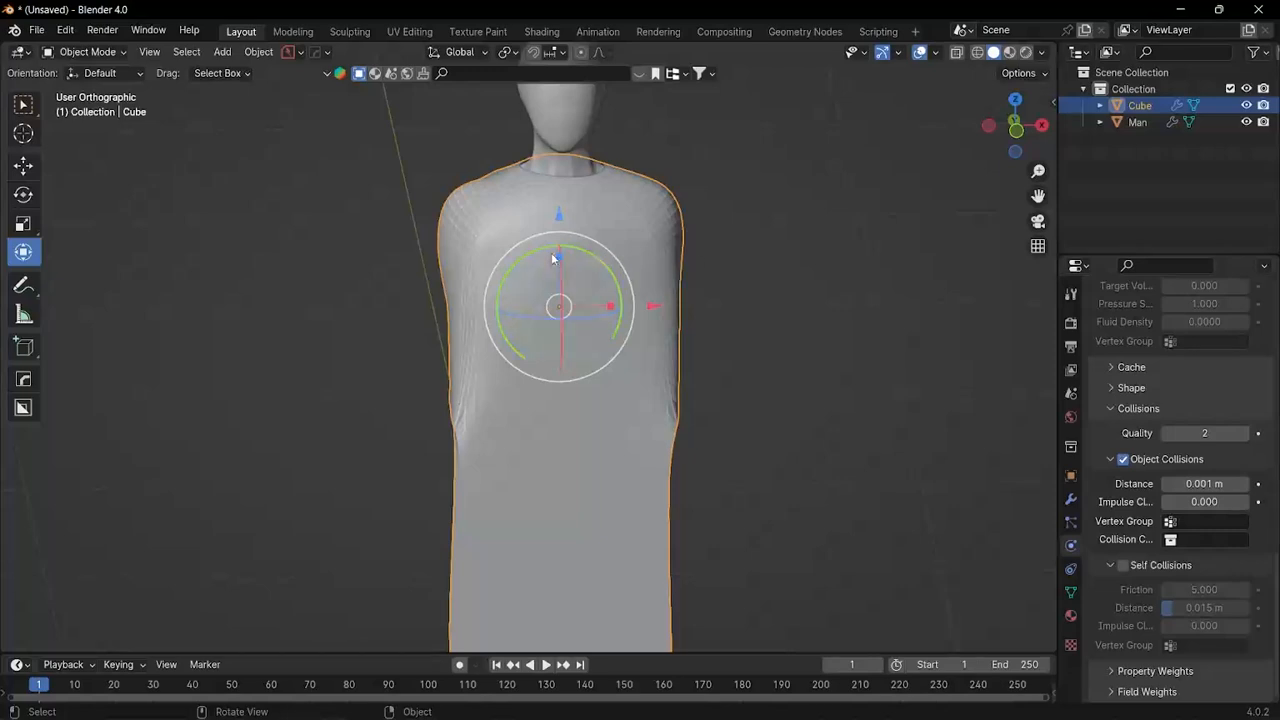
key("space")
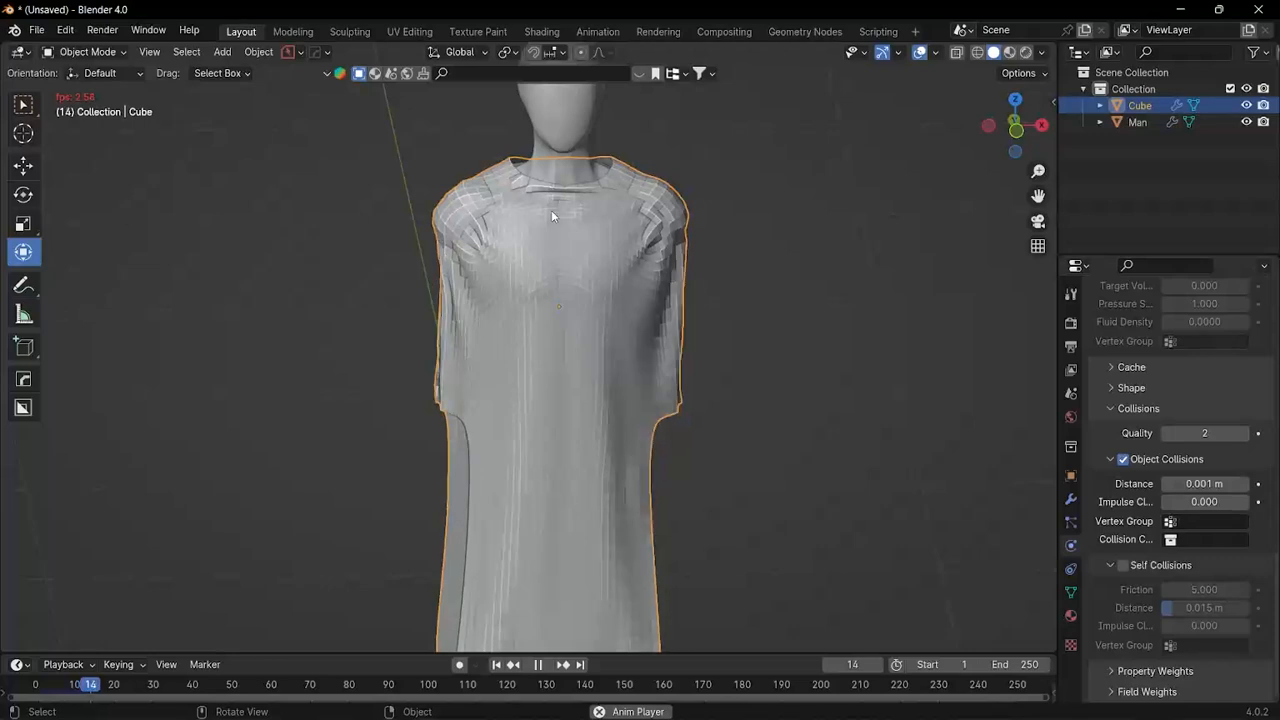
key("space")
Step: Shade the draped garment smooth
right_click(560, 217)
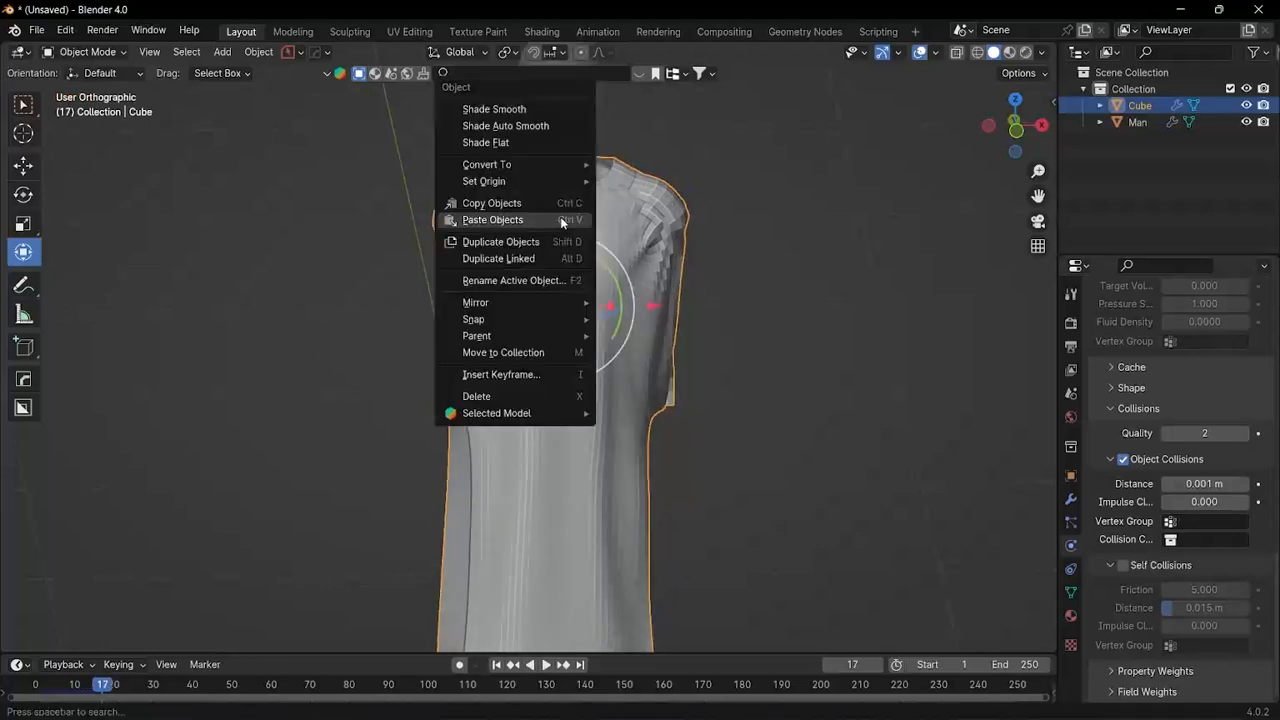
left_click(521, 112)
scroll(550, 170, "down", 4)
middle_click_drag(575, 226, 552, 265)
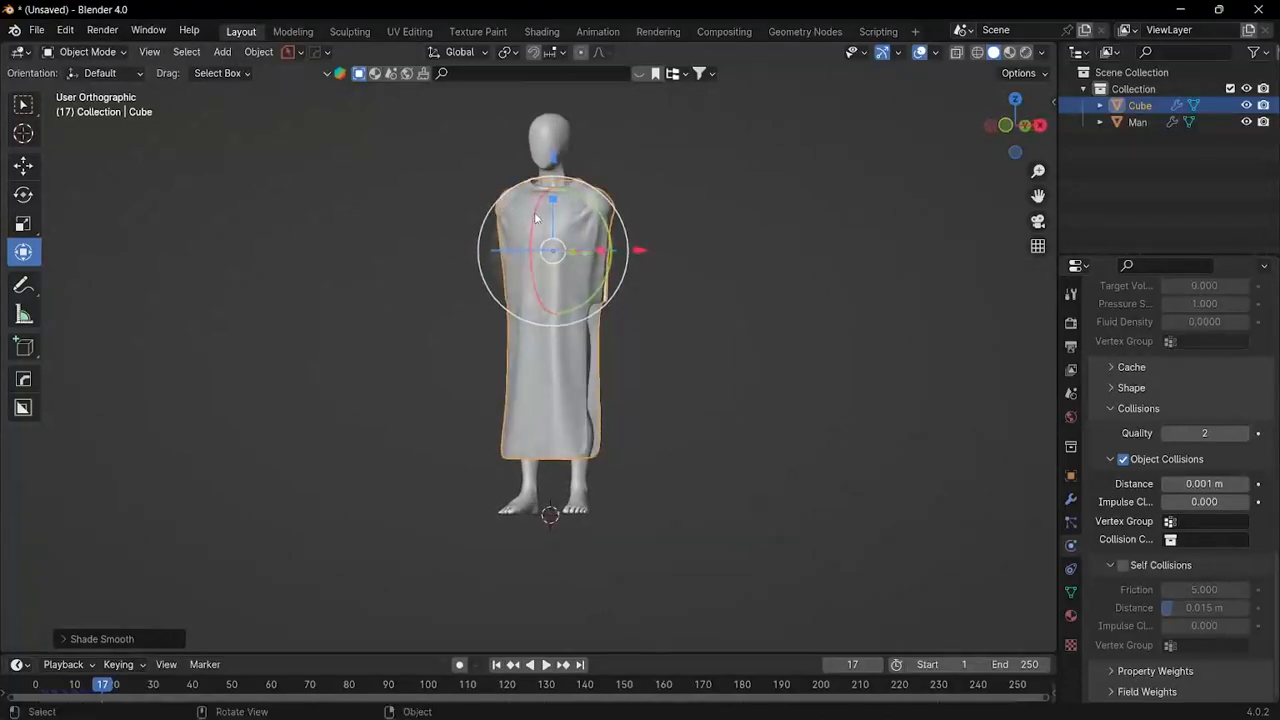
Step: Resume the cloth simulation from frame 17 and stop it at frame 51
key("space")
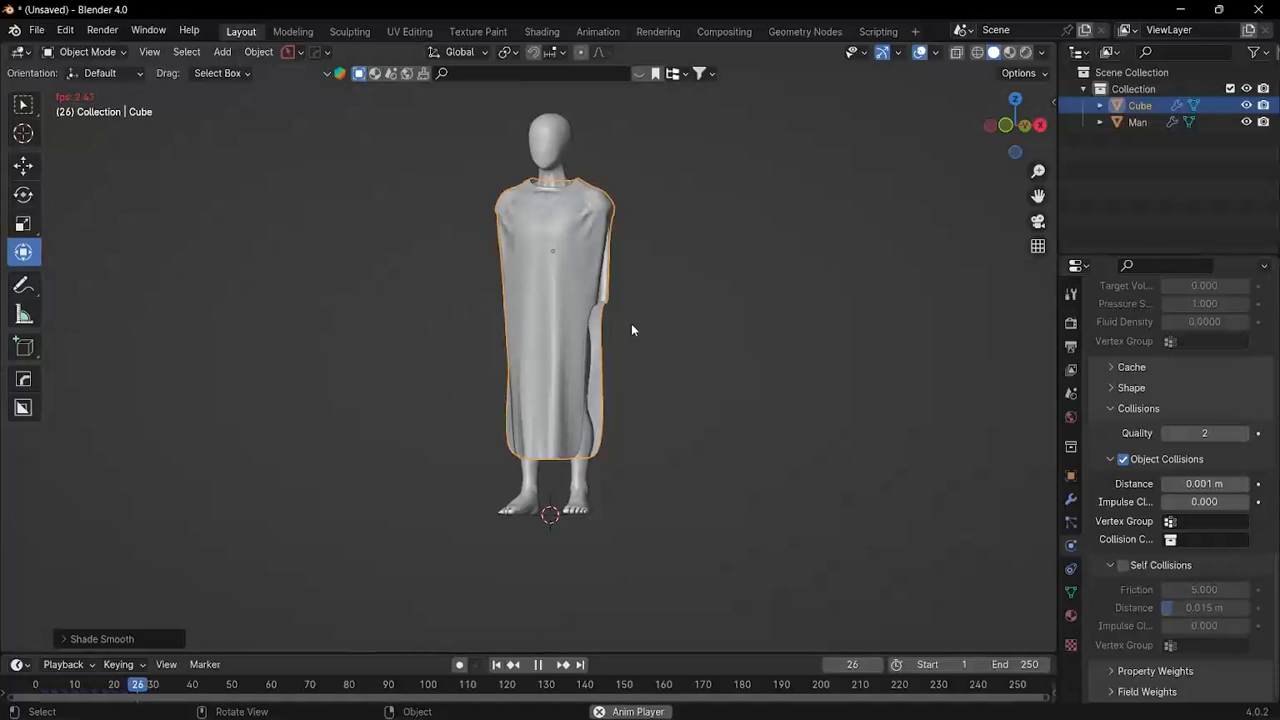
mouse_move(689, 334)
middle_mouse_down()
mouse_move(686, 289)
mouse_move(706, 289)
mouse_move(703, 302)
mouse_move(643, 297)
mouse_move(686, 330)
middle_mouse_up()
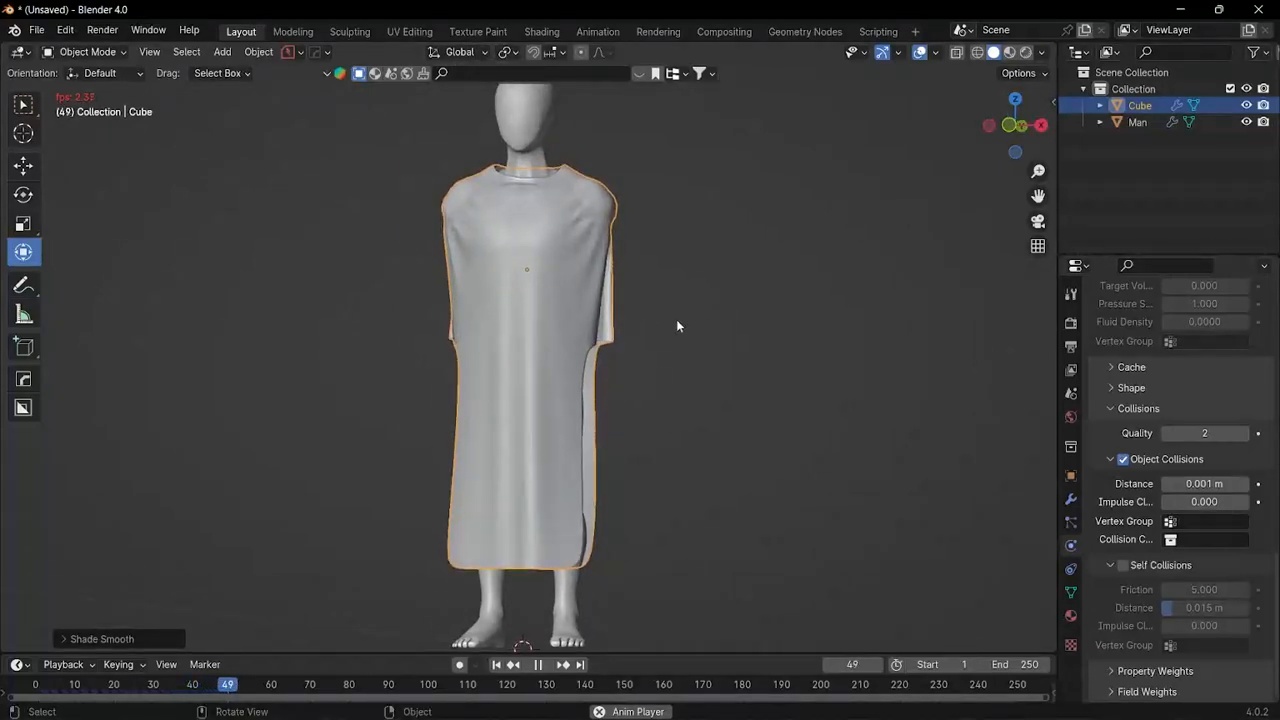
key("space")
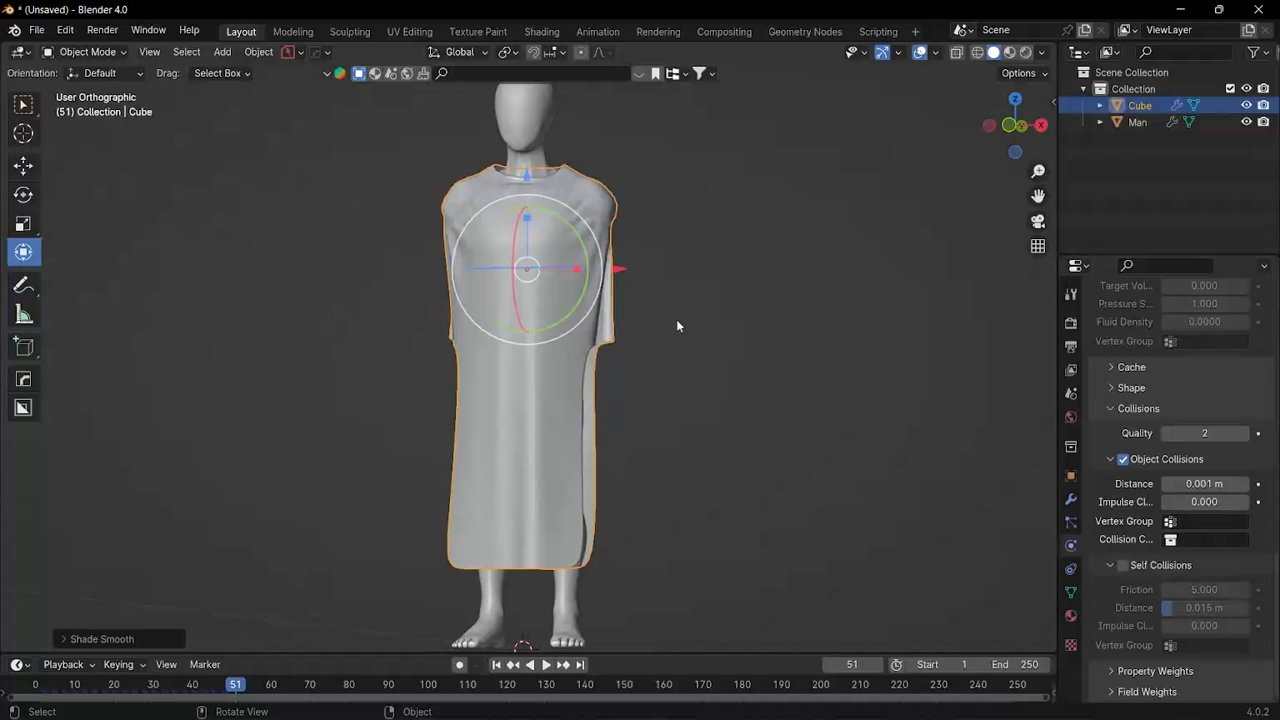
middle_click_drag(656, 306, 535, 350)
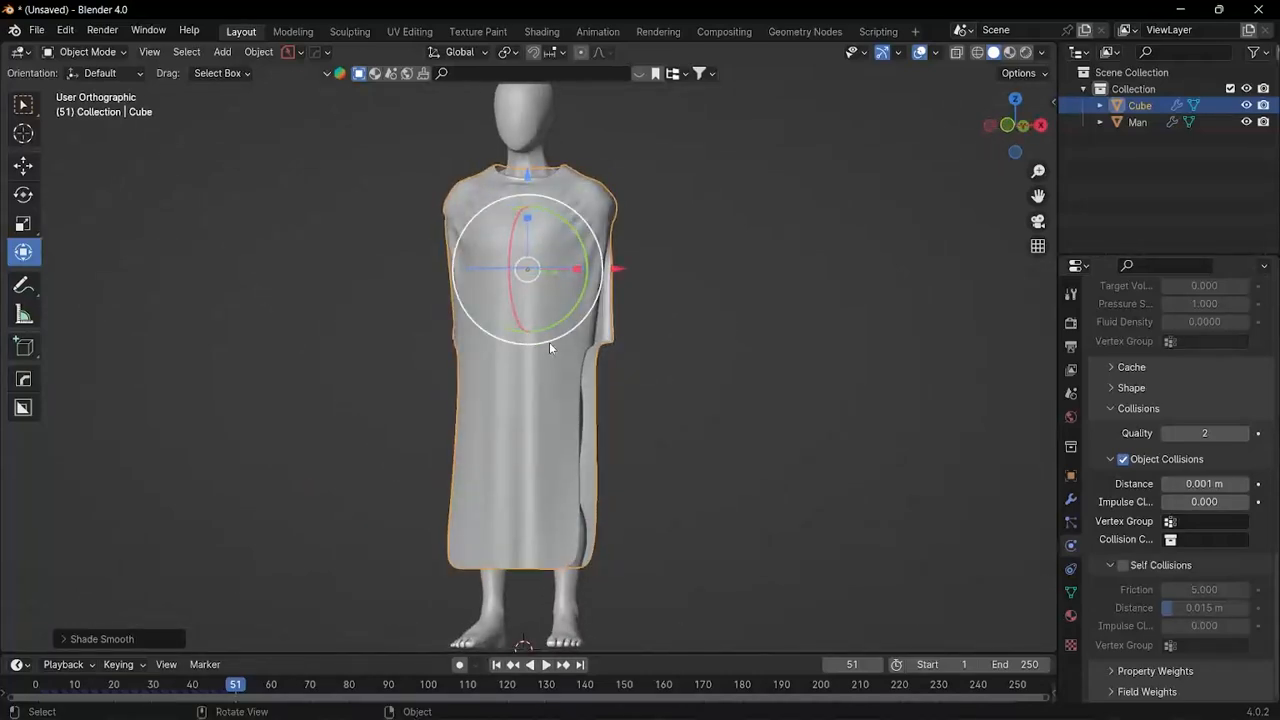
Step: Apply the garment's Cloth modifier at frame 51, keeping the Multiresolution modifier
left_click(1071, 500)
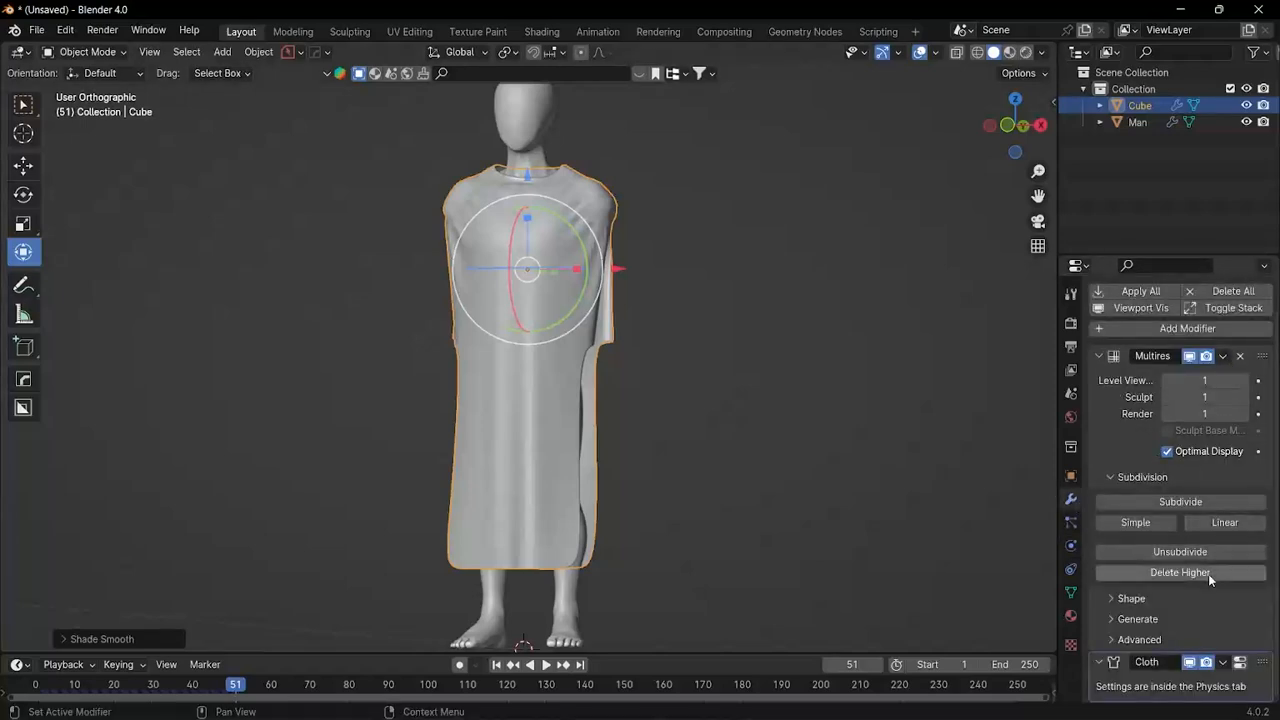
left_click(1222, 662)
left_click(1162, 551)
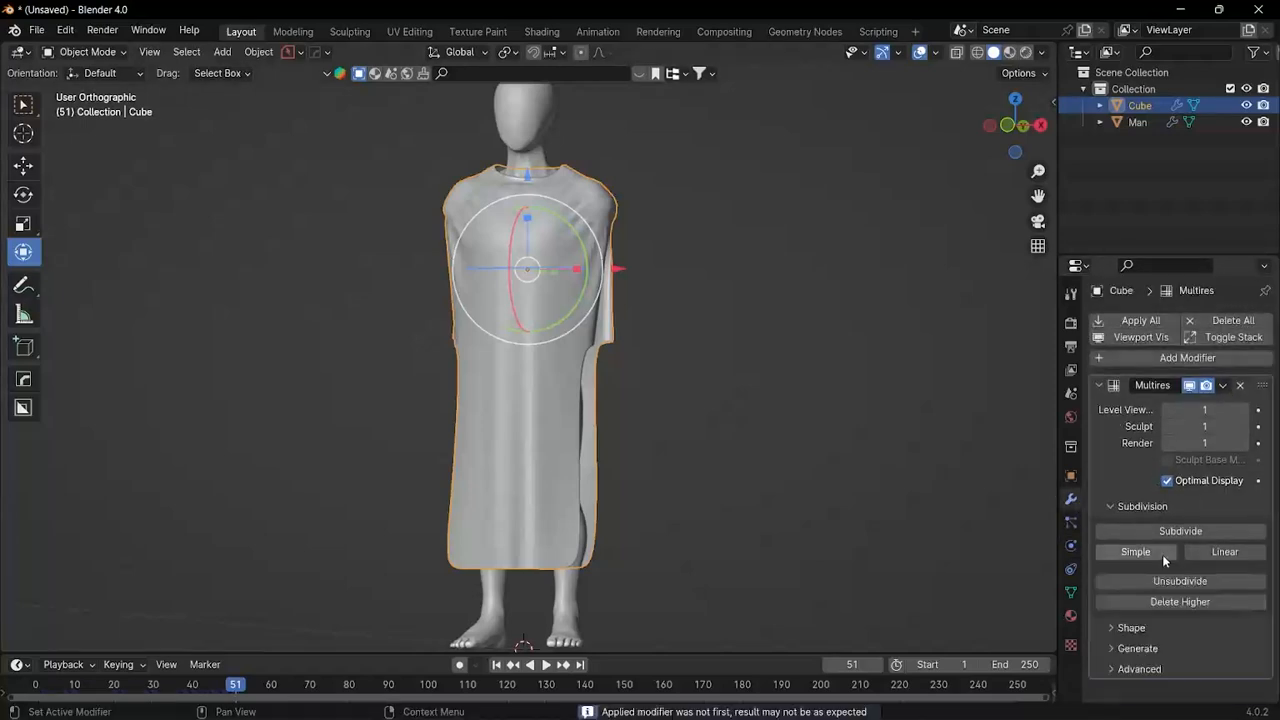
Step: Enter Sculpt Mode on the garment and smooth the chest and the shoulder area on the figure's left side
scroll(552, 226, "down", 4)
mouse_move(554, 229)
middle_mouse_down()
mouse_move(563, 238)
mouse_move(541, 243)
middle_mouse_up()
scroll(541, 243, "up", 3)
scroll(541, 243, "up", 5)
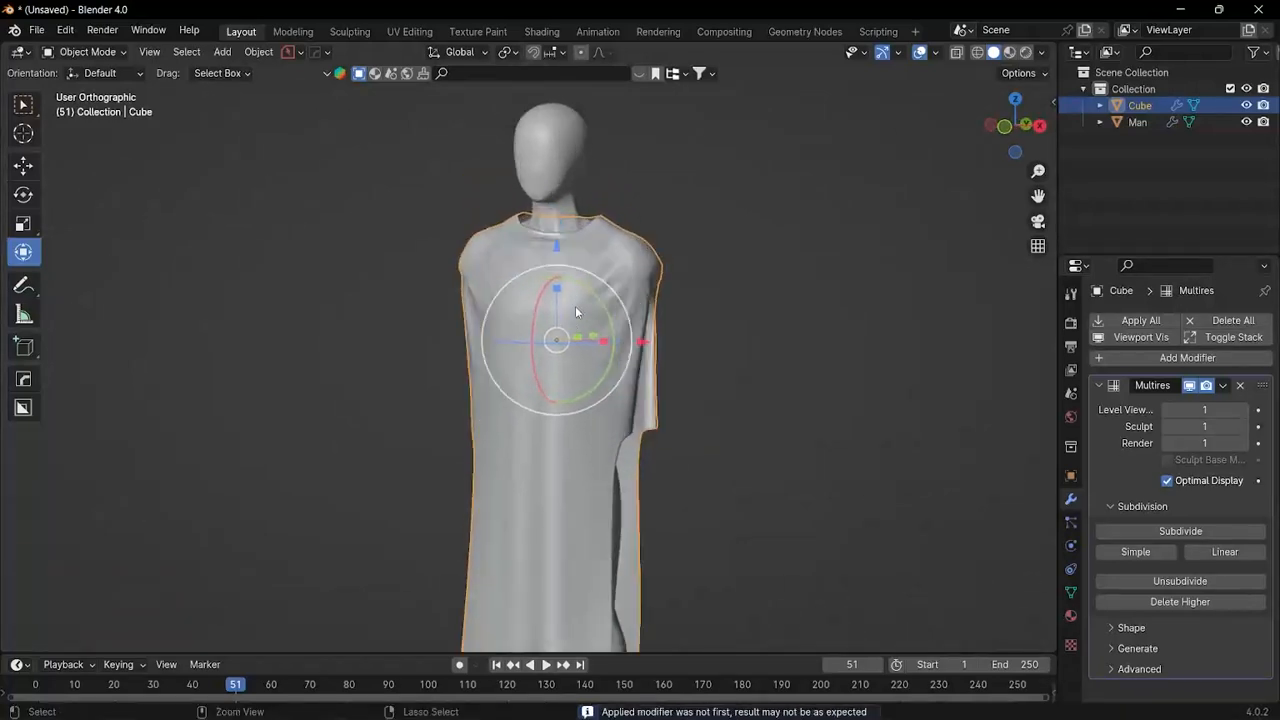
key("ctrl+Tab")
left_click(568, 328)
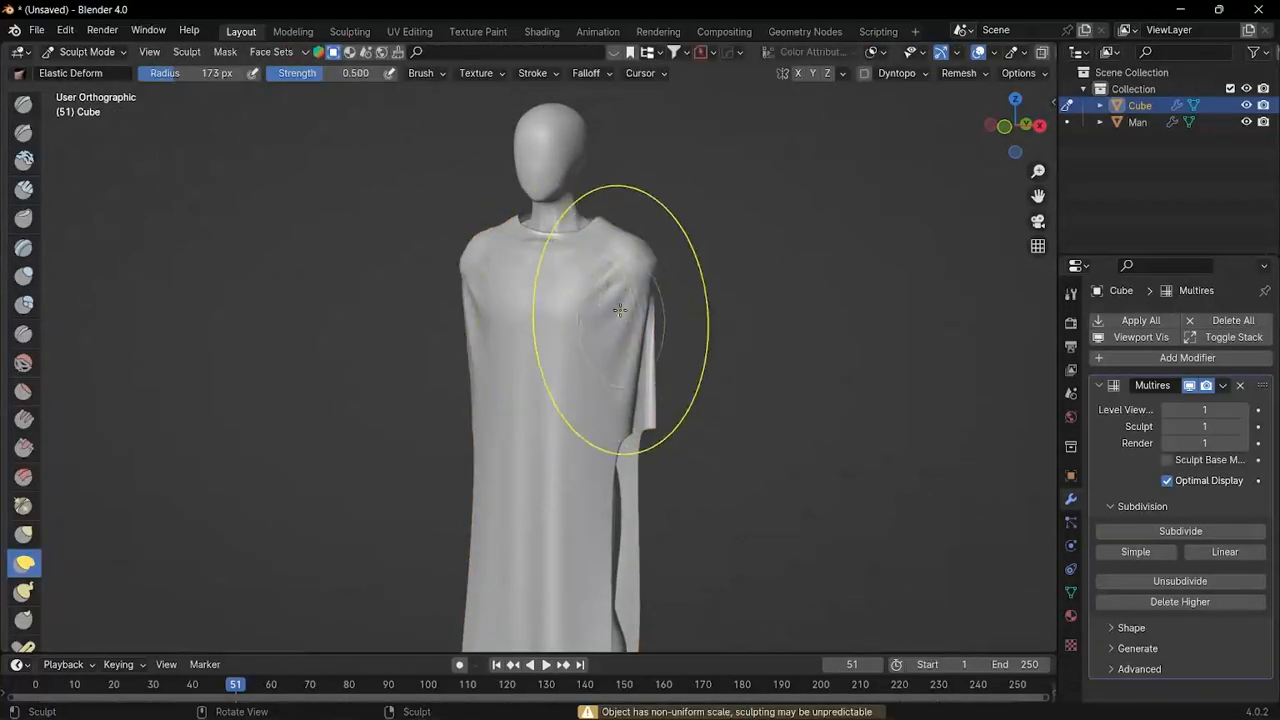
mouse_move(612, 291)
left_mouse_down("shift")
mouse_move(535, 287)
mouse_move(560, 305)
left_mouse_up("shift")
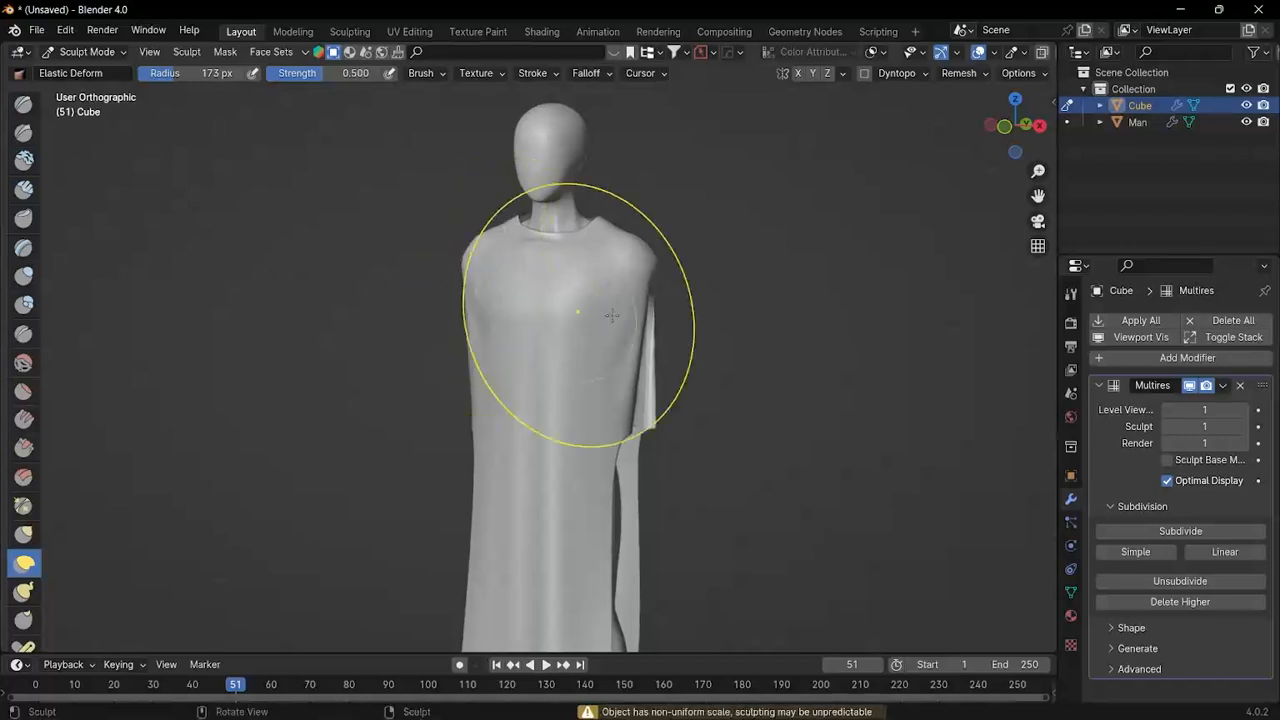
middle_click_drag(606, 312, 574, 302)
left_click_drag(606, 388, 652, 570)
key("ctrl+z")
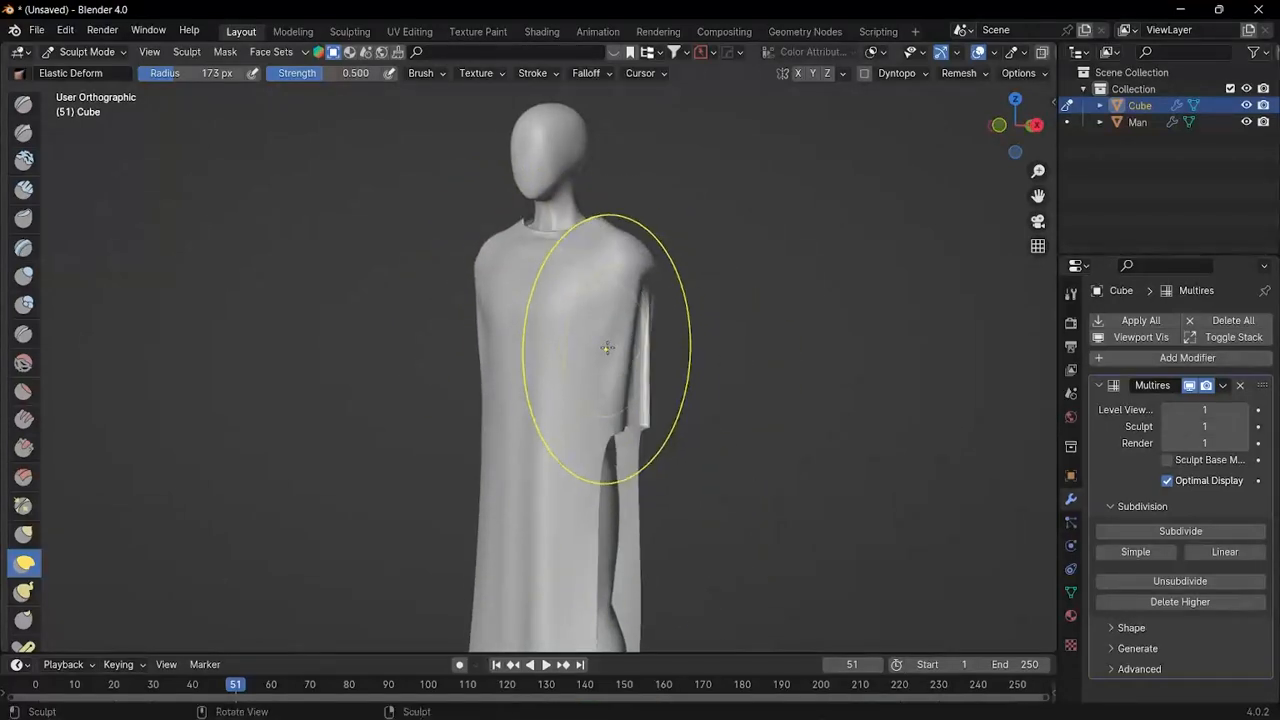
Step: Use the Grab brush to pull the lower edge of the figure's left sleeve down along the thigh
key("g")
left_click_drag(615, 304, 603, 312)
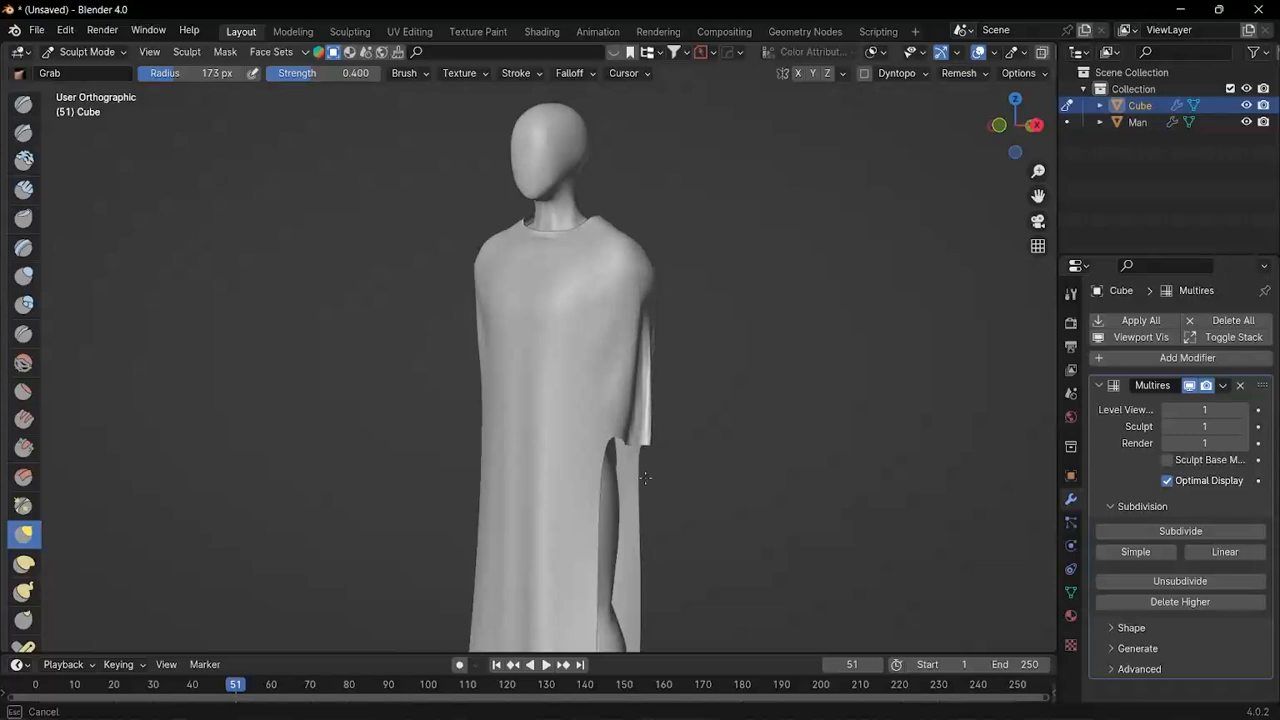
left_click_drag(609, 436, 613, 514)
scroll(613, 514, "down", 2)
mouse_move(580, 452)
middle_mouse_down("shift")
mouse_move(577, 389)
mouse_move(366, 383)
middle_mouse_up("shift")
scroll(642, 354, "up", 3)
mouse_move(589, 348)
left_mouse_down()
mouse_move(594, 494)
mouse_move(612, 524)
left_mouse_up()
middle_click_drag(606, 478, 757, 444)
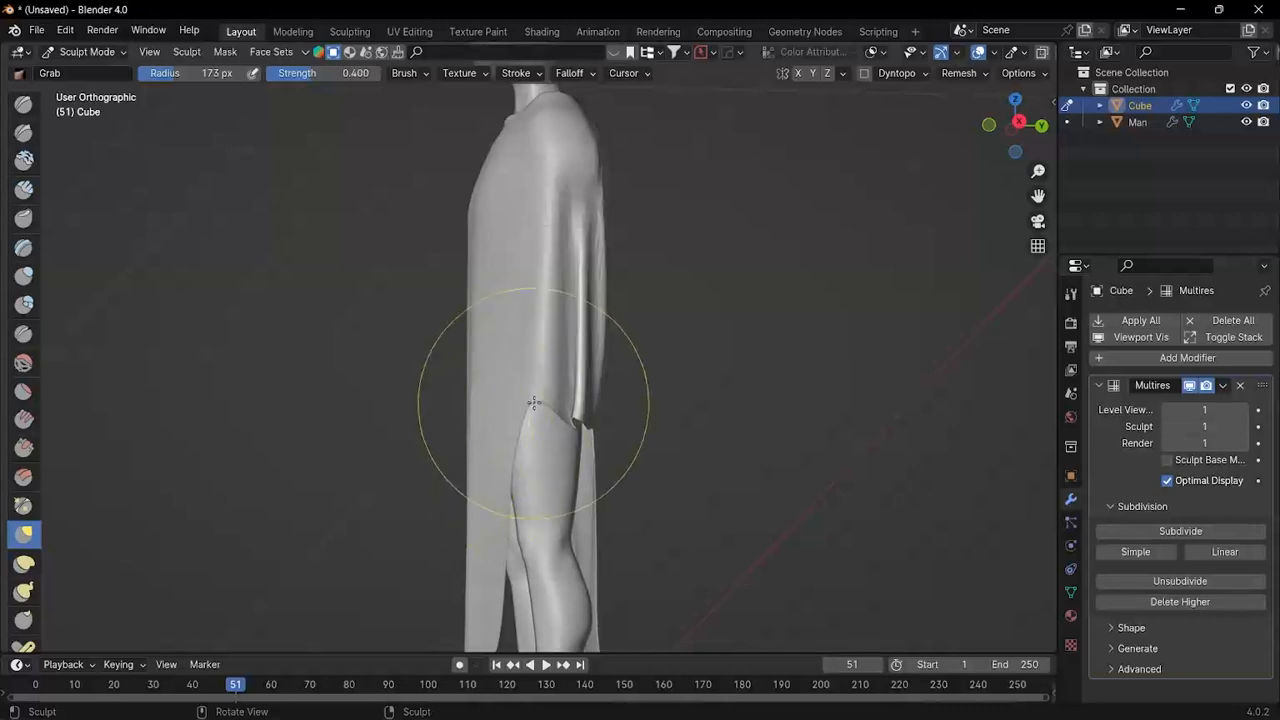
left_click_drag(539, 395, 603, 582)
left_click_drag(522, 565, 524, 563)
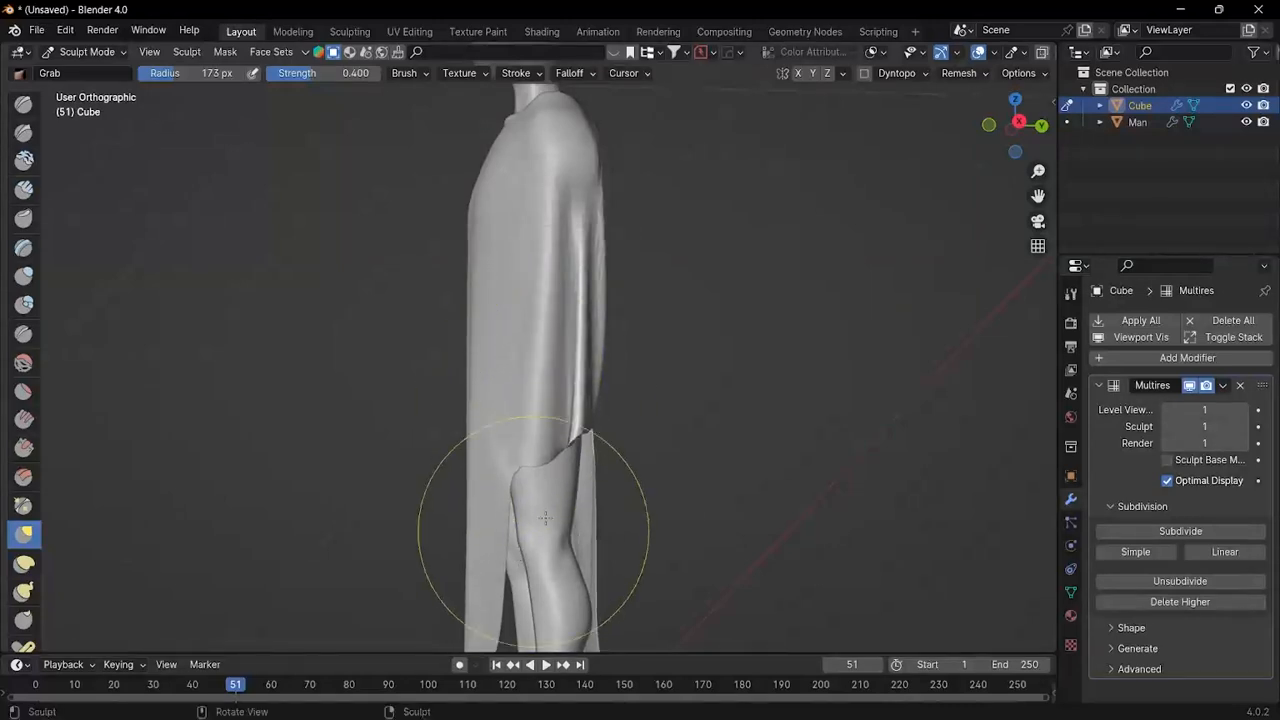
Step: Grab the rear part of the left sleeve's lower edge downward, working from behind the figure
scroll(574, 490, "down", 2)
middle_click_drag(580, 446, 557, 398, "shift")
middle_click_drag(660, 390, 523, 370)
scroll(523, 370, "up", 2)
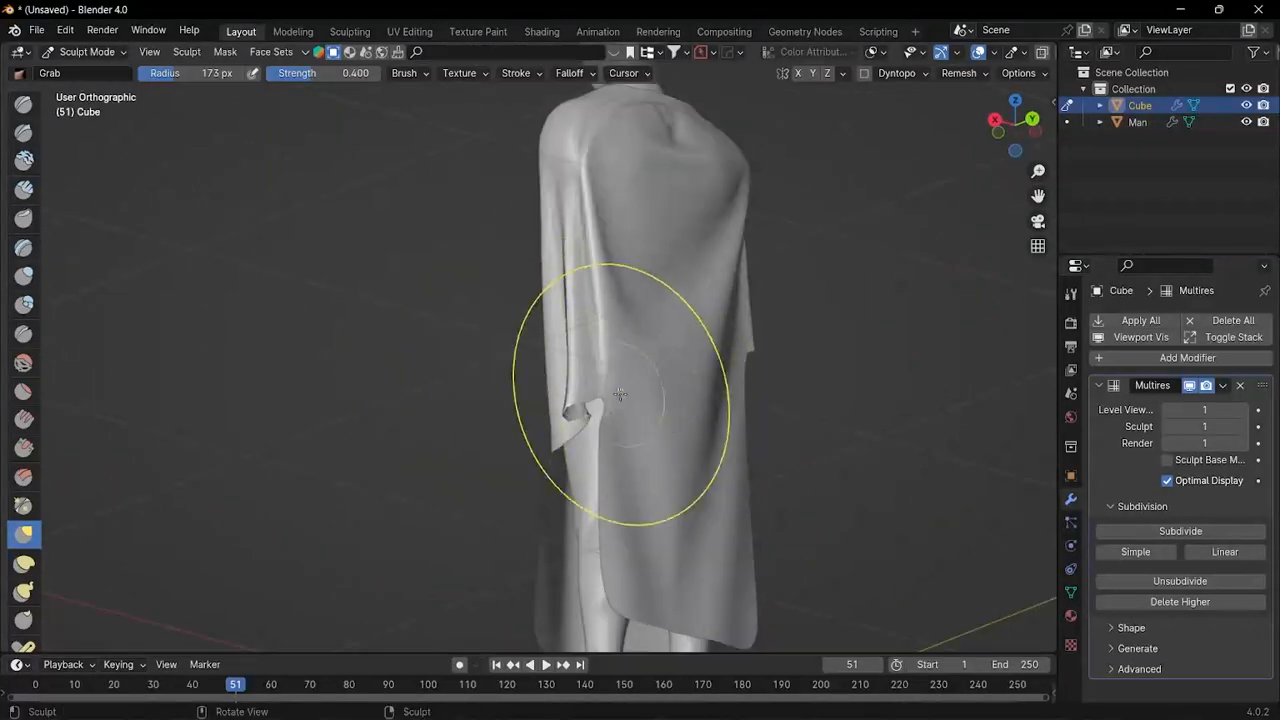
left_click_drag(573, 512, 572, 518)
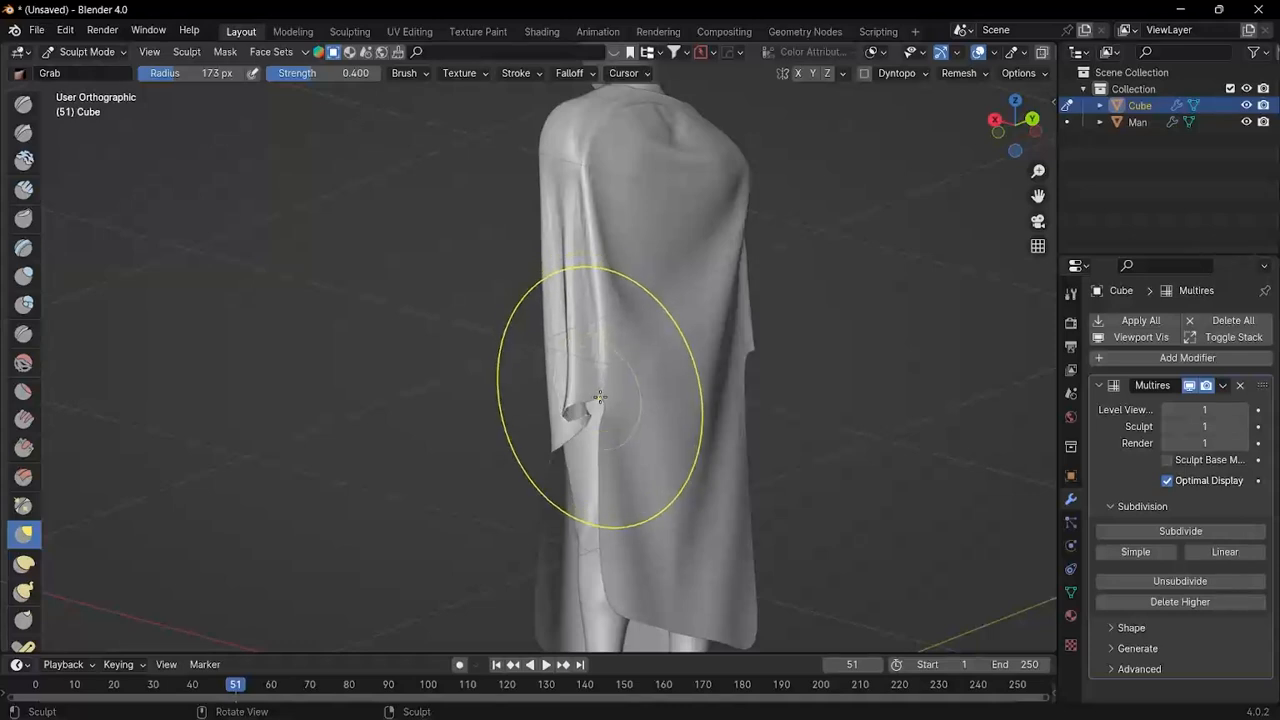
left_click_drag(600, 397, 611, 501)
Step: Grab the lower edge of the figure's right sleeve downward from the front
scroll(582, 472, "down", 3)
middle_click_drag(582, 472, 720, 449)
middle_click_drag(530, 410, 680, 414)
scroll(429, 329, "up", 3)
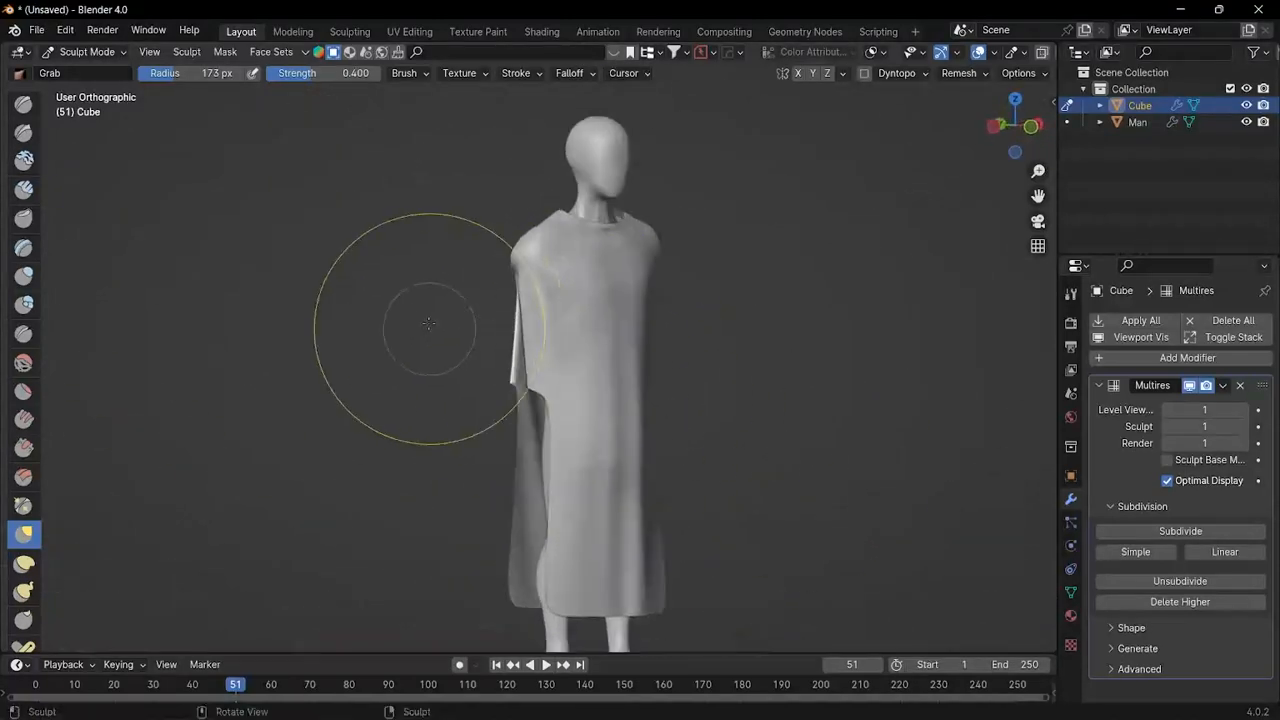
left_click_drag(553, 403, 549, 444)
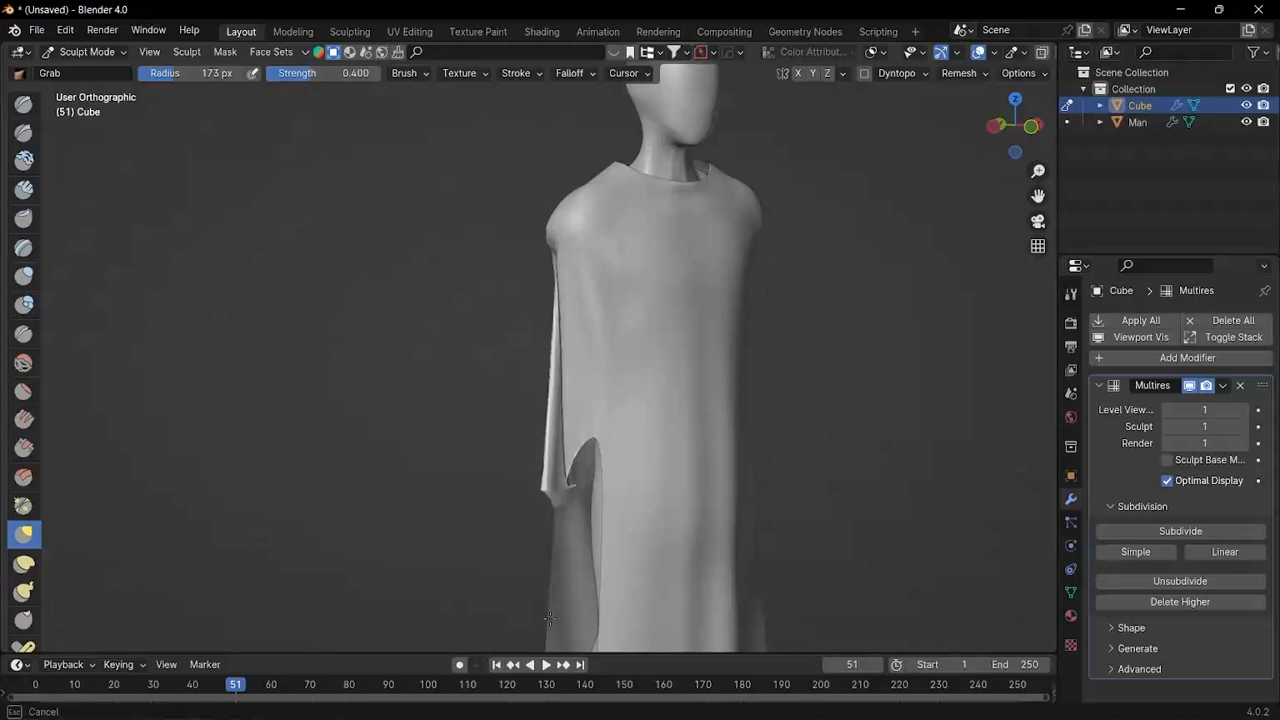
left_click_drag(549, 618, 560, 603)
Step: Lower the top of the side slit beneath the right sleeve with the Grab brush
scroll(609, 434, "down", 3)
mouse_move(609, 434)
middle_mouse_down()
mouse_move(545, 445)
mouse_move(603, 466)
mouse_move(614, 283)
middle_mouse_up()
scroll(614, 283, "up", 2)
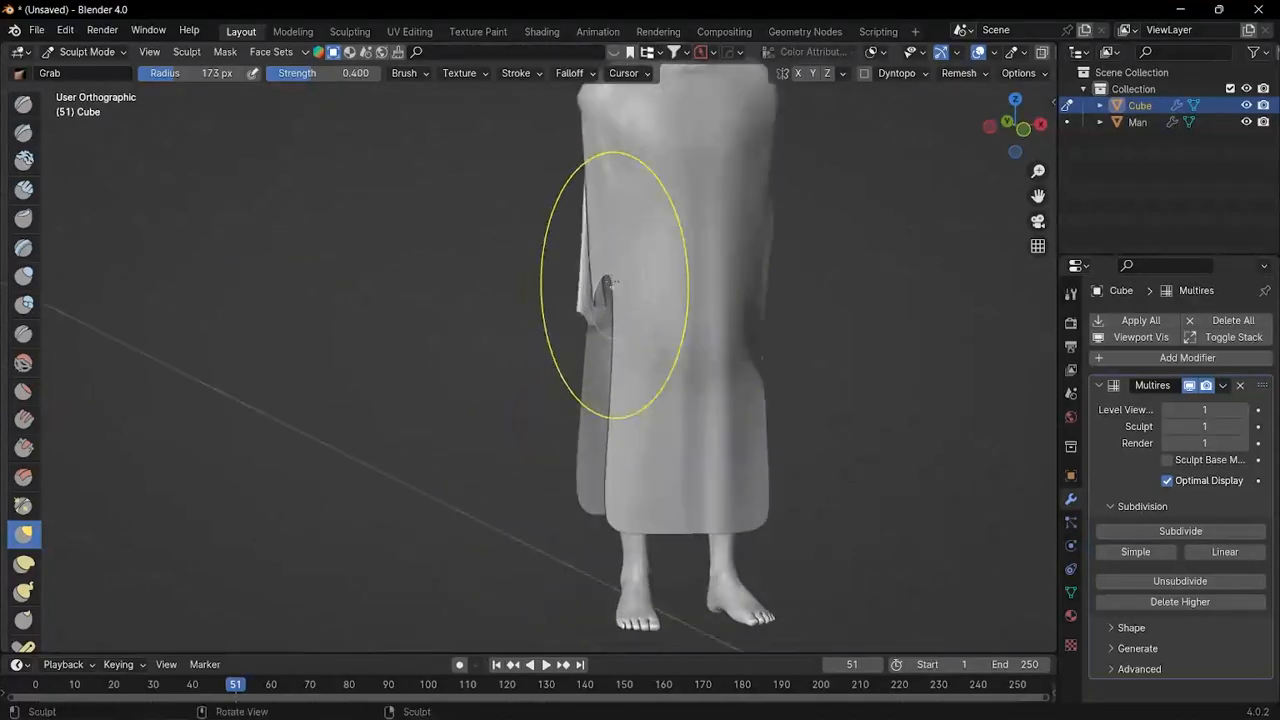
scroll(606, 282, "up", 1)
left_click_drag(602, 280, 604, 292)
mouse_move(603, 367)
left_mouse_down()
mouse_move(600, 320)
mouse_move(622, 446)
left_mouse_up()
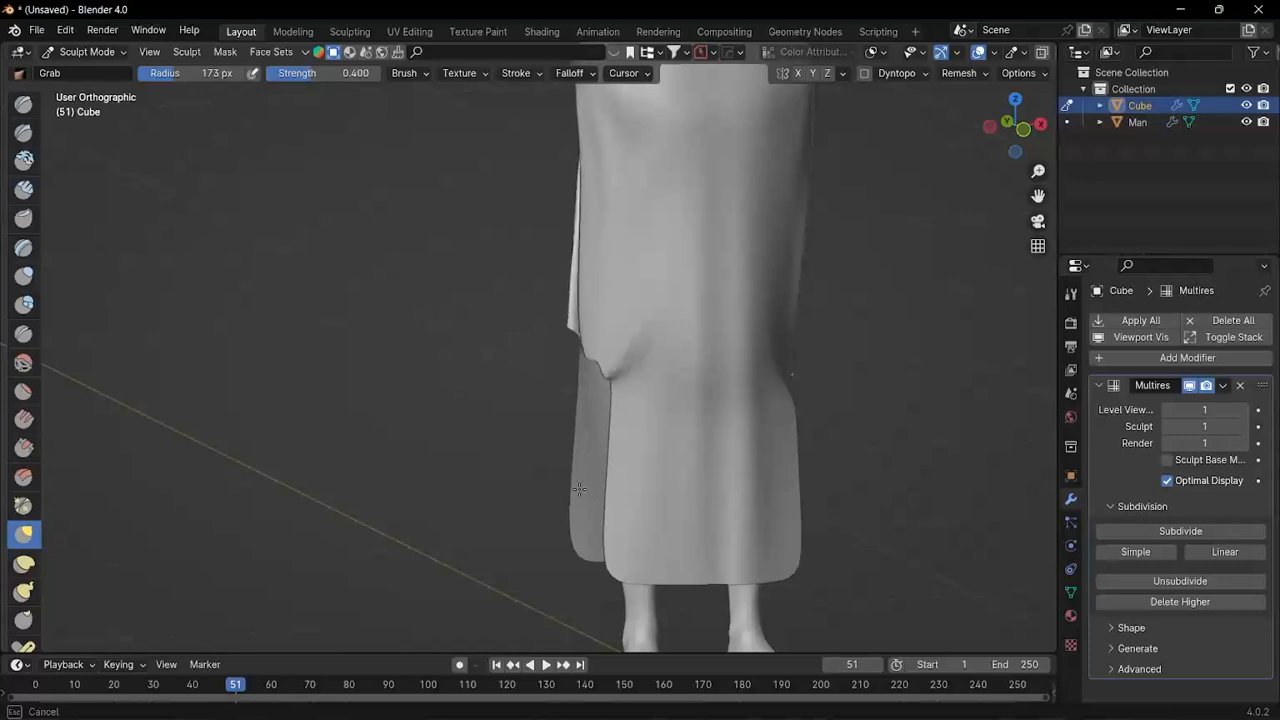
left_click_drag(579, 489, 600, 480)
Step: Pull the front and back panels upward near the hem on the figure's right side with the Grab brush
scroll(606, 477, "down", 2)
middle_click_drag(606, 477, 626, 268, "shift")
scroll(629, 266, "up", 3)
left_click_drag(629, 266, 614, 214)
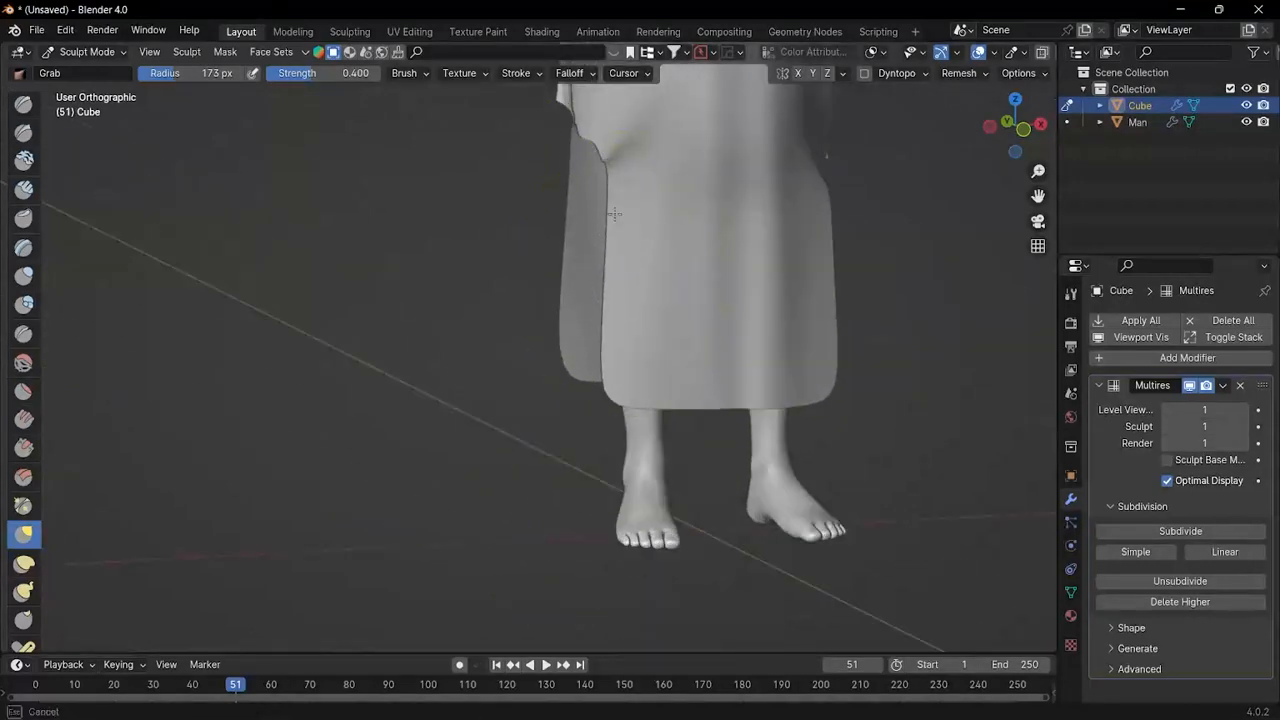
left_click_drag(579, 307, 582, 244)
Step: Grab the hem corners on the figure's left side upward and adjust the panel edge there from behind
scroll(582, 240, "down", 2)
middle_click_drag(583, 229, 590, 318, "shift")
mouse_move(630, 362)
middle_mouse_down()
mouse_move(589, 340)
mouse_move(500, 345)
middle_mouse_up()
left_click_drag(668, 404, 673, 375)
left_click_drag(691, 432, 691, 408)
scroll(691, 406, "down", 1)
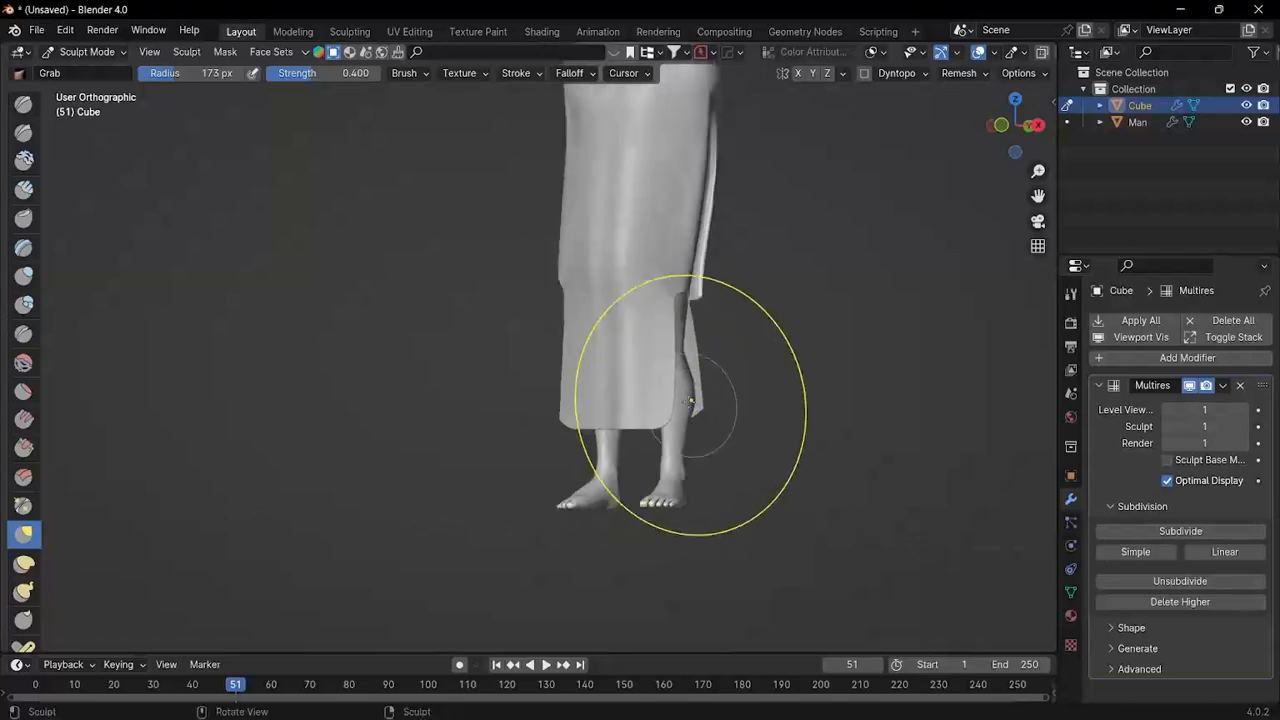
middle_click_drag(691, 406, 505, 399)
scroll(660, 309, "up", 3)
mouse_move(670, 298)
left_mouse_down()
mouse_move(686, 270)
mouse_move(649, 277)
mouse_move(604, 322)
left_mouse_up()
scroll(640, 355, "down", 4)
Step: Grab the front and both sides of the neckline inward to fit more closely around the neck
middle_click_drag(655, 372, 880, 400)
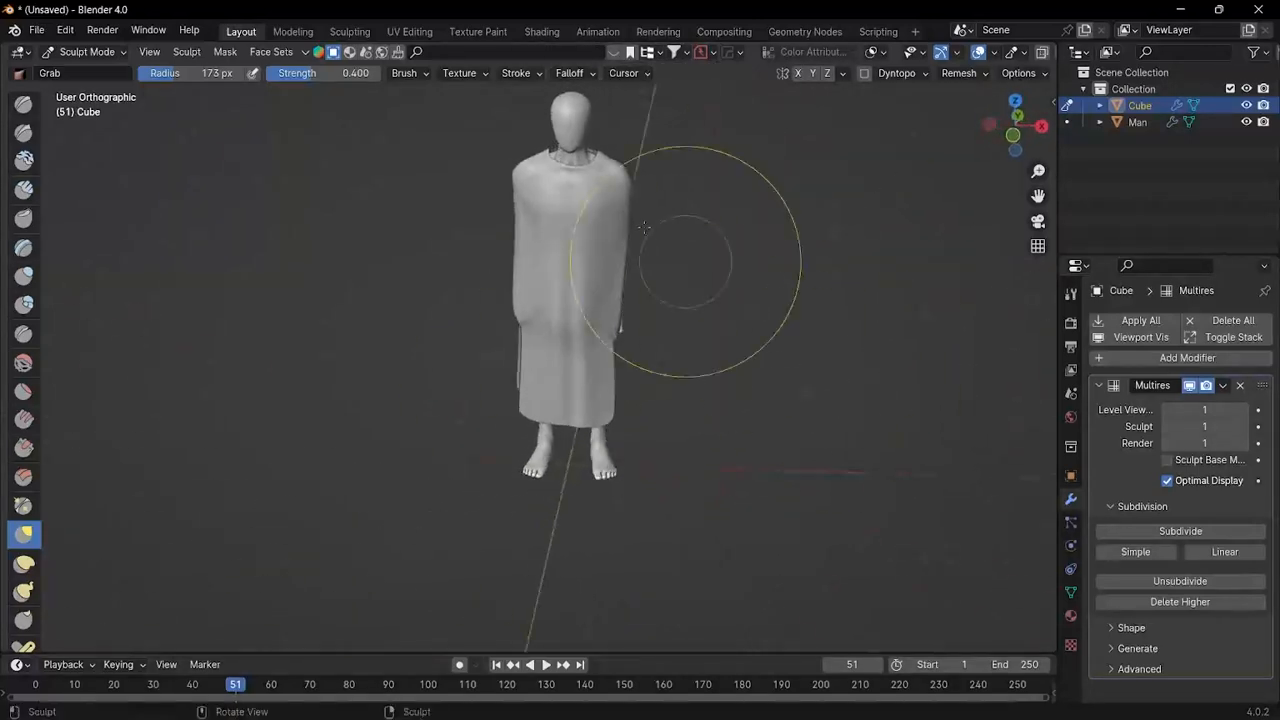
middle_click_drag(520, 148, 617, 263, "shift")
scroll(617, 263, "up", 8)
left_click_drag(583, 352, 575, 371)
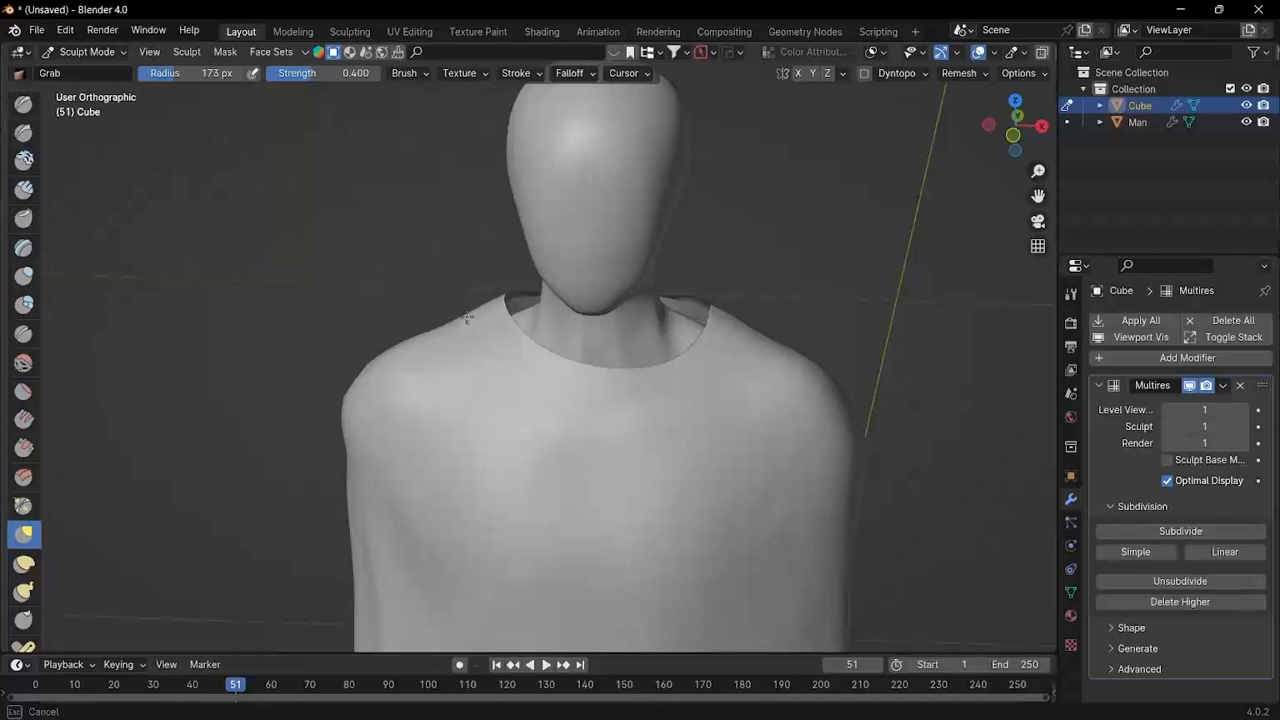
left_click_drag(467, 317, 492, 322)
left_click_drag(733, 316, 726, 318)
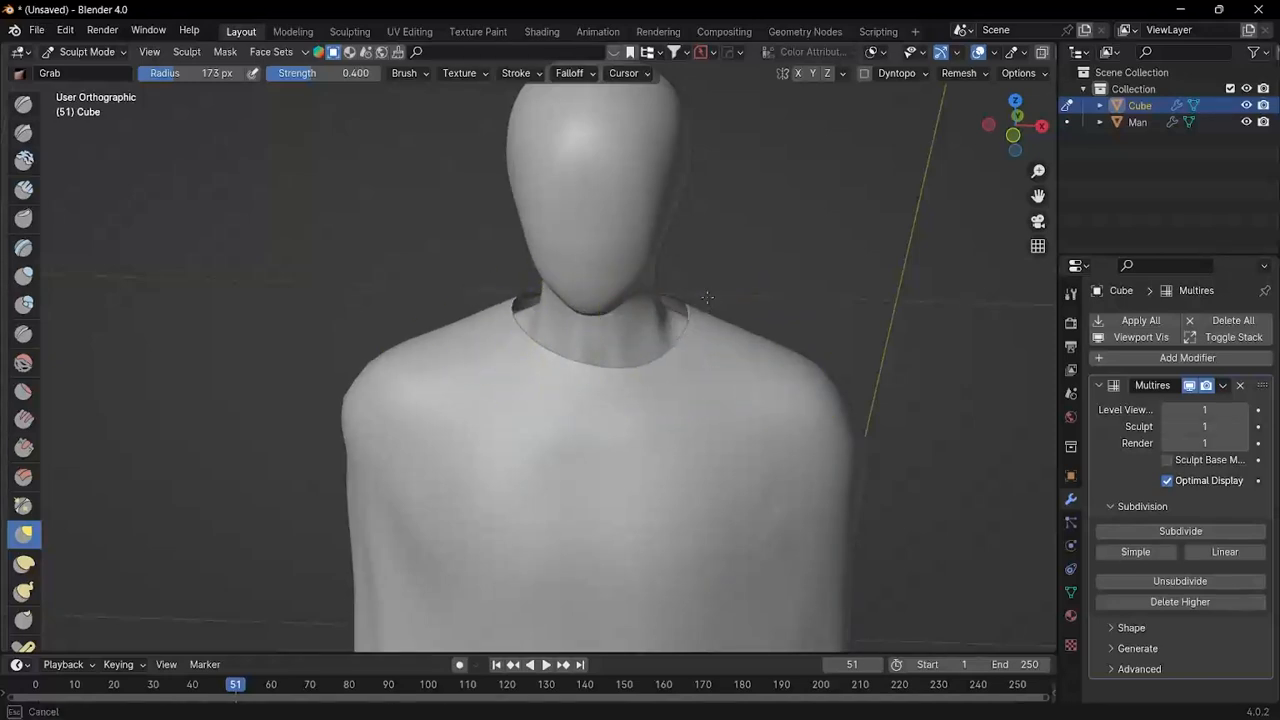
left_click_drag(558, 344, 539, 349)
Step: Reshape the back of the neckline around the nape with the Grab brush
middle_click_drag(537, 351, 727, 388)
left_click_drag(622, 366, 598, 353)
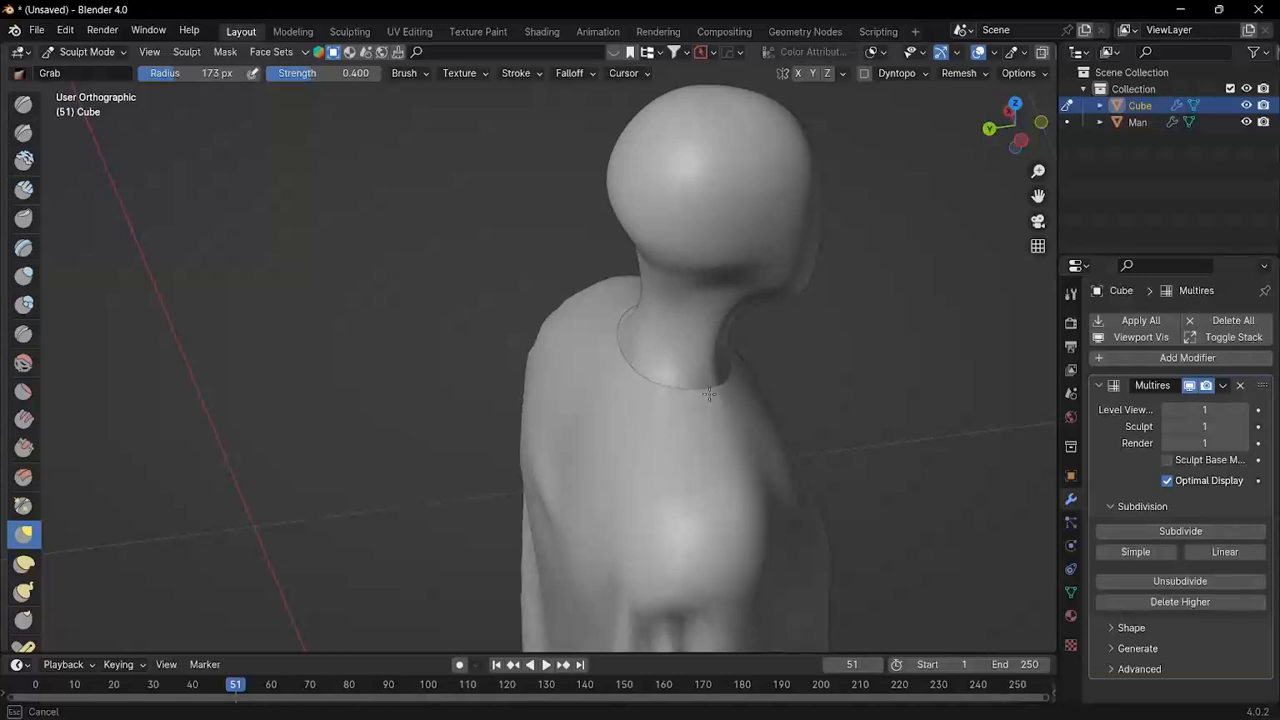
middle_click_drag(708, 393, 500, 334)
scroll(500, 334, "down", 3)
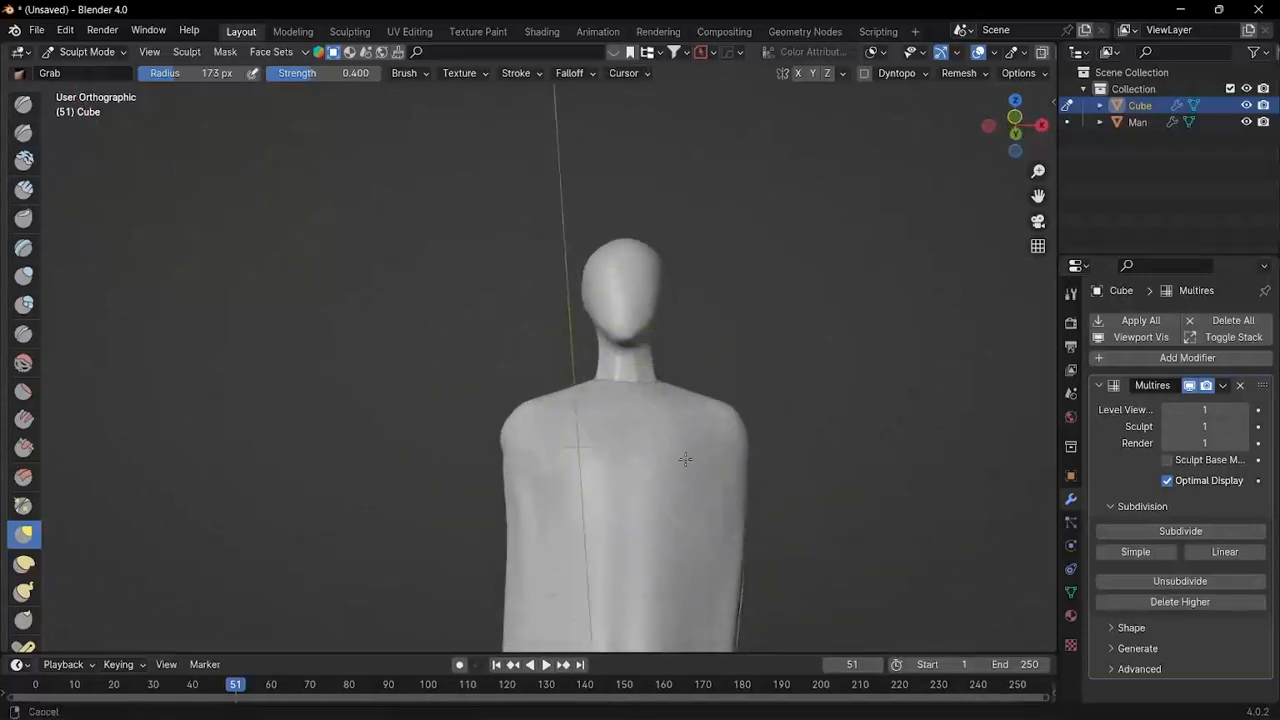
Step: Return to Object Mode and add Cloth physics to the garment
middle_click_drag(685, 459, 600, 157, "shift")
scroll(600, 157, "down", 5)
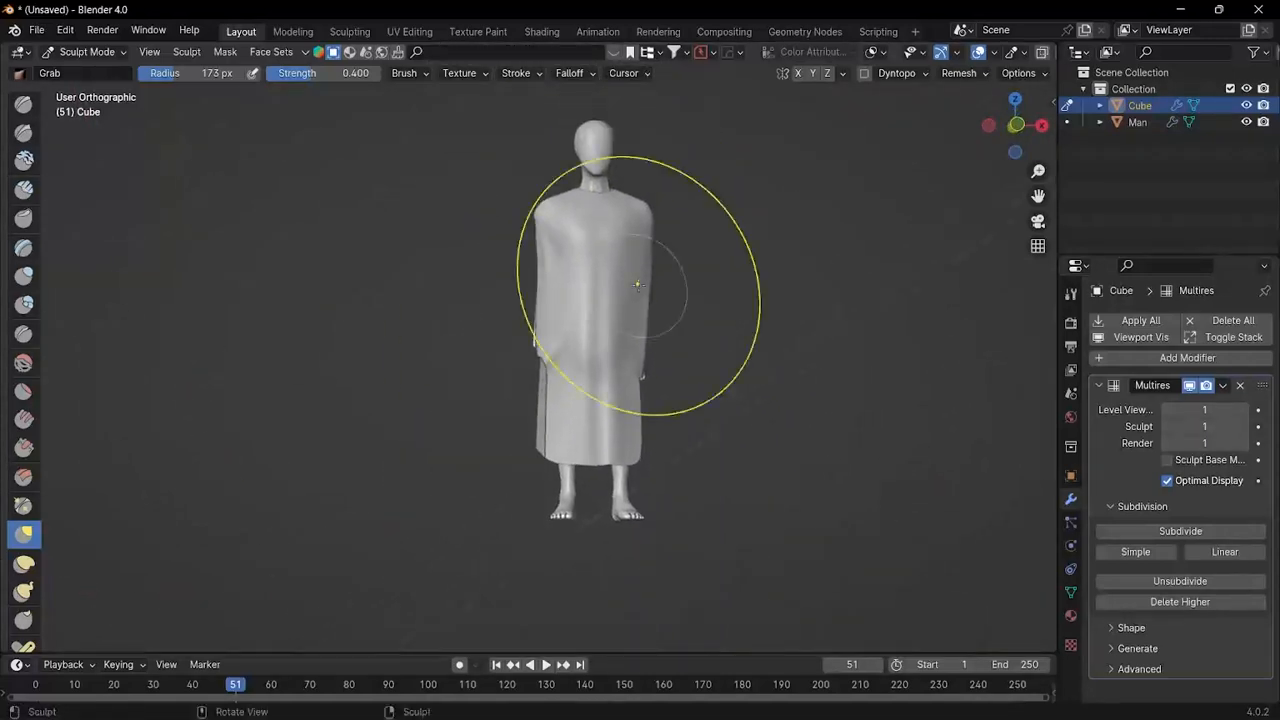
key("ctrl+Tab")
key("4")
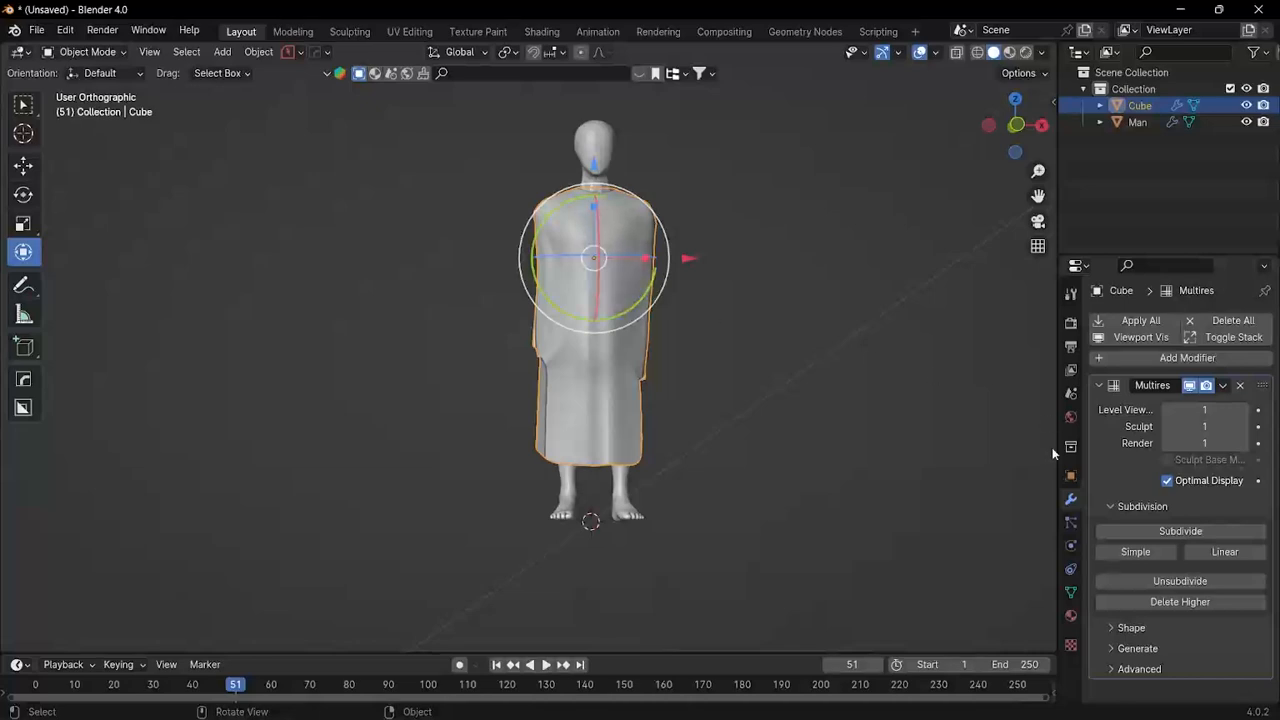
left_click(1071, 545)
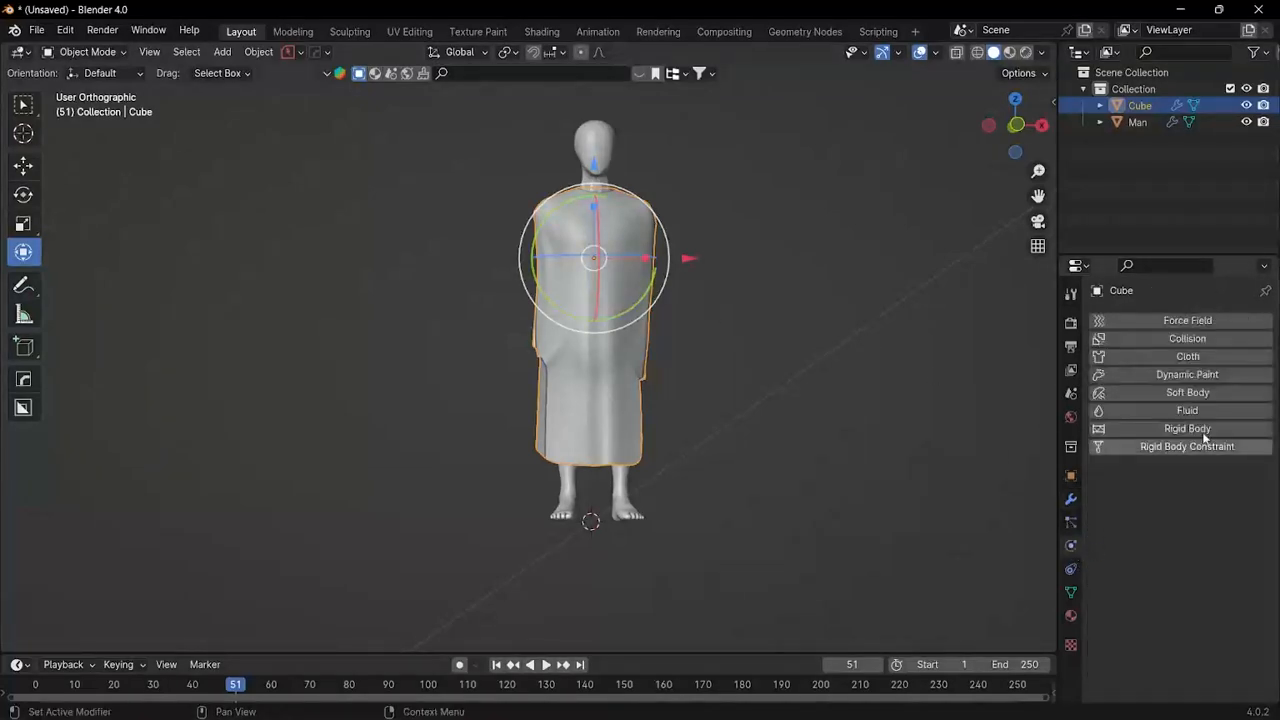
left_click(1208, 357)
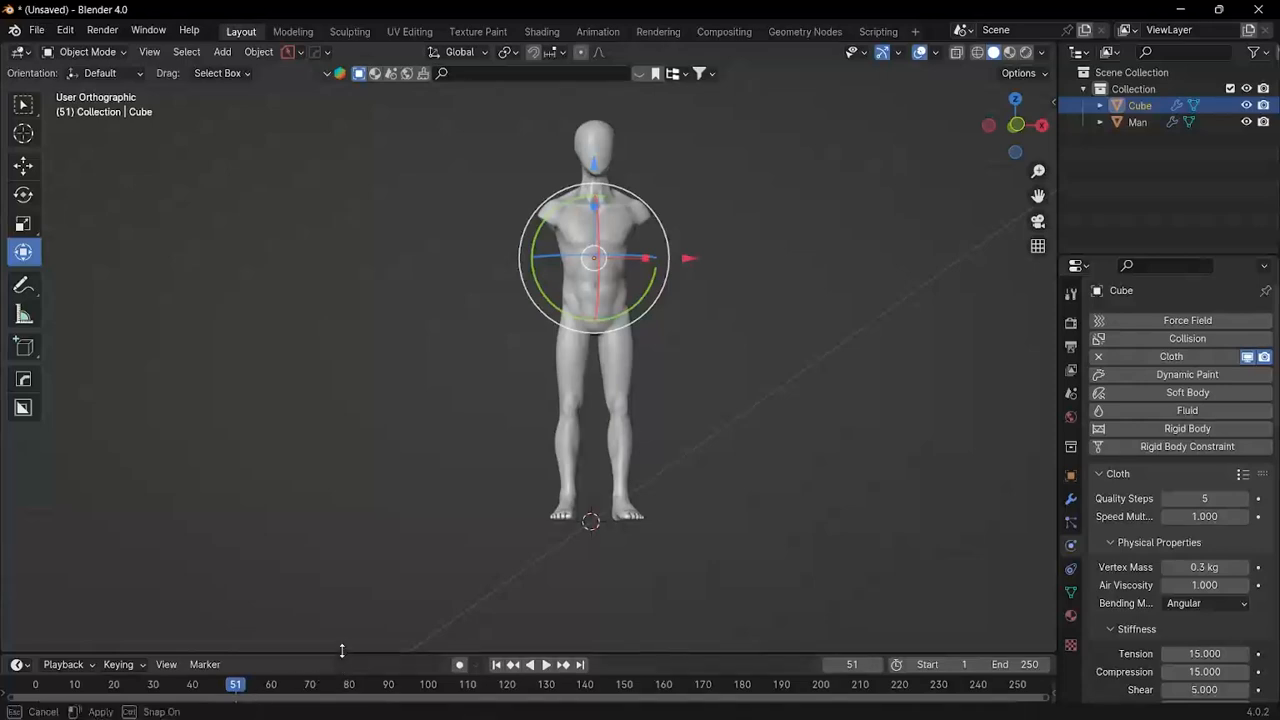
Step: Enlarge the timeline area and set the current frame back to 0
left_click_drag(341, 653, 324, 535)
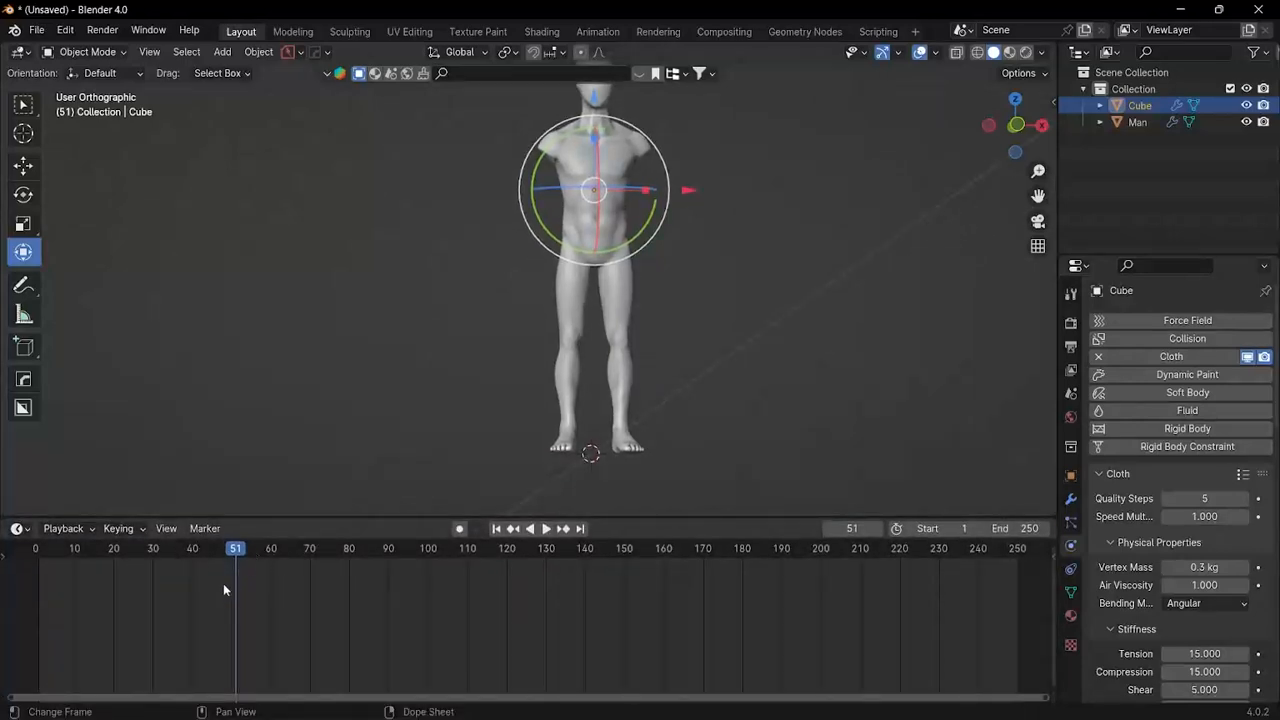
key("ctrl+shift+space")
key("Escape")
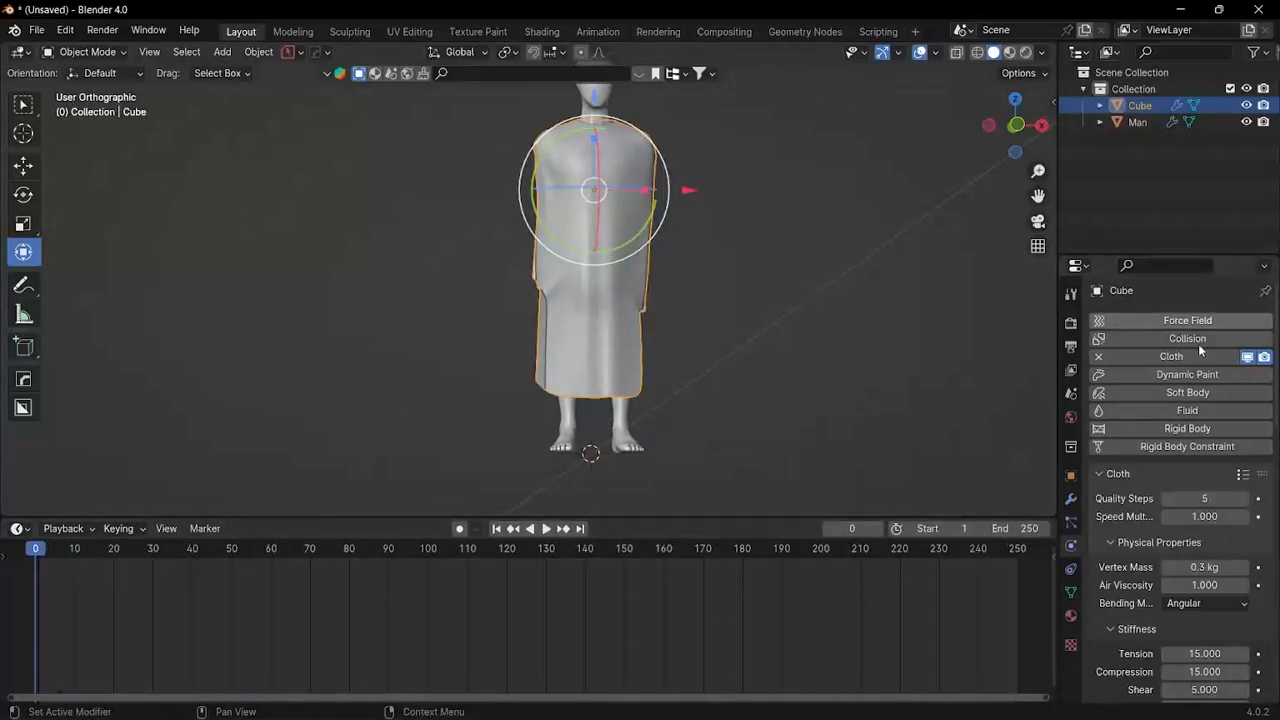
Step: Set the cloth's object collision distance to 0.001 m, keeping the collision quality at 2
scroll(1187, 554, "down", 5)
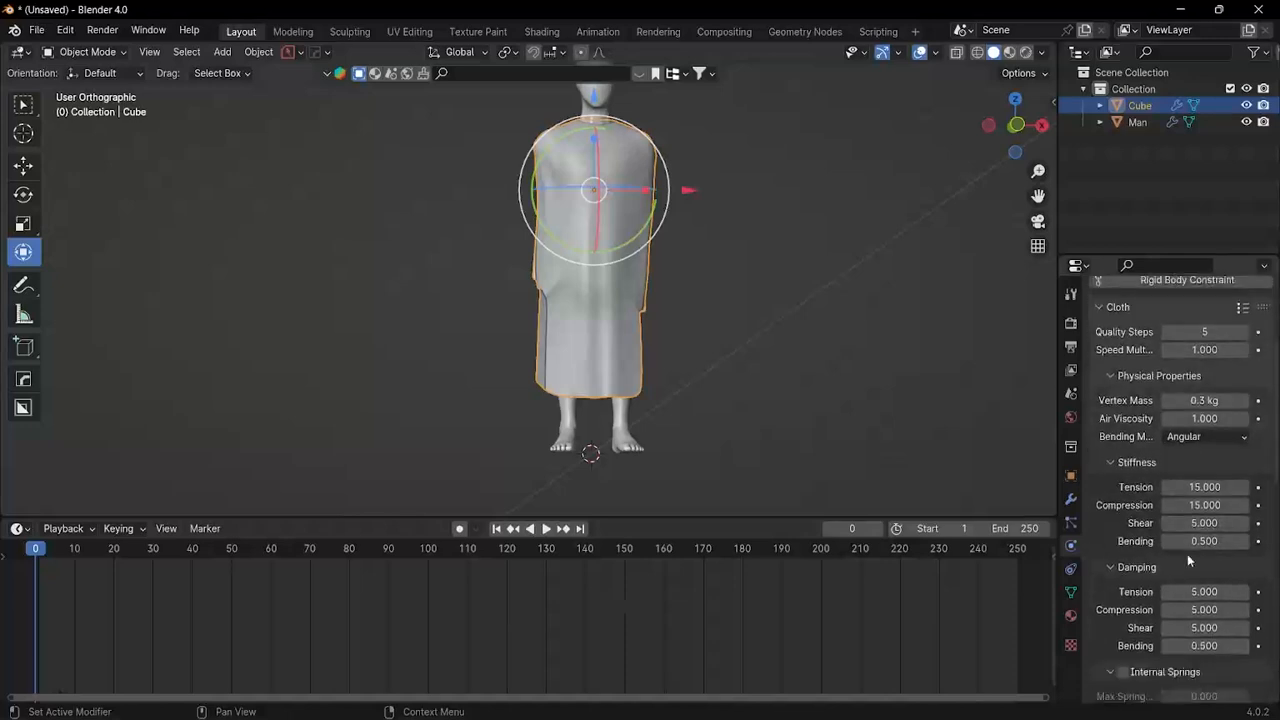
scroll(1187, 554, "down", 20)
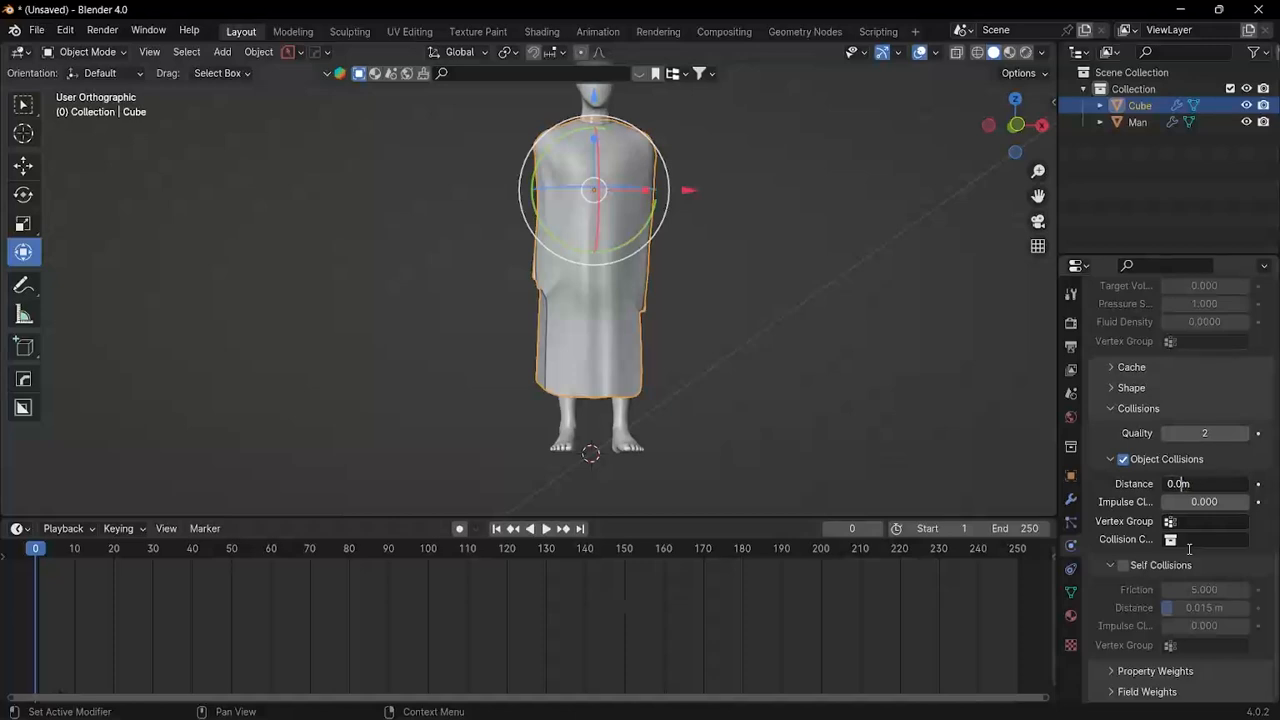
key("Return")
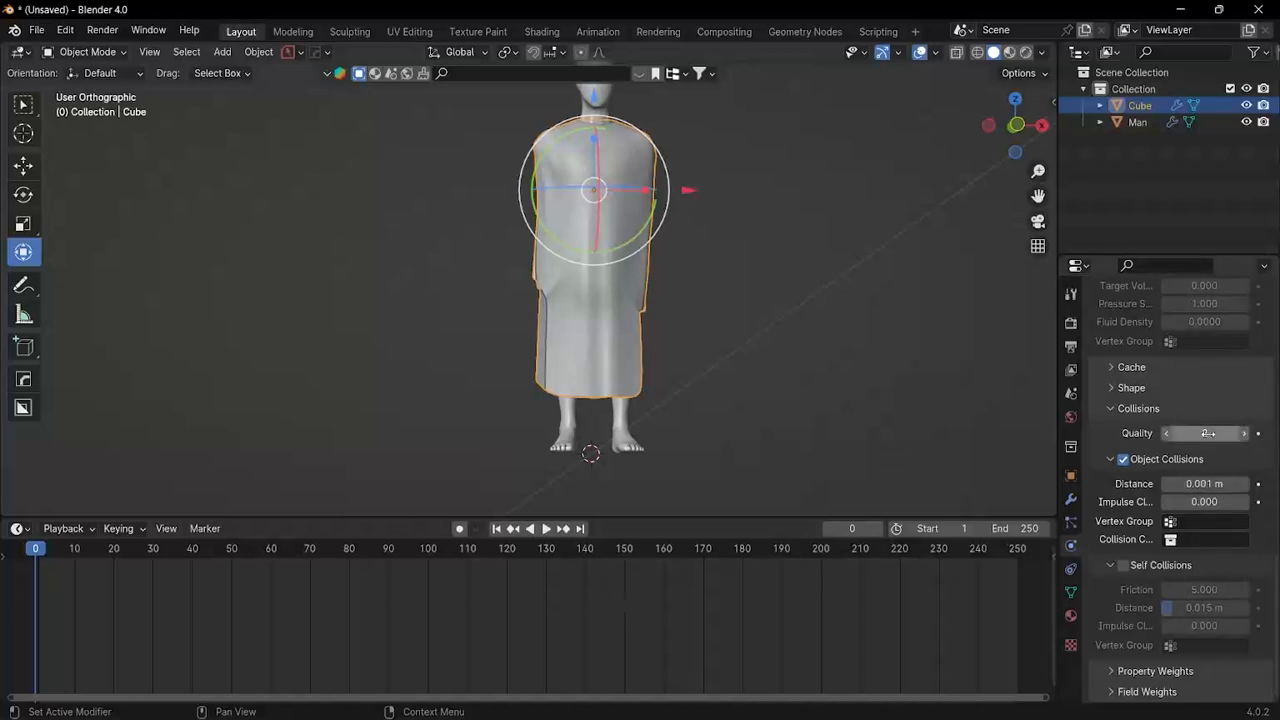
left_click(1256, 450)
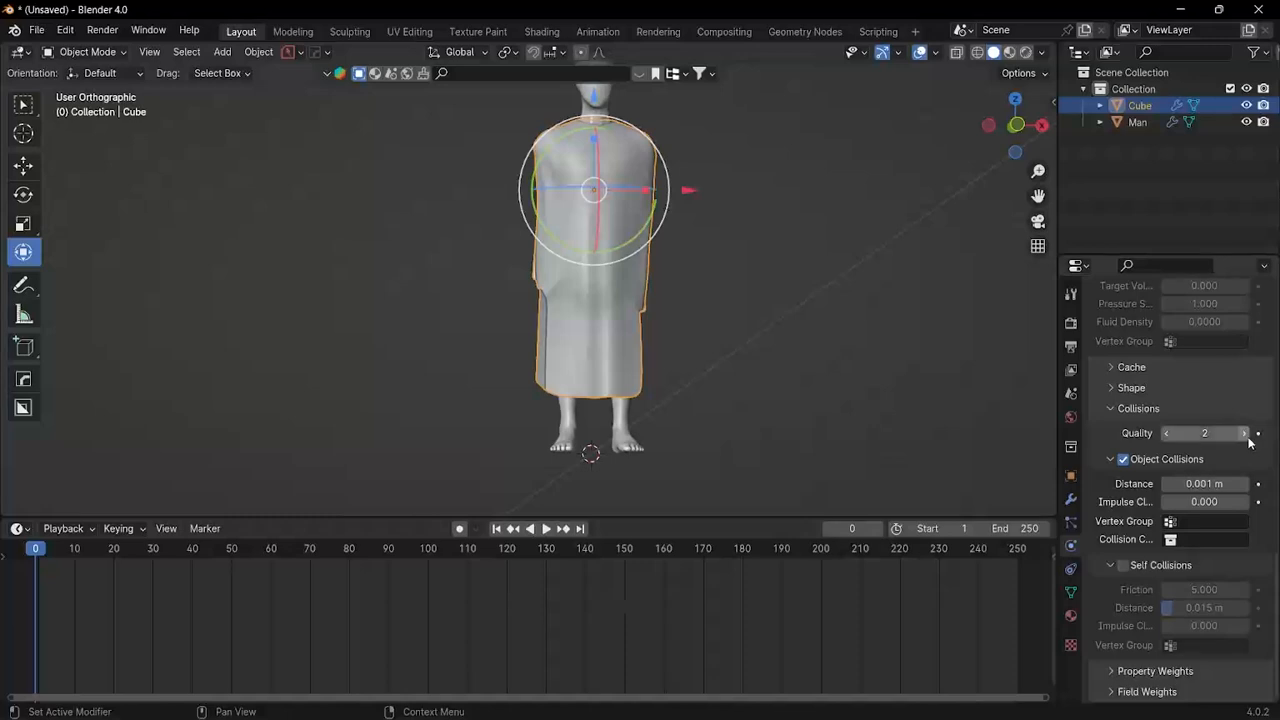
Step: Set the cloth's vertex mass to 0.2 kg and its quality steps to 7
scroll(1220, 380, "up", 20)
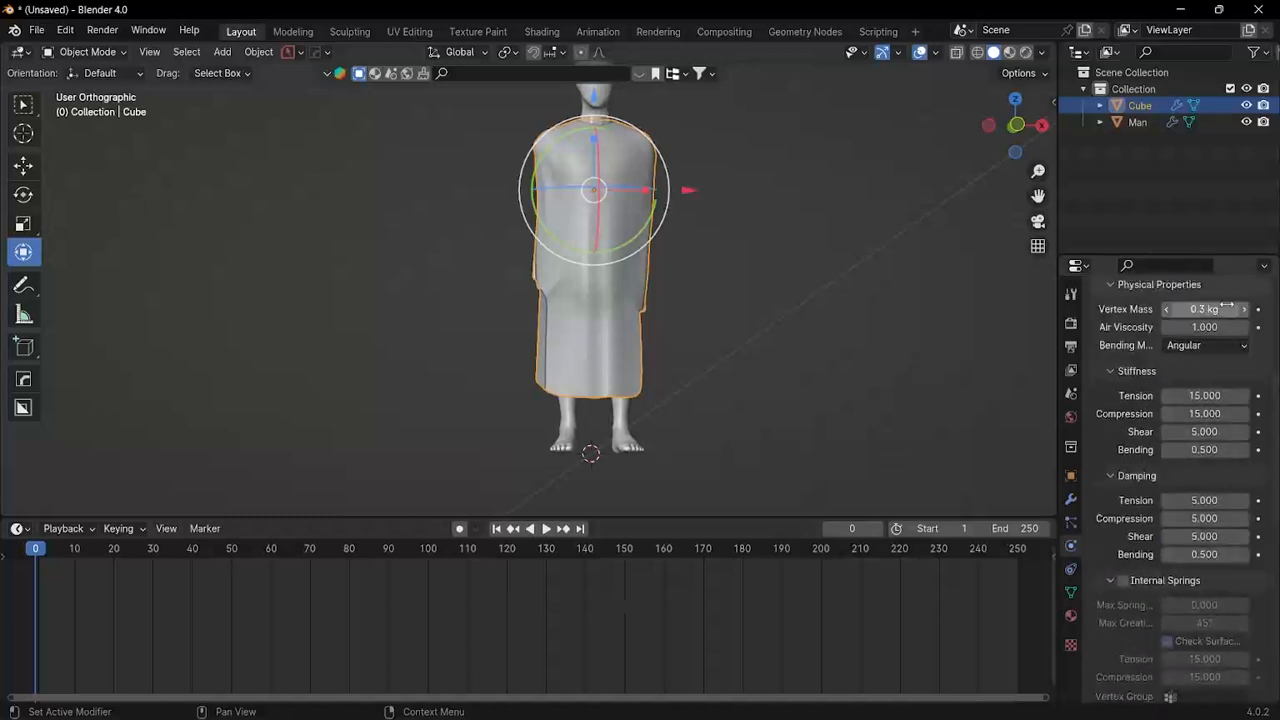
scroll(1231, 300, "down", 3)
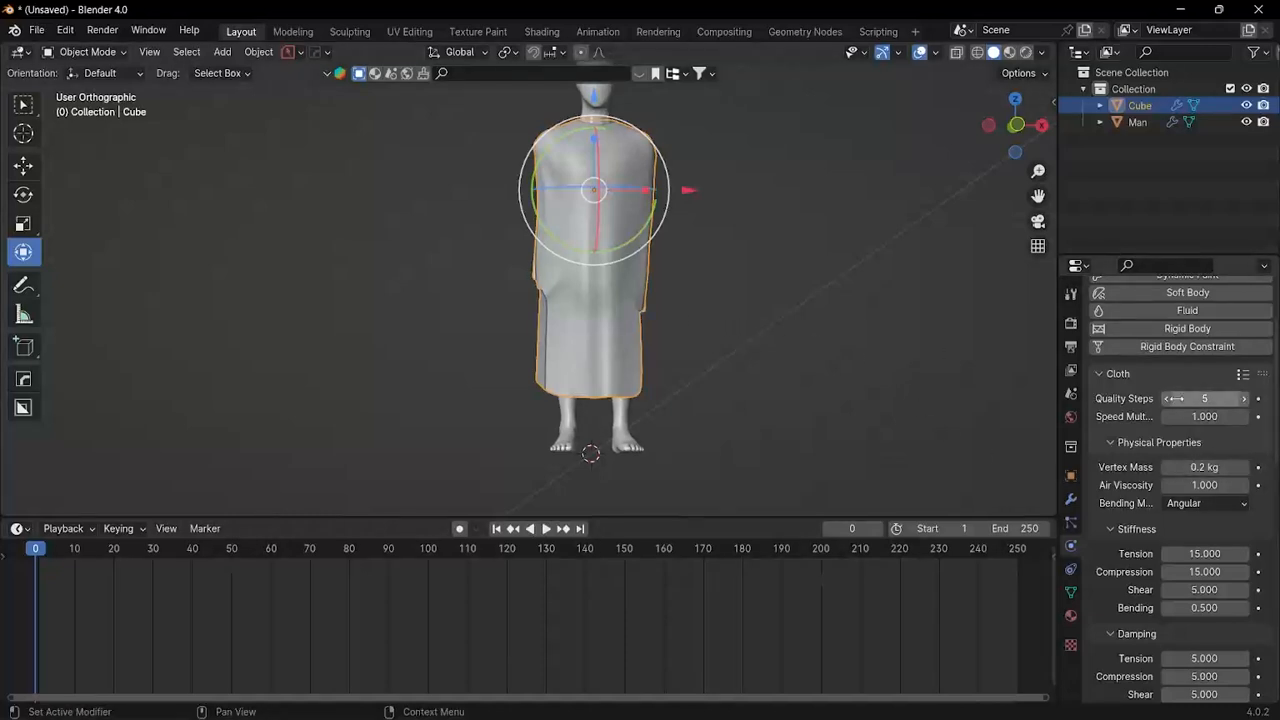
left_click(1245, 399)
left_click(1245, 399)
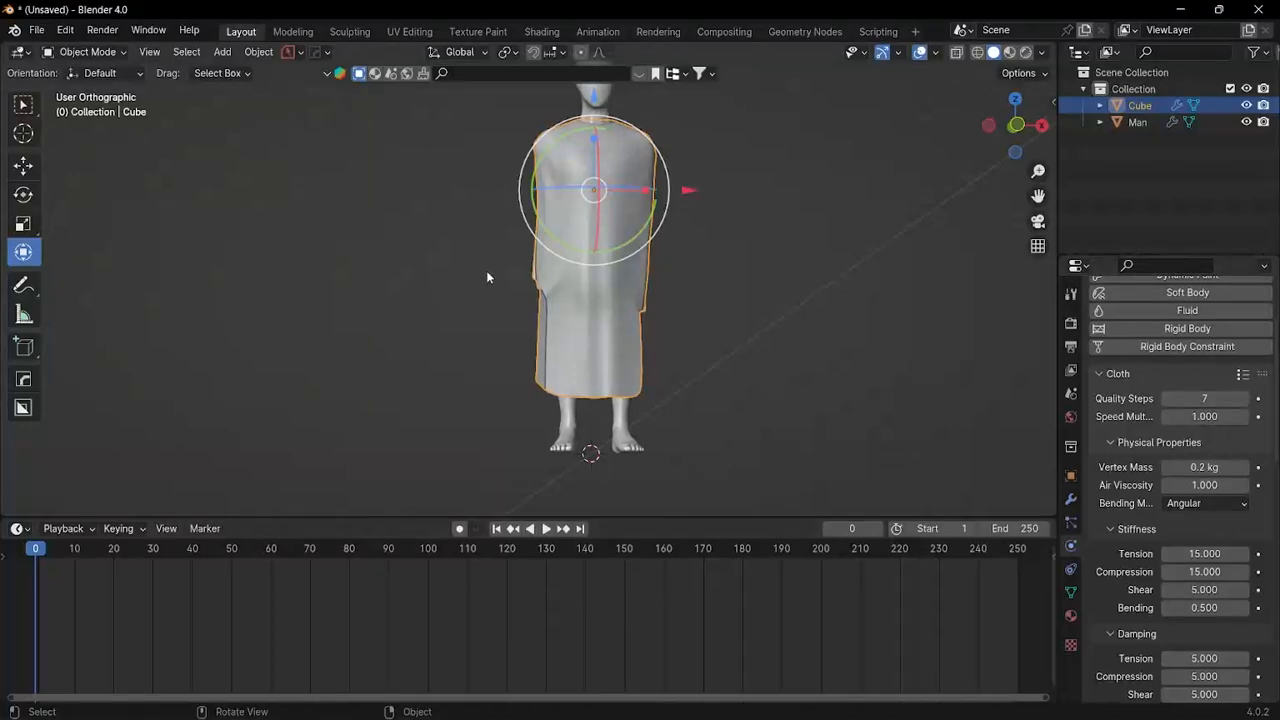
Step: Run the cloth simulation on the garment and stop it at frame 47
key("space")
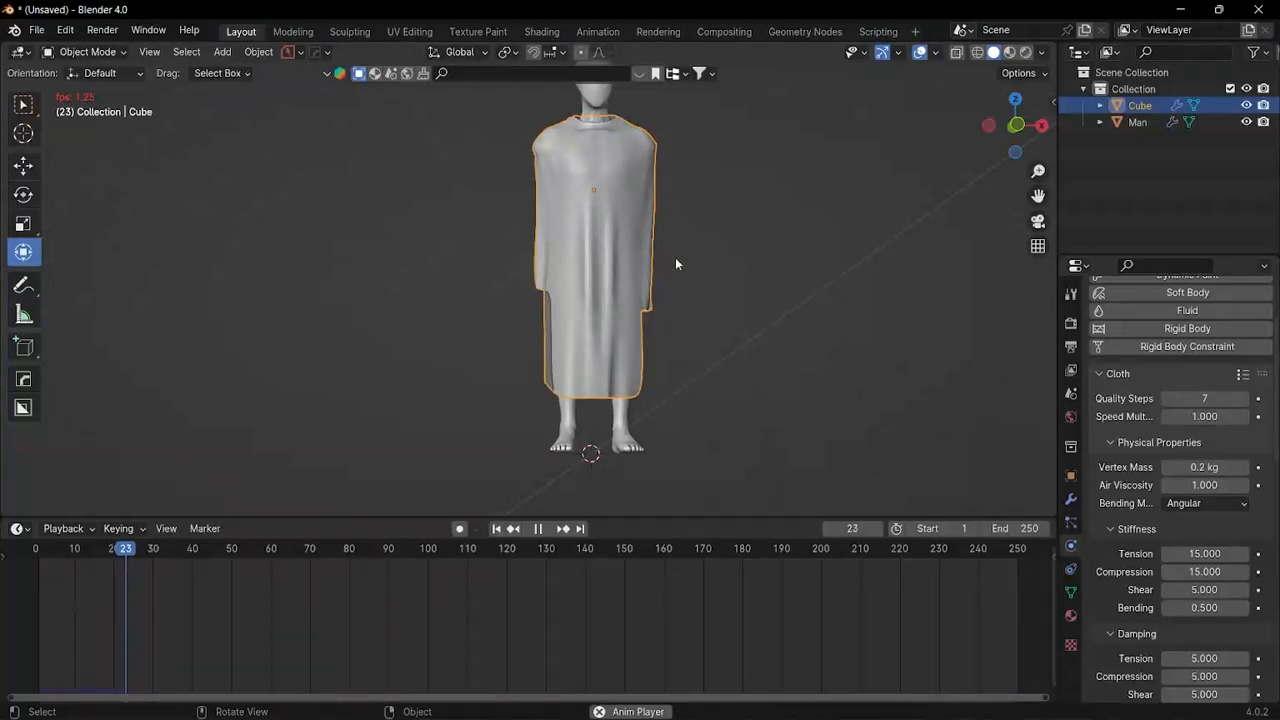
middle_click_drag(572, 257, 361, 288)
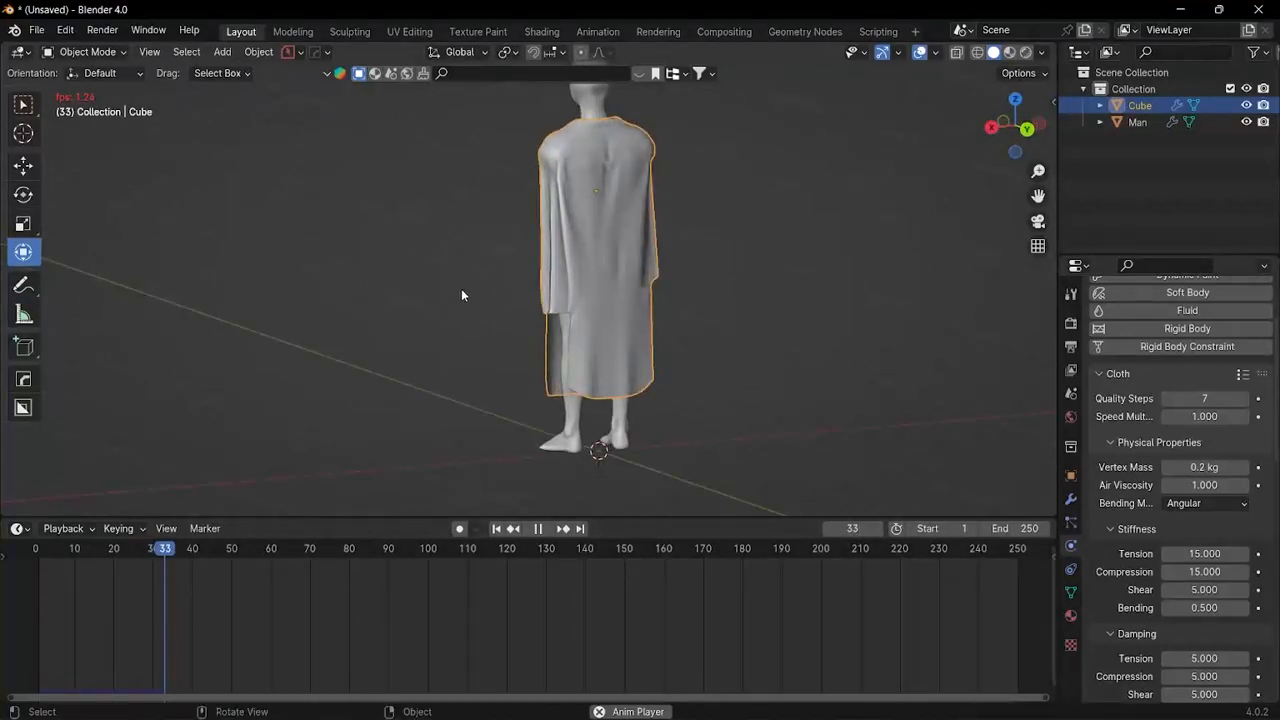
middle_click_drag(486, 300, 677, 250)
key("space")
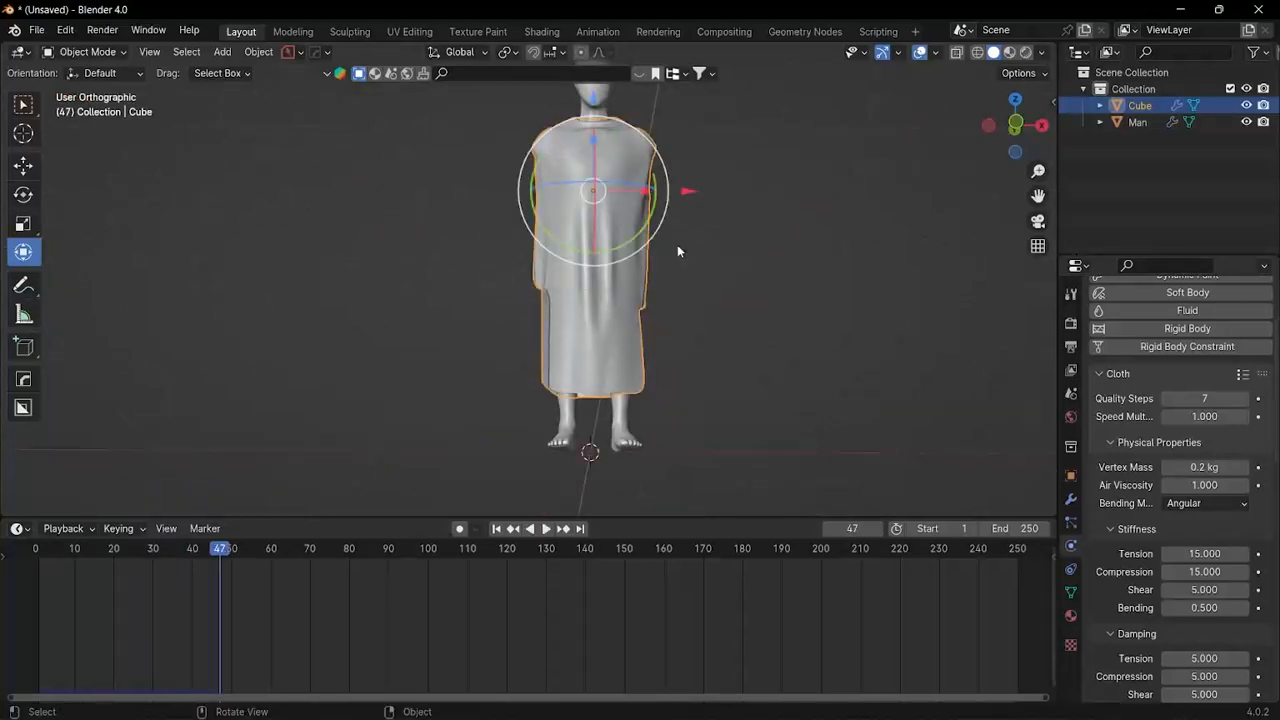
Step: Apply the garment's Cloth modifier and return the timeline to frame 0
left_click(1071, 498)
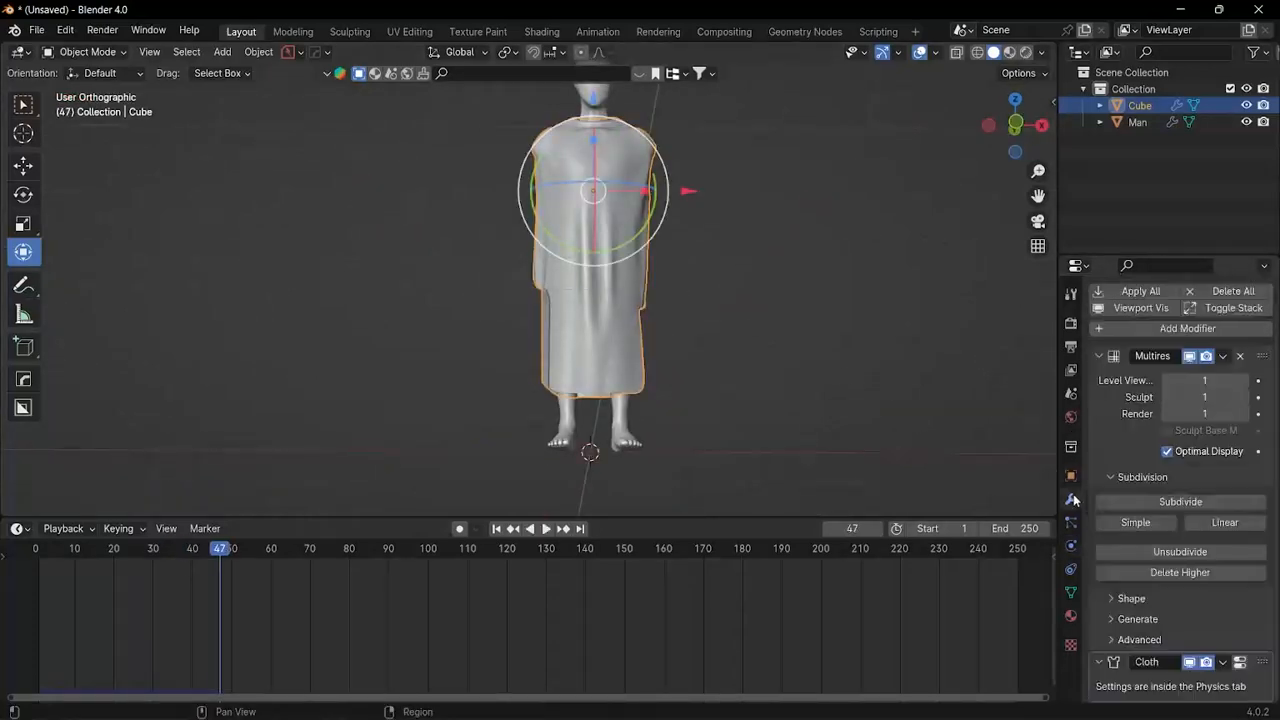
left_click(1222, 662)
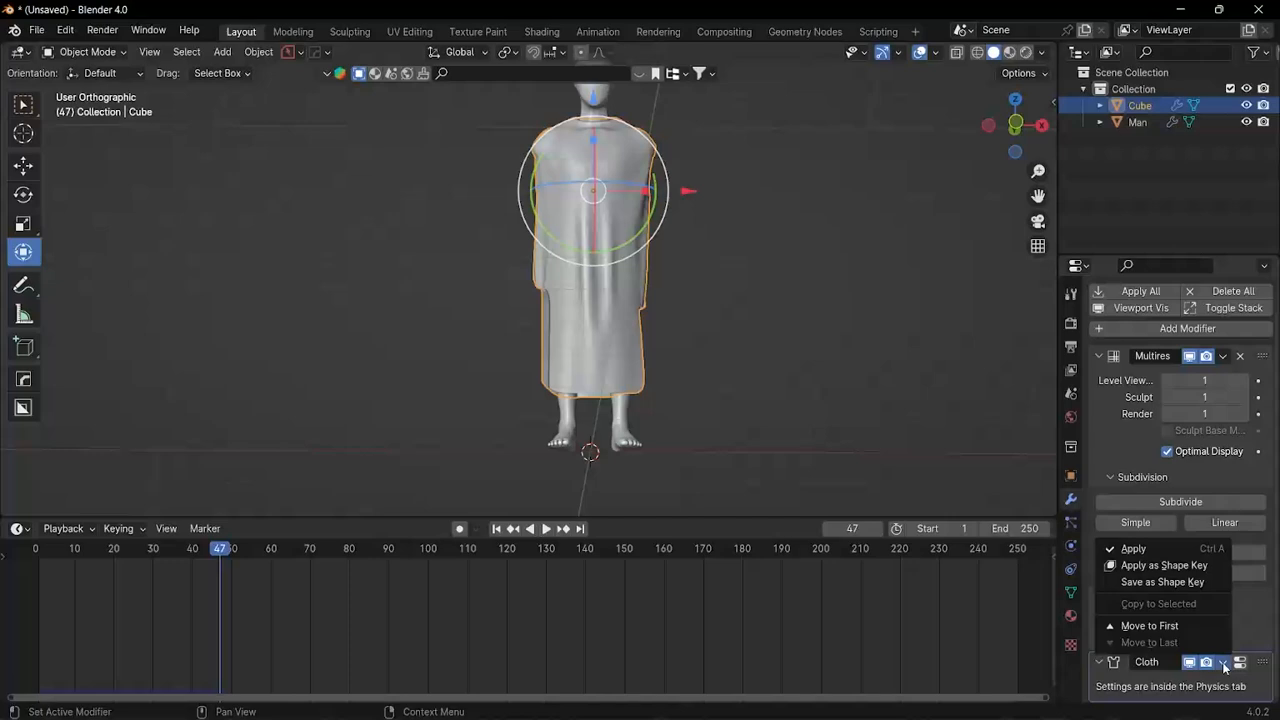
left_click(1162, 550)
left_click_drag(214, 553, 30, 565)
Step: Switch the garment to Sculpt Mode and adjust its shoulder area with the Grab brush at strength 0.400
scroll(761, 343, "up", 3)
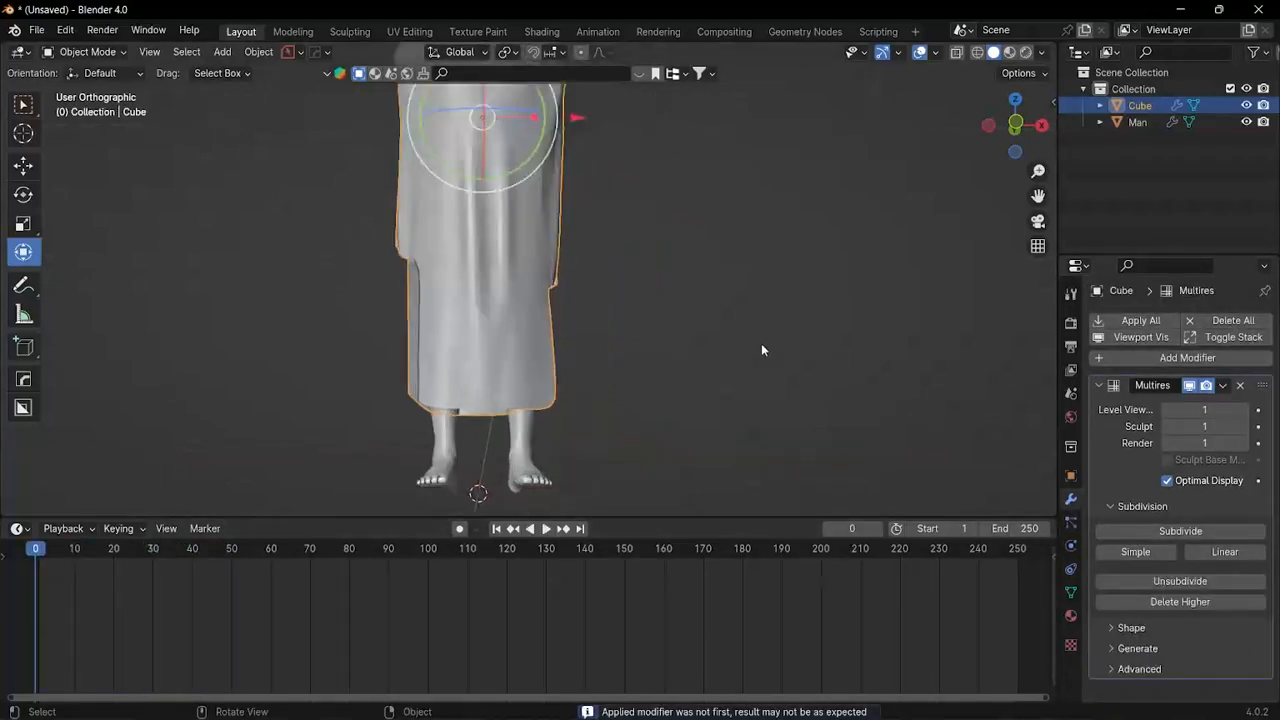
scroll(606, 399, "down", 2)
scroll(586, 326, "up", 3)
middle_click_drag(586, 326, 494, 349)
key("ctrl+Tab")
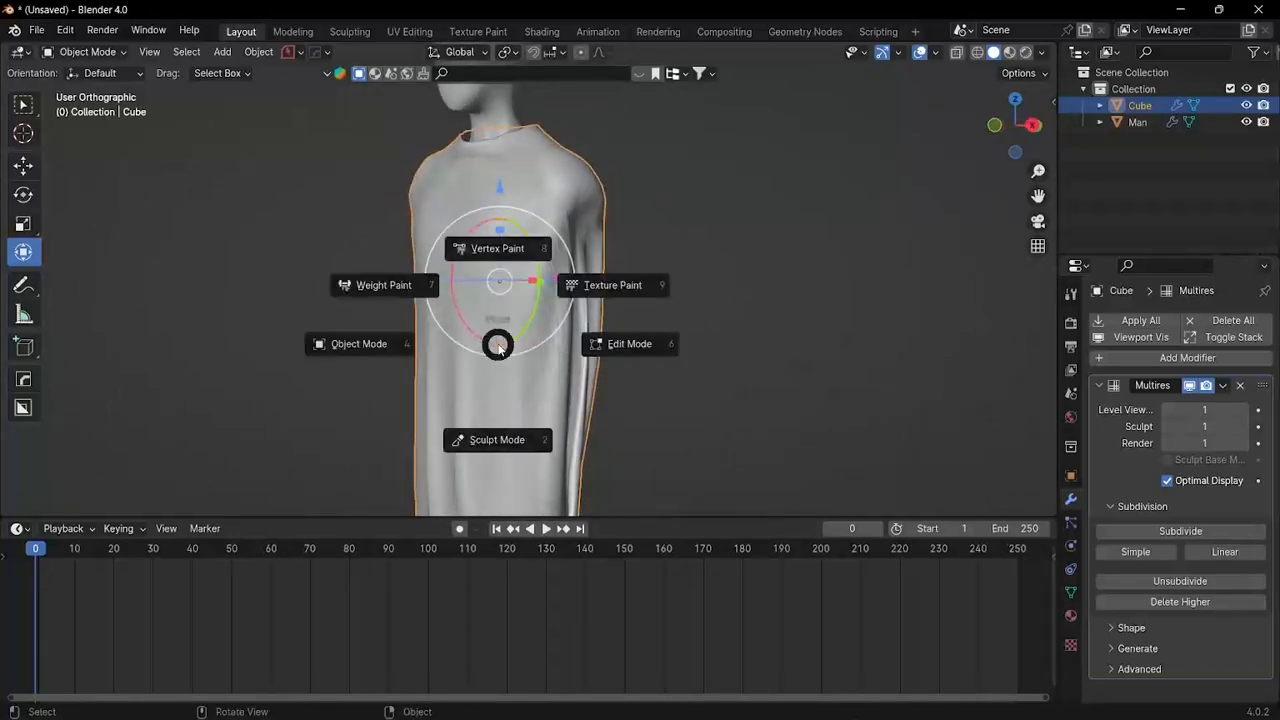
key("Escape")
key("ctrl+Tab")
mouse_move(611, 229)
left_mouse_down()
mouse_move(606, 250)
mouse_move(619, 243)
mouse_move(621, 266)
left_mouse_up()
scroll(621, 266, "down", 2)
middle_click_drag(630, 270, 724, 288)
scroll(434, 312, "up", 4)
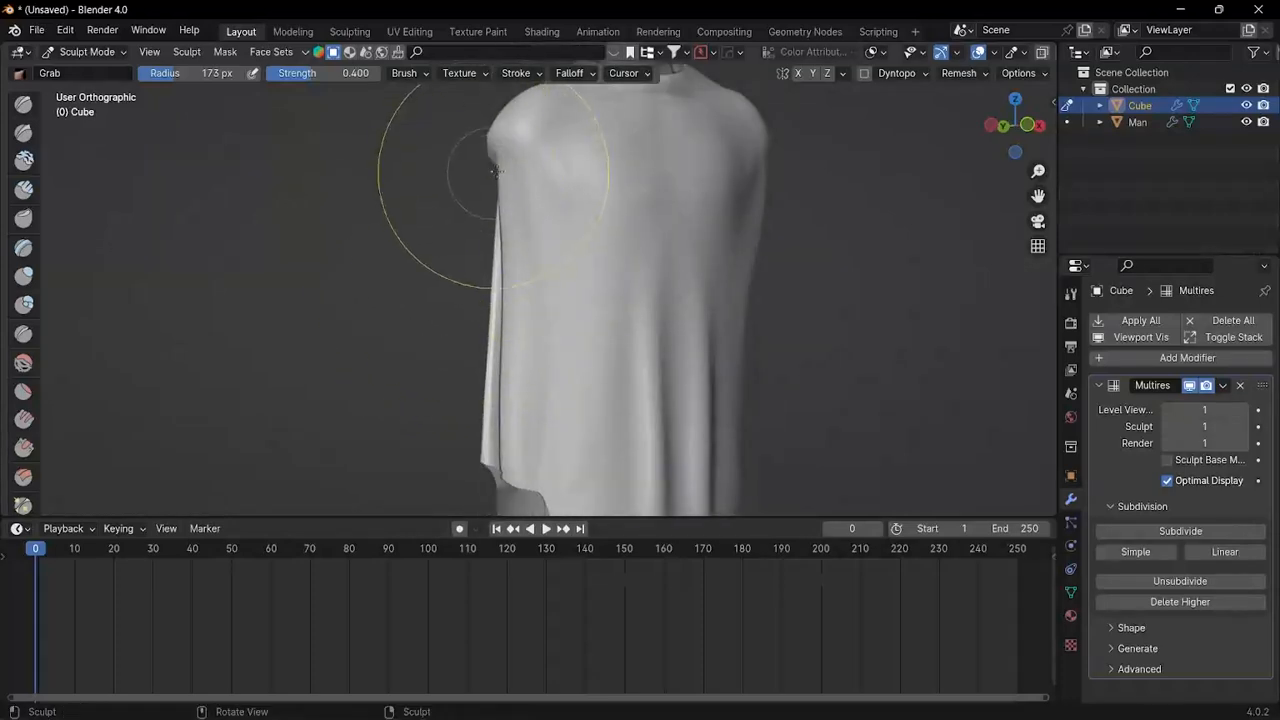
left_click_drag(457, 166, 448, 170)
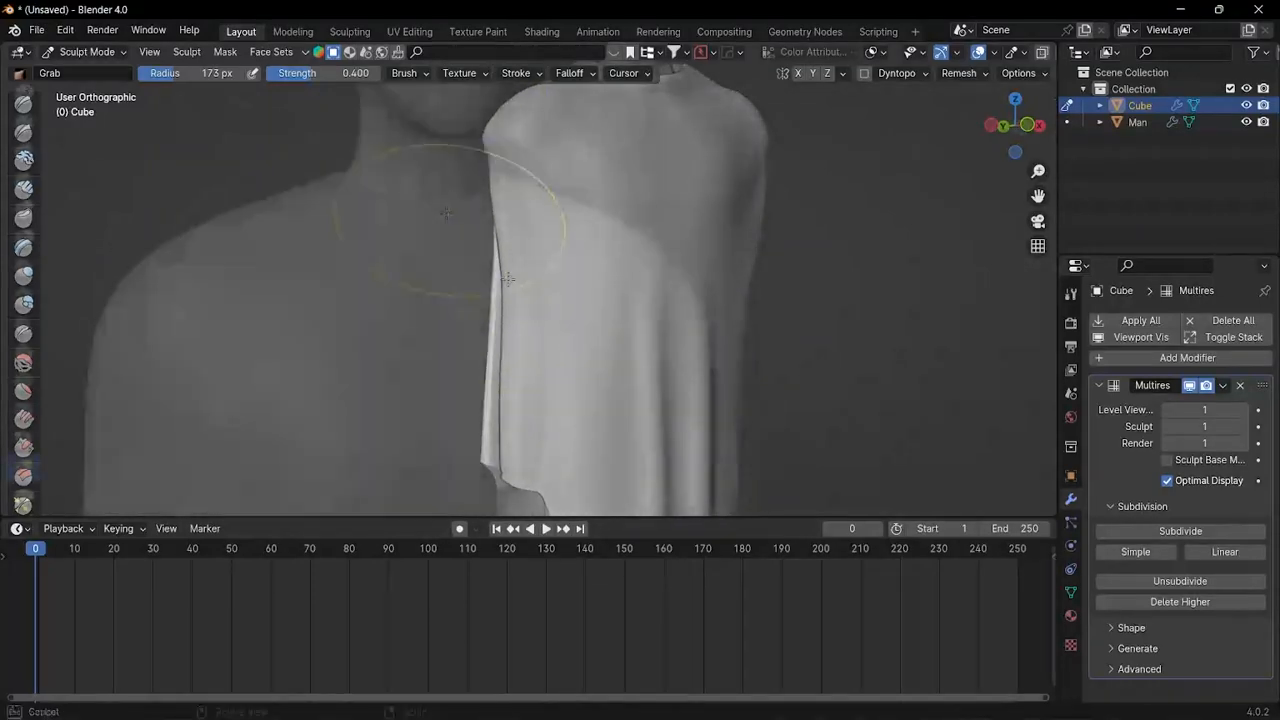
Step: Reshape the garment's front neckline around the neck with the Grab brush at a 153 px radius
left_click_drag(436, 200, 443, 234)
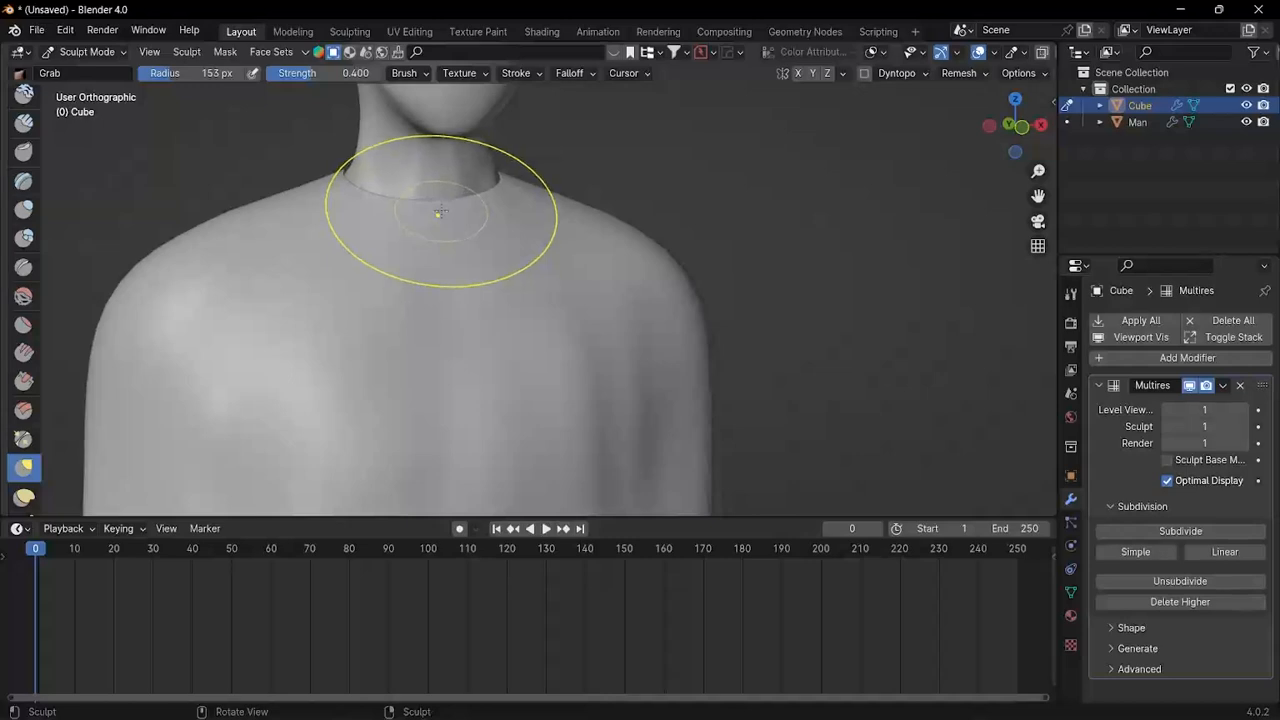
mouse_move(445, 240)
middle_mouse_down()
mouse_move(494, 263)
mouse_move(526, 258)
middle_mouse_up()
left_click_drag(449, 213, 460, 229)
mouse_move(460, 229)
middle_mouse_down()
mouse_move(354, 249)
mouse_move(334, 240)
mouse_move(430, 257)
middle_mouse_up()
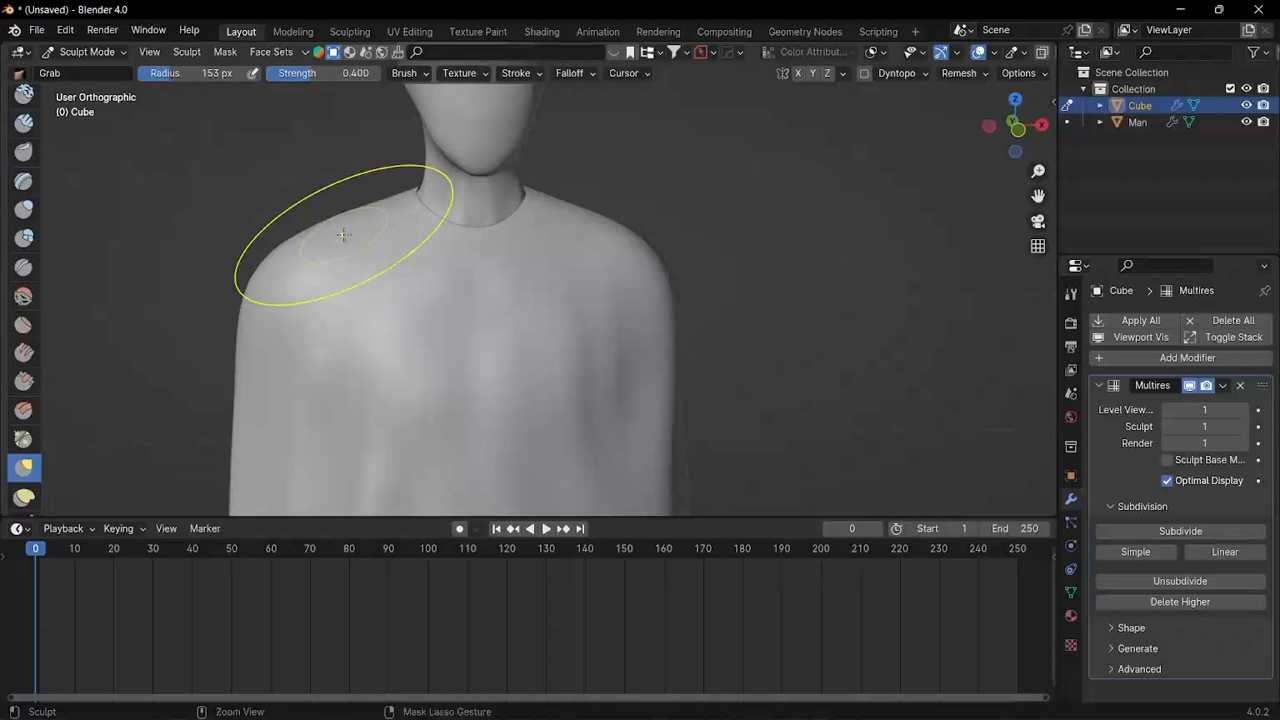
Step: Return the garment to Object Mode and apply its Multires modifier
key("ctrl+Tab")
key("e")
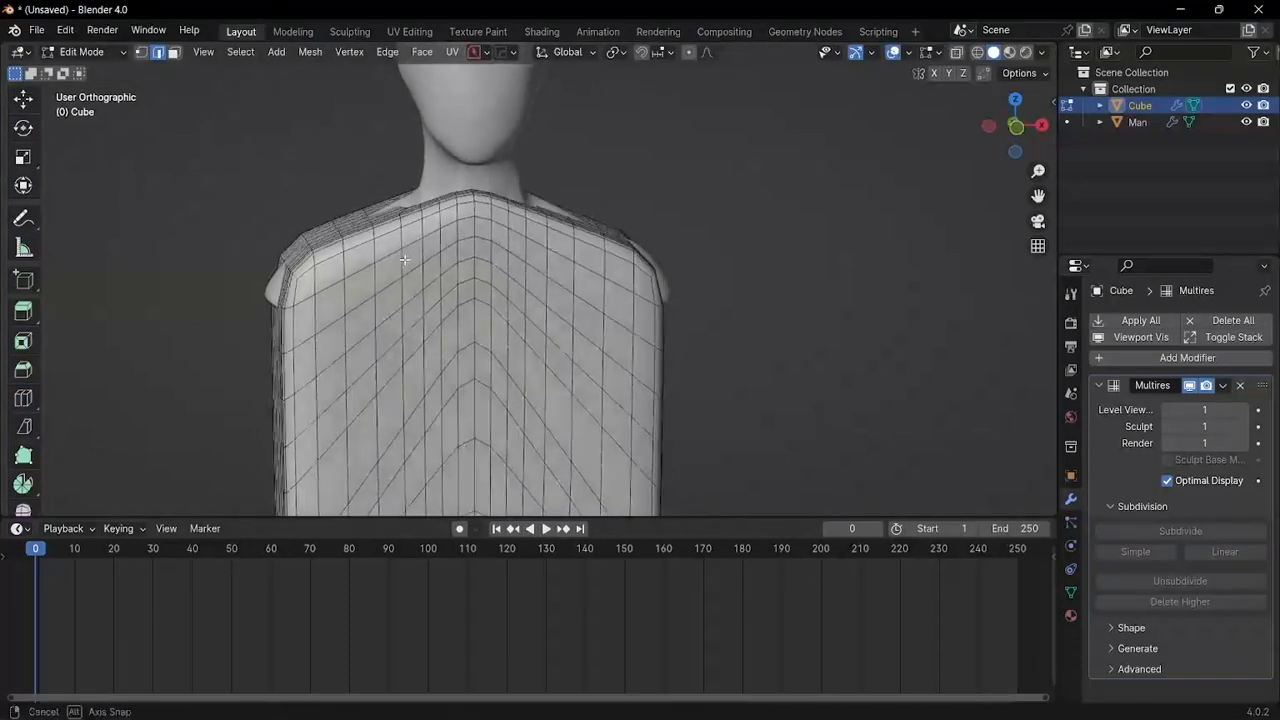
left_click(100, 52)
left_click(109, 74)
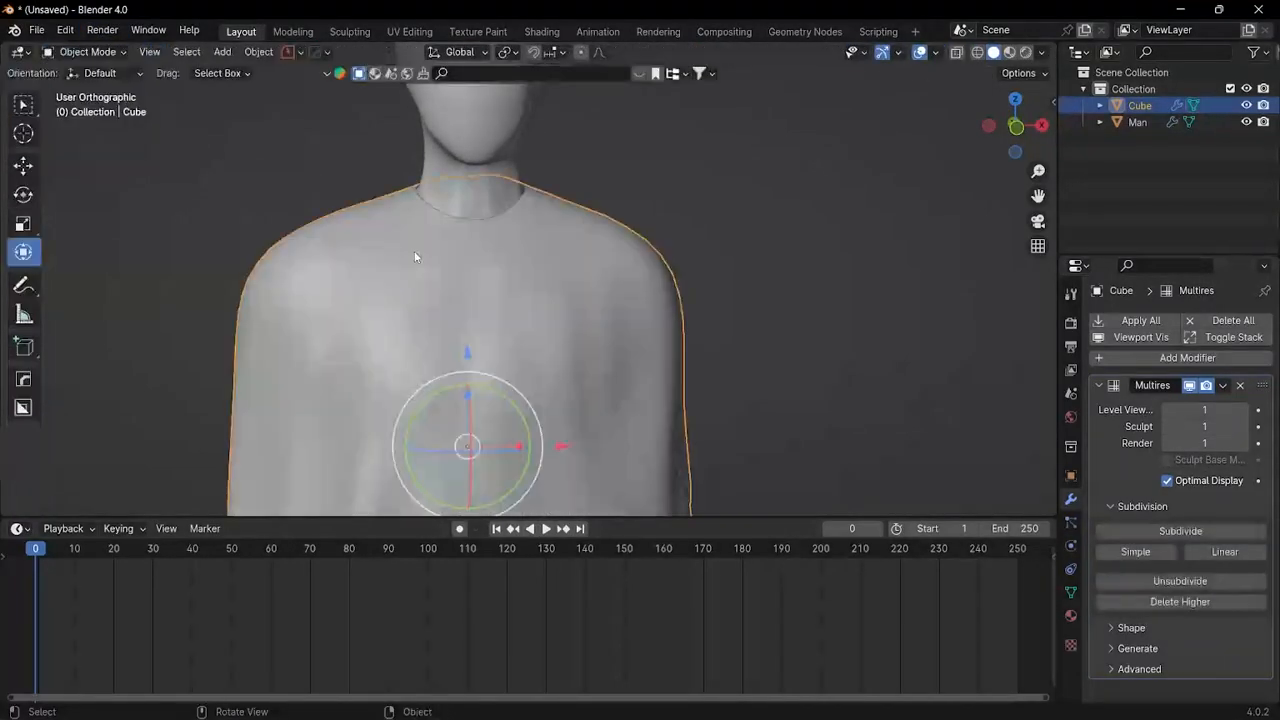
scroll(563, 273, "down", 2)
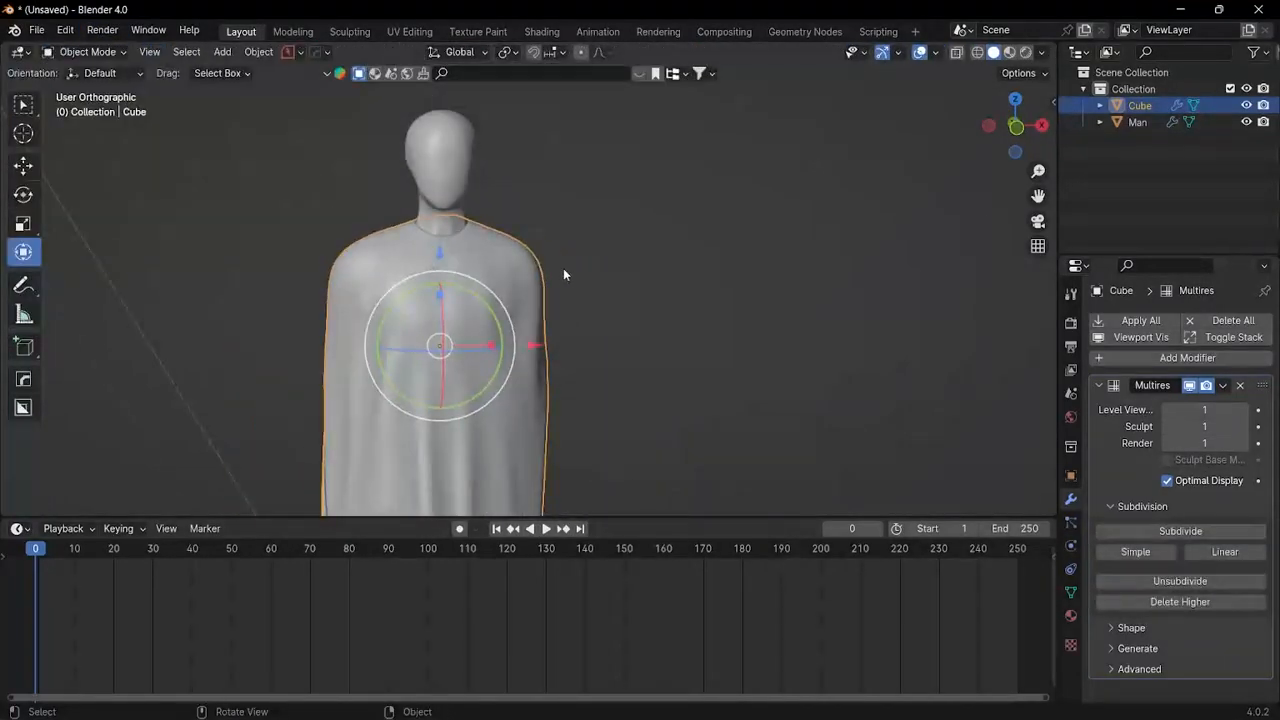
left_click(1222, 386)
left_click(1189, 404)
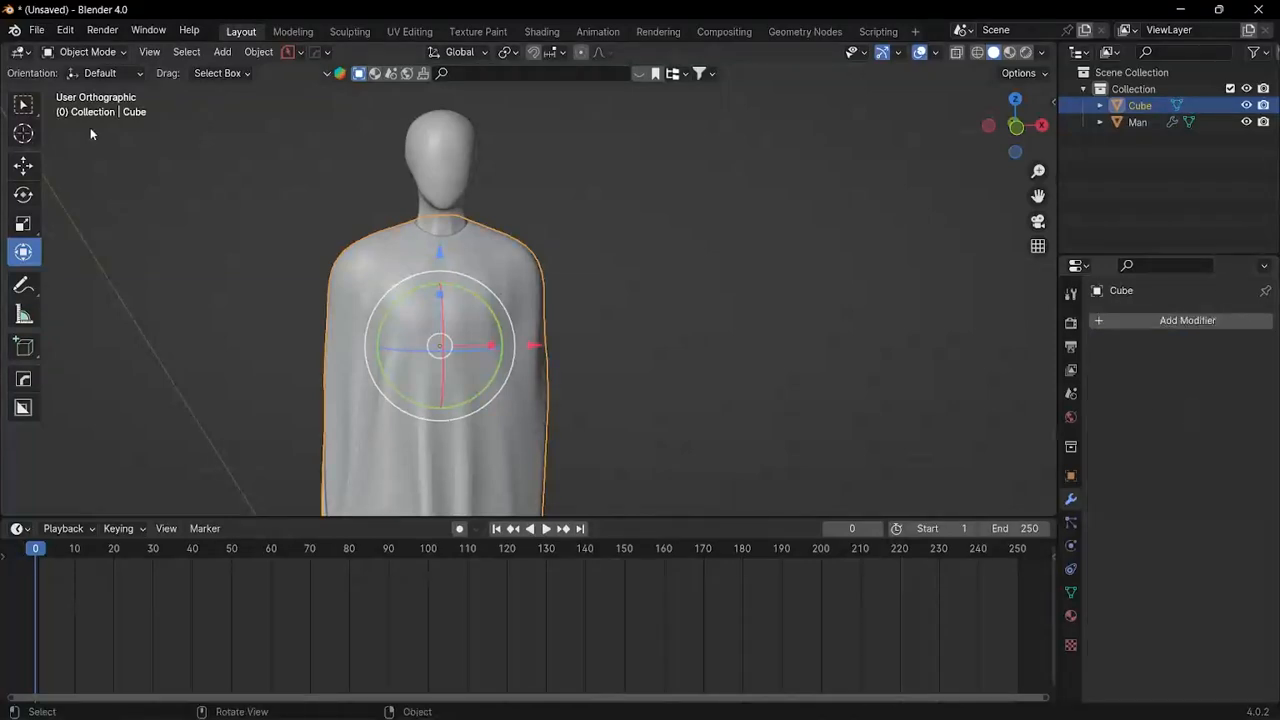
Step: Open the garment's mesh in Edit Mode to work on the front below the neckline
scroll(429, 320, "up", 4)
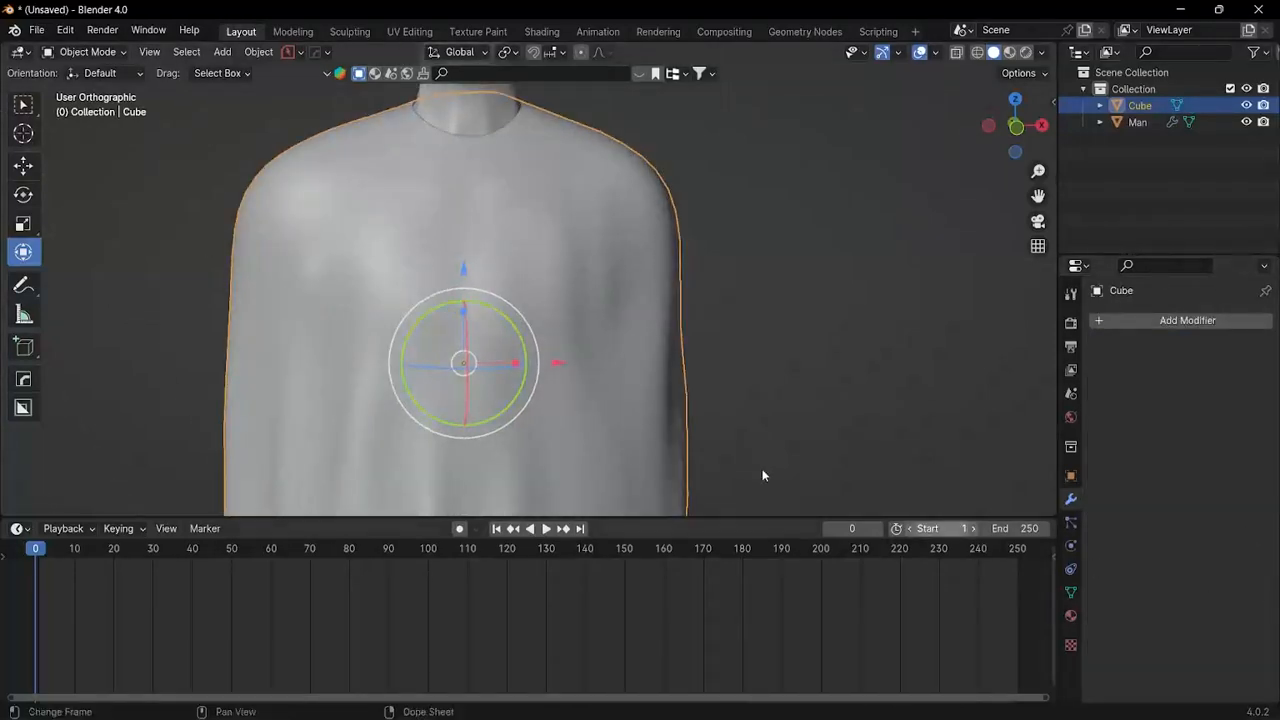
key("ctrl+Tab")
key("Tab")
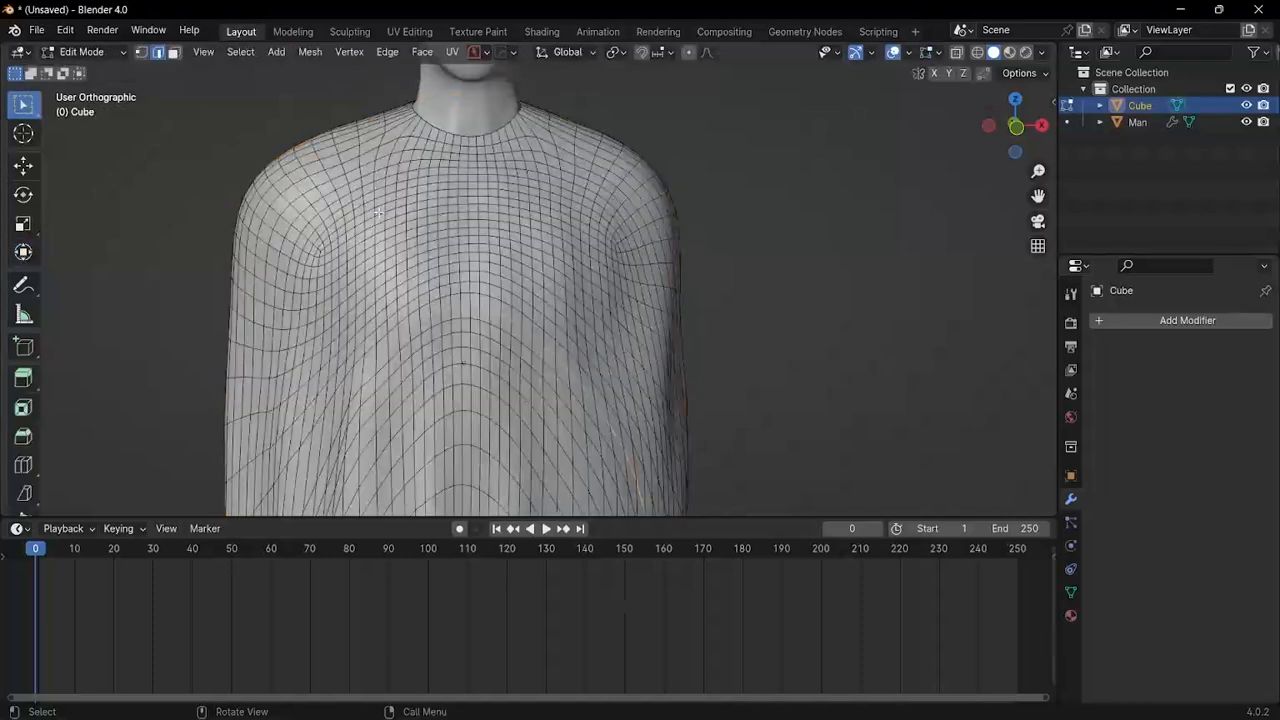
scroll(471, 196, "up", 5)
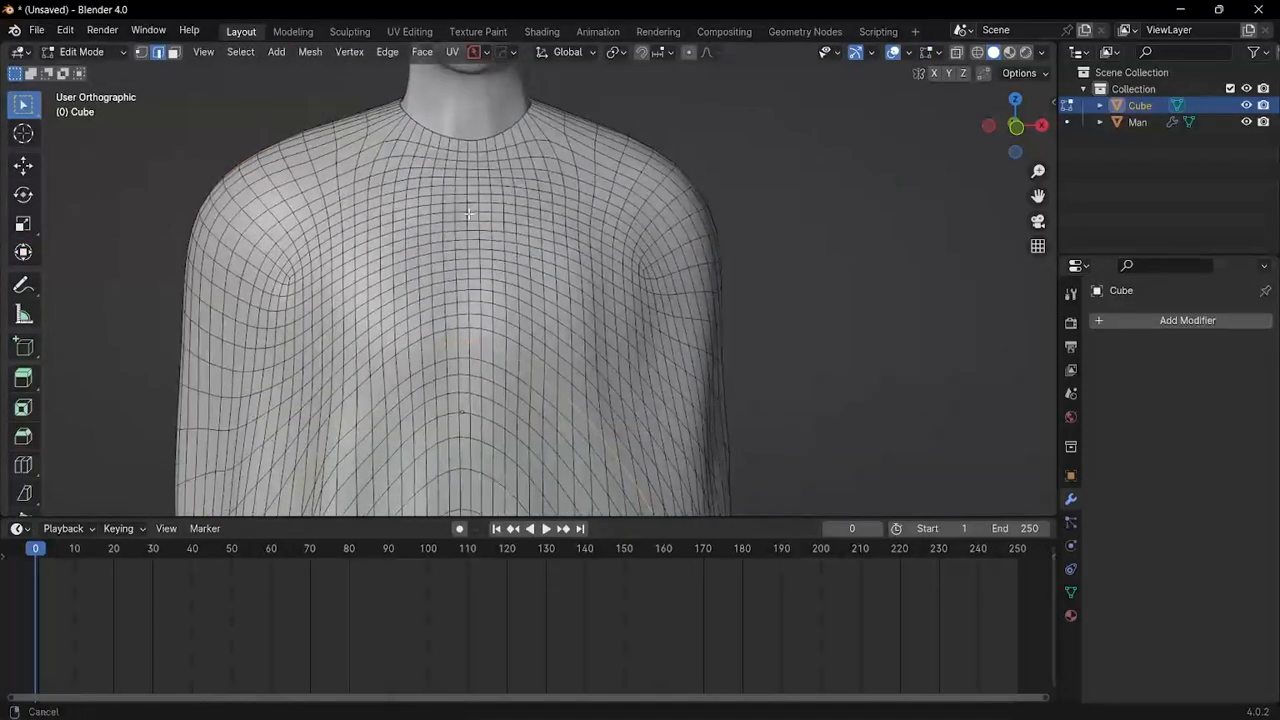
middle_click_drag(591, 154, 471, 150)
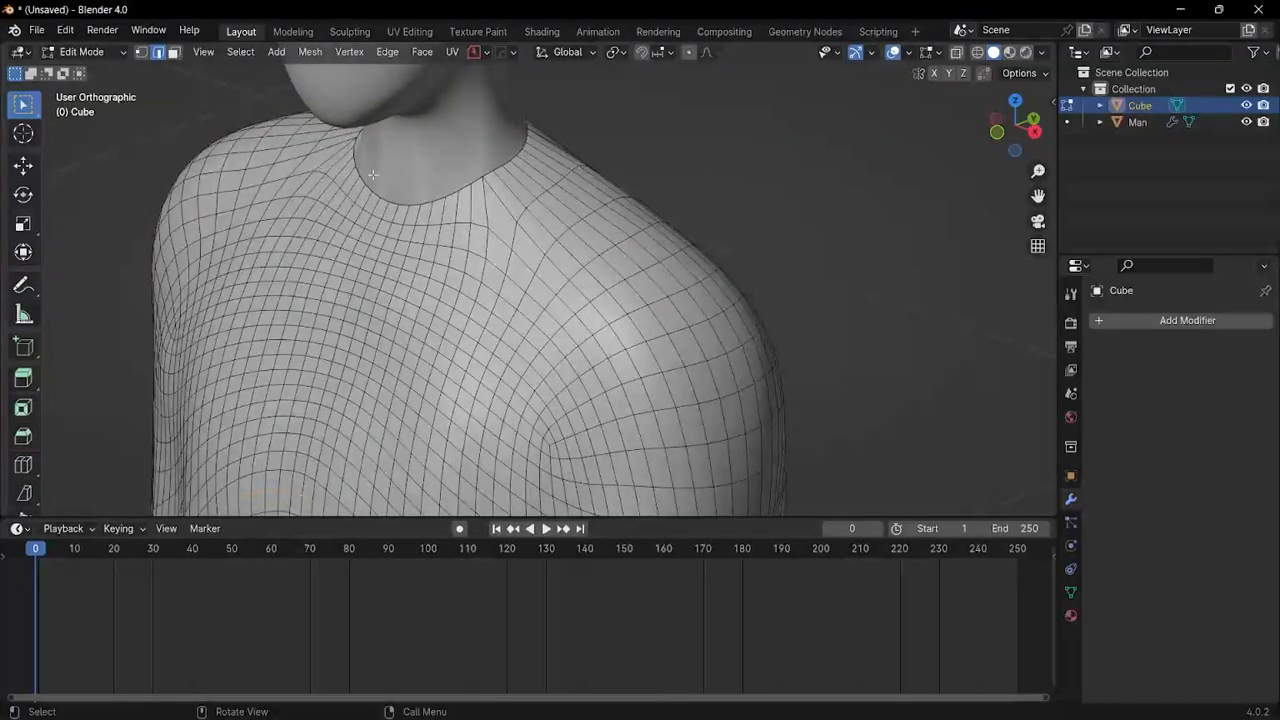
scroll(418, 210, "down", 3)
middle_click_drag(418, 210, 528, 165)
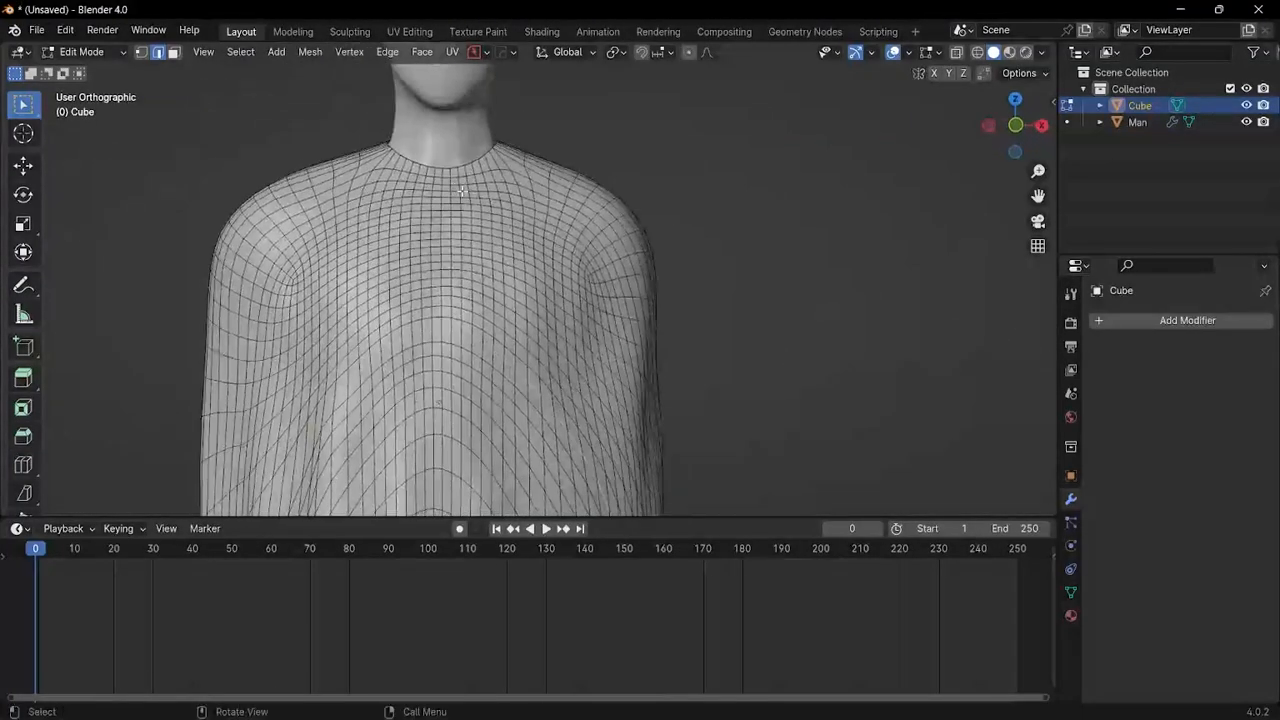
scroll(436, 148, "up", 3)
scroll(427, 342, "down", 2)
middle_click_drag(430, 330, 440, 272, "shift")
scroll(440, 272, "up", 1)
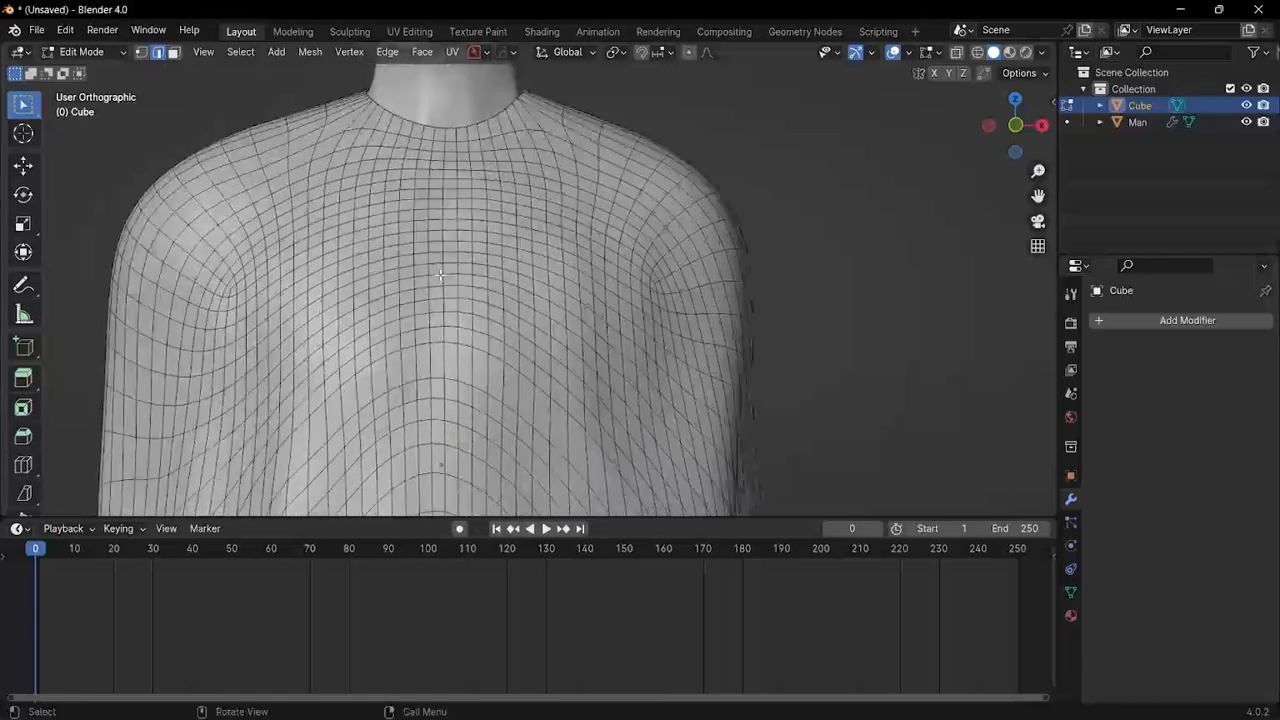
Step: In face selection, select a narrow vertical strip of faces from the neckline's centre down the chest
key("3")
scroll(447, 127, "down", 1)
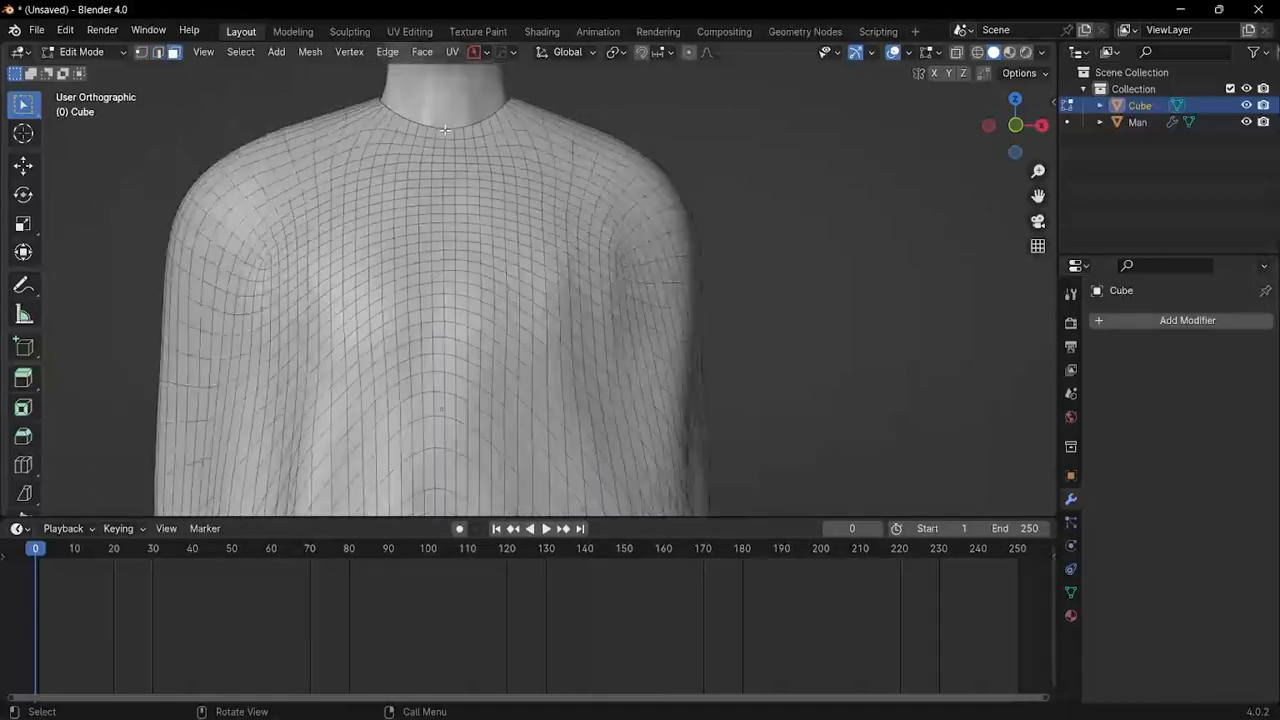
left_click_drag(443, 134, 450, 272)
scroll(450, 273, "down", 2)
scroll(449, 265, "up", 3)
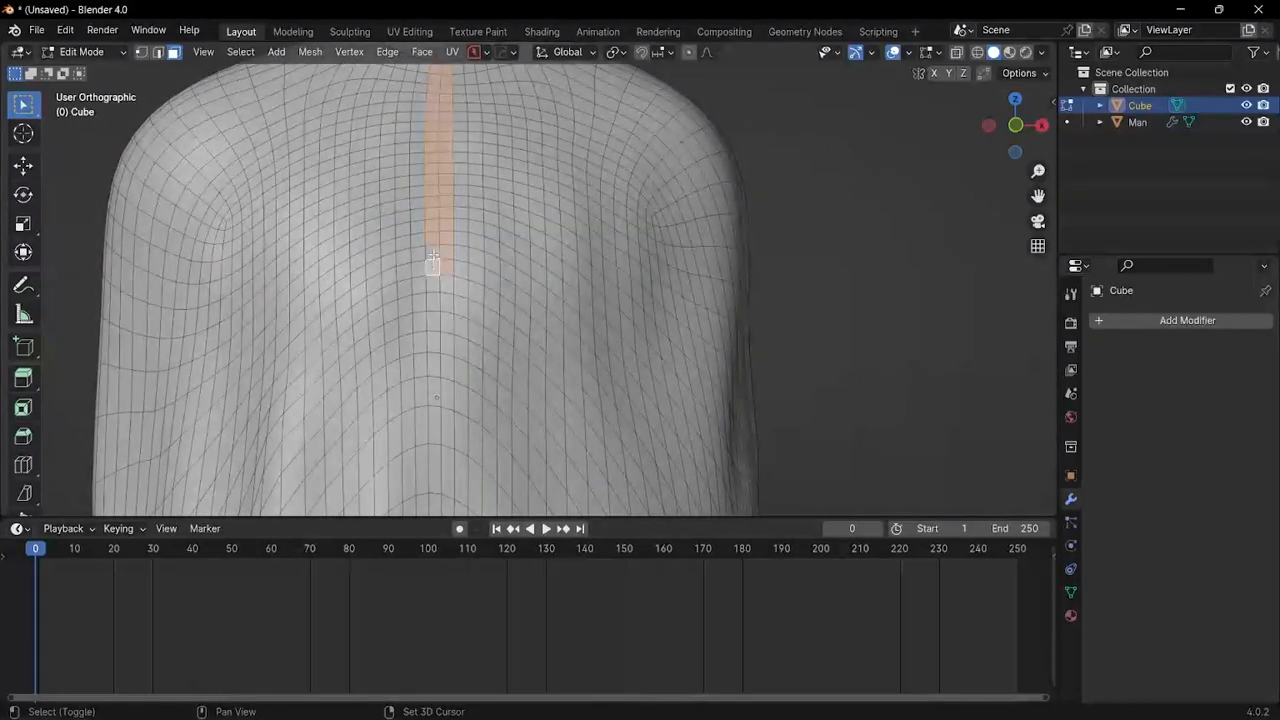
scroll(433, 256, "down", 2)
middle_click_drag(434, 251, 451, 283)
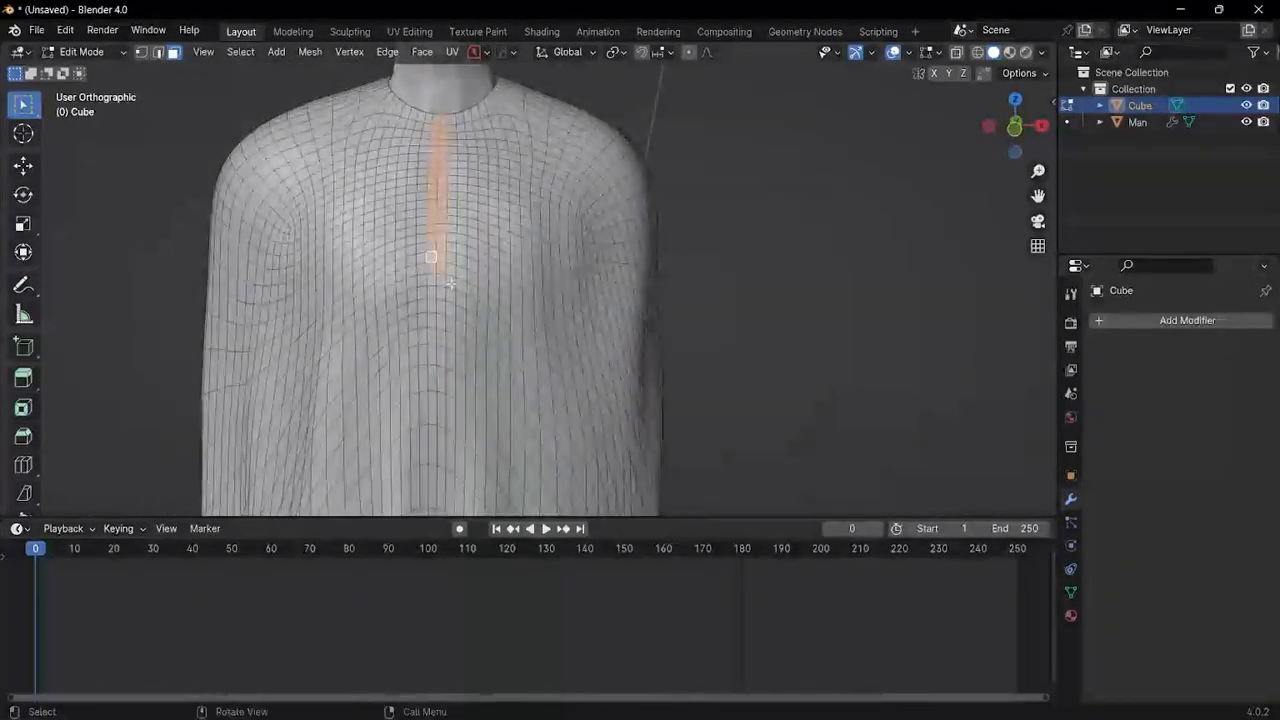
Step: Duplicate the chest strip's faces close to the original and extrude the copy outward about 0.005 m
key("g")
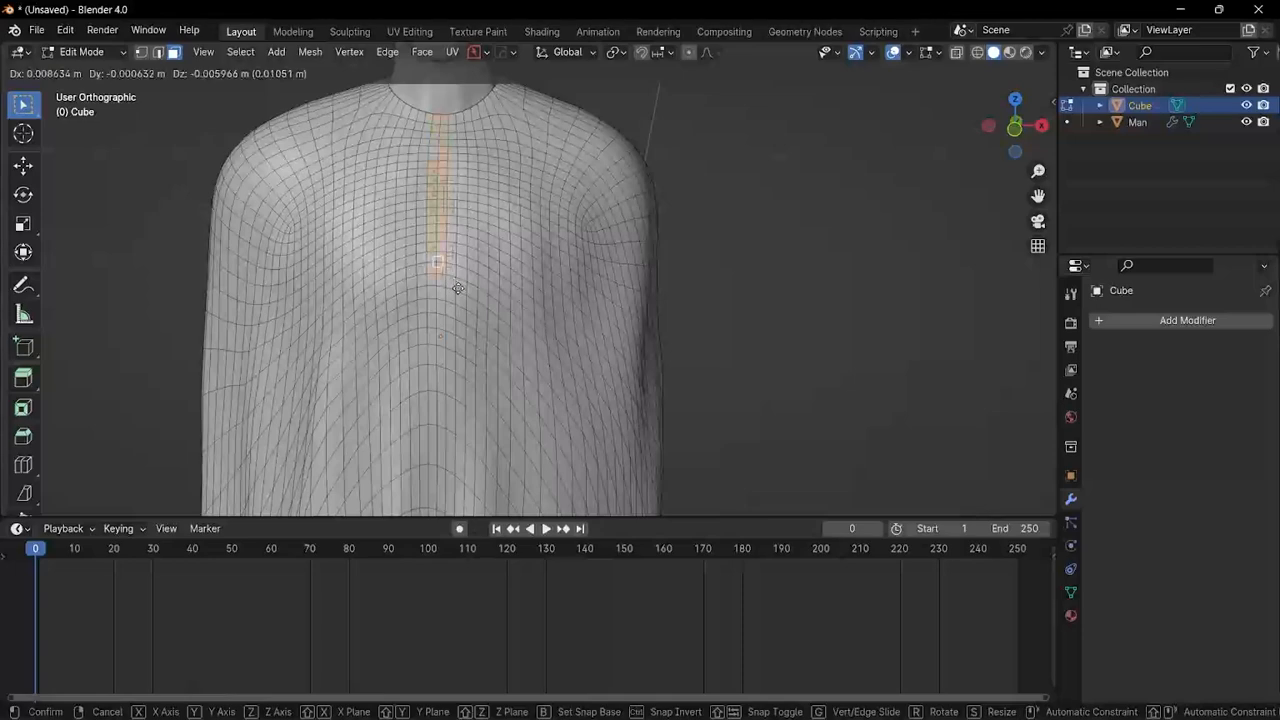
left_click(446, 277)
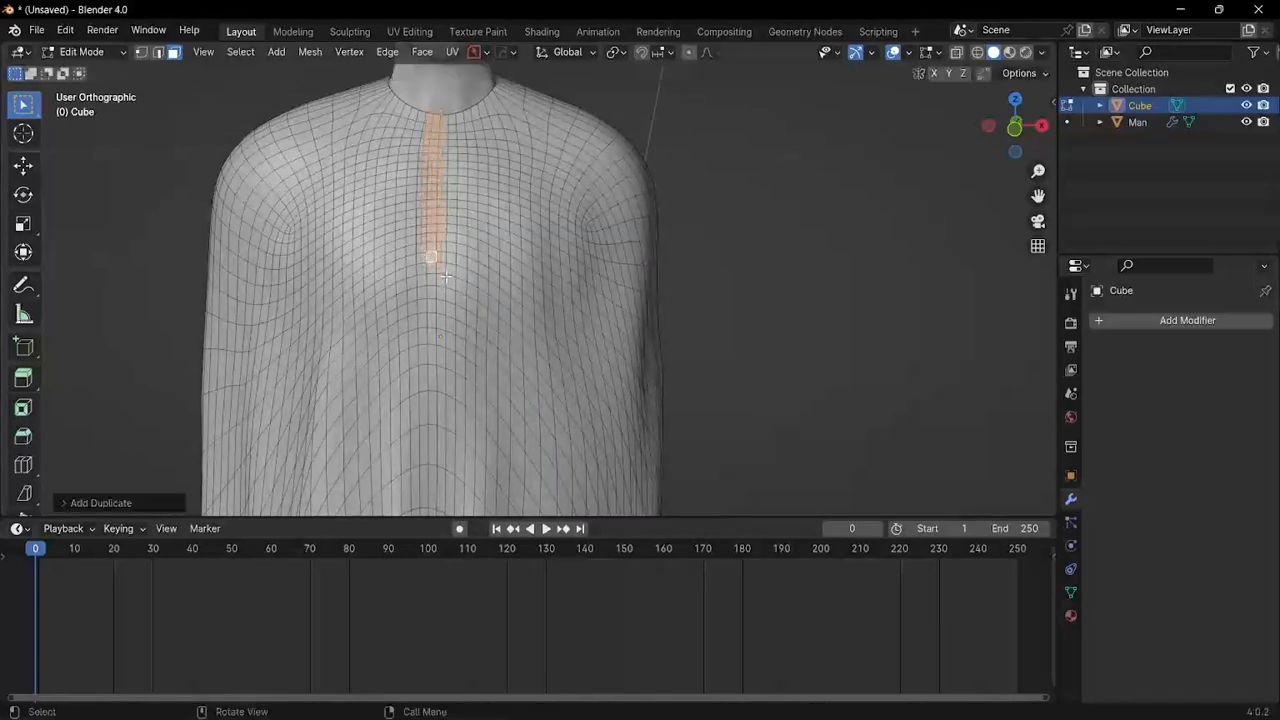
middle_click_drag(446, 277, 554, 302)
scroll(426, 254, "up", 3)
middle_click_drag(426, 254, 376, 332)
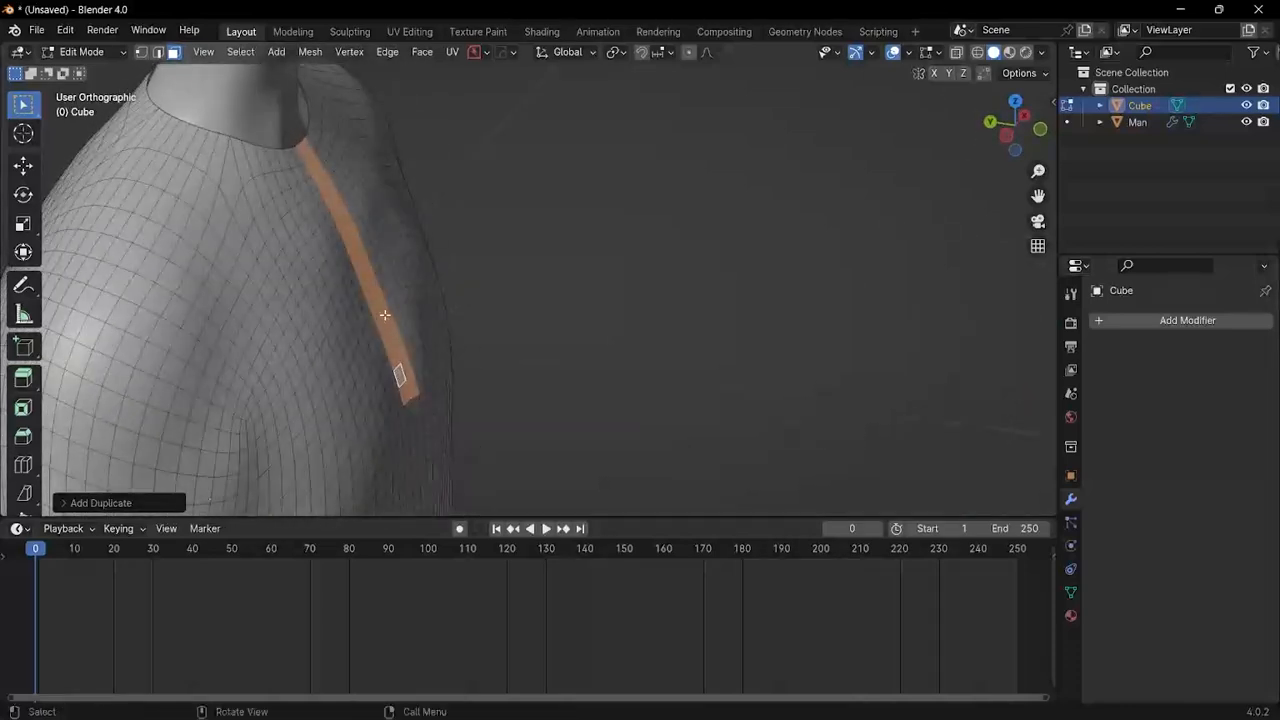
key("e")
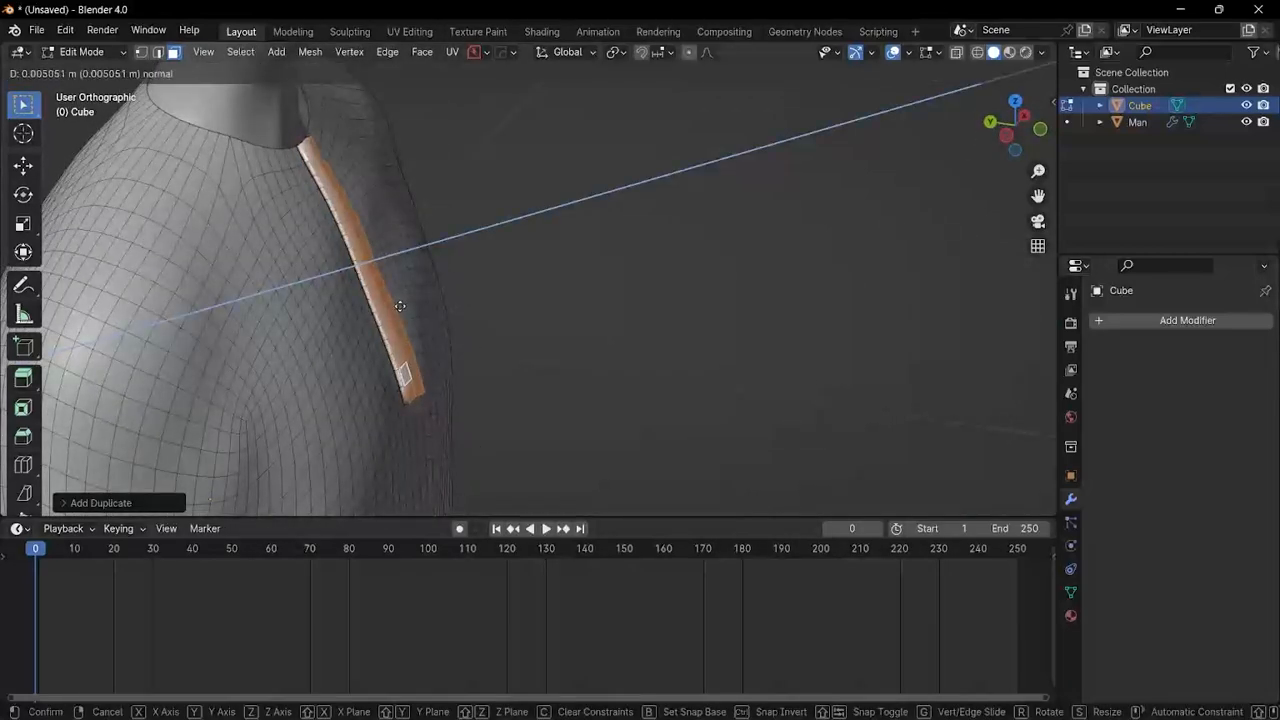
left_click(400, 306)
middle_click_drag(400, 306, 357, 305)
key("l")
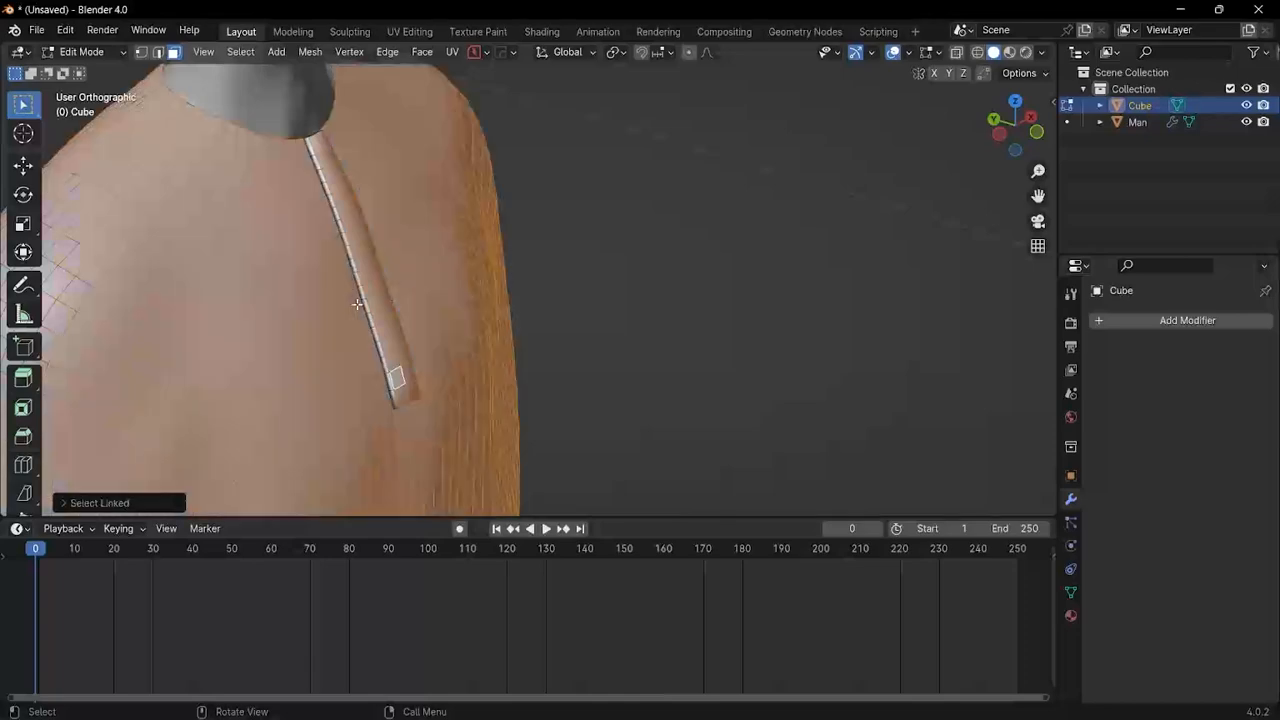
key("ctrl+z")
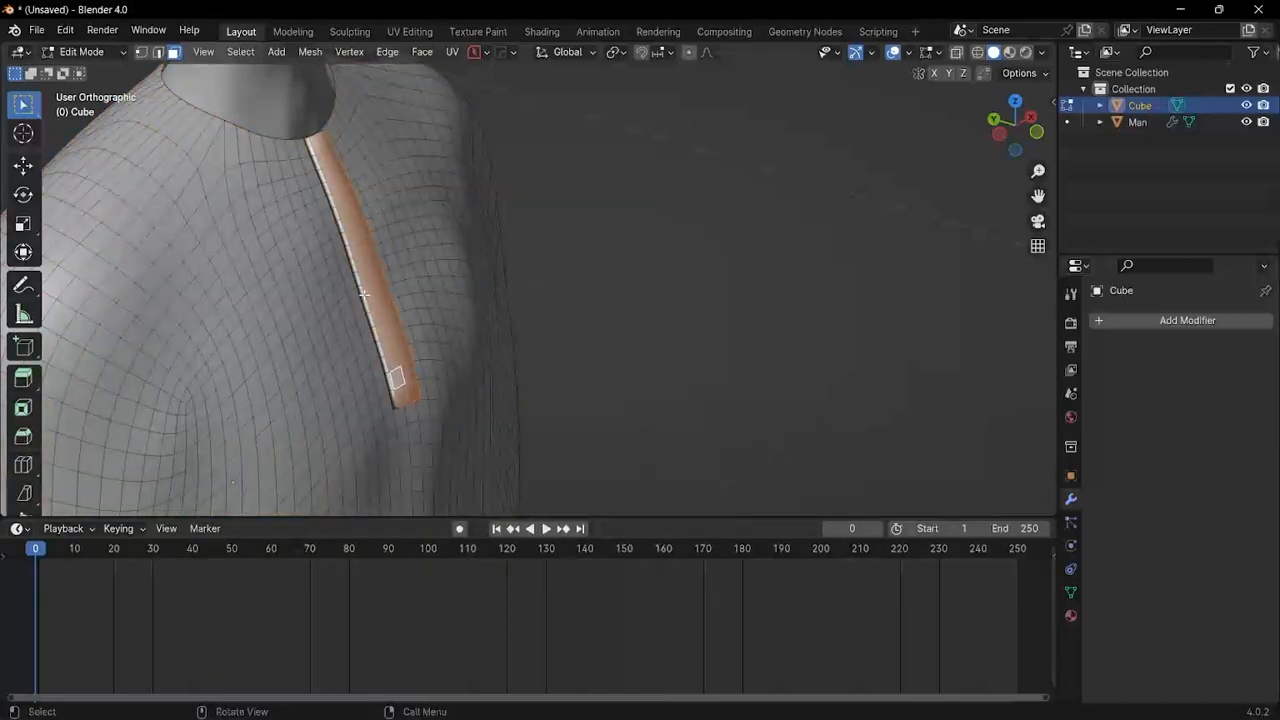
Step: Select all linked faces of the extruded chest strip and separate the selection into its own object
middle_click_drag(357, 294, 351, 277)
scroll(352, 260, "up", 4)
scroll(351, 238, "up", 3)
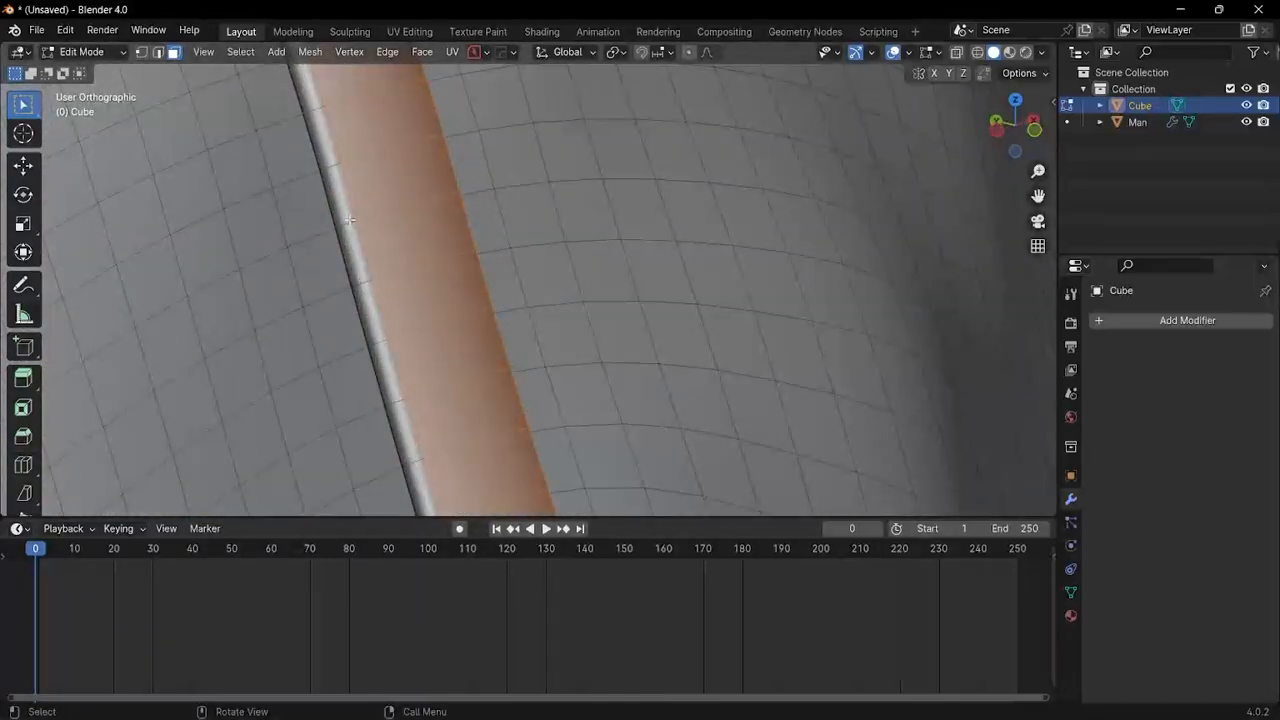
key("l")
scroll(349, 219, "down", 4)
mouse_move(349, 219)
middle_mouse_down()
mouse_move(414, 274)
mouse_move(348, 241)
middle_mouse_up()
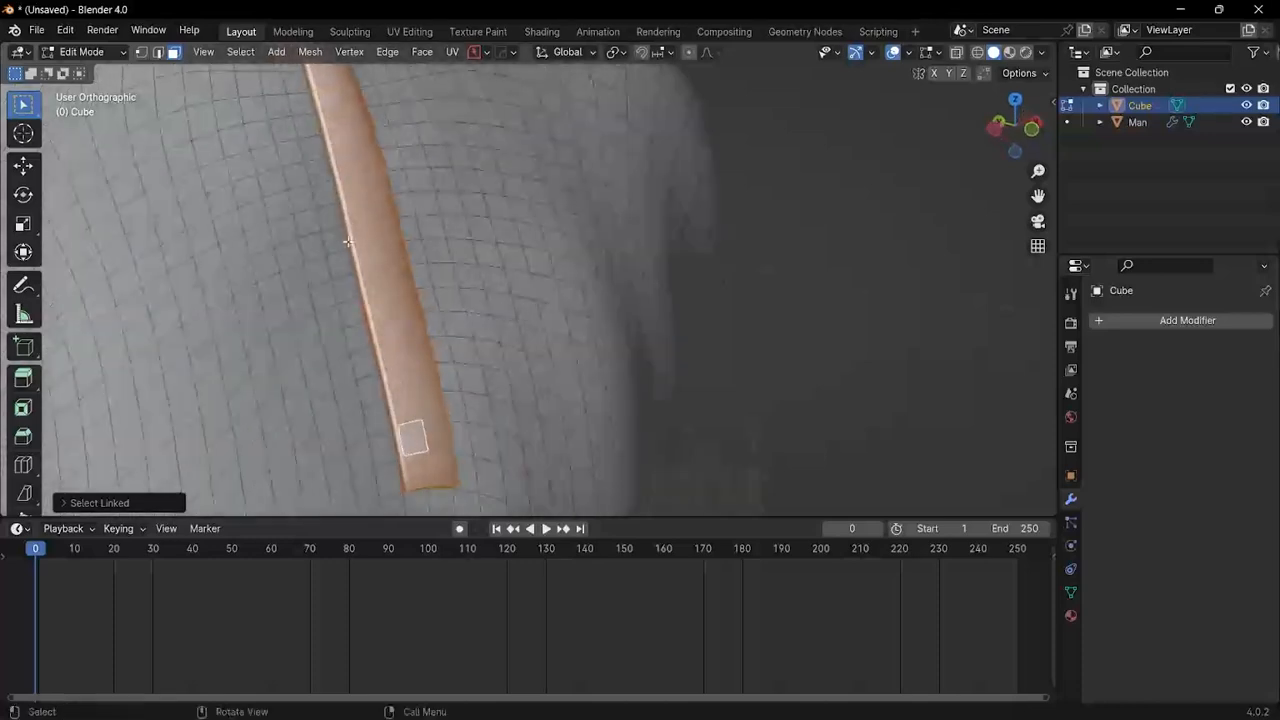
scroll(348, 241, "down", 4)
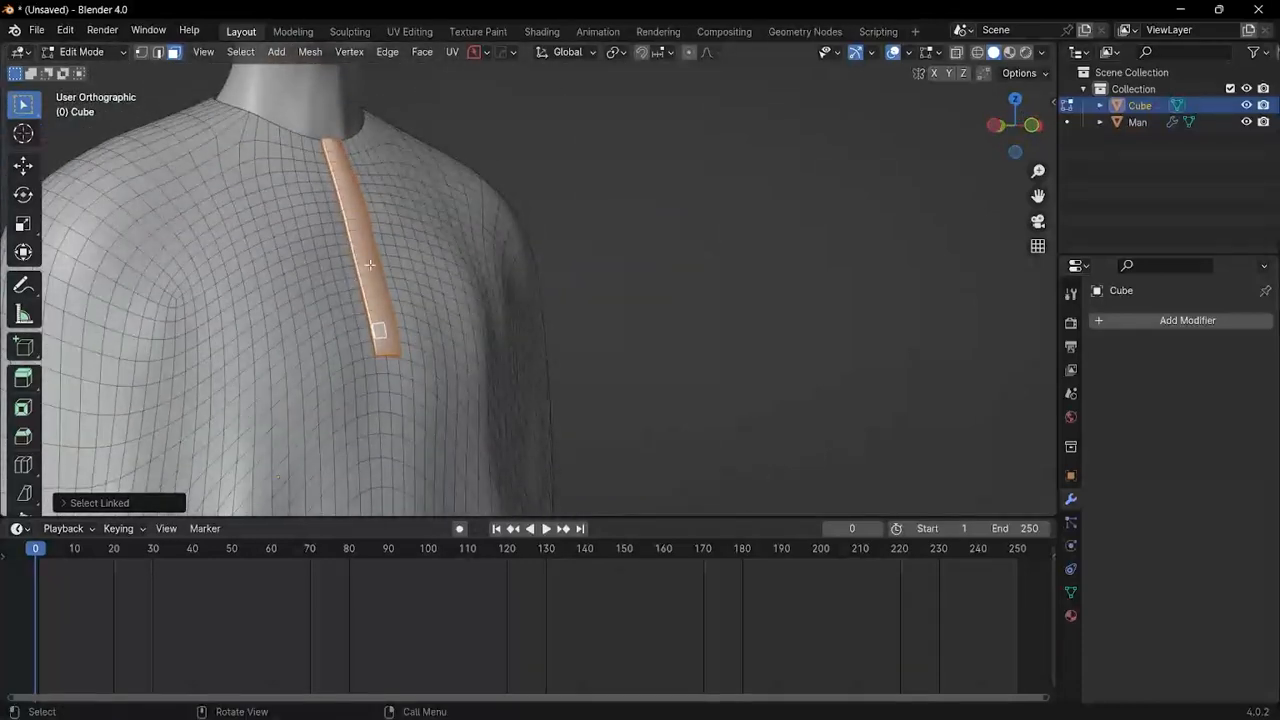
key("p")
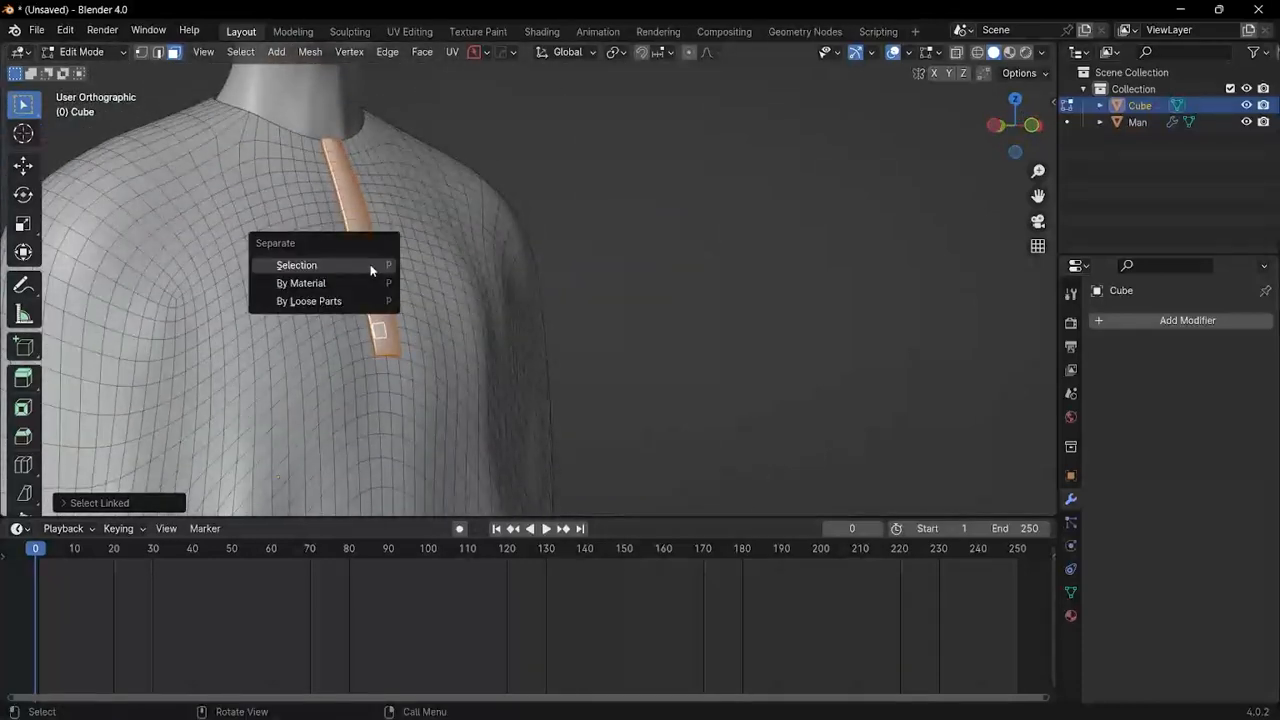
left_click(370, 264)
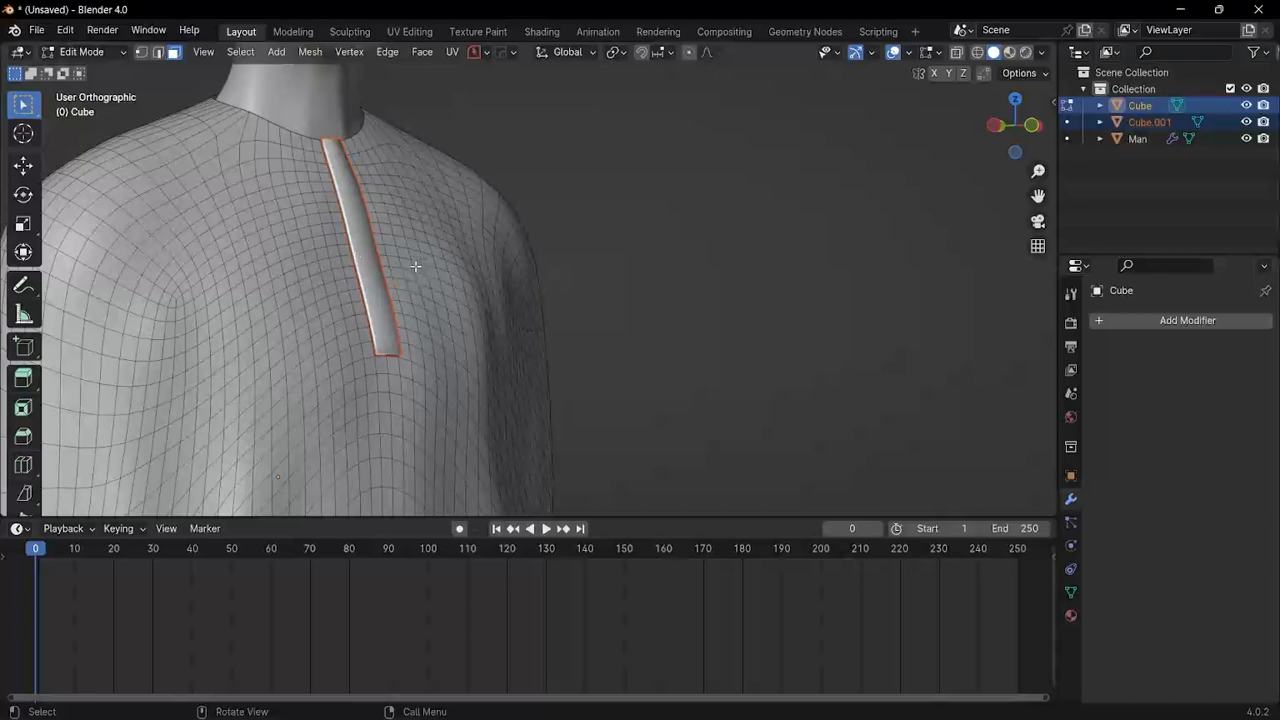
Step: Select the garment's neckline edge loop and extrude it slightly upward, about 0.005 m
middle_click_drag(371, 235, 300, 228)
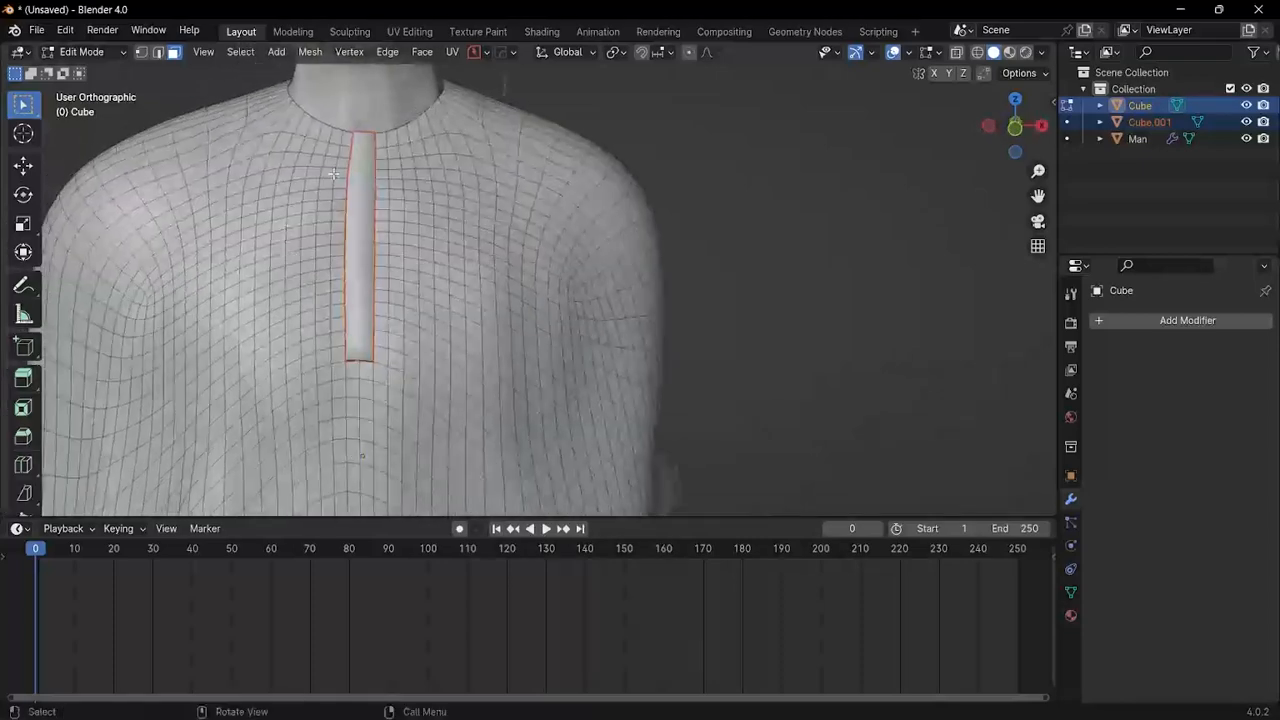
middle_click_drag(338, 180, 342, 355, "shift")
scroll(345, 330, "up", 3)
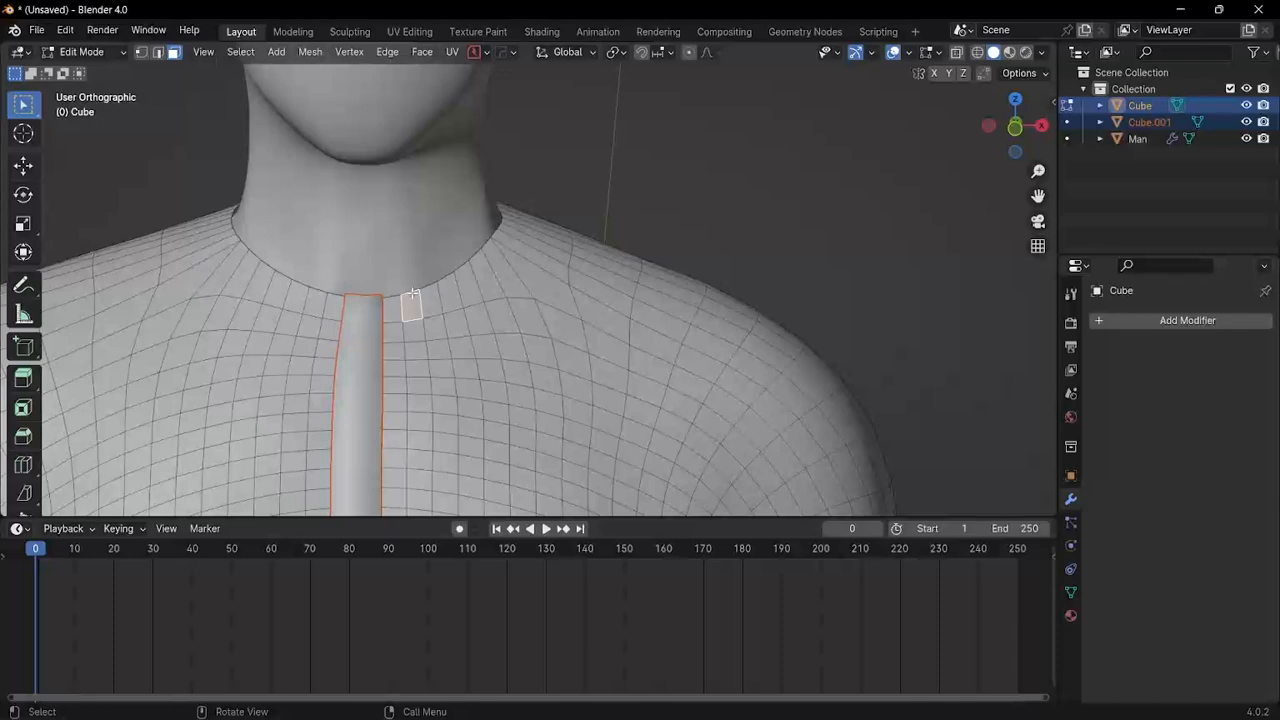
key("2")
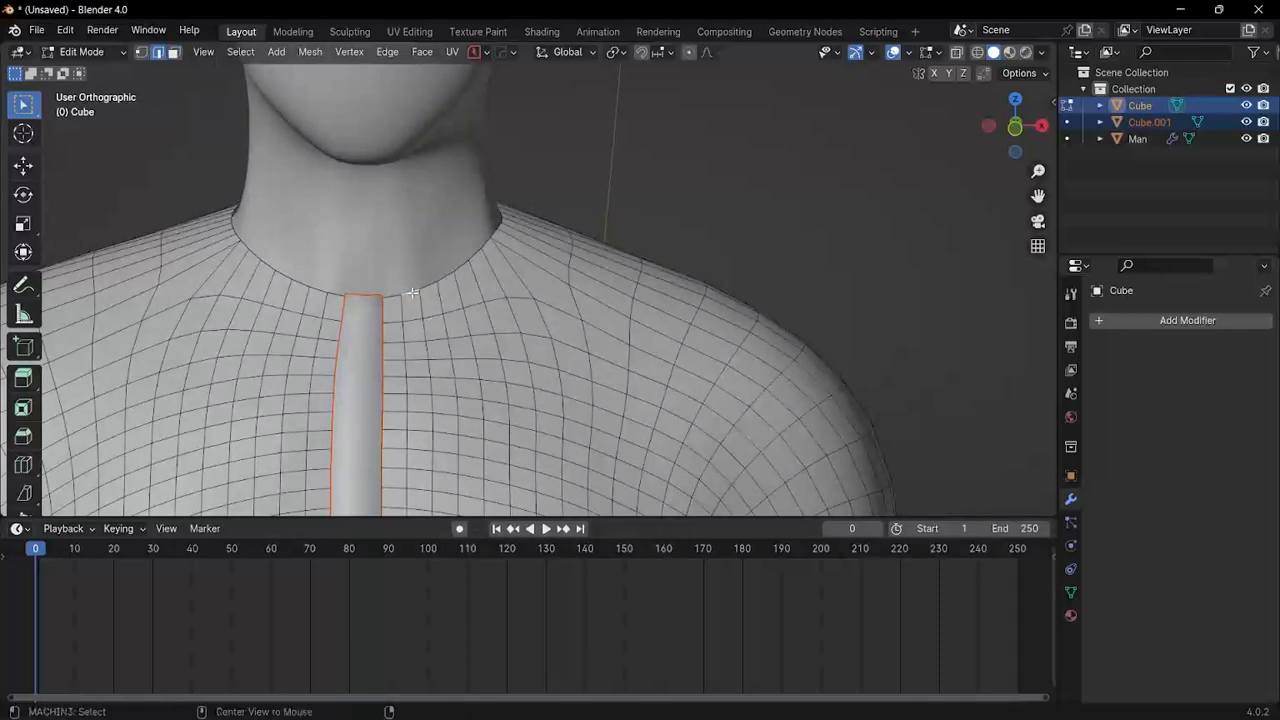
left_click(412, 293, "alt")
middle_click_drag(412, 293, 484, 297)
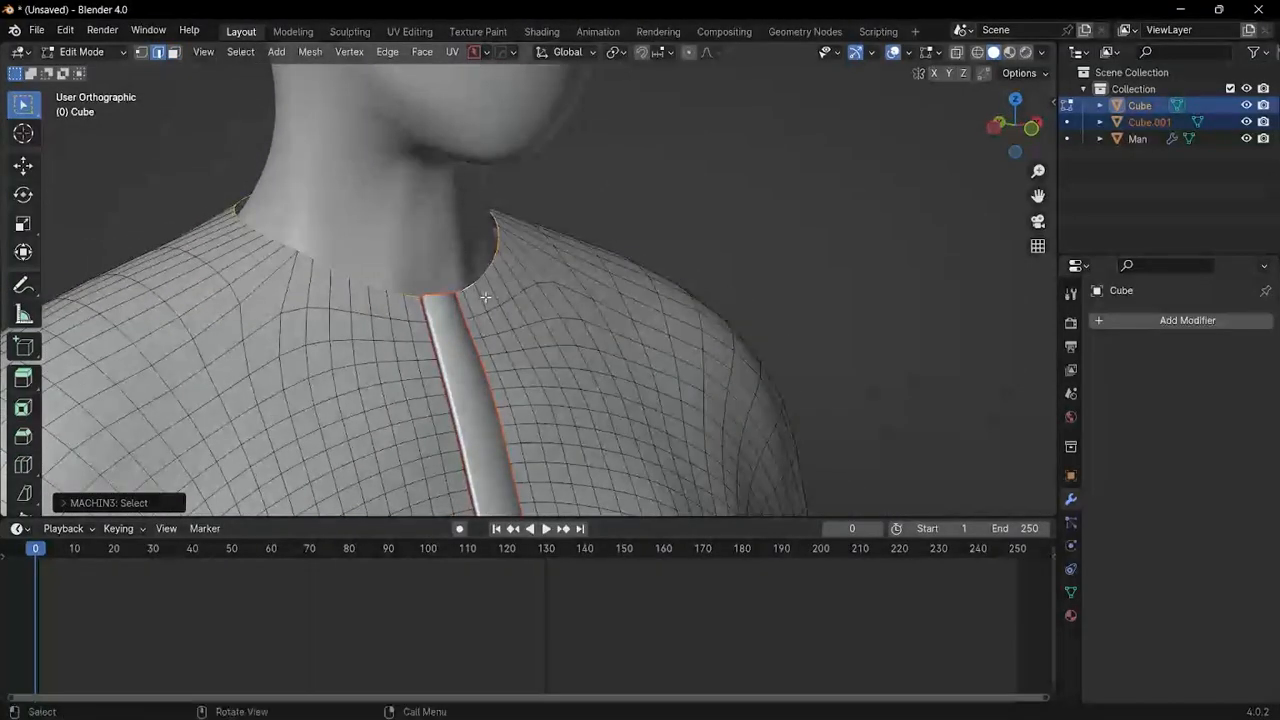
key("g")
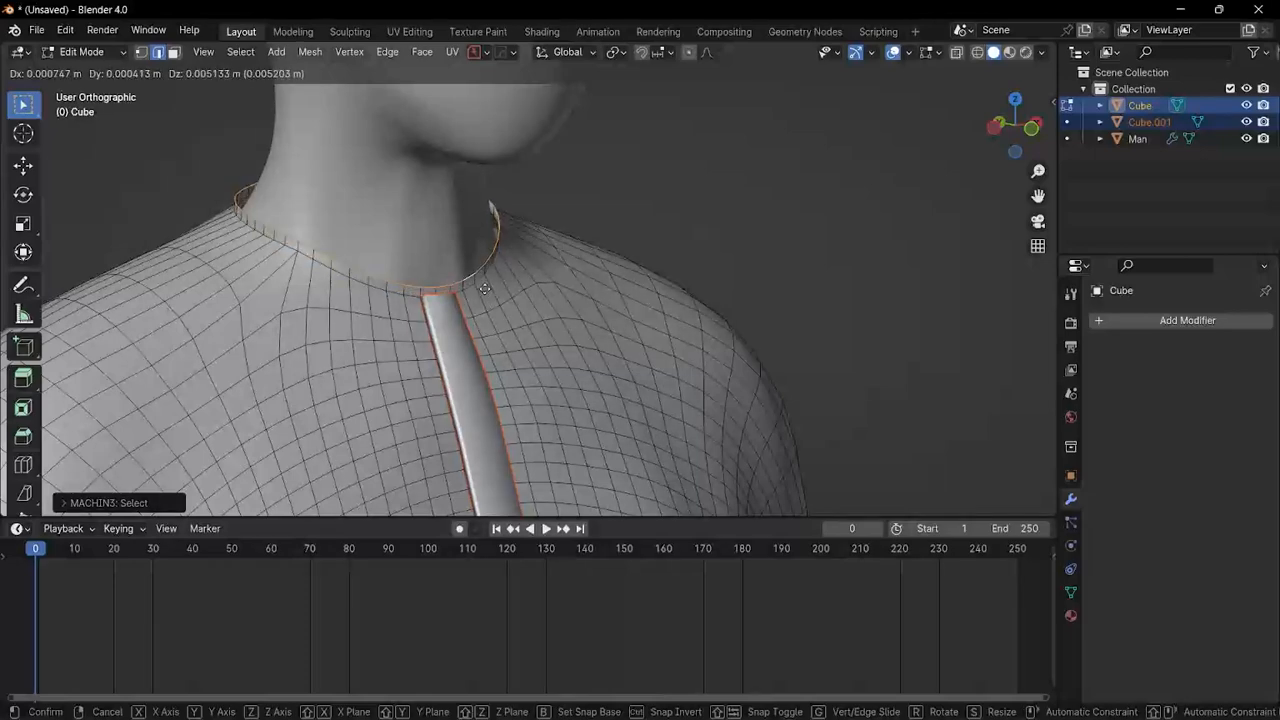
left_click(484, 289)
Step: Extrude the neckline edge loop again and scale it inward to about 0.93 to form a rim
middle_click_drag(484, 289, 520, 310)
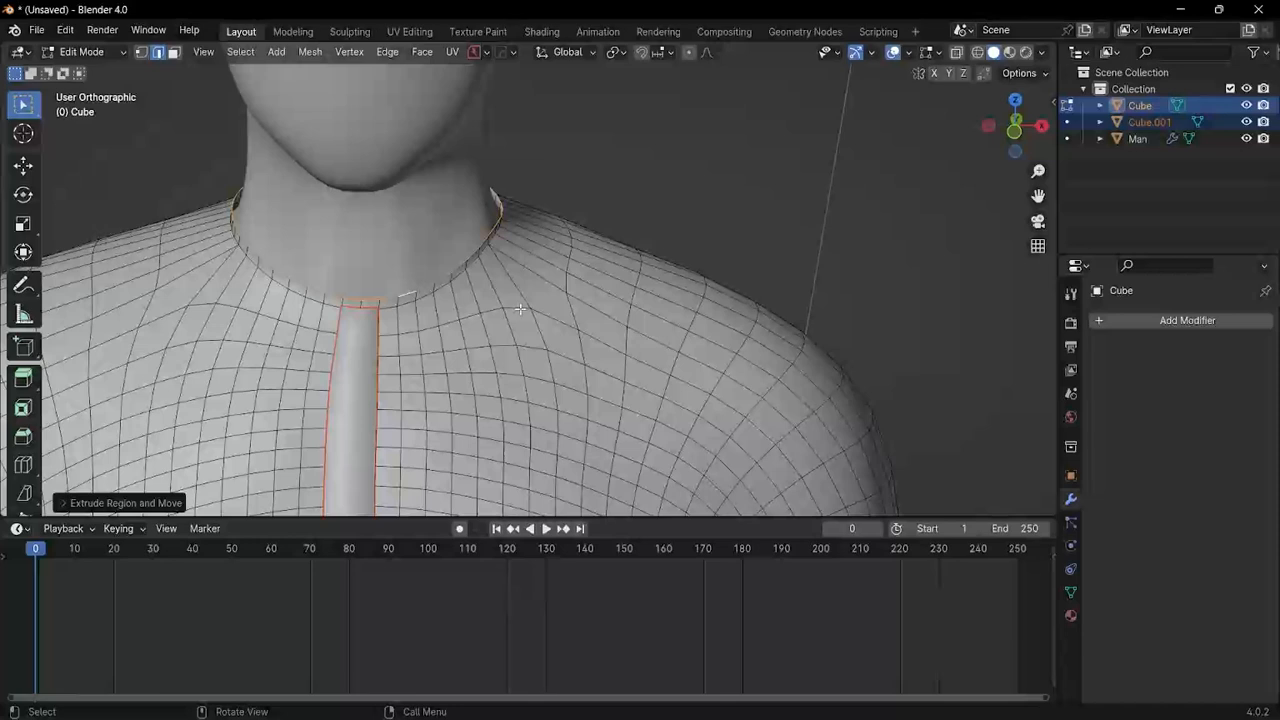
key("e")
key("s")
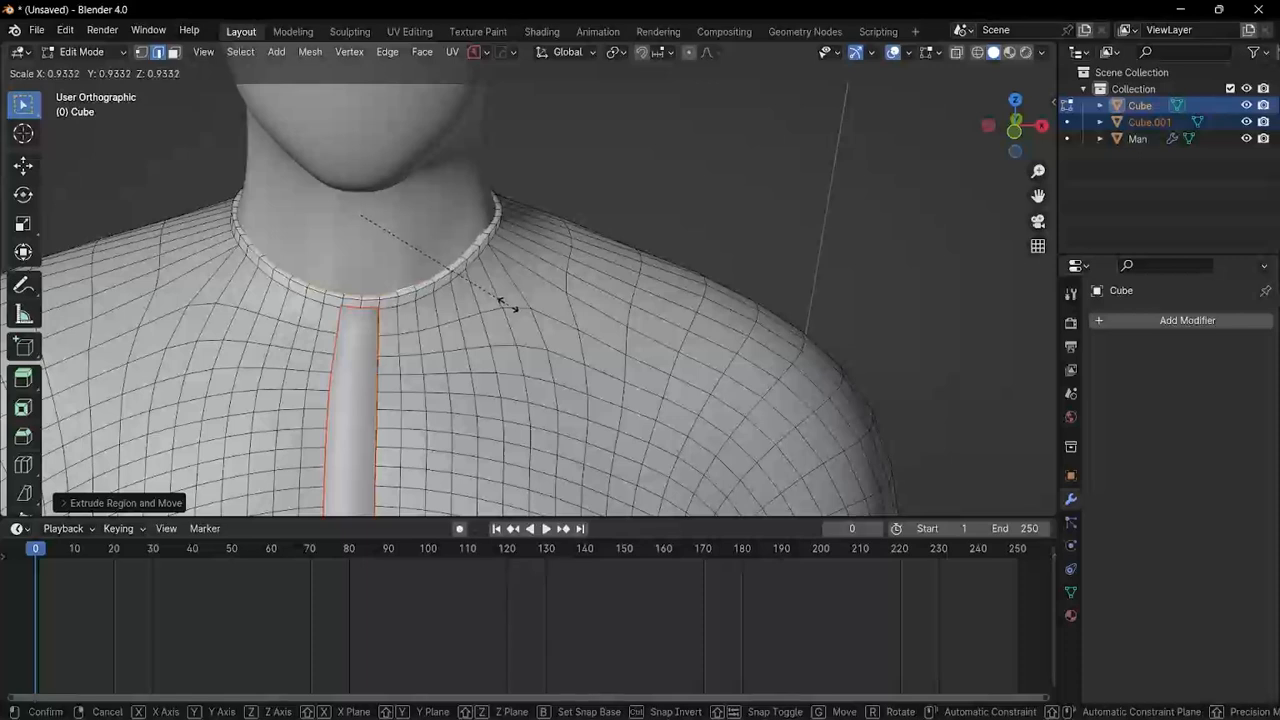
left_click(505, 302)
Step: Extrude the rim's inner edge loop about 0.0025 m down along Z and adjust its height along Z
key("e")
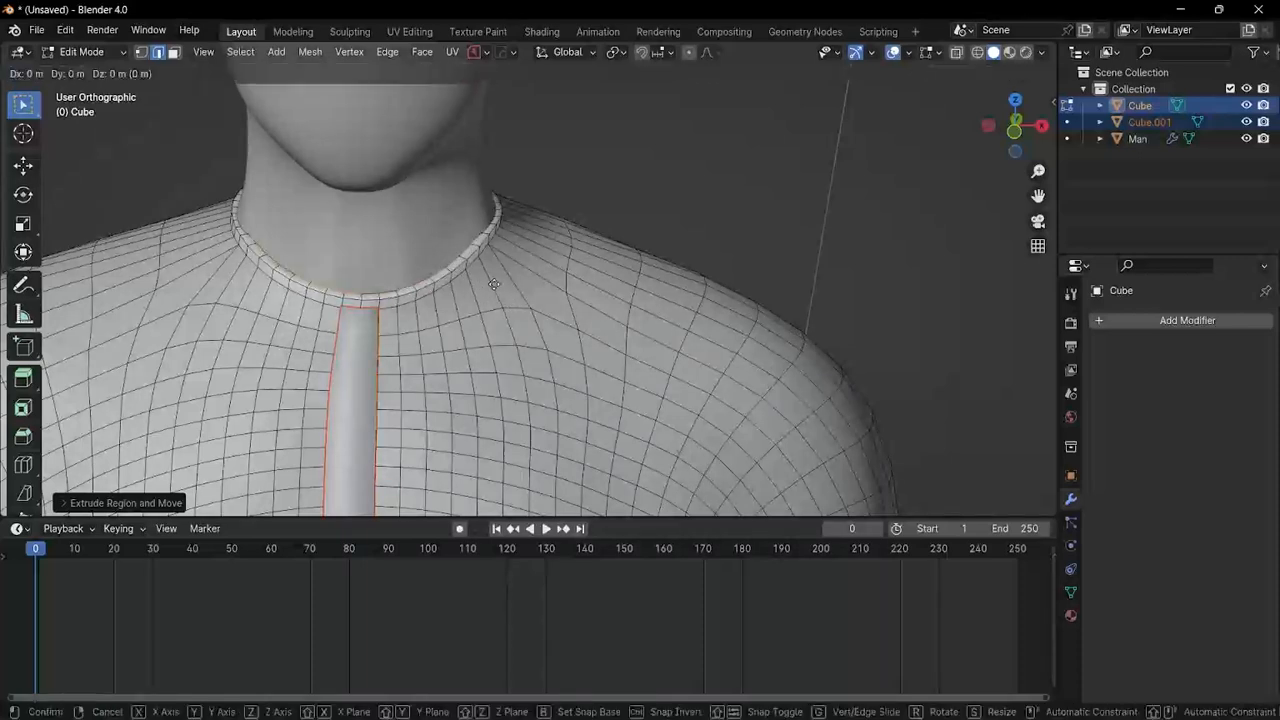
key("z")
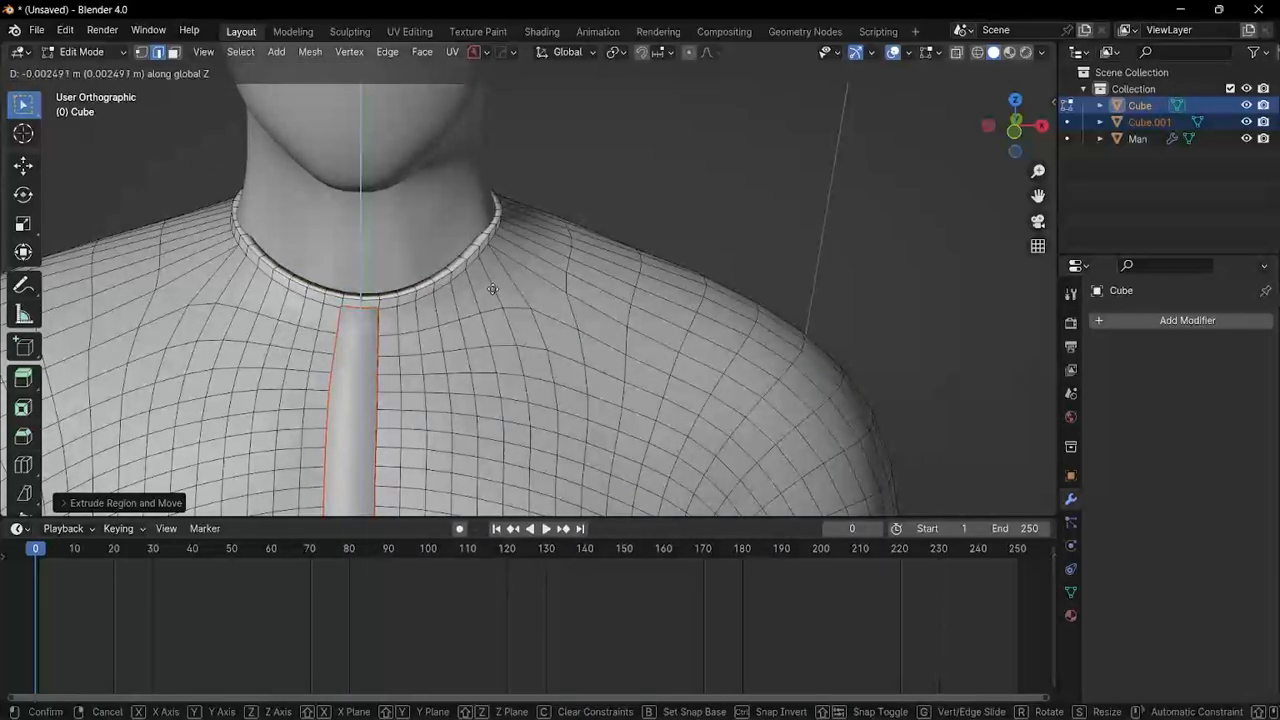
left_click(469, 302)
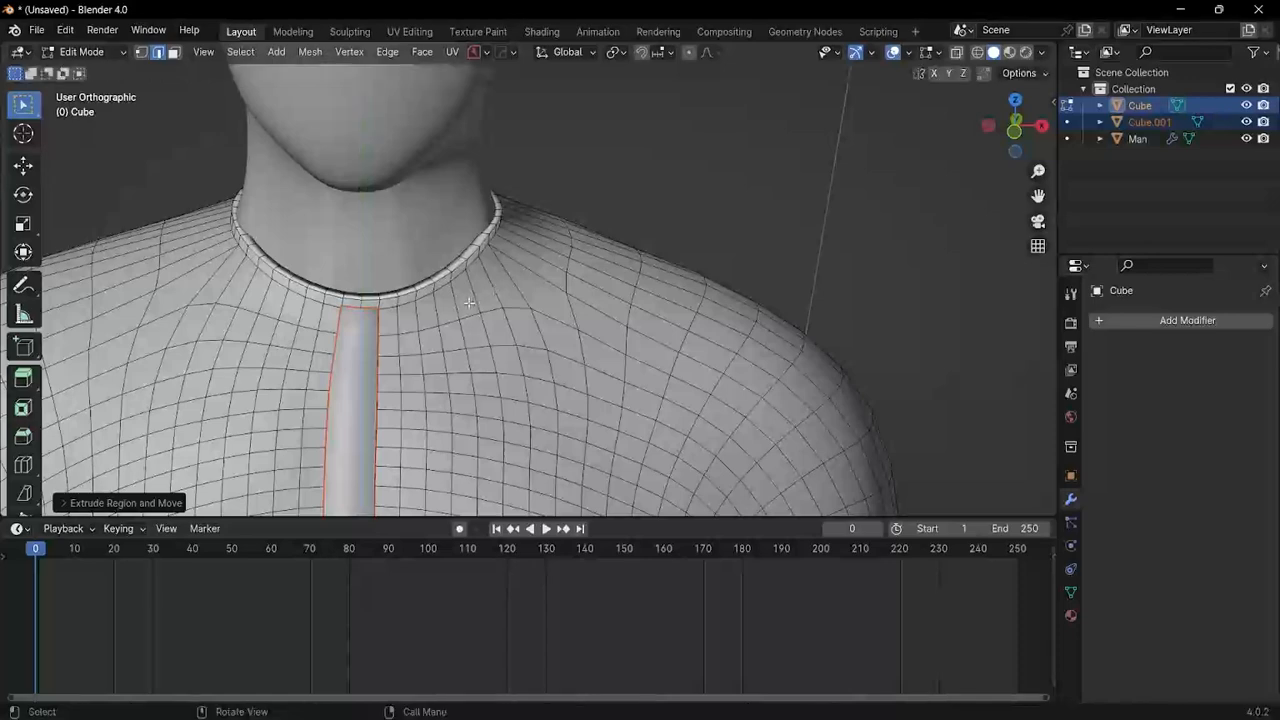
middle_click_drag(469, 302, 400, 311)
key("e")
key("z")
left_click(500, 275)
scroll(400, 311, "up", 3)
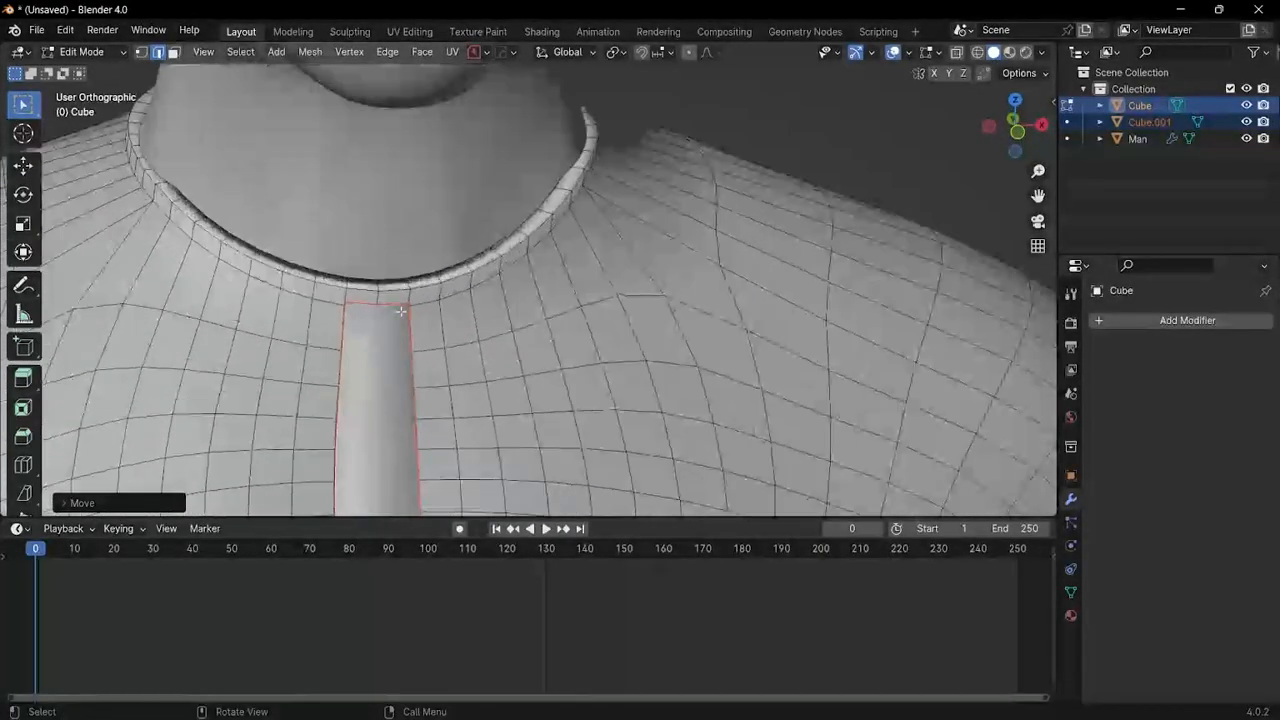
Step: Select the outer and upper face loops around the neckline rim and separate them into their own object
scroll(400, 311, "down", 6)
middle_click_drag(470, 275, 540, 207)
scroll(540, 207, "up", 2)
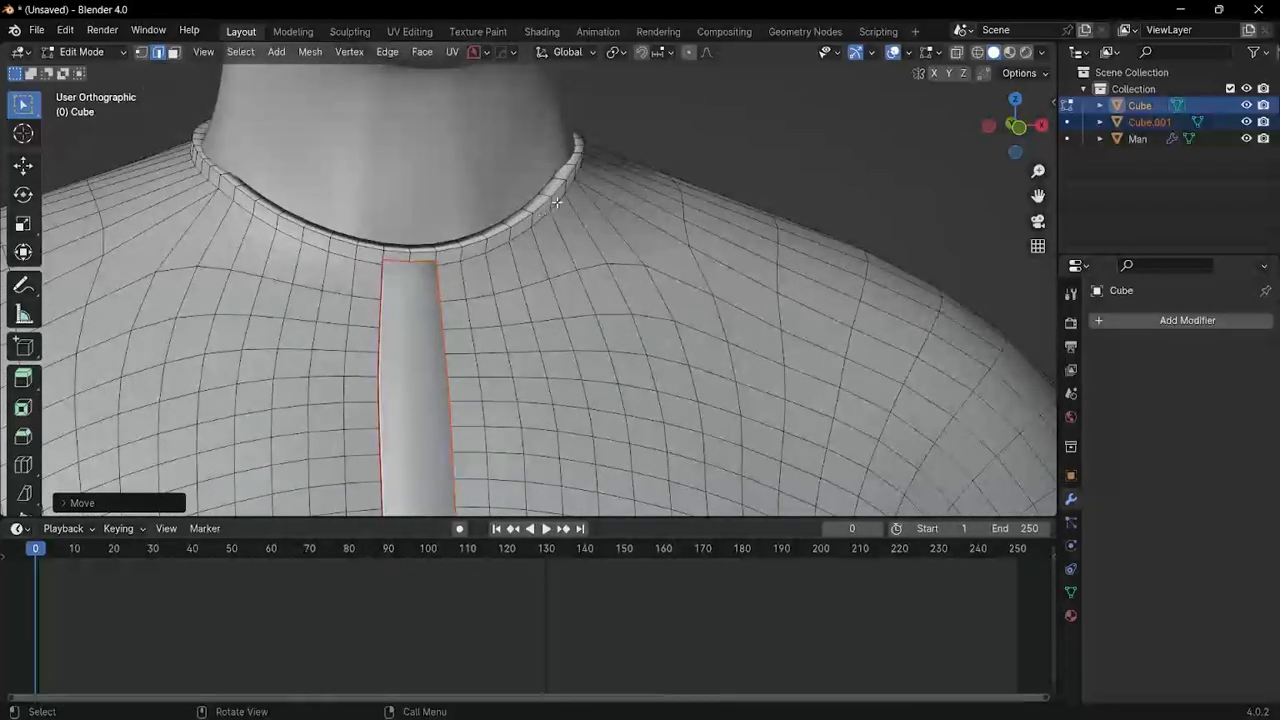
left_click(565, 188, "alt+shift")
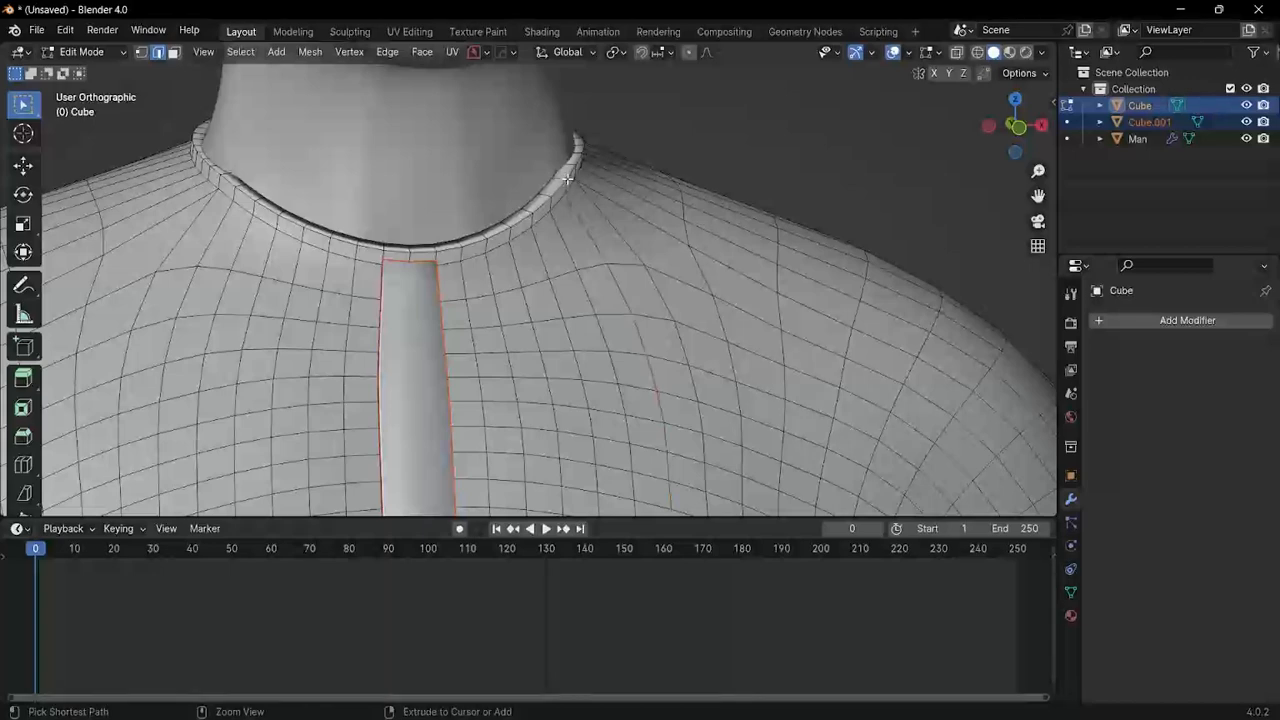
scroll(560, 190, "up", 3)
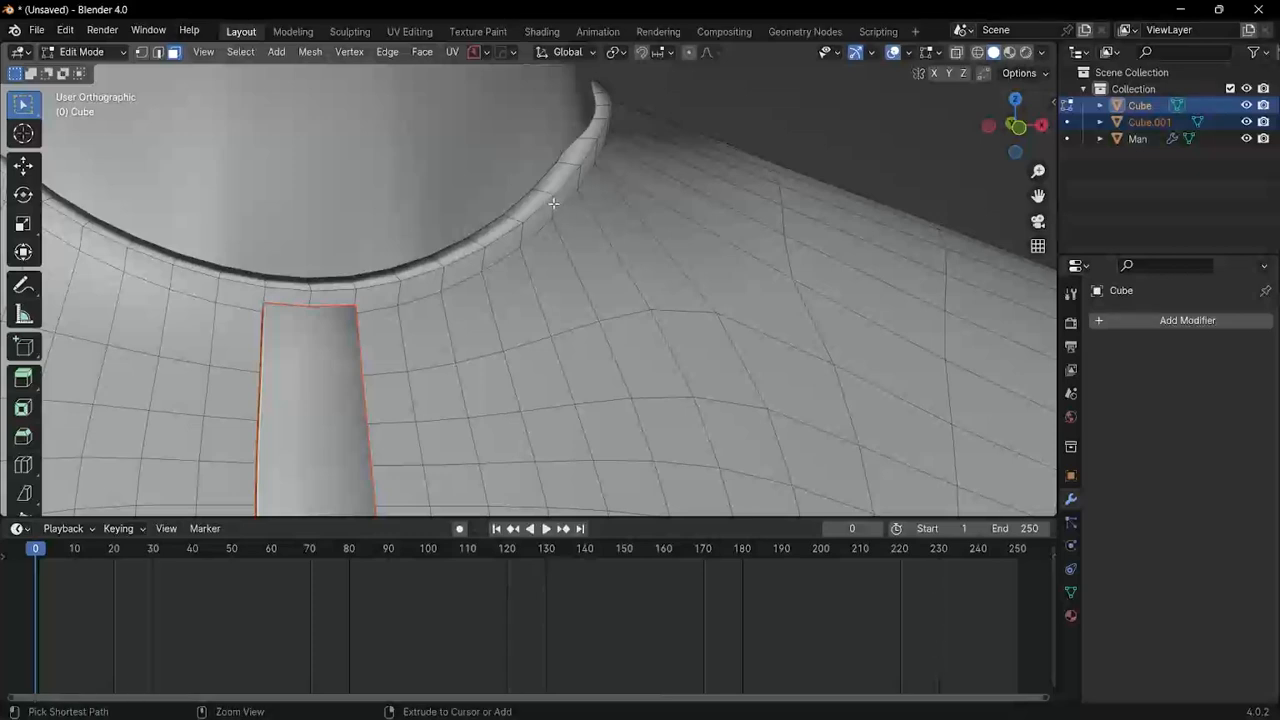
left_click(553, 203, "ctrl+alt+shift")
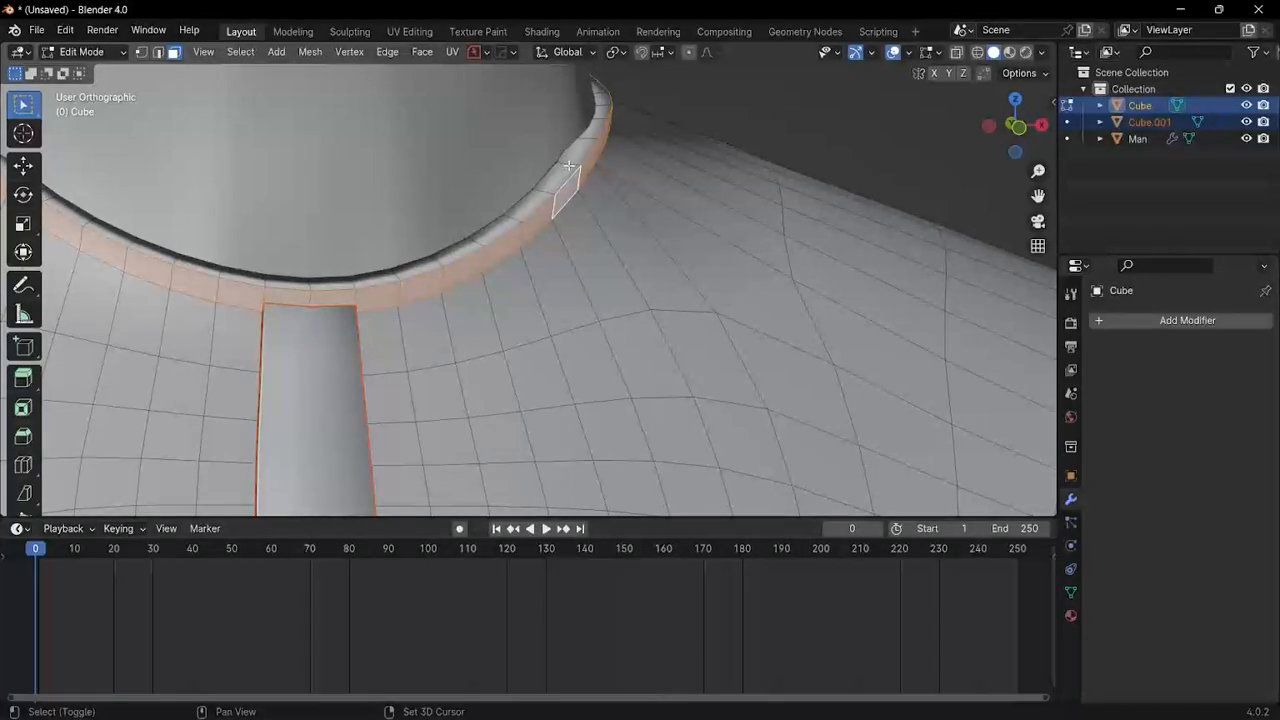
left_click(568, 166, "ctrl")
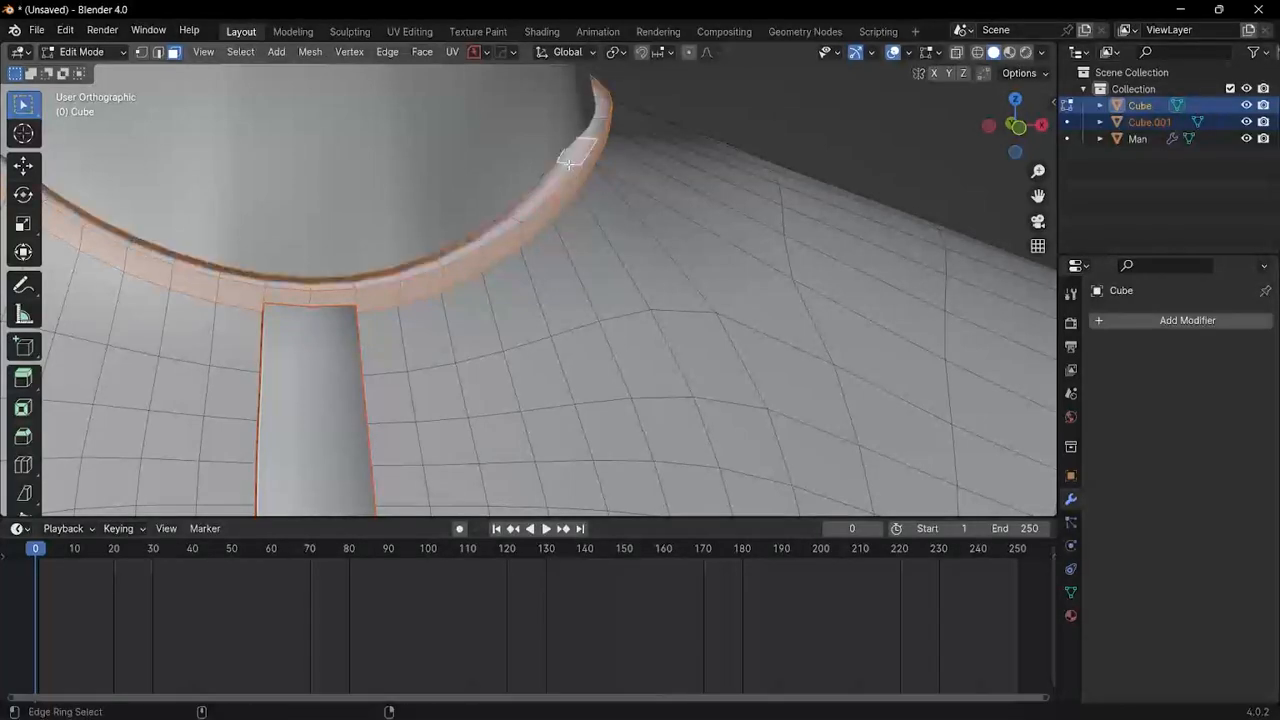
middle_click_drag(570, 166, 520, 143)
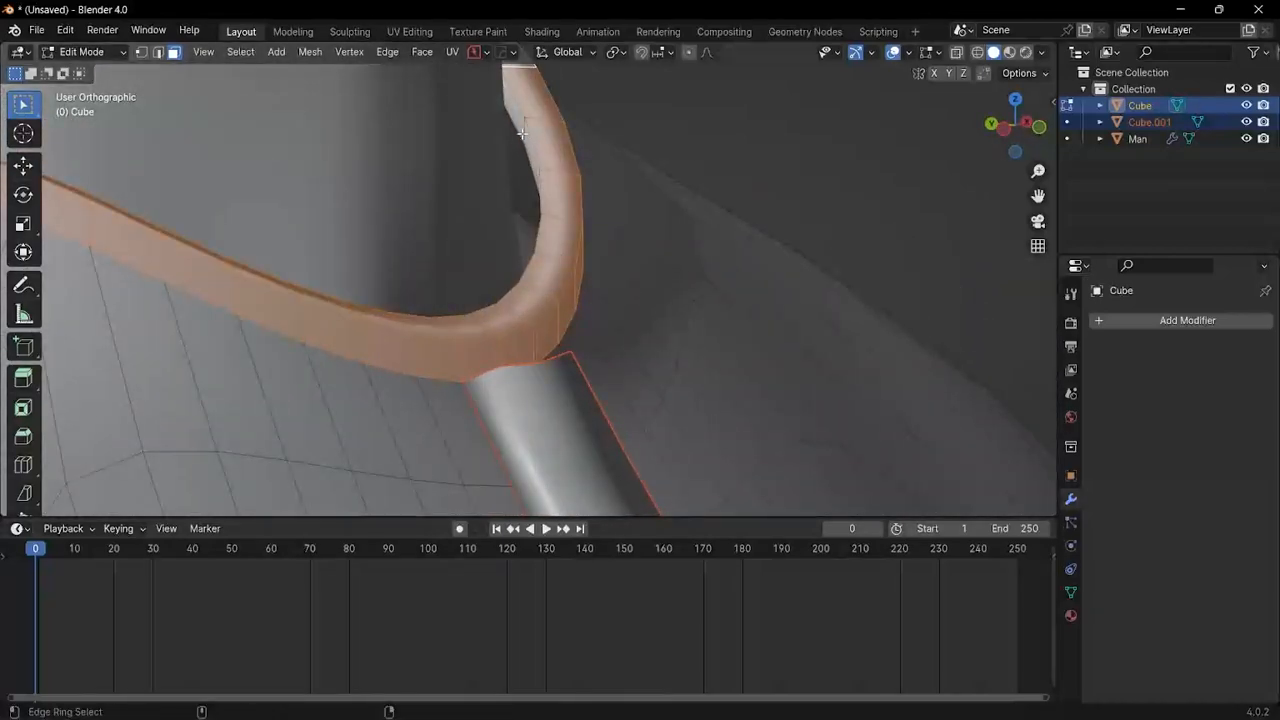
middle_click_drag(520, 195, 460, 197)
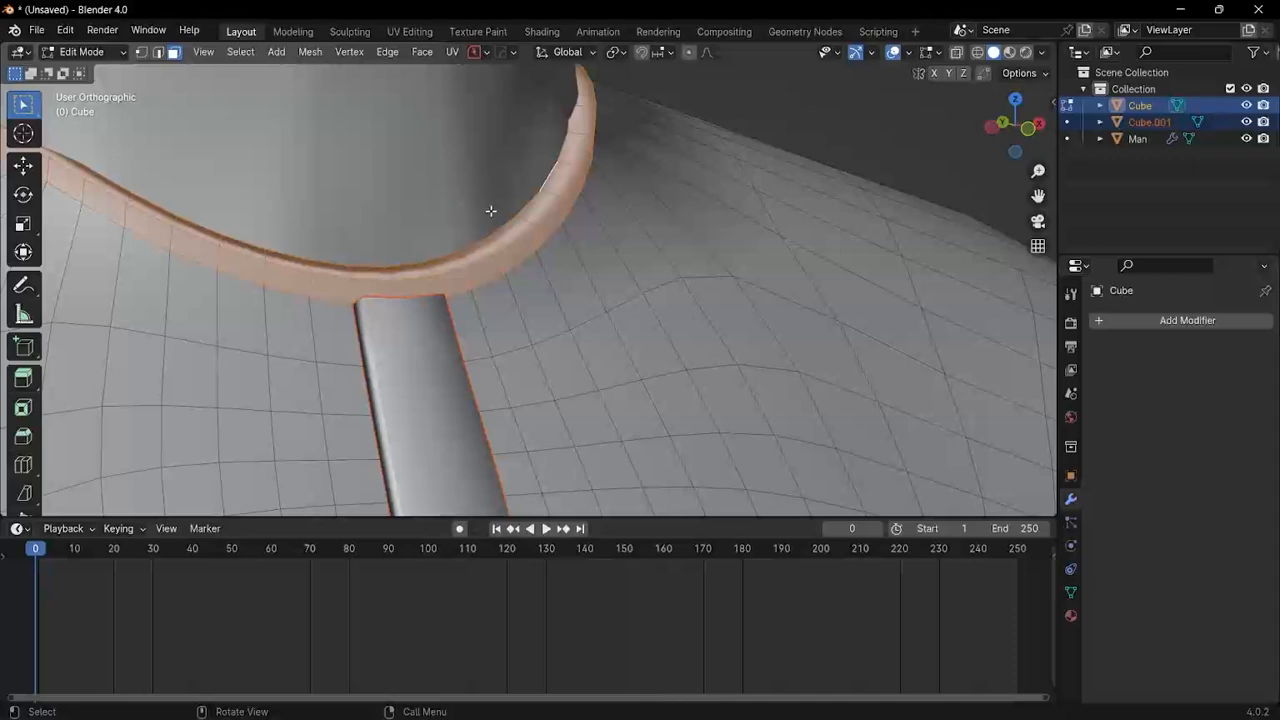
key("p")
left_click(490, 210)
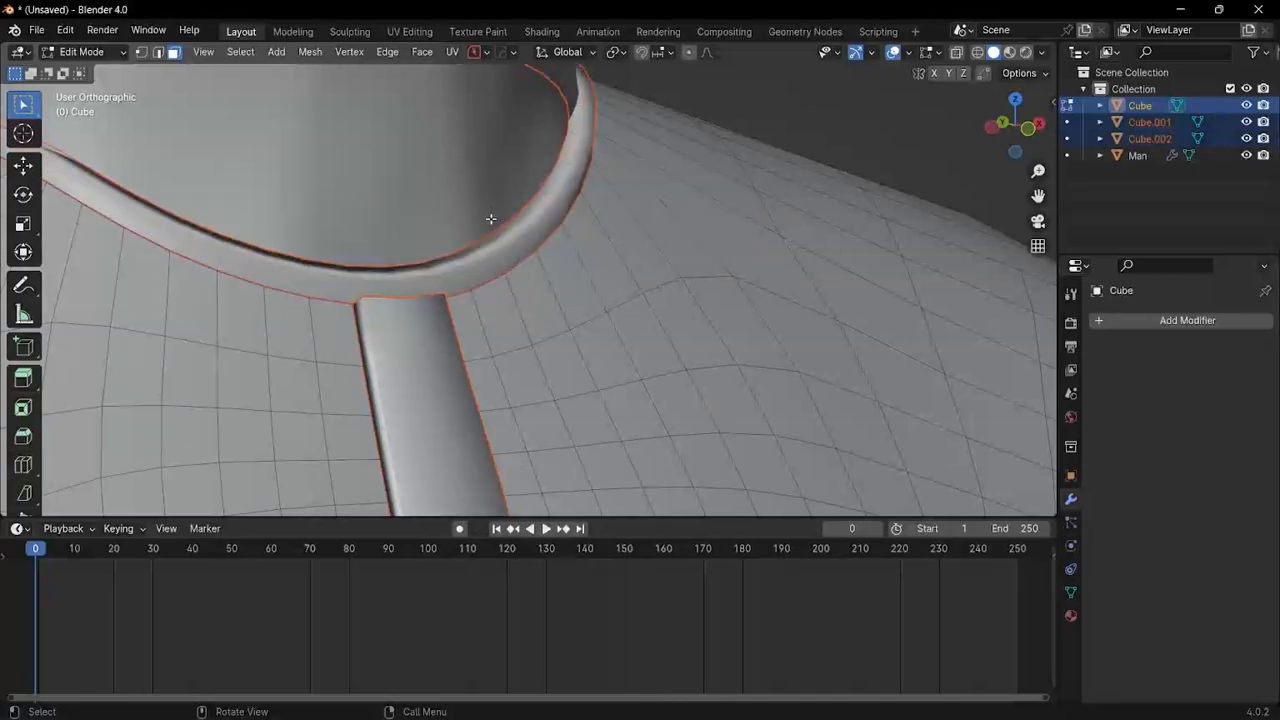
Step: Return the garment to Object Mode and select the separate chest strip
scroll(491, 219, "down", 5)
middle_click_drag(500, 250, 555, 209)
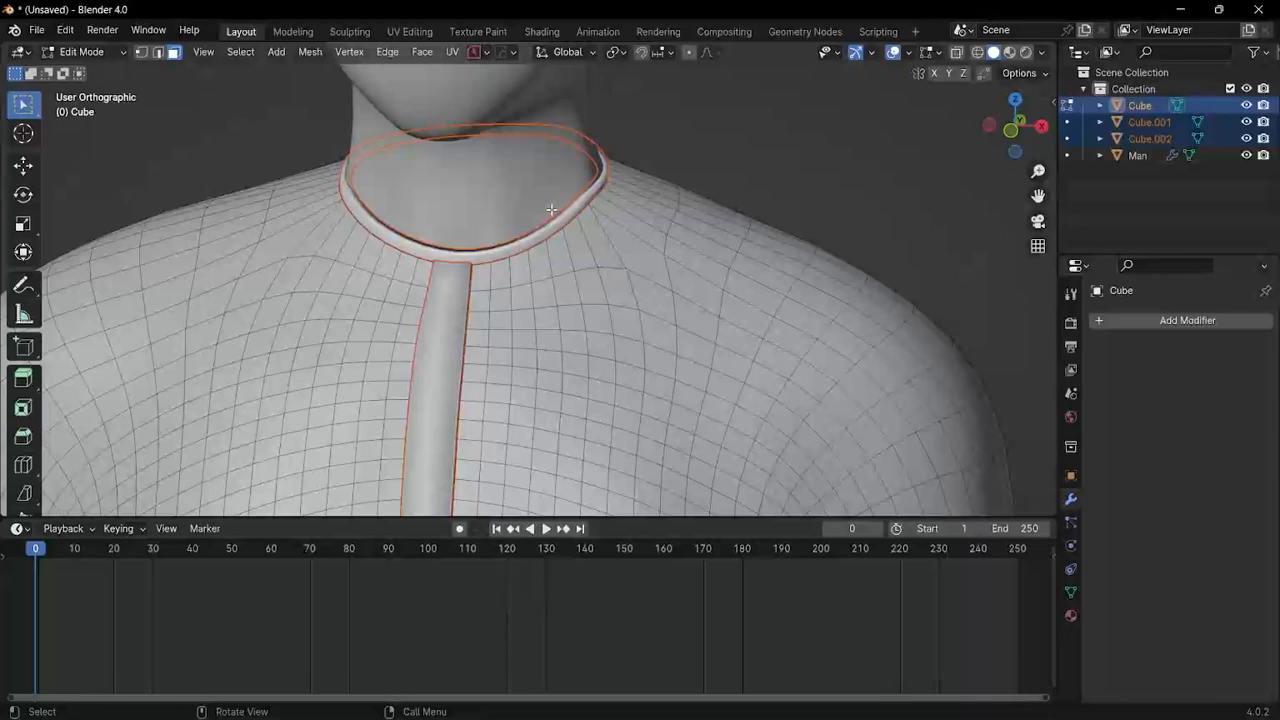
key("ctrl+Tab")
key("4")
scroll(511, 244, "down", 4)
mouse_move(511, 244)
middle_mouse_down()
mouse_move(528, 241)
mouse_move(519, 248)
middle_mouse_up()
left_click(519, 252)
left_click(484, 318)
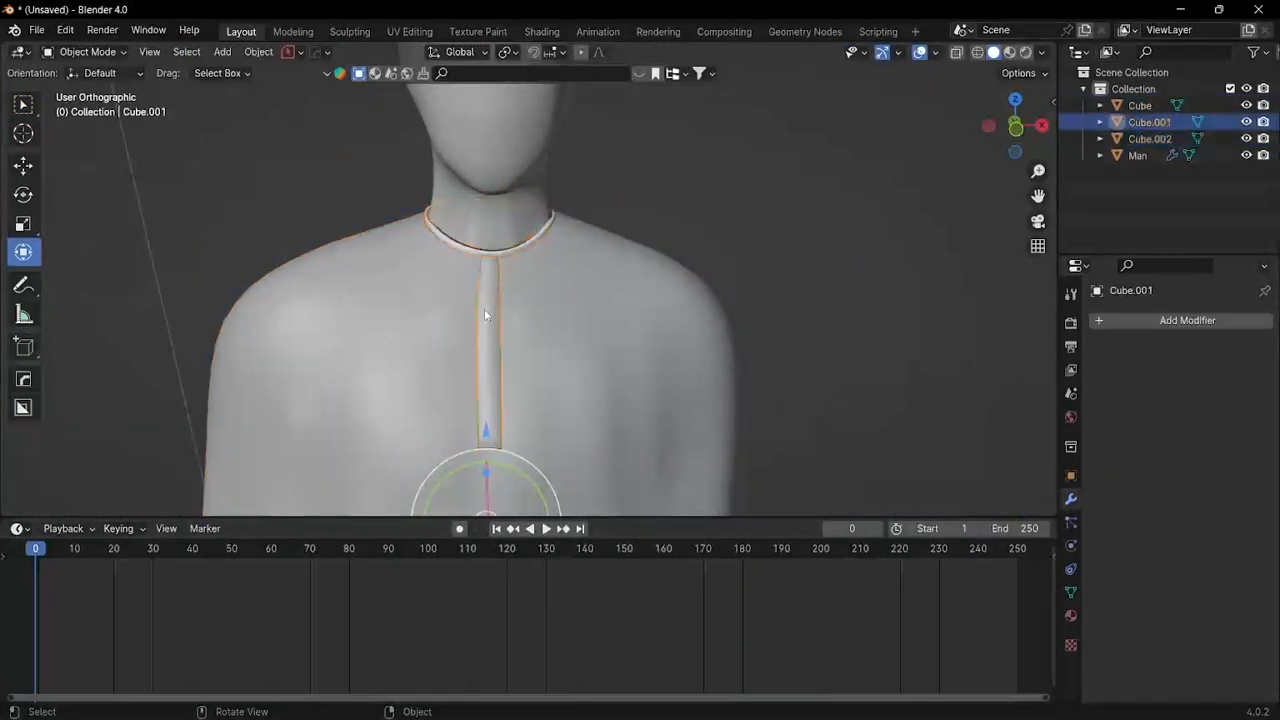
Step: Select the separated neckline band and set its origin to its geometry
scroll(510, 250, "up", 4)
left_click(525, 228)
key("s")
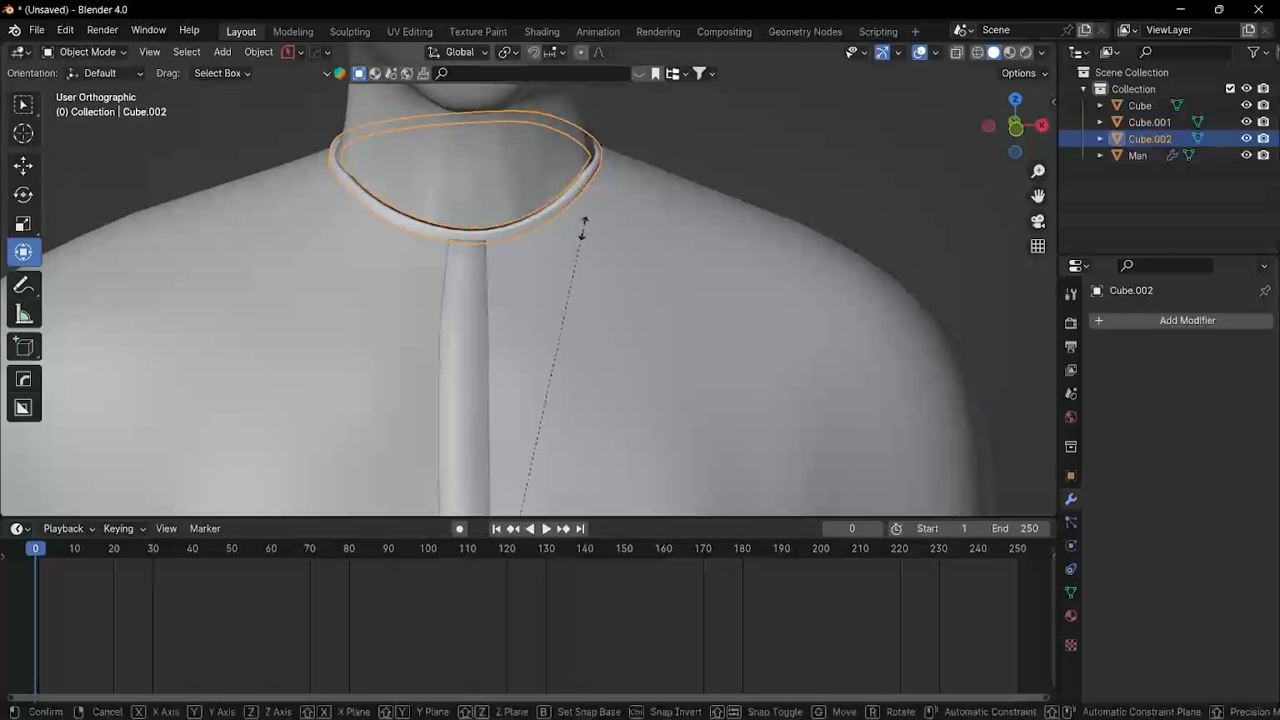
key("Escape")
scroll(520, 226, "up", 2)
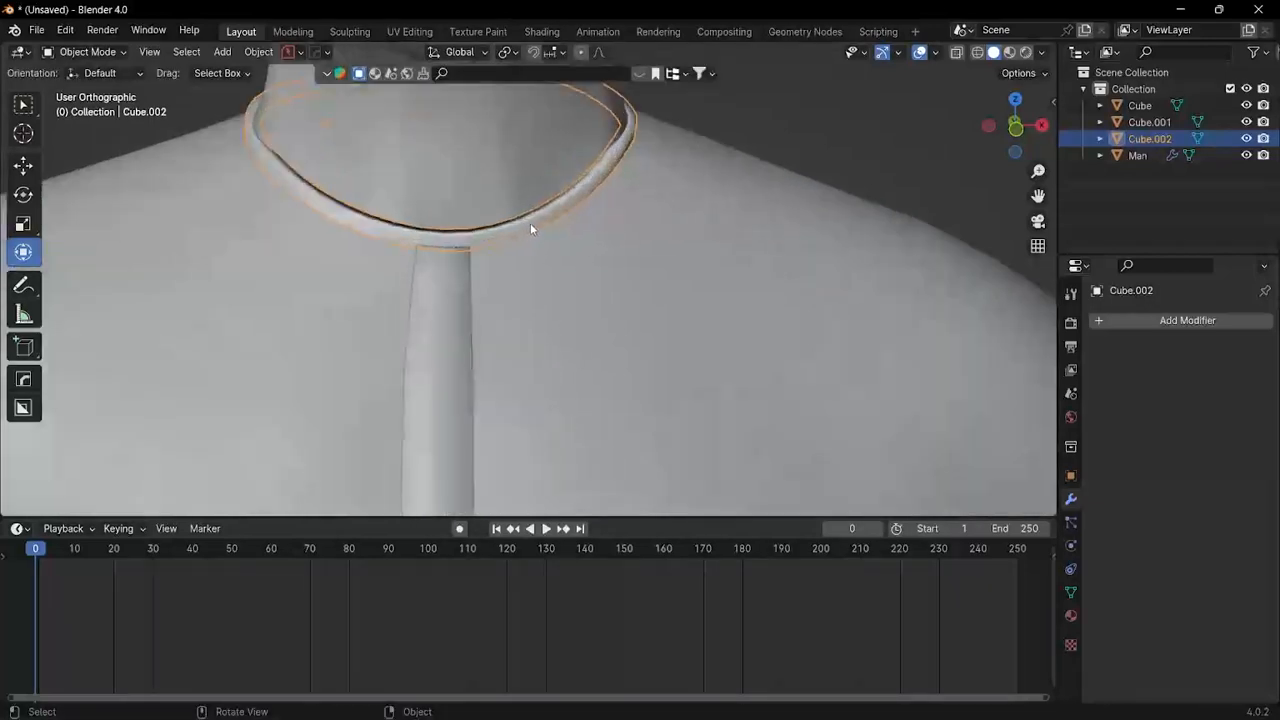
right_click(532, 220)
mouse_move(509, 288)
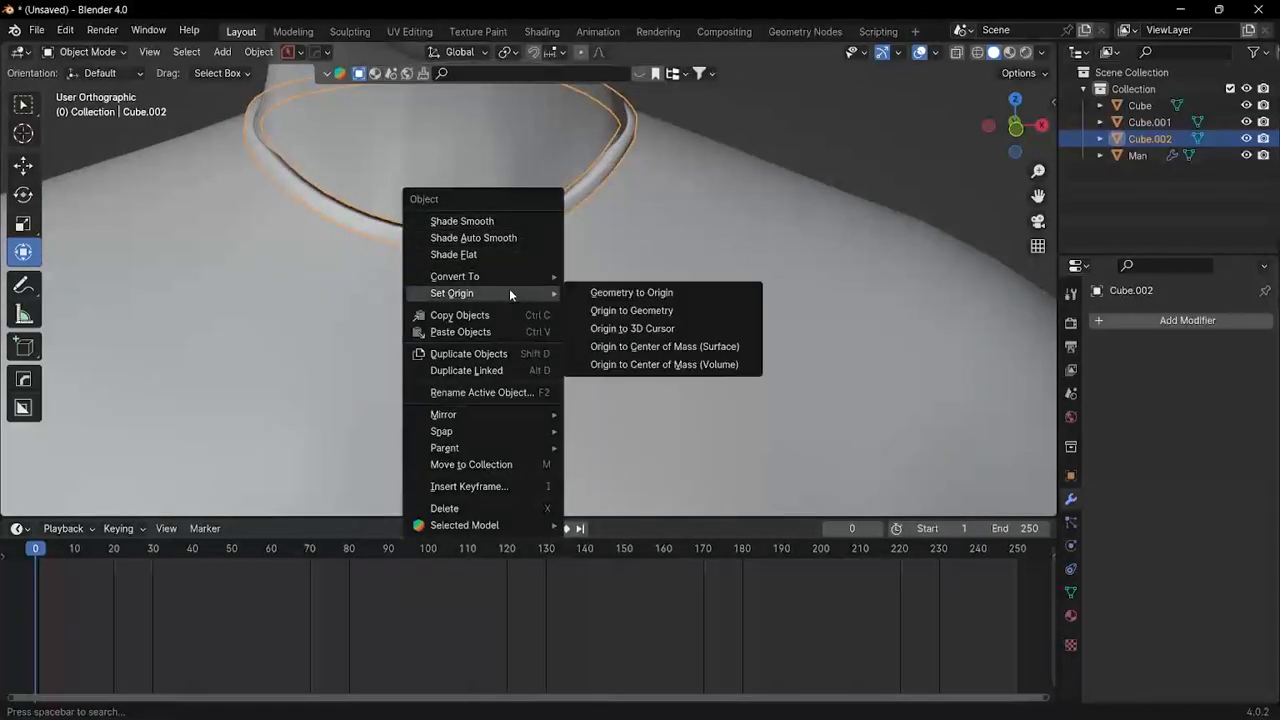
left_click(634, 311)
scroll(488, 218, "down", 3)
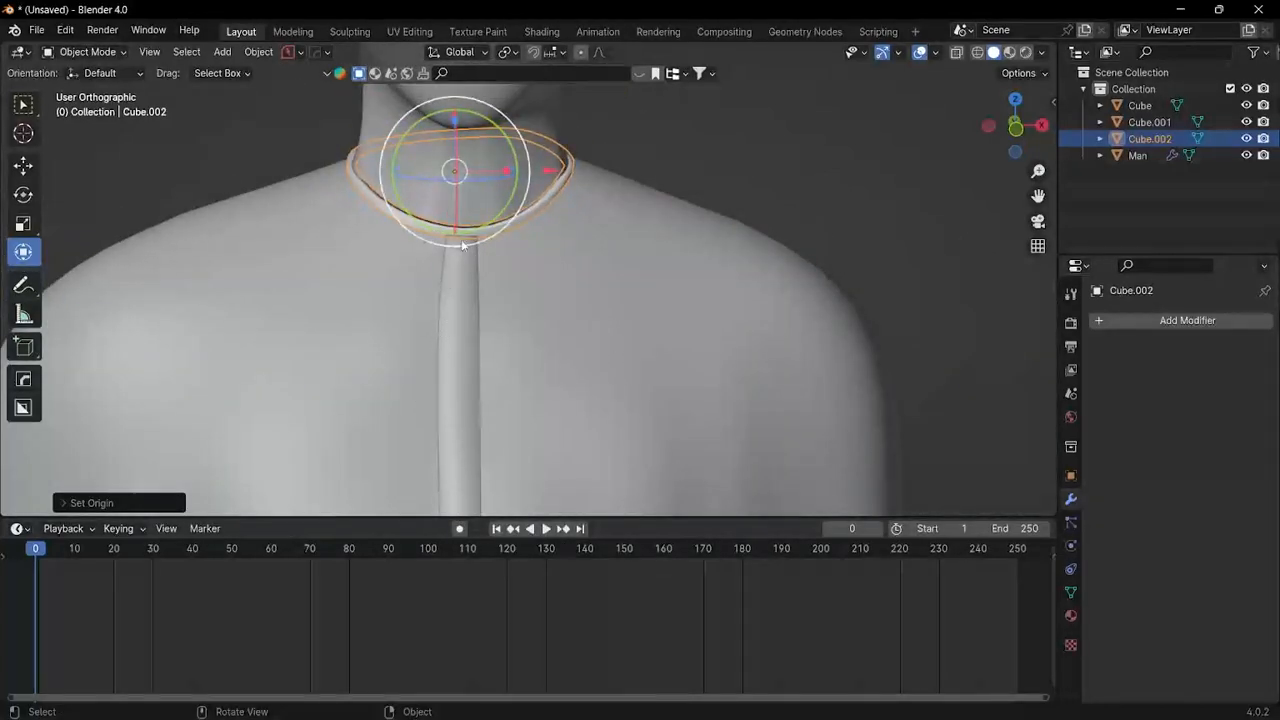
Step: In Edit Mode, select the edge loop between the neckline band's two face rows and scale it up to about 1.035
scroll(545, 230, "up", 2)
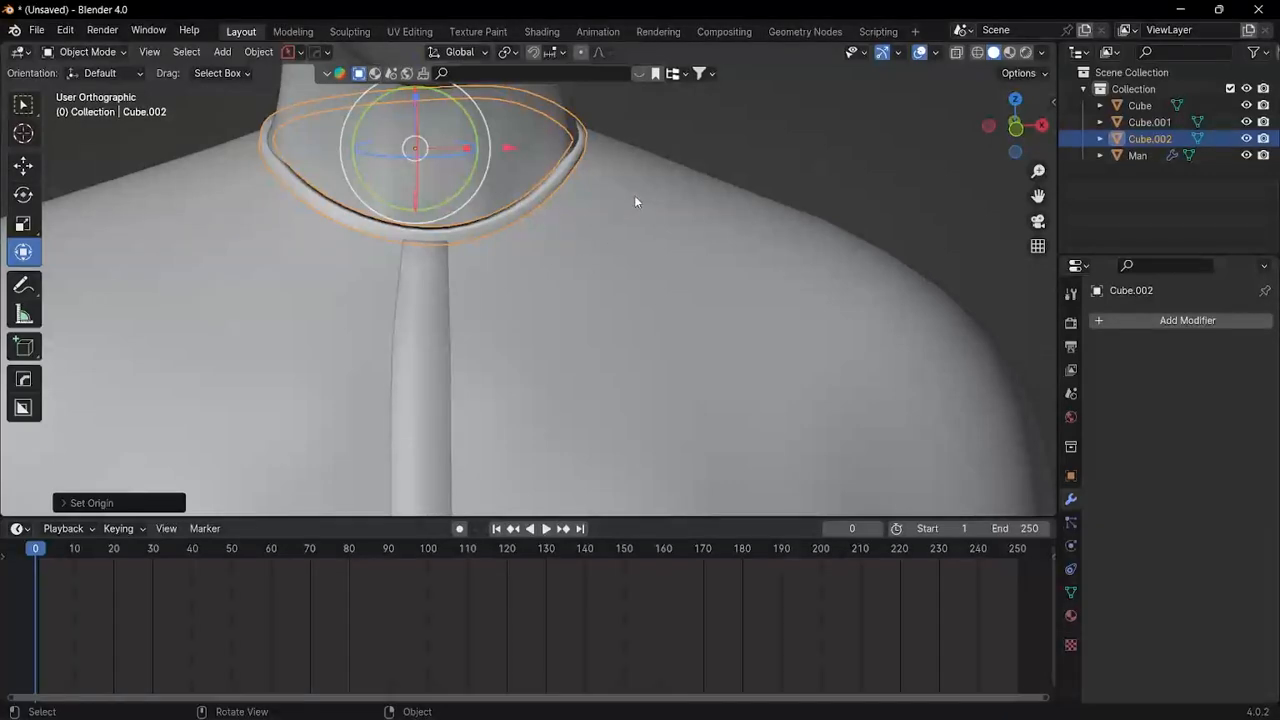
key("ctrl+Tab")
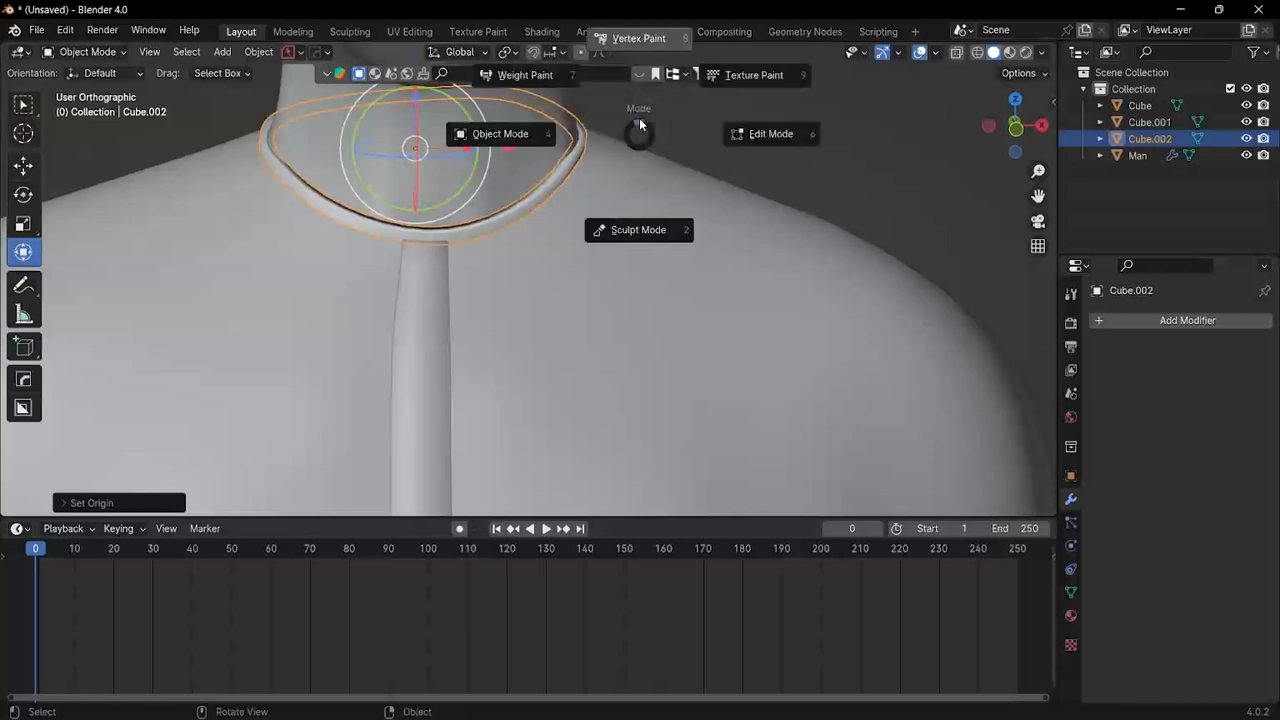
key("Tab")
scroll(623, 115, "up", 3)
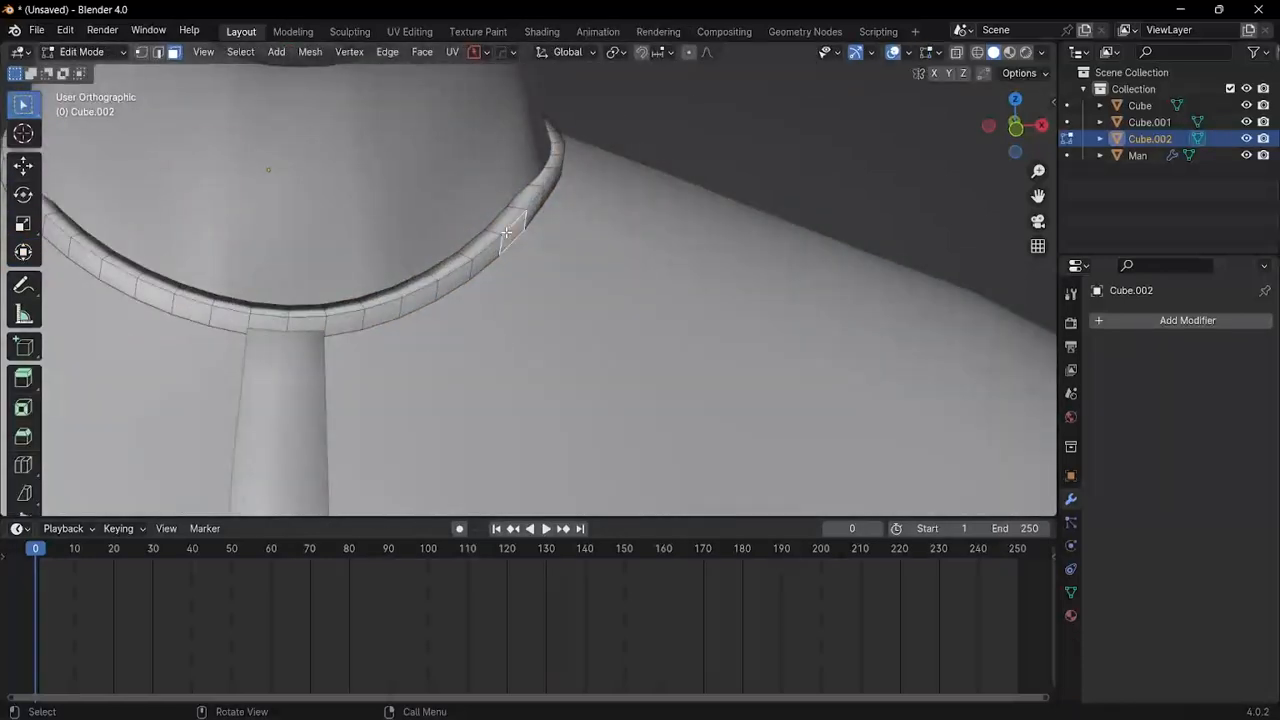
key("2")
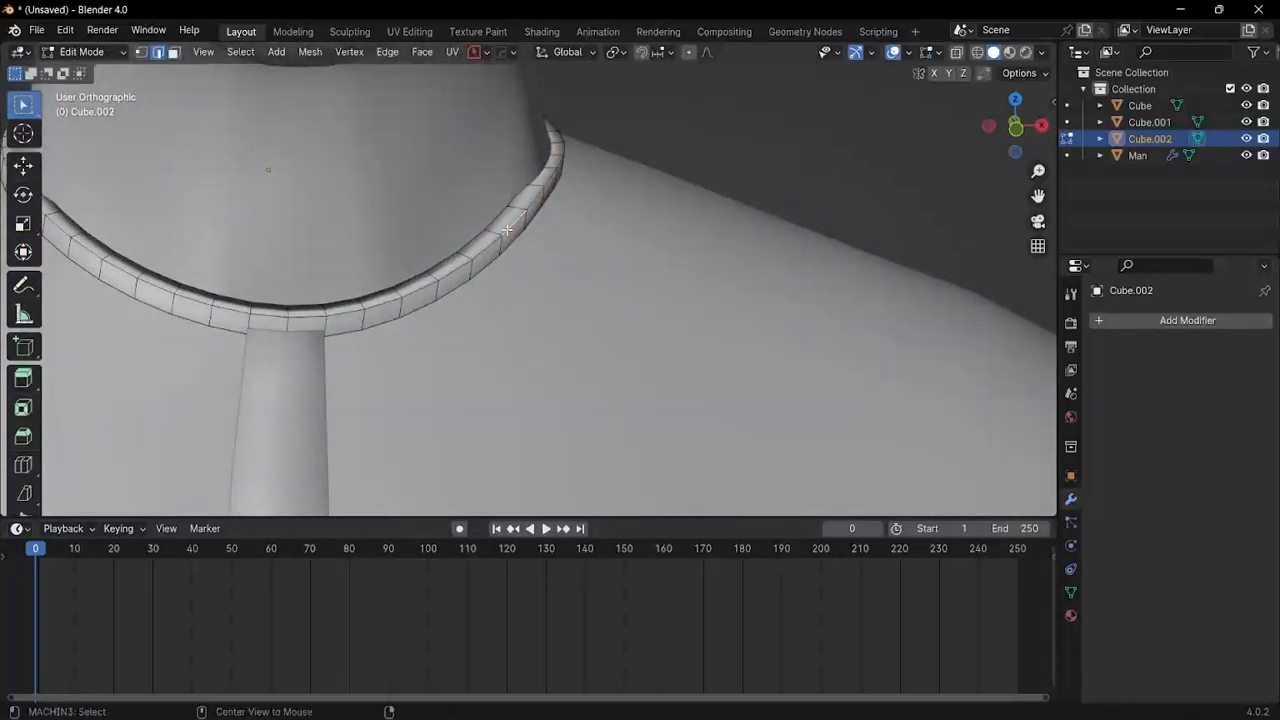
left_click(507, 230, "alt")
scroll(510, 234, "down", 4)
key("s")
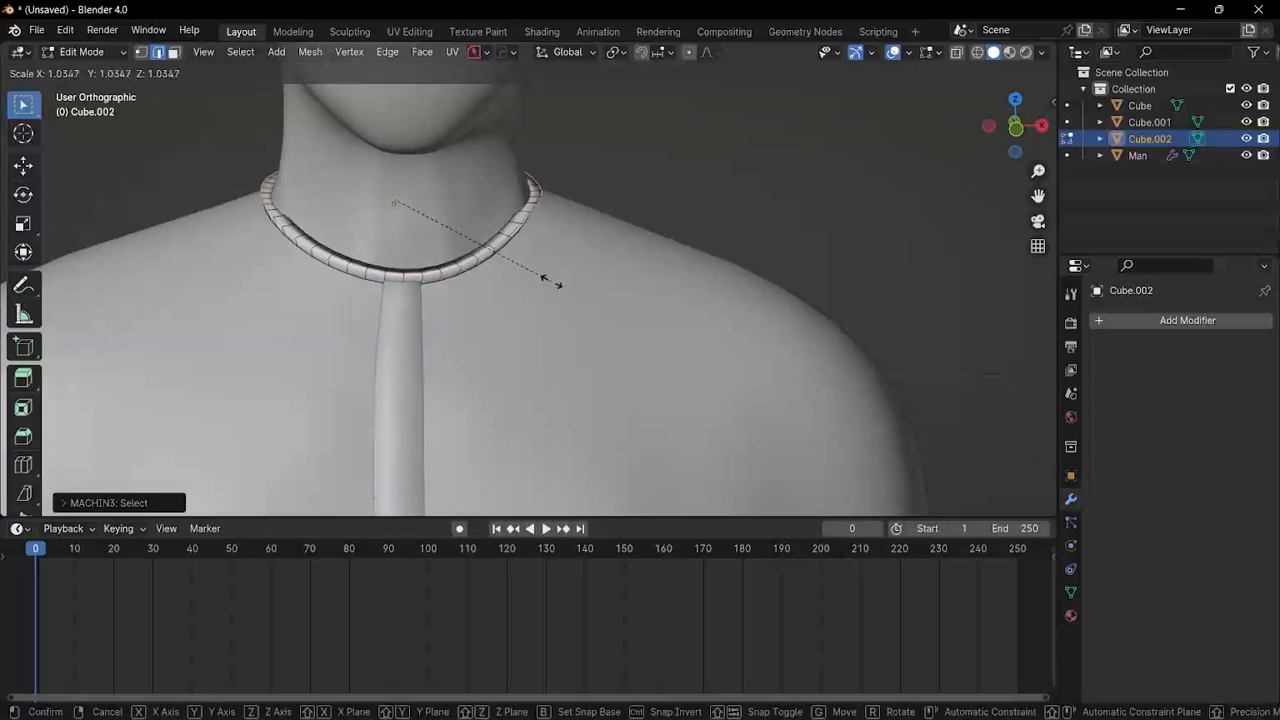
left_click(552, 281)
middle_click_drag(552, 281, 538, 231)
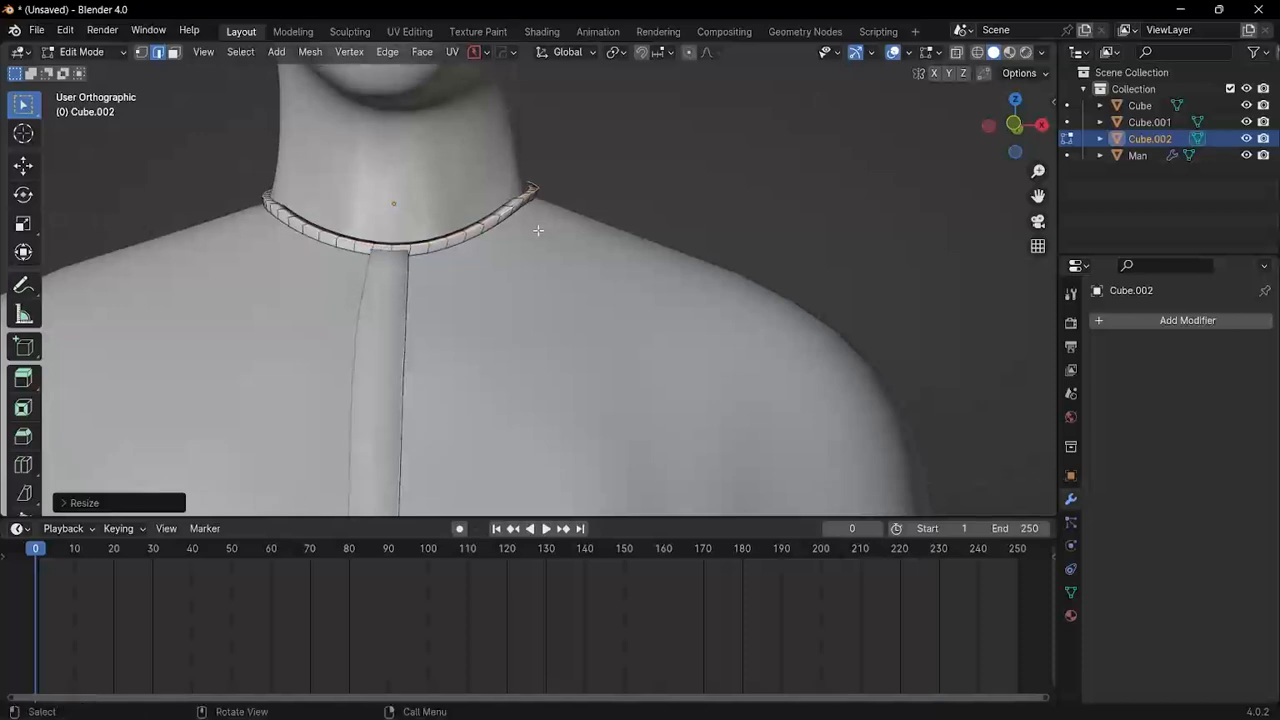
Step: Leave the neckline band's Edit Mode and open the chest strip's mesh in Edit Mode
key("ctrl+Tab")
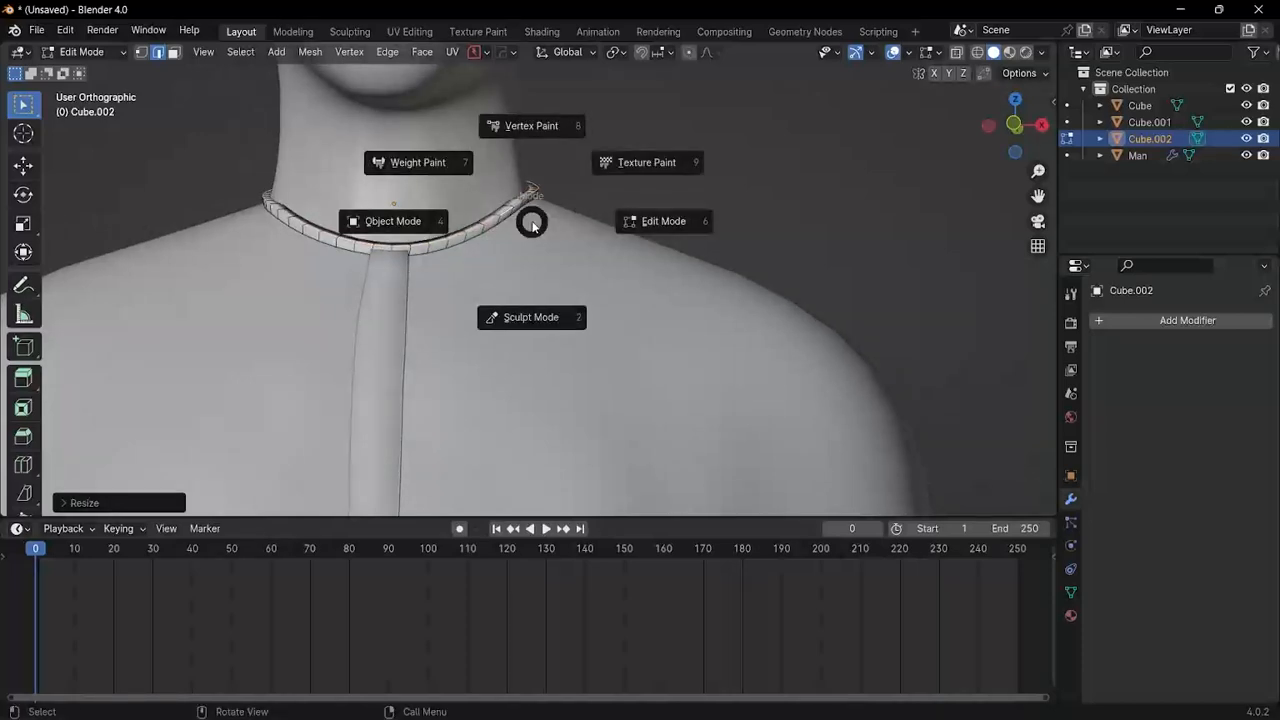
left_click(393, 221)
scroll(516, 252, "down", 3)
middle_click_drag(516, 252, 508, 290)
left_click(503, 311)
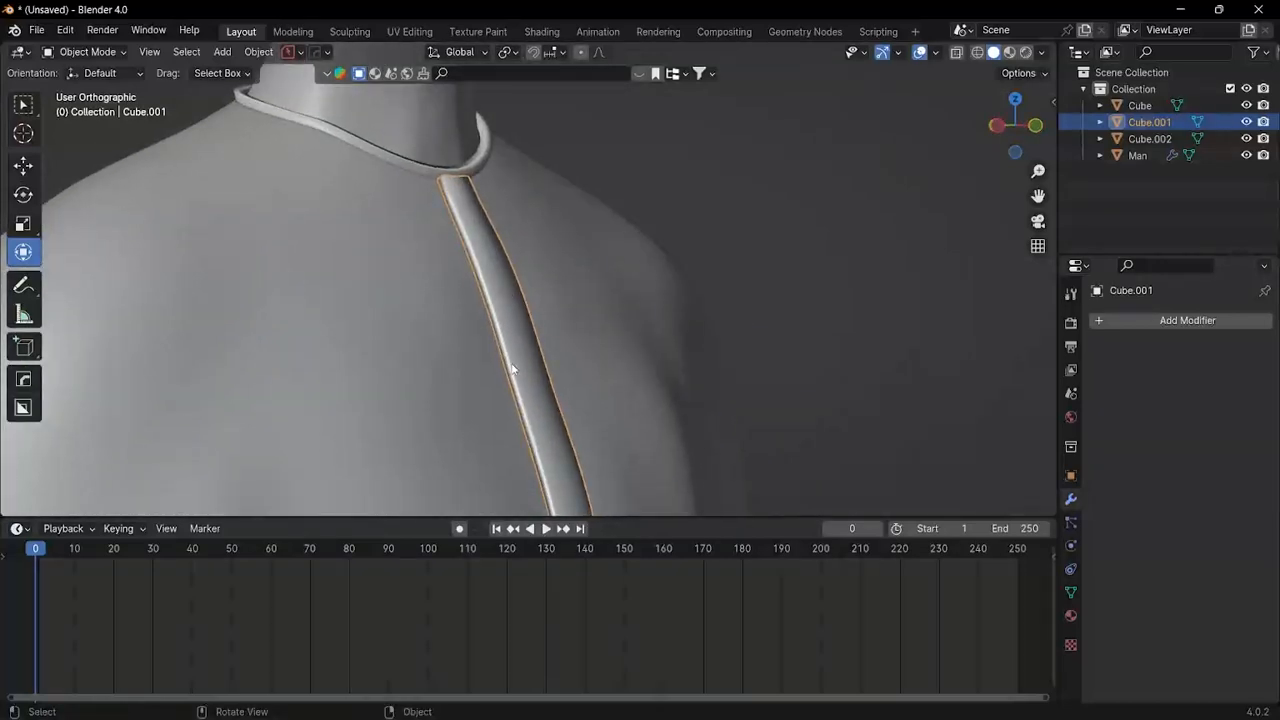
key("ctrl+Tab")
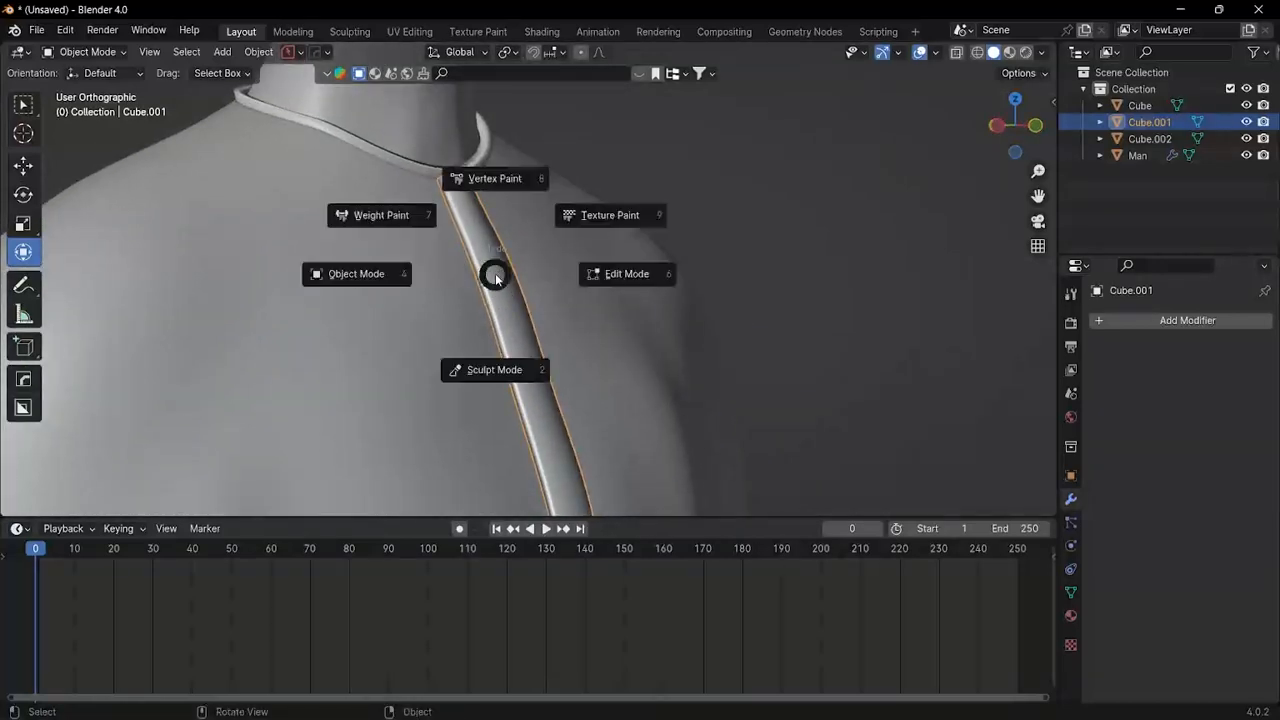
left_click(505, 273)
scroll(490, 272, "up", 3)
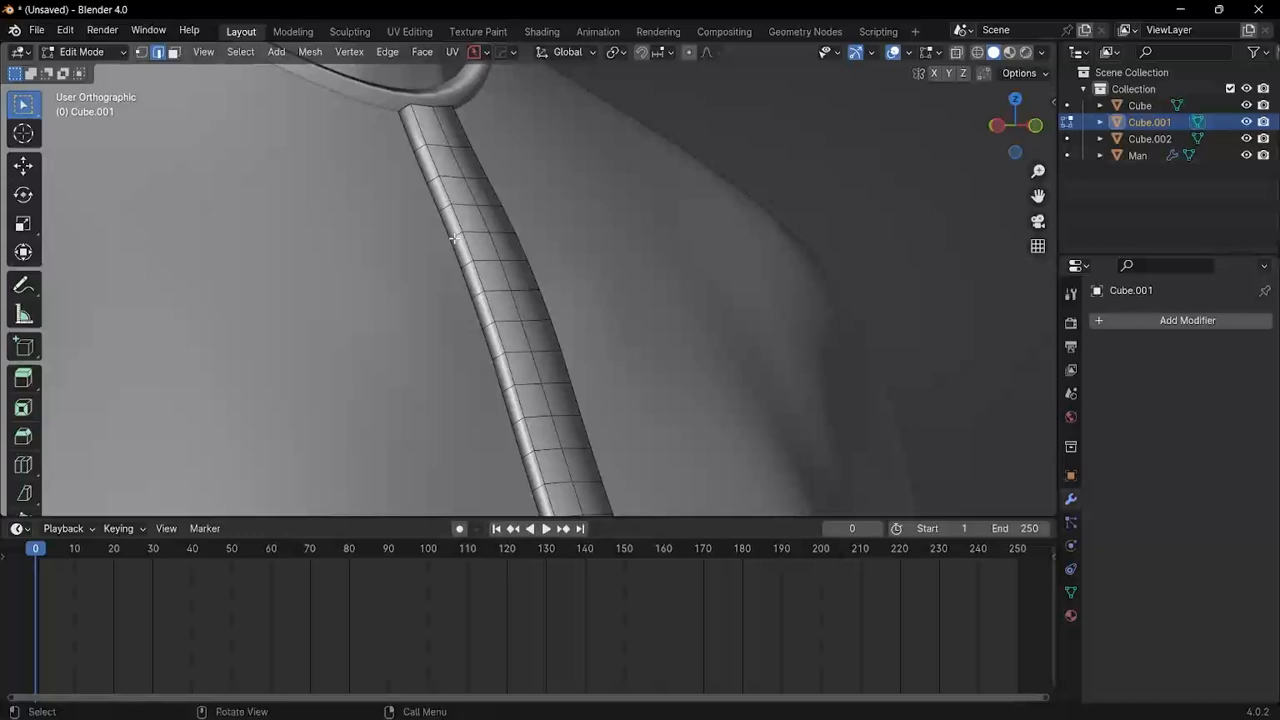
Step: Add two lengthwise edge loops to the chest strip's side, sliding one toward the front corner and the other toward the outer back edge
key("ctrl+r")
left_click(452, 236)
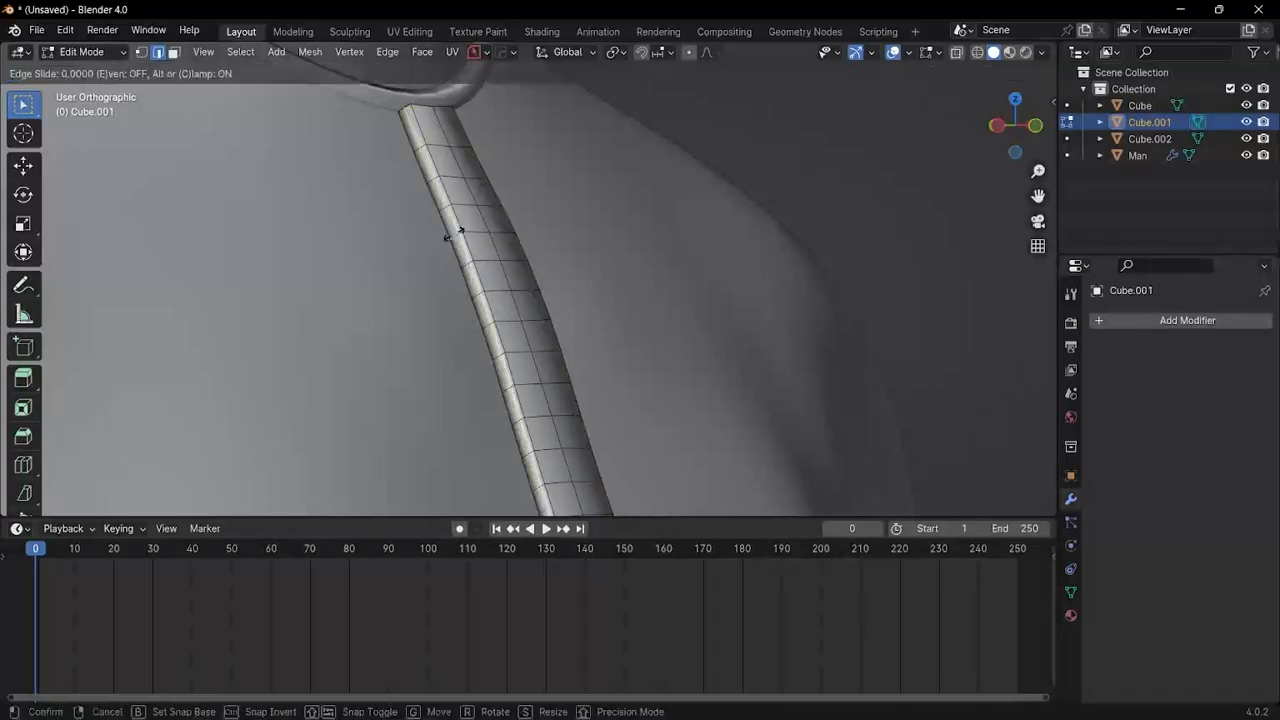
left_click(463, 236)
scroll(450, 242, "up", 2)
scroll(450, 242, "up", 1)
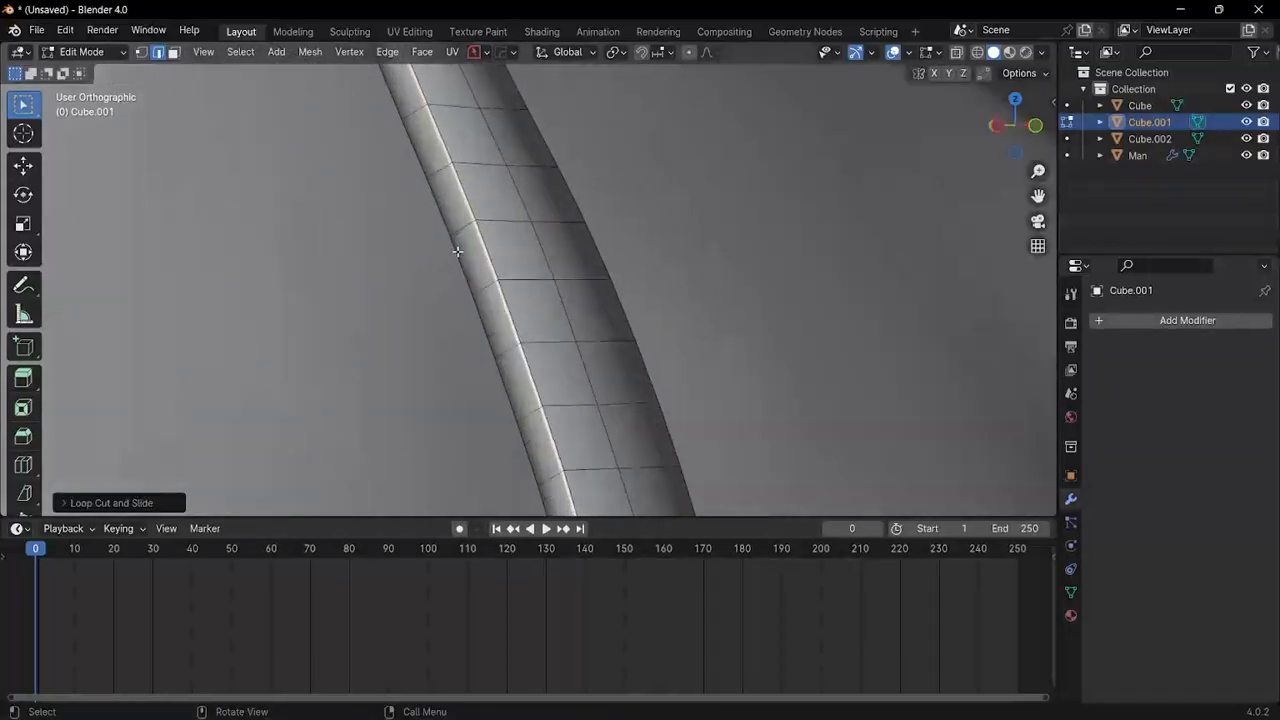
key("ctrl+r")
left_click(459, 231)
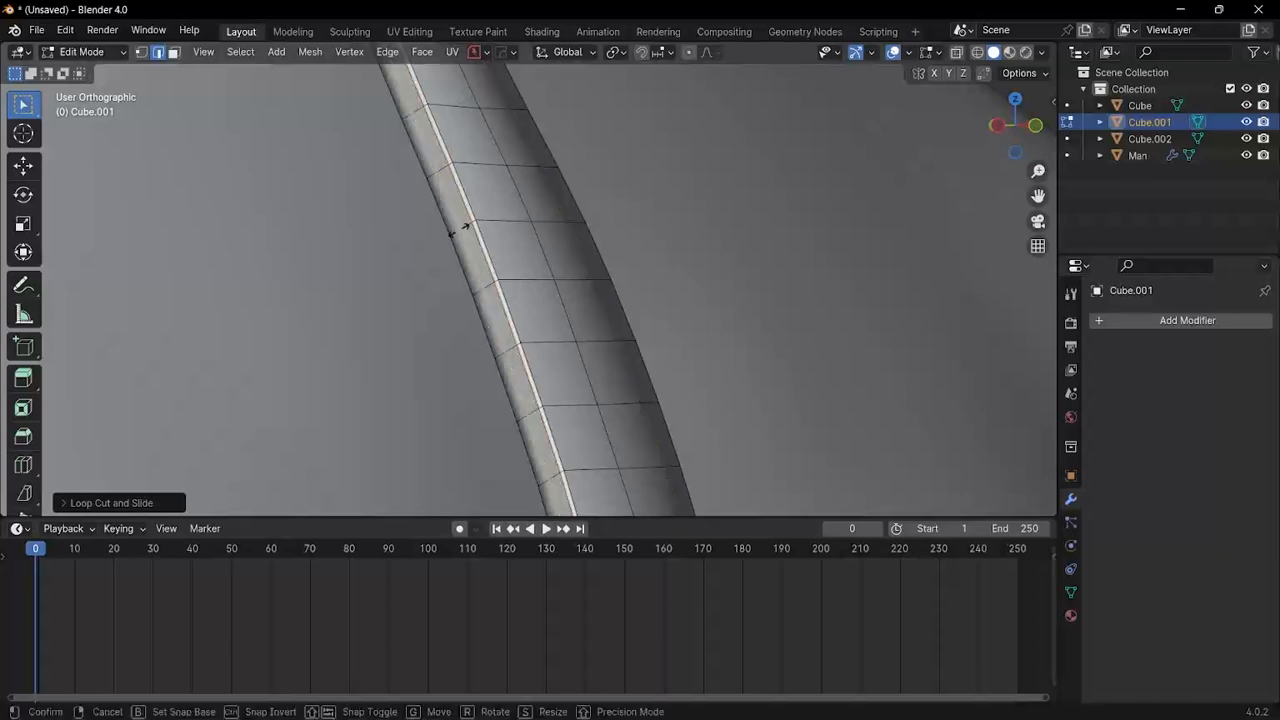
left_click(448, 232)
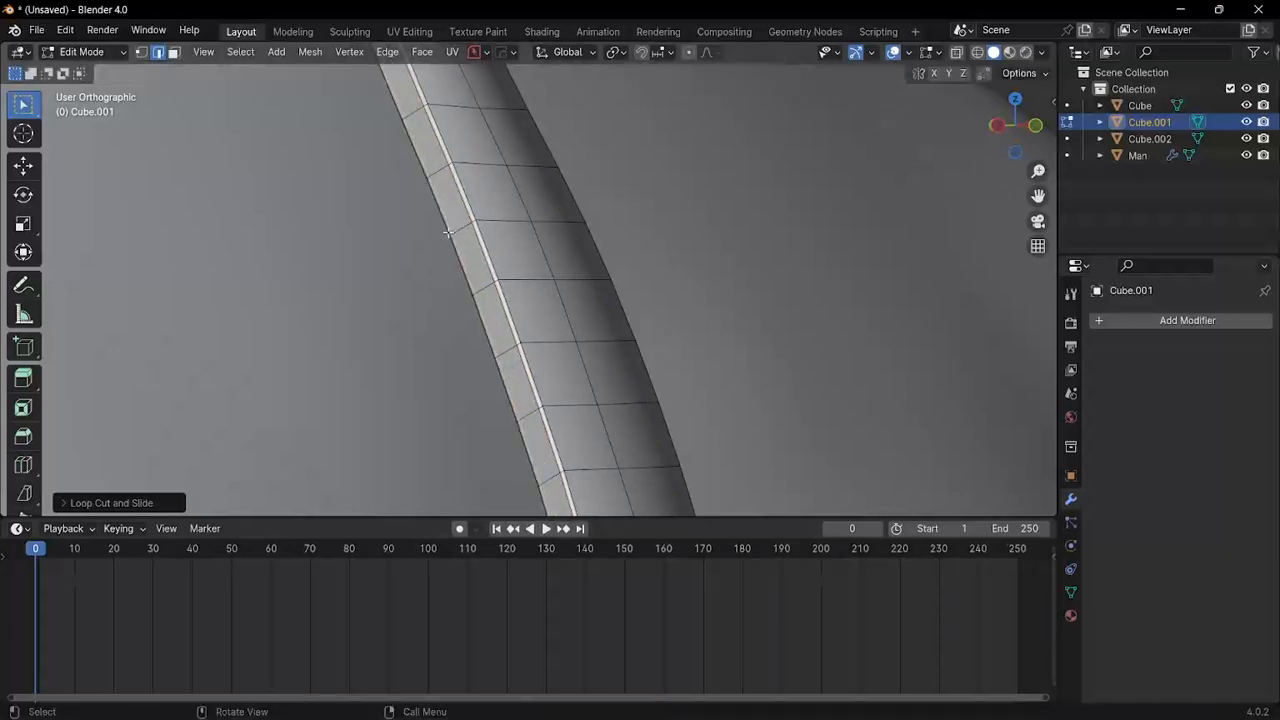
scroll(477, 246, "down", 6)
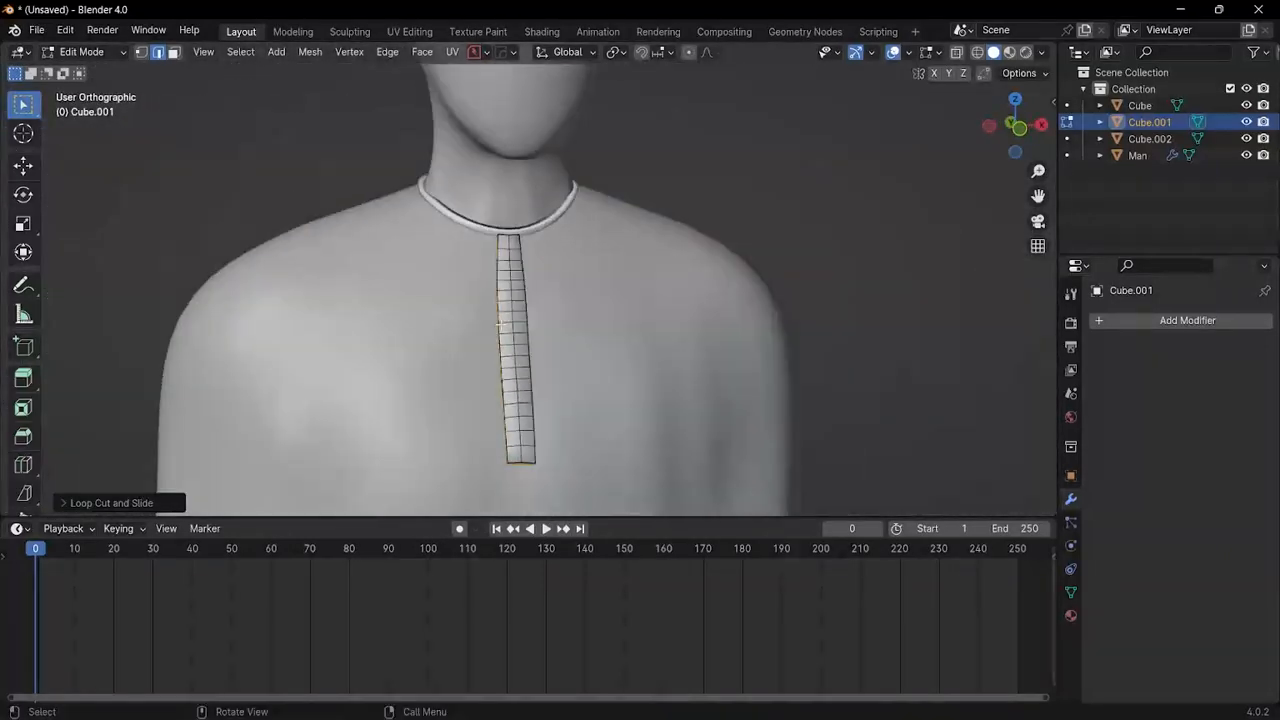
Step: Return the chest strip to Object Mode
middle_click_drag(499, 325, 529, 345)
key("ctrl+Tab")
left_click(383, 317)
scroll(523, 320, "down", 4)
scroll(527, 343, "down", 1)
scroll(531, 365, "down", 2)
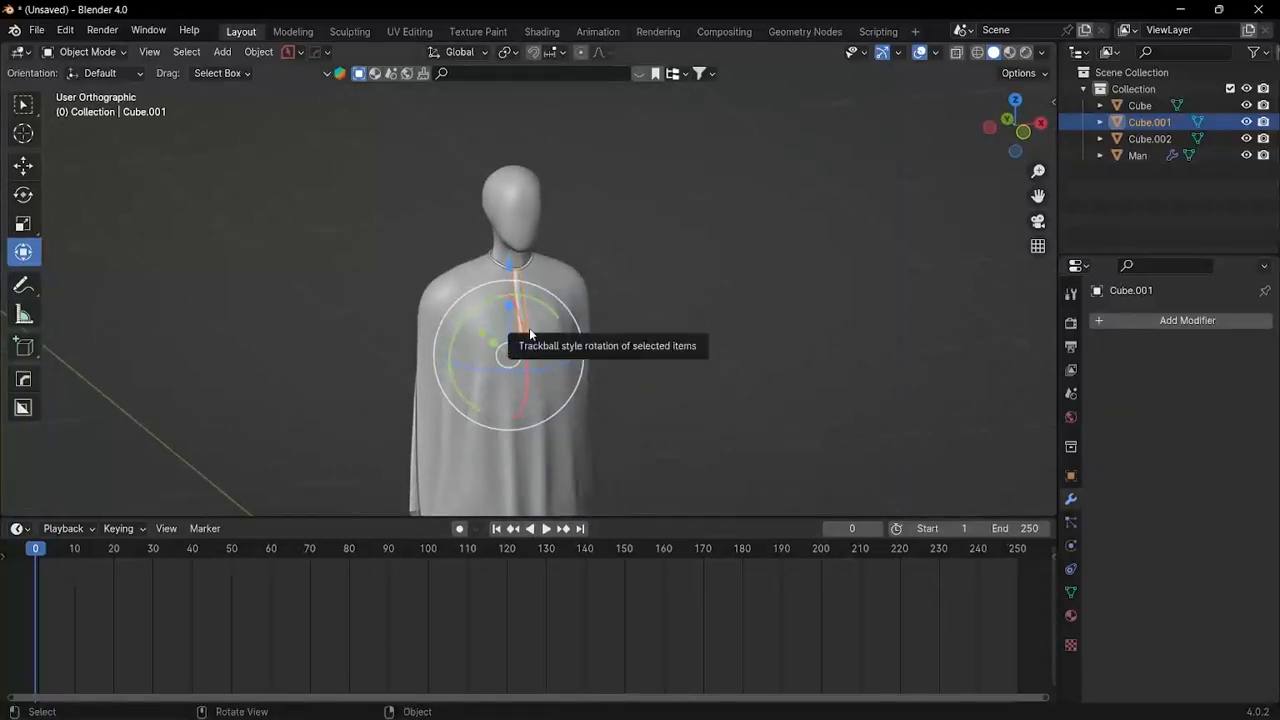
Step: Select the main garment body and show its mesh in Edit Mode
scroll(572, 345, "up", 5)
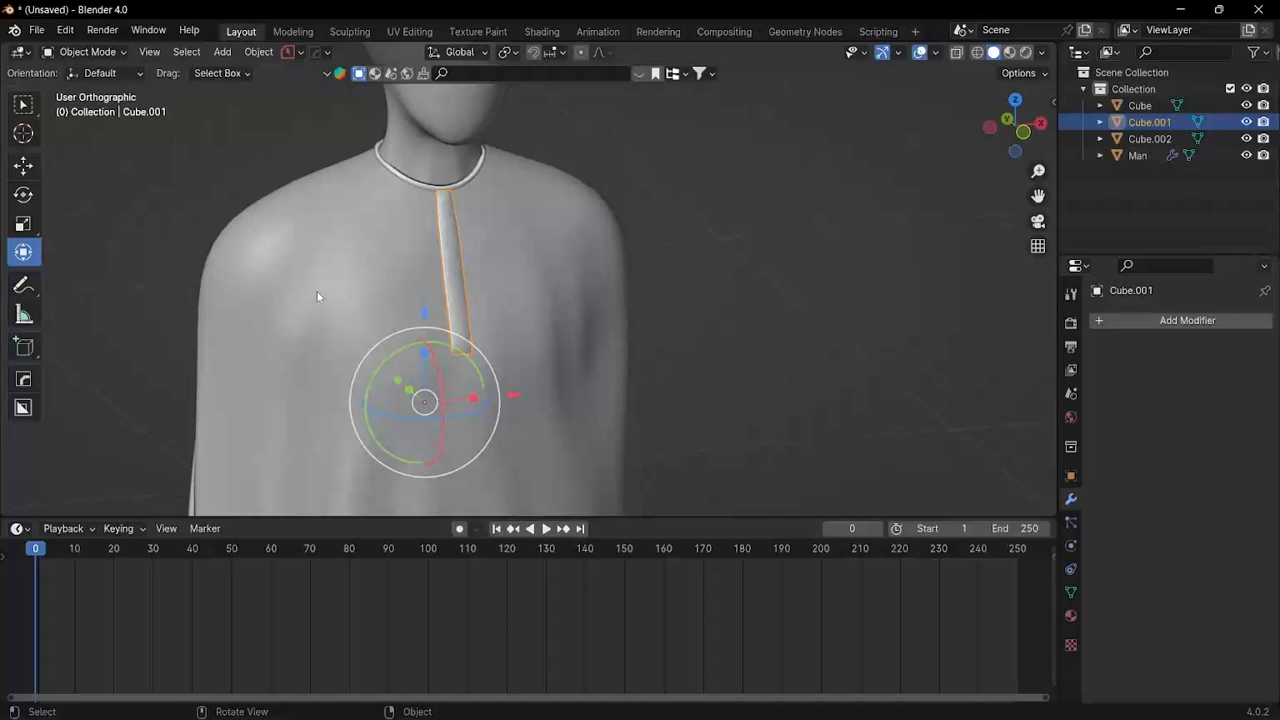
scroll(241, 224, "down", 3)
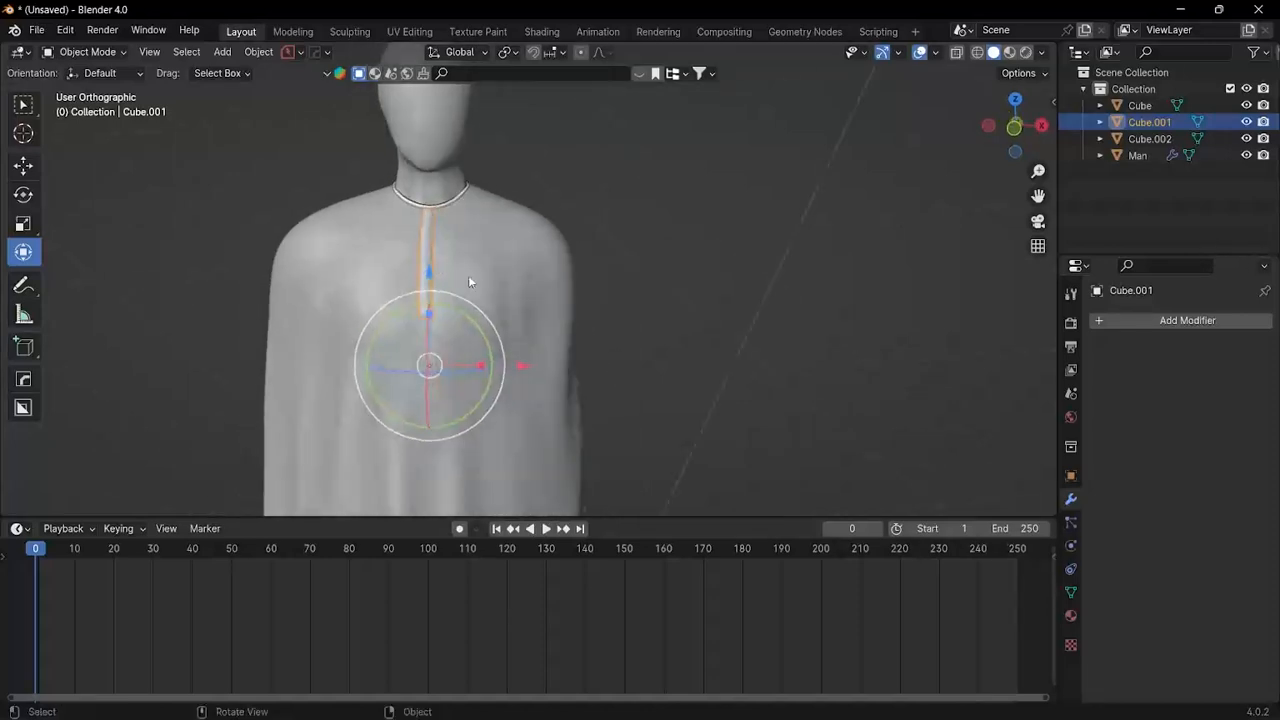
left_click(470, 272)
scroll(488, 235, "up", 1)
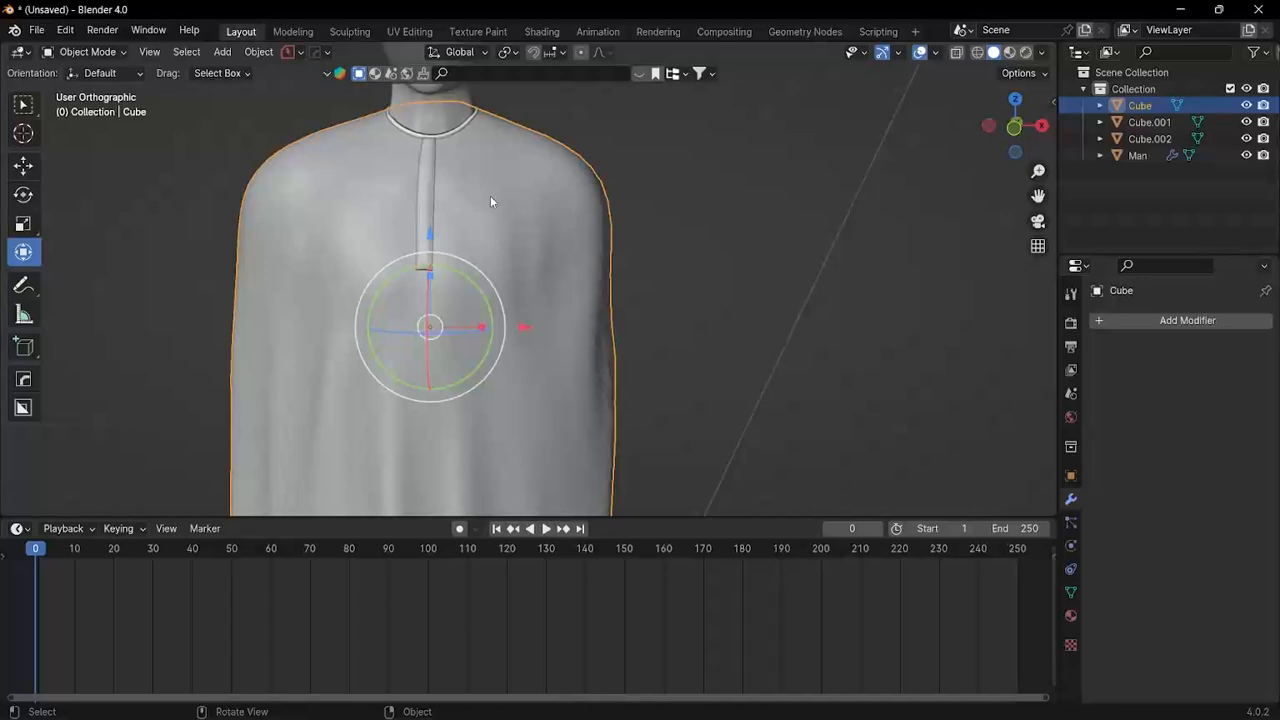
key("ctrl+Tab")
key("Tab")
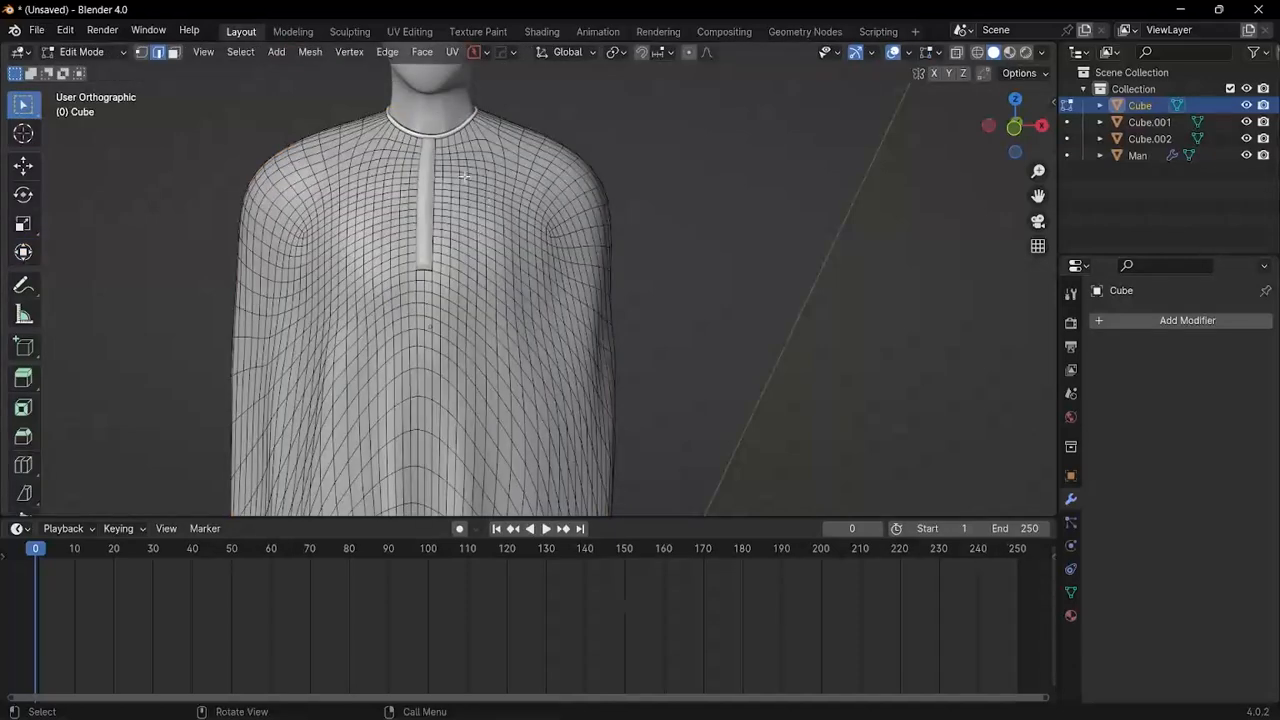
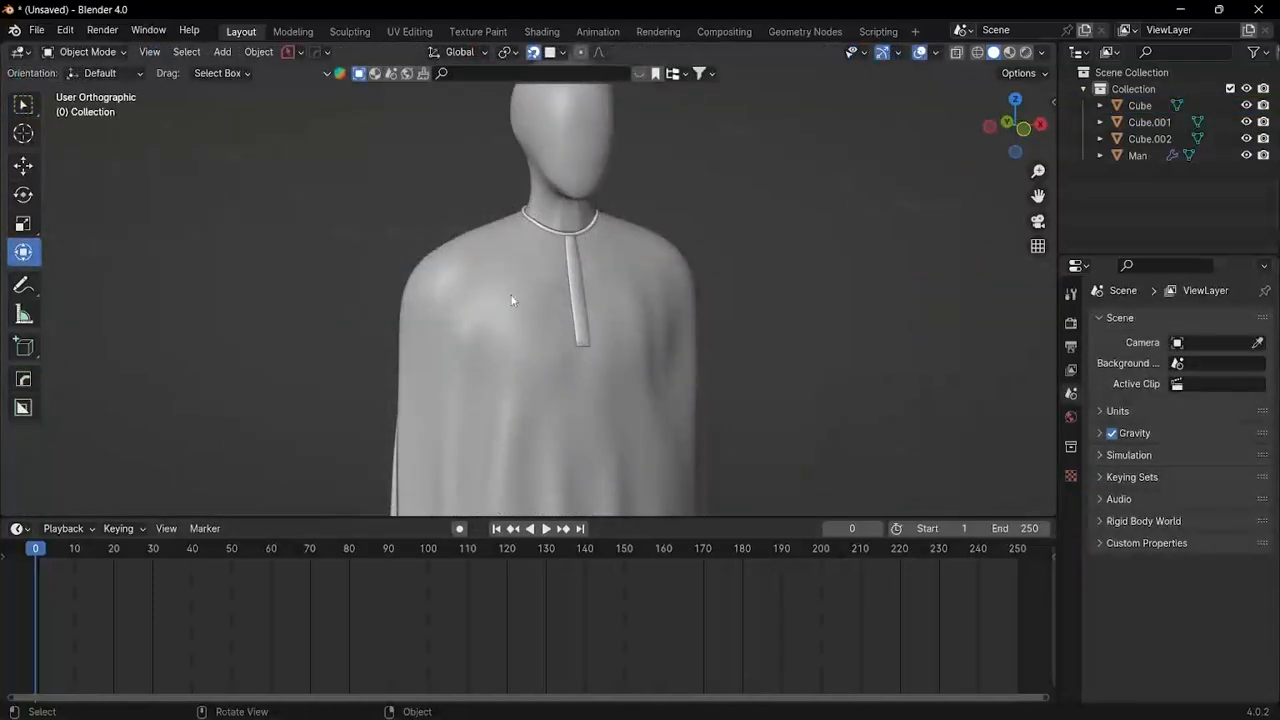
Step: In Object Mode, add a plane and raise it along Z to just above the figure's head
key("shift+a")
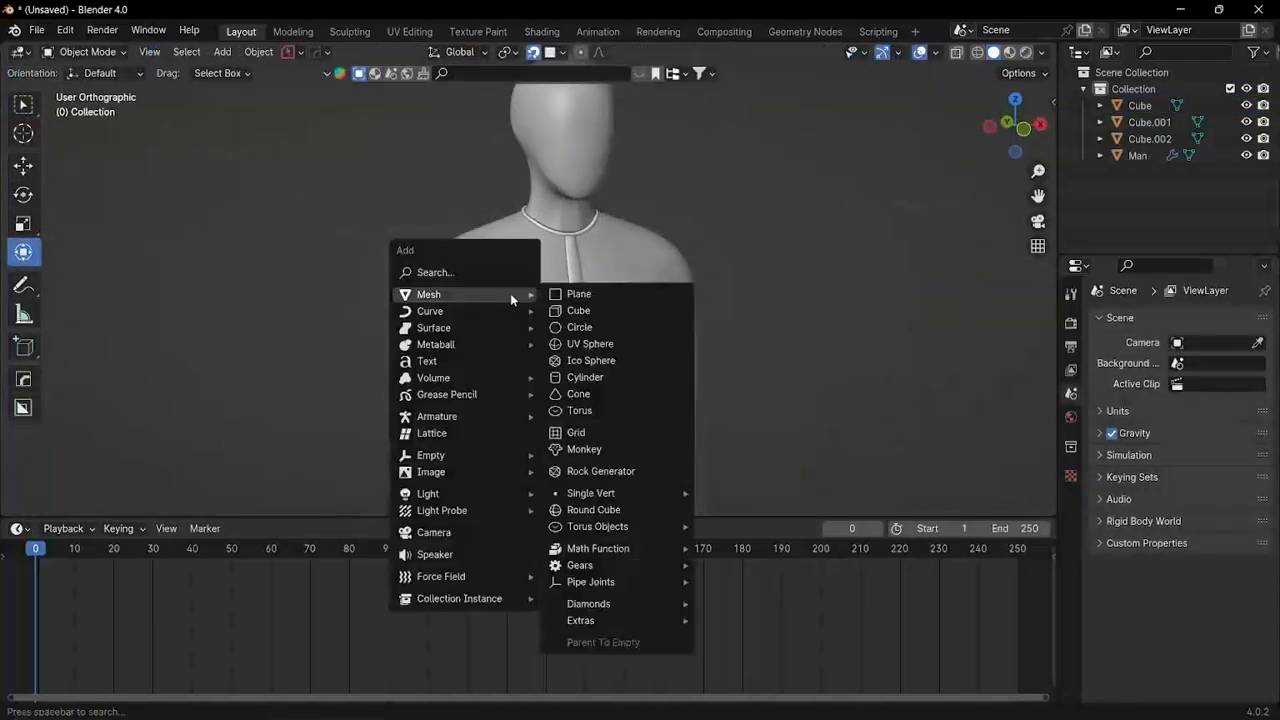
left_click(577, 295)
middle_click_drag(570, 321, 579, 371)
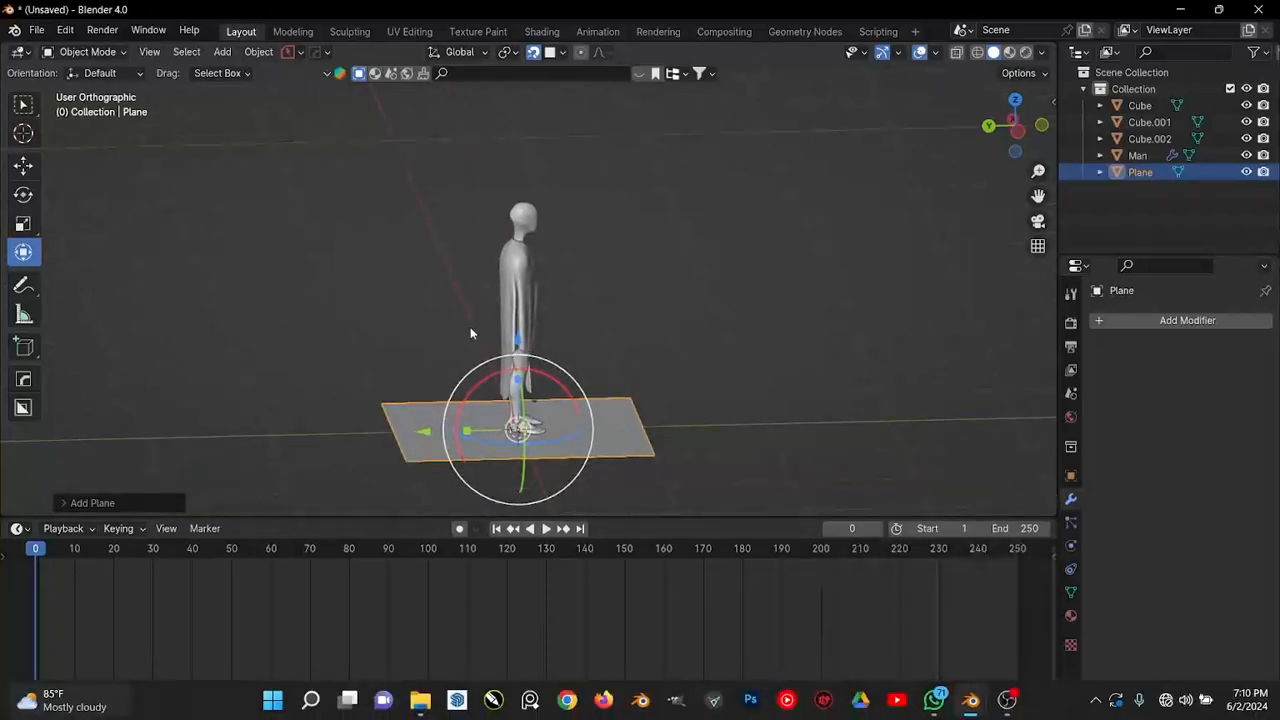
left_click_drag(514, 341, 516, 80)
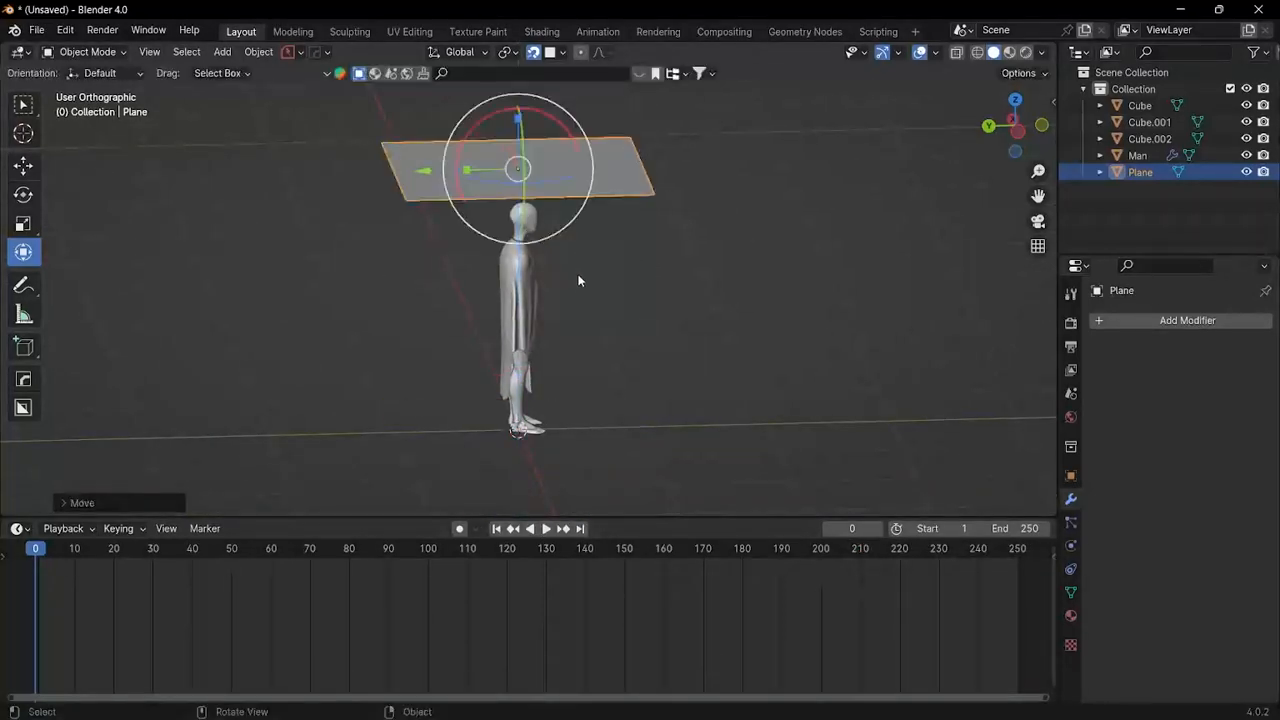
middle_click_drag(540, 228, 537, 197)
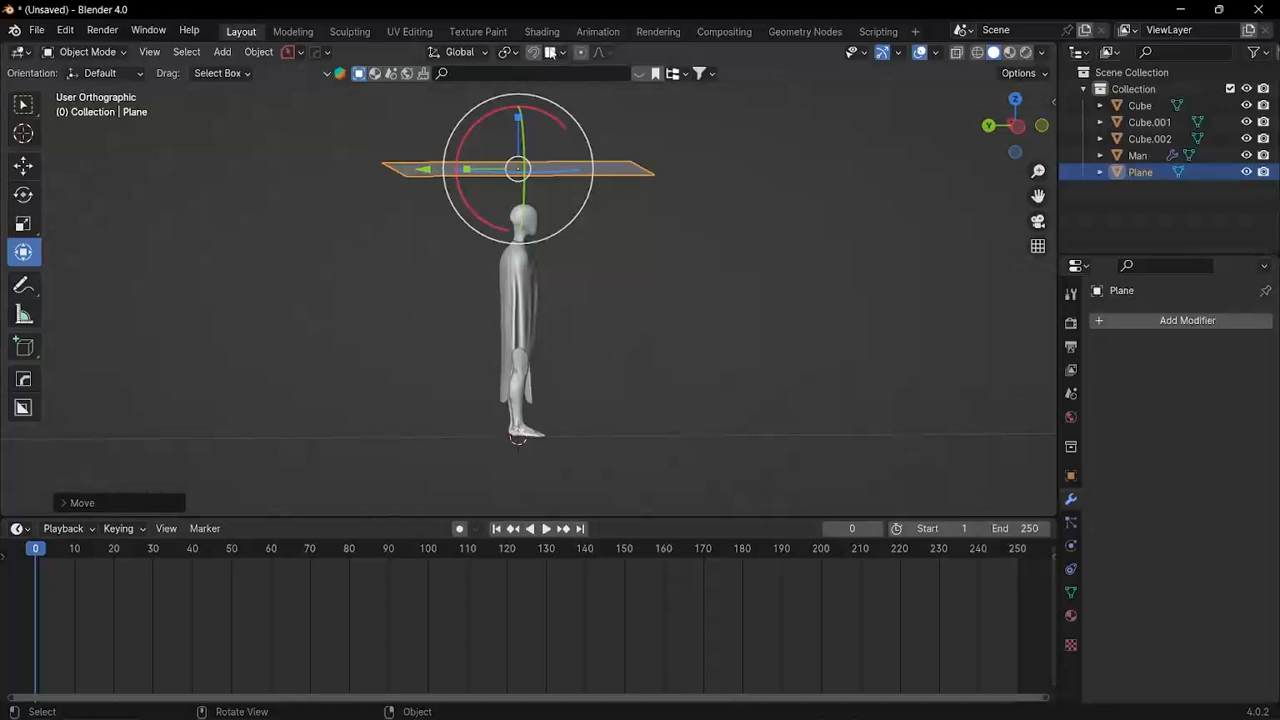
Step: Set snapping to Increment and rotate the plane about X until it stands upright
left_click(551, 52)
left_click(524, 138, "shift")
scroll(730, 183, "down", 2)
middle_click_drag(688, 187, 661, 284, "shift")
scroll(634, 268, "up", 3)
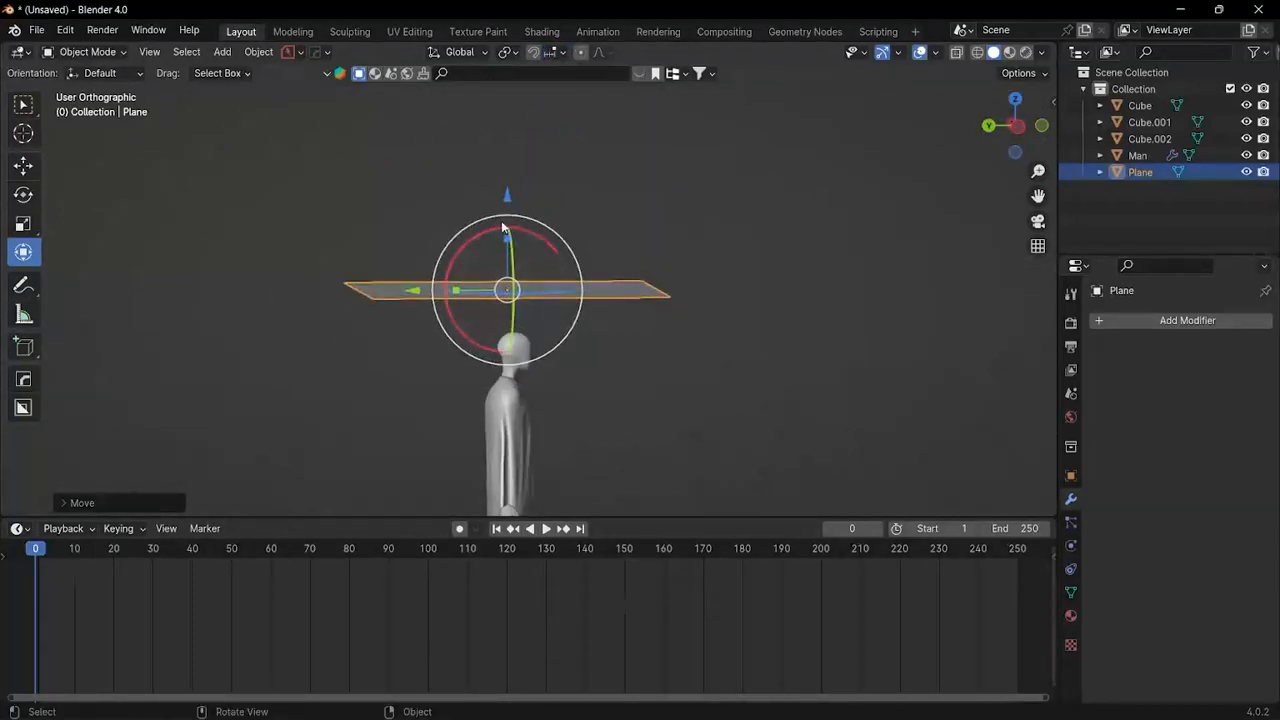
left_click_drag(481, 227, 575, 268)
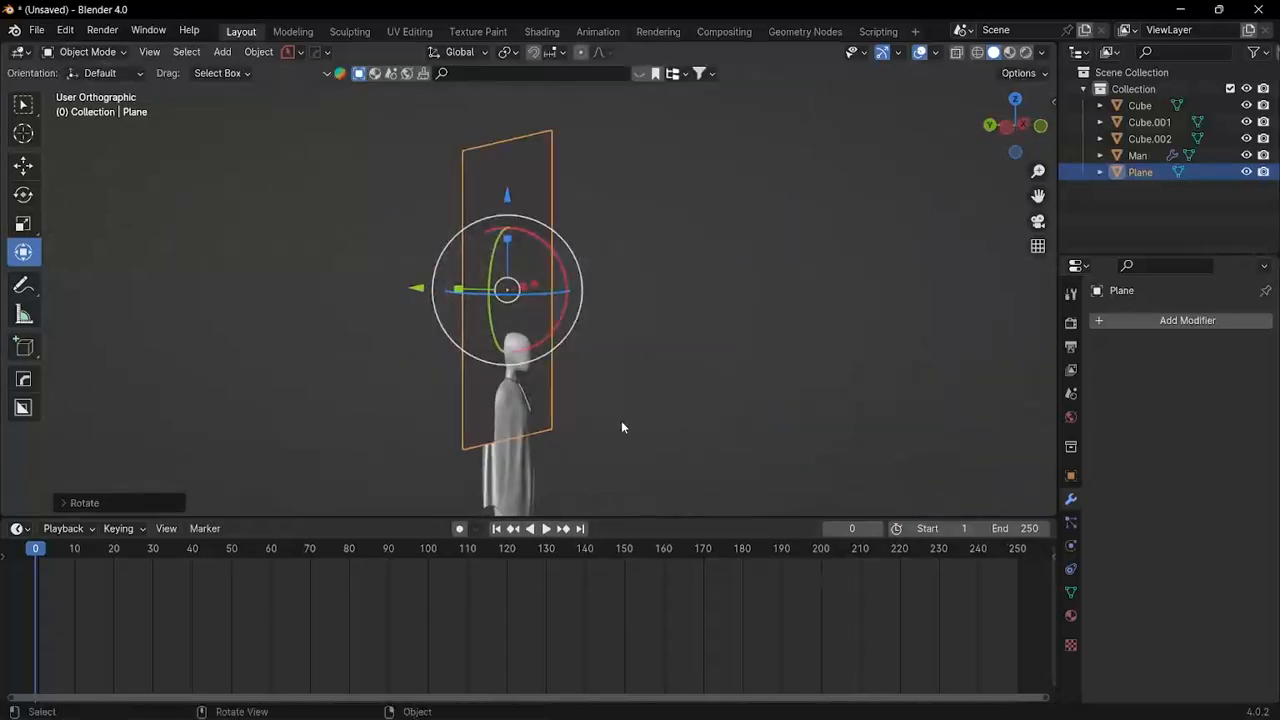
Step: Scale the plane down to a small square and lower it to chest height beside the placket strip
key("s")
left_click(507, 288)
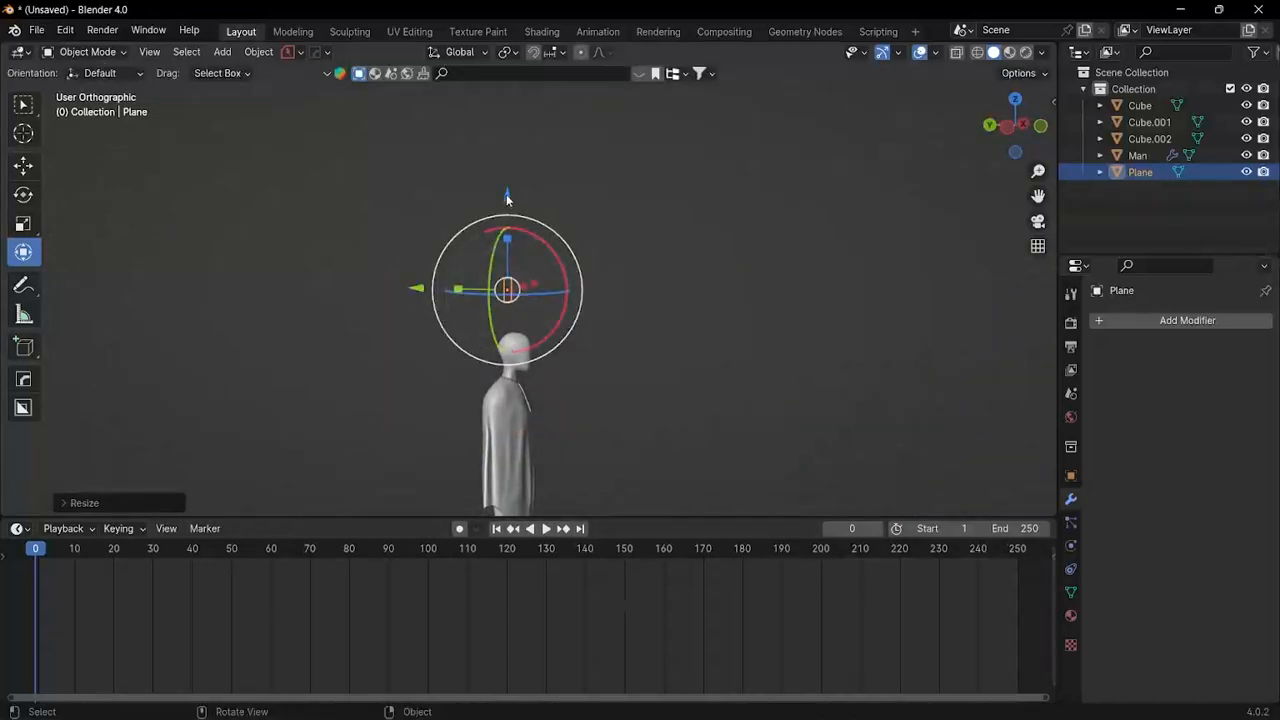
left_click_drag(507, 200, 548, 318)
scroll(574, 428, "up", 4)
middle_click_drag(580, 430, 501, 309)
key("s")
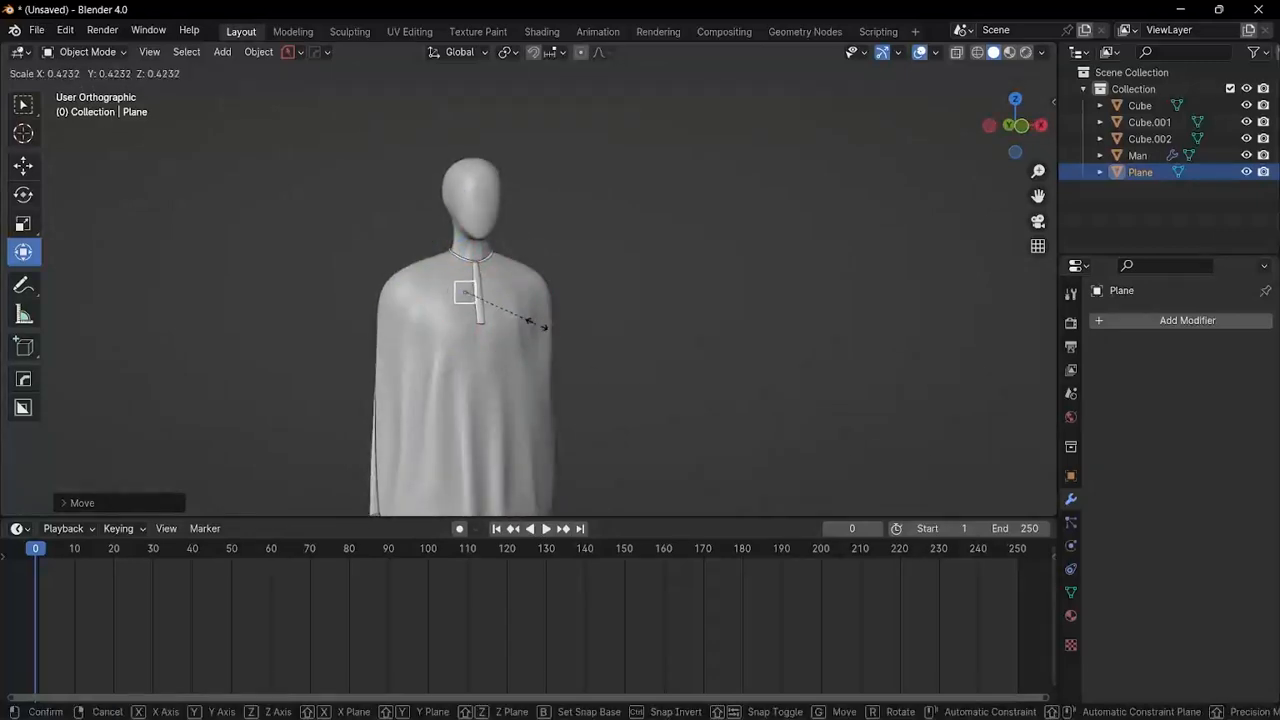
left_click(491, 310)
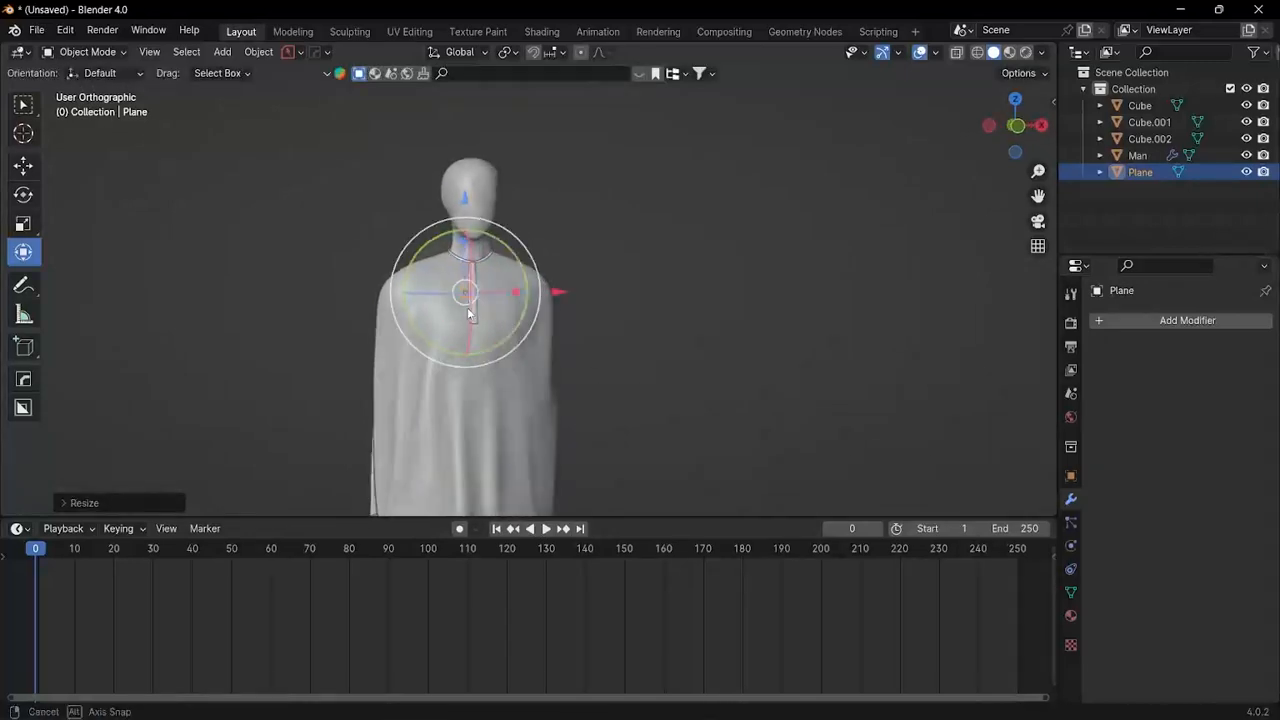
Step: Move the plane along X away from the placket strip and about -0.13 m along Y toward the front of the chest
scroll(550, 286, "up", 2)
key("g")
key("x")
left_click(507, 286)
middle_click_drag(507, 286, 605, 307)
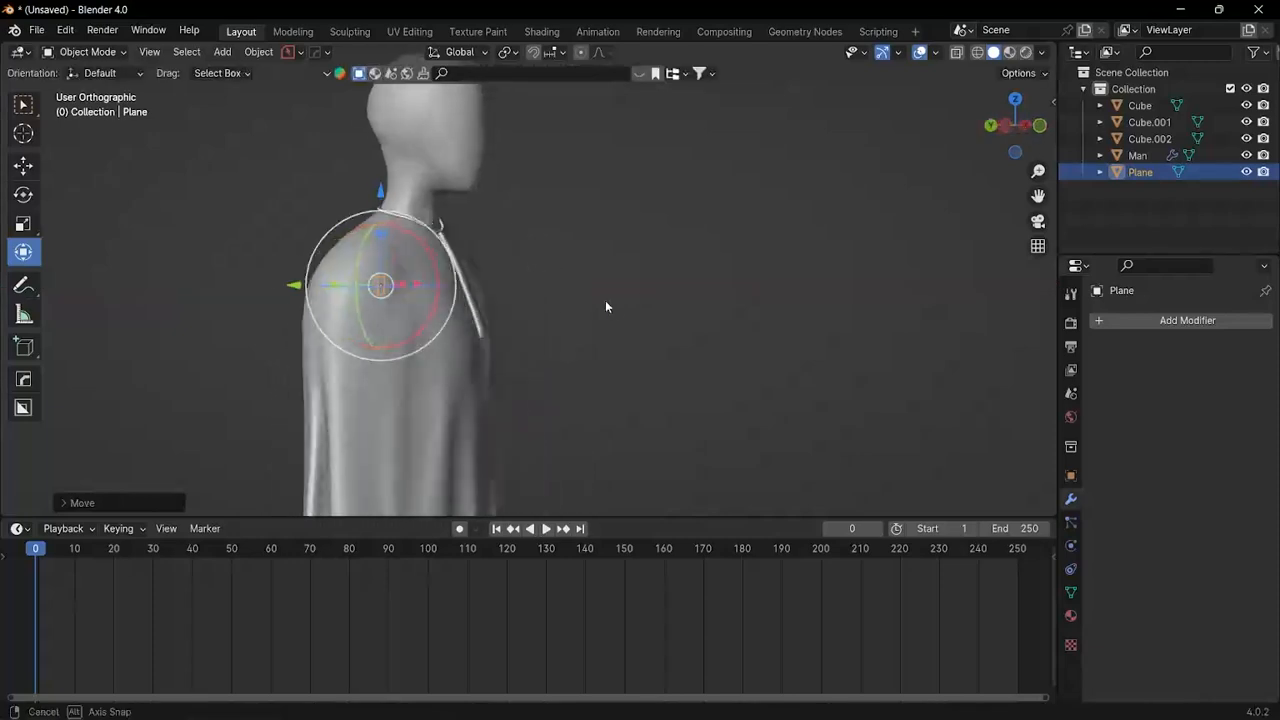
key("g")
key("y")
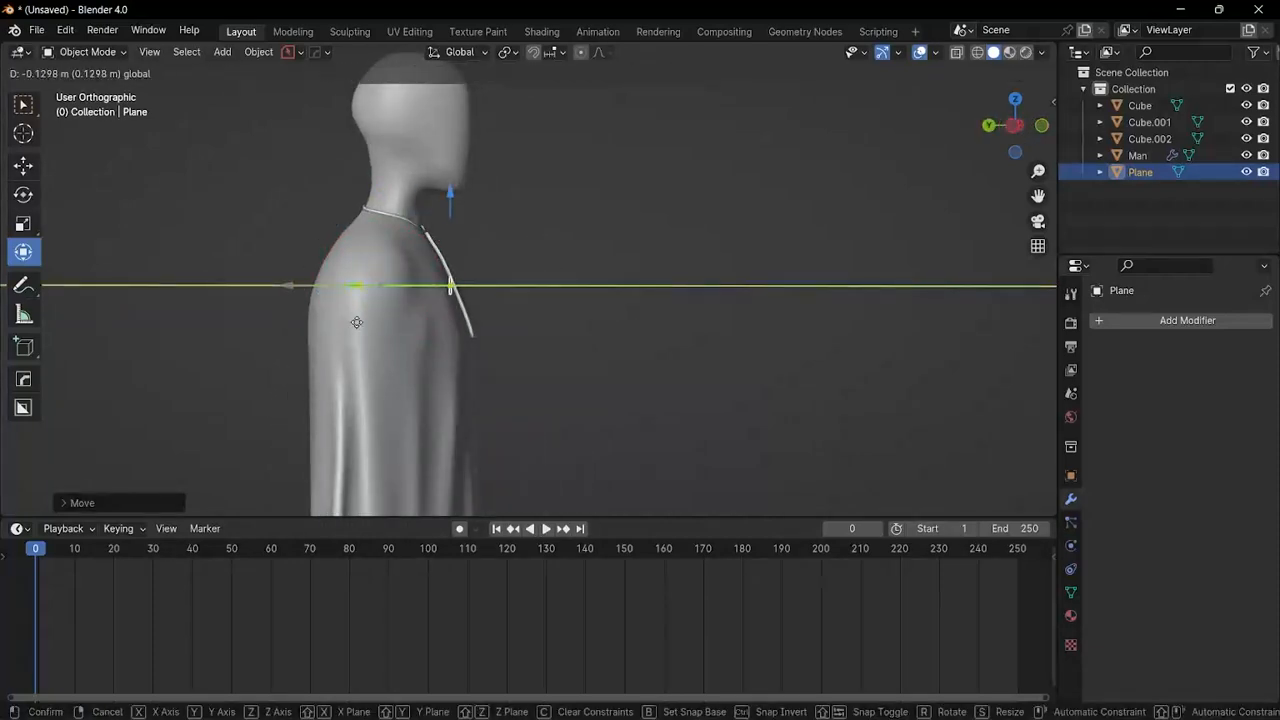
left_click(356, 322)
Step: Tilt the plane about X to follow the slope of the chest and nudge it back along Y
scroll(451, 204, "up", 5)
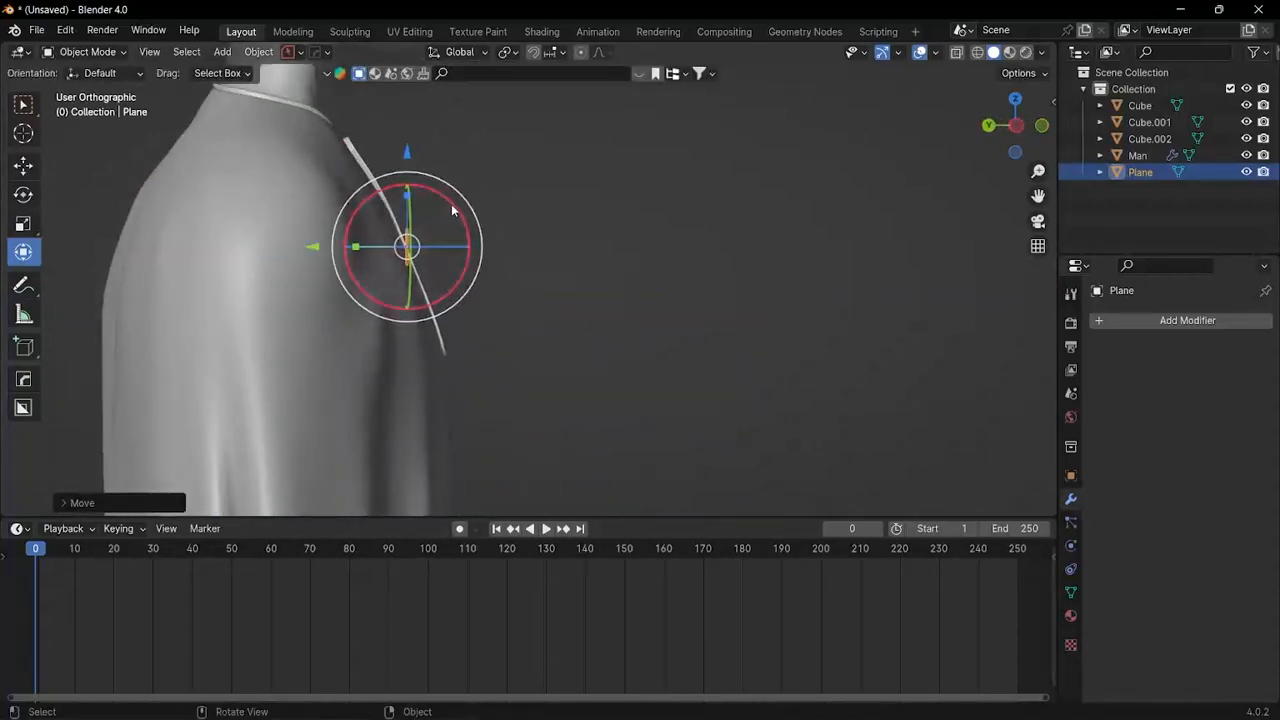
mouse_move(451, 204)
left_mouse_down()
mouse_move(437, 183)
mouse_move(447, 202)
left_mouse_up()
left_click_drag(314, 249, 302, 244)
middle_click_drag(620, 286, 440, 280)
middle_click_drag(404, 212, 526, 226)
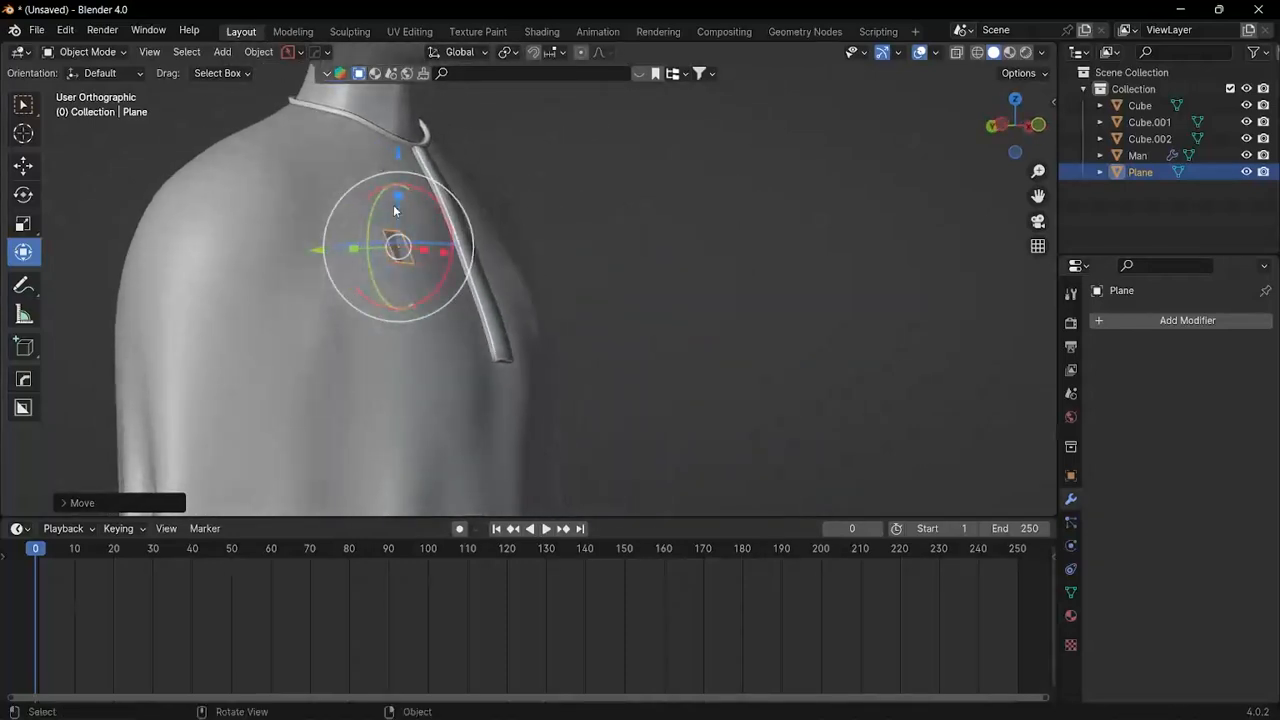
Step: Raise the plane along Z to the upper chest beside the neckline and shift it back along Y toward the garment
left_click_drag(399, 147, 399, 91)
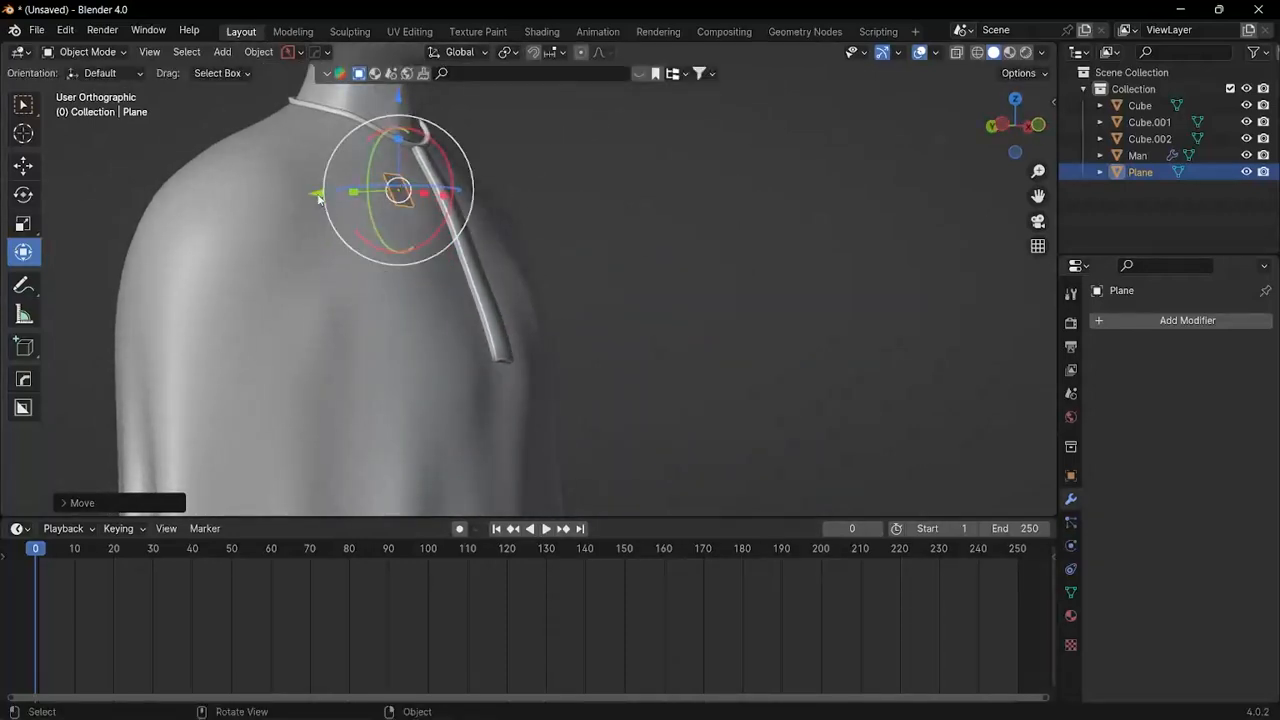
left_click_drag(320, 200, 298, 203)
middle_click_drag(533, 201, 408, 165)
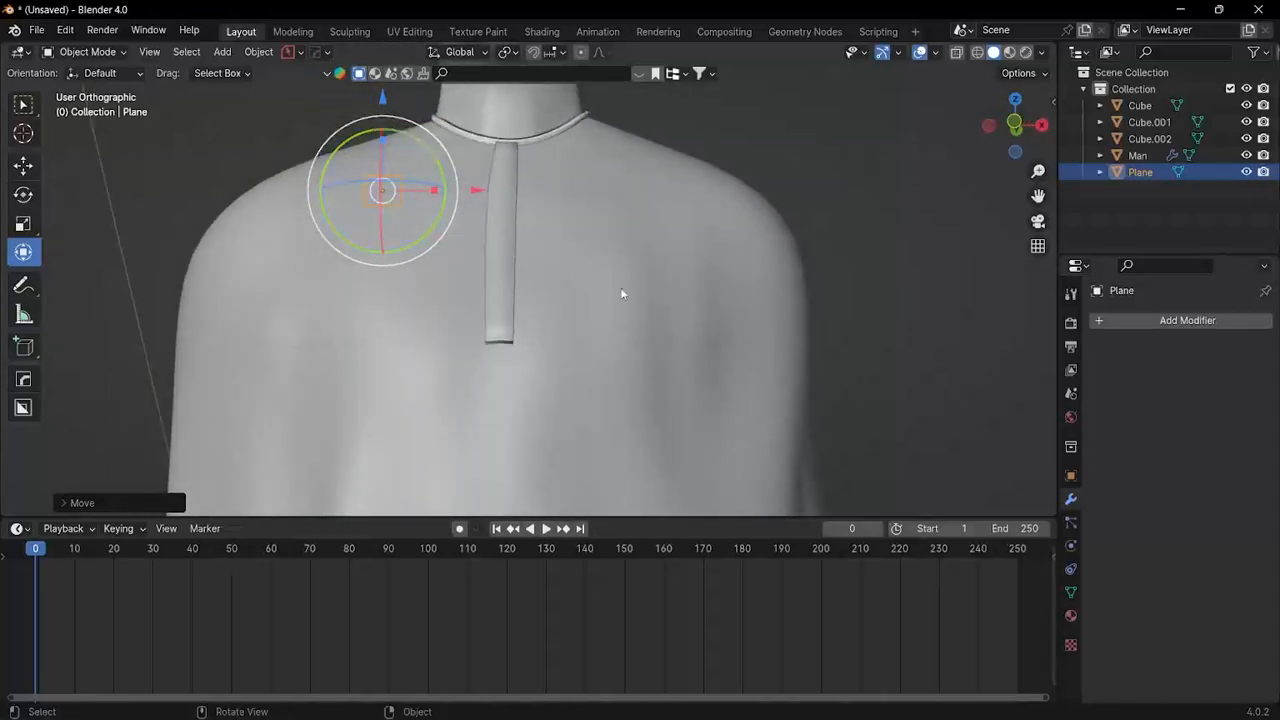
left_click(1014, 120)
scroll(466, 206, "down", 3)
mouse_move(466, 206)
middle_mouse_down()
mouse_move(655, 228)
mouse_move(476, 216)
mouse_move(485, 200)
middle_mouse_up()
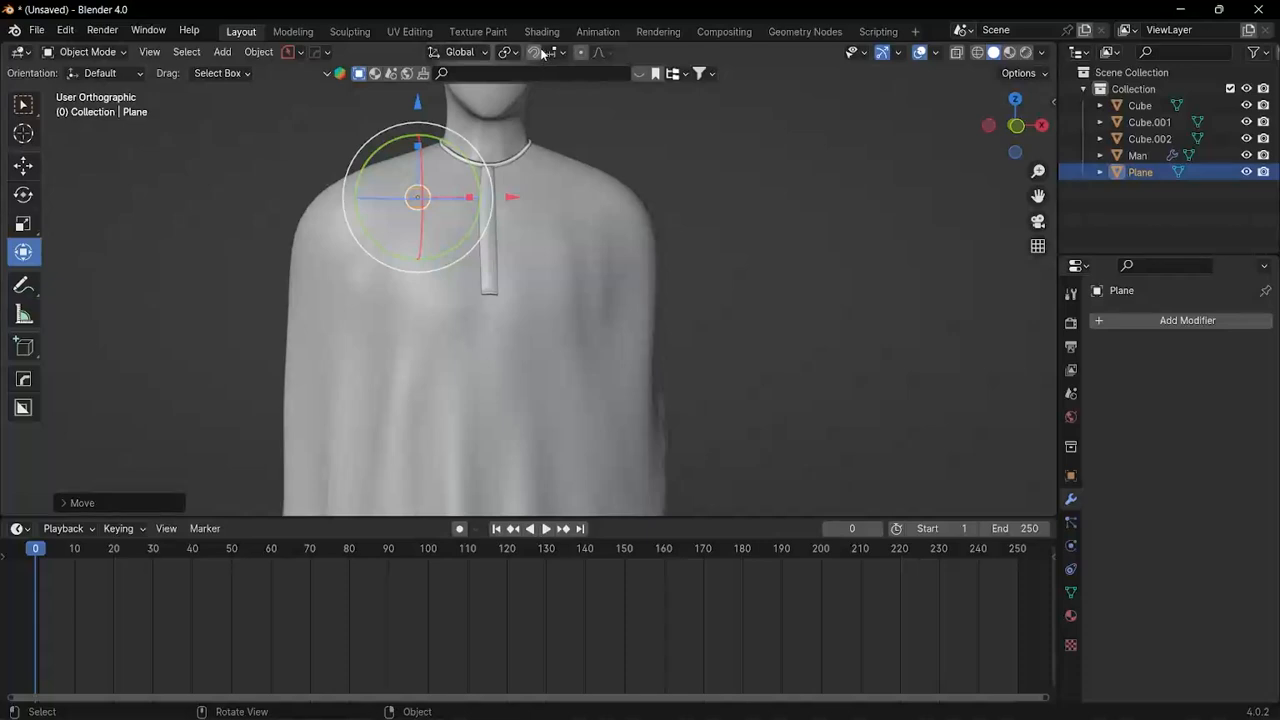
Step: Turn on Face snapping, reposition the plane on the garment's shoulder beside the neckline and turn on X-ray display
left_click(560, 53)
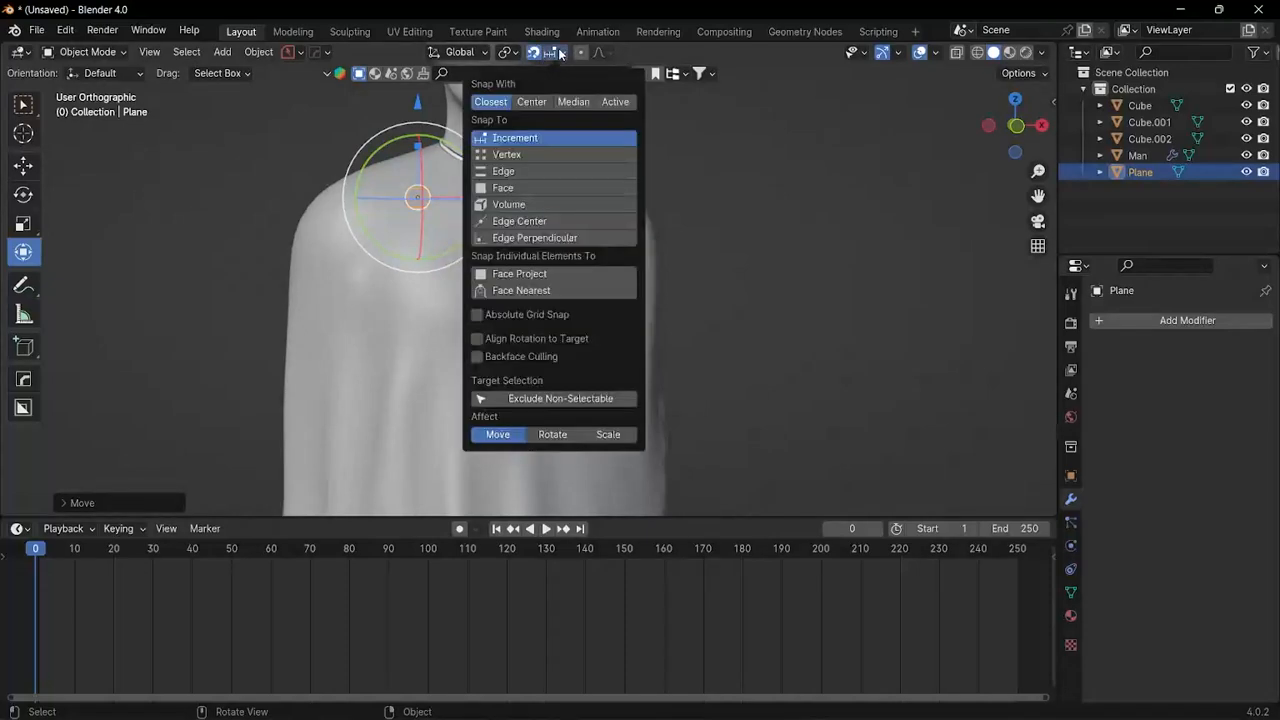
left_click(505, 188)
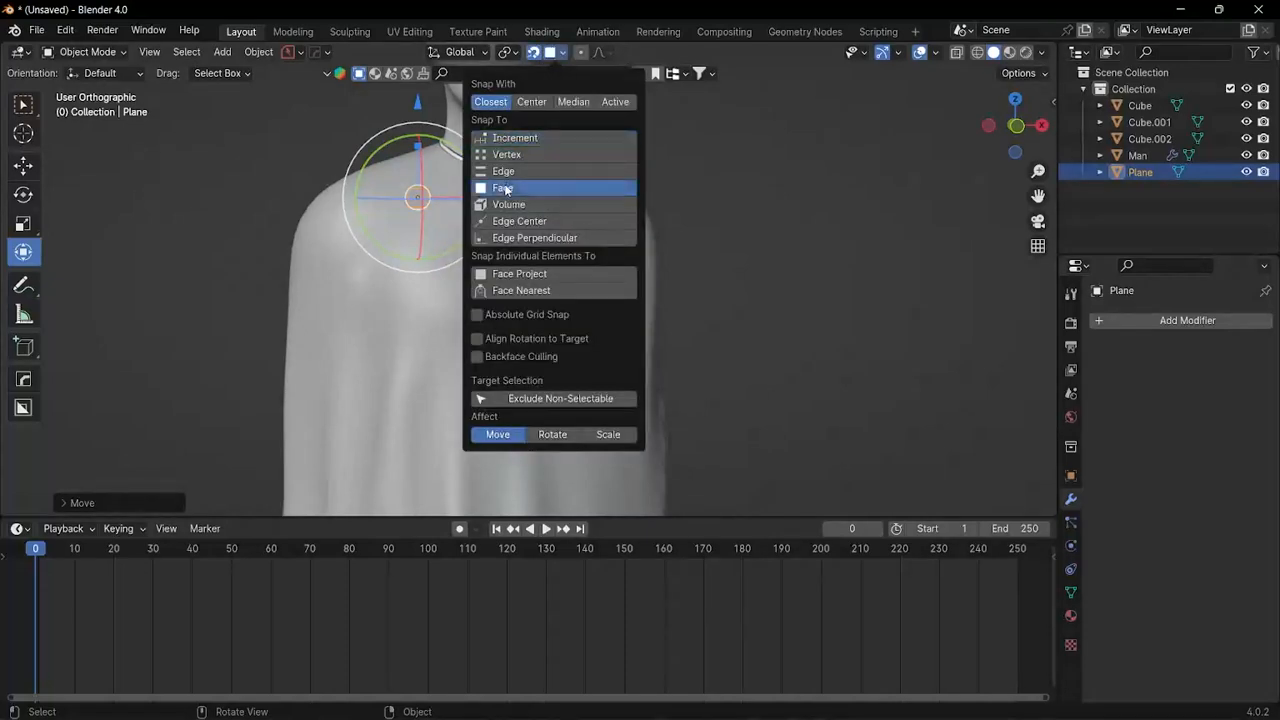
middle_click_drag(232, 317, 428, 178)
left_click_drag(428, 178, 445, 125)
middle_click_drag(443, 173, 529, 197)
middle_click_drag(626, 365, 429, 371)
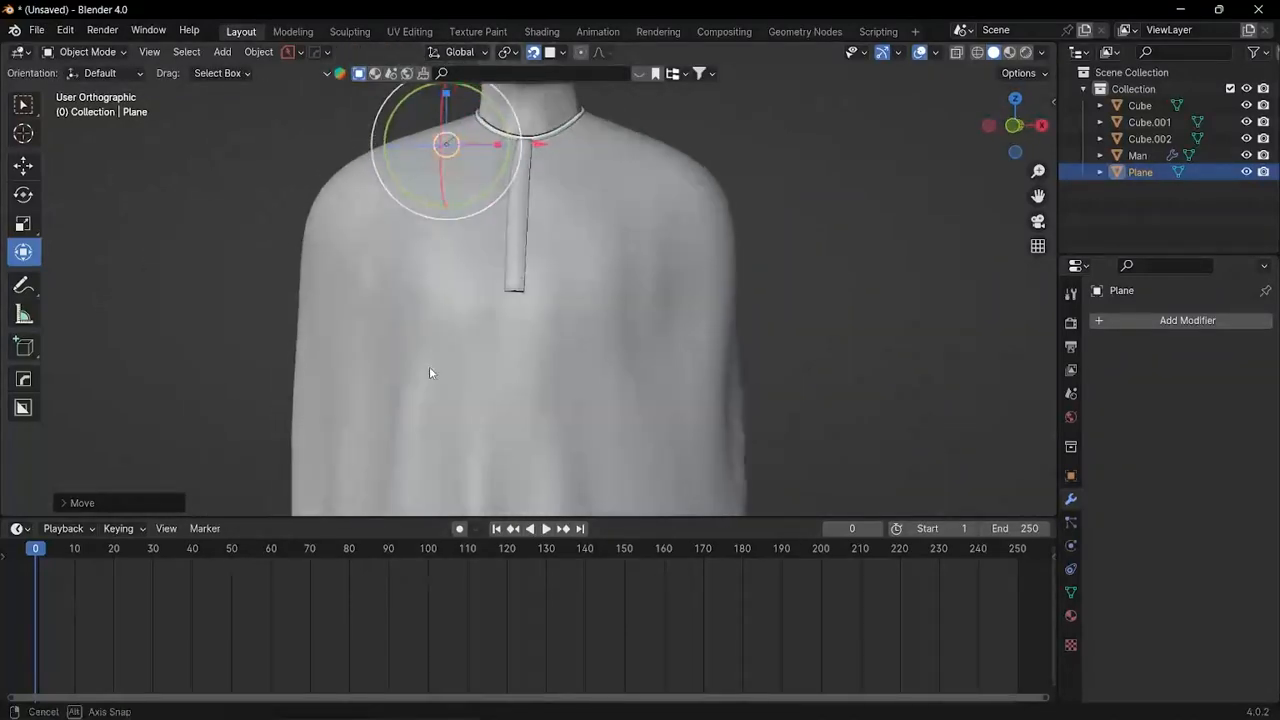
left_click_drag(538, 145, 428, 163)
mouse_move(437, 192)
middle_mouse_down()
mouse_move(429, 166)
mouse_move(455, 236)
mouse_move(461, 216)
middle_mouse_up()
scroll(462, 216, "up", 2)
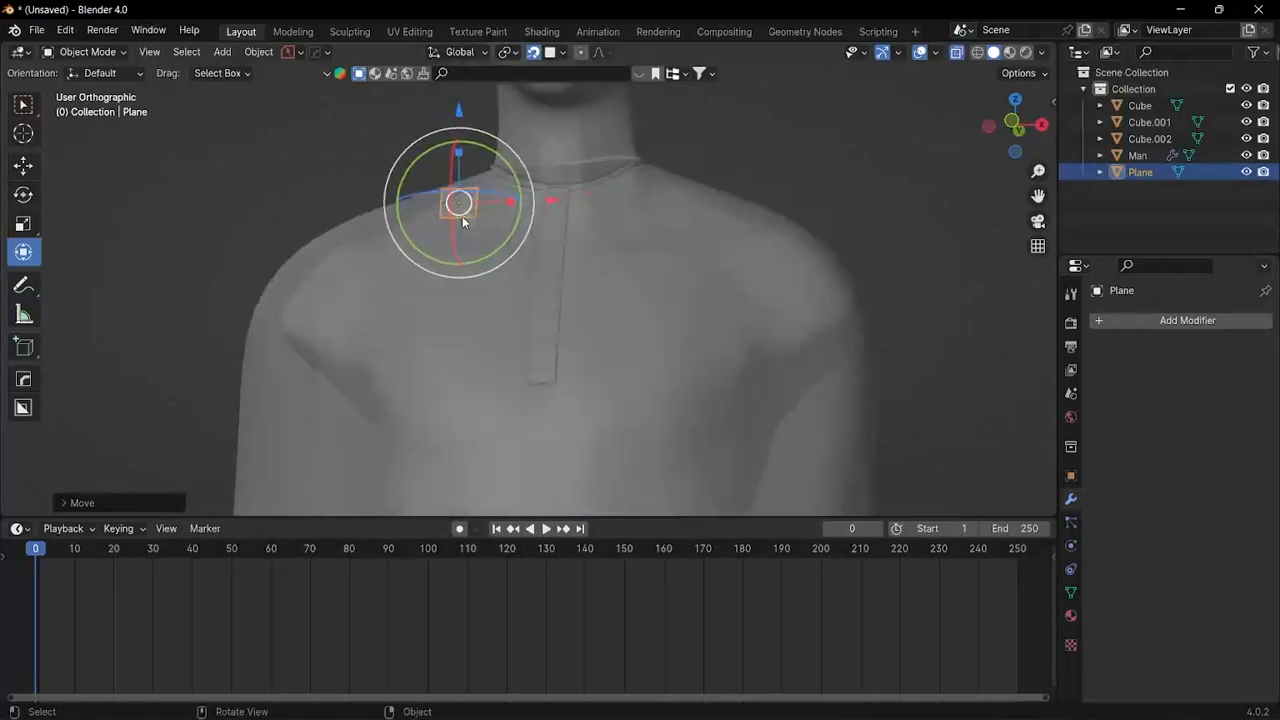
Step: In Edit Mode, extrude the plane's lower edge four times down the chest to form a snapped vertical strip beside the placket
key("ctrl+Tab")
key("6")
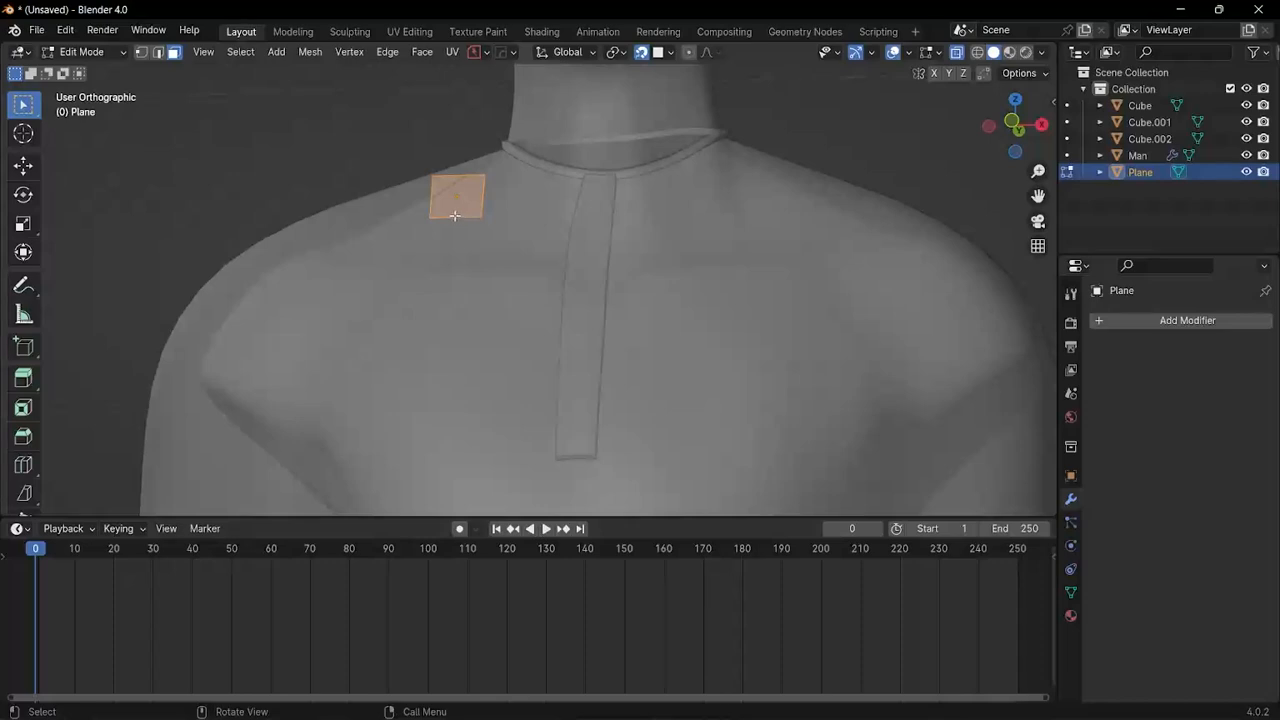
scroll(455, 216, "down", 2)
key("2")
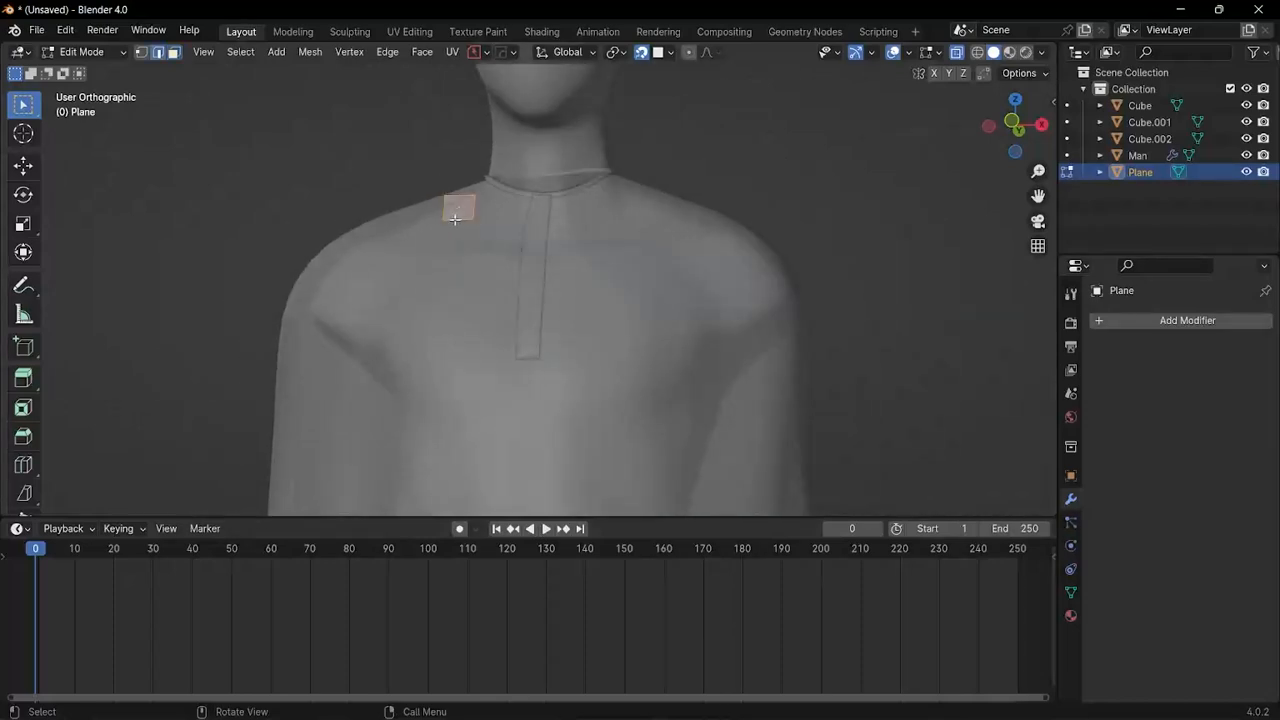
scroll(458, 218, "up", 1)
left_click(458, 218)
scroll(459, 218, "down", 3)
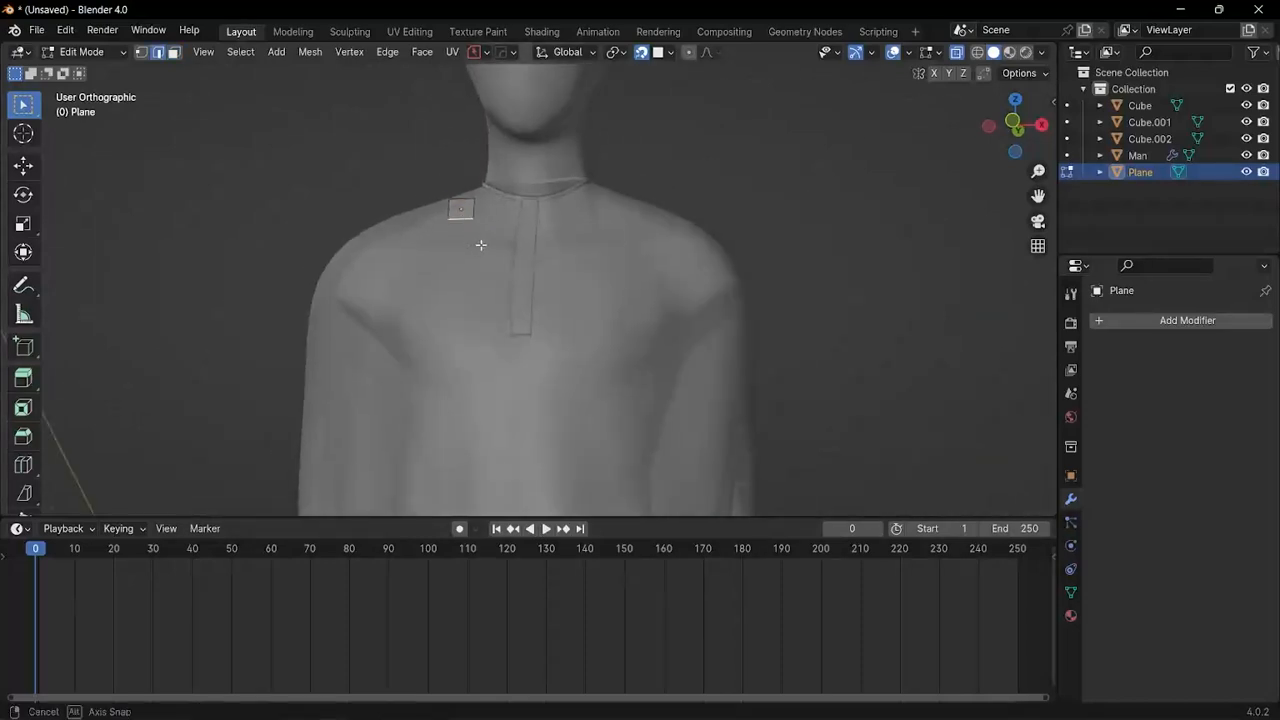
key("e")
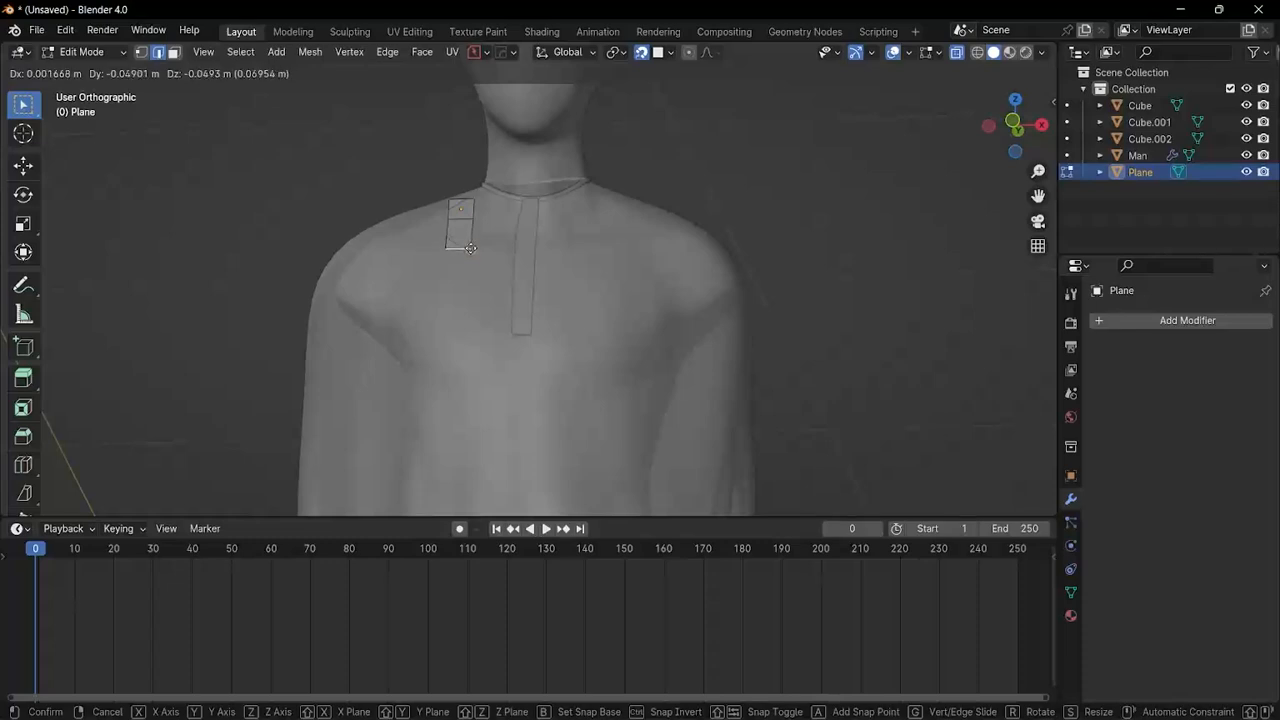
left_click(474, 244)
key("e")
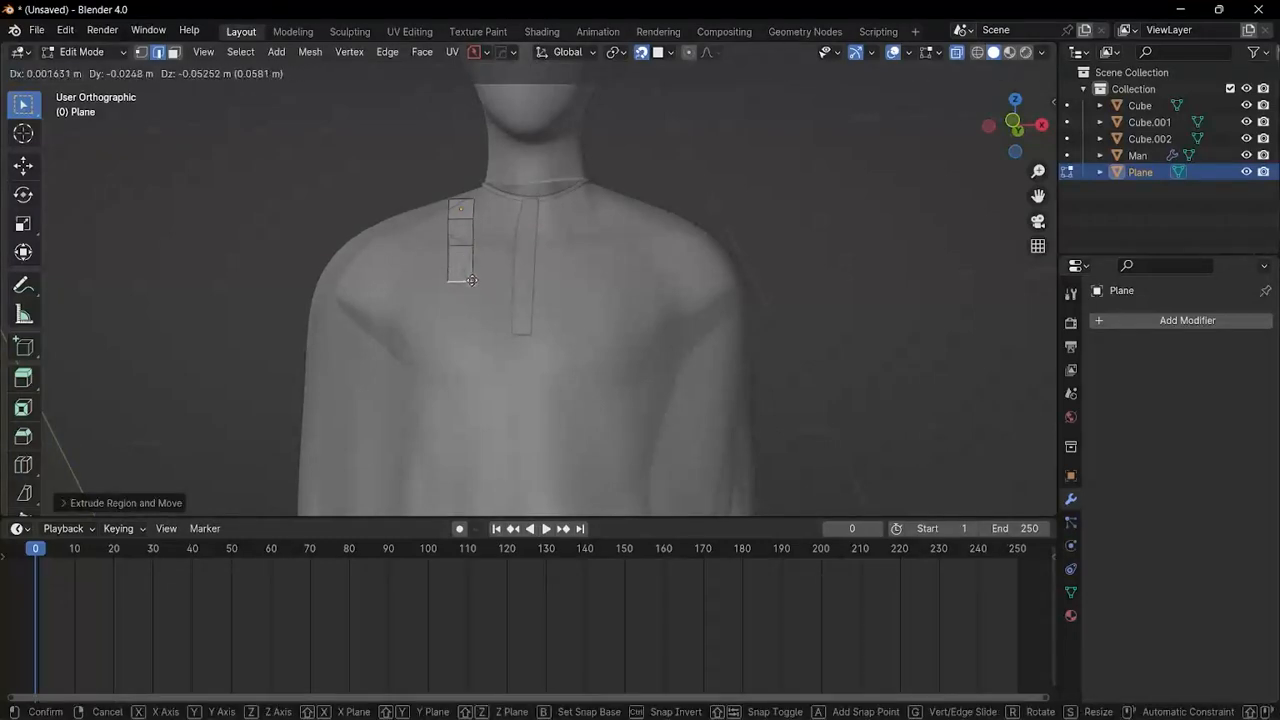
left_click(474, 278)
key("e")
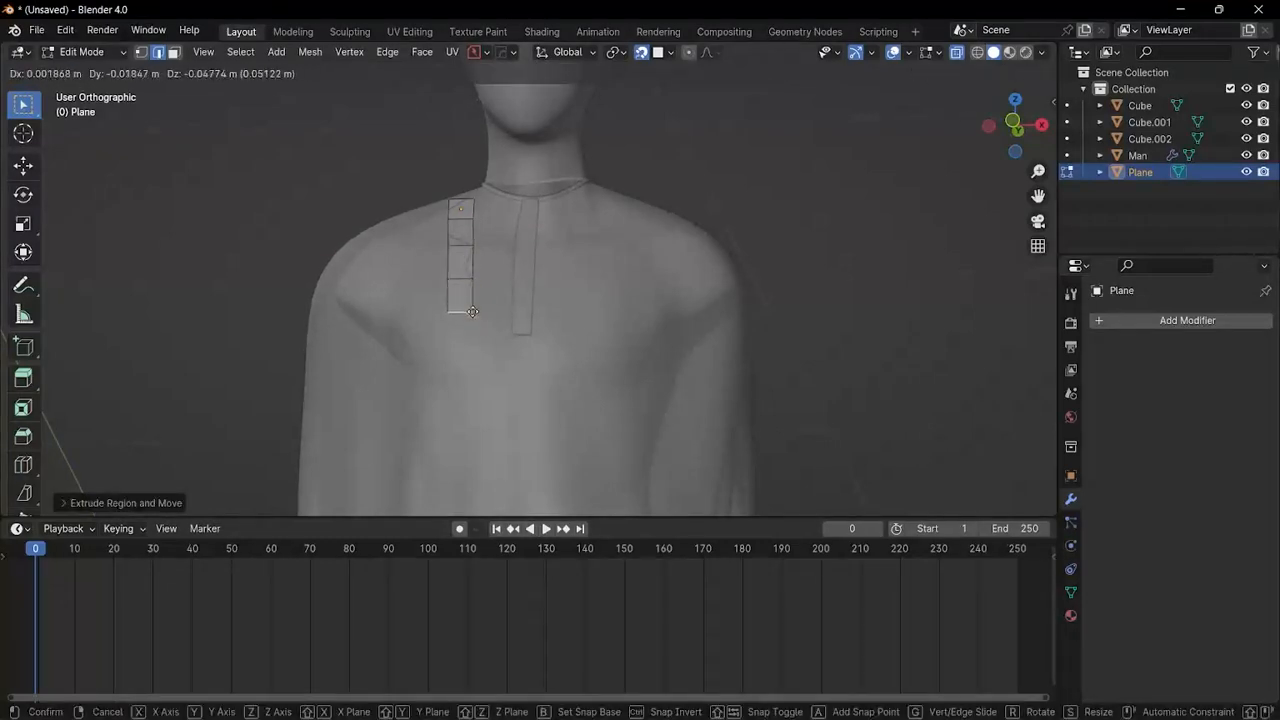
left_click(474, 312)
key("e")
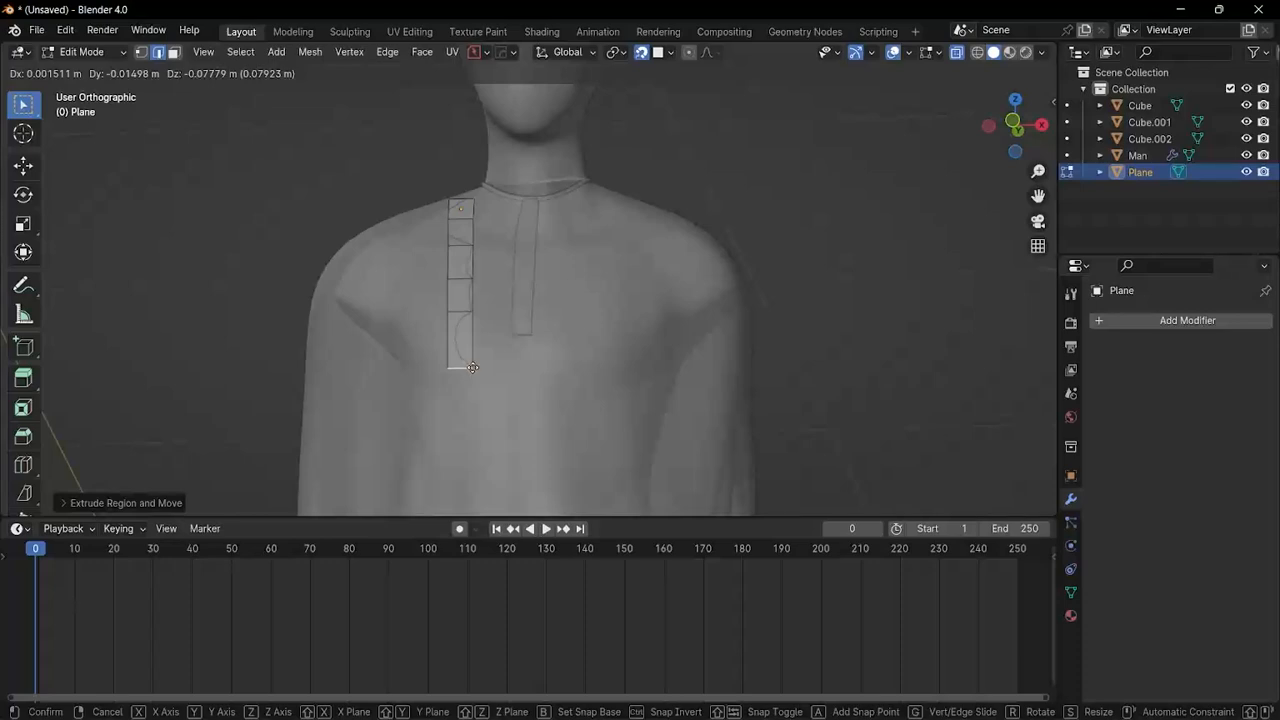
left_click(473, 368)
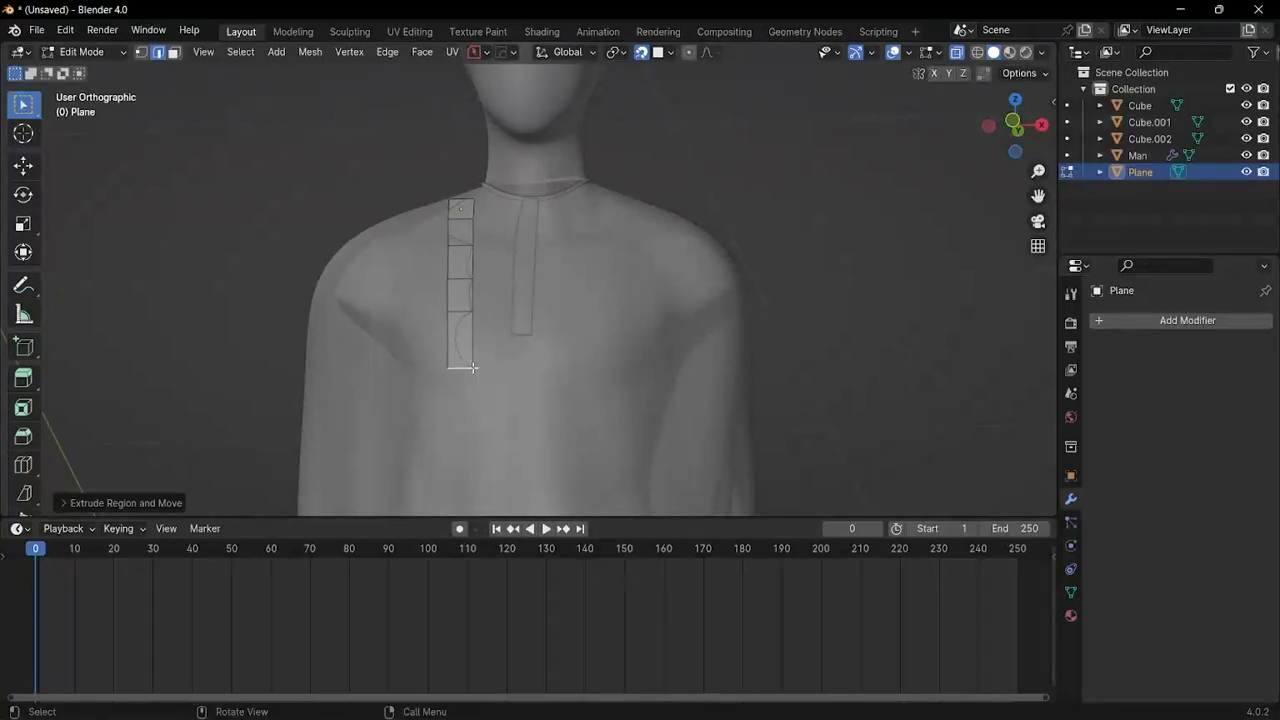
Step: Extrude the inner side edge of the strip's lowest face toward the placket and pull it back to a narrower segment
middle_click_drag(473, 396, 466, 298, "shift")
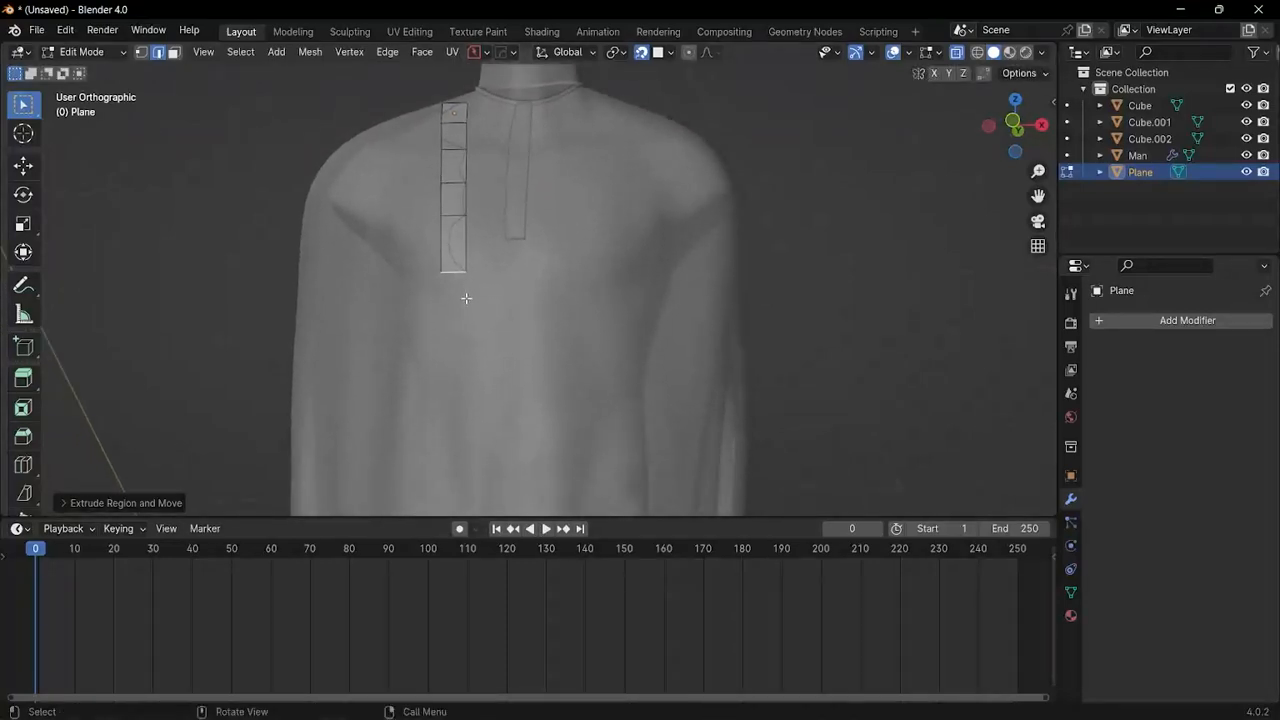
left_click(466, 234)
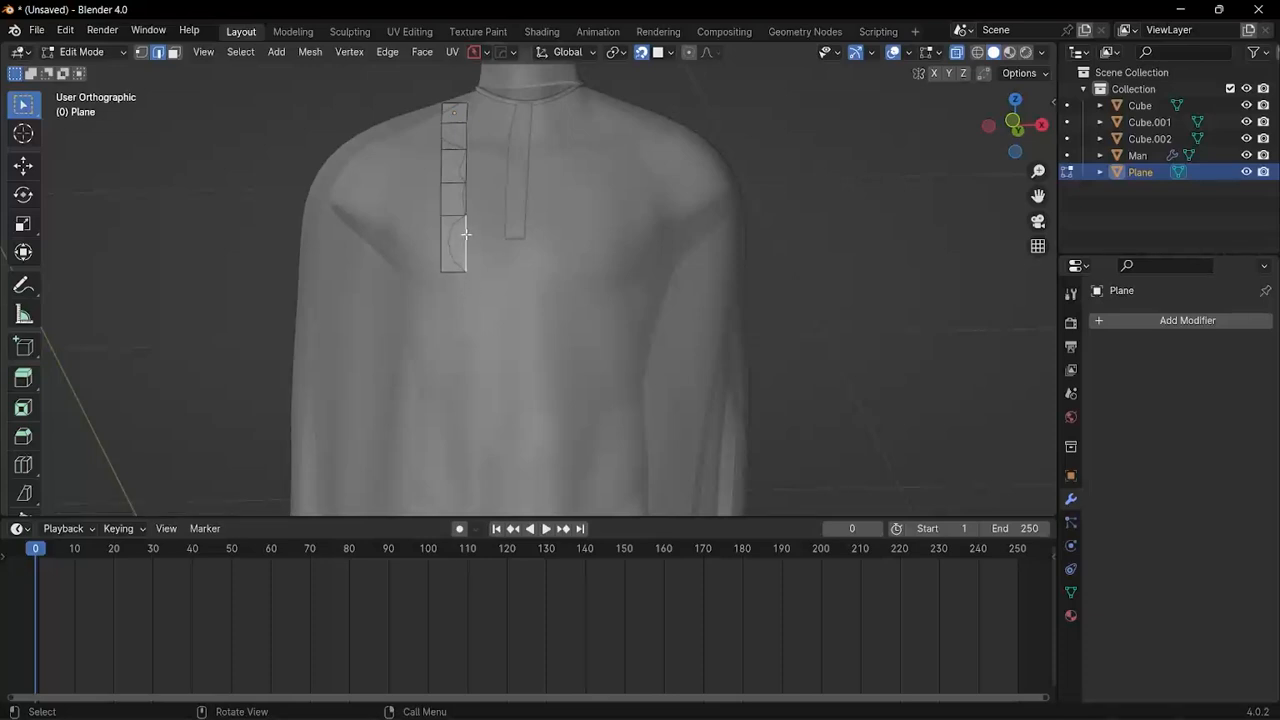
key("e")
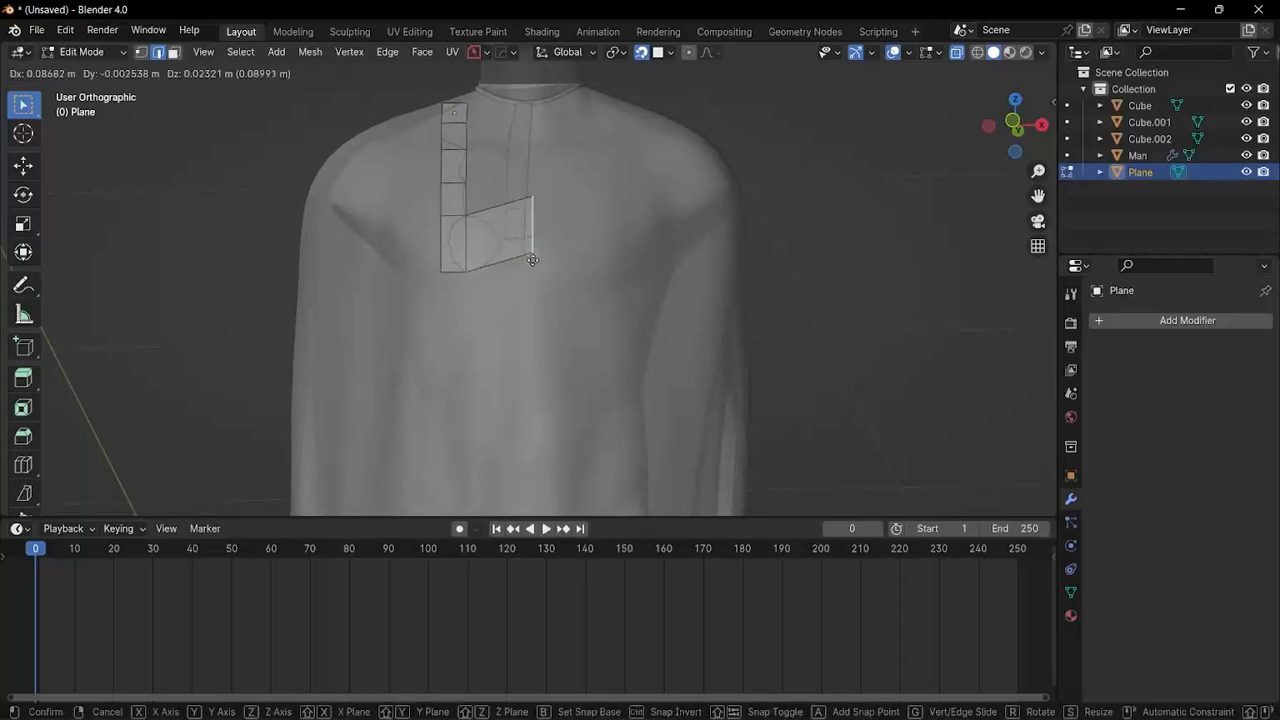
left_click(524, 270)
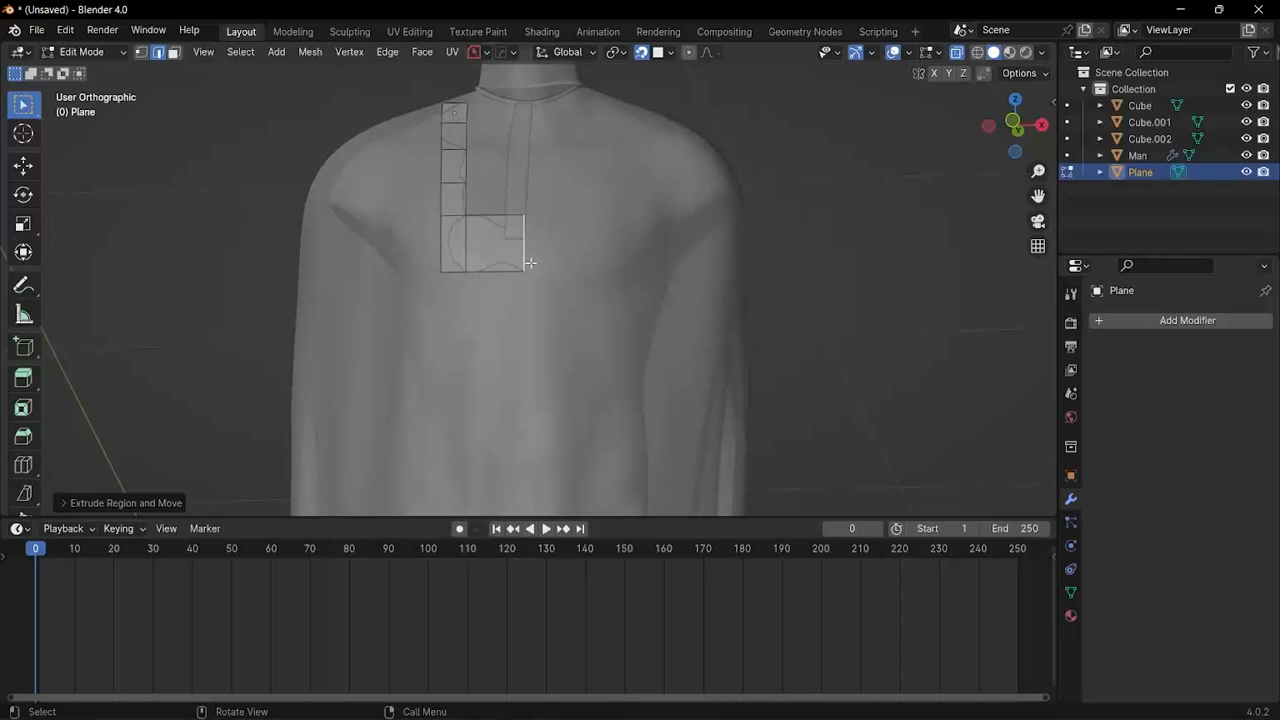
key("g")
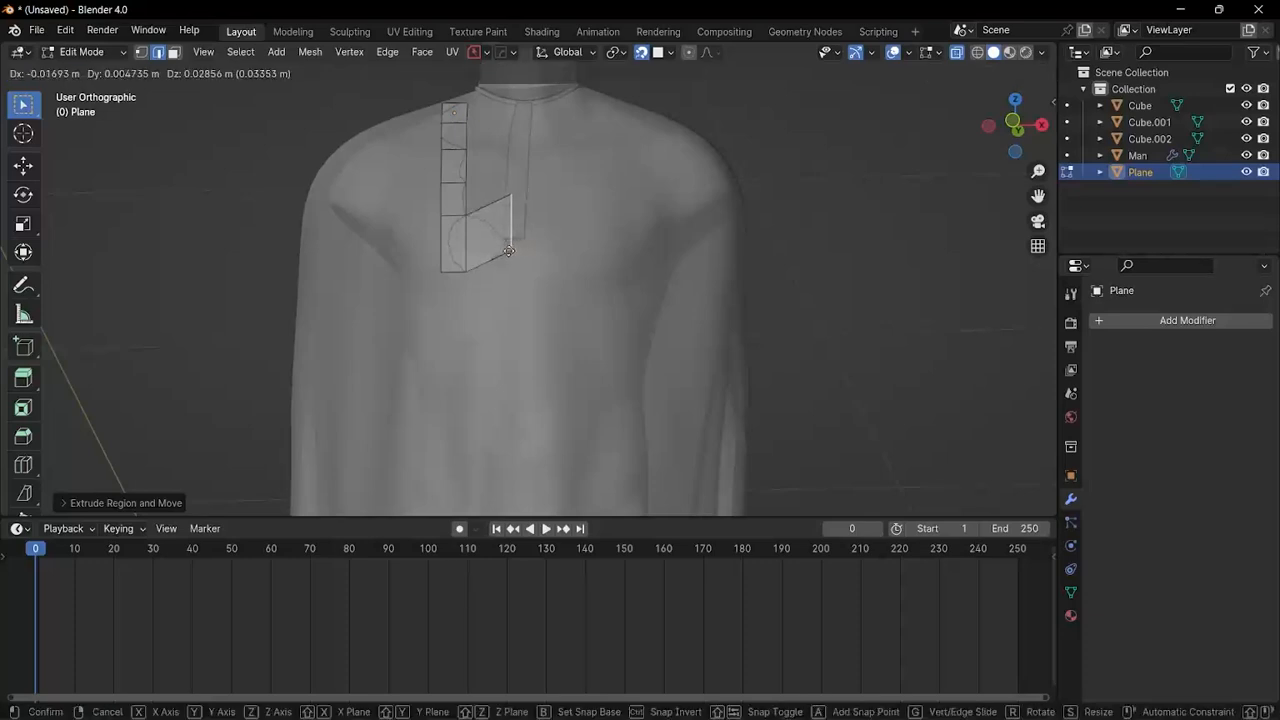
left_click(495, 268)
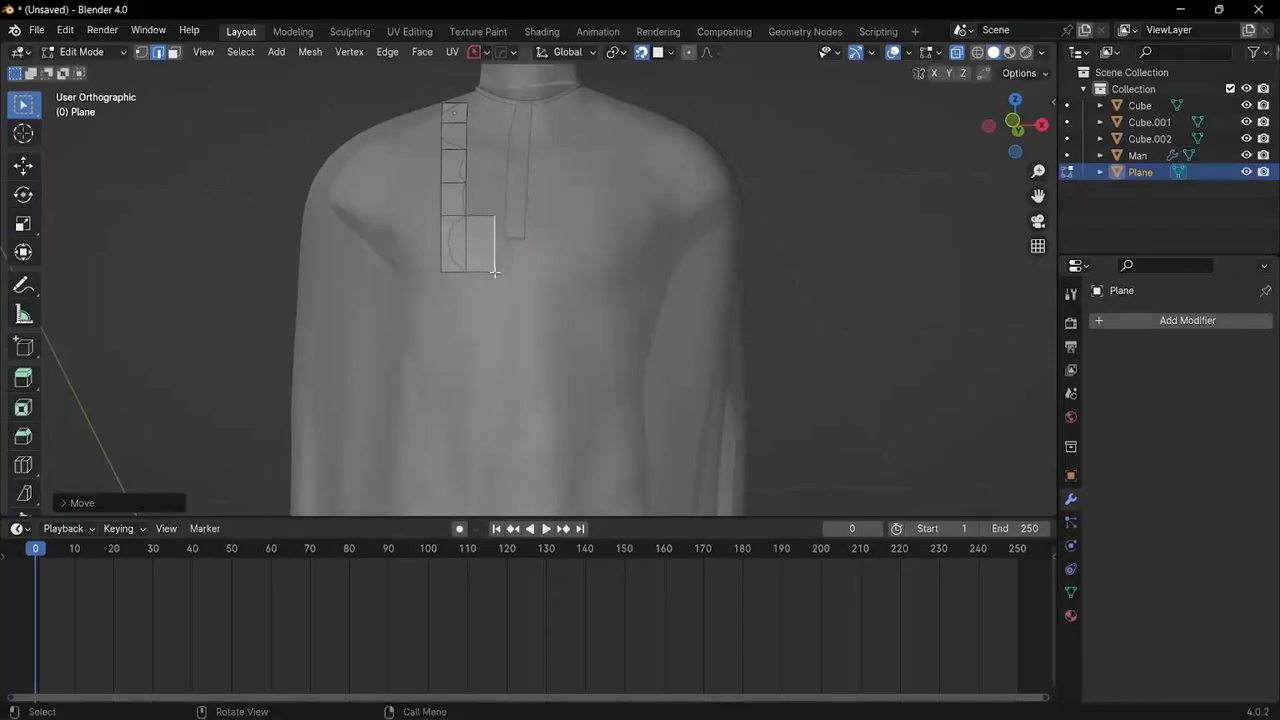
Step: Extend the new segment across the chest beyond the placket and extrude the resulting row's bottom edges downward
key("e")
left_click(535, 273)
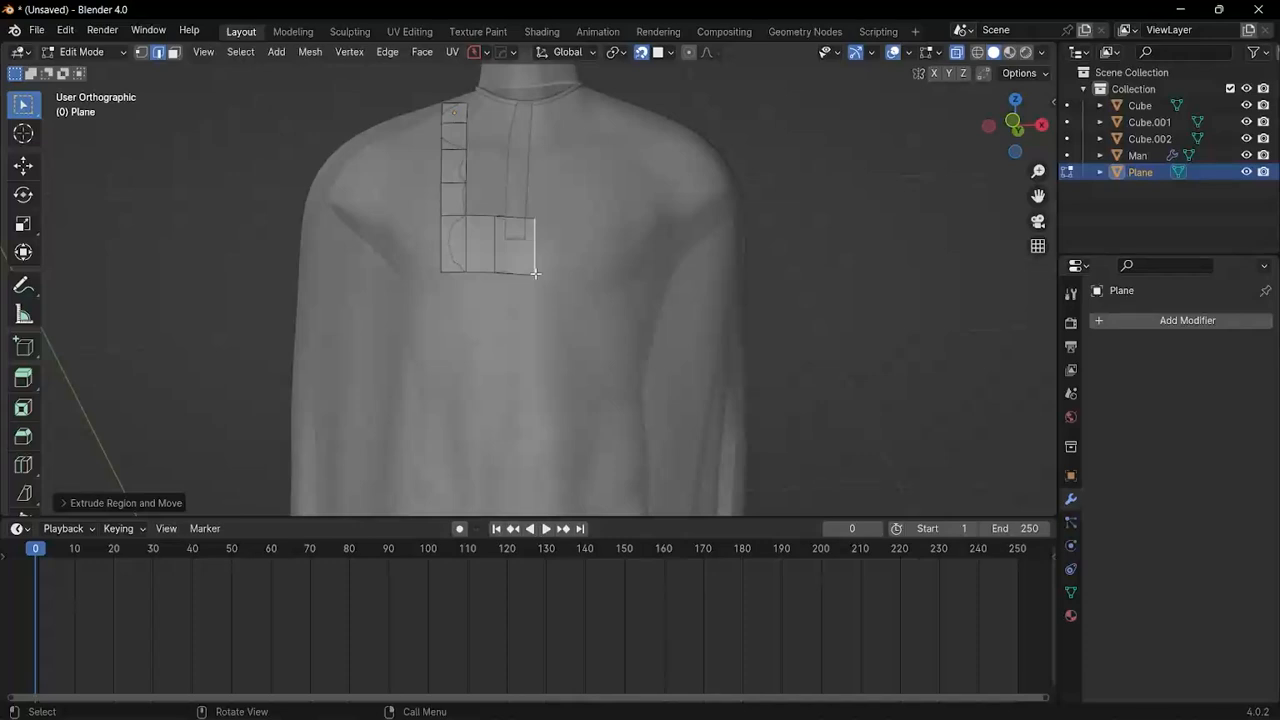
key("g")
left_click(535, 273)
key("e")
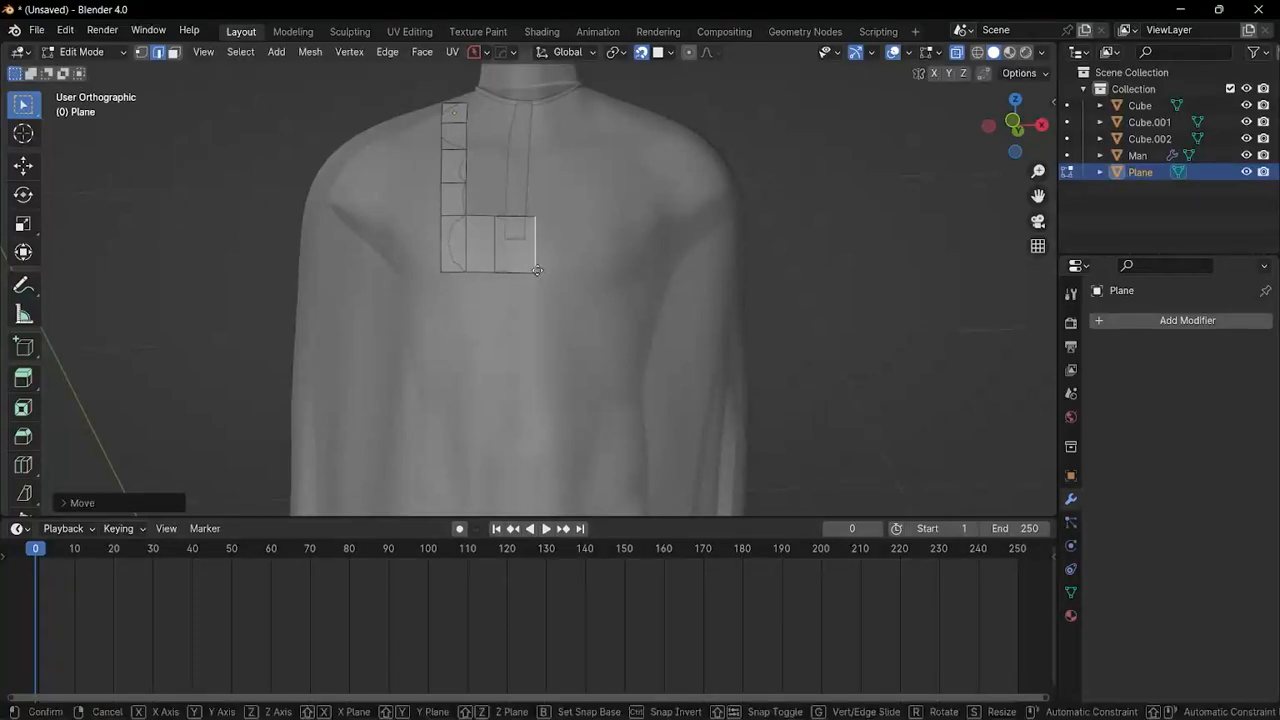
left_click(575, 273)
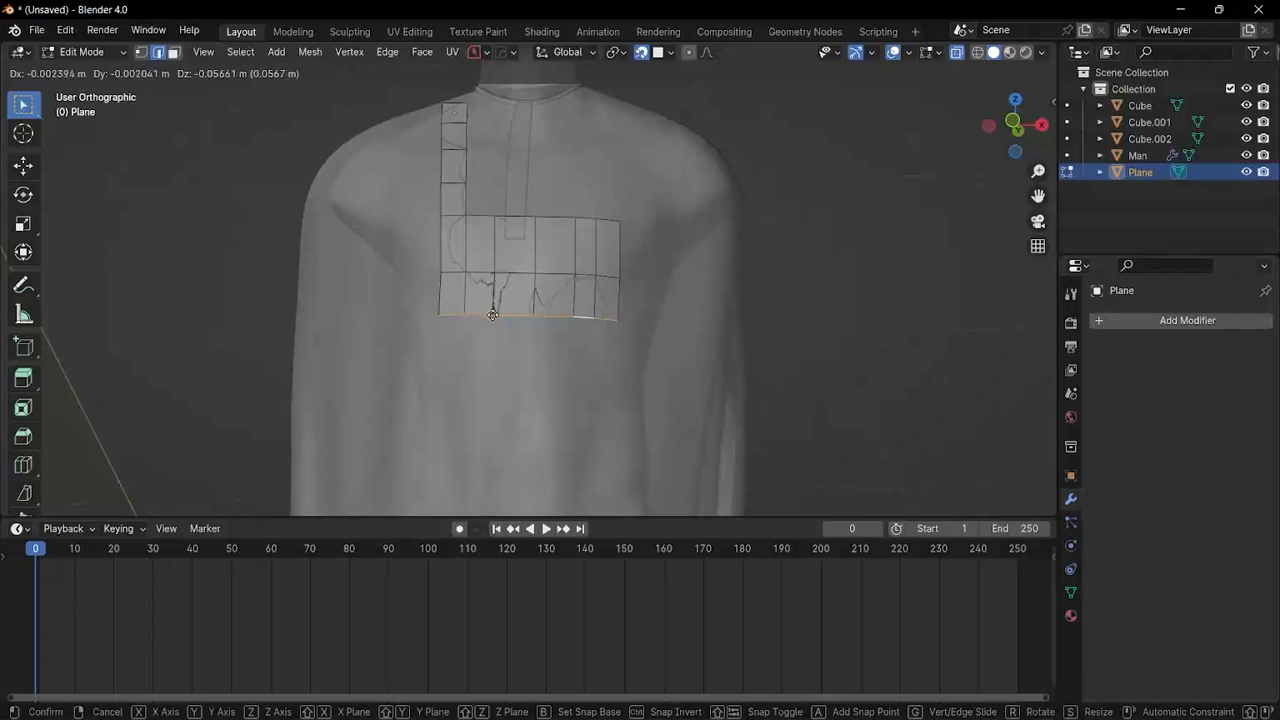
left_click(493, 309)
Step: Extrude the top edge of the chest panel's far column upward in two segments toward the opposite shoulder
key("e")
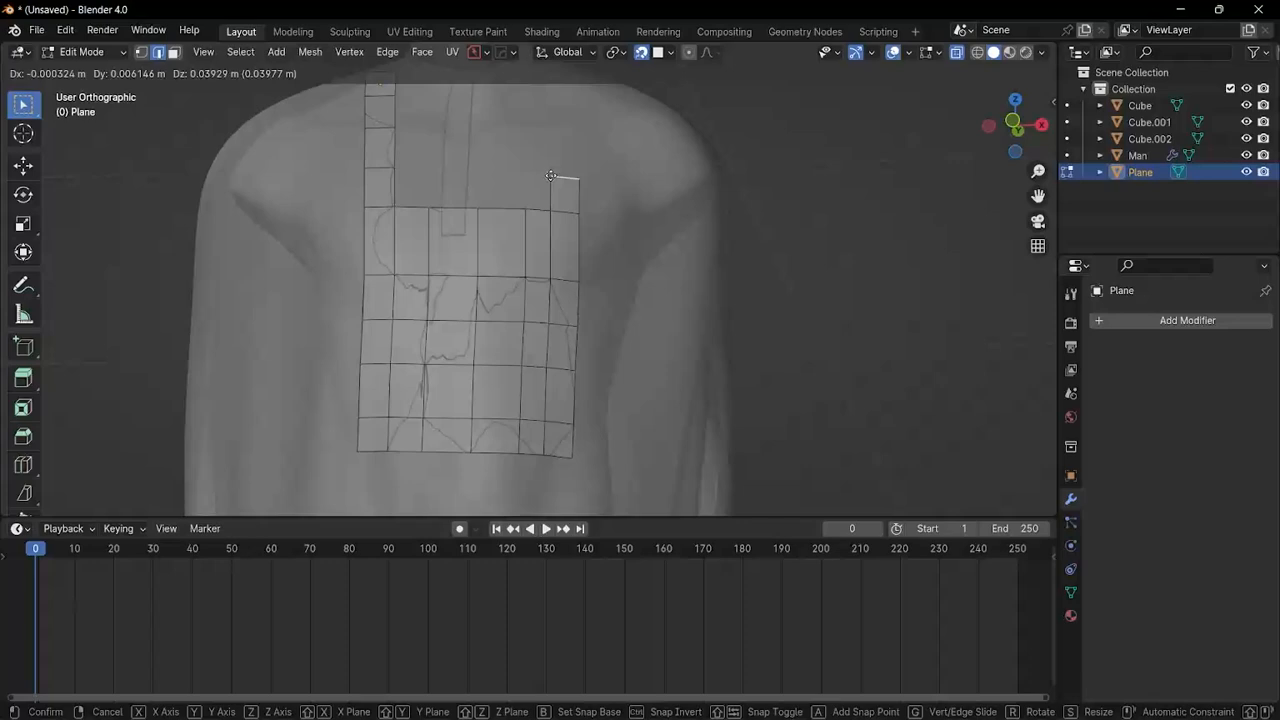
left_click(551, 176)
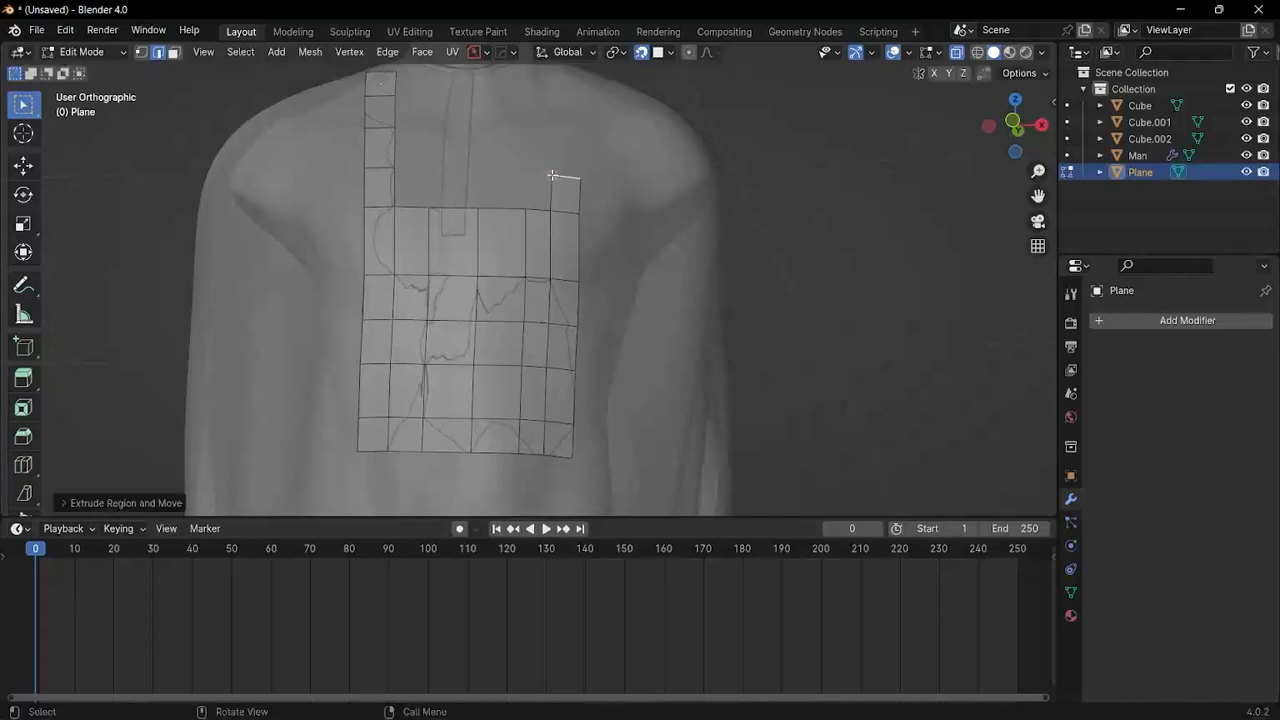
key("e")
left_click(551, 142)
Step: Extrude the inner edges of both shoulder strips across the upper back so they nearly meet at the center
middle_click_drag(527, 207, 510, 236)
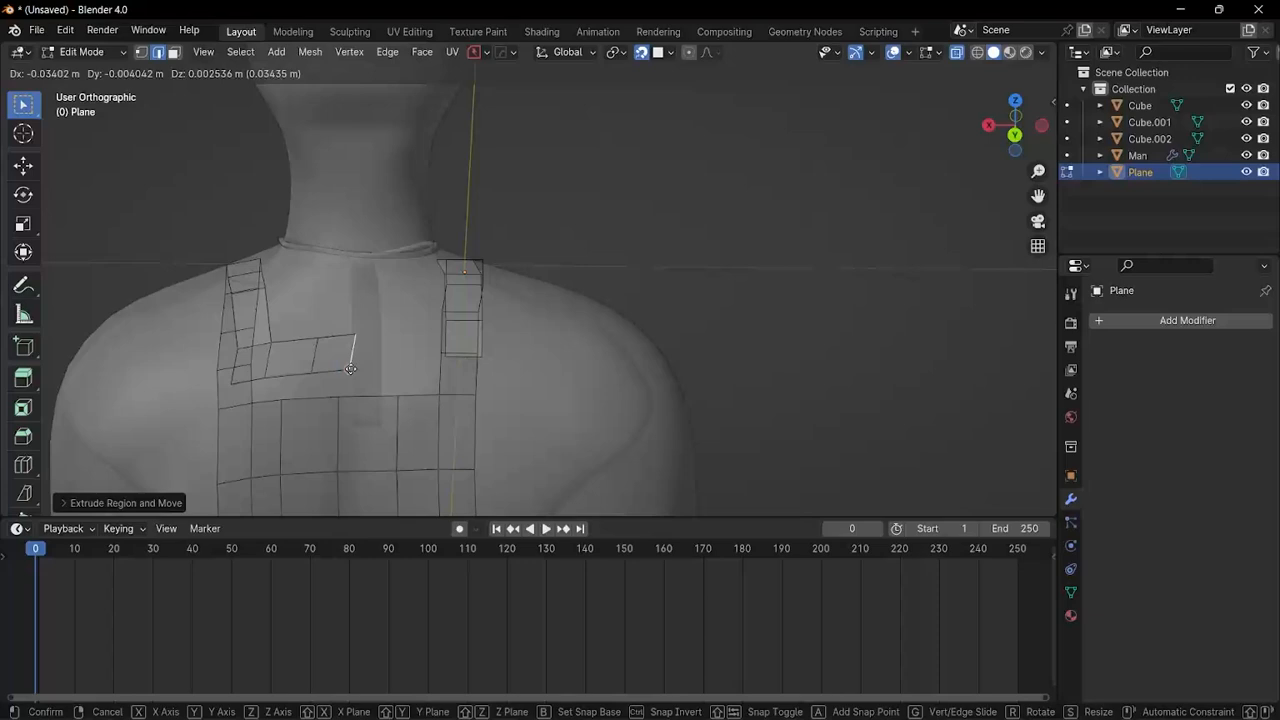
left_click(360, 372)
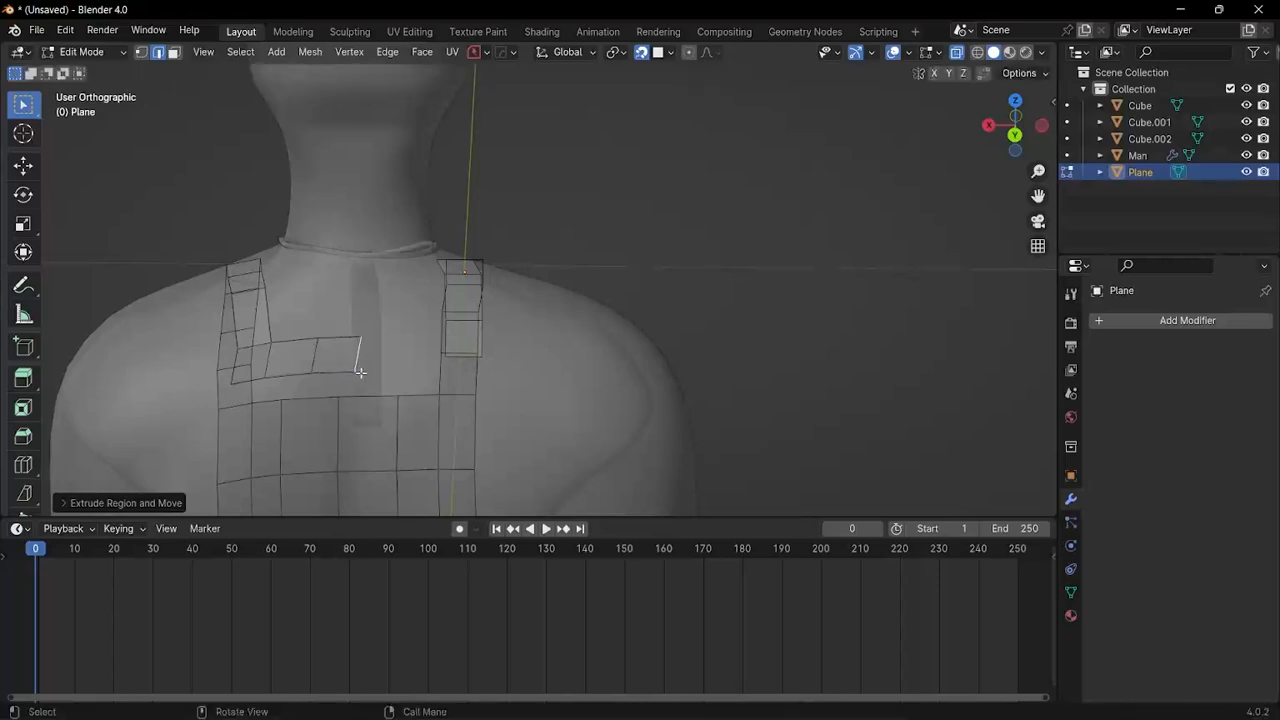
left_click(448, 334)
key("e")
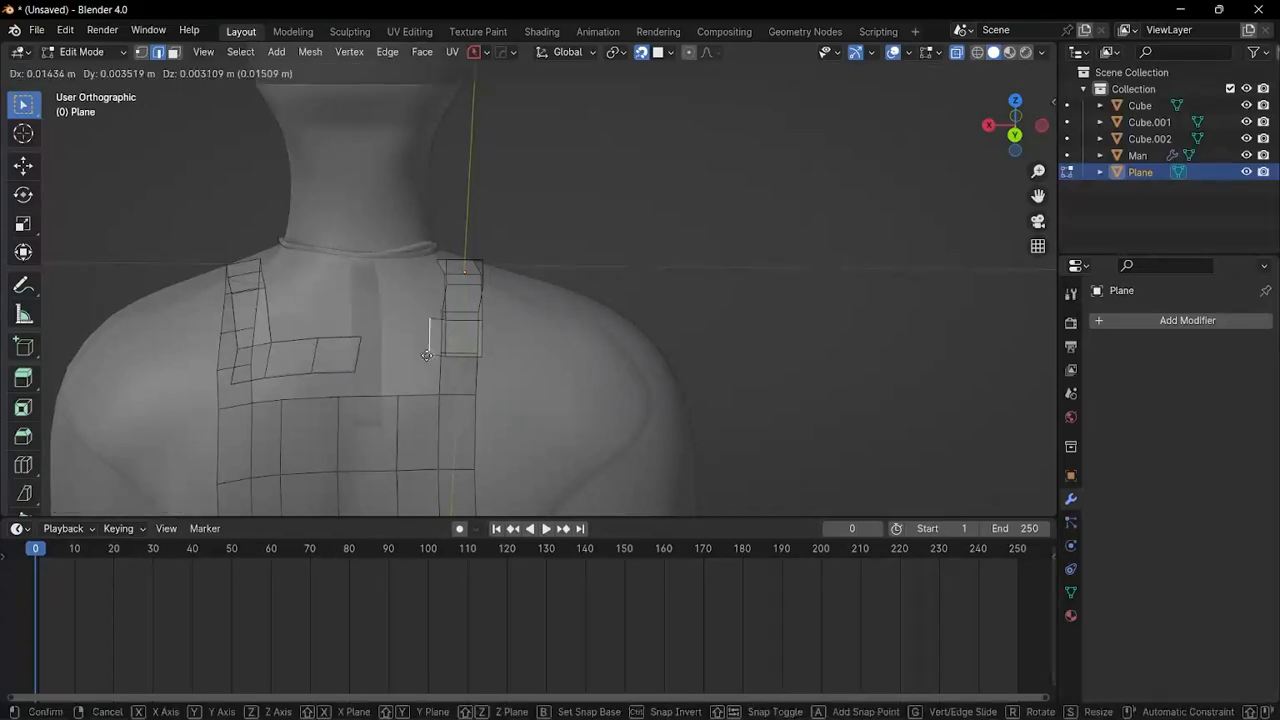
left_click(398, 362)
key("e")
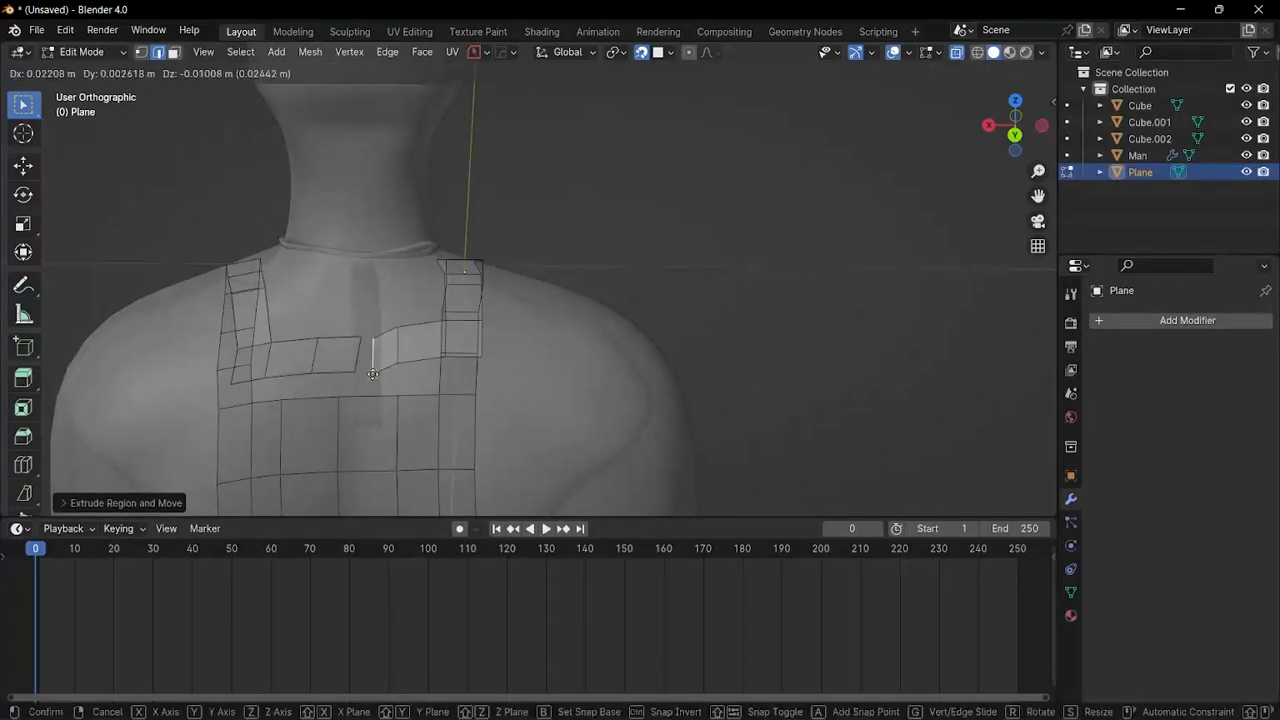
left_click(369, 376)
Step: Merge the upper pair of vertices where the two back strips meet, using the At First option
middle_click_drag(369, 376, 382, 367)
key("alt+z")
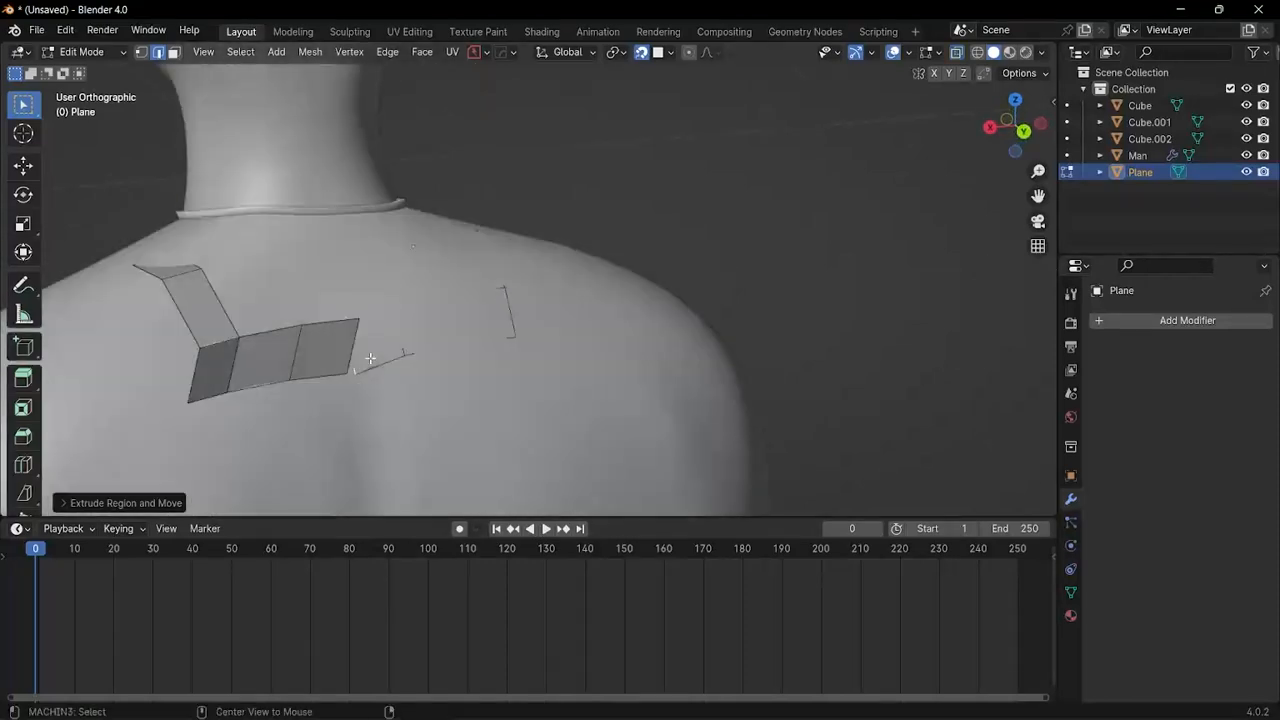
key("alt+z")
key("1")
scroll(368, 352, "up", 3)
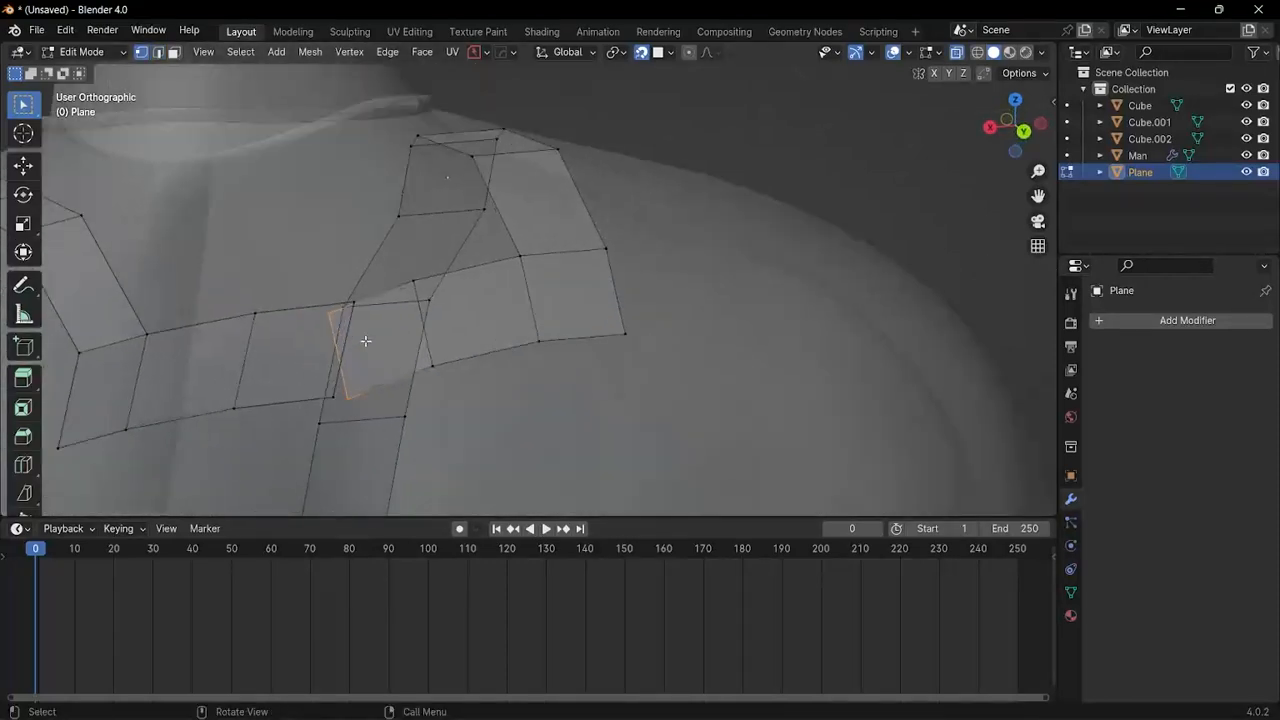
left_click(353, 305)
middle_click_drag(364, 328, 312, 356)
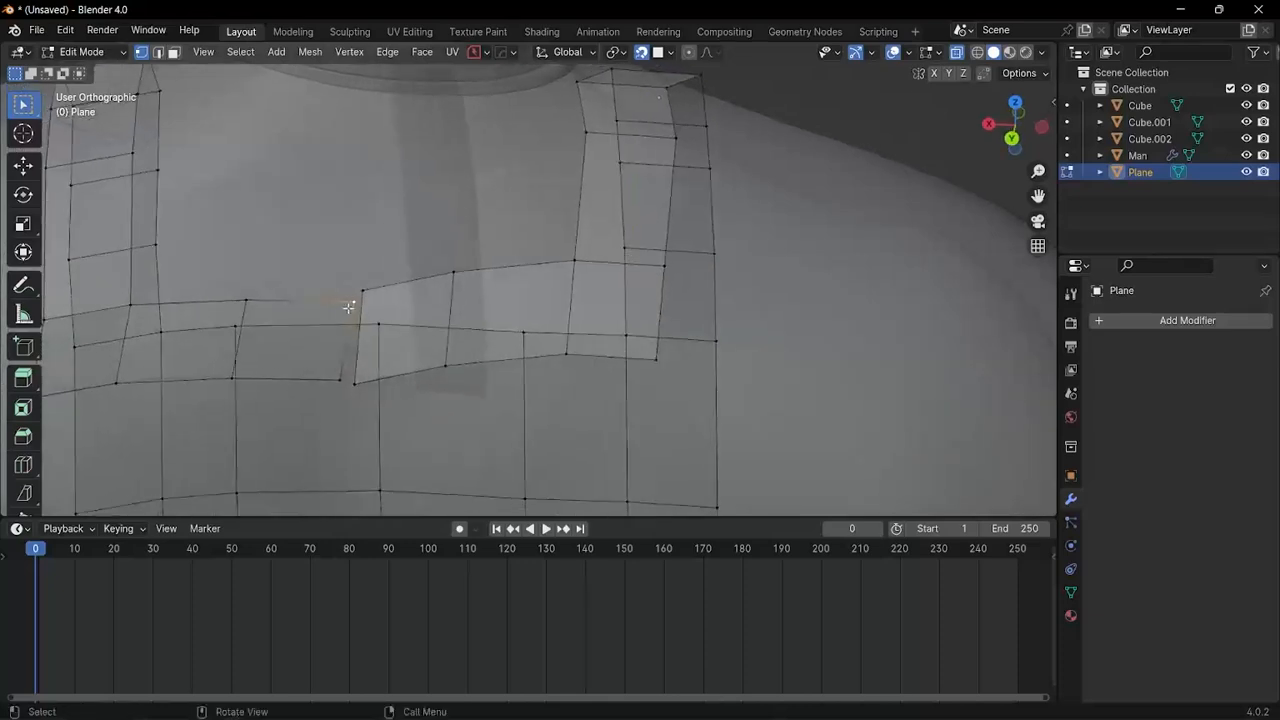
left_click(364, 295, "shift")
key("m")
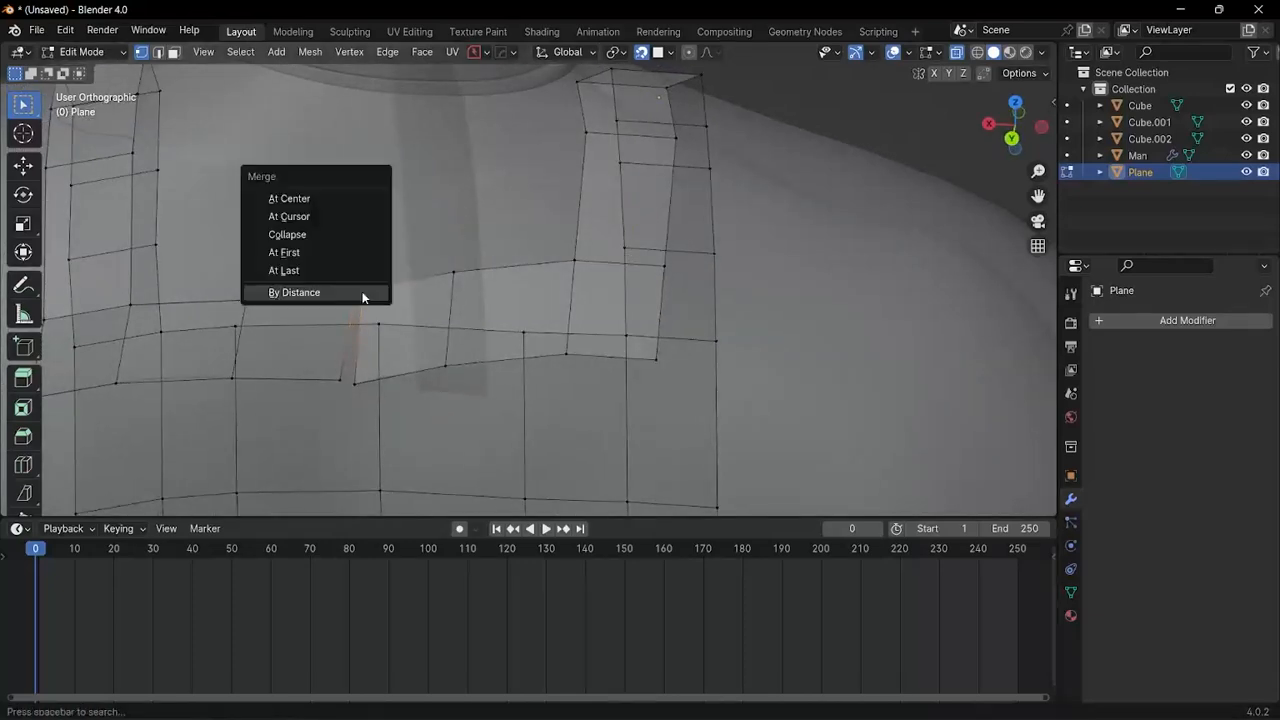
left_click(312, 253)
Step: Merge the lower pair of vertices at the back strip's gap with At First to close the band
middle_click_drag(340, 310, 350, 398)
left_click(348, 398)
left_click(340, 402, "shift")
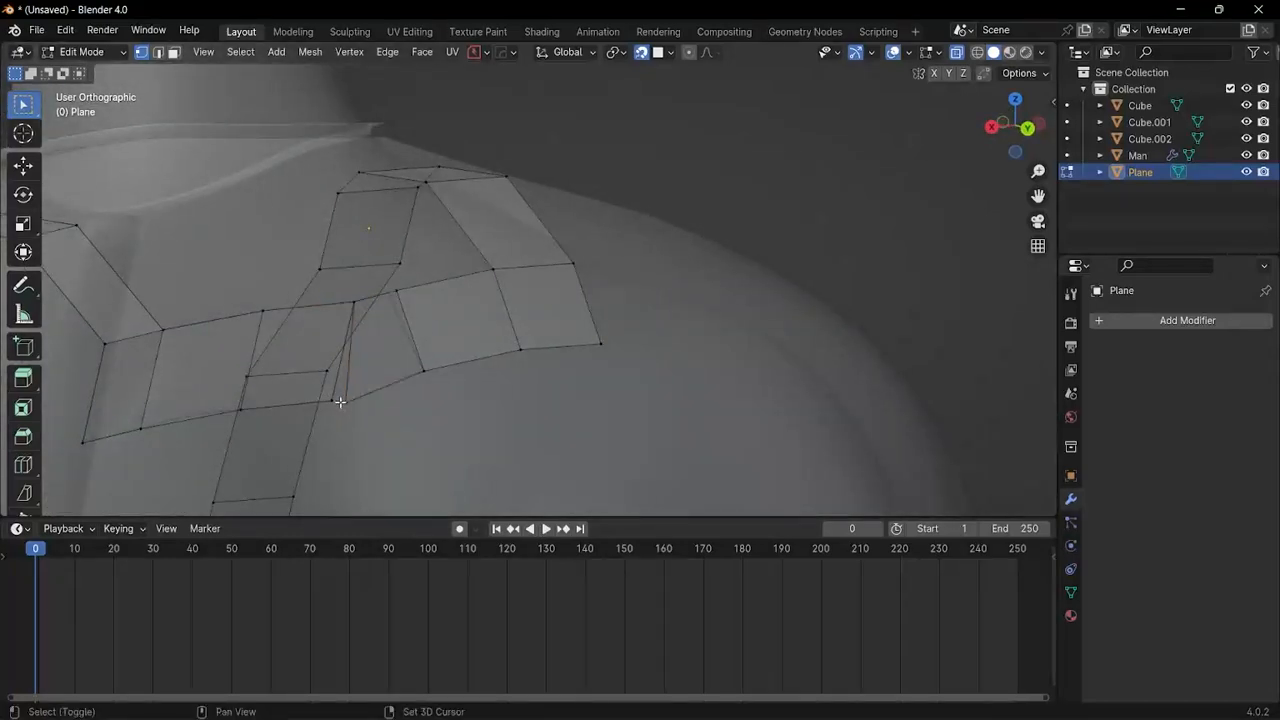
left_click(344, 403)
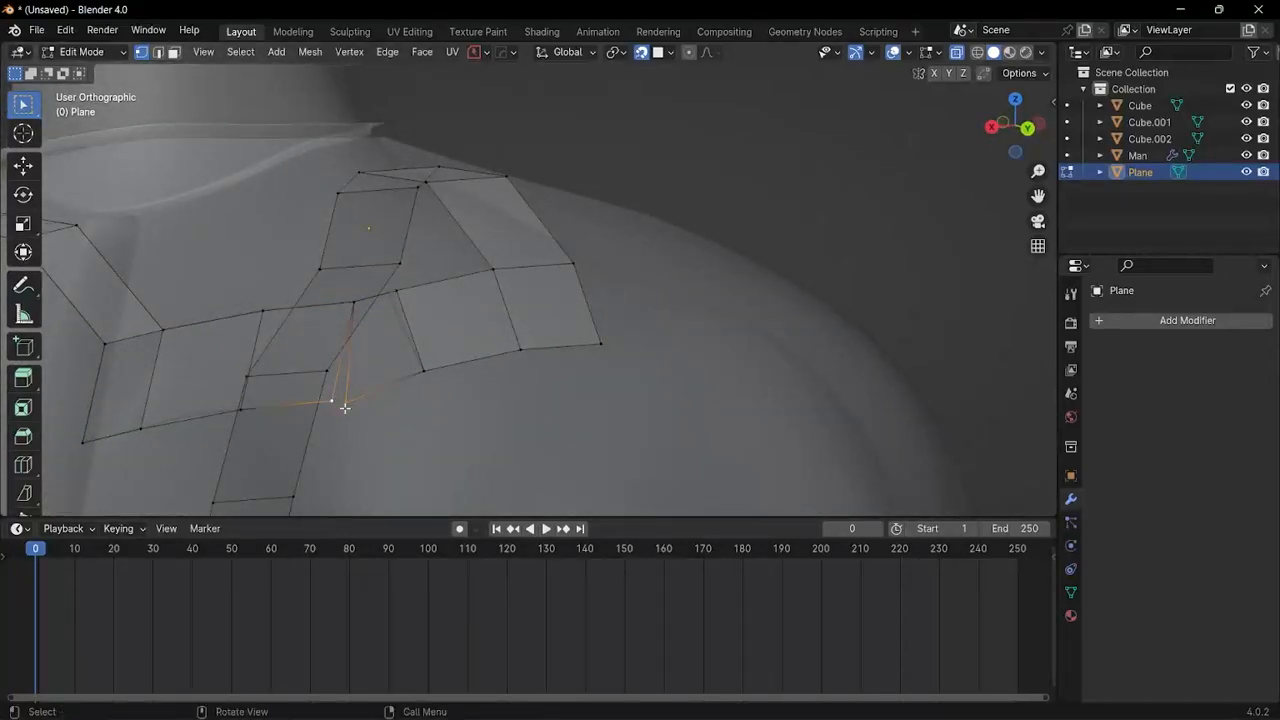
middle_click_drag(343, 403, 423, 403)
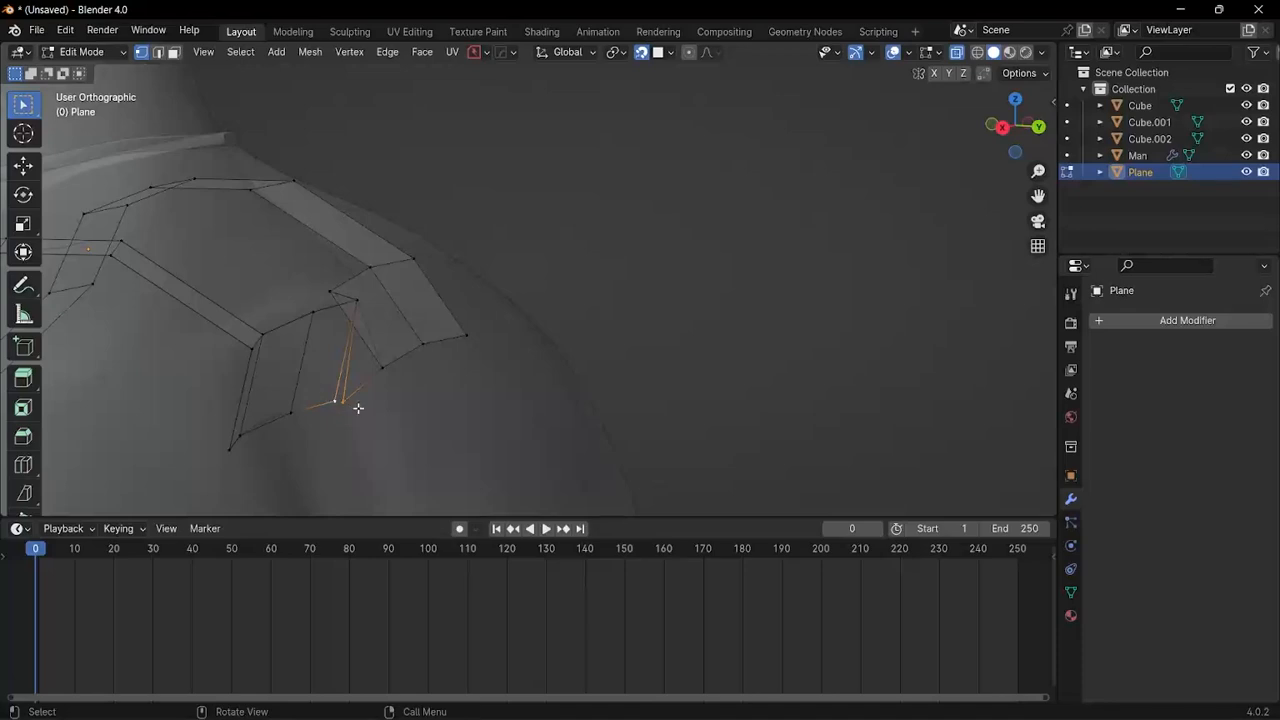
key("m")
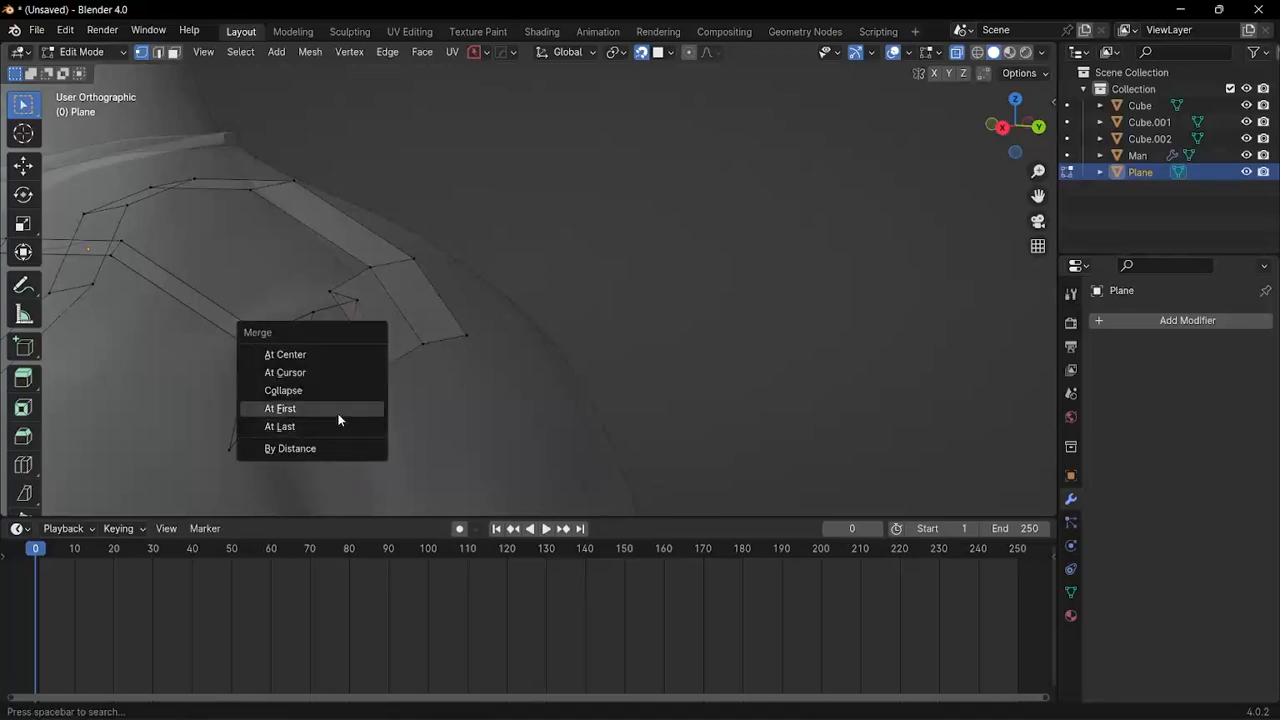
left_click(338, 420)
Step: Leave mesh editing and examine how the decorative panel fits over the chest, shoulders and upper back
middle_click_drag(363, 403, 475, 339)
scroll(371, 399, "down", 3)
scroll(391, 427, "down", 2)
key("ctrl+Tab")
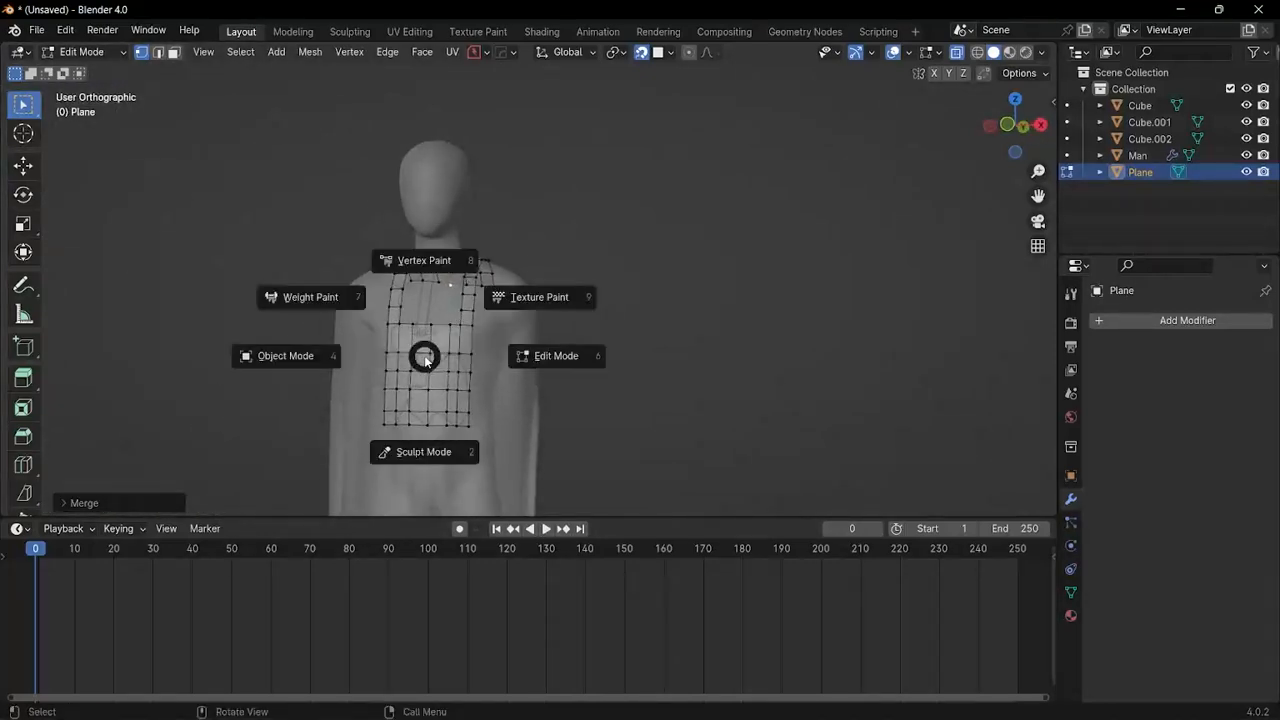
key("4")
middle_click_drag(426, 356, 496, 367)
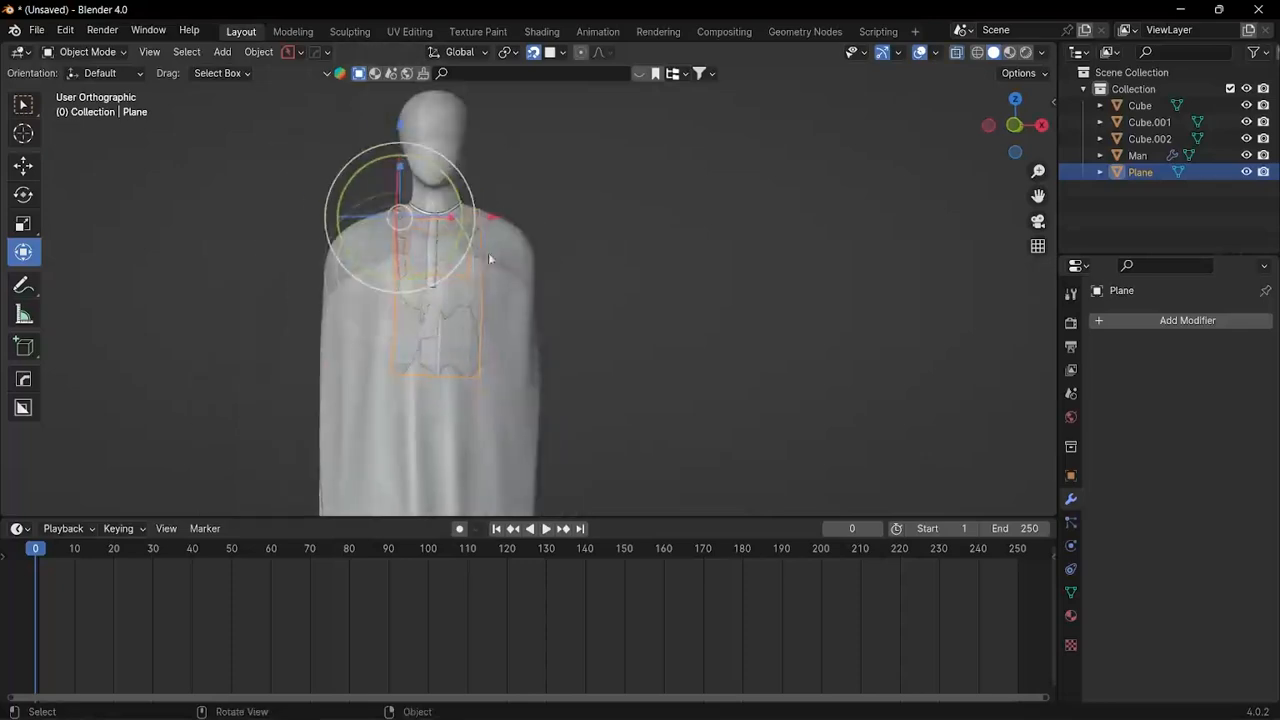
middle_click_drag(488, 256, 340, 288)
scroll(419, 267, "up", 3)
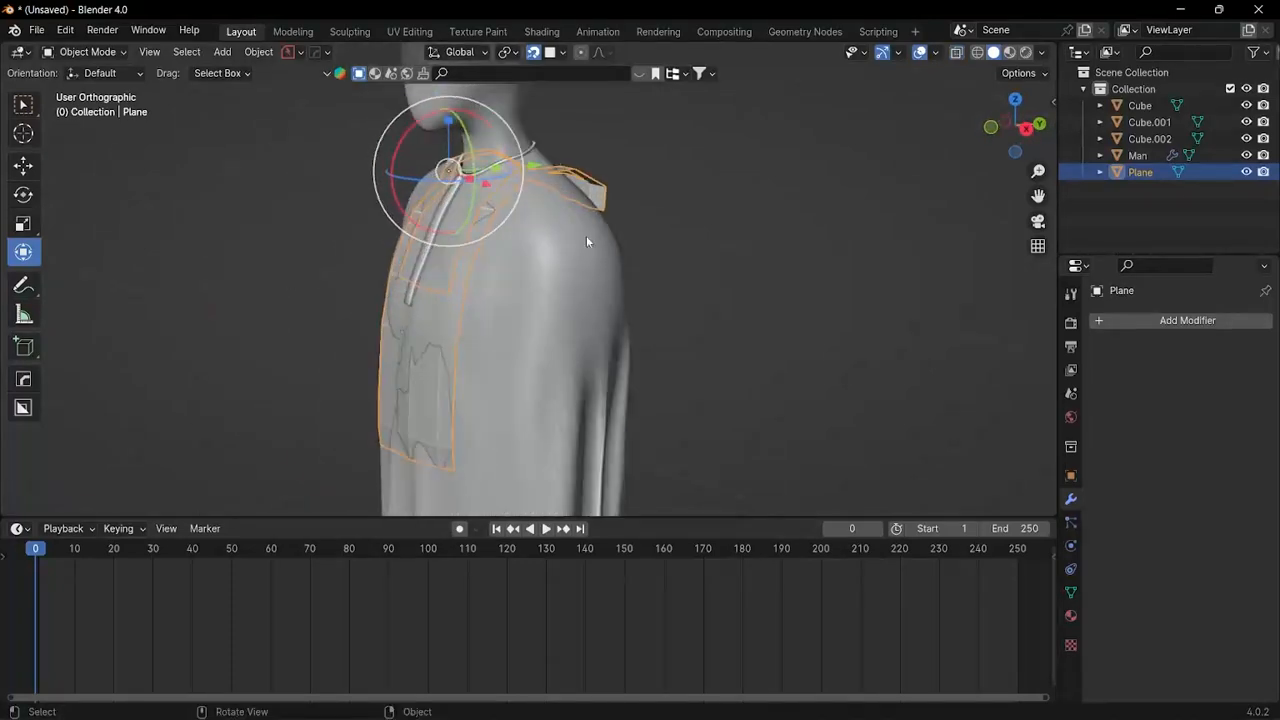
middle_click_drag(587, 241, 569, 289)
scroll(606, 251, "up", 2)
Step: Move the selected vertex of the panel's back band about 0.094 m in the negative direction along the global Y axis
key("ctrl+Tab")
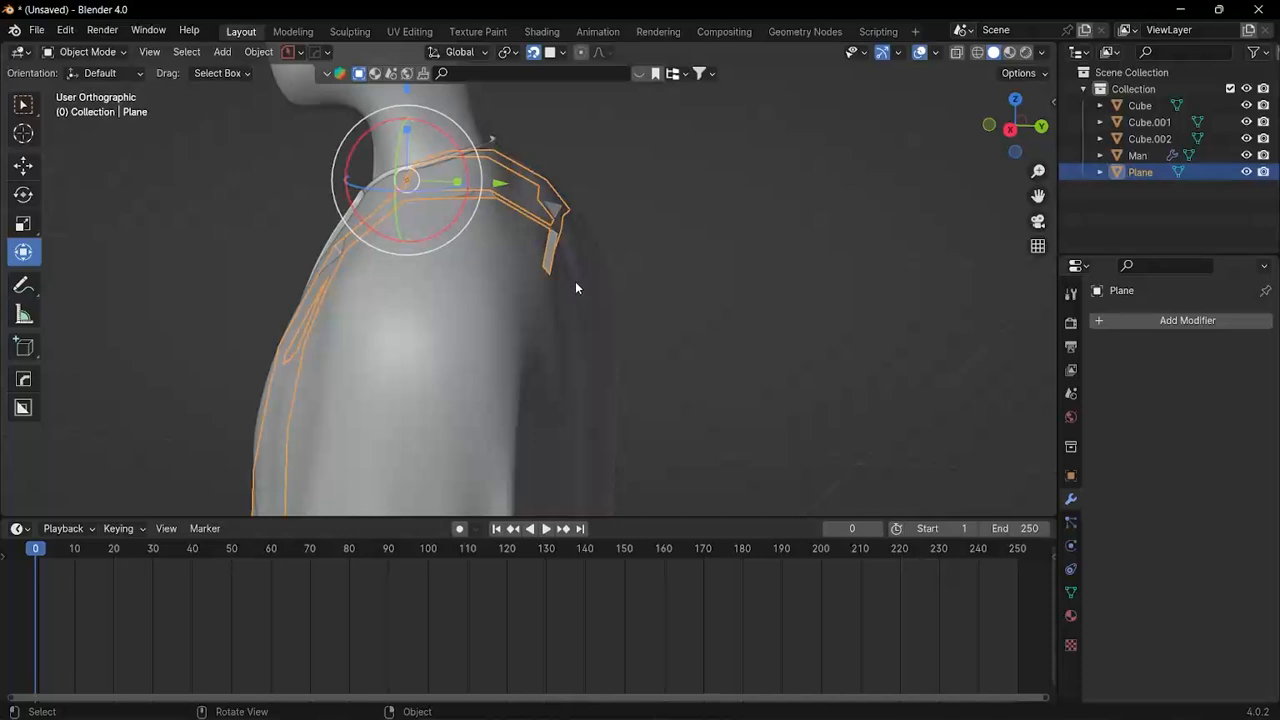
key("ctrl+Tab")
left_click(707, 282)
middle_click_drag(575, 288, 548, 272)
scroll(548, 272, "up", 2)
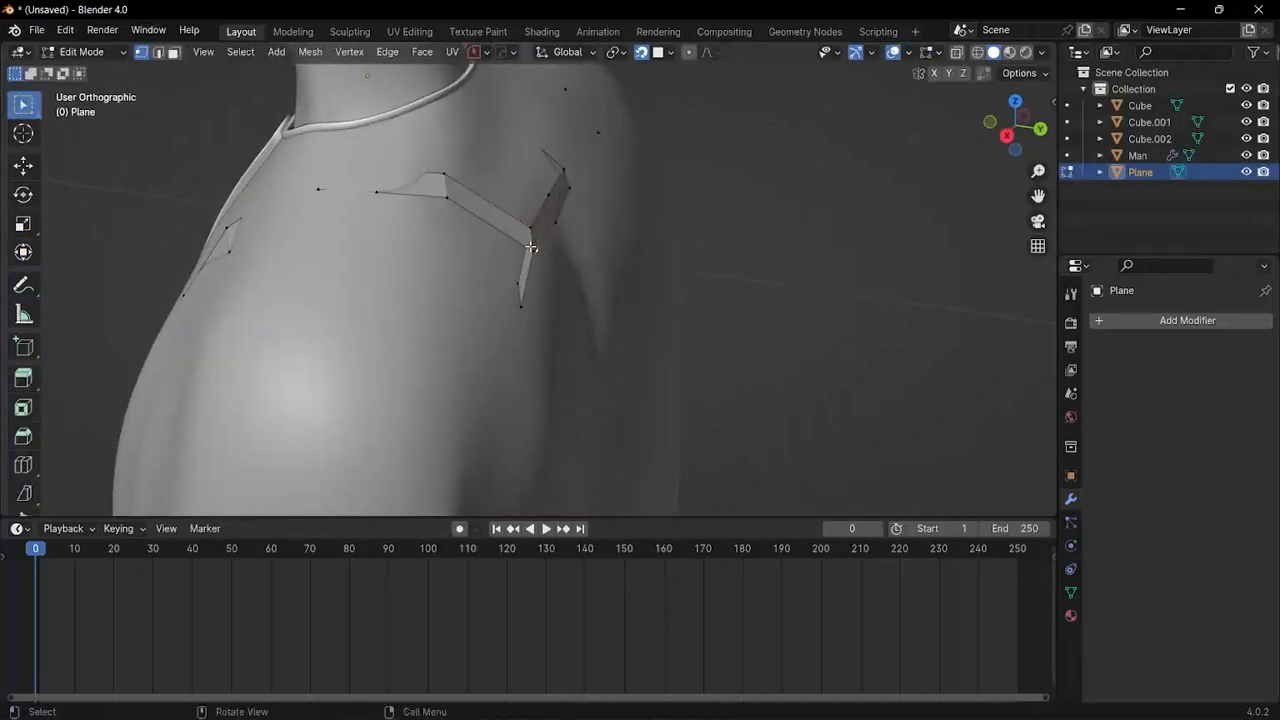
mouse_move(530, 244)
middle_mouse_down()
mouse_move(491, 280)
mouse_move(488, 246)
mouse_move(514, 251)
middle_mouse_up()
key("g")
key("y")
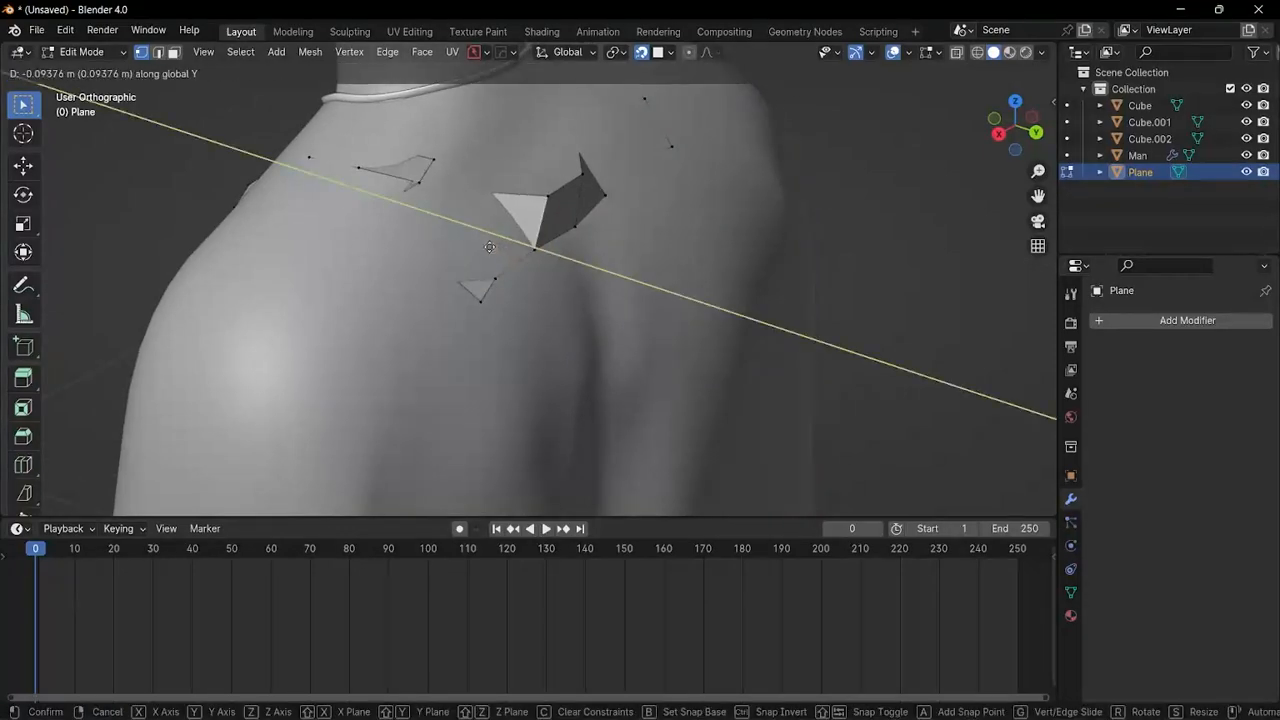
left_click(490, 247)
scroll(565, 290, "down", 3)
middle_click_drag(574, 303, 676, 295)
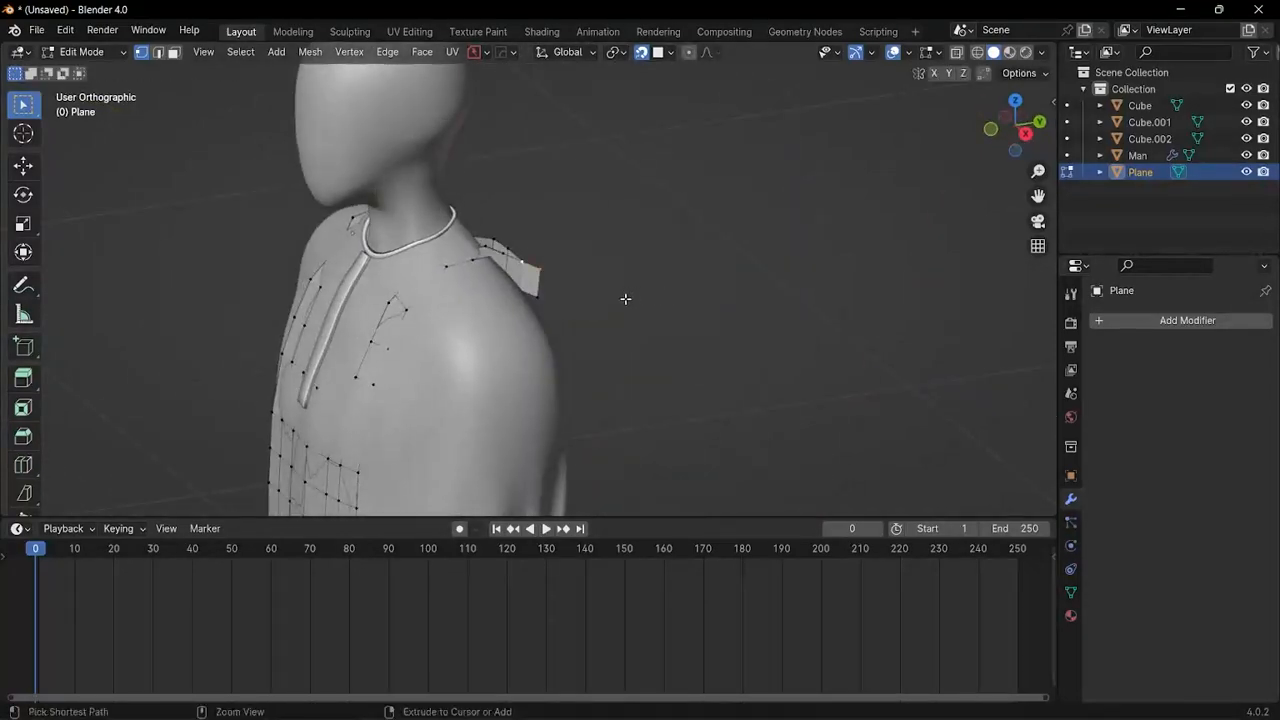
Step: In Object Mode, set snapping to Face Nearest and try moving the panel against the garment
key("ctrl+Tab")
key("Escape")
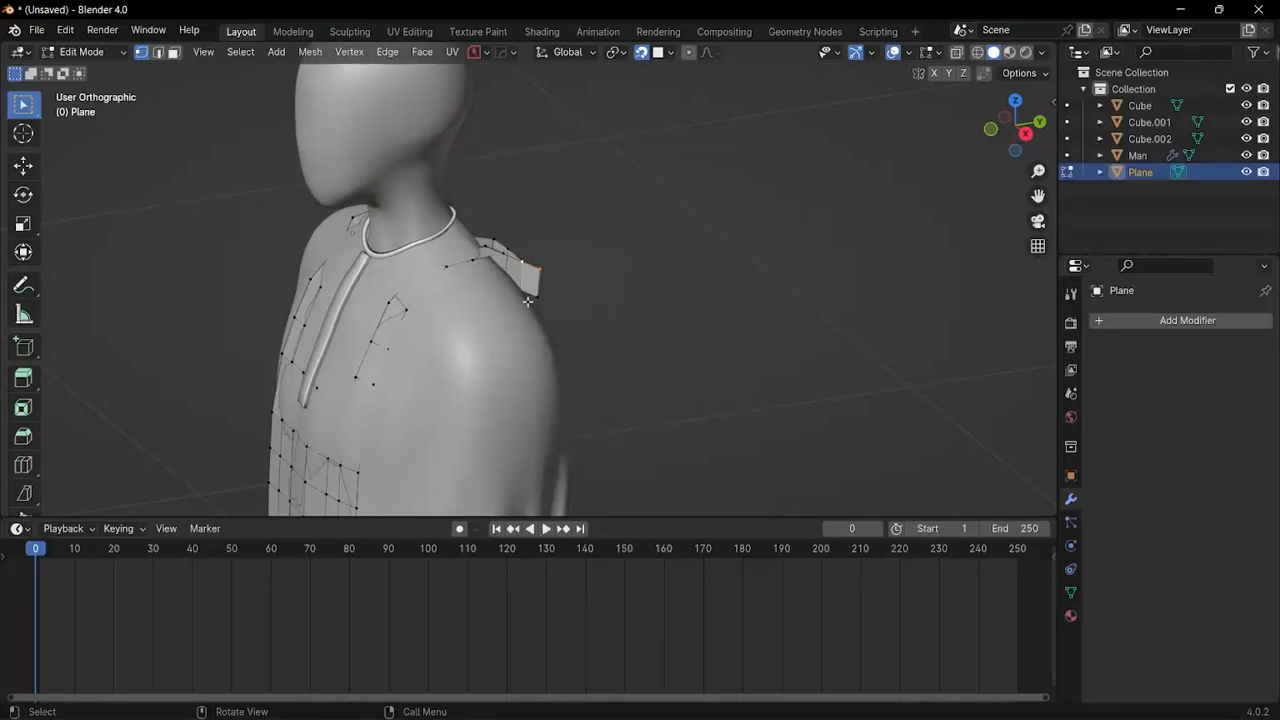
key("ctrl+Tab")
key("Tab")
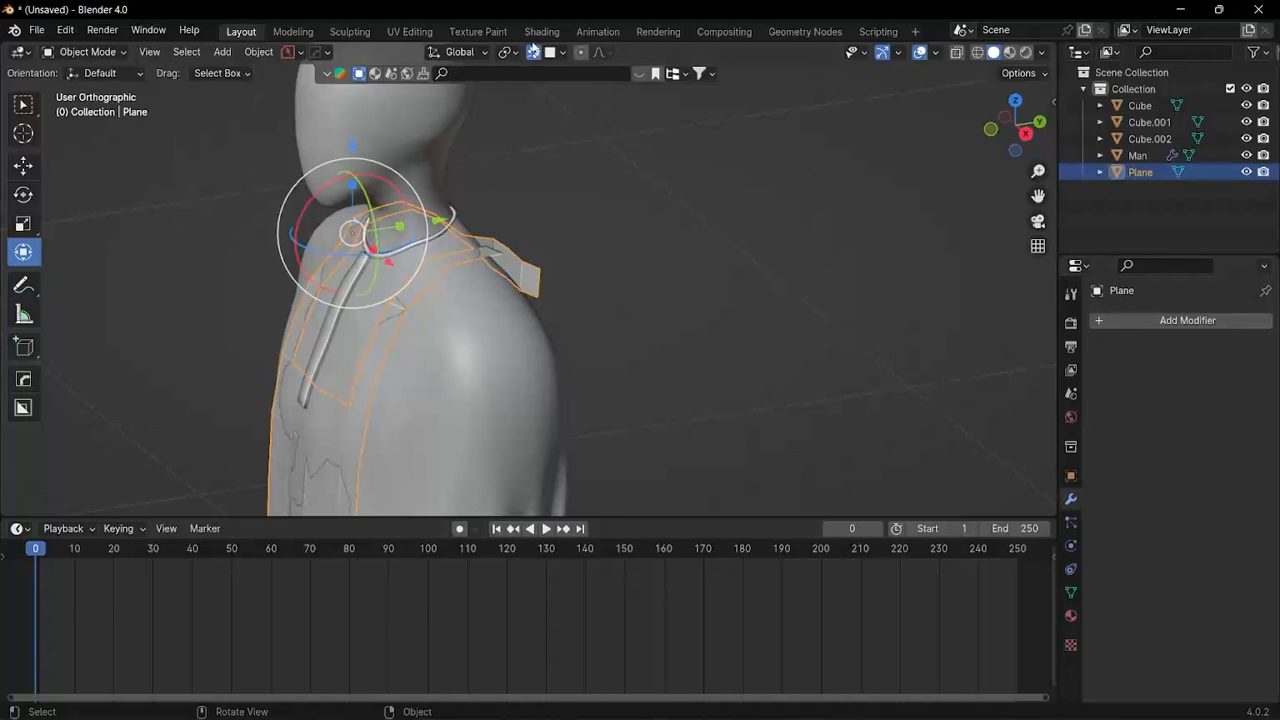
left_click(560, 53)
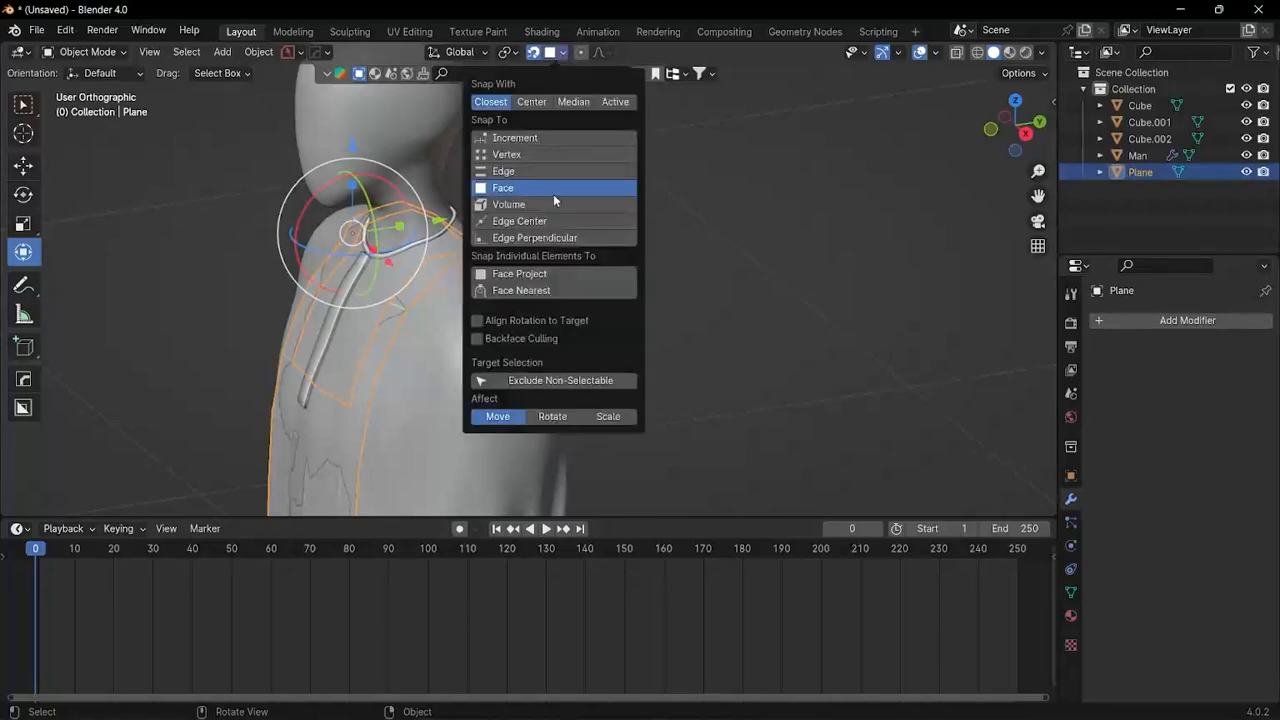
left_click(536, 291)
mouse_move(560, 280)
middle_mouse_down()
mouse_move(649, 257)
mouse_move(574, 263)
middle_mouse_up()
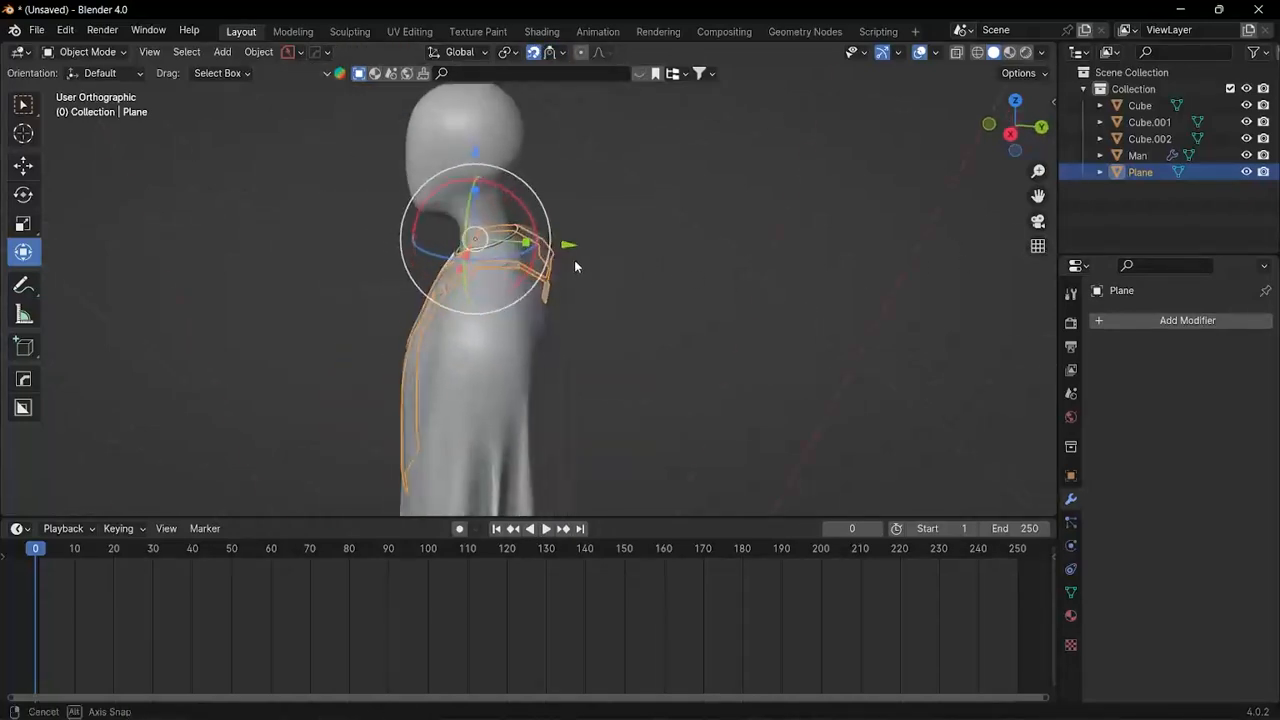
key("g")
left_click(594, 275)
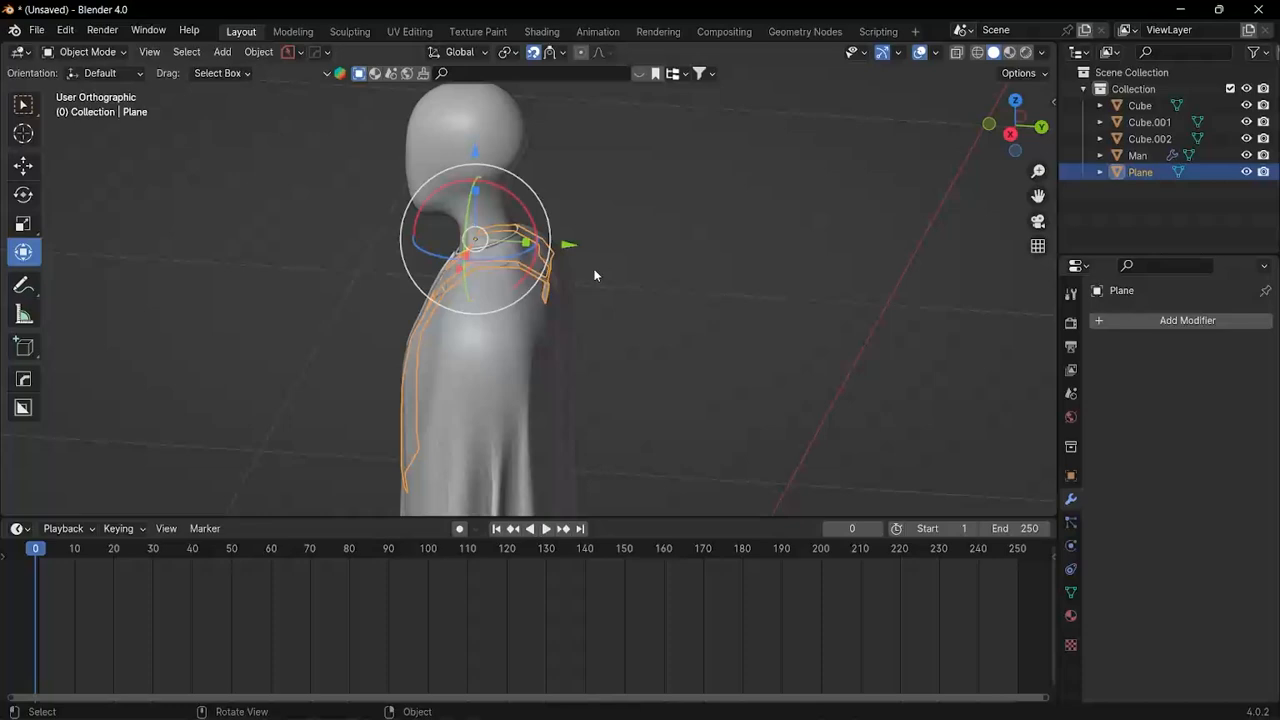
Step: Add a Shrinkwrap modifier to the decorative panel
left_click(1185, 320)
mouse_move(1118, 328)
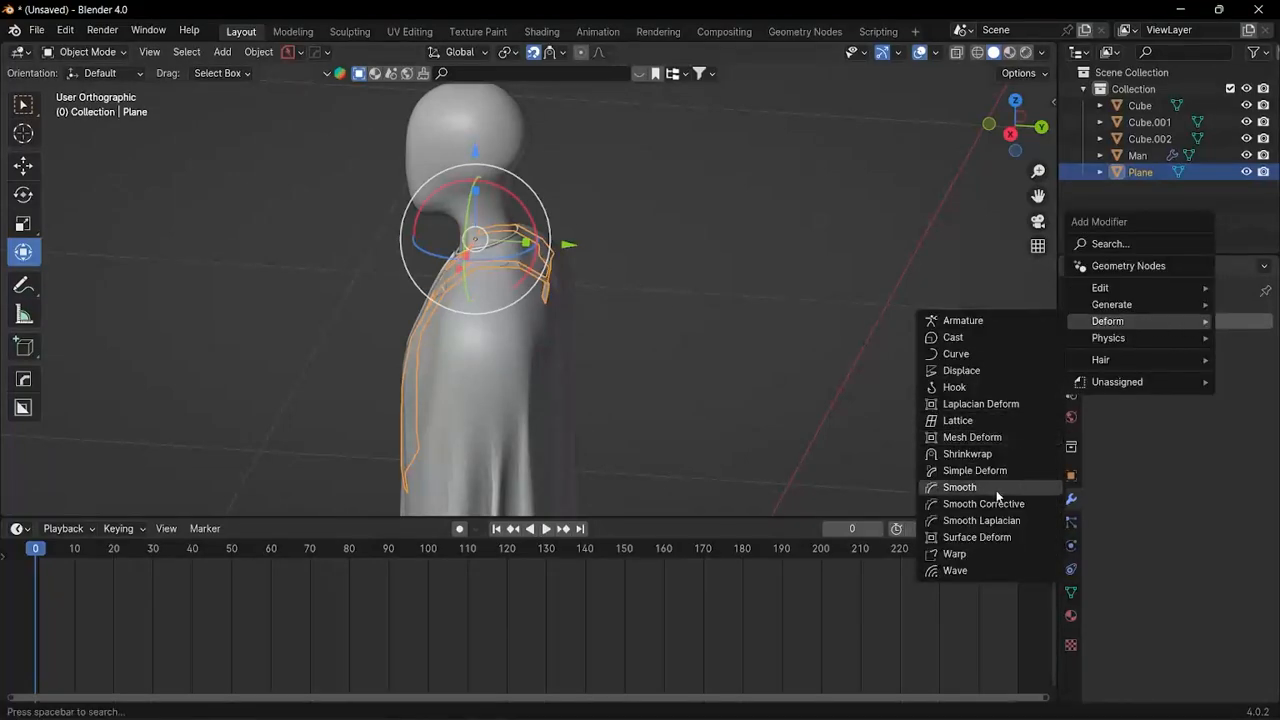
left_click(983, 454)
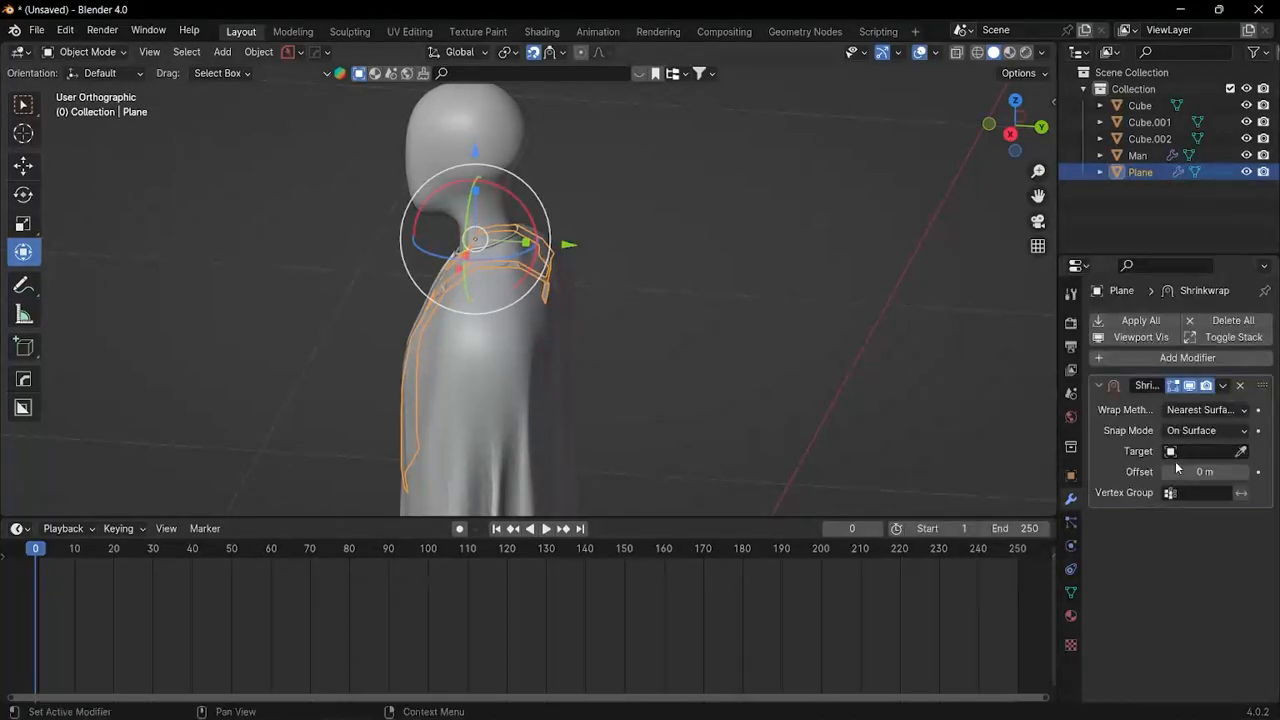
Step: Set the robe mesh Cube as the target of the plane's Shrinkwrap modifier
left_click(510, 339)
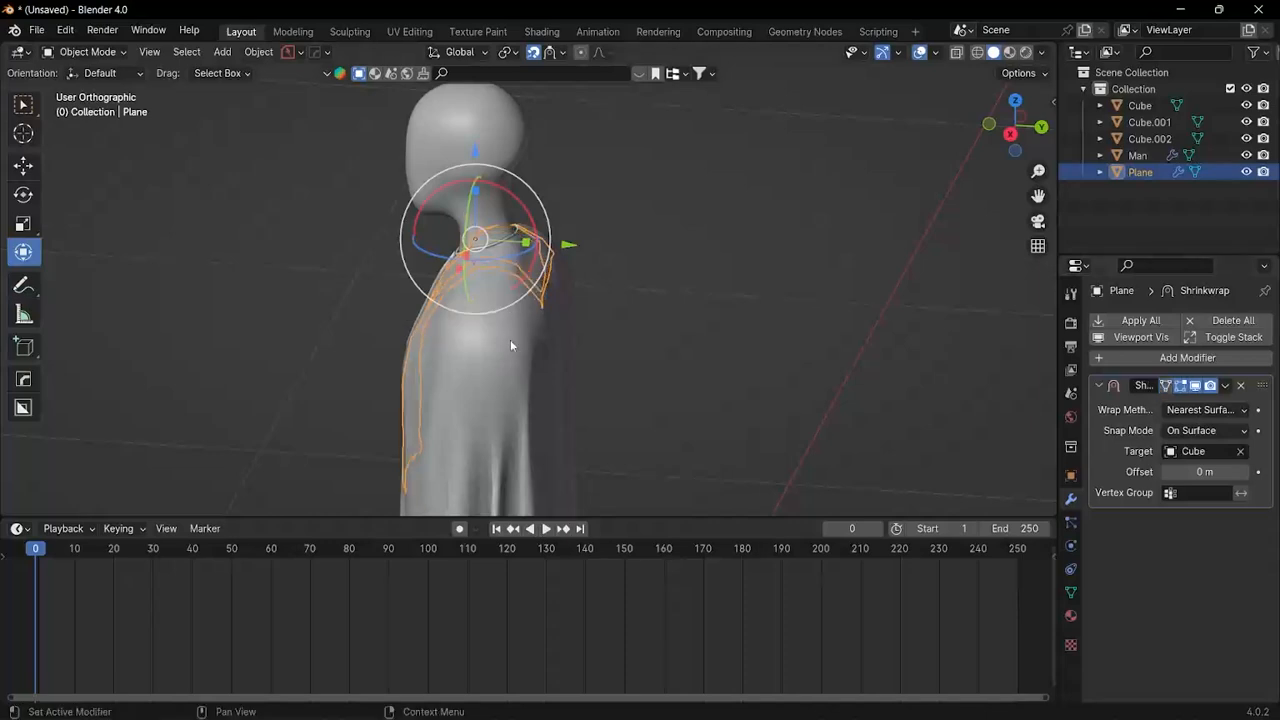
middle_click_drag(506, 368, 601, 297)
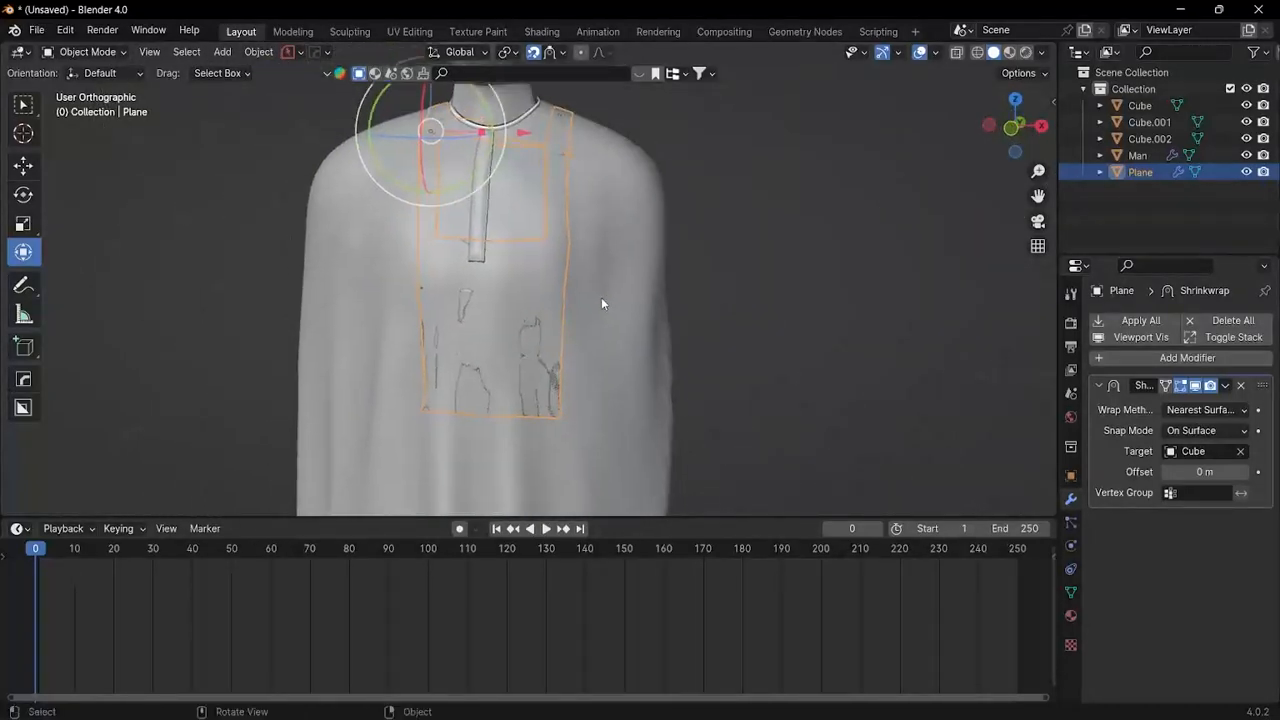
Step: Widen the panel slightly along the X axis and shift it sideways along X to center it on the chest
key("s")
key("x")
left_click(600, 292)
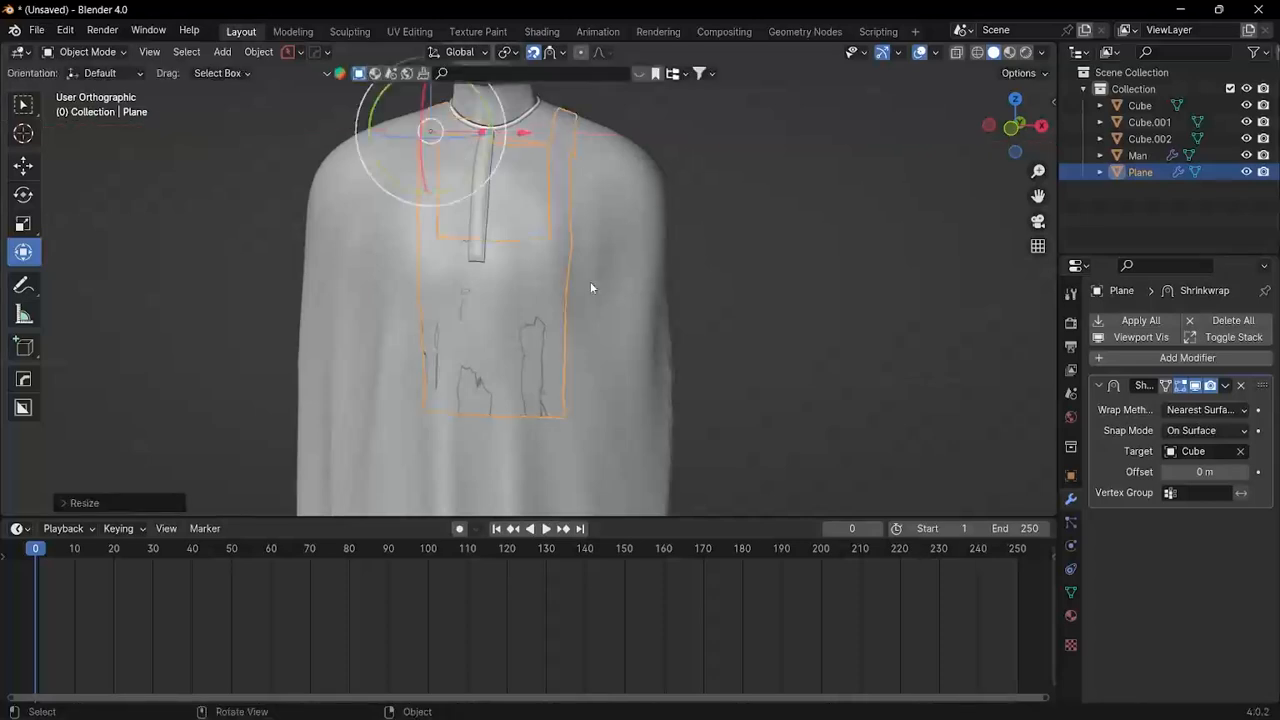
left_click_drag(519, 133, 502, 131)
middle_click_drag(502, 131, 543, 185)
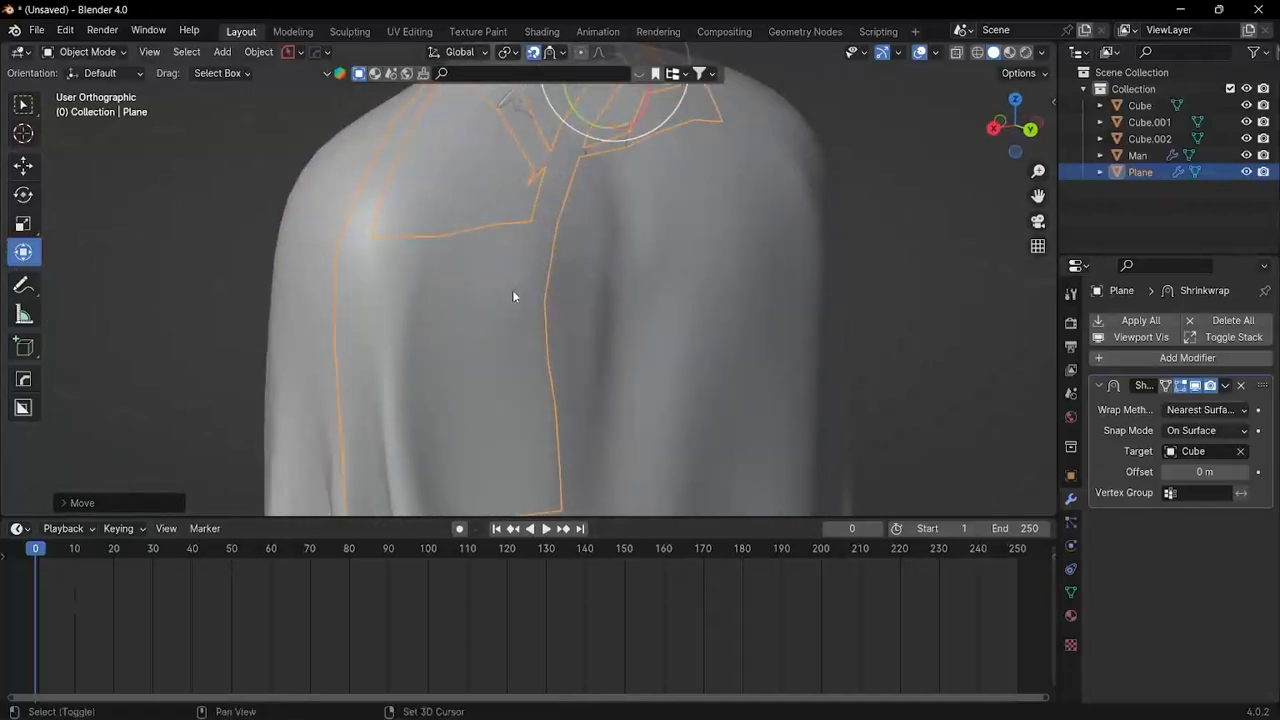
mouse_move(513, 296)
middle_mouse_down()
mouse_move(529, 230)
mouse_move(631, 237)
mouse_move(503, 246)
mouse_move(557, 245)
middle_mouse_up()
key("ctrl+Tab")
key("6")
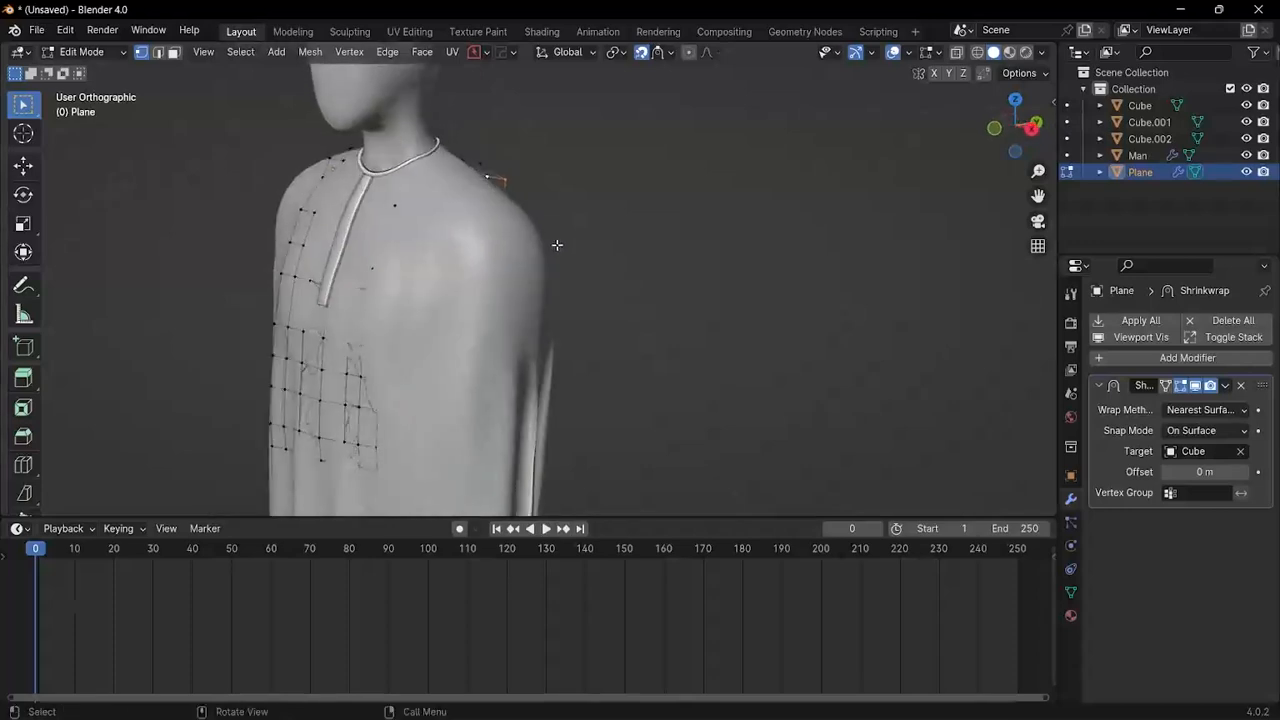
key("ctrl+Tab")
key("4")
Step: Apply the Shrinkwrap modifier to the plane
middle_click_drag(443, 197, 666, 239)
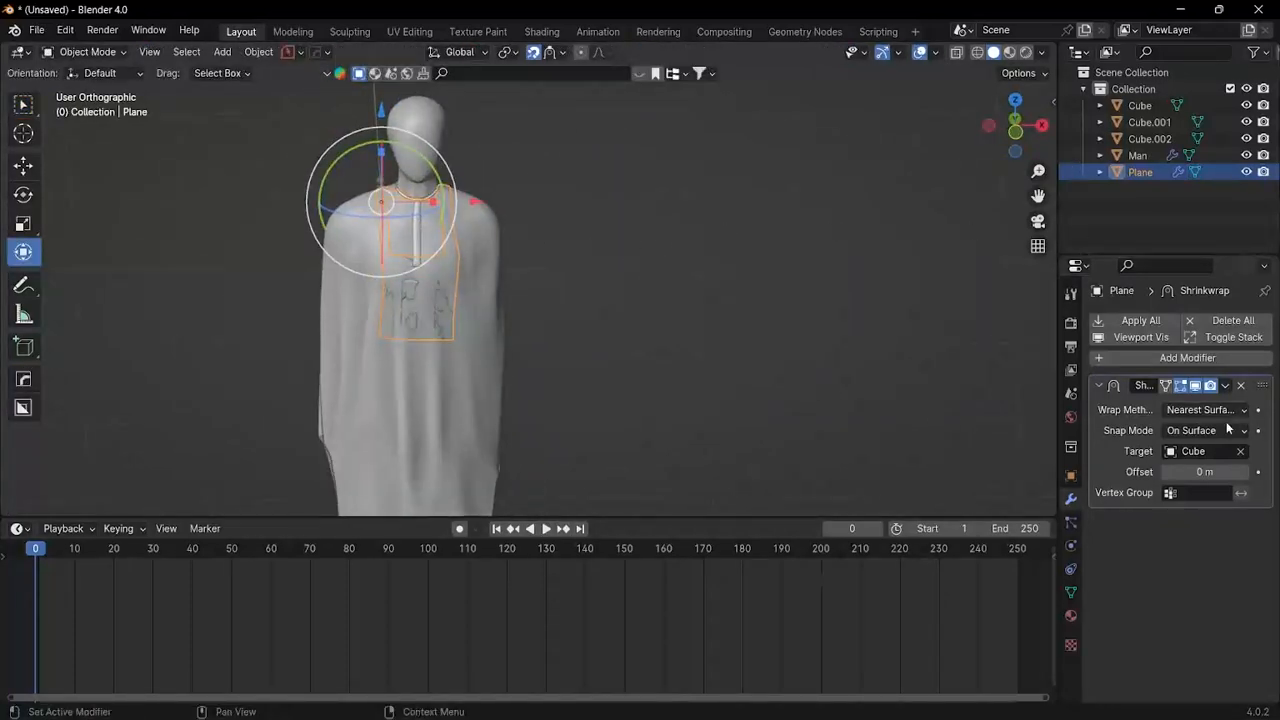
left_click(1226, 386)
left_click(1194, 399)
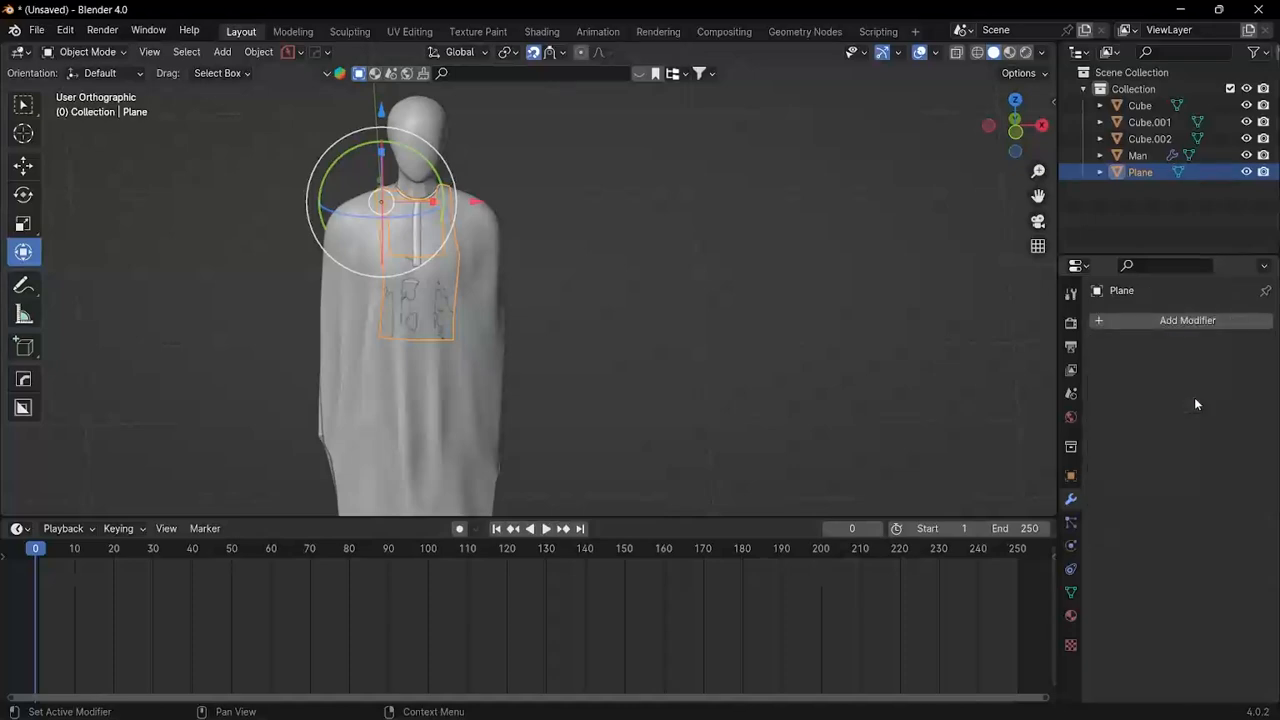
Step: In Edit Mode, reposition the panel's upper-back vertices so they form an even strip across the shoulders
scroll(486, 247, "up", 4)
middle_click_drag(486, 253, 410, 247)
key("ctrl+Tab")
key("6")
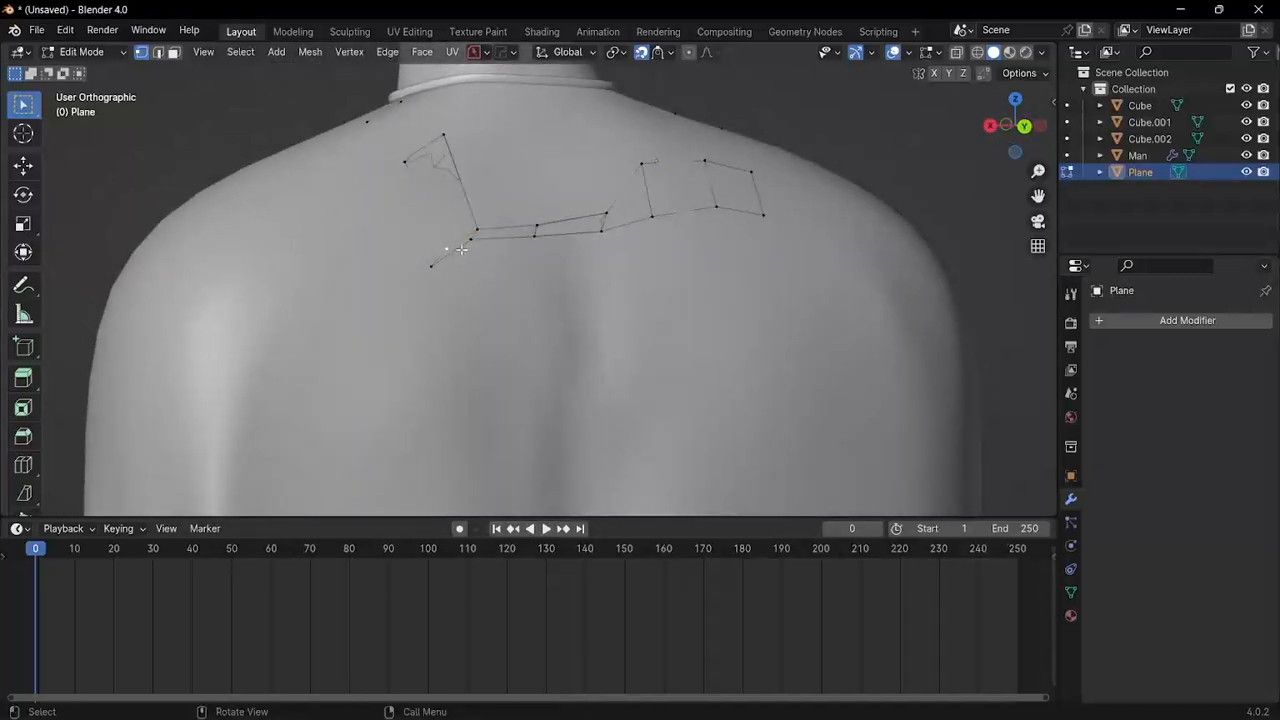
key("g")
left_click(447, 214)
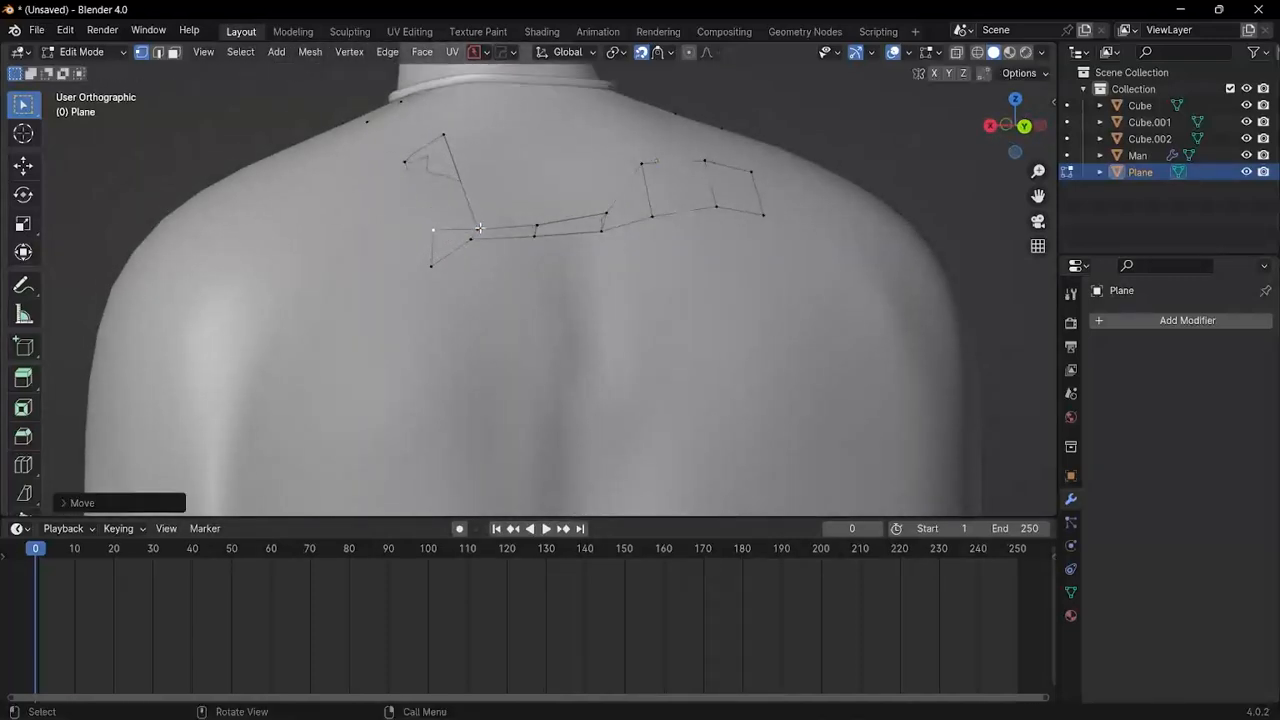
left_click(480, 228)
key("g")
left_click(471, 180)
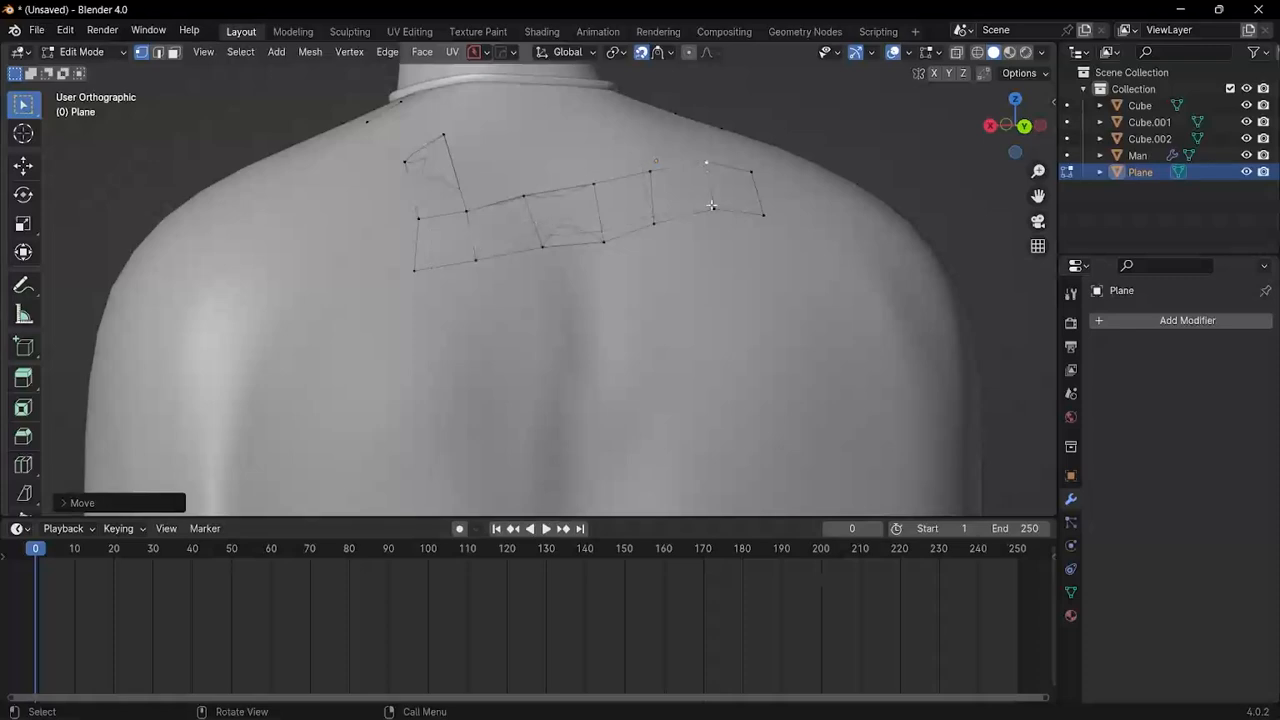
key("g")
left_click(711, 207)
Step: Select the strap vertices just below the shoulder on the -X front side and move them with proportional editing
middle_click_drag(711, 207, 734, 345)
scroll(678, 332, "up", 4)
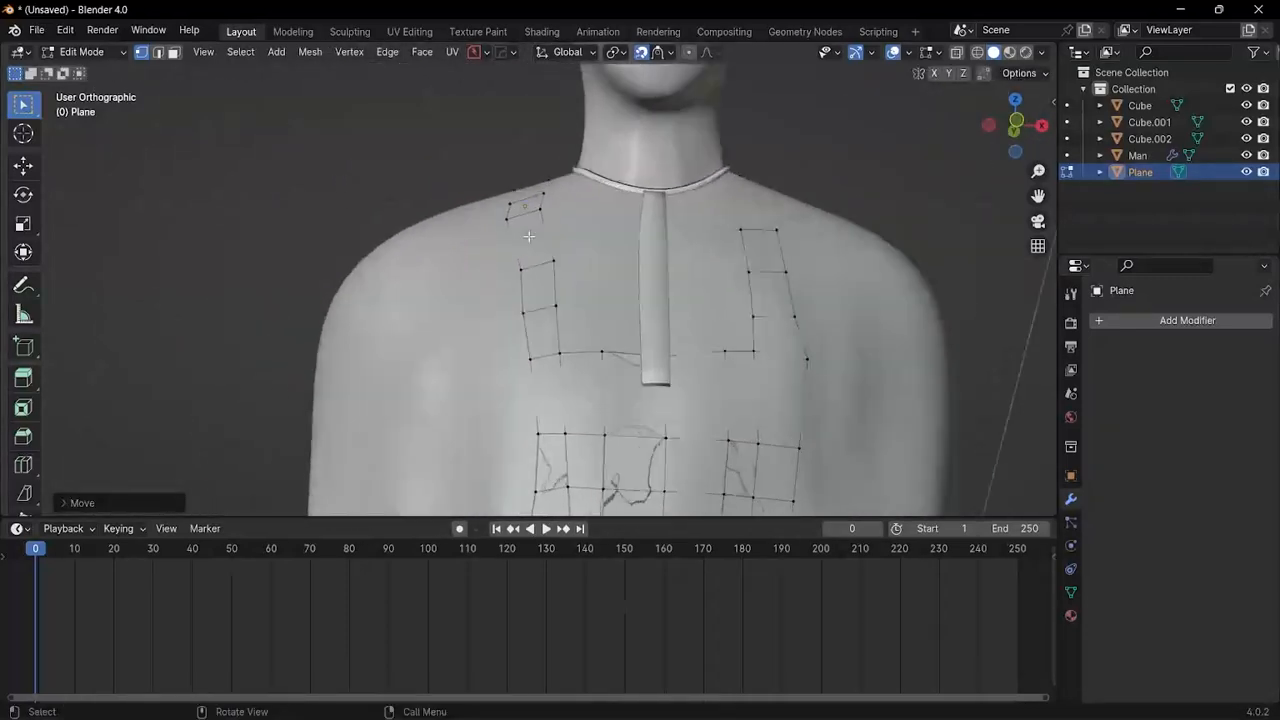
scroll(529, 236, "down", 3)
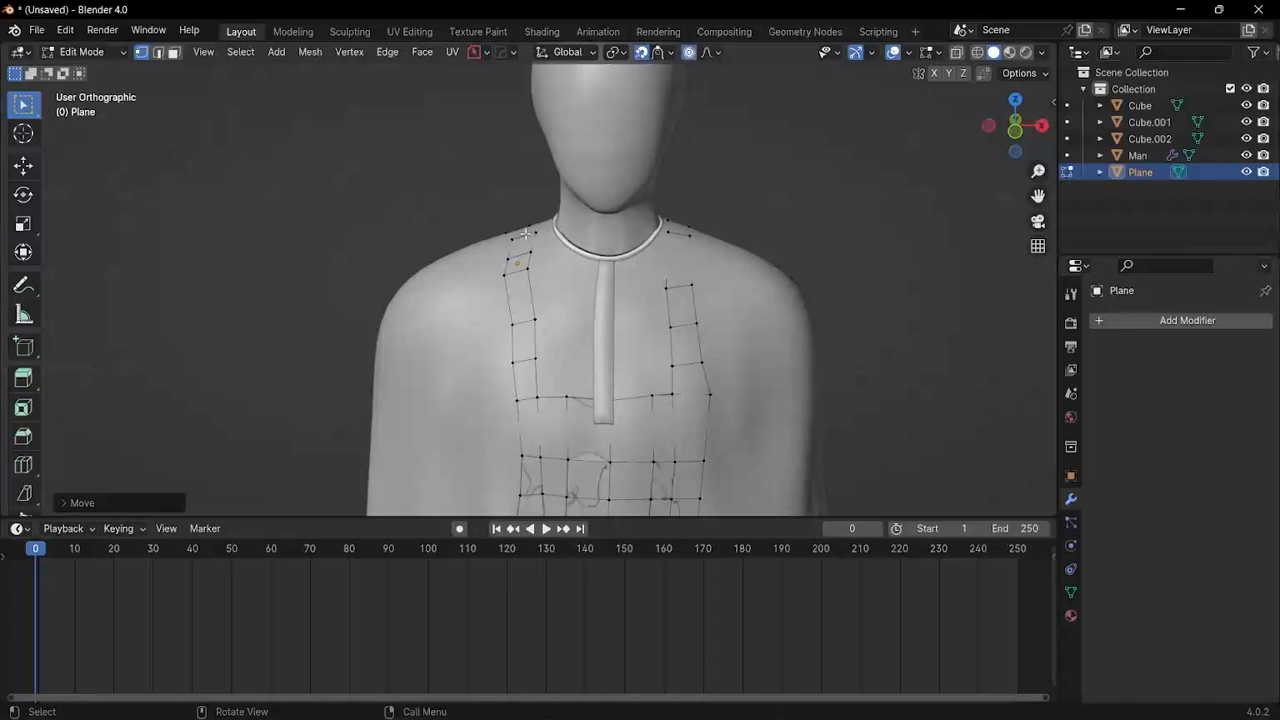
scroll(525, 234, "up", 2)
left_click_drag(563, 316, 563, 316)
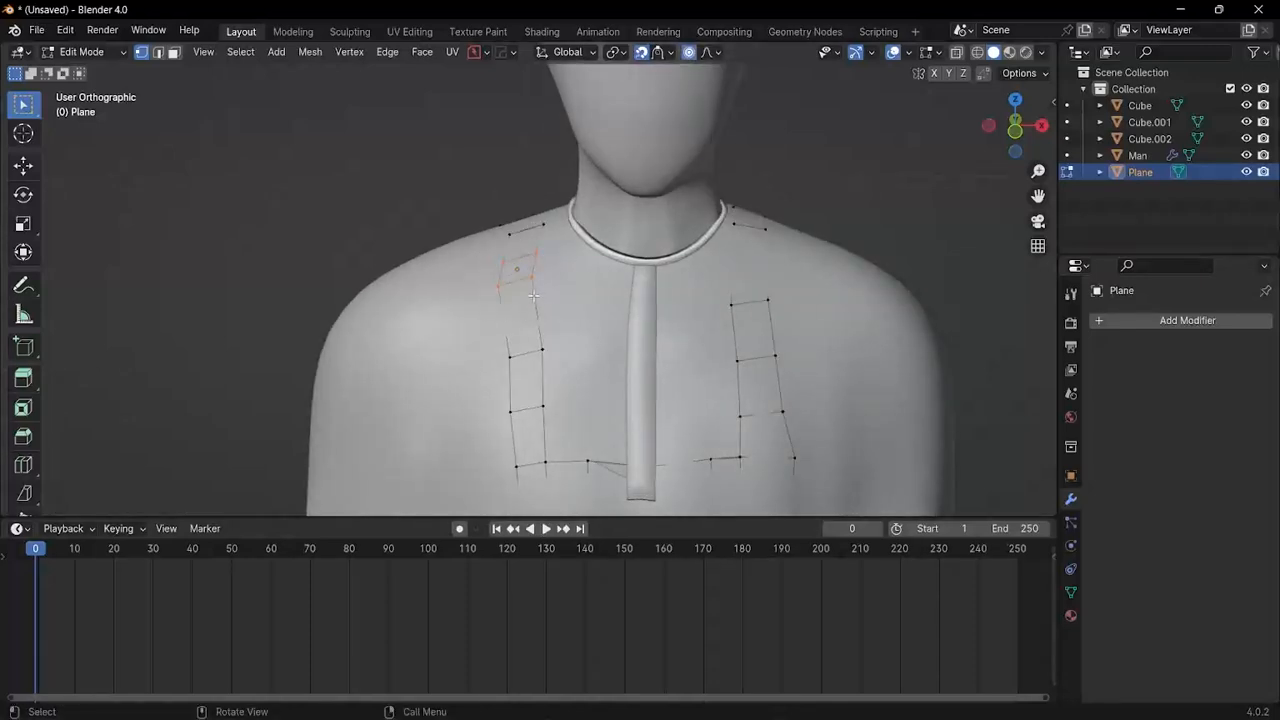
key("g")
left_click(537, 296)
Step: Move the same strap vertices sideways with a proportional size of about 0.057 m to line them up with the strap
scroll(542, 293, "down", 3)
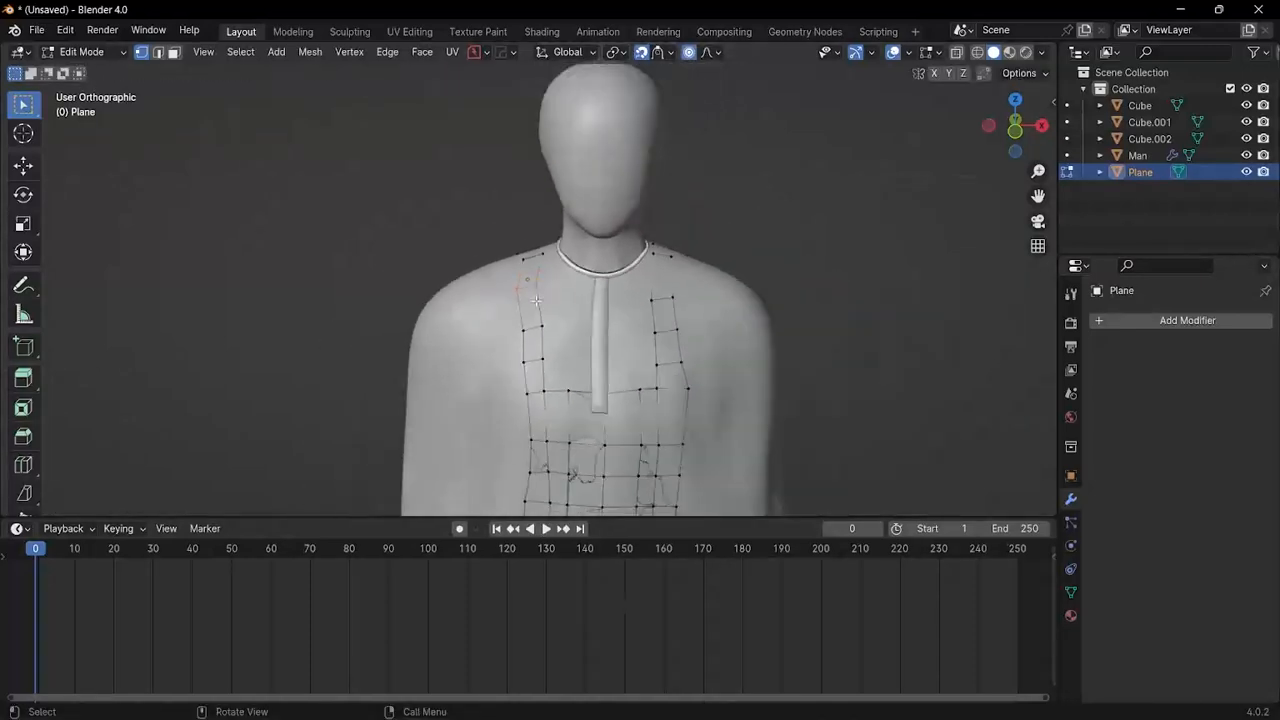
key("g")
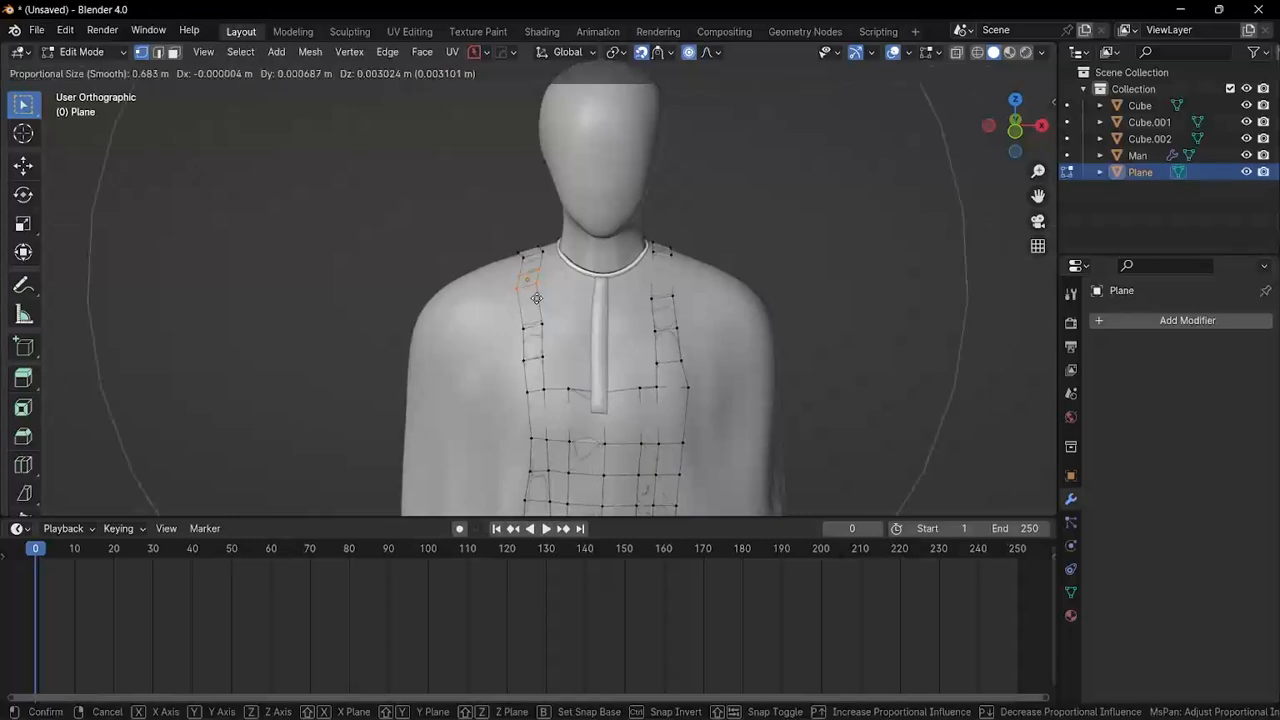
scroll(537, 298, "down", 2)
scroll(537, 298, "up", 8)
scroll(537, 298, "up", 12)
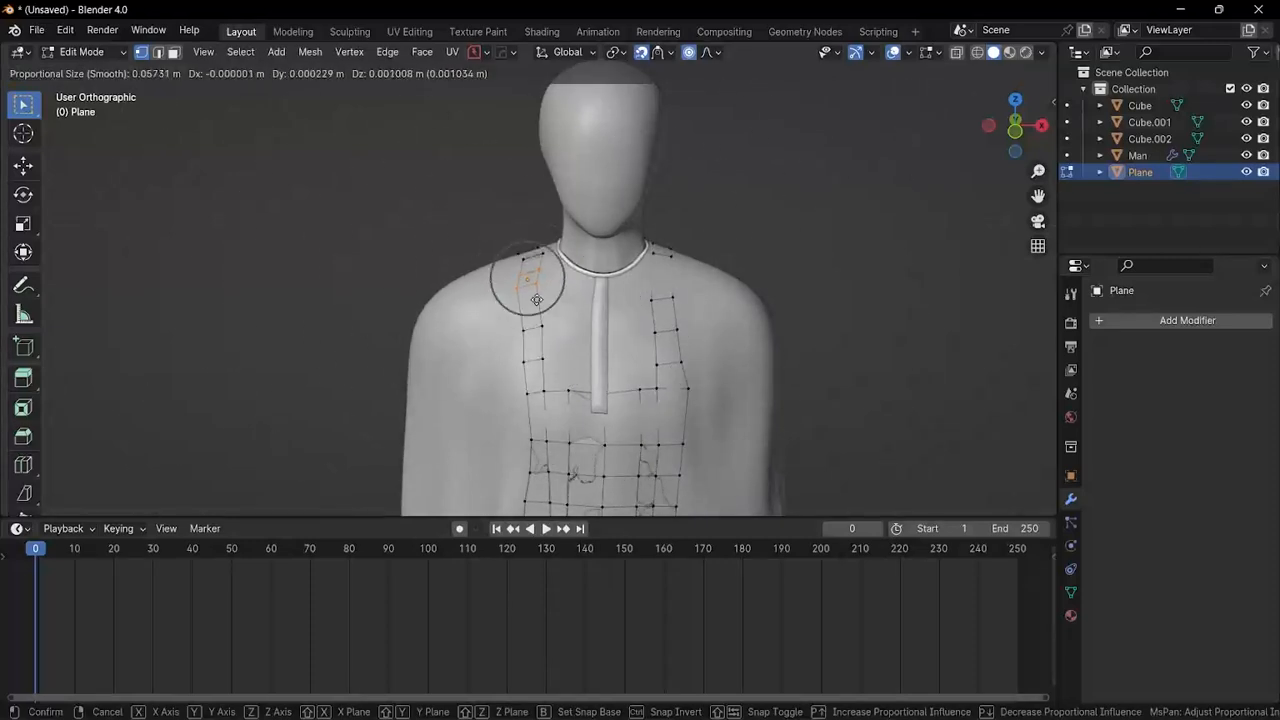
left_click(541, 300)
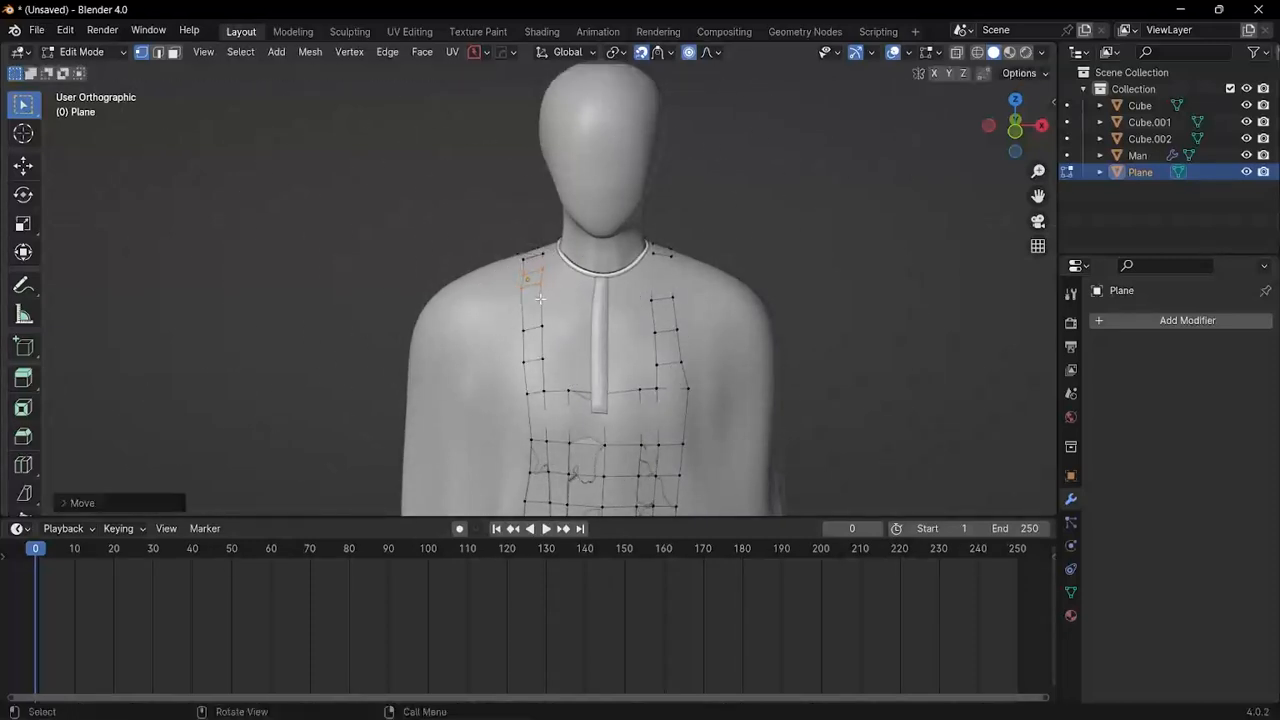
Step: Shift the lower edge of that strap face toward the neckline using a proportional size of about 0.027 m
scroll(509, 280, "up", 4)
left_click_drag(562, 297, 550, 302)
key("g")
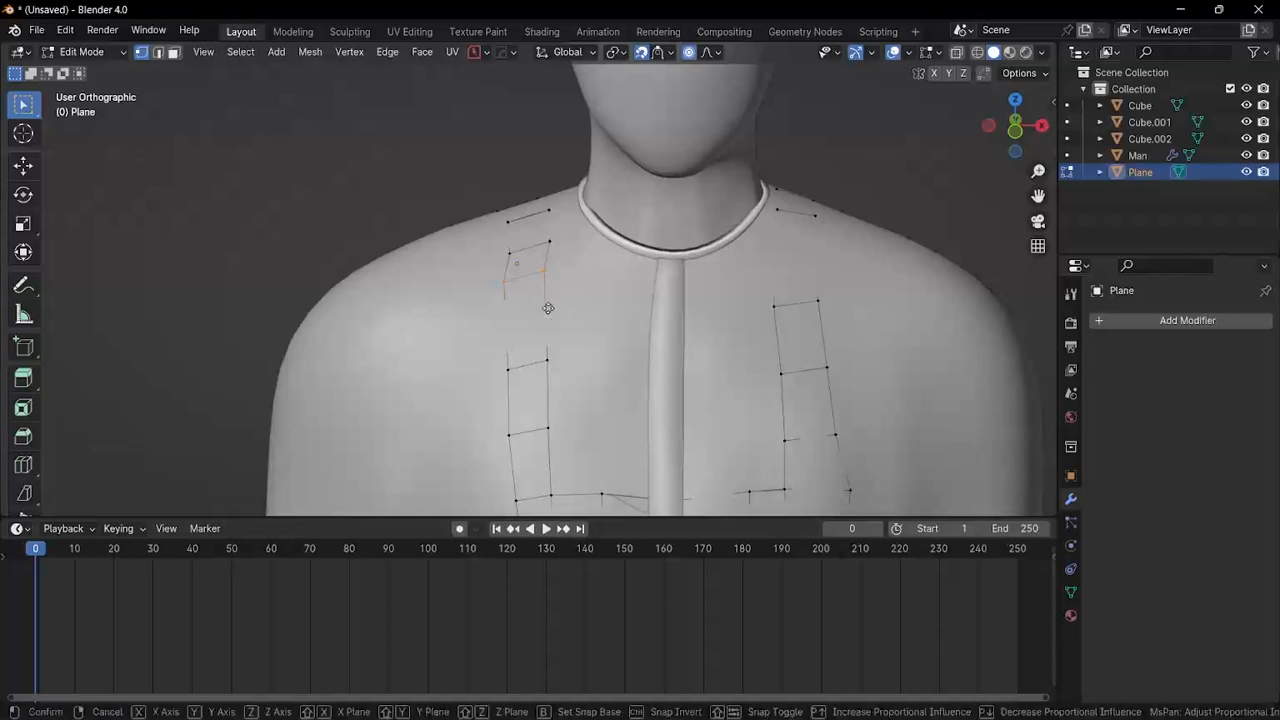
scroll(550, 305, "up", 4)
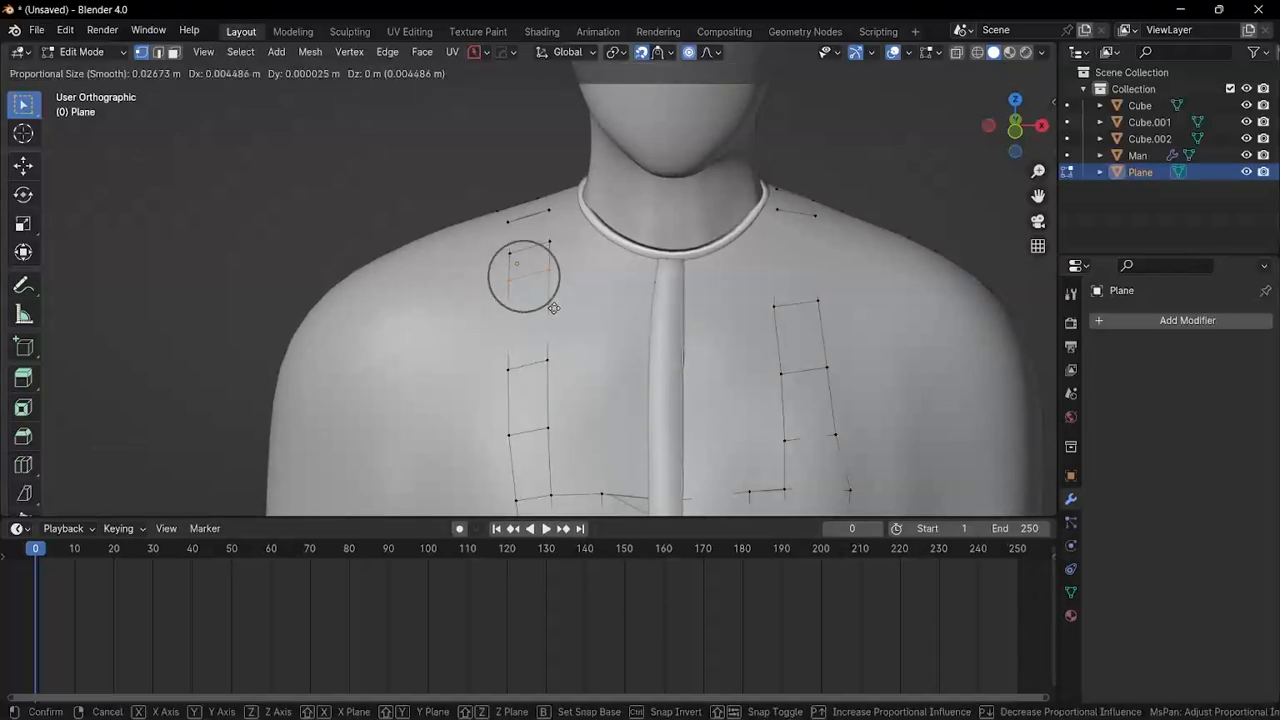
left_click(554, 308)
Step: Pull the chest panel's outer vertex on the -X side outward about 0.03 m with a proportional size of about 0.16 m
scroll(554, 308, "down", 4)
middle_click_drag(580, 400, 580, 215, "shift")
scroll(590, 330, "down", 2)
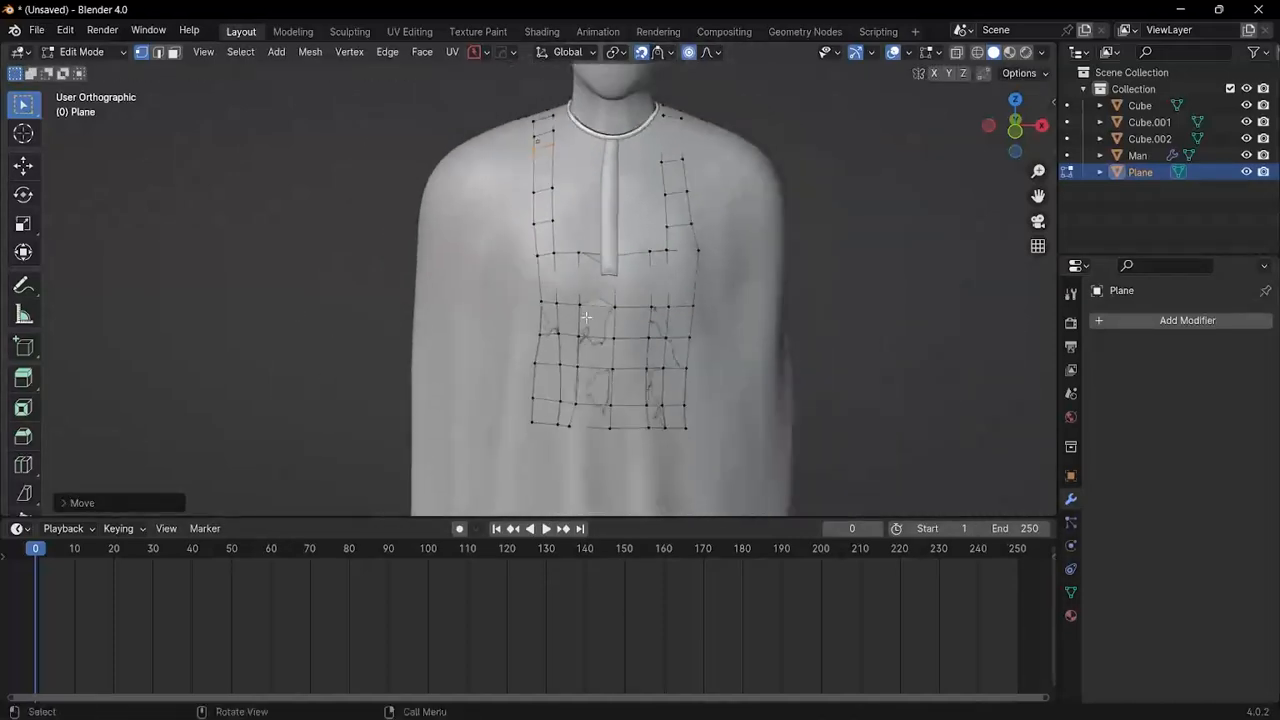
middle_click_drag(599, 372, 599, 338, "shift")
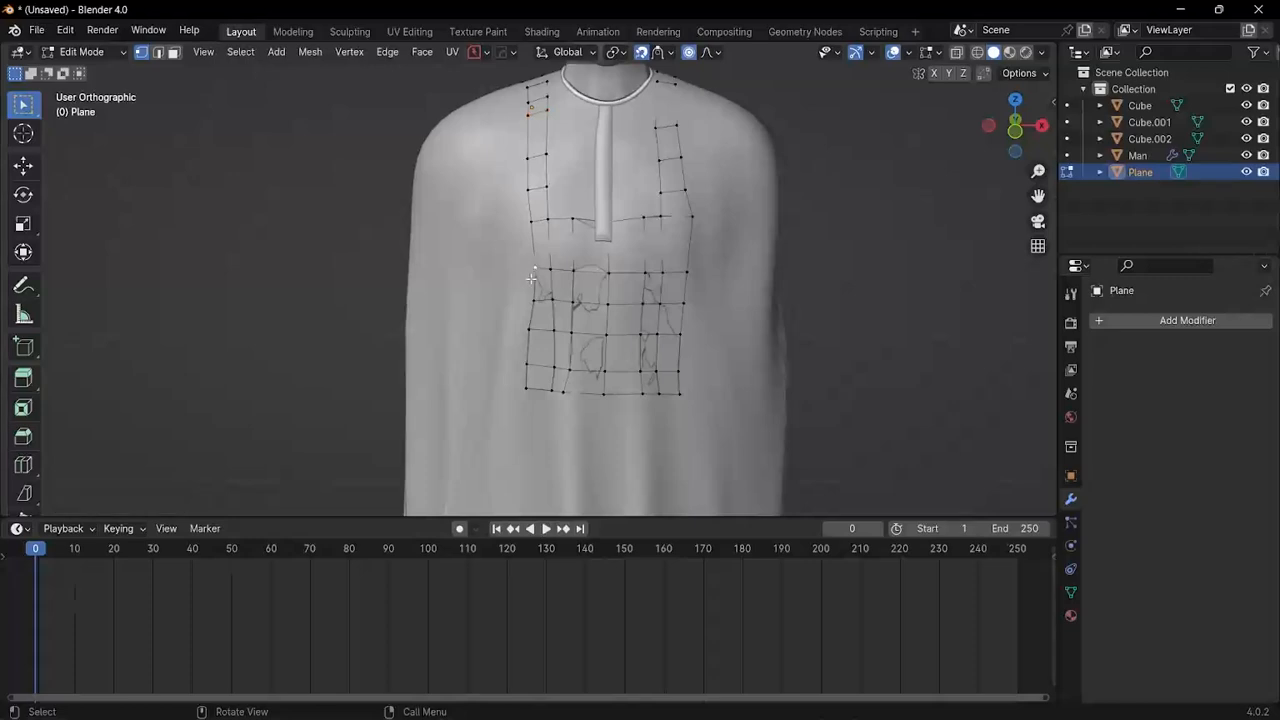
key("g")
scroll(518, 282, "down", 11)
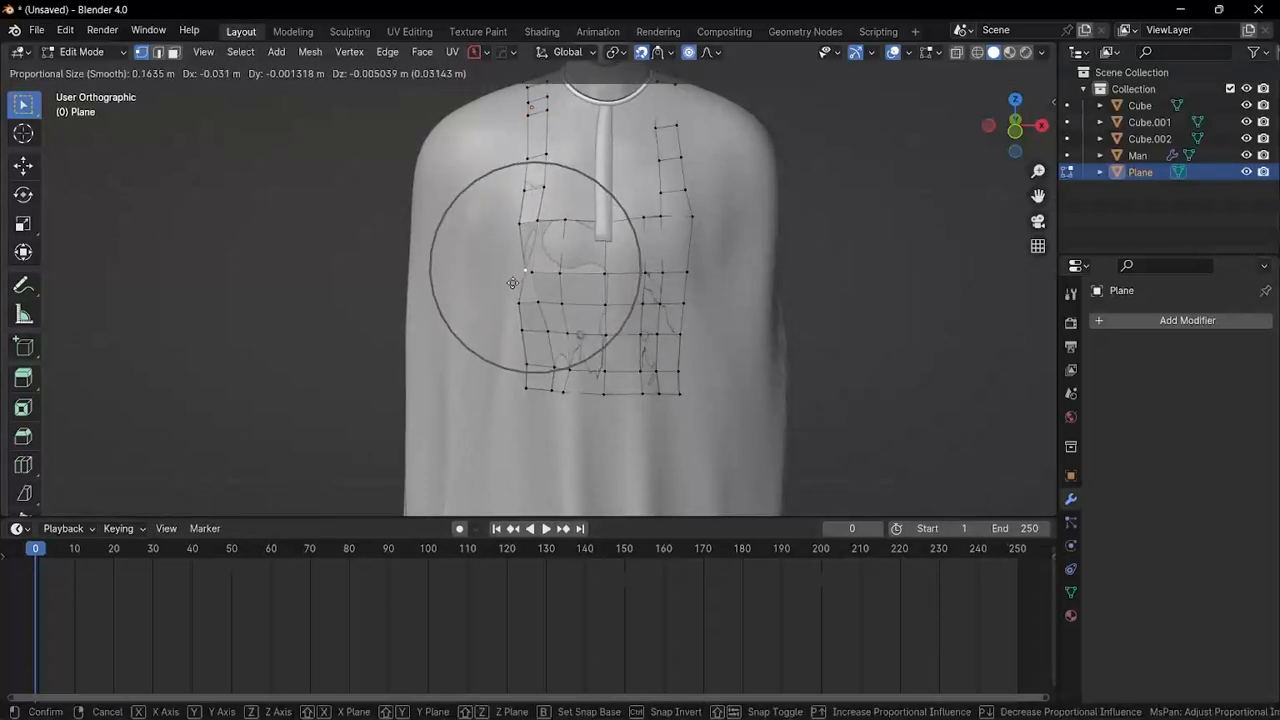
left_click(512, 283)
Step: Reduce the proportional size to about 0.011 m and move the same outer vertex outward about 0.02 m
scroll(518, 278, "up", 9)
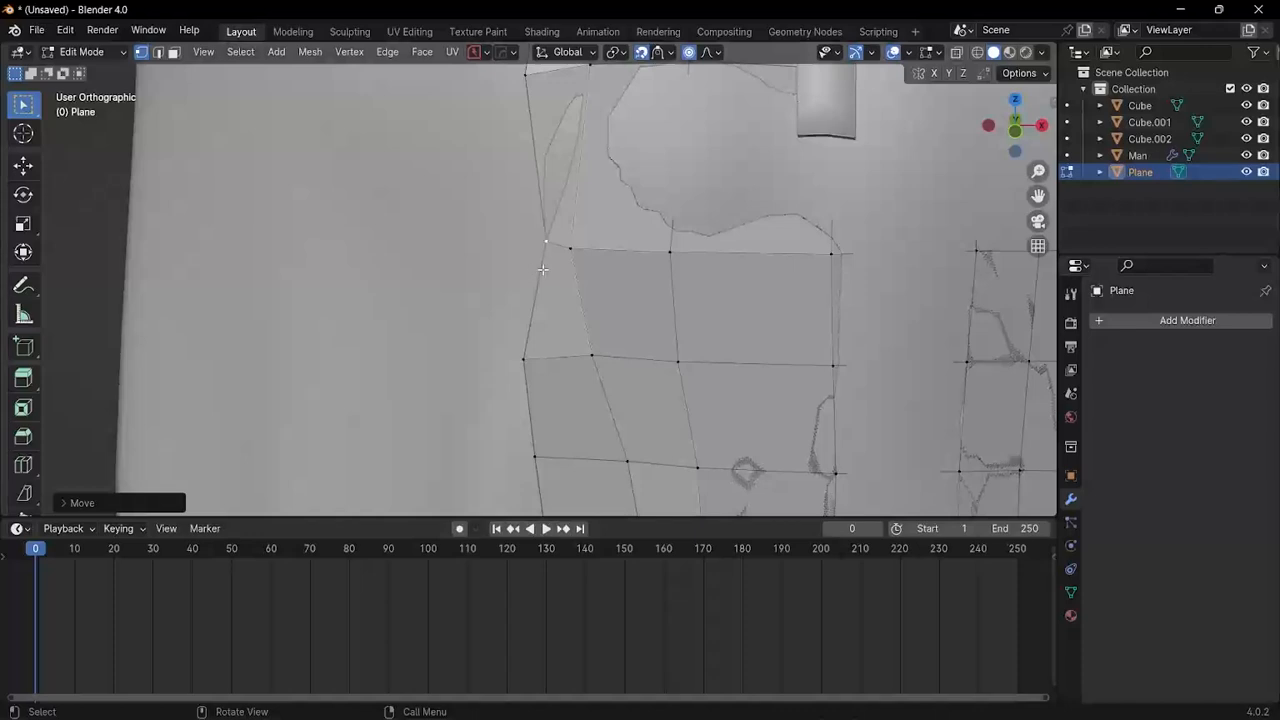
key("g")
scroll(530, 268, "up", 20)
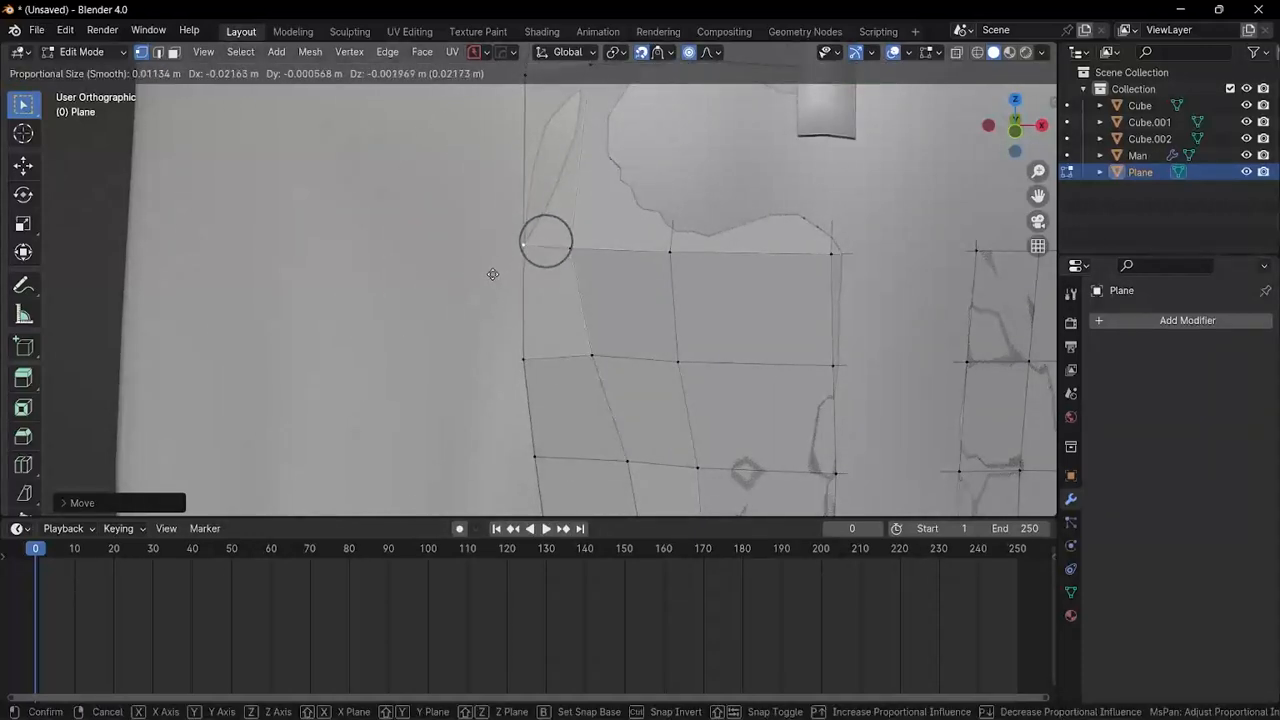
left_click(493, 274)
Step: Move the two lowest outer vertices on the panel's -X side slightly outward to straighten the edge
scroll(520, 328, "down", 9)
scroll(522, 350, "up", 6)
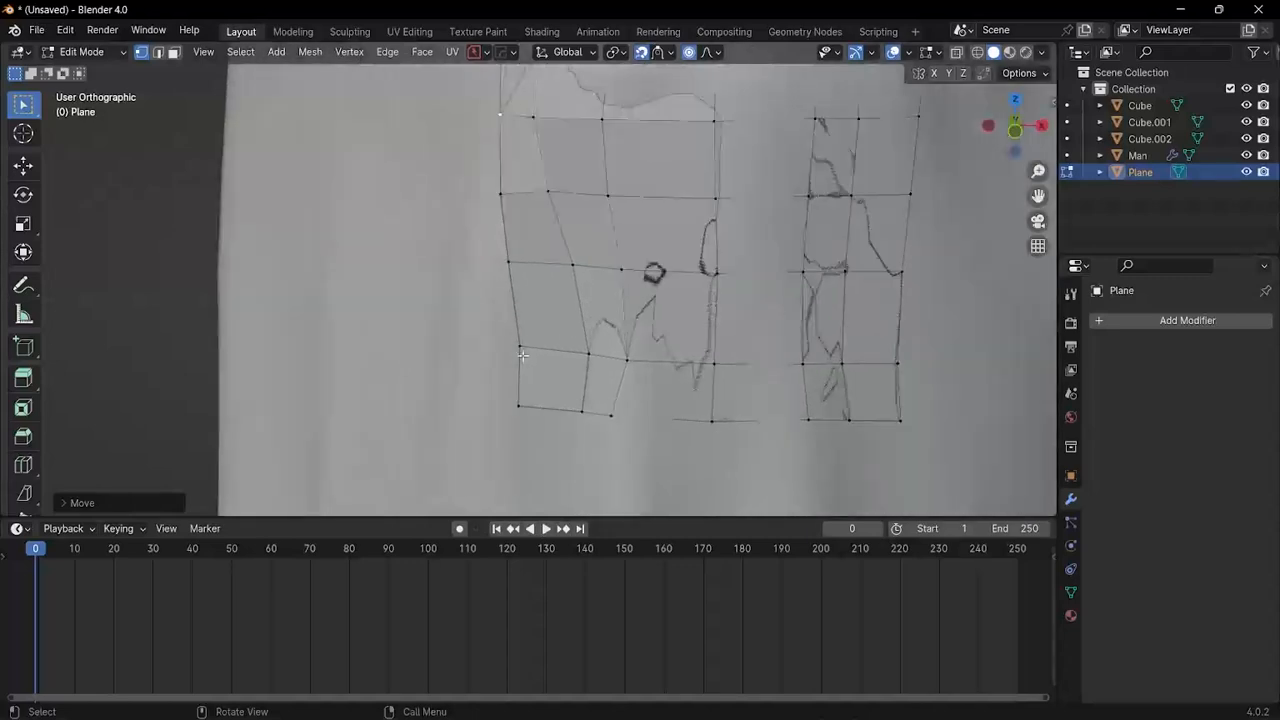
left_click(520, 349)
key("g")
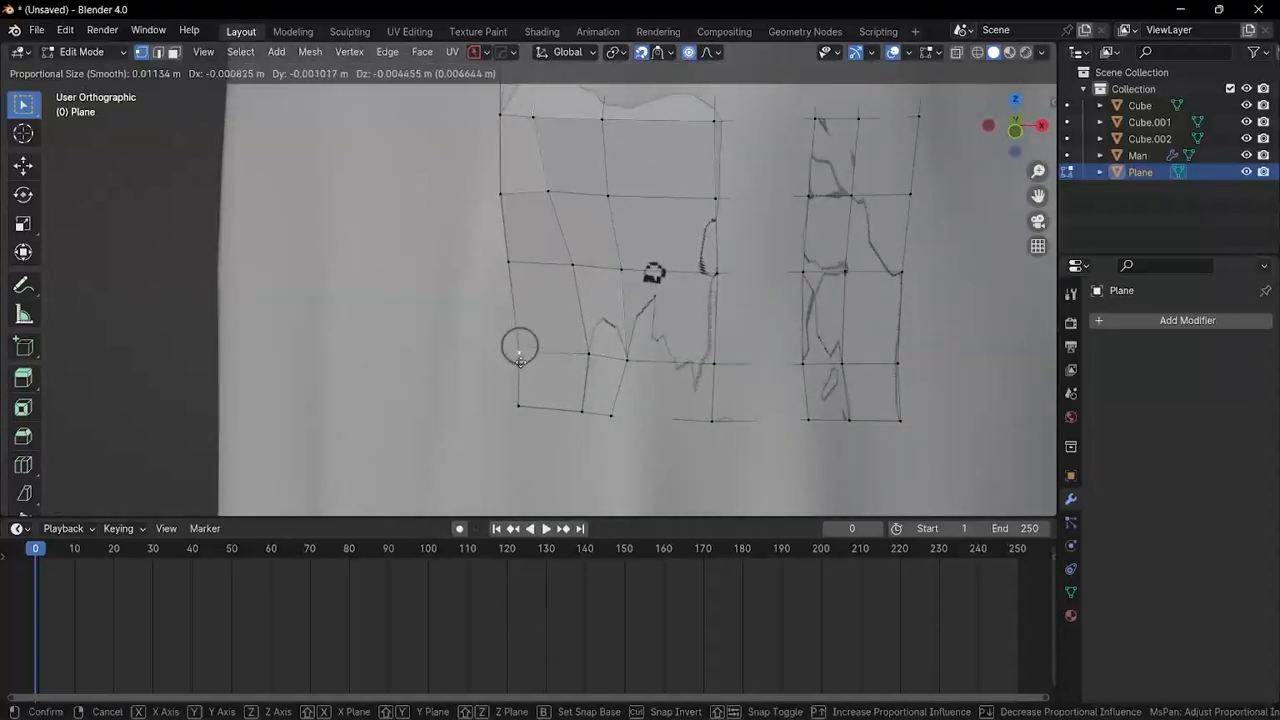
left_click(512, 342)
left_click(521, 404)
key("g")
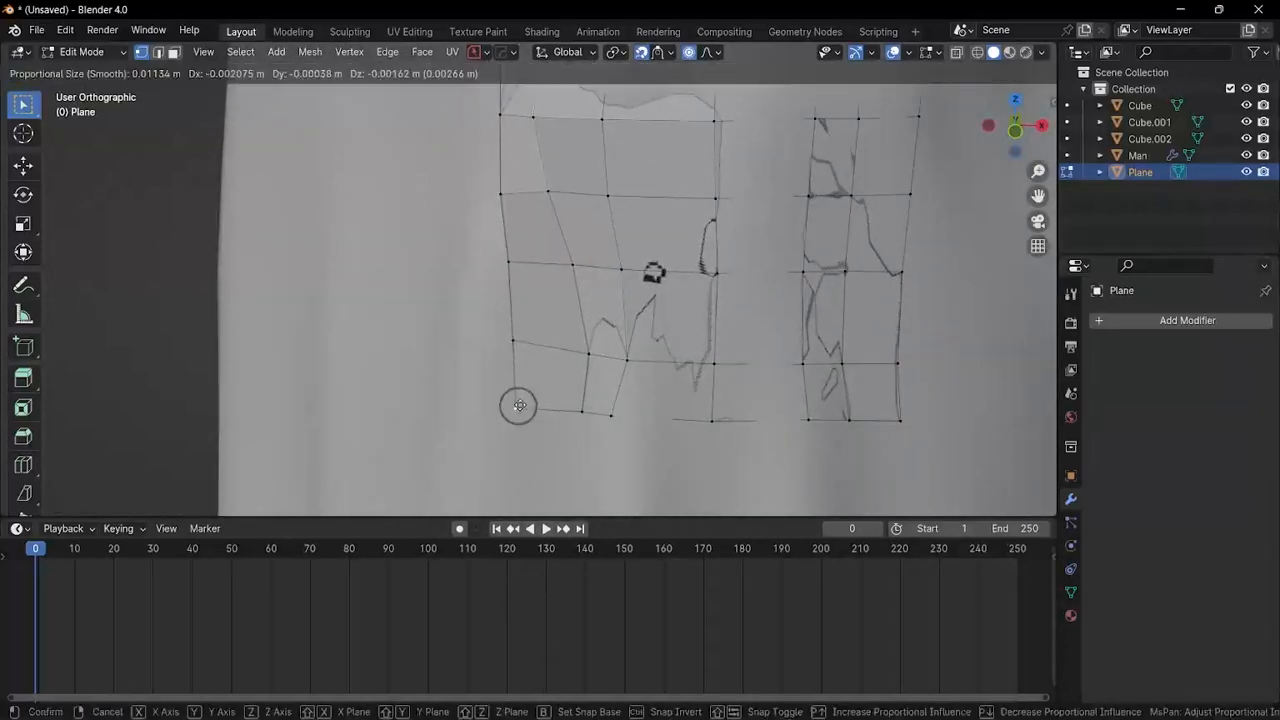
left_click(516, 406)
Step: Move the outer vertex at the base of the +X strap inward about 0.012 m to straighten that side
scroll(560, 280, "down", 5)
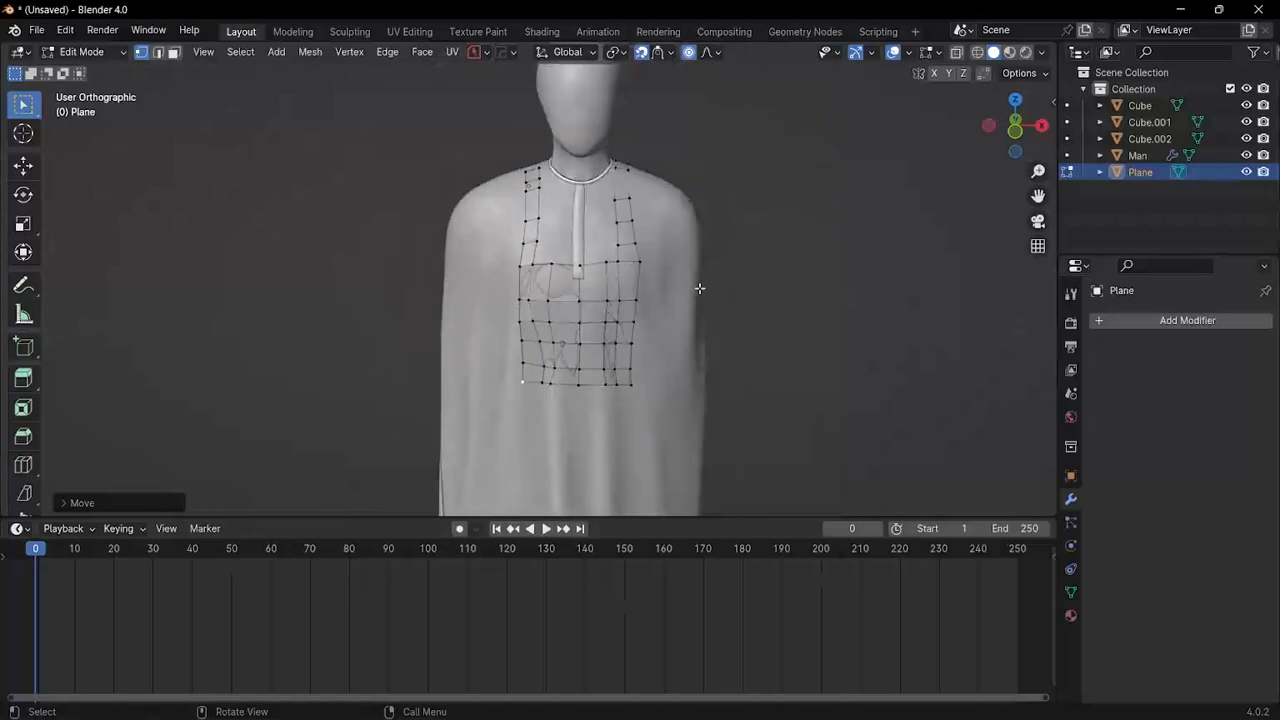
scroll(580, 243, "up", 3)
key("g")
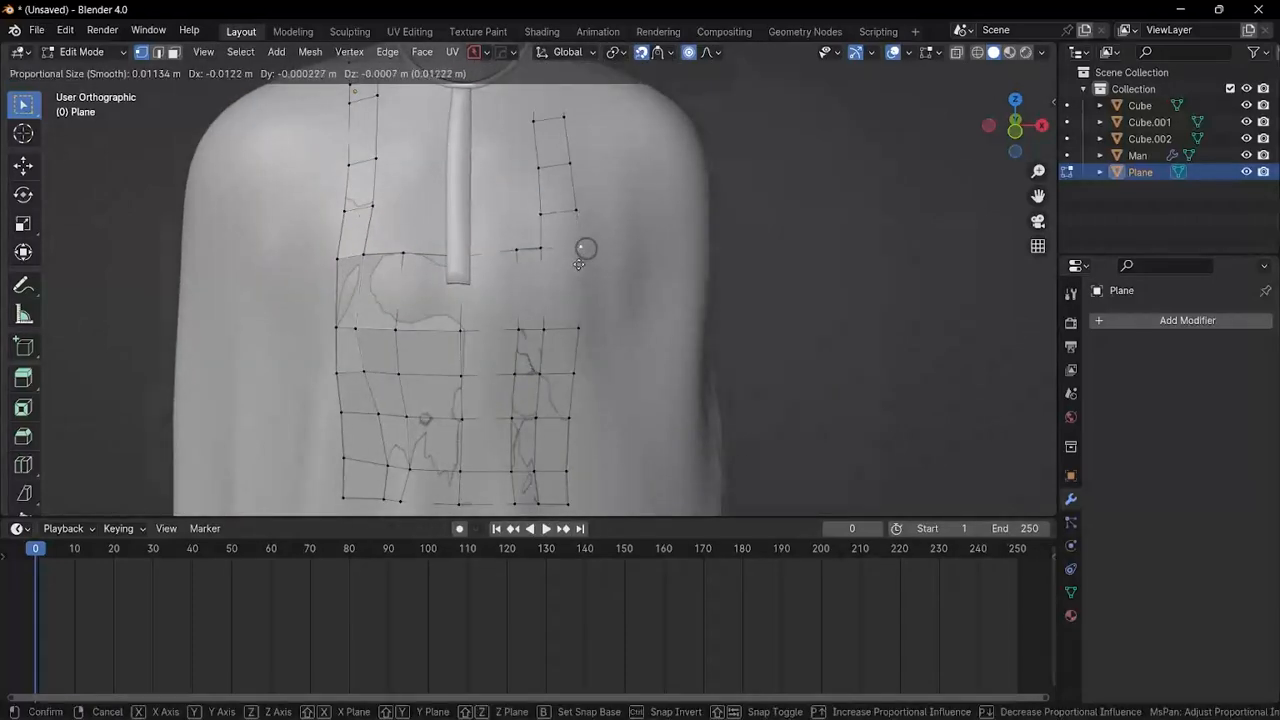
left_click(579, 264)
Step: Examine the panel's outline and fit on the robe from the front, side and back
scroll(540, 290, "down", 6)
scroll(504, 323, "up", 1)
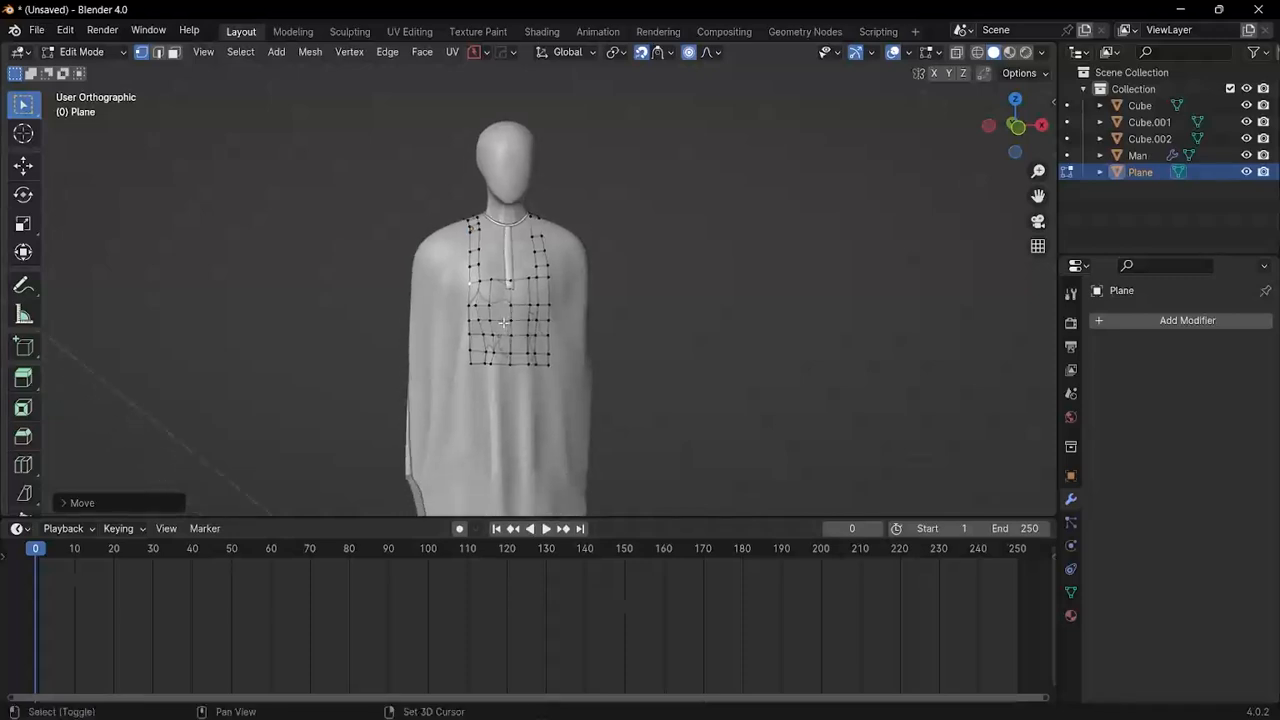
scroll(503, 323, "up", 5)
scroll(503, 323, "down", 5)
middle_click_drag(503, 323, 546, 320)
scroll(546, 320, "up", 4)
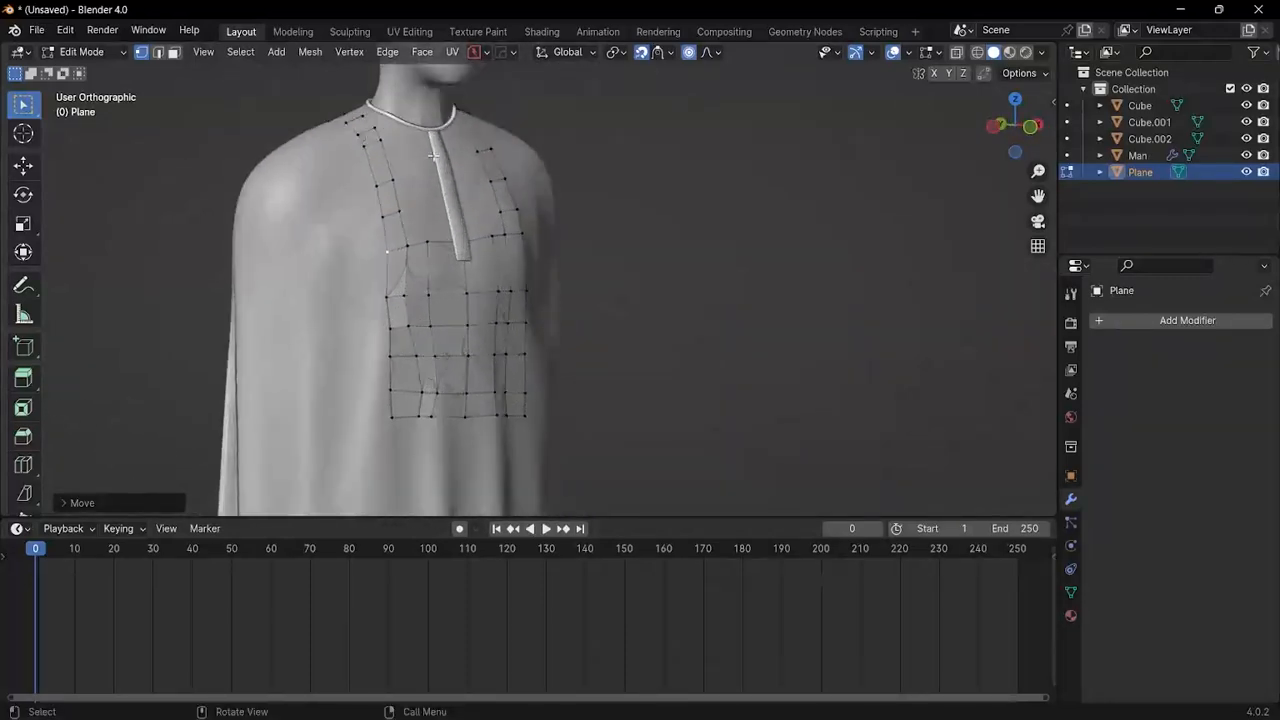
middle_click_drag(432, 155, 797, 273)
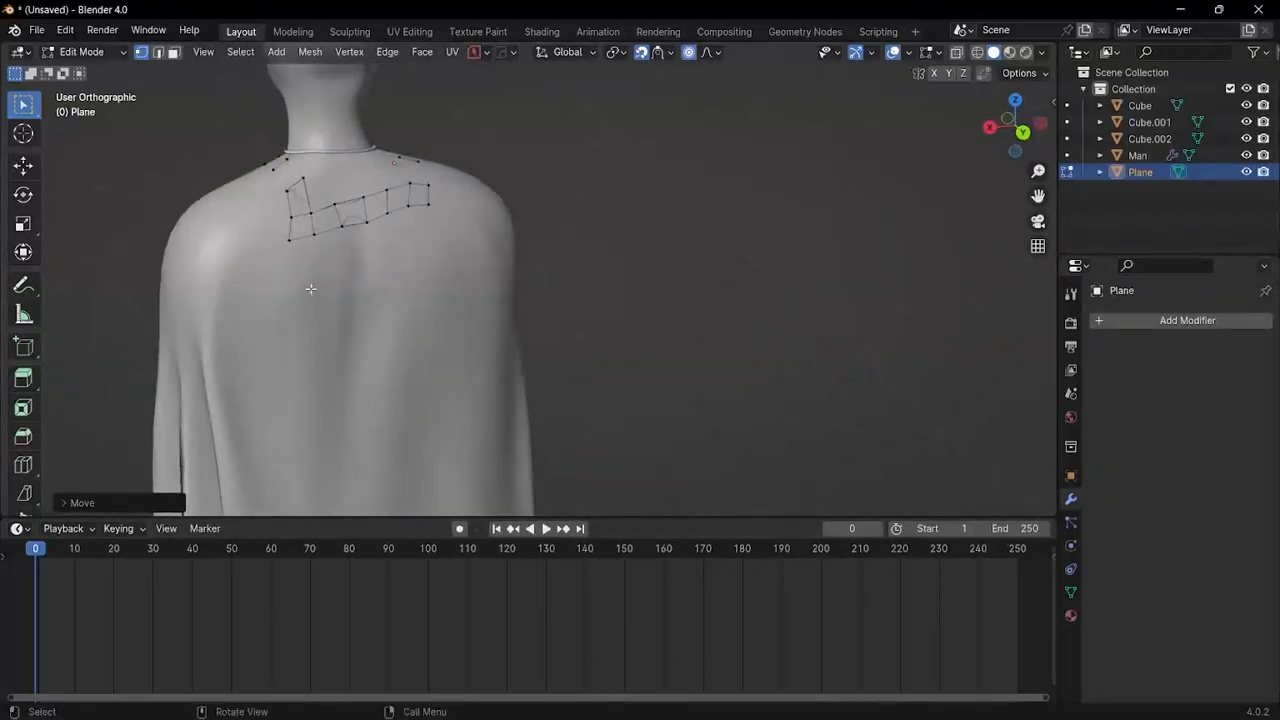
scroll(309, 280, "up", 1)
scroll(445, 263, "down", 3)
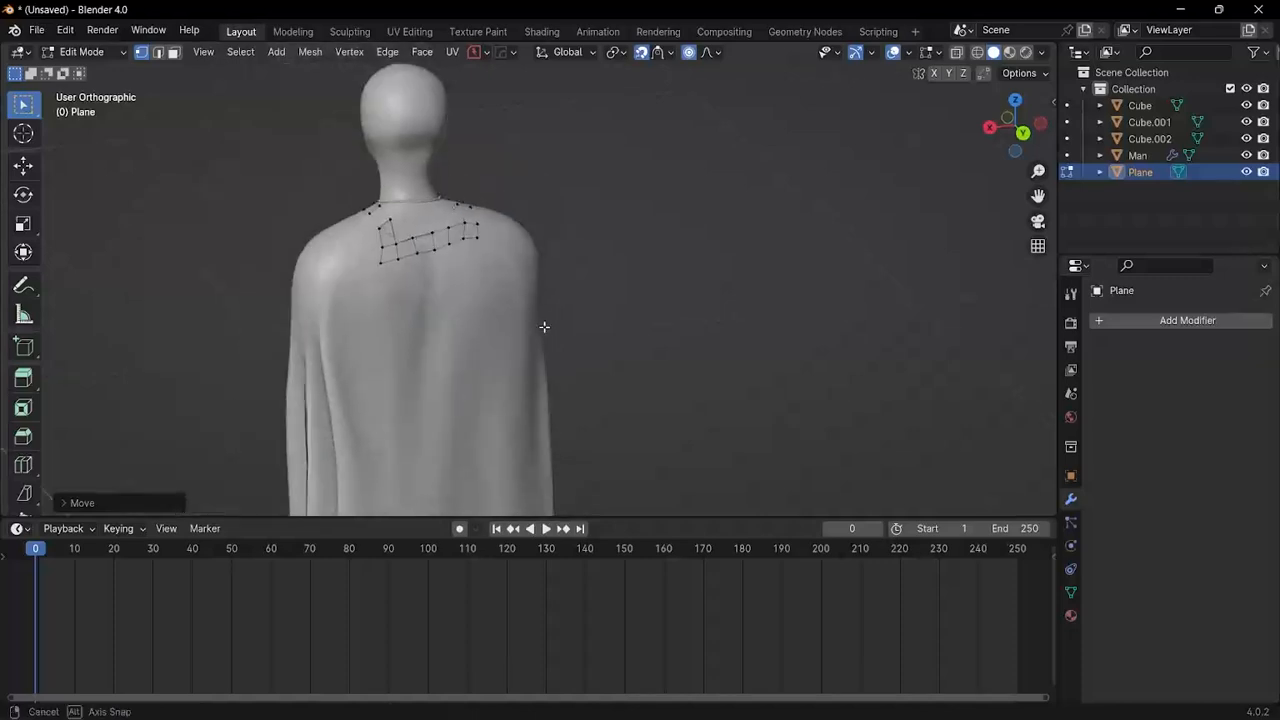
middle_click_drag(543, 323, 309, 294)
middle_click_drag(604, 377, 576, 358, "shift")
Step: Return the panel to Object Mode and shade it smooth
key("ctrl+Tab")
key("o")
scroll(540, 330, "up", 2)
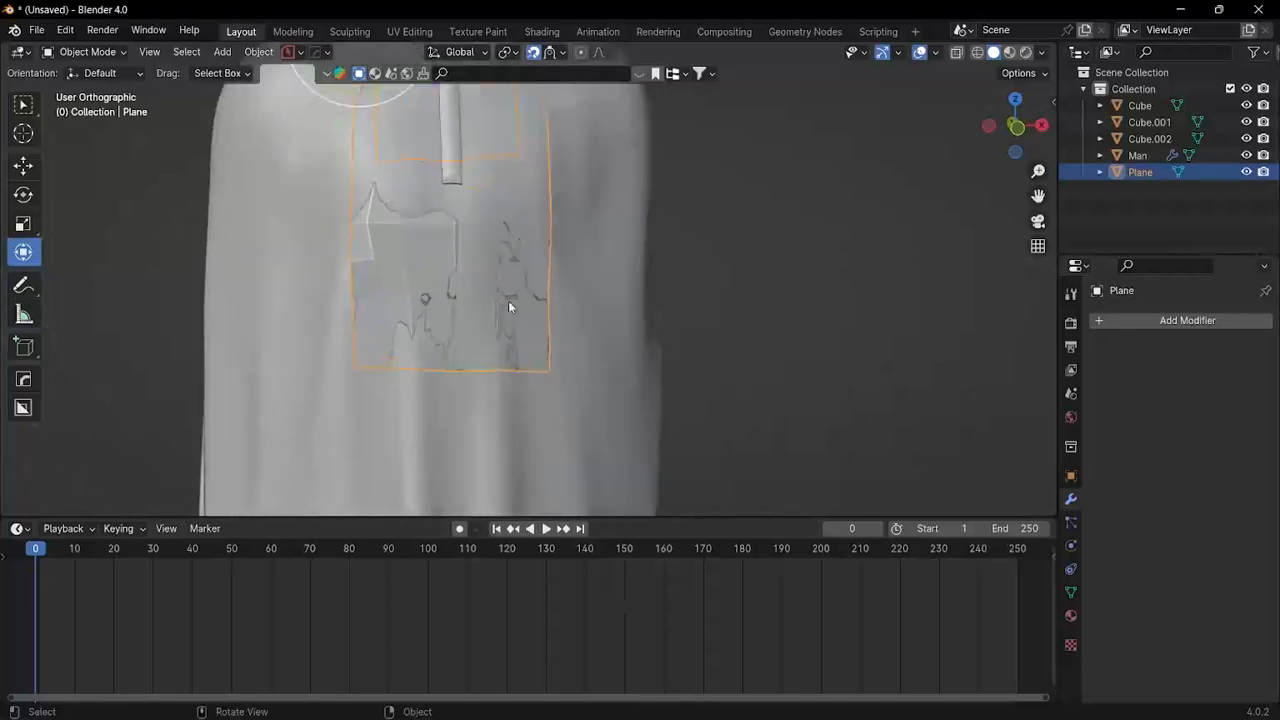
right_click(436, 253)
left_click(414, 190)
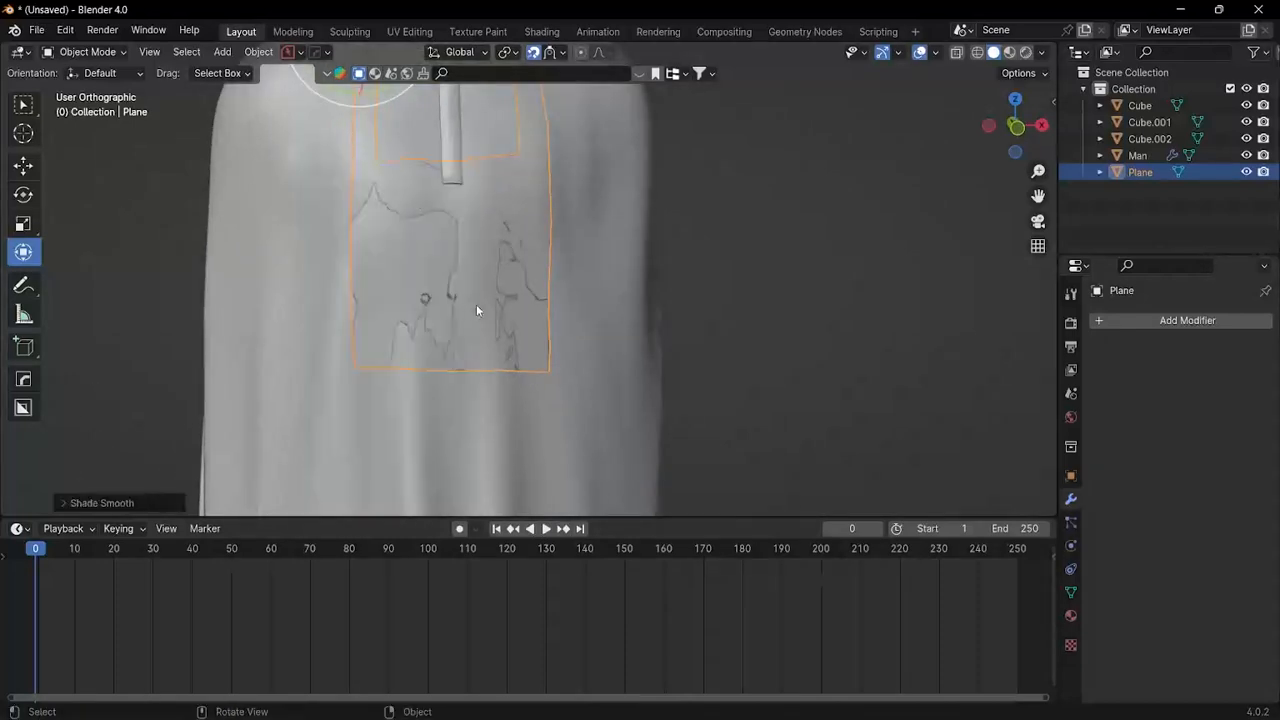
Step: Add a Solidify modifier with a negative thickness to the panel and shade it smooth
left_click(1244, 328)
mouse_move(1229, 326)
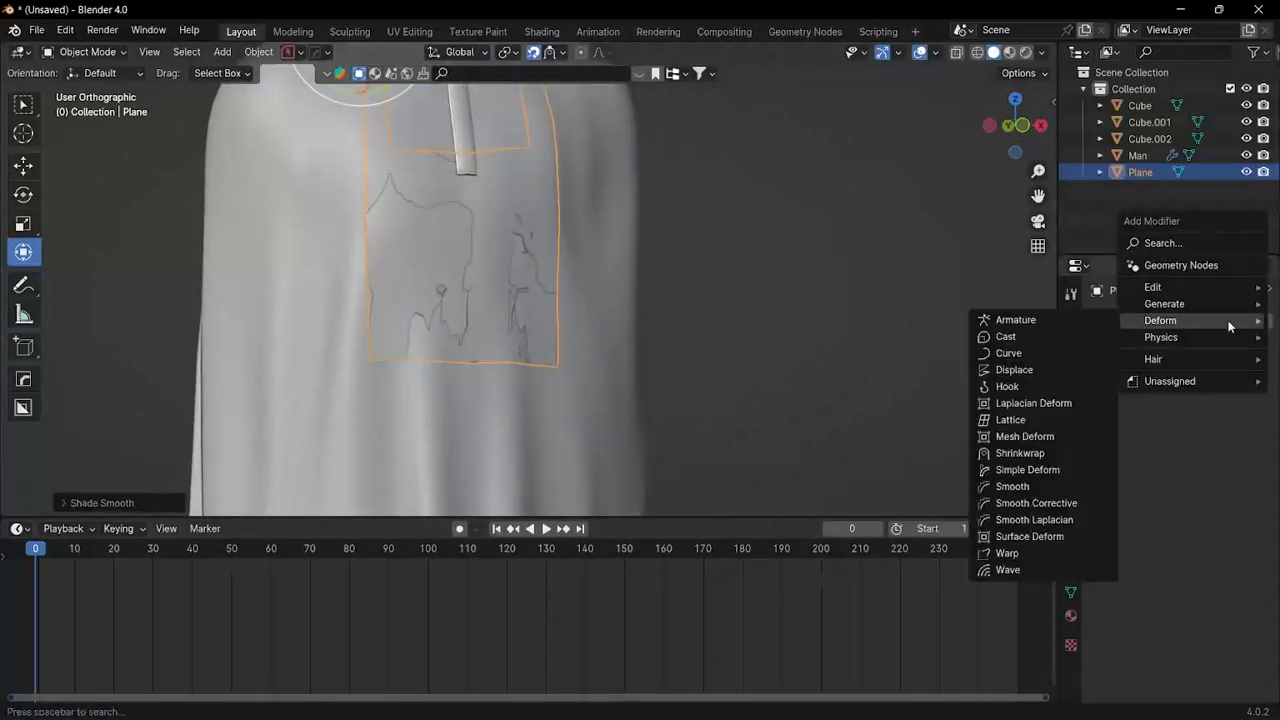
mouse_move(1179, 302)
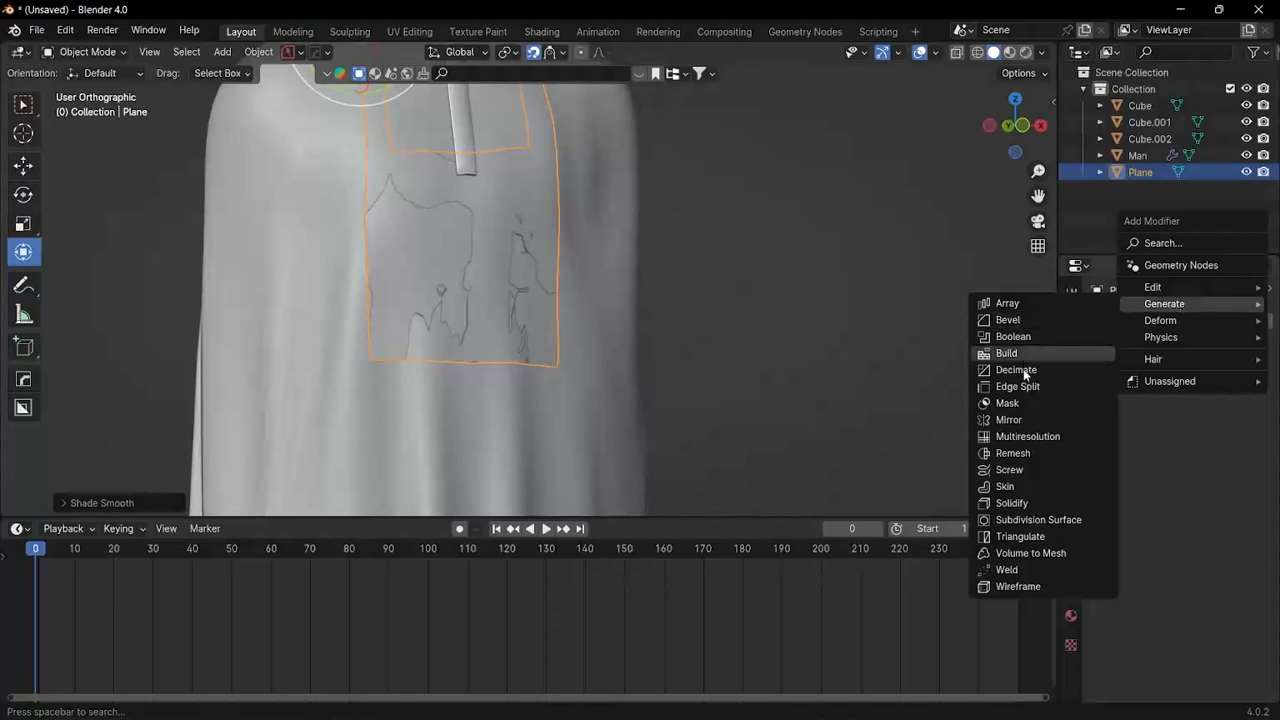
left_click(1013, 503)
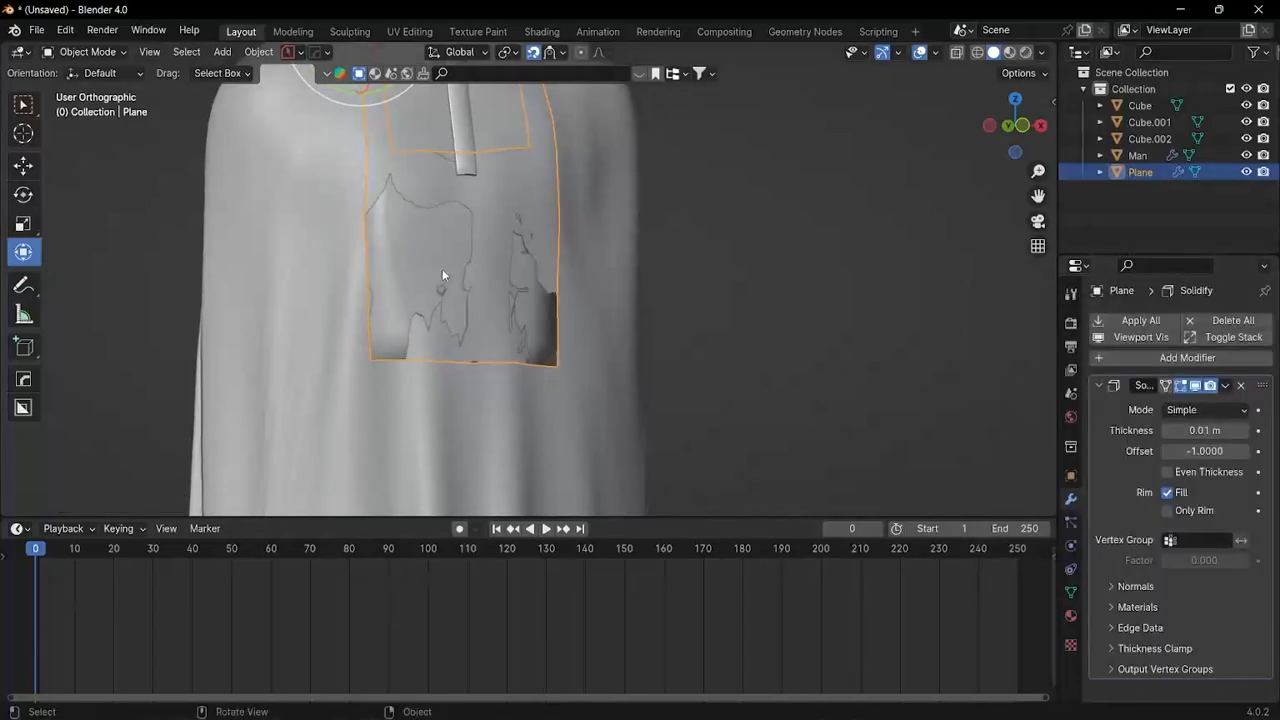
middle_click_drag(443, 272, 886, 377)
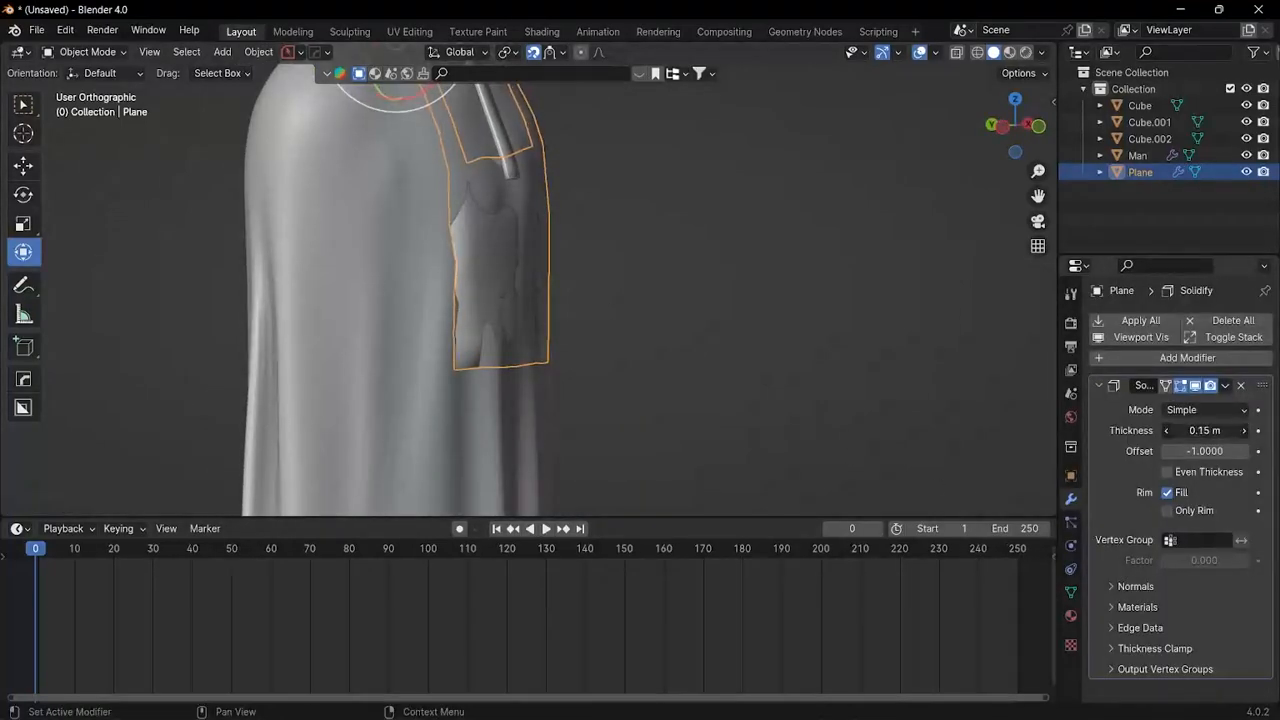
left_click_drag(1204, 430, 1128, 430)
middle_click_drag(419, 268, 730, 322)
right_click(516, 206)
left_click(500, 217)
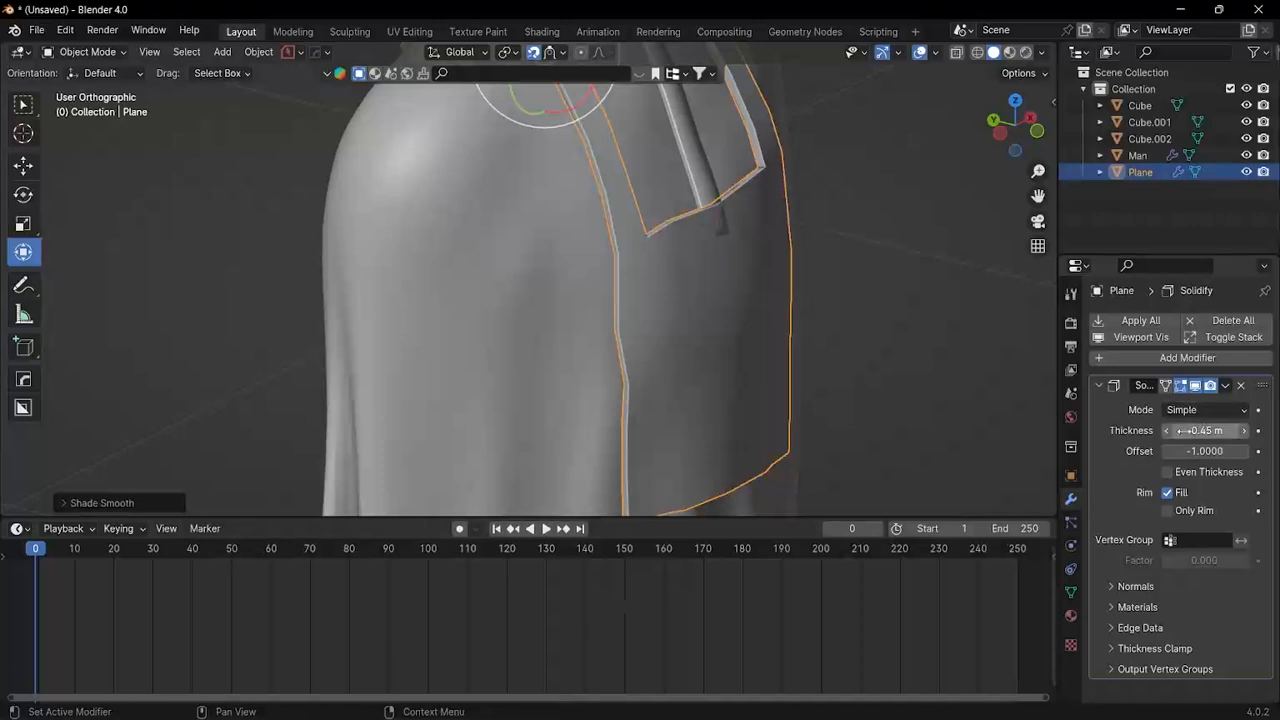
Step: Set the panel's Solidify thickness to -0.26 m and apply the modifier
mouse_move(1169, 434)
left_mouse_down()
mouse_move(1110, 434)
mouse_move(1160, 434)
left_mouse_up()
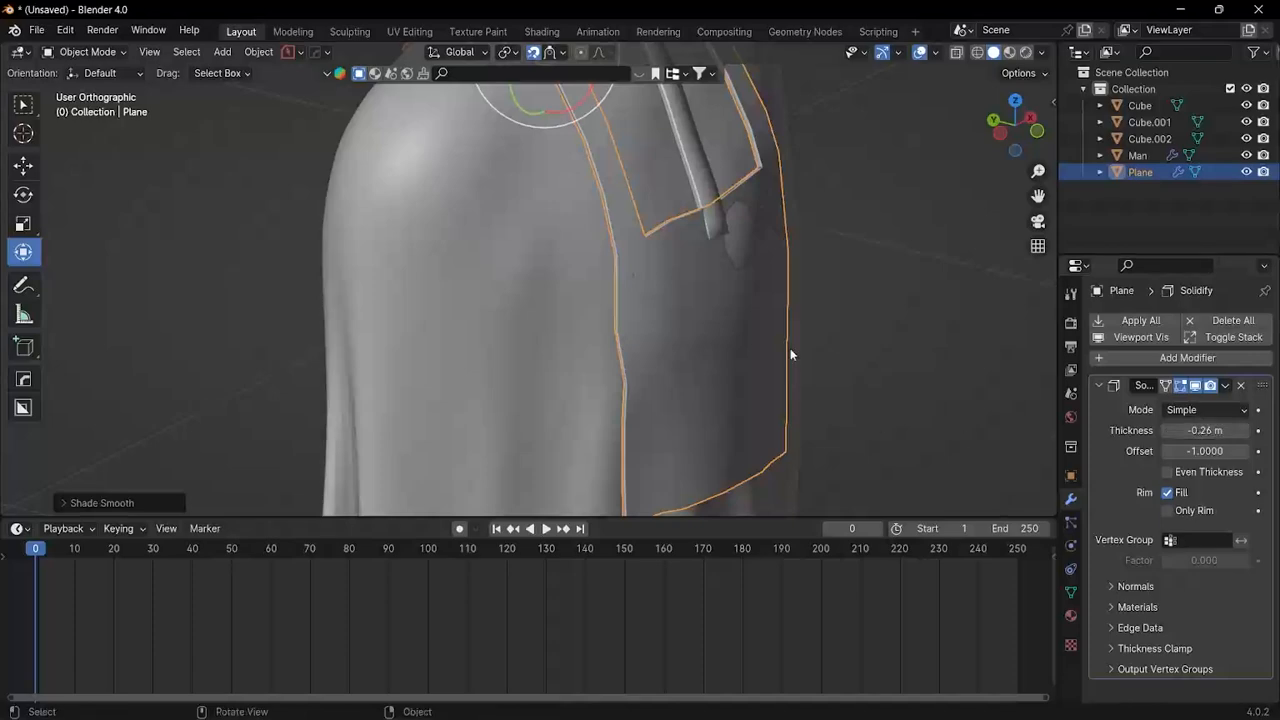
middle_click_drag(790, 354, 740, 350)
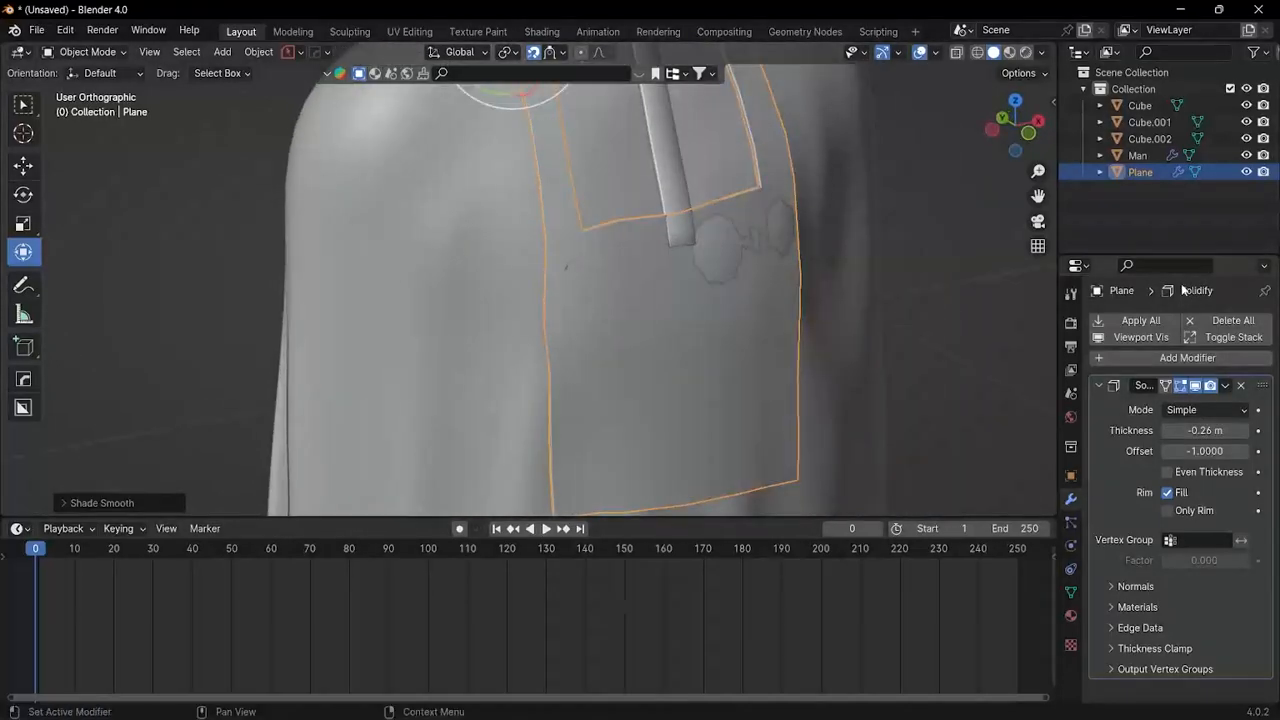
left_click(1226, 385)
left_click(1199, 405)
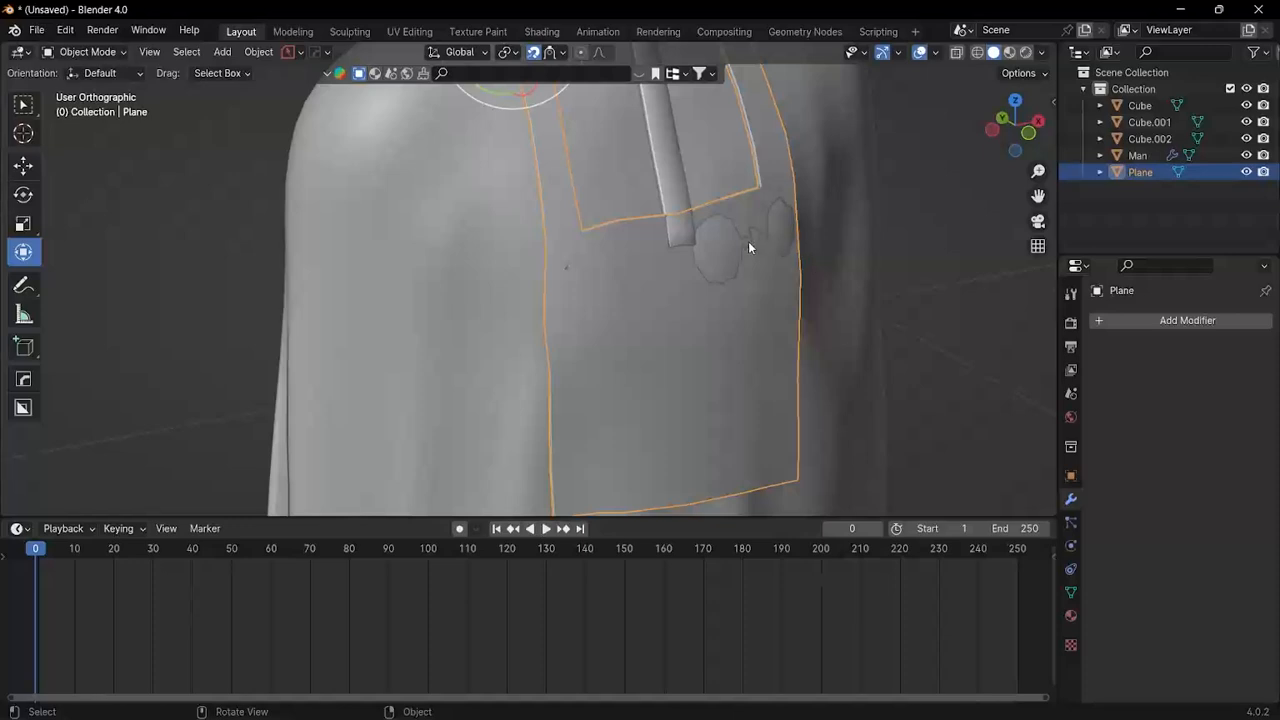
Step: Sculpt the panel with the Grab brush where the robe pokes through beside the central strip's lower end
key("ctrl+Tab")
left_click(748, 337)
middle_click_drag(766, 254, 776, 277)
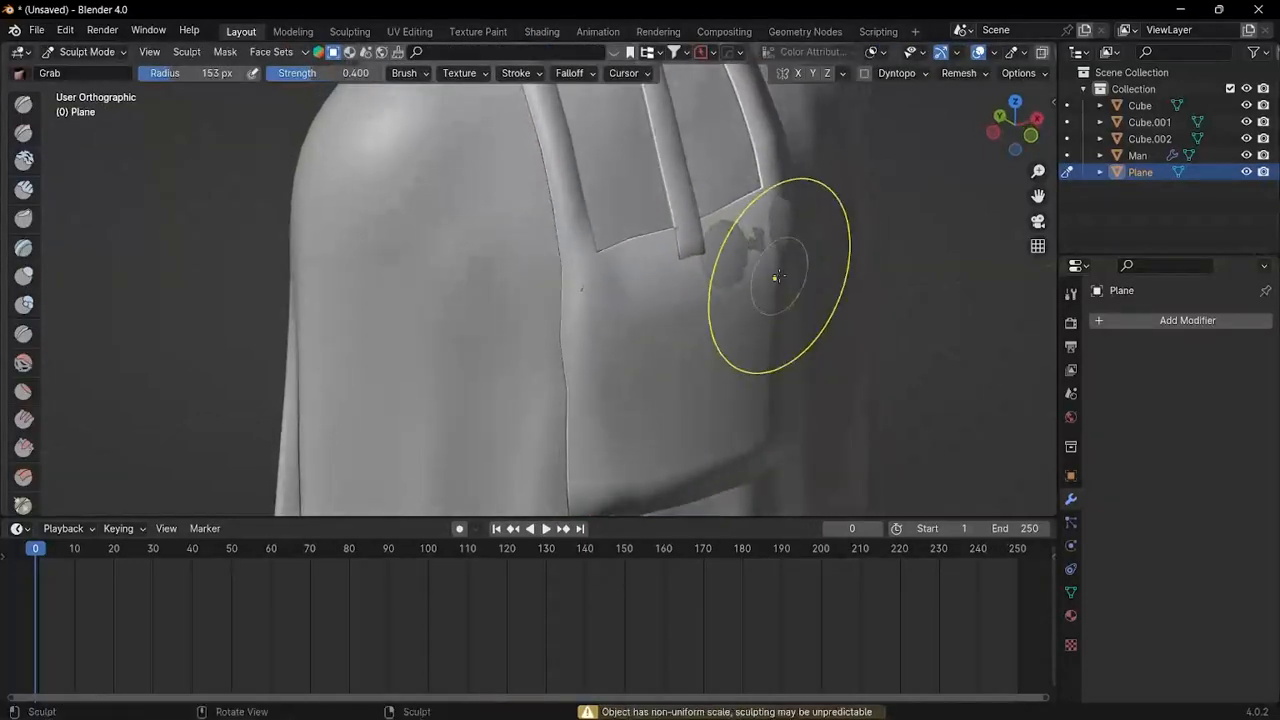
scroll(775, 272, "up", 1)
scroll(773, 268, "down", 1)
scroll(740, 245, "up", 2)
left_click_drag(724, 238, 718, 288)
middle_click_drag(730, 288, 791, 285)
mouse_move(726, 257)
left_mouse_down()
mouse_move(780, 254)
mouse_move(728, 252)
left_mouse_up()
scroll(728, 261, "up", 2)
Step: Set the Grab brush radius to 254 px and pull the panel's upper edge outward over the central strip's end
key("f")
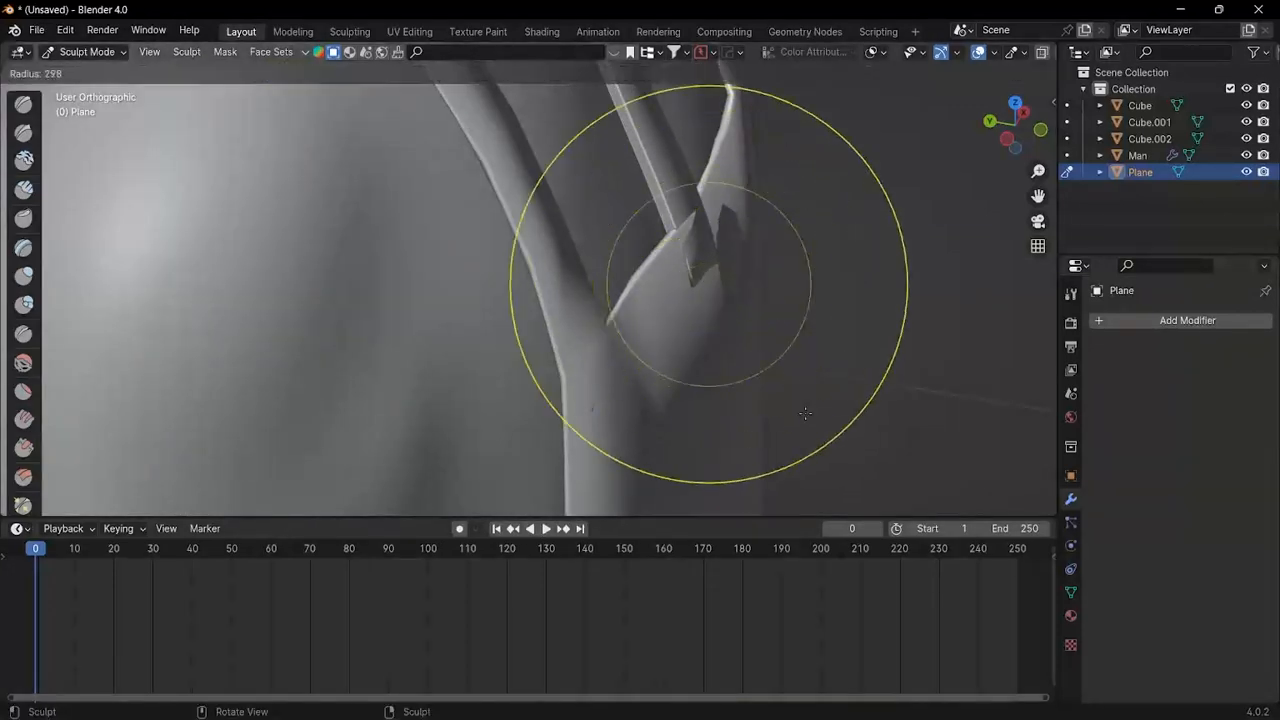
left_click(738, 325)
middle_click_drag(774, 332, 784, 342)
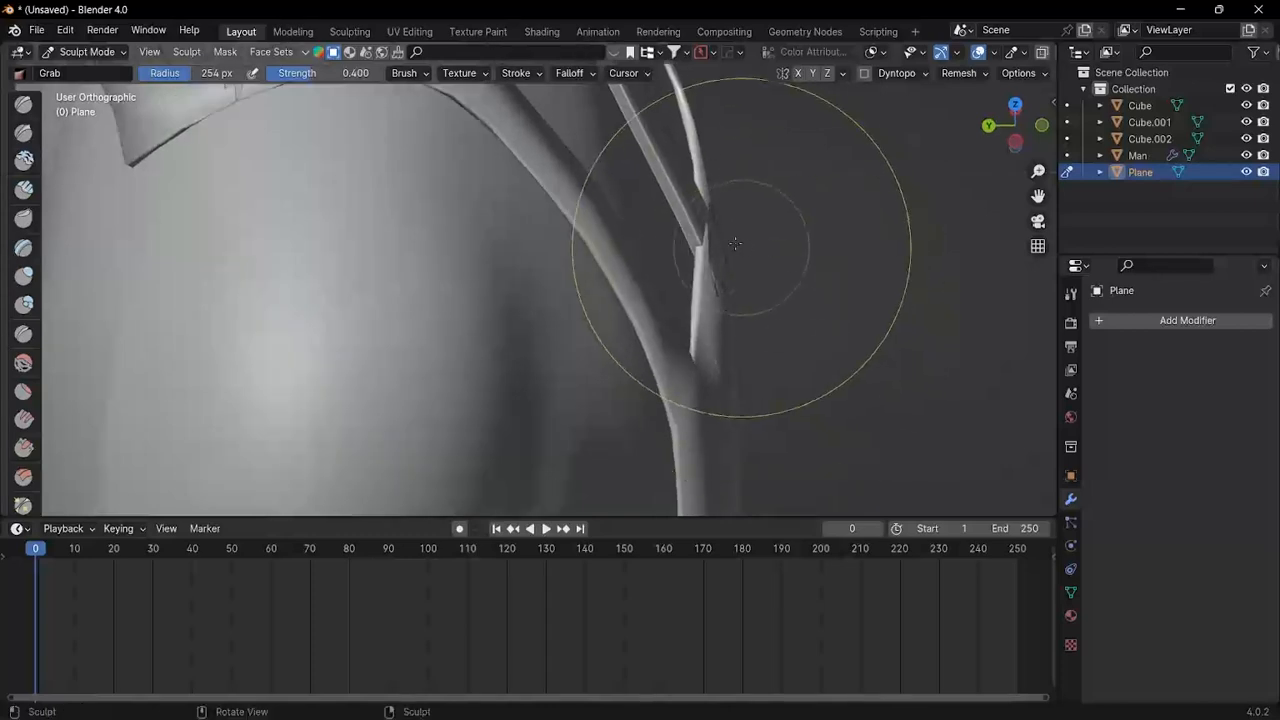
left_click_drag(714, 236, 758, 238)
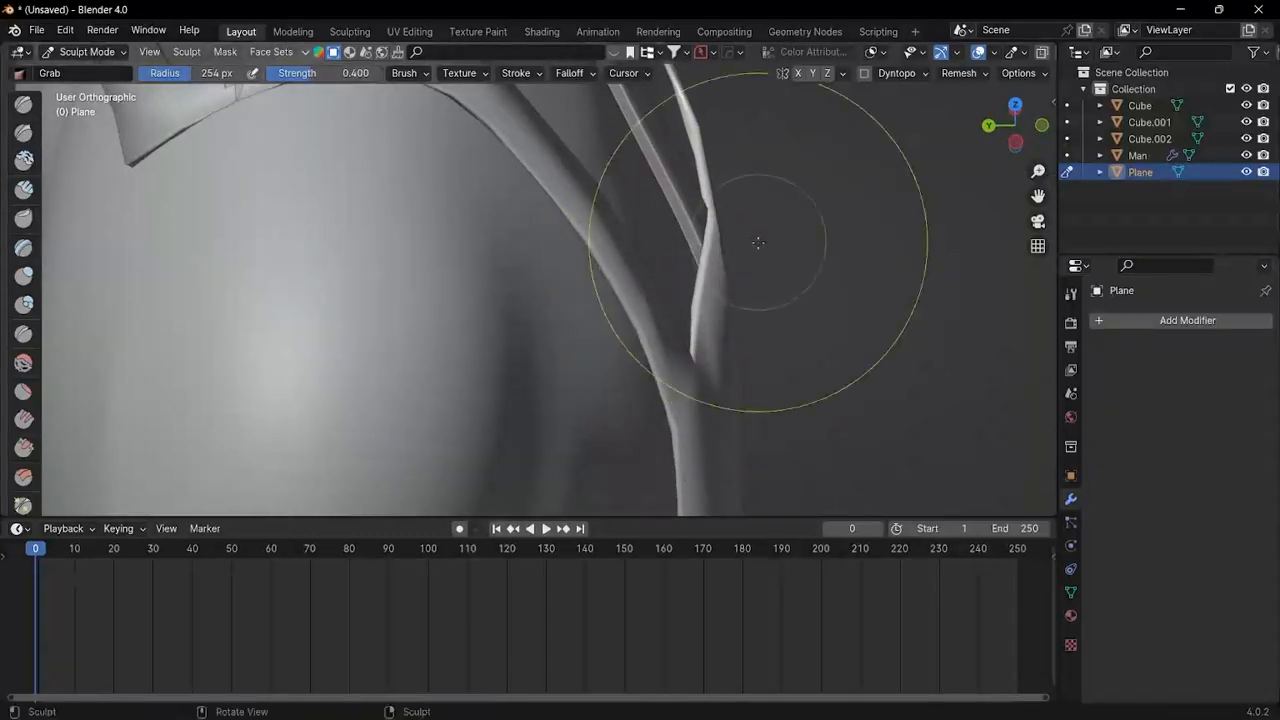
middle_click_drag(757, 237, 643, 243)
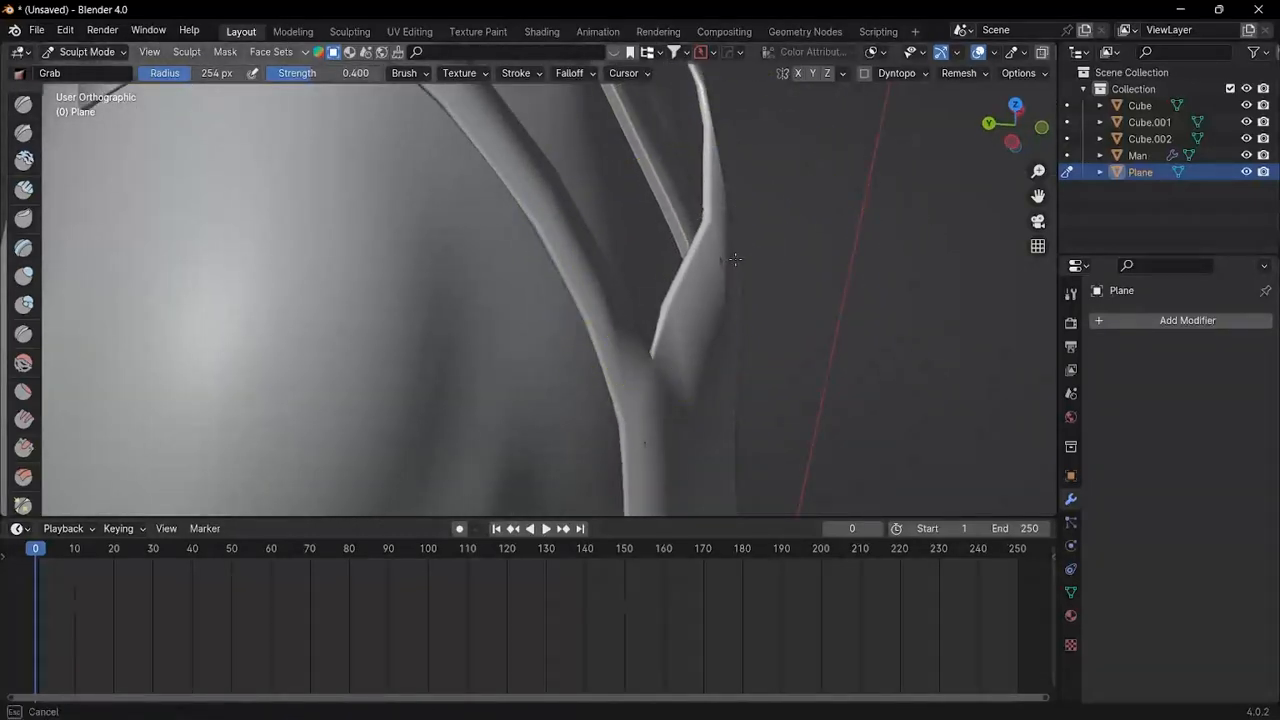
mouse_move(735, 260)
middle_mouse_down()
mouse_move(709, 271)
mouse_move(603, 237)
middle_mouse_up()
Step: Grab the panel's area below the +X strap and nudge it outward over the robe
middle_click_drag(891, 286, 894, 337)
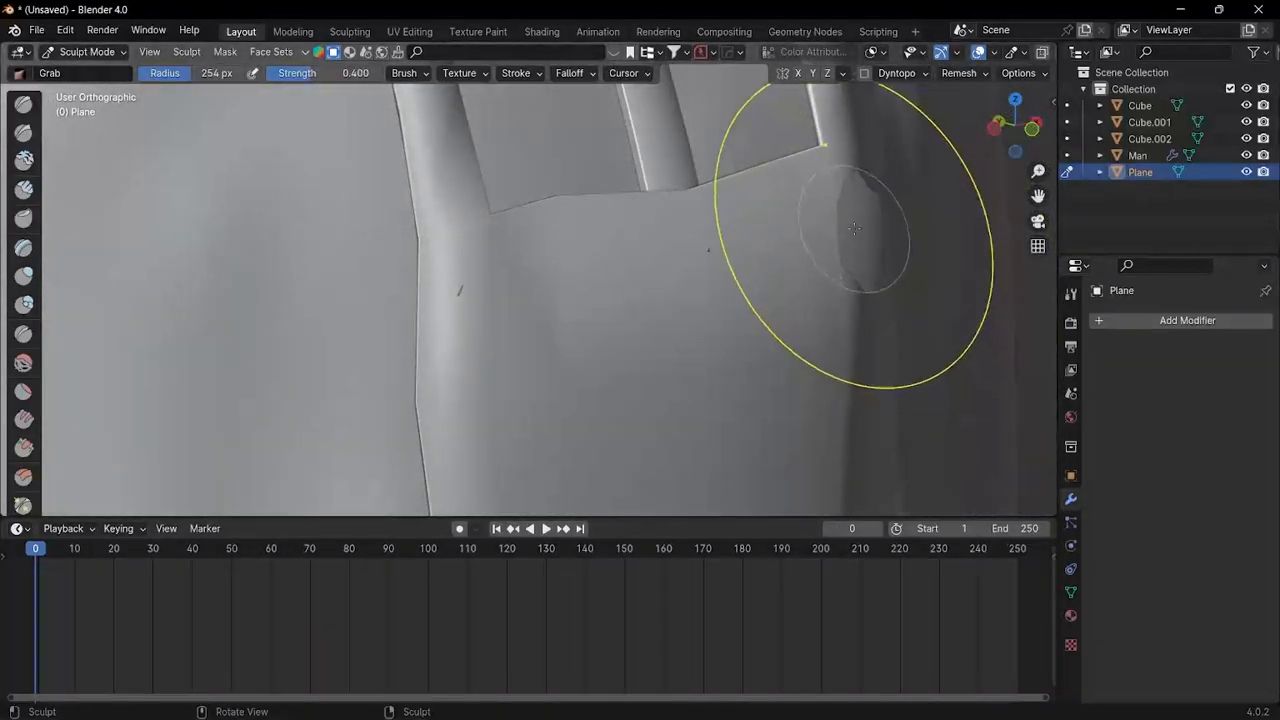
middle_click_drag(855, 229, 883, 237)
left_click_drag(901, 244, 905, 244)
middle_click_drag(905, 244, 808, 330)
scroll(805, 355, "down", 6)
mouse_move(797, 380)
middle_mouse_down("shift")
mouse_move(798, 235)
mouse_move(874, 248)
middle_mouse_up("shift")
Step: Return the panel to Object Mode, deselect it and check its fit on the robe from the front
key("ctrl+Tab")
left_click(629, 234)
scroll(795, 262, "down", 4)
left_click(910, 264)
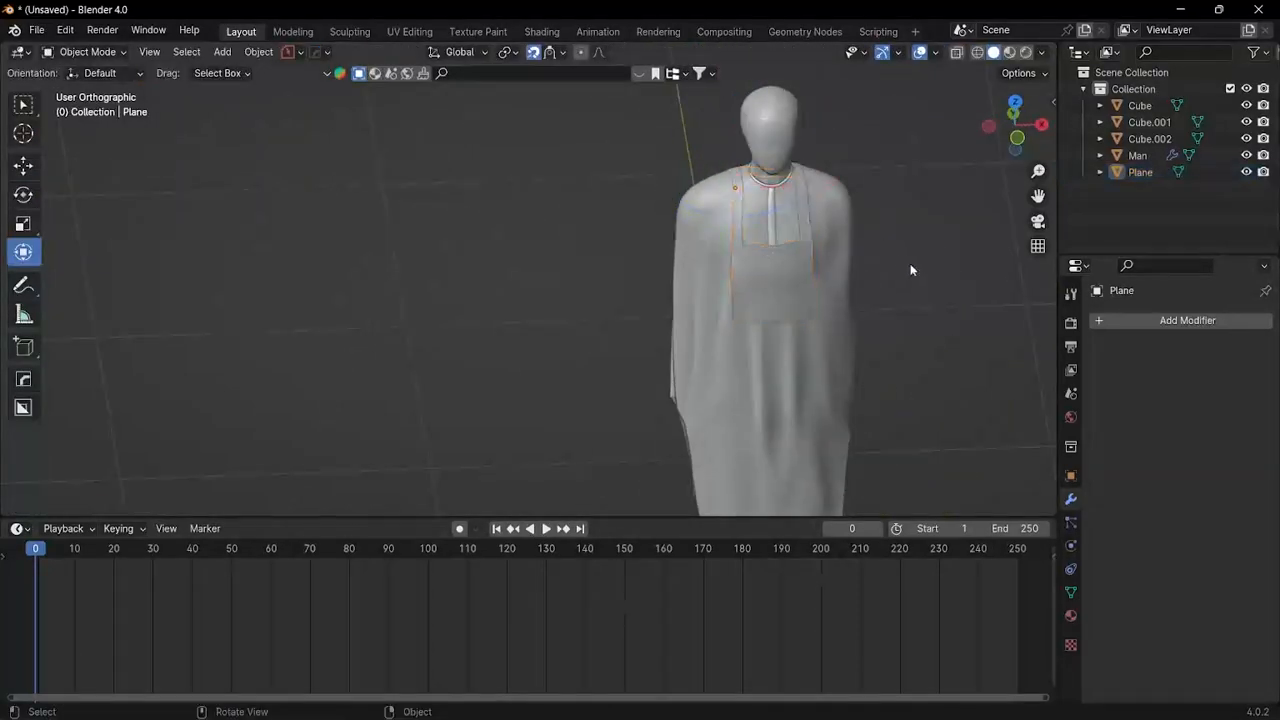
middle_click_drag(928, 298, 896, 262)
scroll(853, 251, "up", 4)
scroll(775, 234, "down", 3)
middle_click_drag(775, 230, 793, 247)
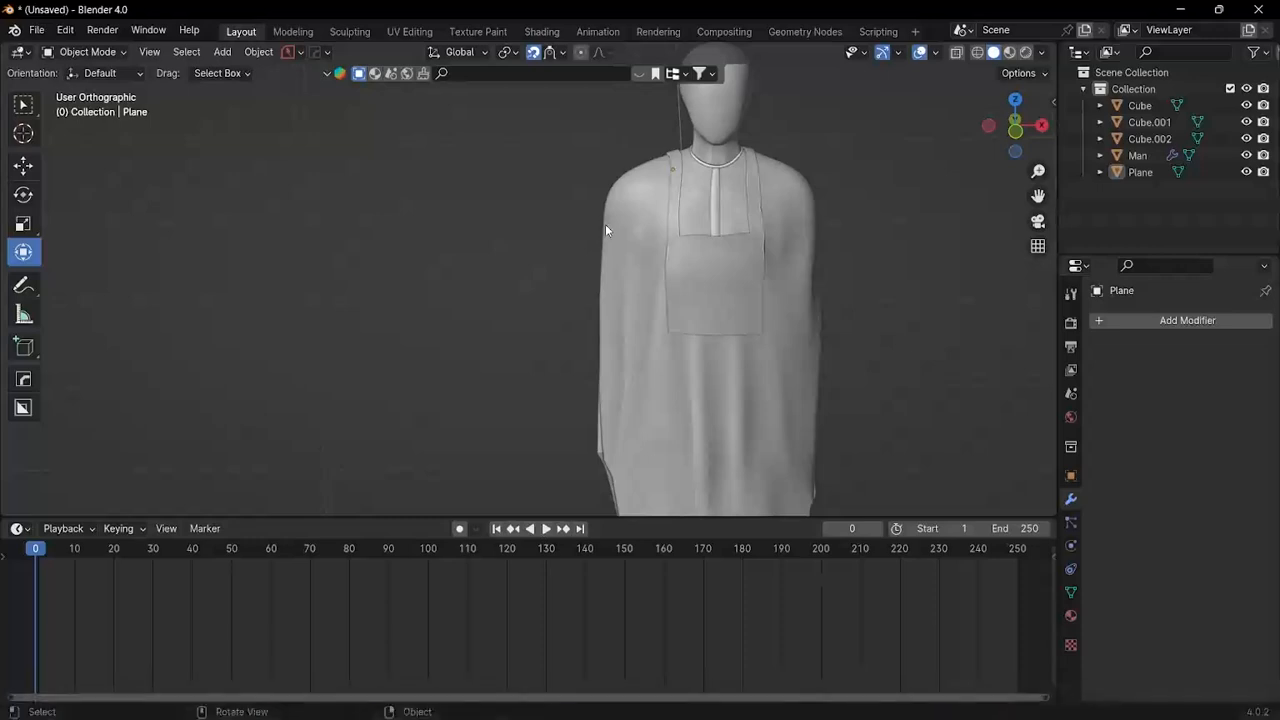
Step: Select the robe and create a material named Navy for it in the Shading workspace
left_click(605, 229)
left_click(556, 31)
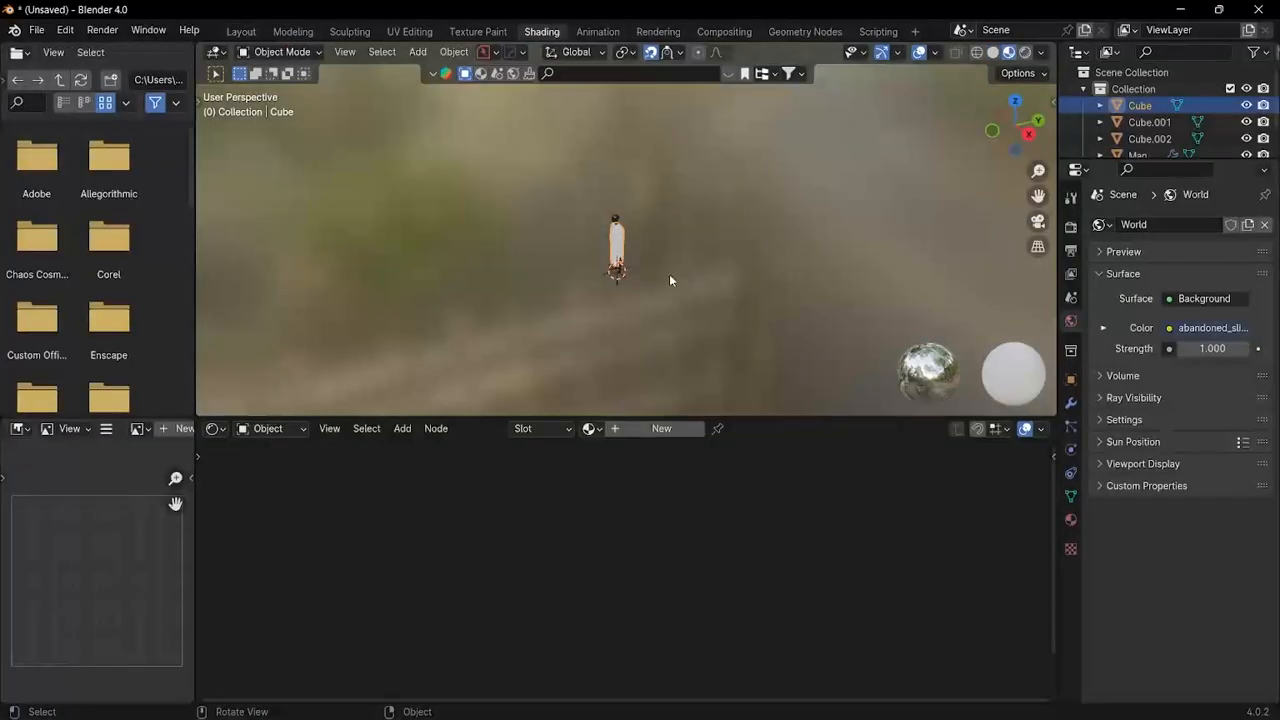
scroll(680, 260, "up", 6)
mouse_move(754, 222)
middle_mouse_down()
mouse_move(632, 224)
mouse_move(762, 224)
middle_mouse_up()
scroll(709, 344, "down", 3)
left_click(617, 432)
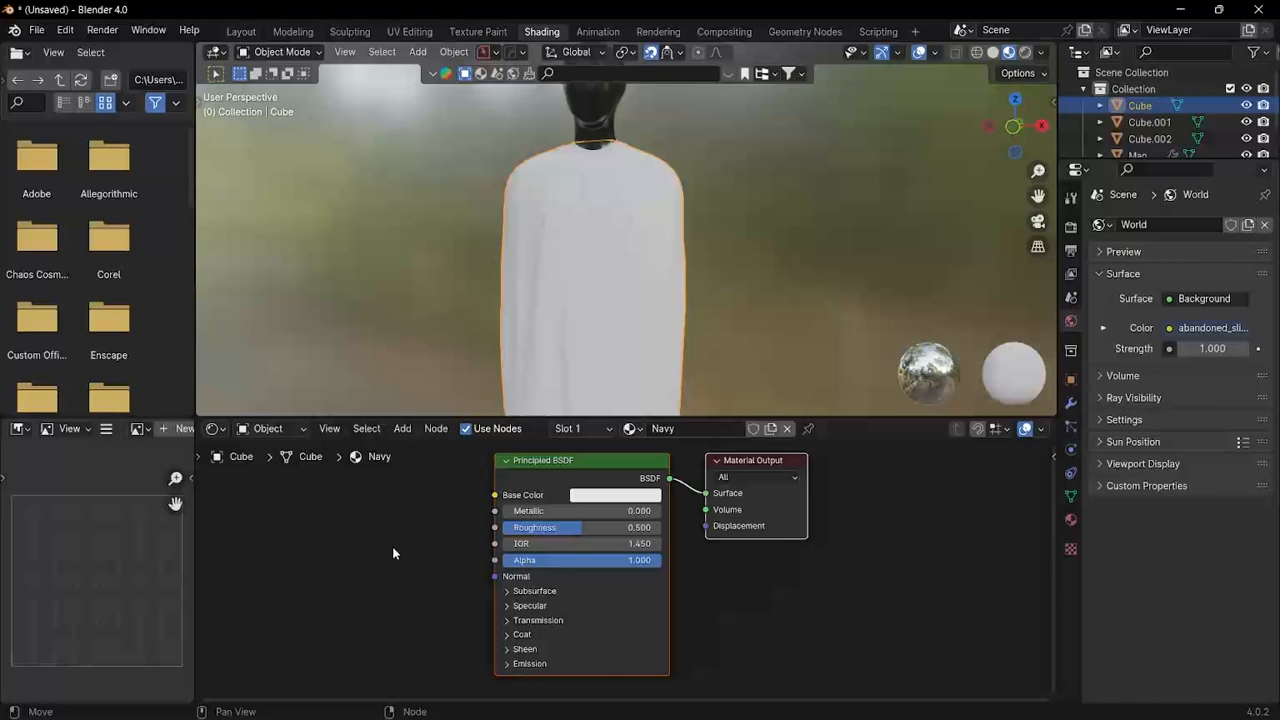
Step: Start a Principled Texture Setup on the Navy material's Principled BSDF node and browse to D:\youtube Tutorial\Texture
scroll(497, 543, "down", 1)
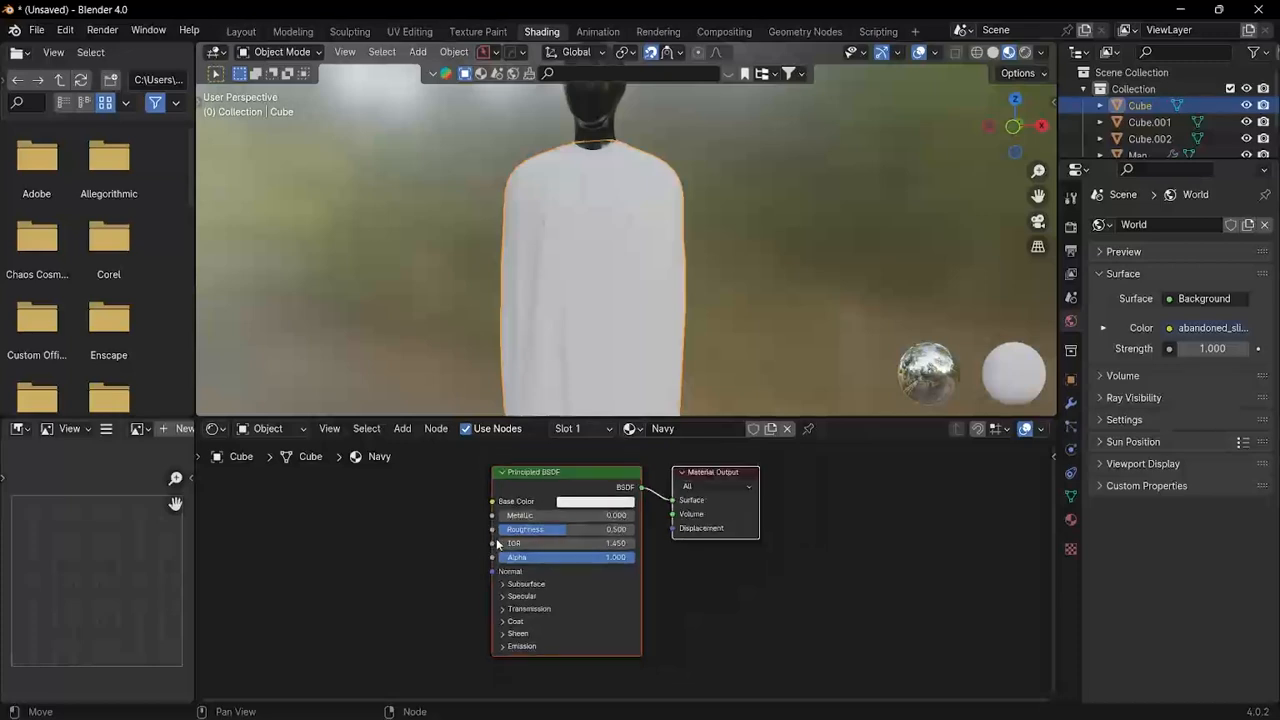
scroll(497, 543, "up", 1)
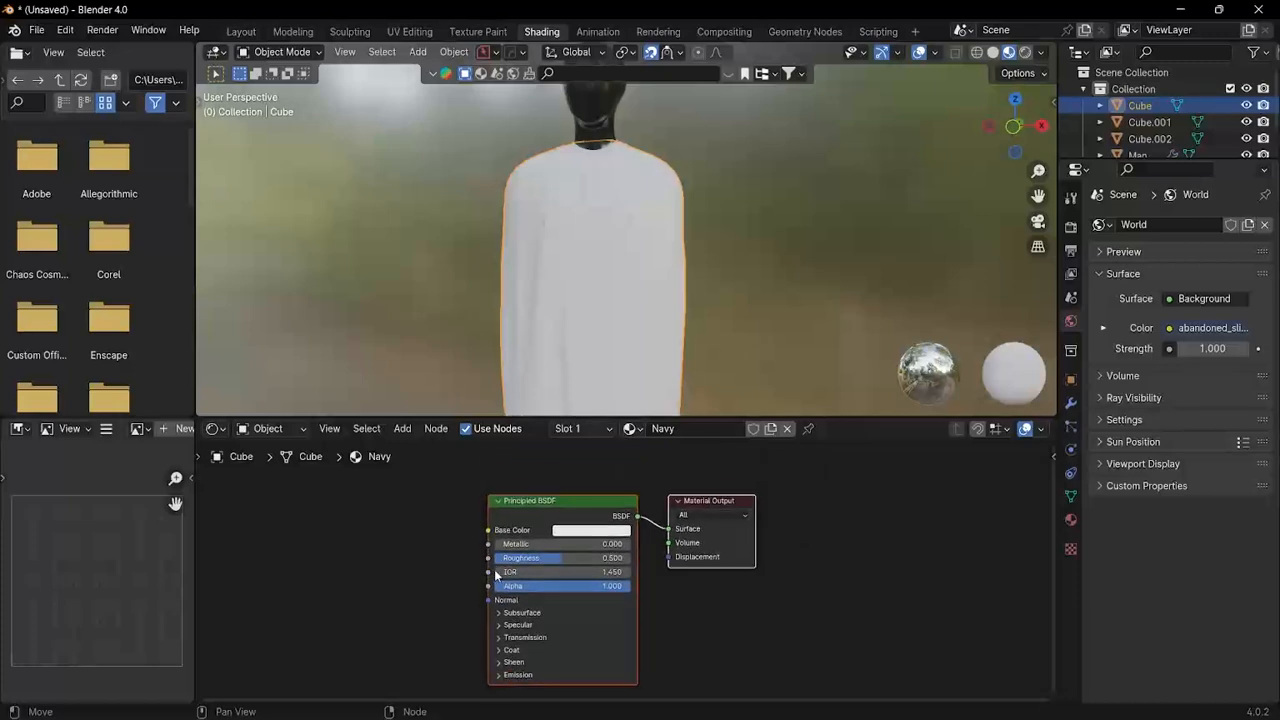
left_click(531, 492)
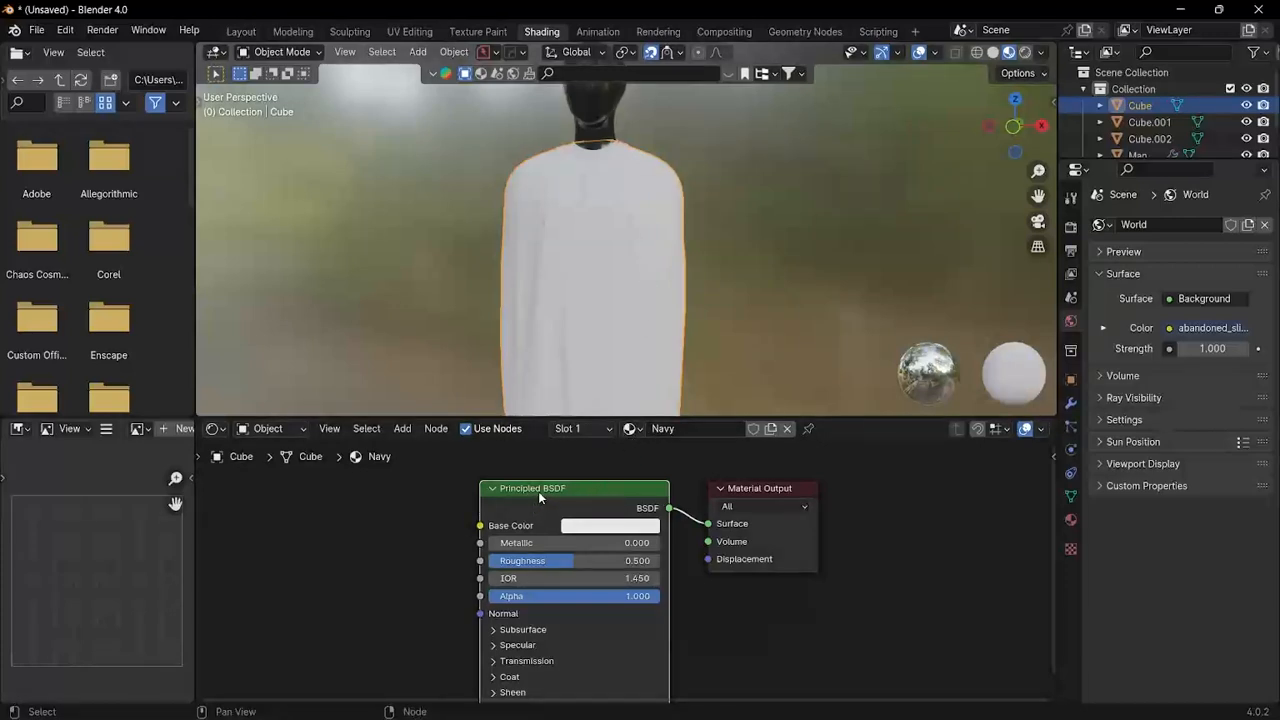
key("shift")
key("ctrl+shift+t")
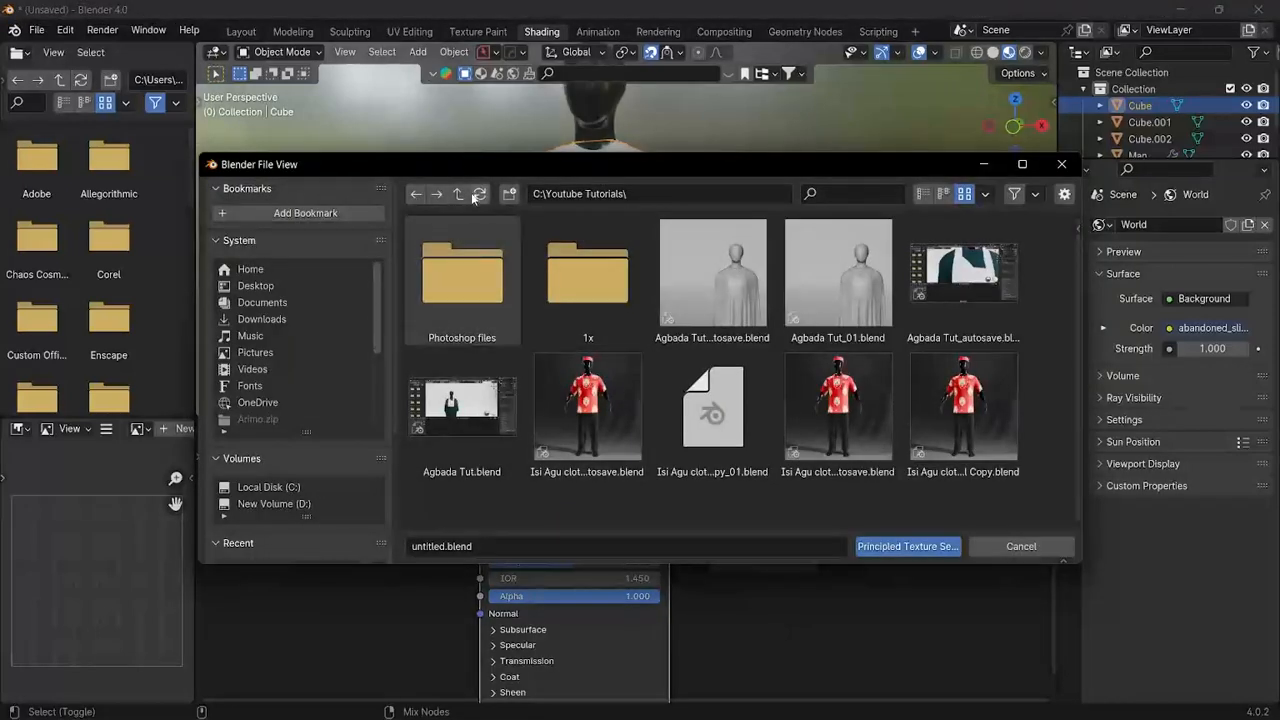
left_click(292, 503)
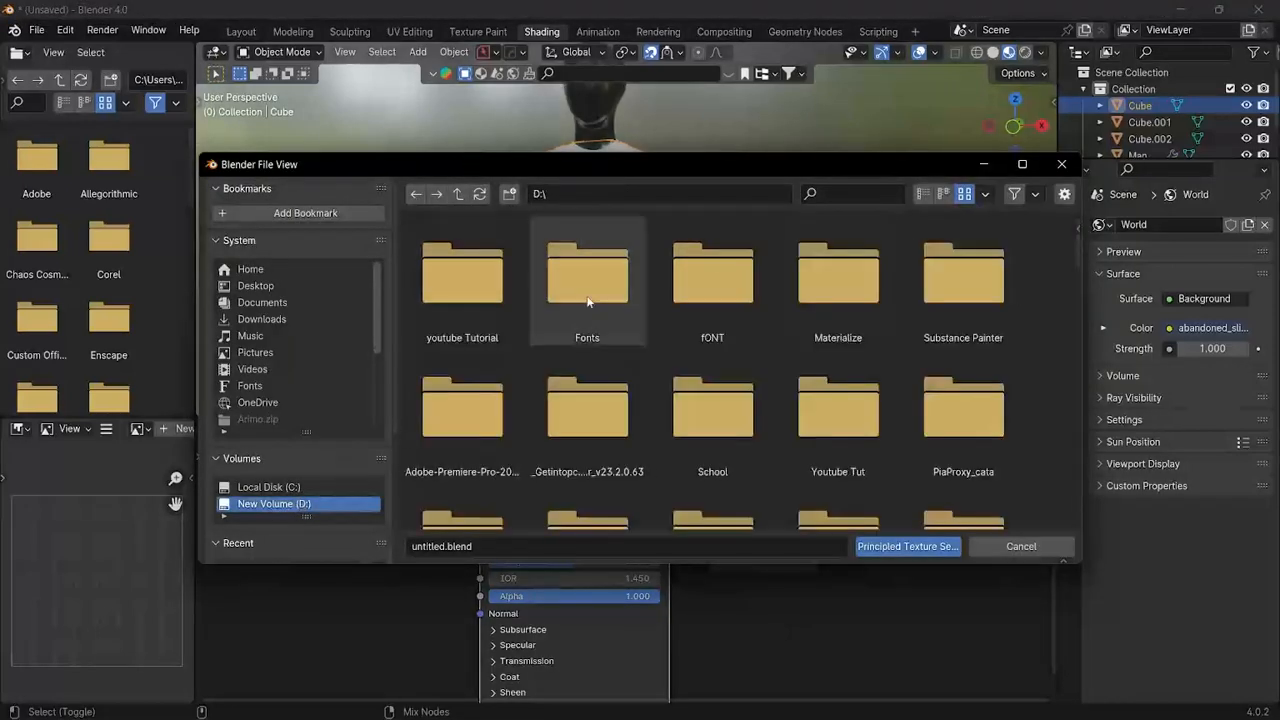
scroll(600, 304, "down", 5)
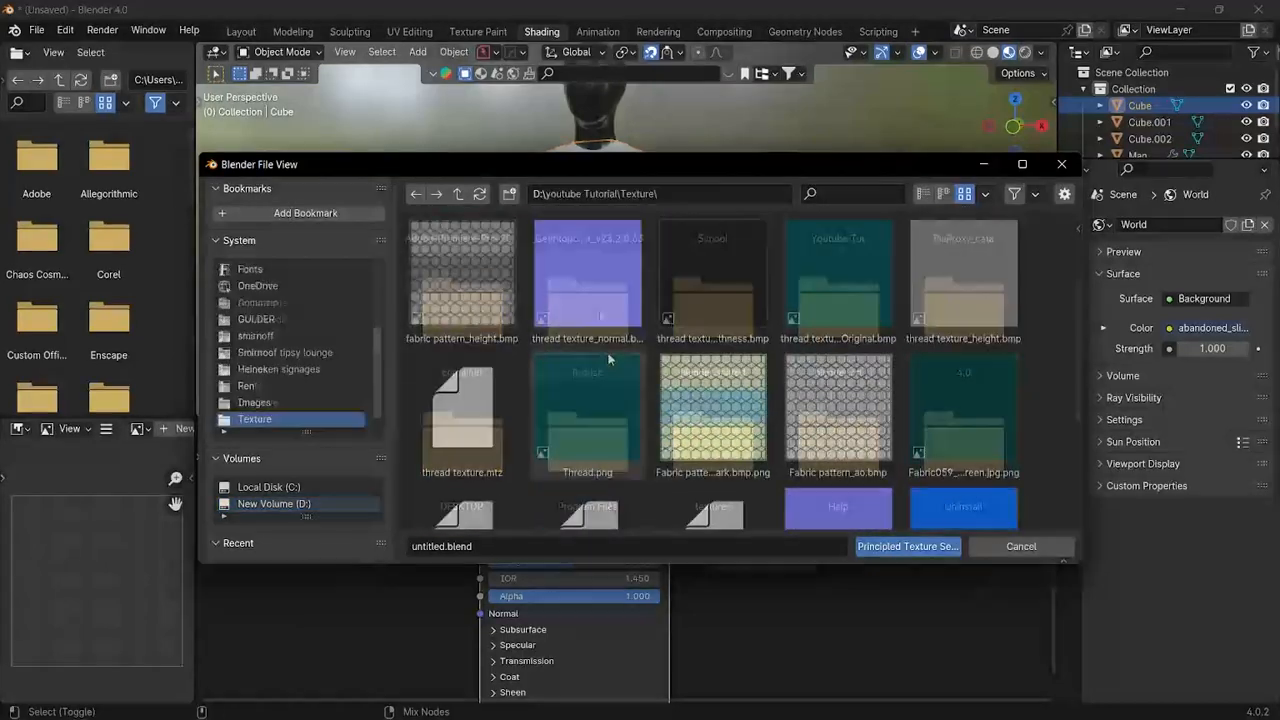
scroll(763, 379, "down", 5)
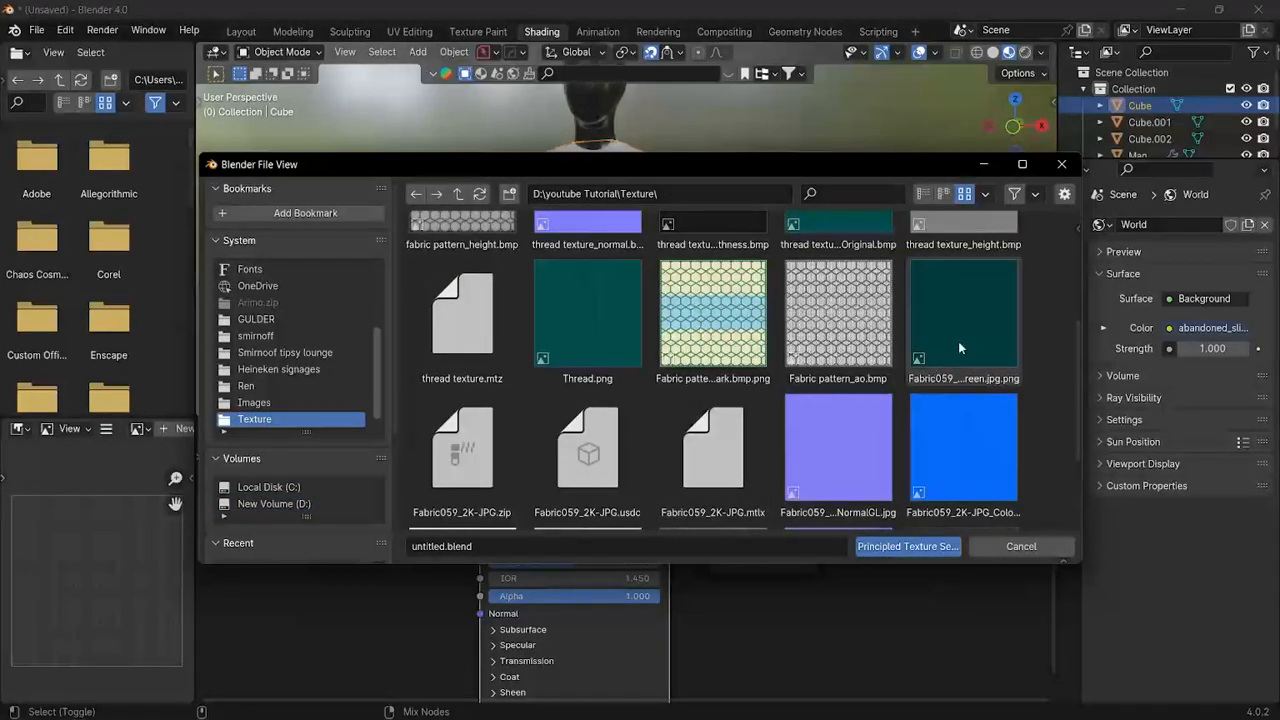
Step: Load the Fabric059_2K-JPG Color navy green, NormalGL, Roughness and Displacement images into the robe's material
left_click(960, 341)
left_click(872, 448)
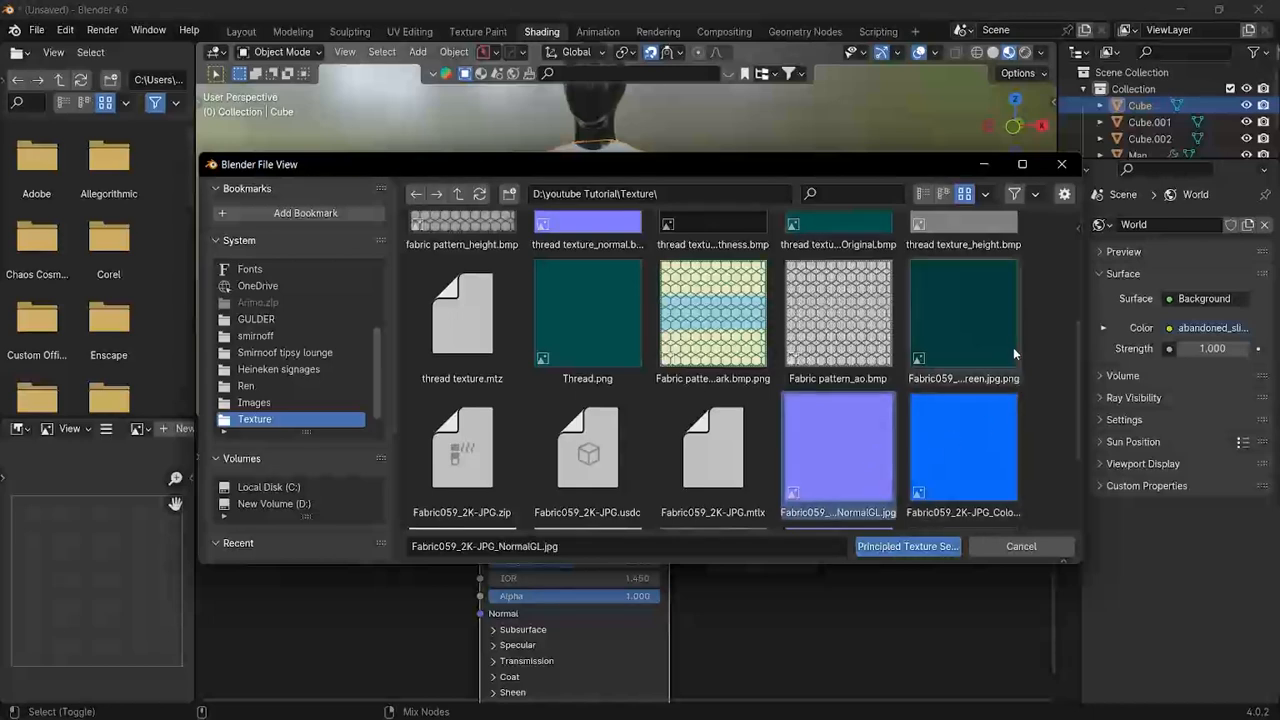
left_click(1001, 343)
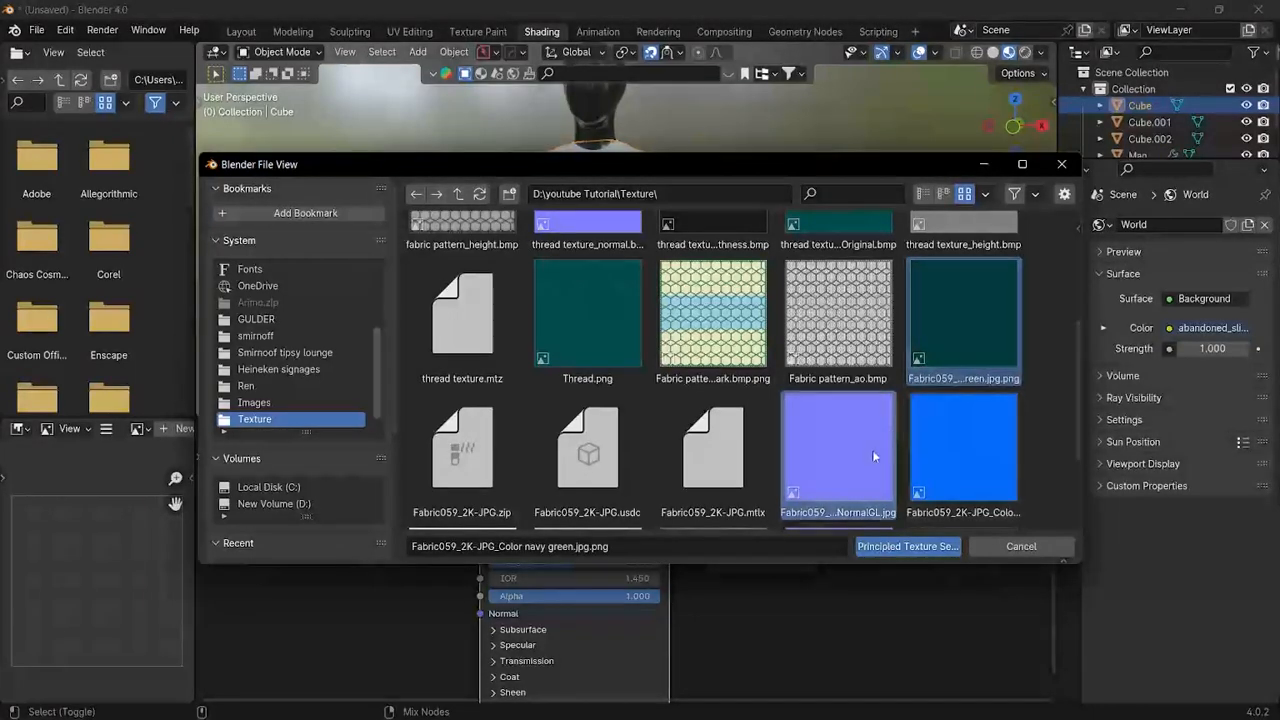
scroll(830, 470, "down", 2)
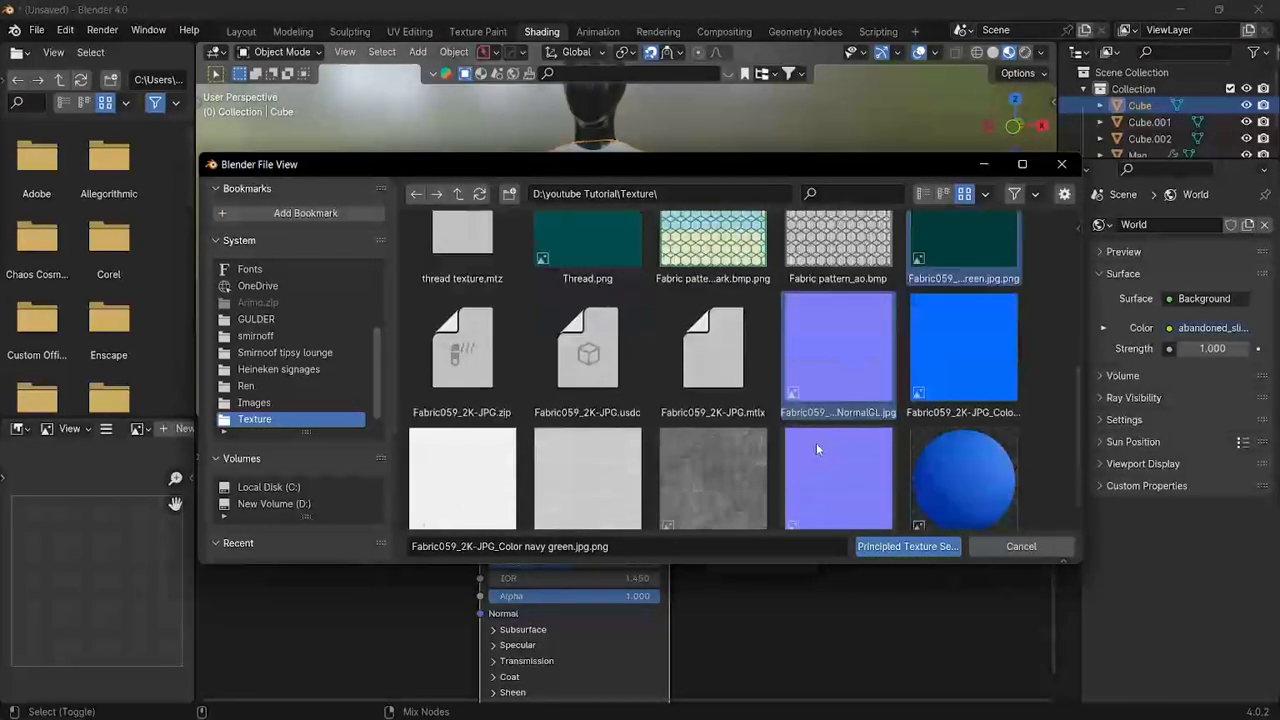
scroll(790, 448, "down", 1)
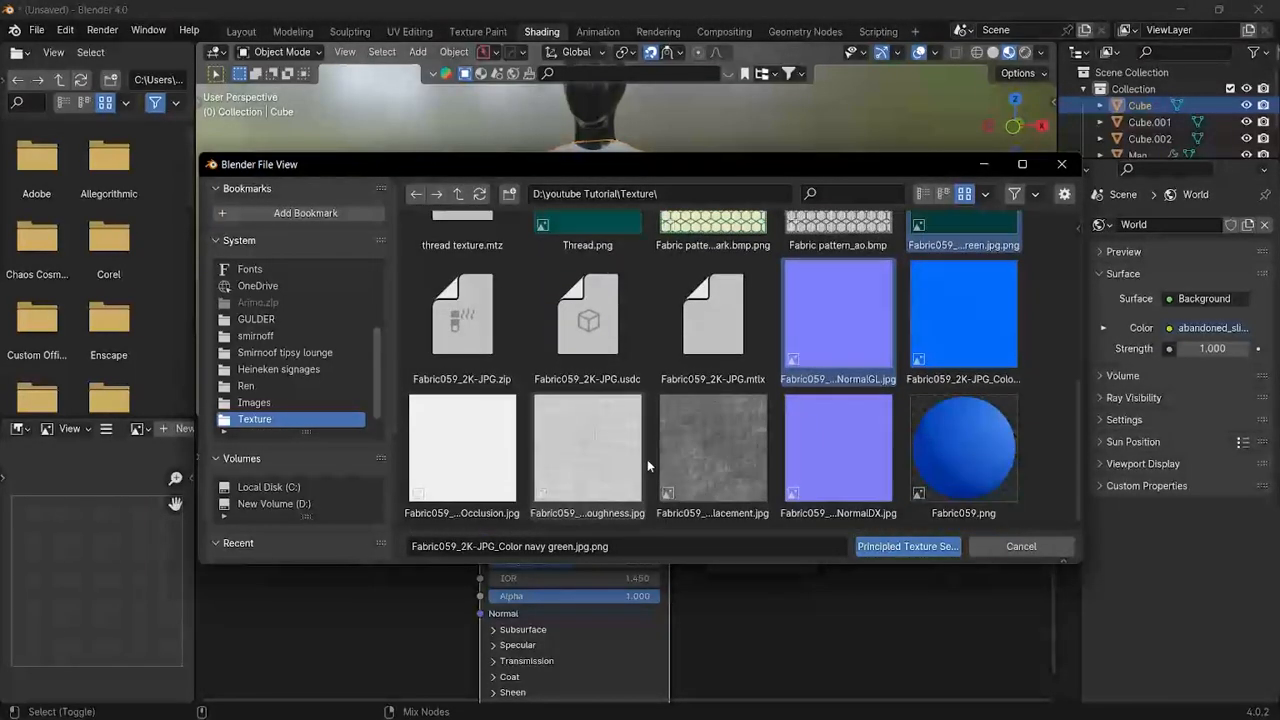
left_click(555, 445)
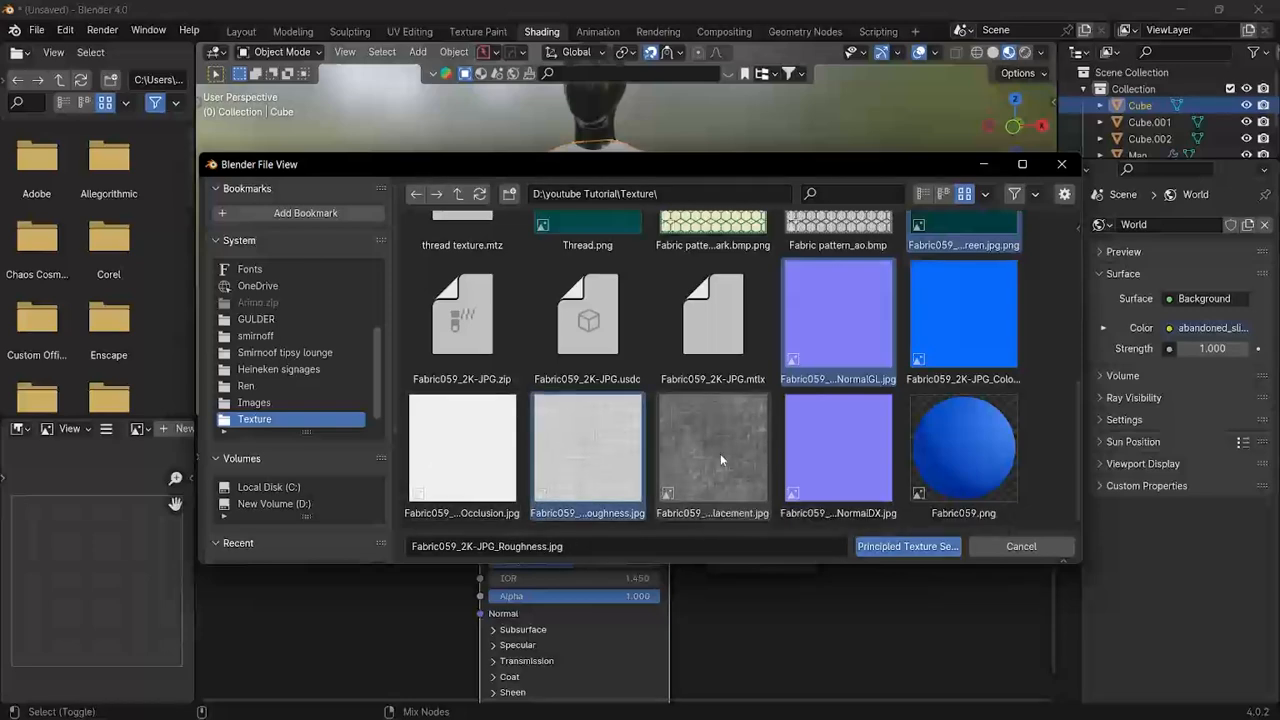
left_click(720, 453, "ctrl")
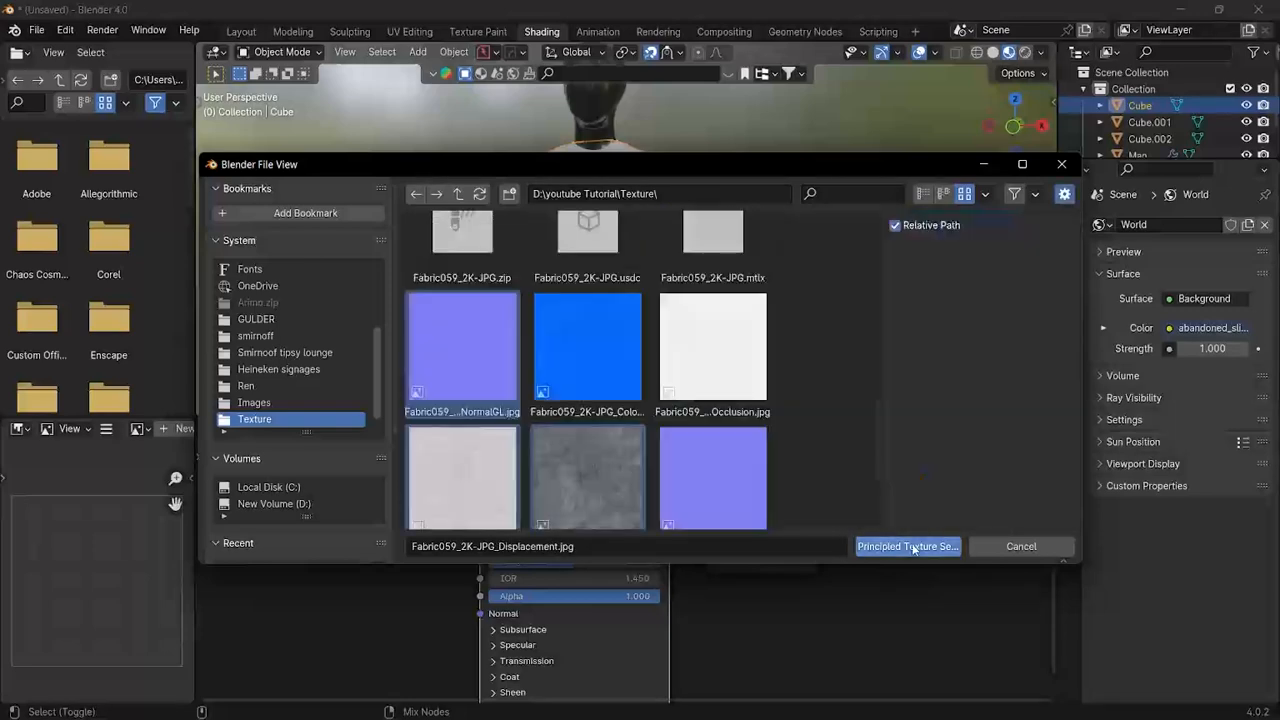
left_click(905, 546)
Step: Unwrap all of the robe's faces with Smart UV Project and clear the face selection
mouse_move(637, 299)
middle_mouse_down()
mouse_move(645, 268)
mouse_move(730, 259)
mouse_move(654, 293)
middle_mouse_up()
scroll(654, 293, "up", 3)
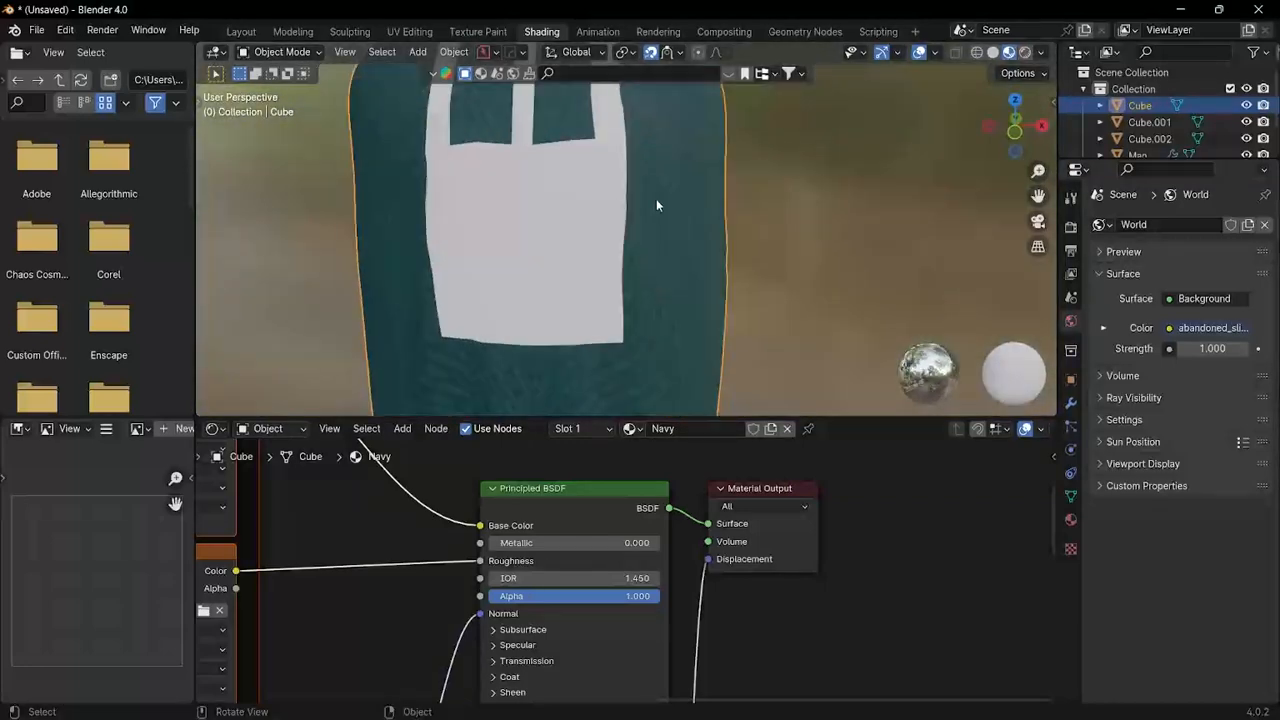
key("Tab")
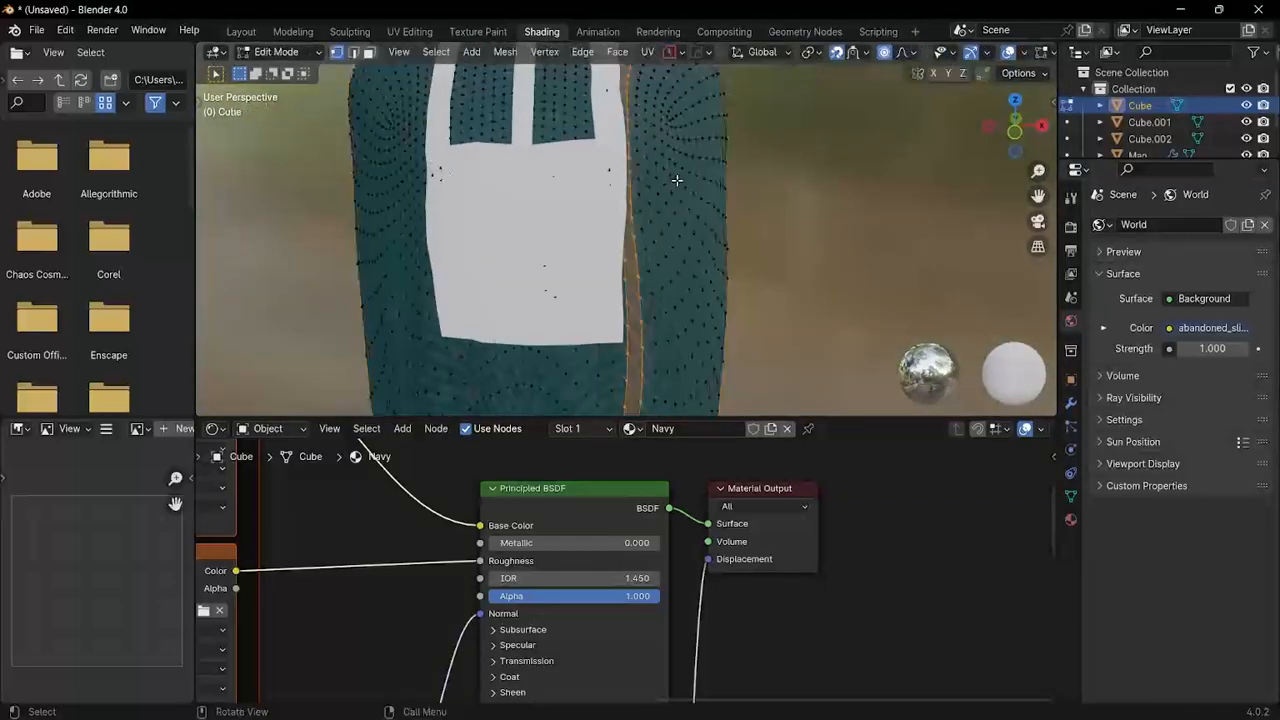
right_click(676, 179)
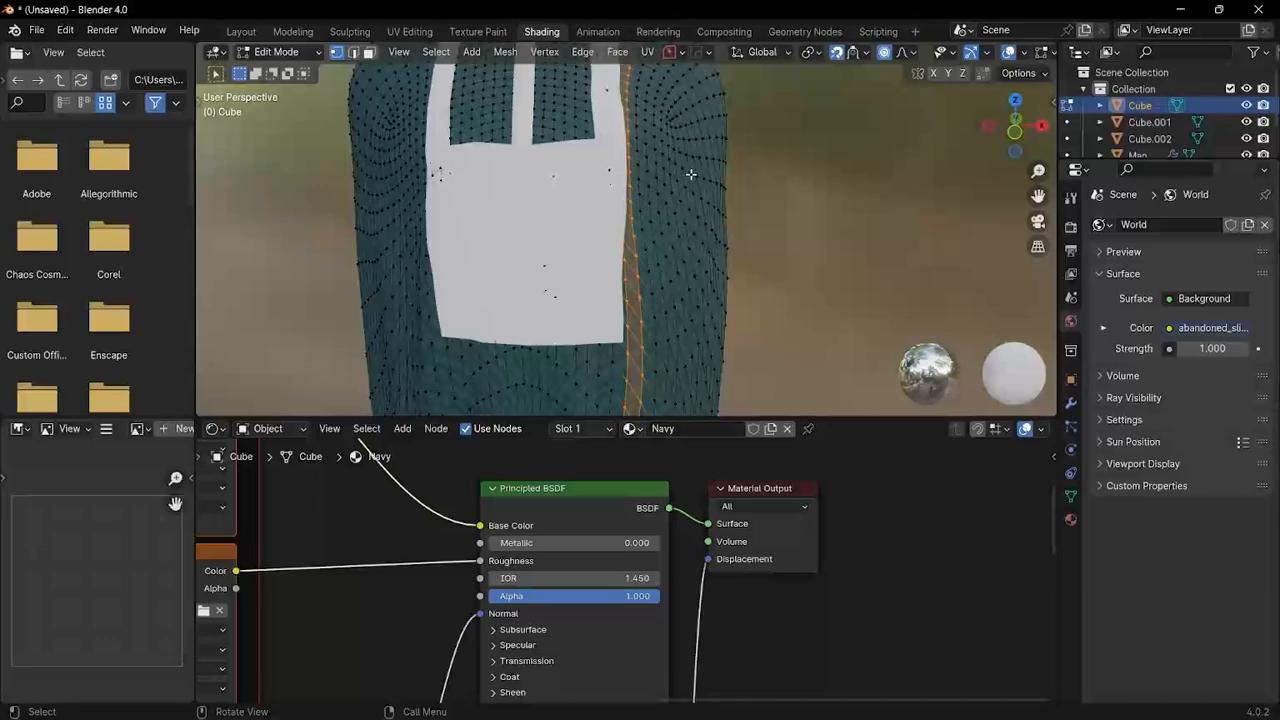
key("a")
key("3")
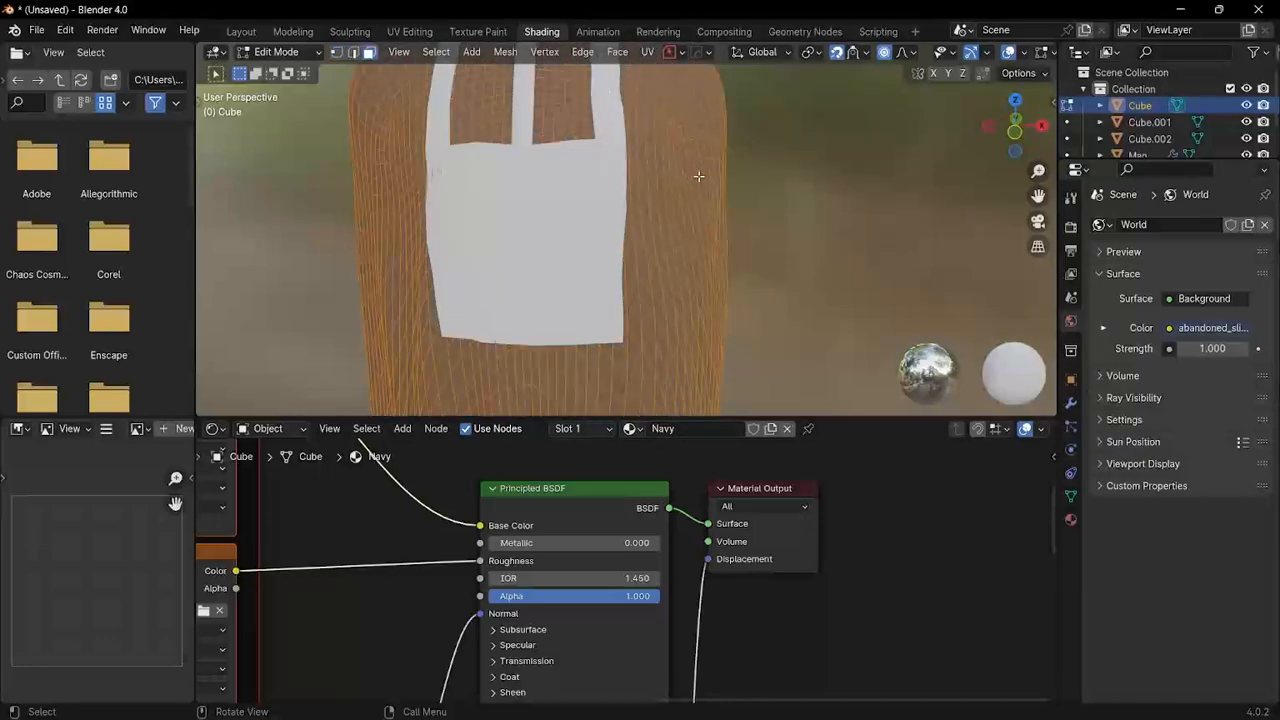
left_click(648, 51)
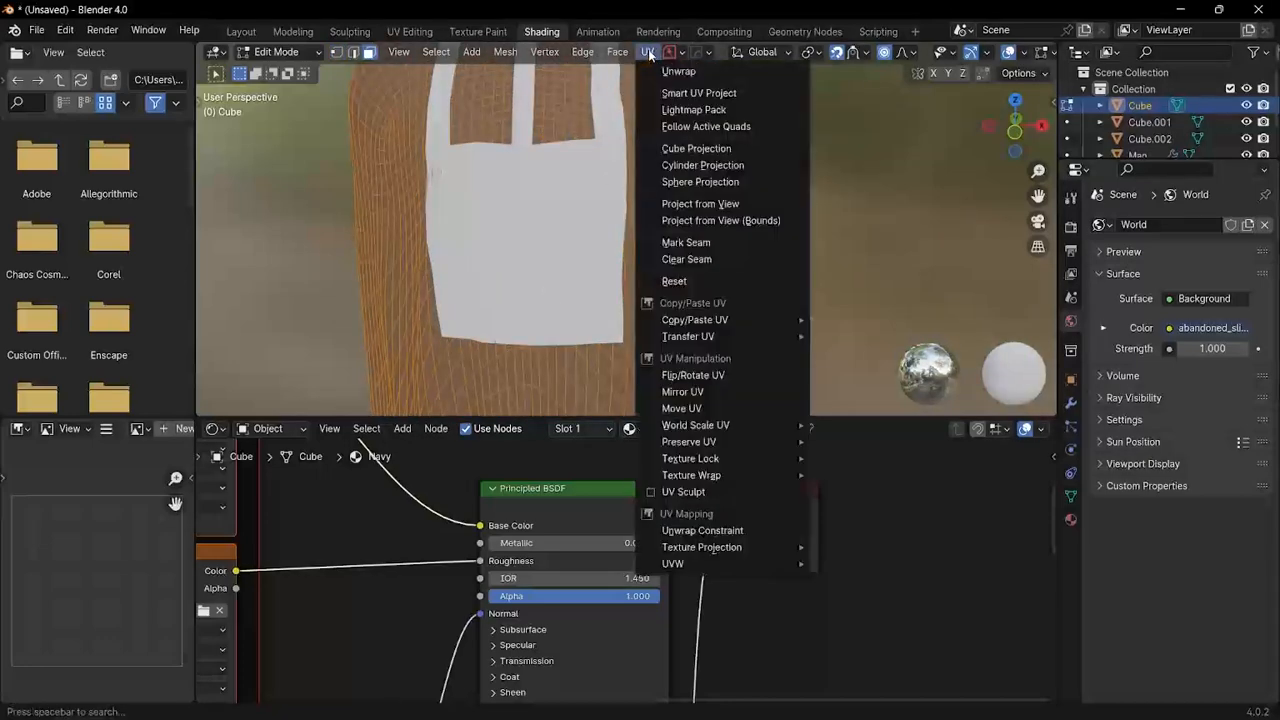
left_click(693, 94)
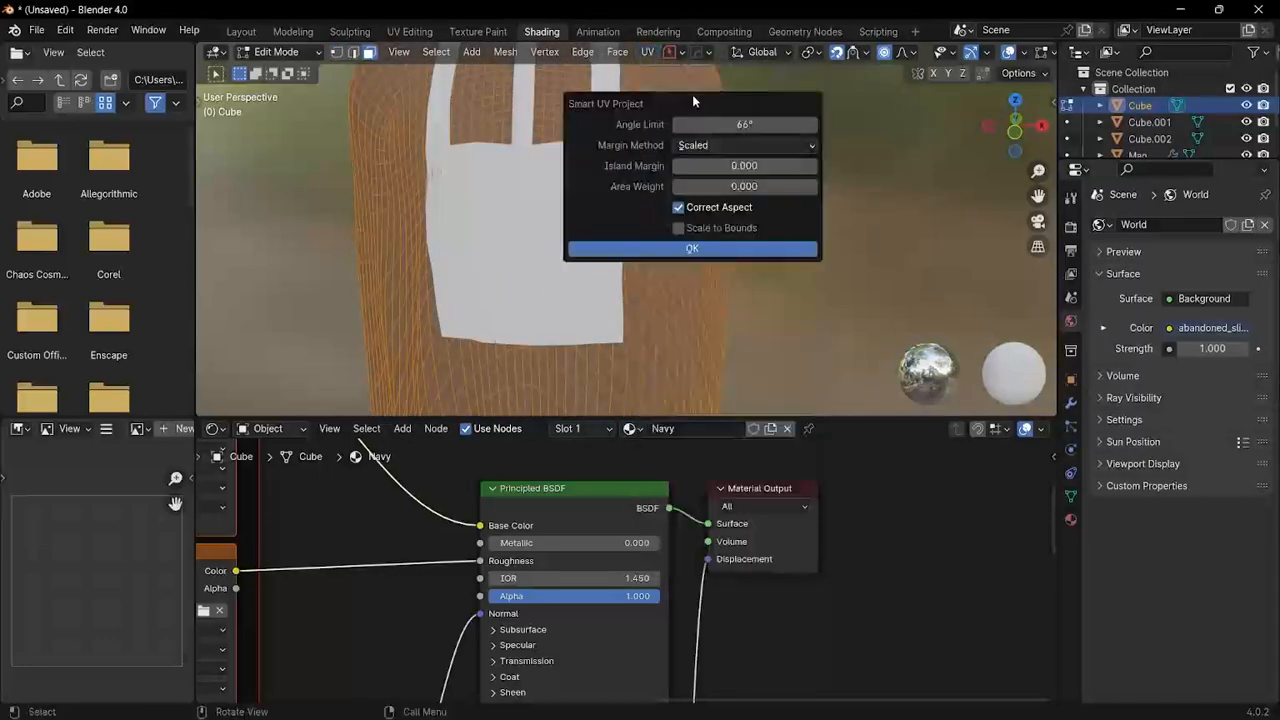
left_click(696, 246)
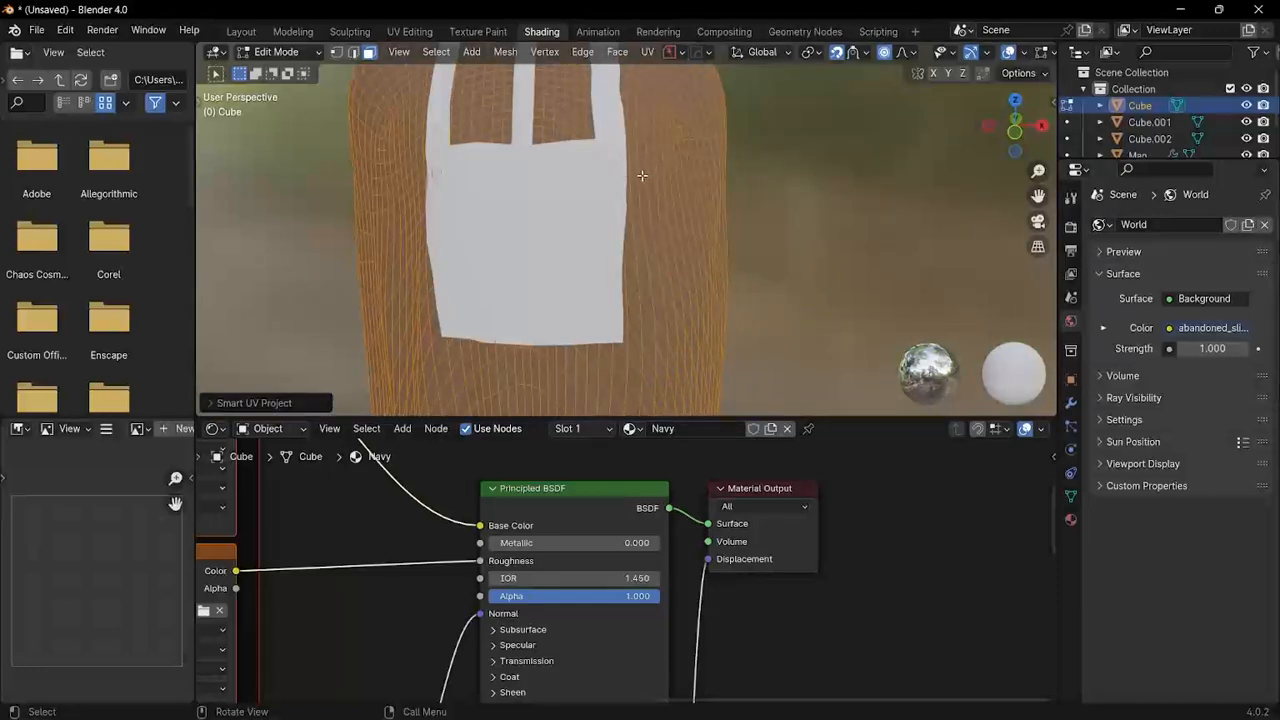
key("alt+a")
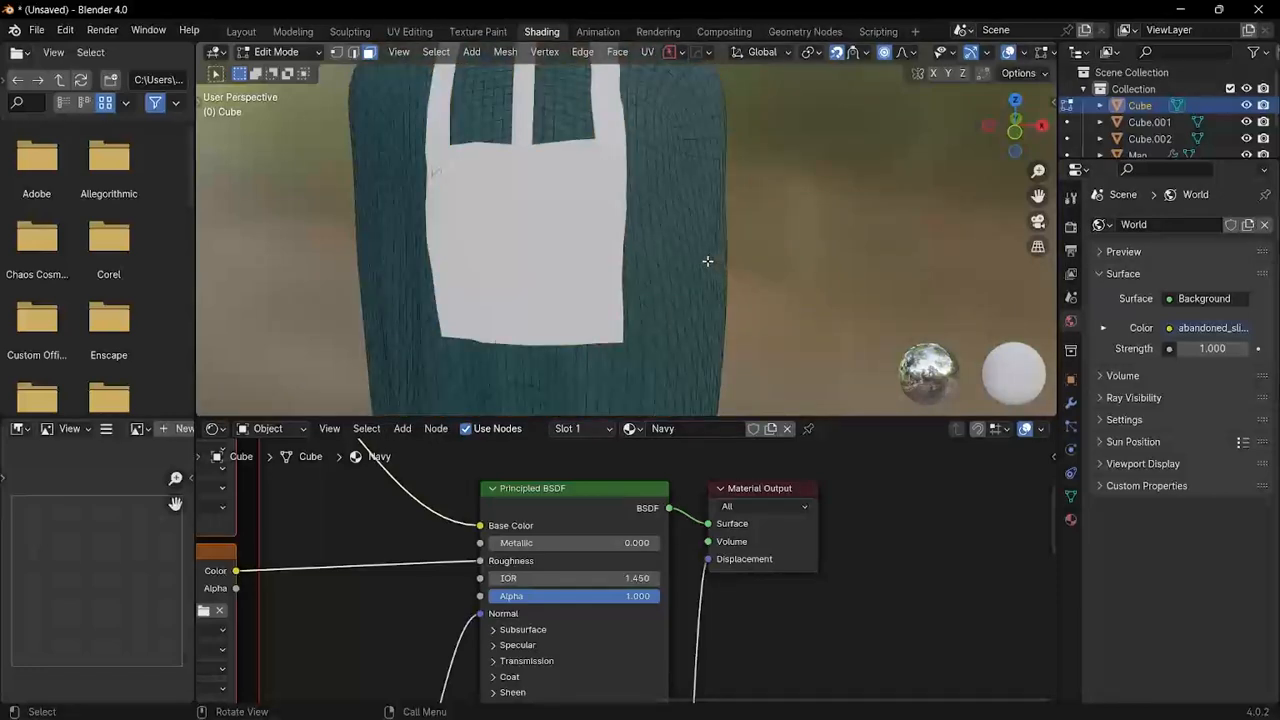
Step: Set the X and Y scale to 10 in the Navy material's Mapping node and check the fabric weave on the robe
middle_click_drag(635, 185, 530, 176, "ctrl")
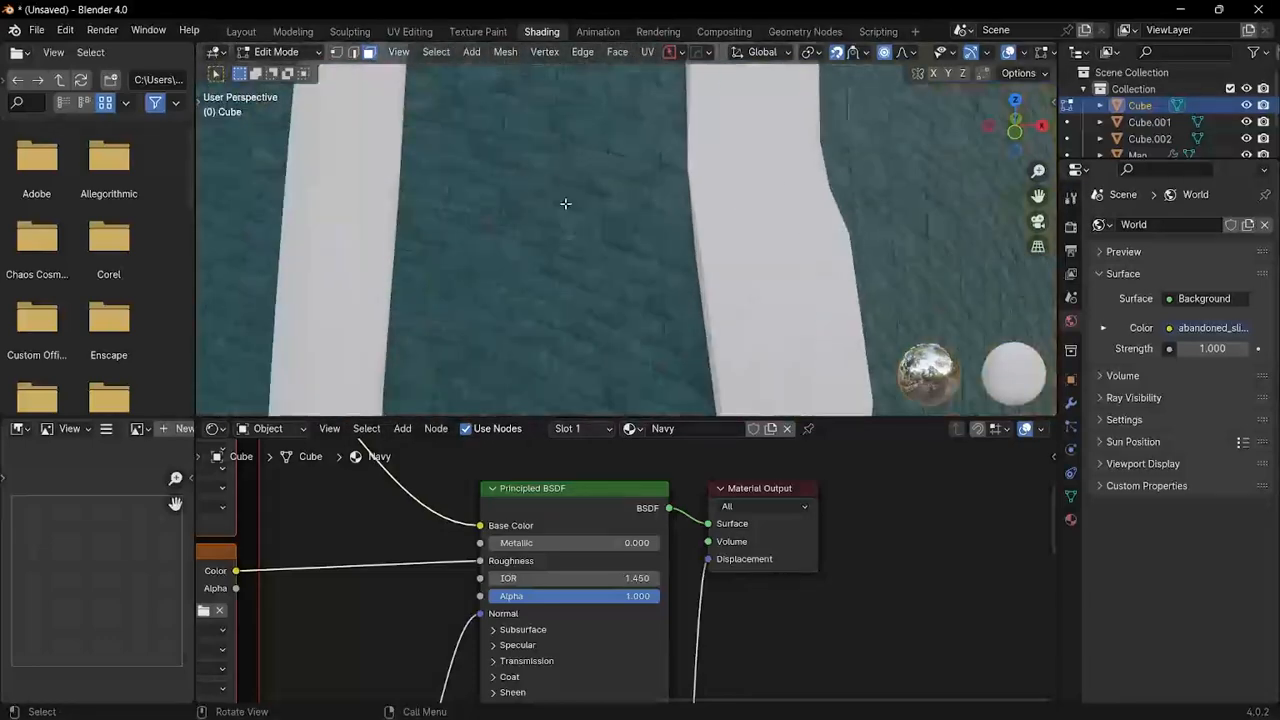
scroll(476, 208, "down", 2)
mouse_move(476, 208)
middle_mouse_down("ctrl")
mouse_move(477, 220)
mouse_move(640, 171)
mouse_move(434, 223)
mouse_move(476, 210)
middle_mouse_up("ctrl")
scroll(303, 573, "down", 7)
middle_click_drag(303, 573, 911, 481)
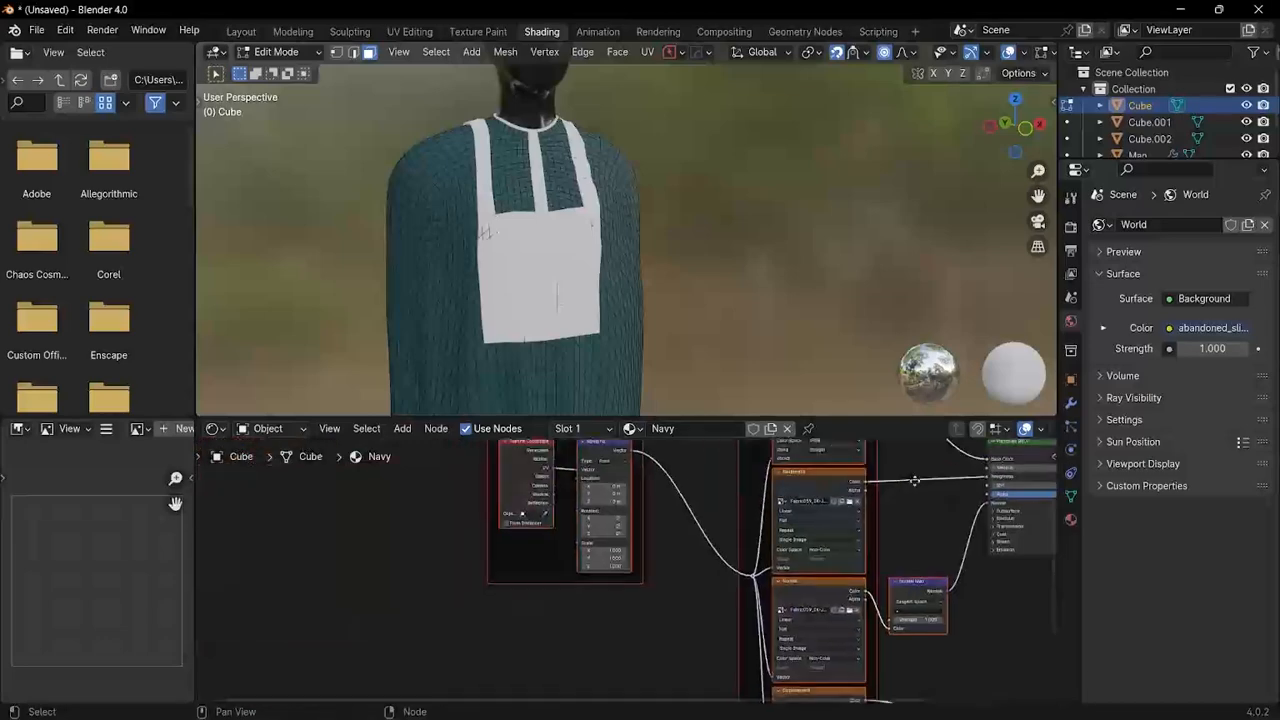
scroll(611, 519, "down", 3)
scroll(611, 519, "up", 8)
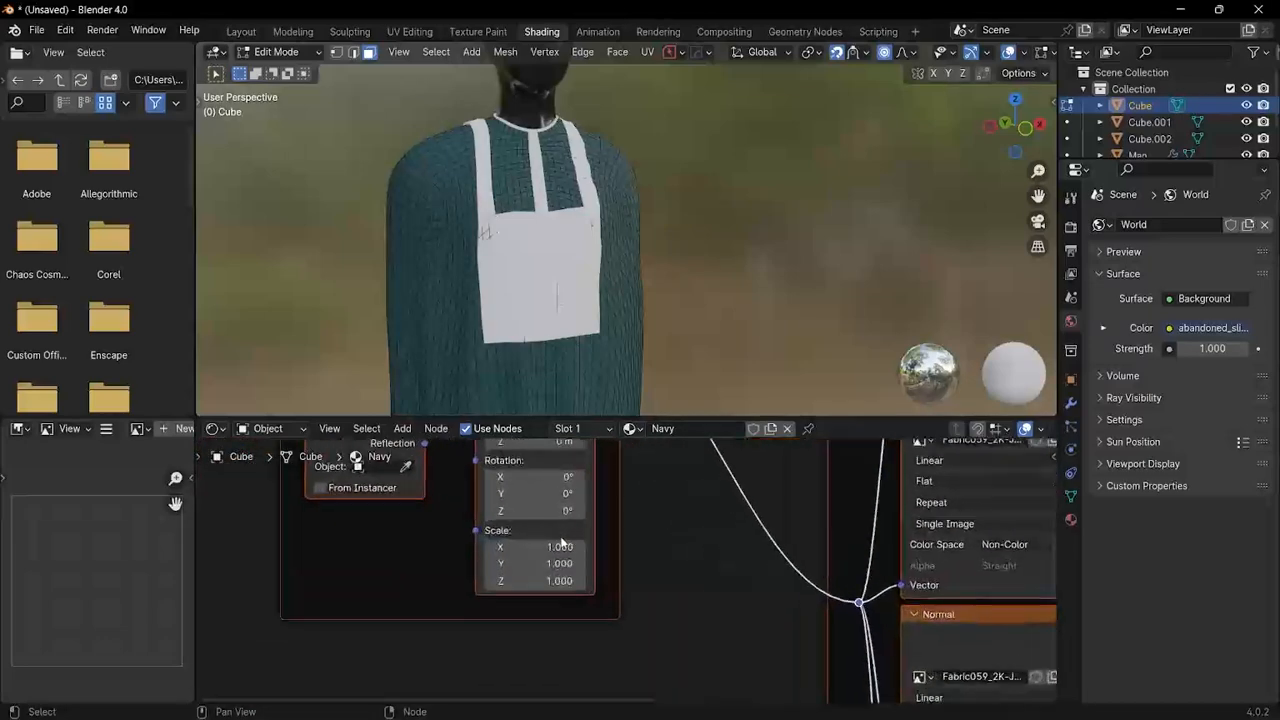
left_click(522, 547)
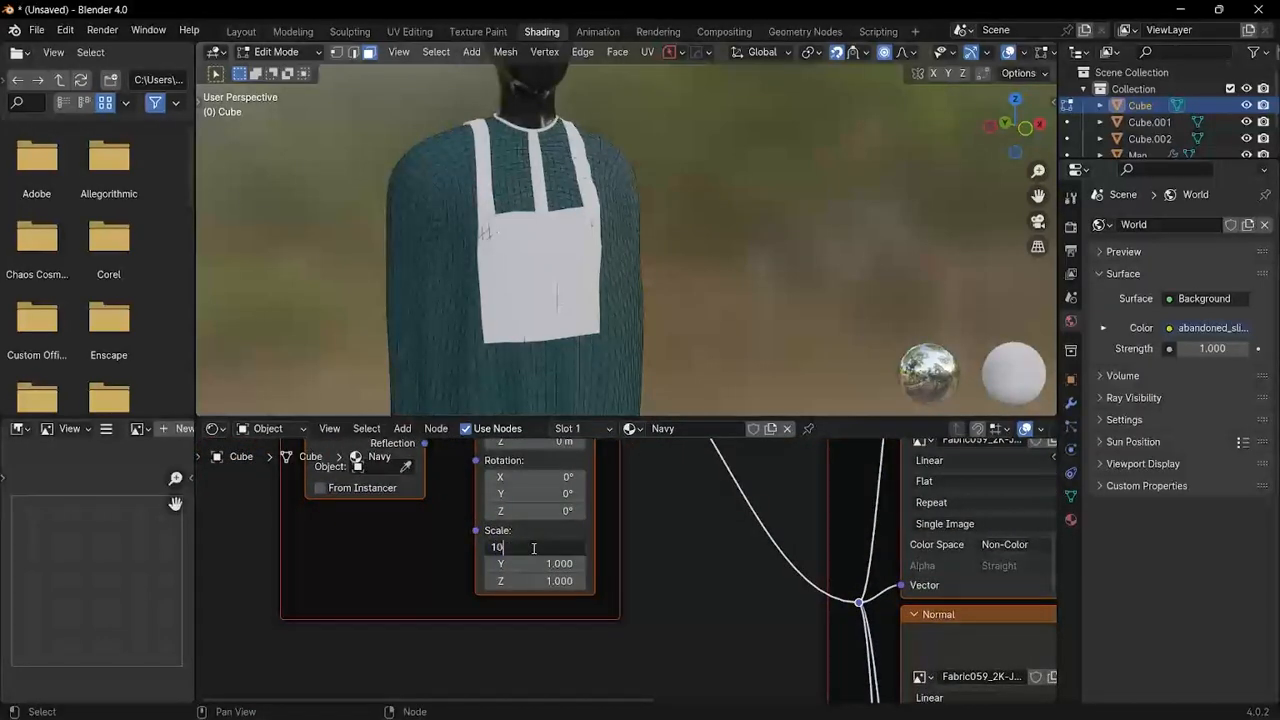
type("10")
key("Tab")
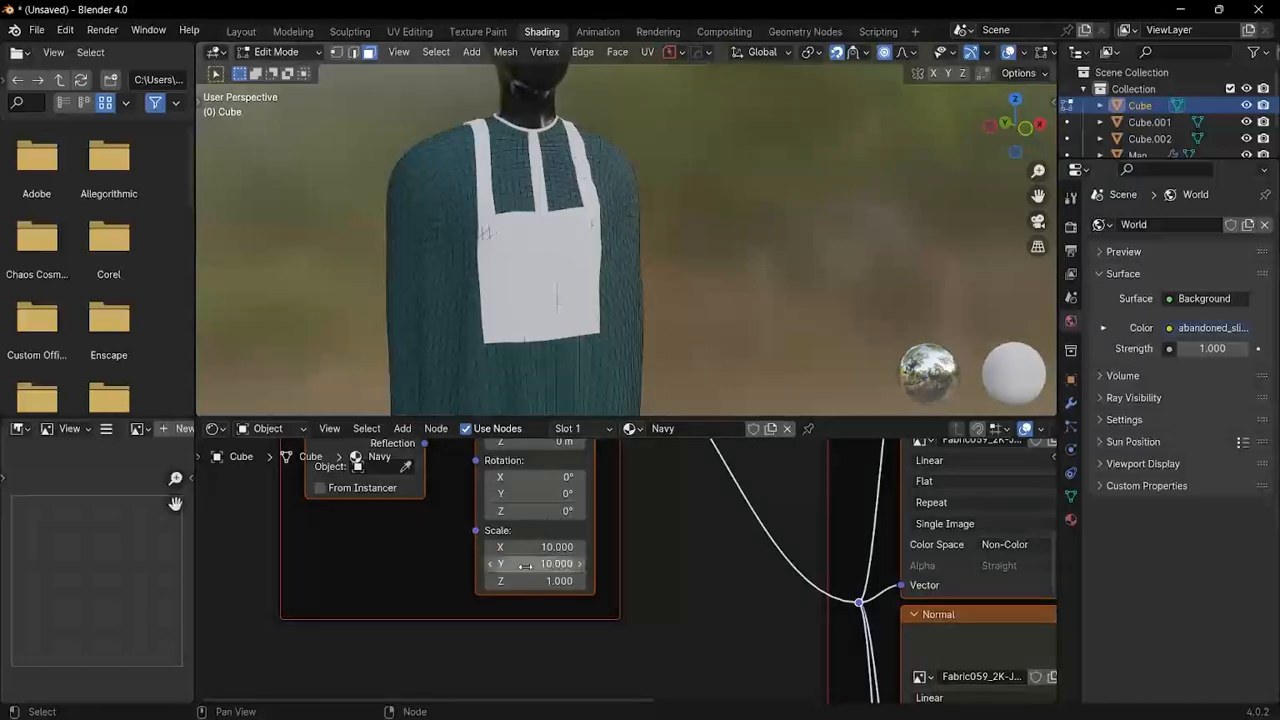
scroll(458, 177, "up", 10)
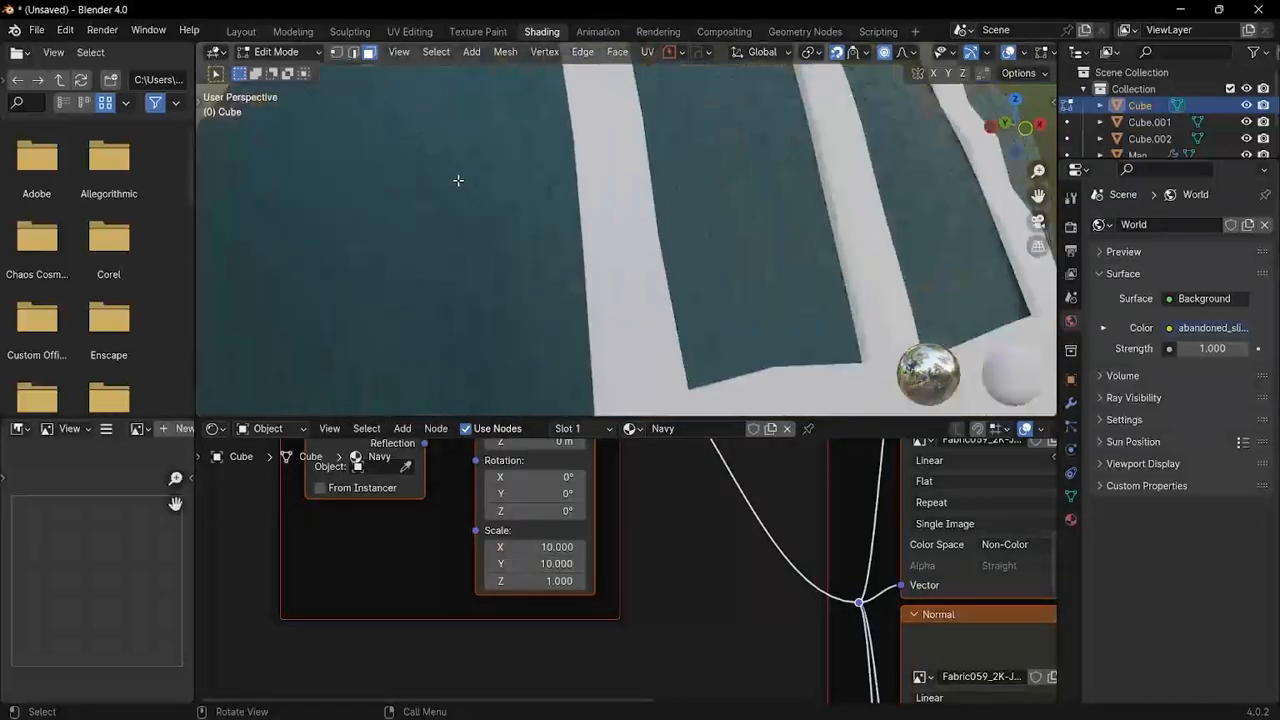
scroll(458, 177, "down", 8)
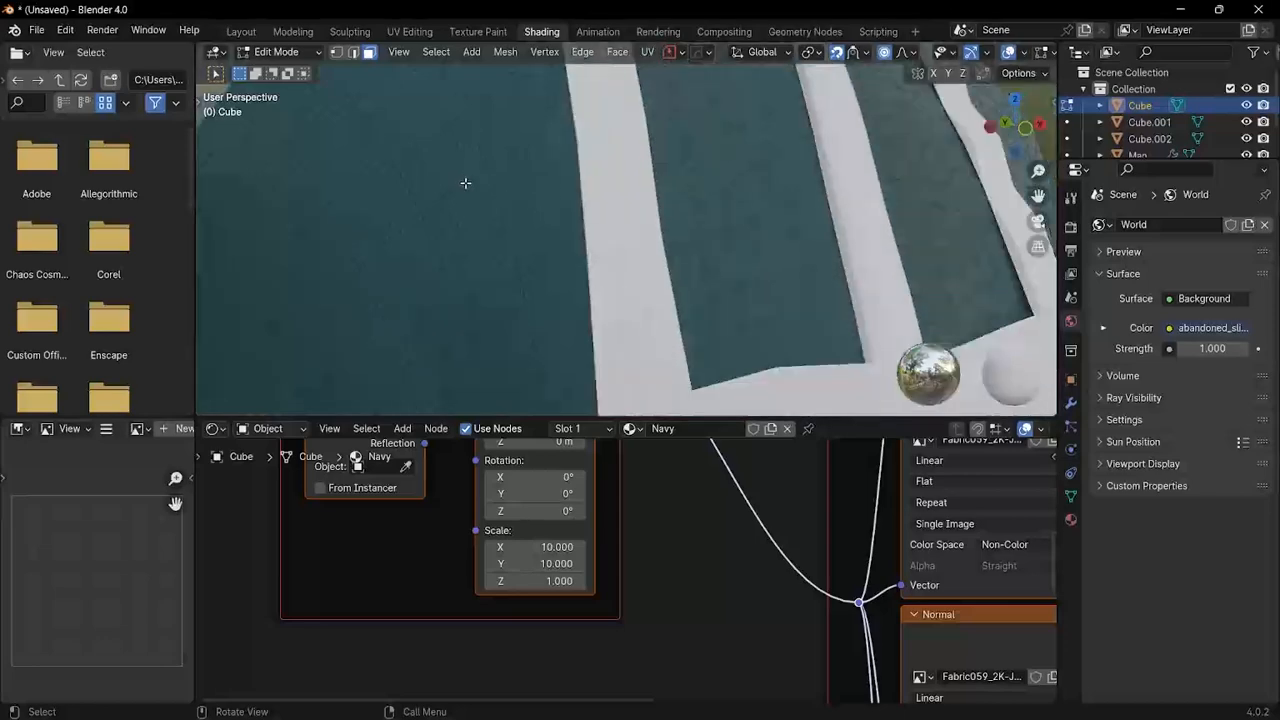
Step: Return the robe to Object Mode and assign the existing Navy material to the neck collar
middle_click_drag(460, 180, 600, 185)
key("Tab")
left_click(611, 178)
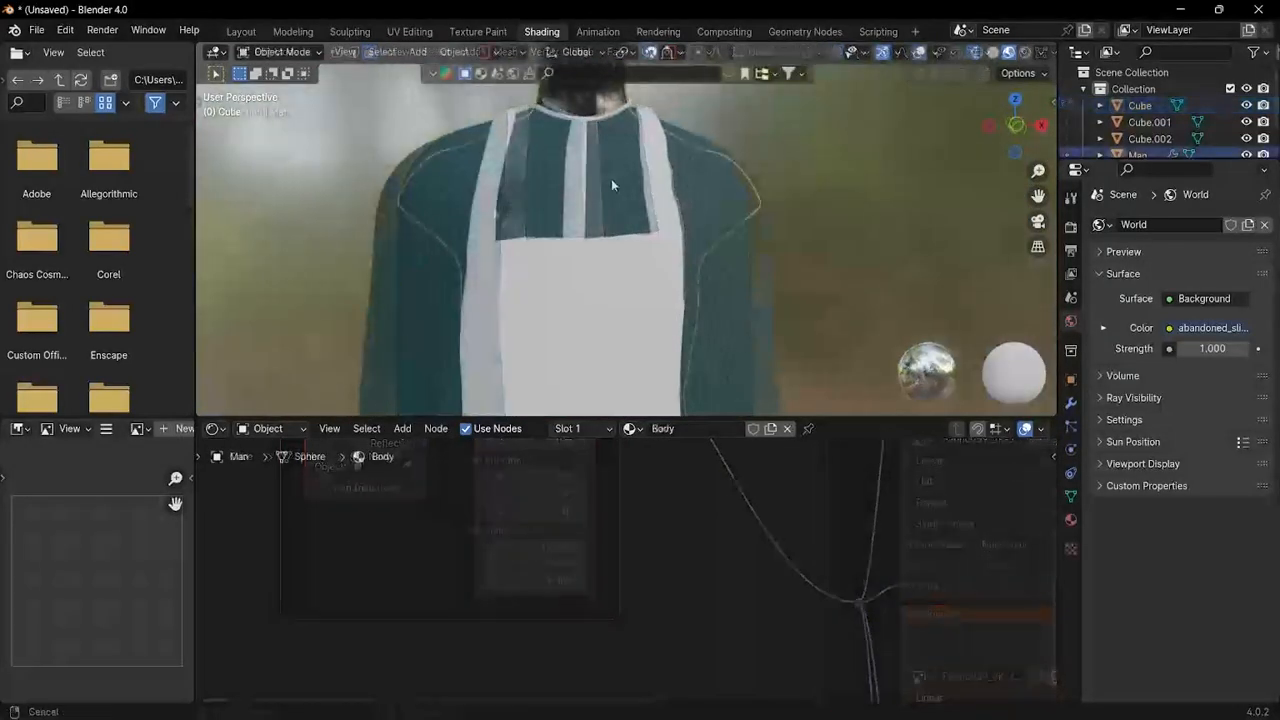
scroll(611, 285, "up", 5)
left_click(601, 229)
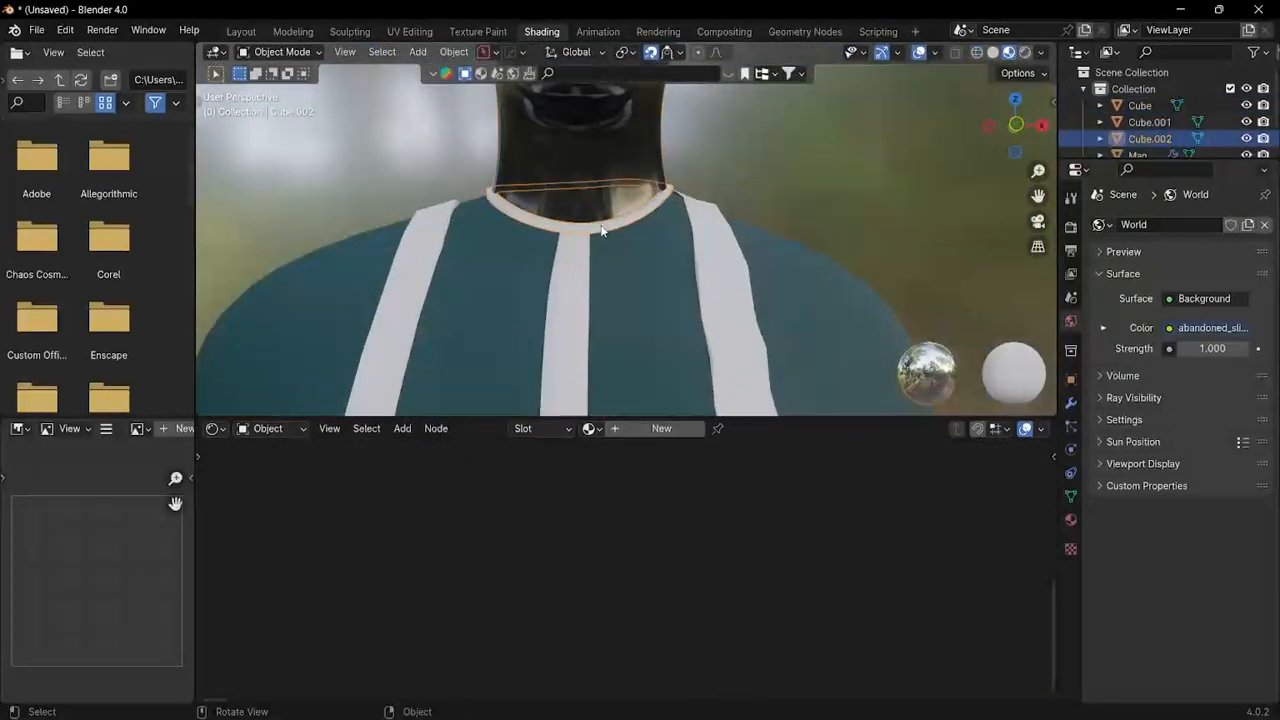
left_click(597, 432)
left_click(640, 471)
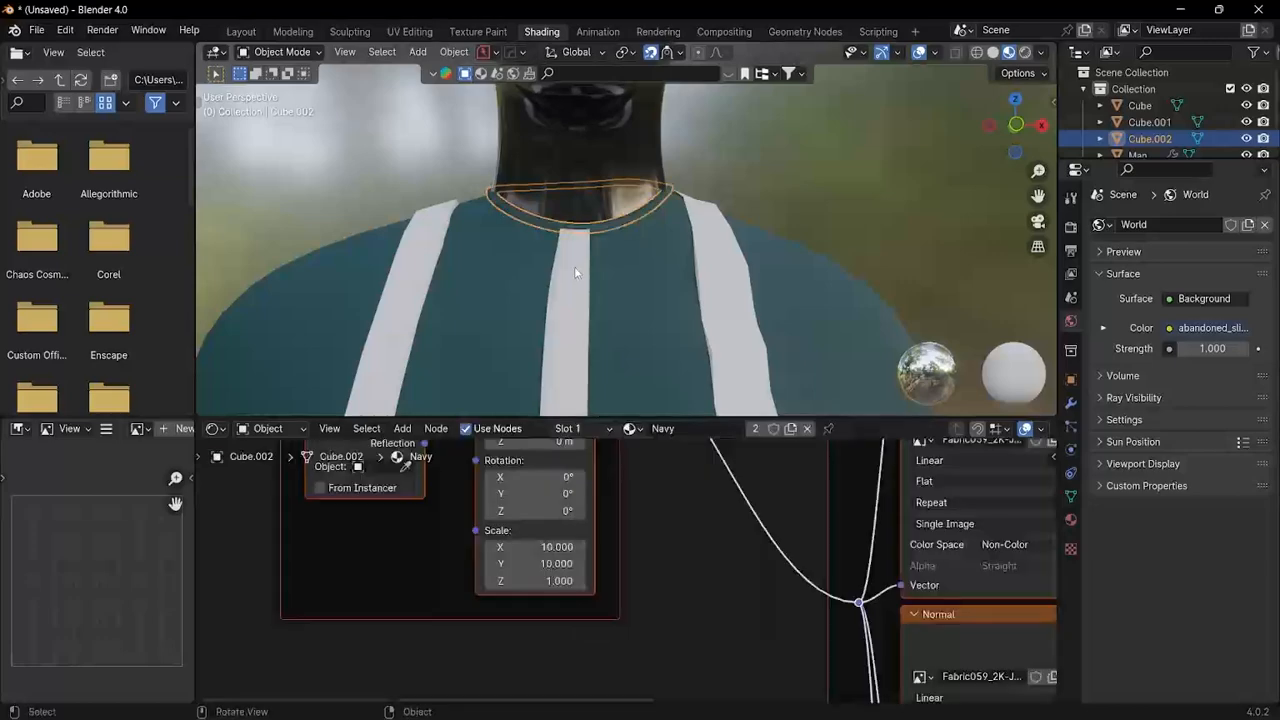
Step: Unwrap all of the collar's faces with Smart UV Project and return to Object Mode
scroll(574, 266, "down", 3)
middle_click_drag(574, 266, 602, 286)
scroll(567, 231, "up", 6)
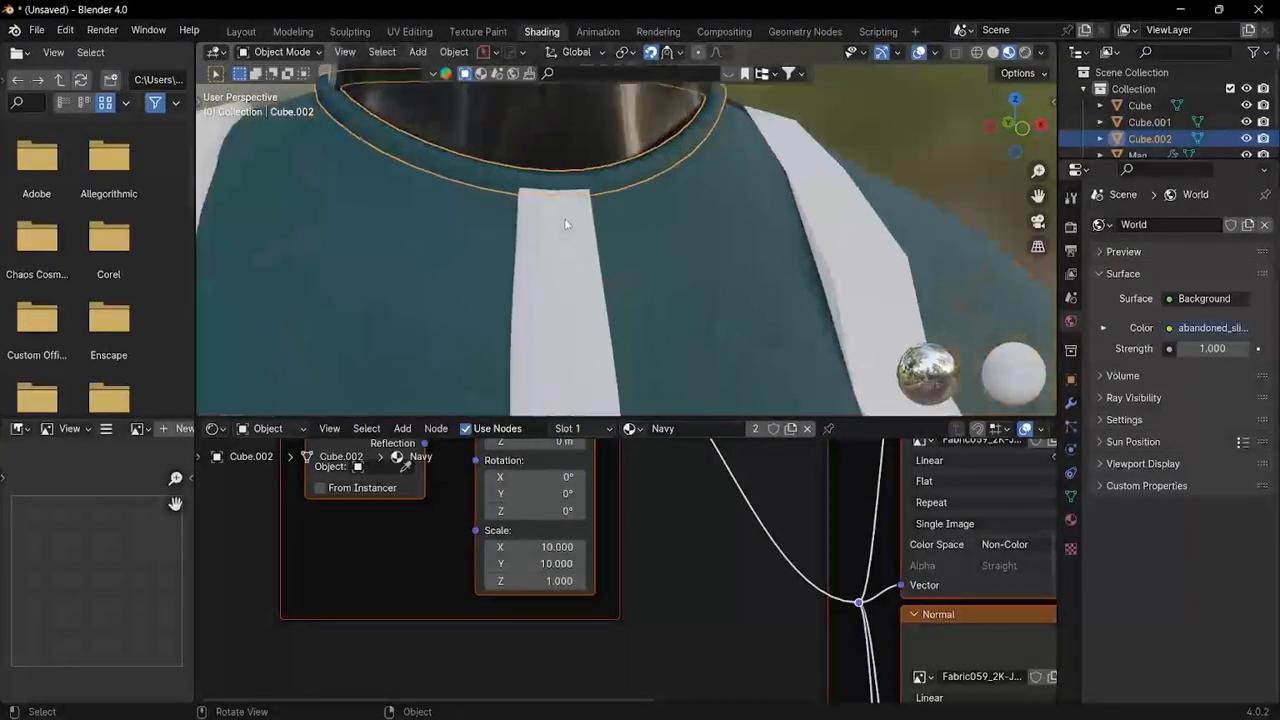
key("ctrl+Tab")
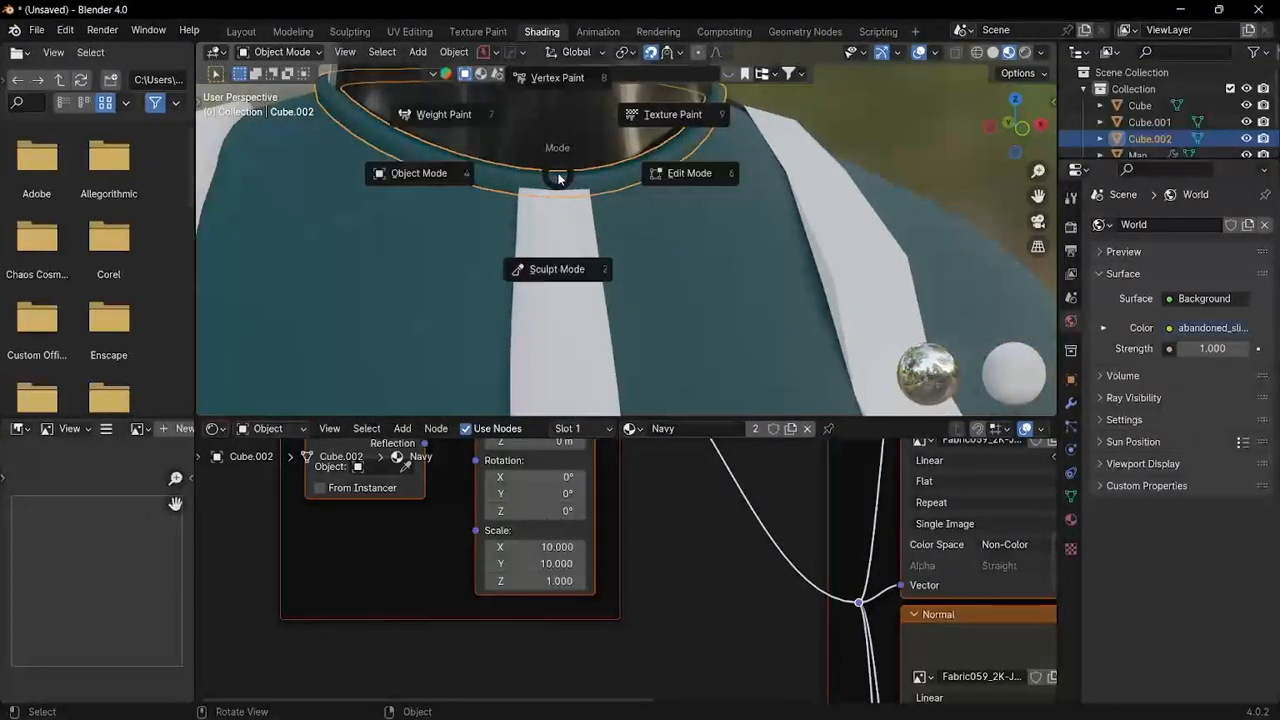
key("6")
key("a")
key("q")
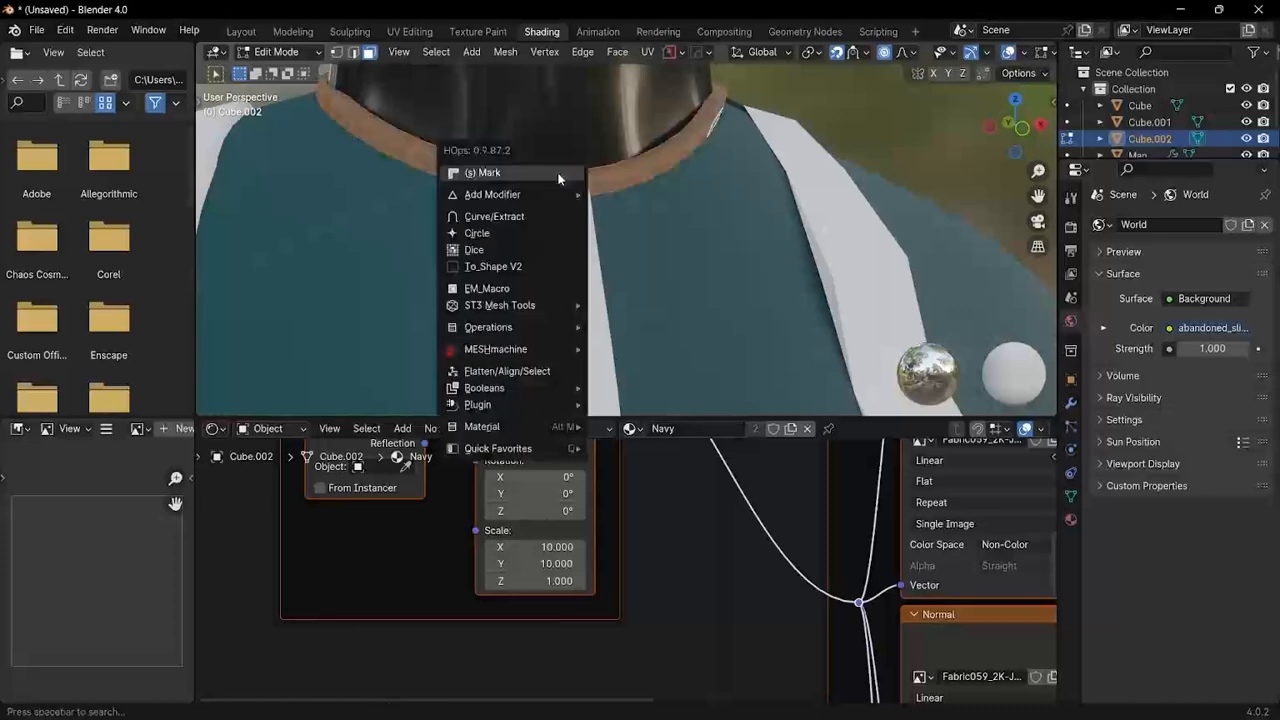
left_click(651, 54)
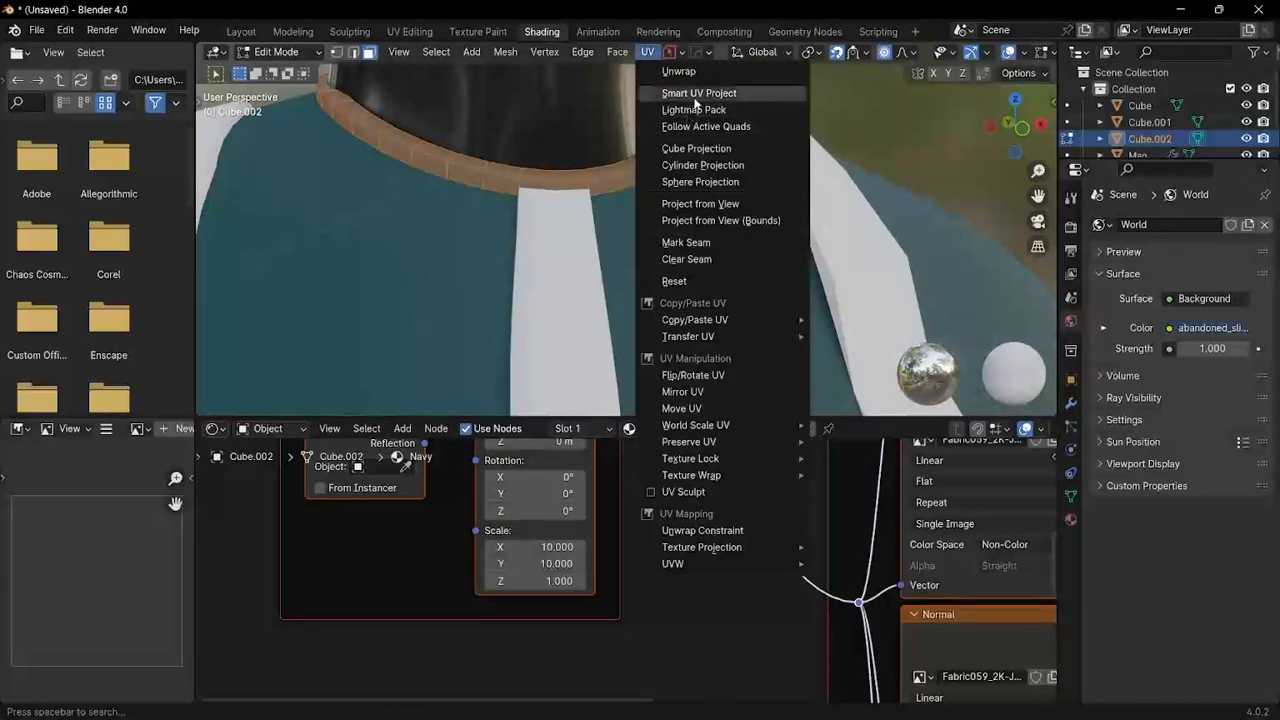
left_click(690, 89)
left_click(732, 247)
middle_click_drag(720, 243, 519, 135)
key("Tab")
Step: Select the white front panel garment and create a material named Fabric Texture for it
left_click(519, 250)
scroll(524, 183, "down", 3)
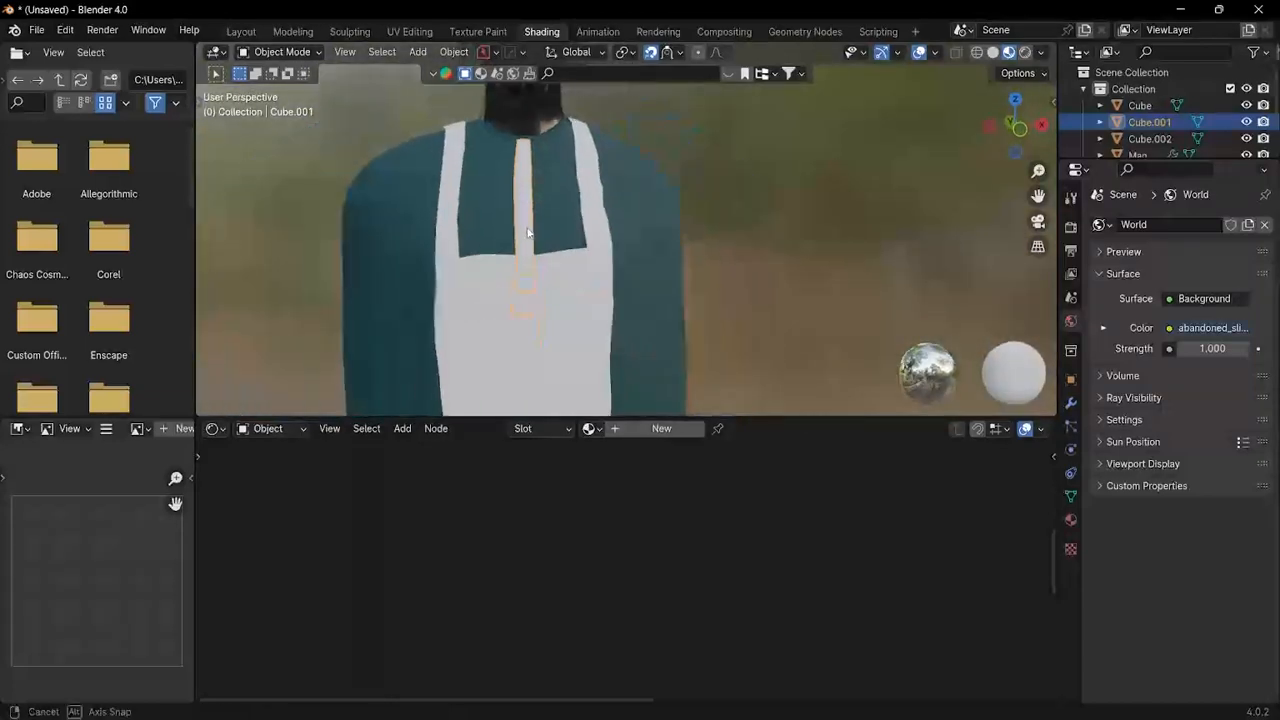
middle_click_drag(524, 183, 558, 237)
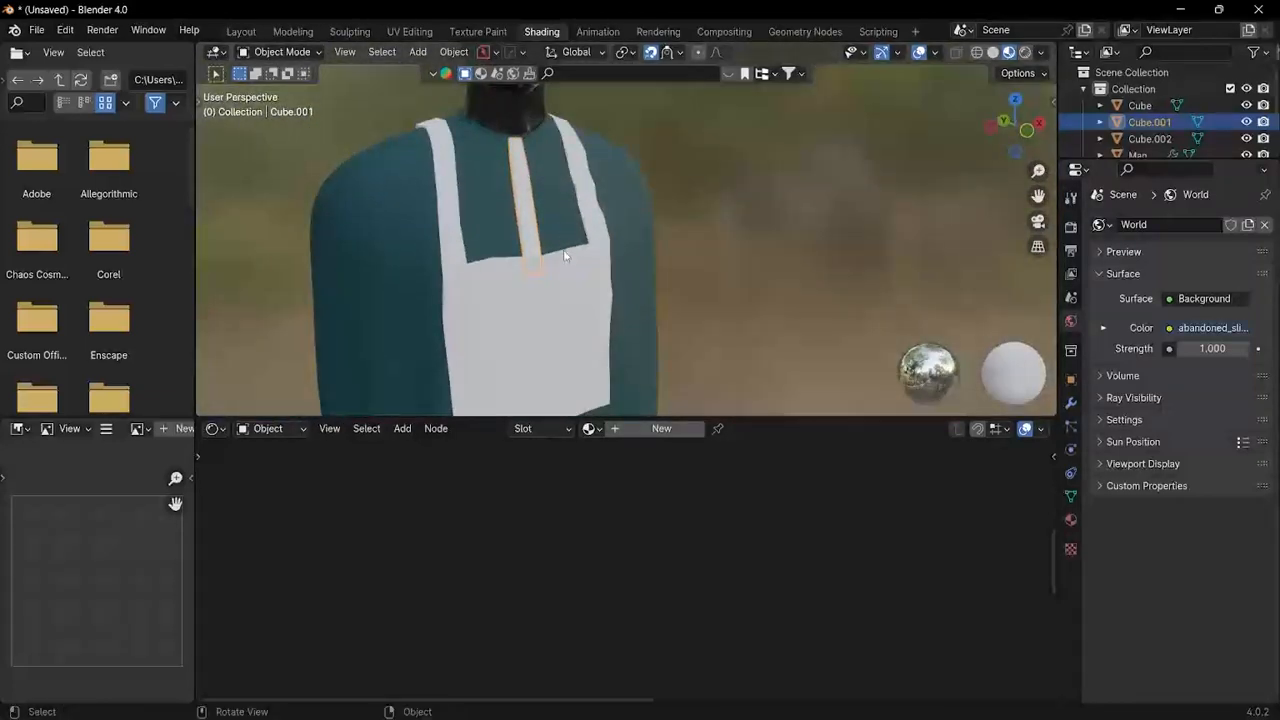
middle_click_drag(610, 392, 550, 362)
left_click(565, 350)
left_click(617, 432)
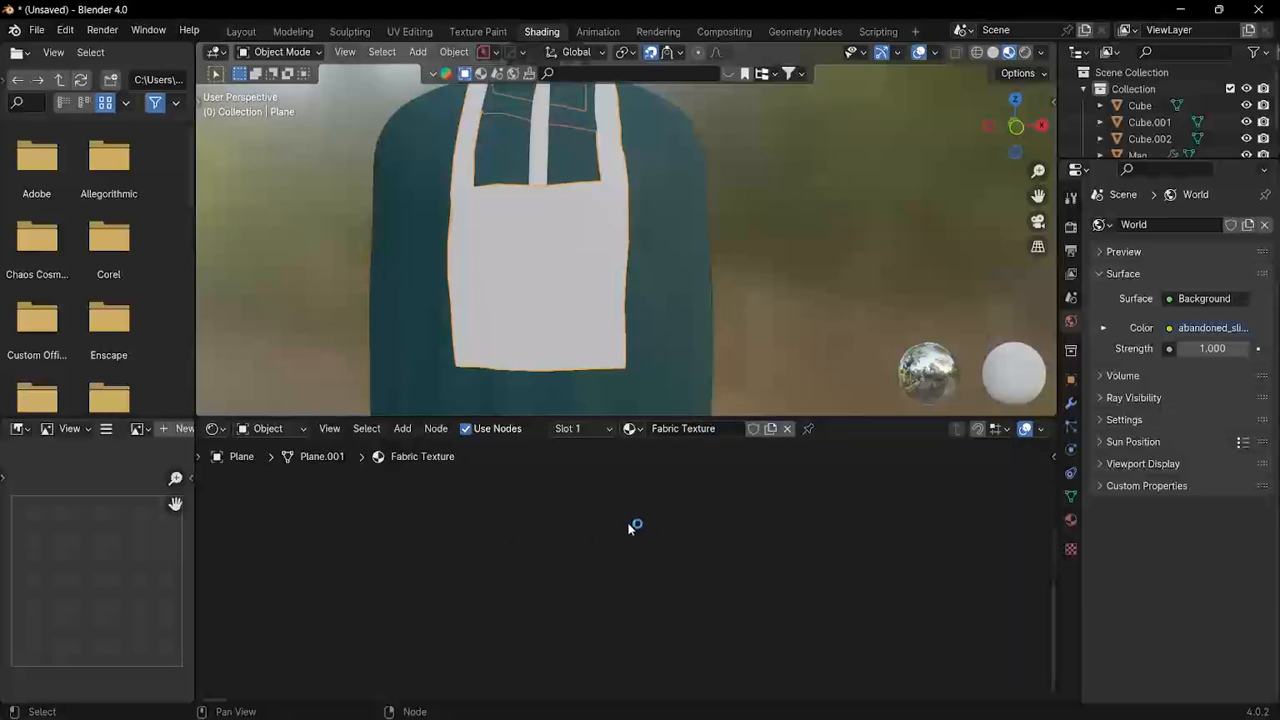
Step: Open the panel in Edit Mode with edge selection and isolate it in local view
scroll(509, 223, "up", 4)
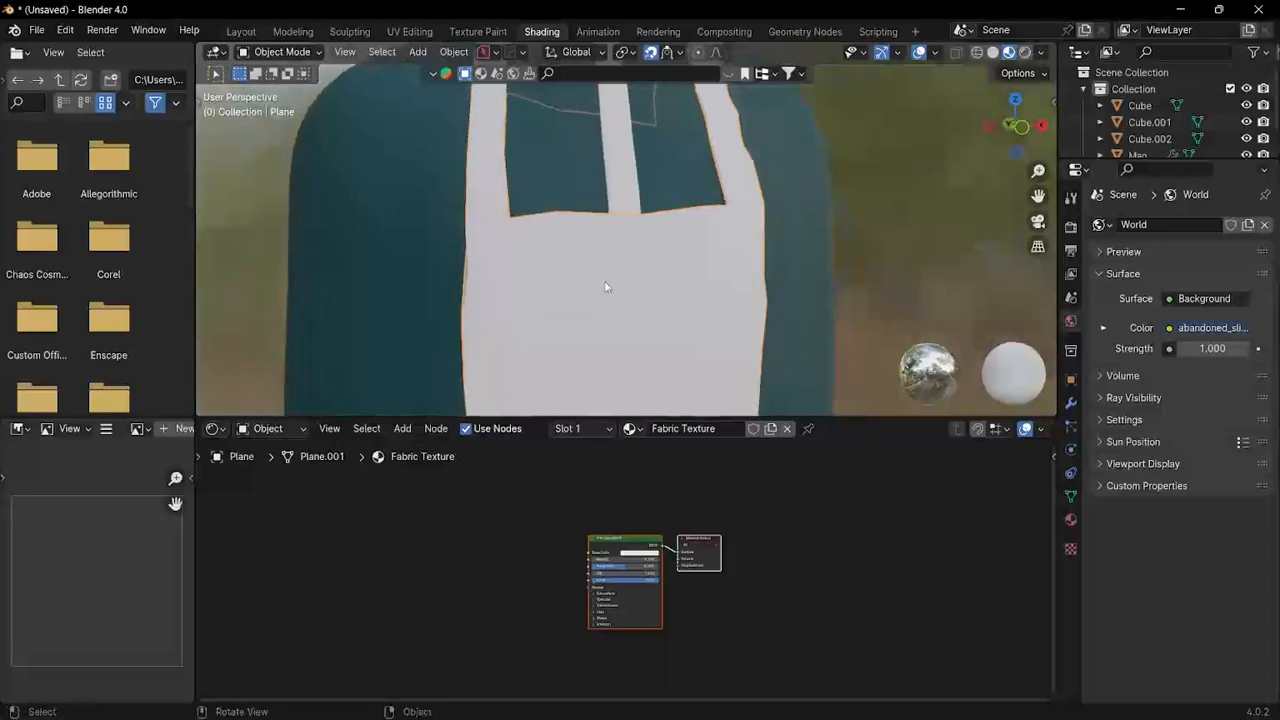
scroll(716, 245, "down", 3)
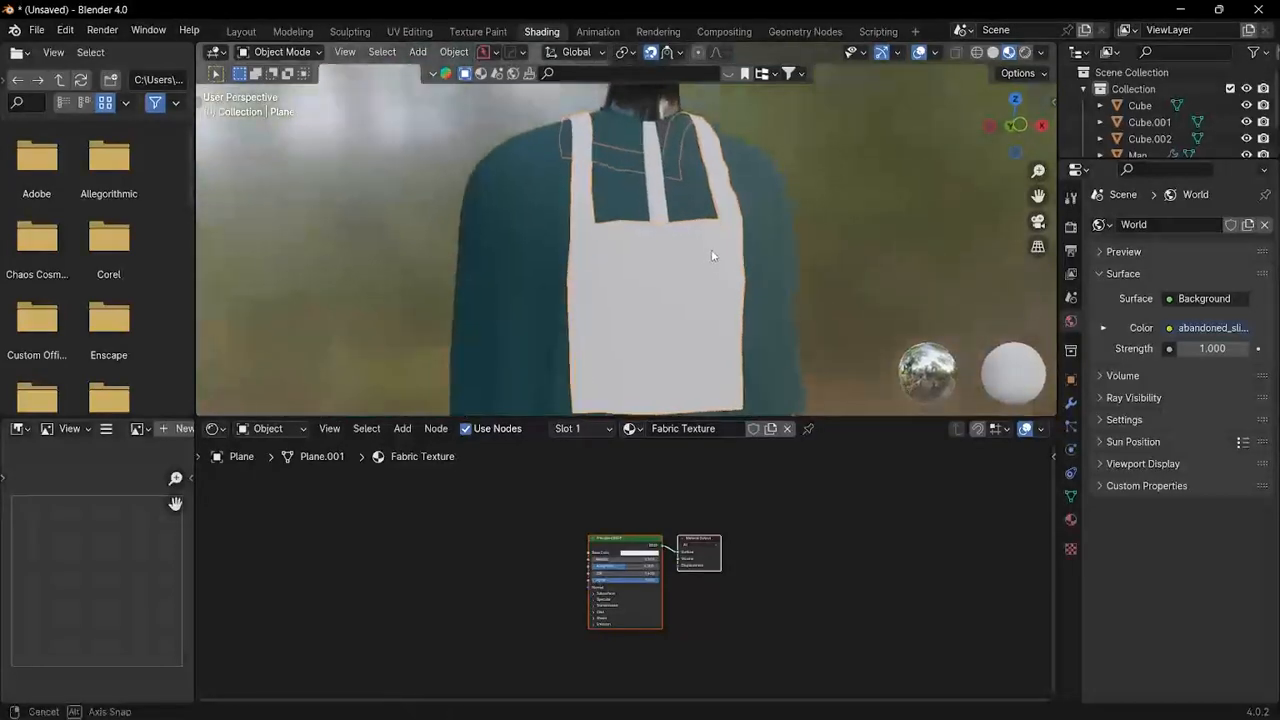
key("ctrl+Tab")
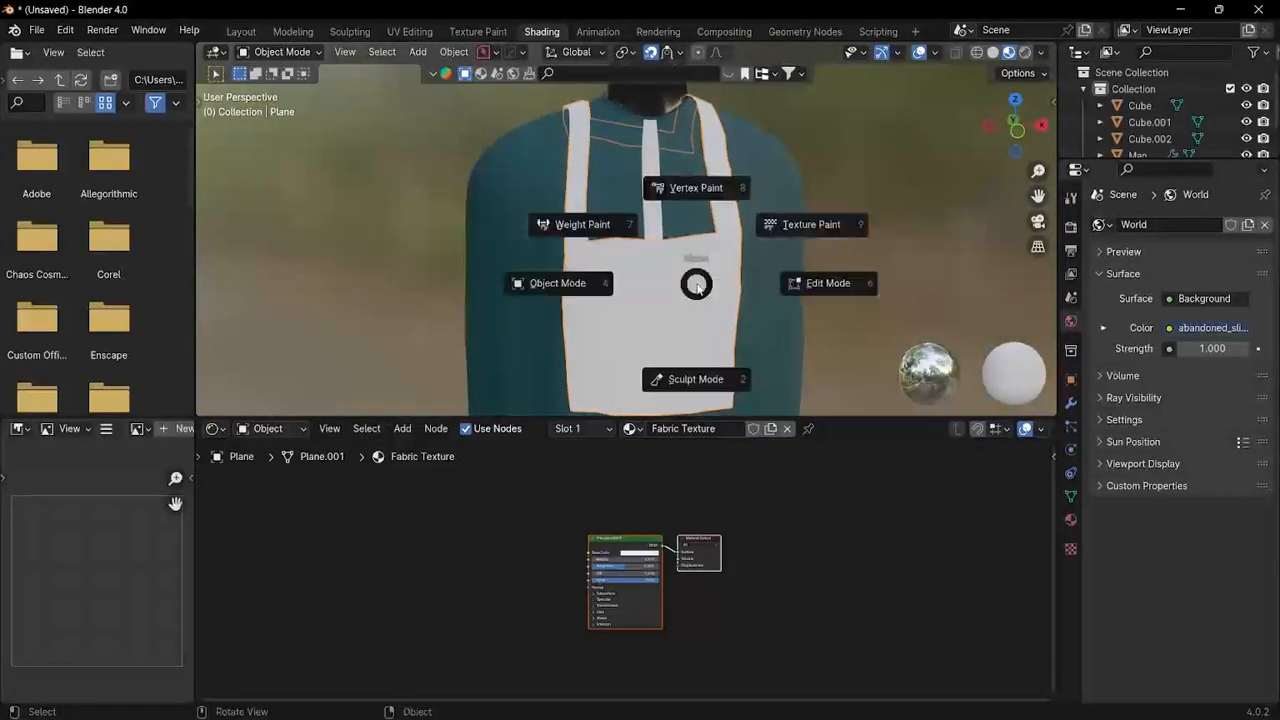
left_click(829, 283)
scroll(720, 290, "up", 4)
middle_click_drag(767, 327, 758, 207)
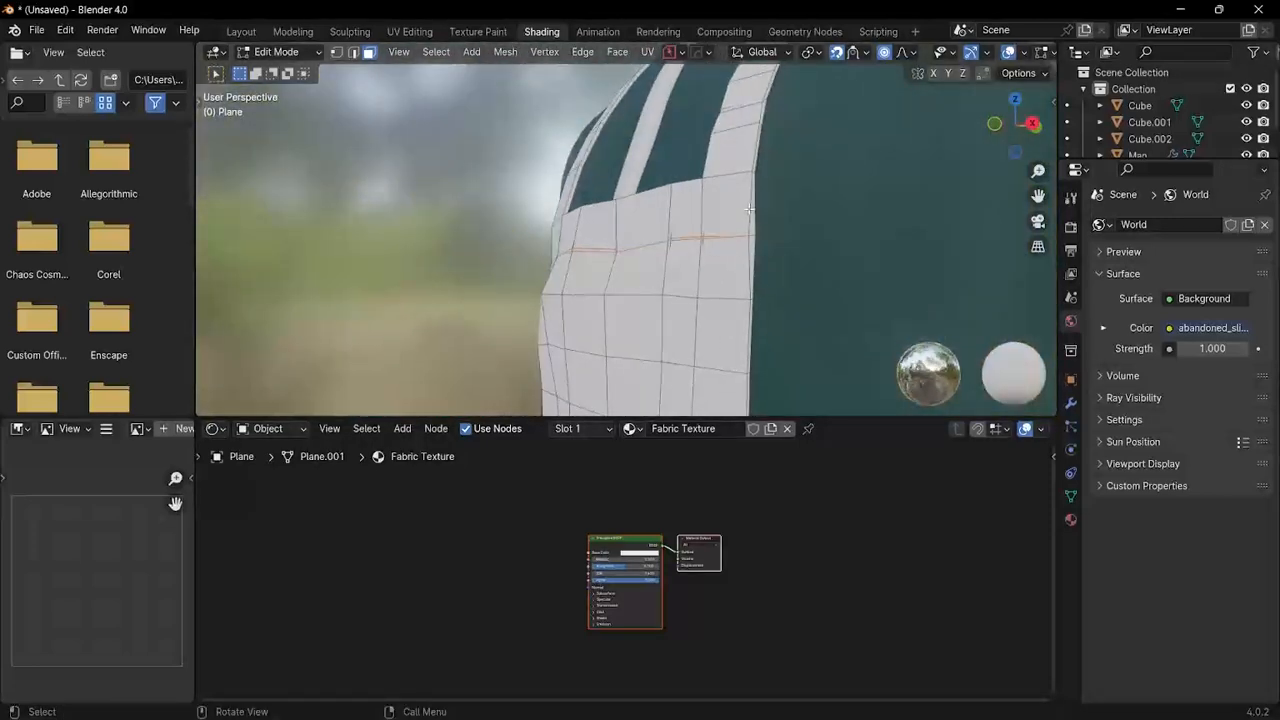
key("2")
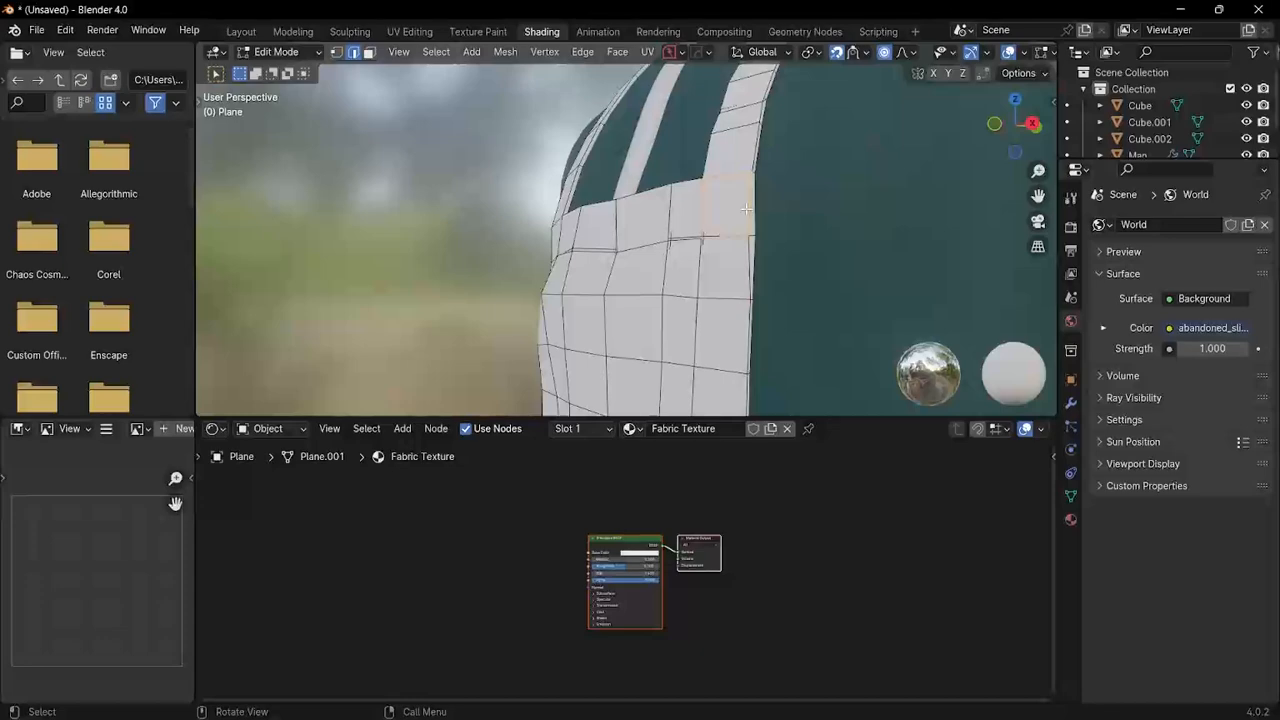
key("KP_Divide")
Step: Select the edge loop along one outer side of the panel and mark it as a seam
scroll(696, 208, "up", 6)
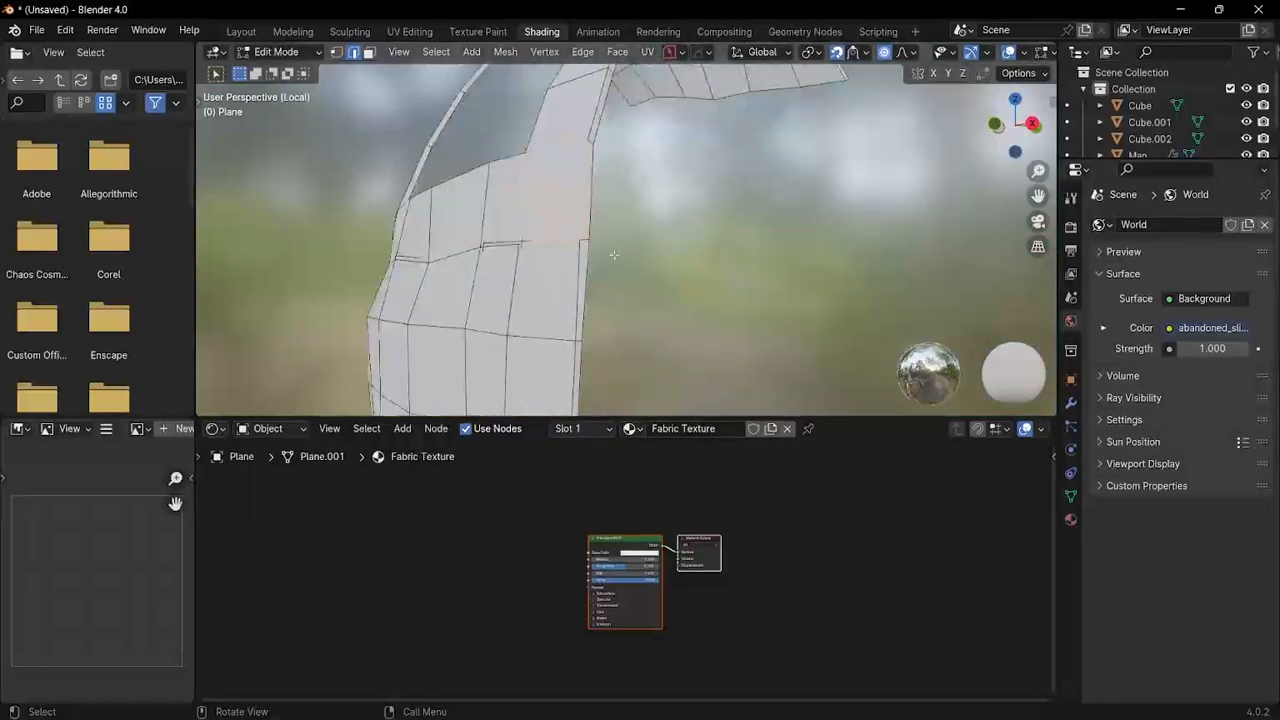
middle_click_drag(586, 266, 545, 270)
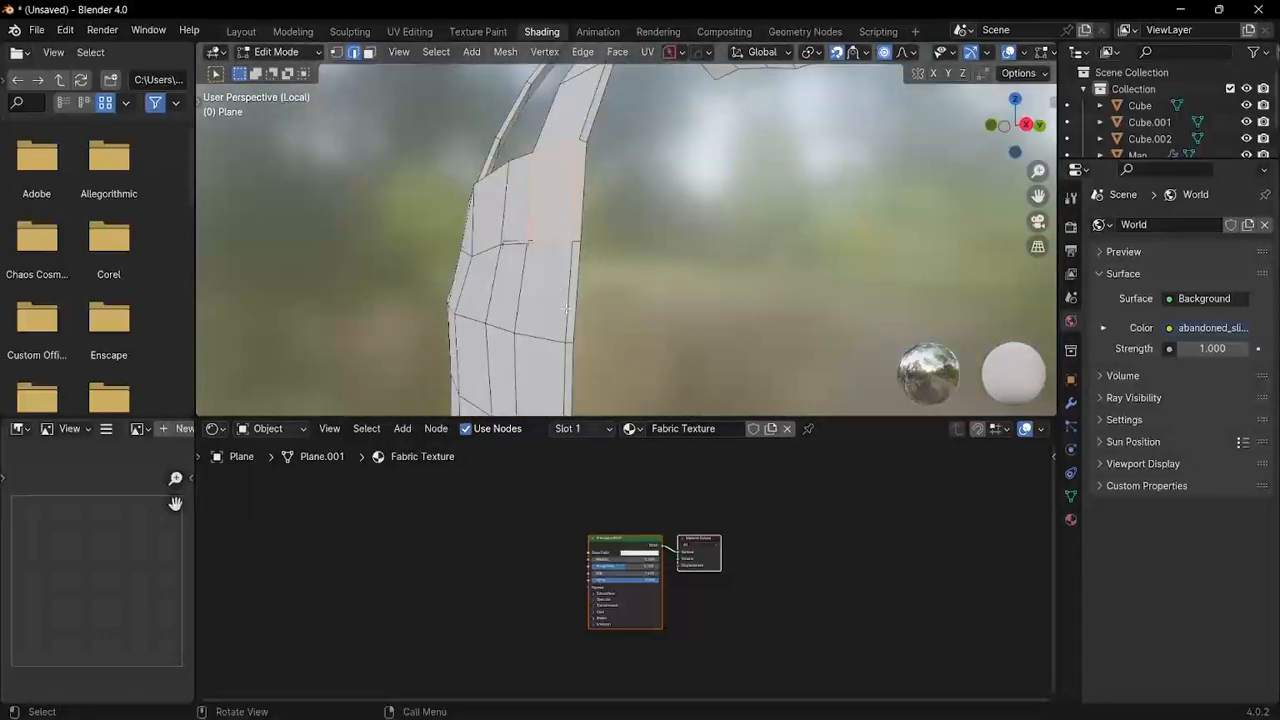
double_click(566, 310)
middle_click_drag(566, 310, 670, 220)
right_click(691, 228)
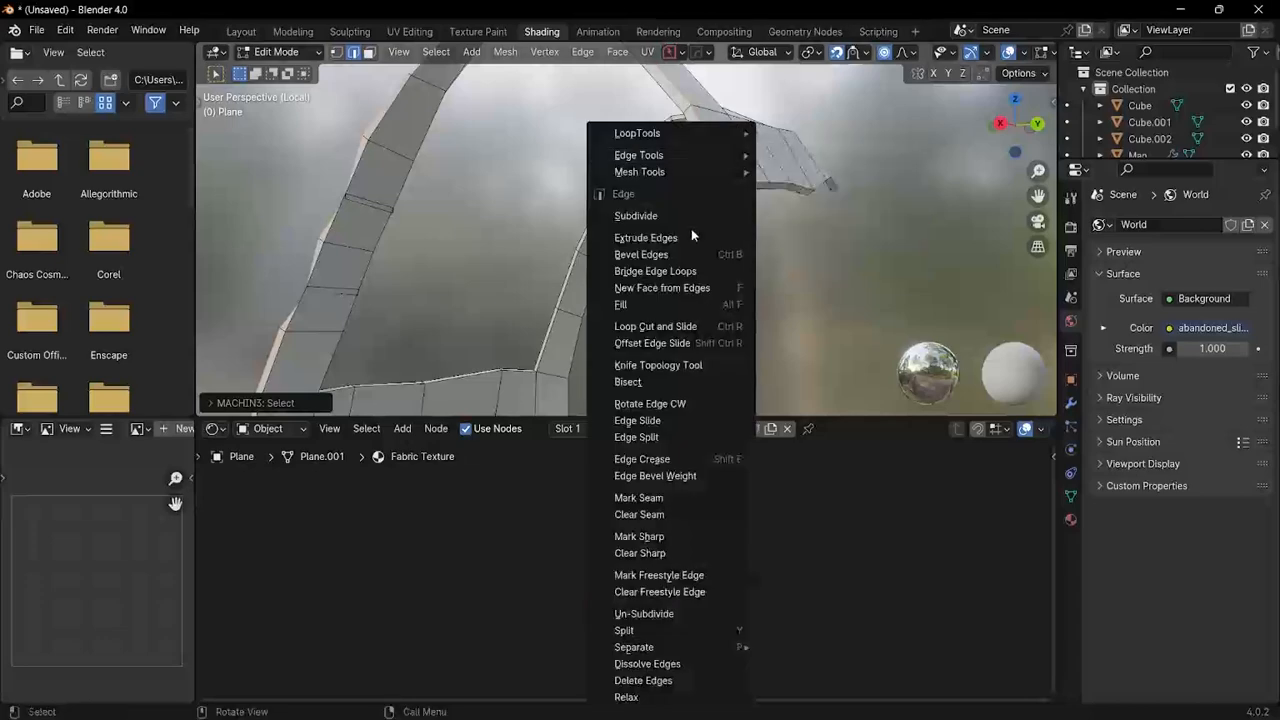
left_click(694, 497)
Step: Select the edge loop along the panel's opposite outer side and mark it as a seam
middle_click_drag(694, 497, 640, 283)
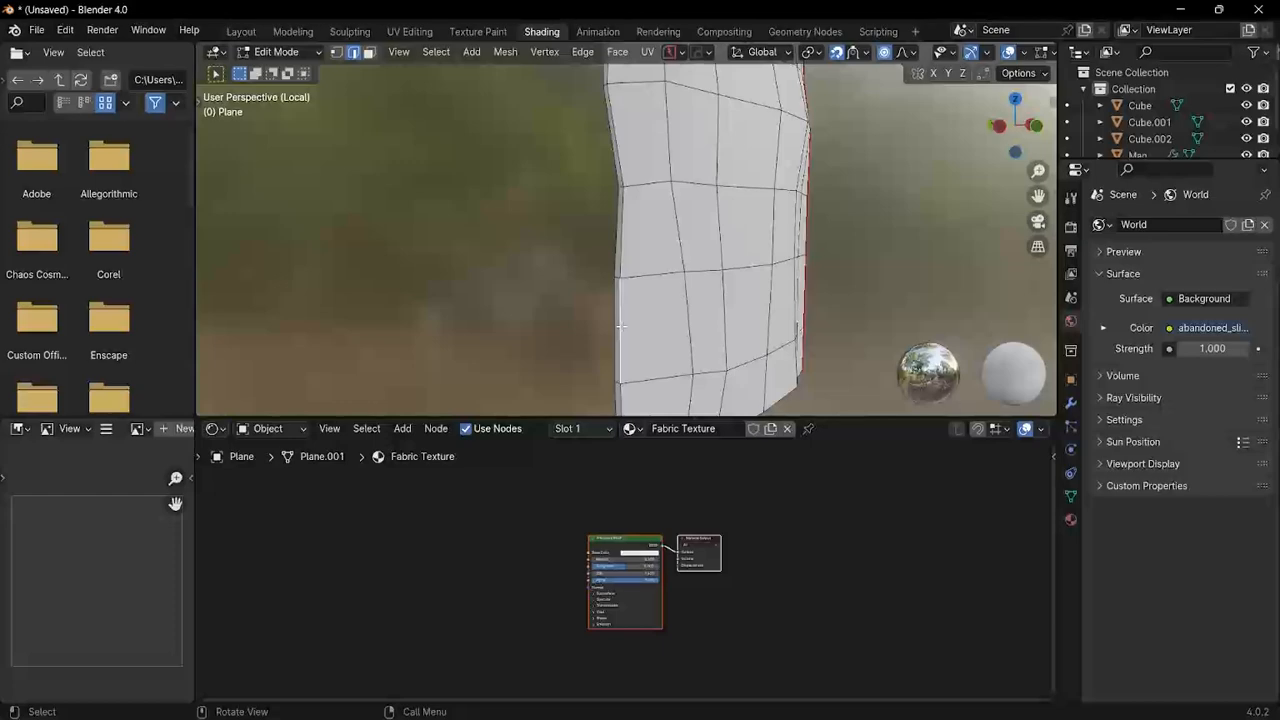
left_click(621, 326, "alt")
middle_click_drag(621, 326, 659, 234)
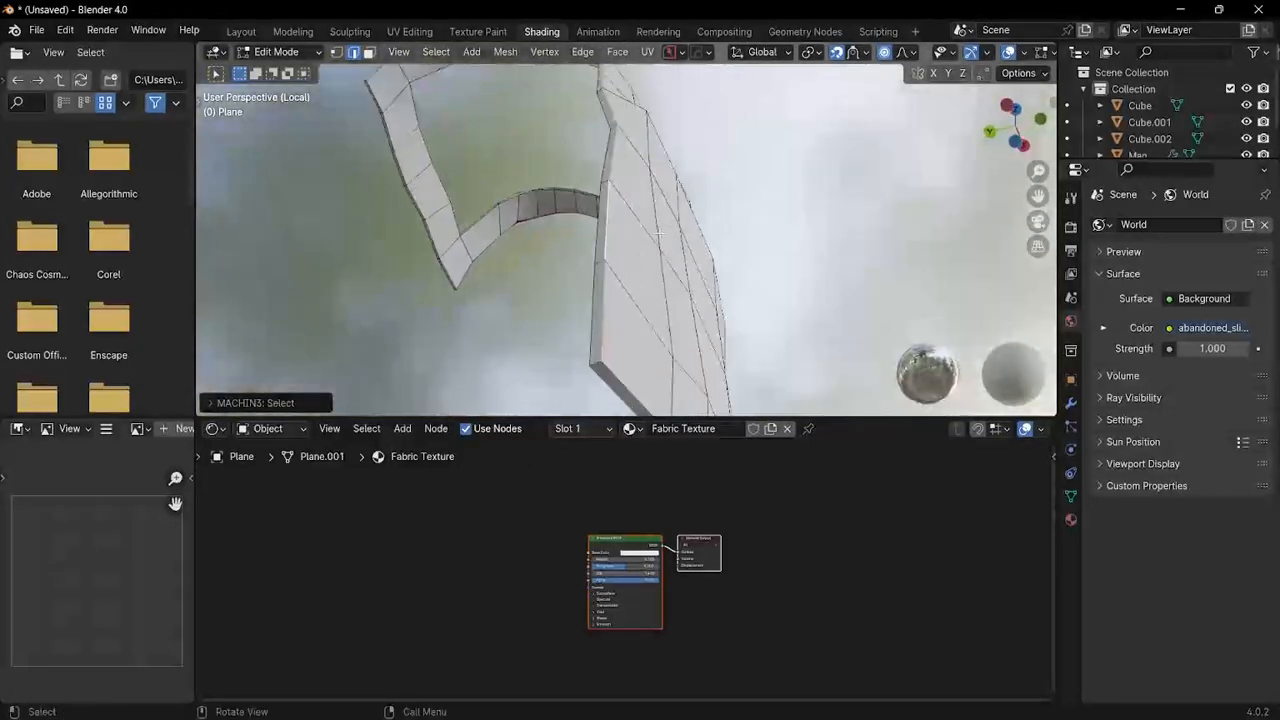
right_click(604, 291)
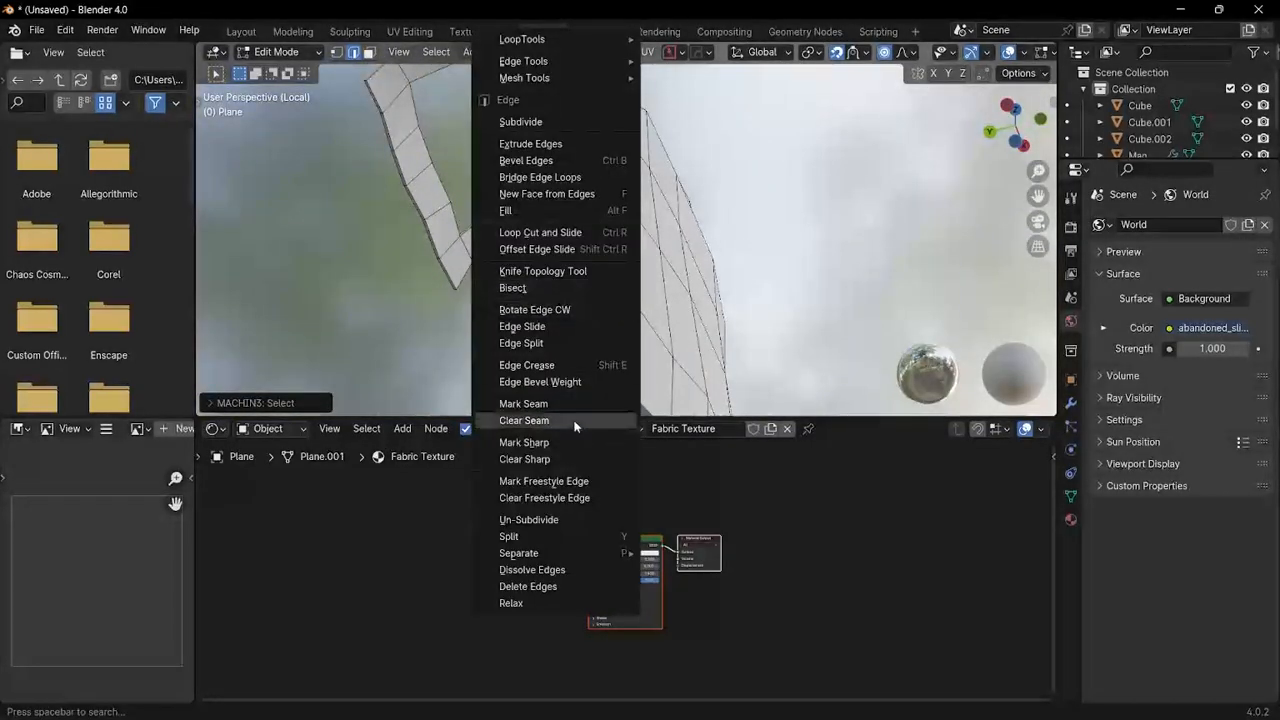
left_click(578, 418)
Step: Select the outer edge loop along the bottom of the front panel and mark it as a seam
middle_click_drag(578, 418, 727, 247)
double_click(604, 310)
right_click(727, 247)
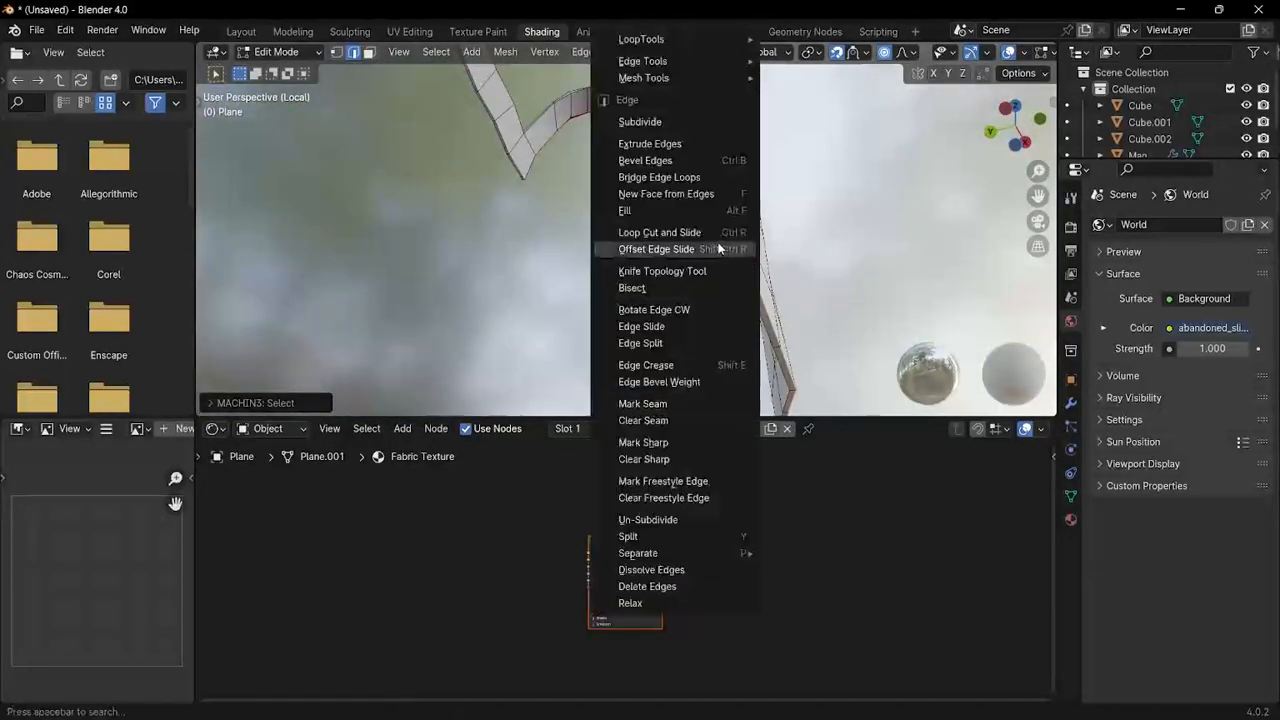
left_click(668, 405)
Step: Select the lower edge loop of the back strip joining the two straps and mark it as a seam
middle_click_drag(846, 316, 560, 405)
middle_click_drag(805, 100, 679, 400, "shift")
middle_click_drag(690, 120, 668, 204)
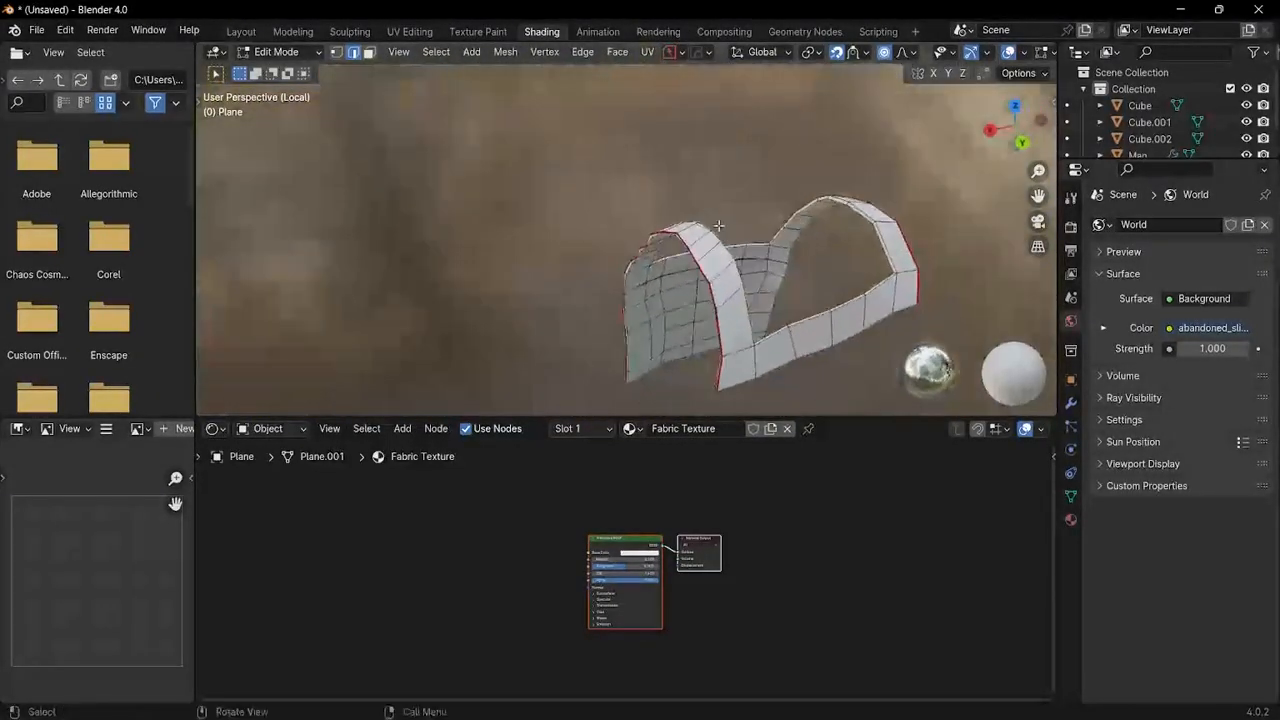
scroll(806, 329, "up", 3)
middle_click_drag(806, 329, 540, 200, "shift")
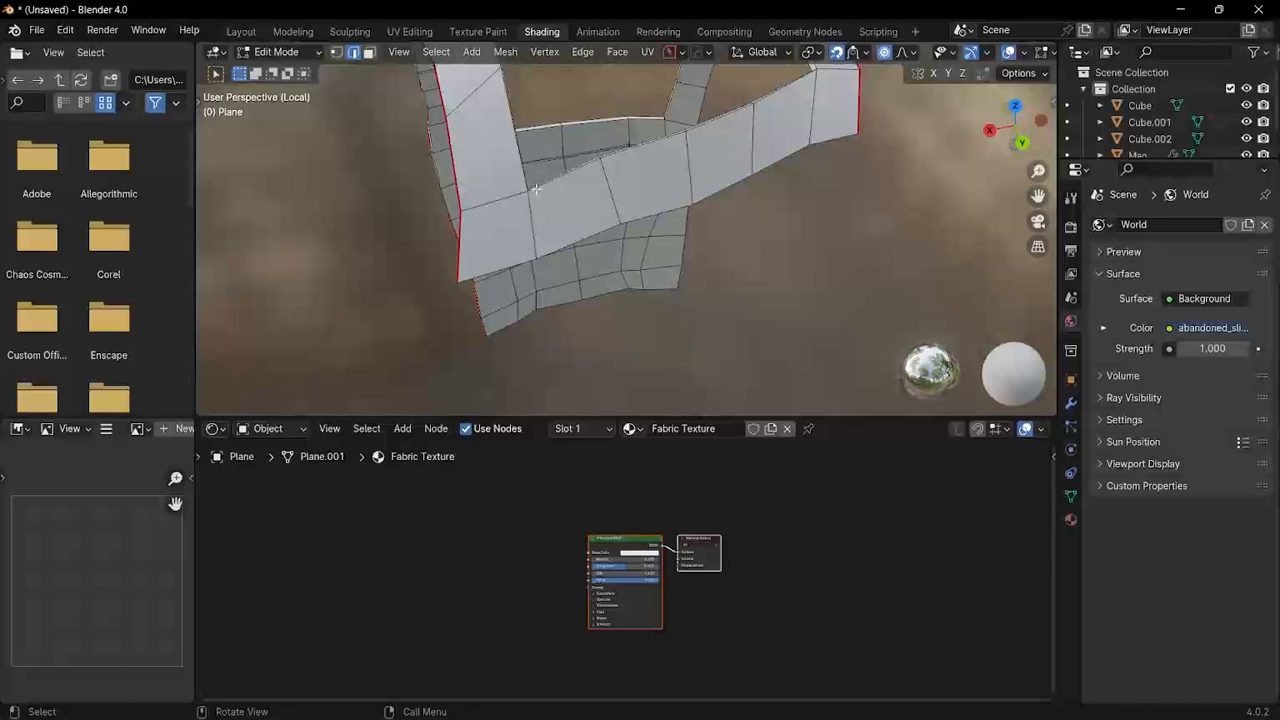
left_click(496, 270)
key("ctrl+e")
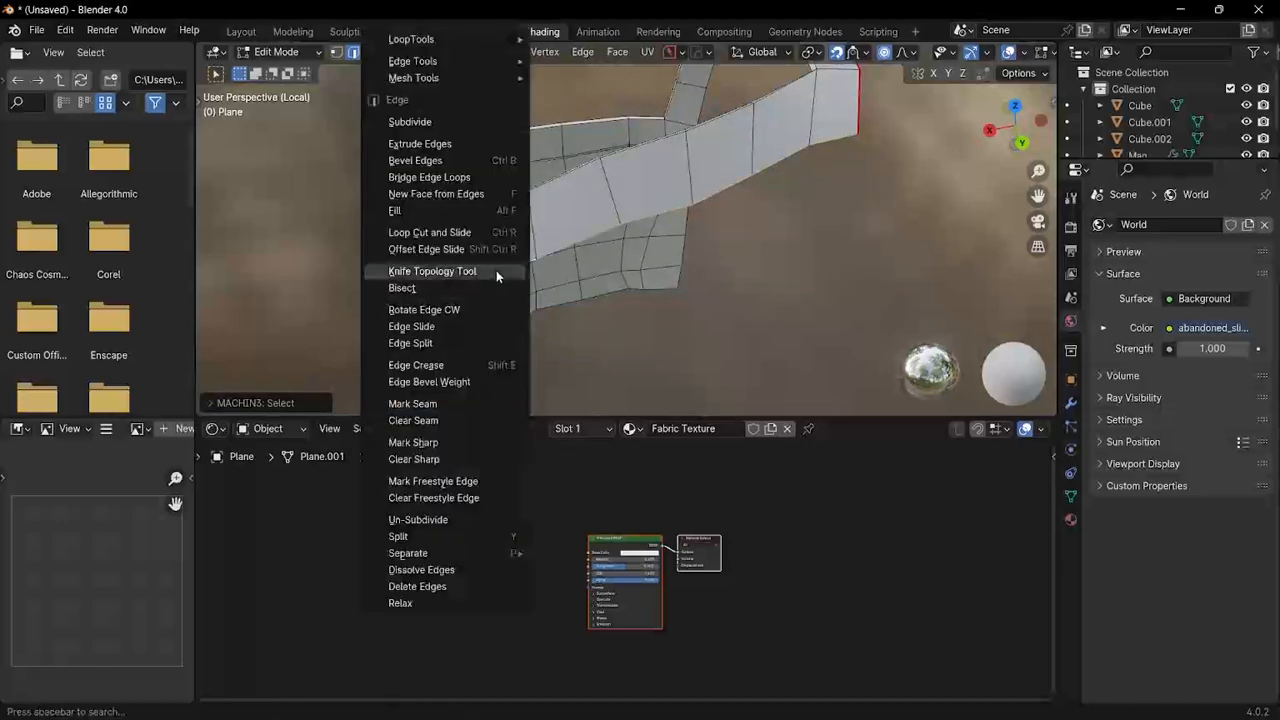
left_click(468, 437)
Step: Select the top neckline edges of the front panel between the two straps and mark them as a seam
middle_click_drag(468, 437, 811, 209)
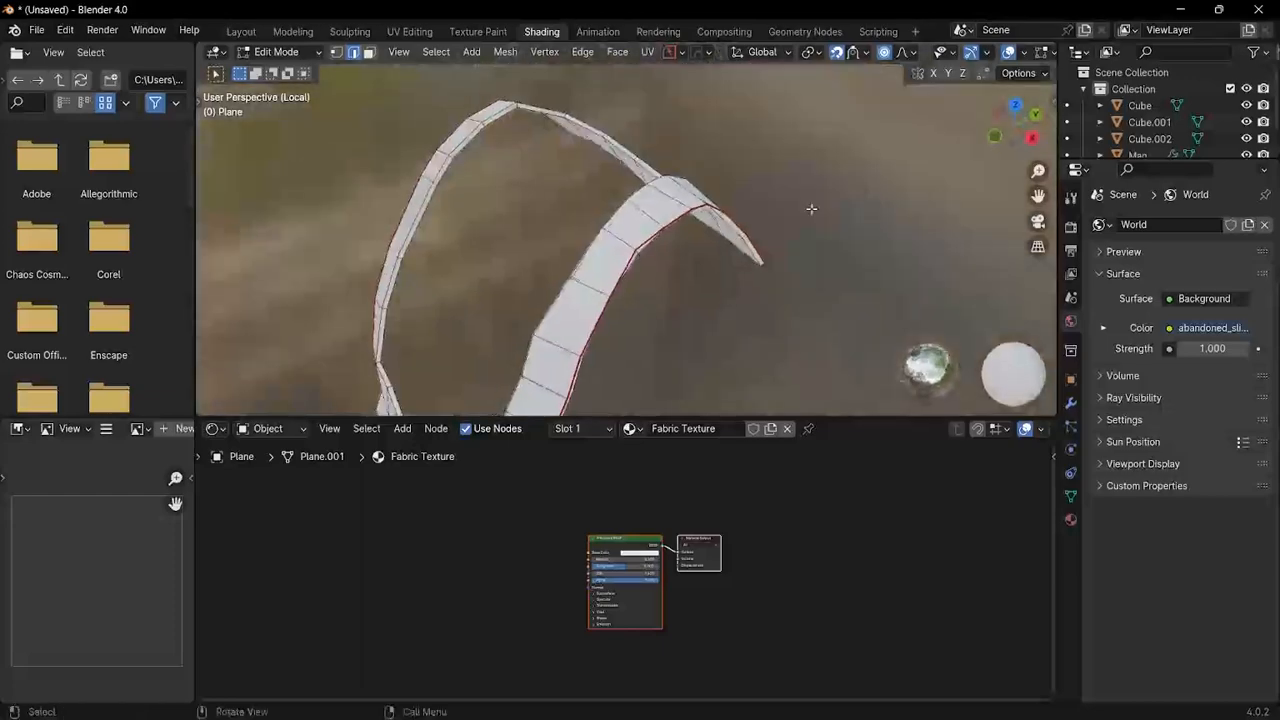
middle_click_drag(604, 298, 634, 45)
middle_click_drag(560, 217, 547, 234)
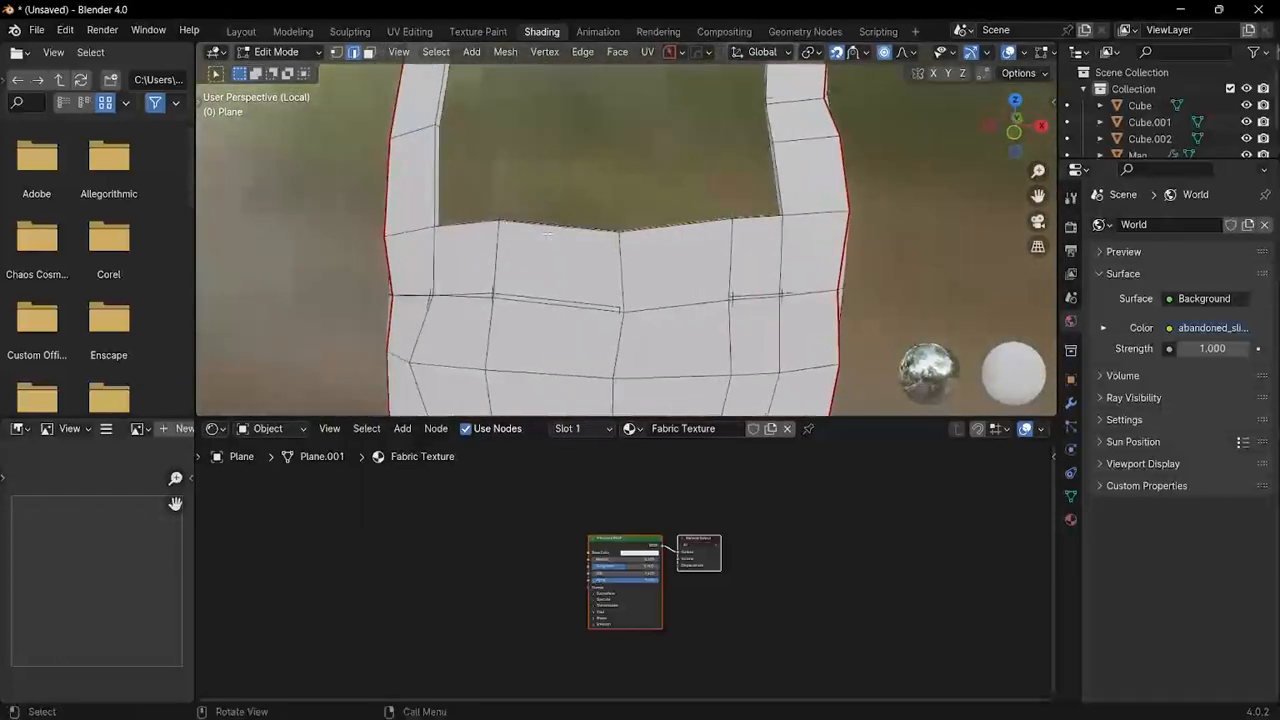
left_click(456, 226)
middle_click_drag(640, 231, 651, 233)
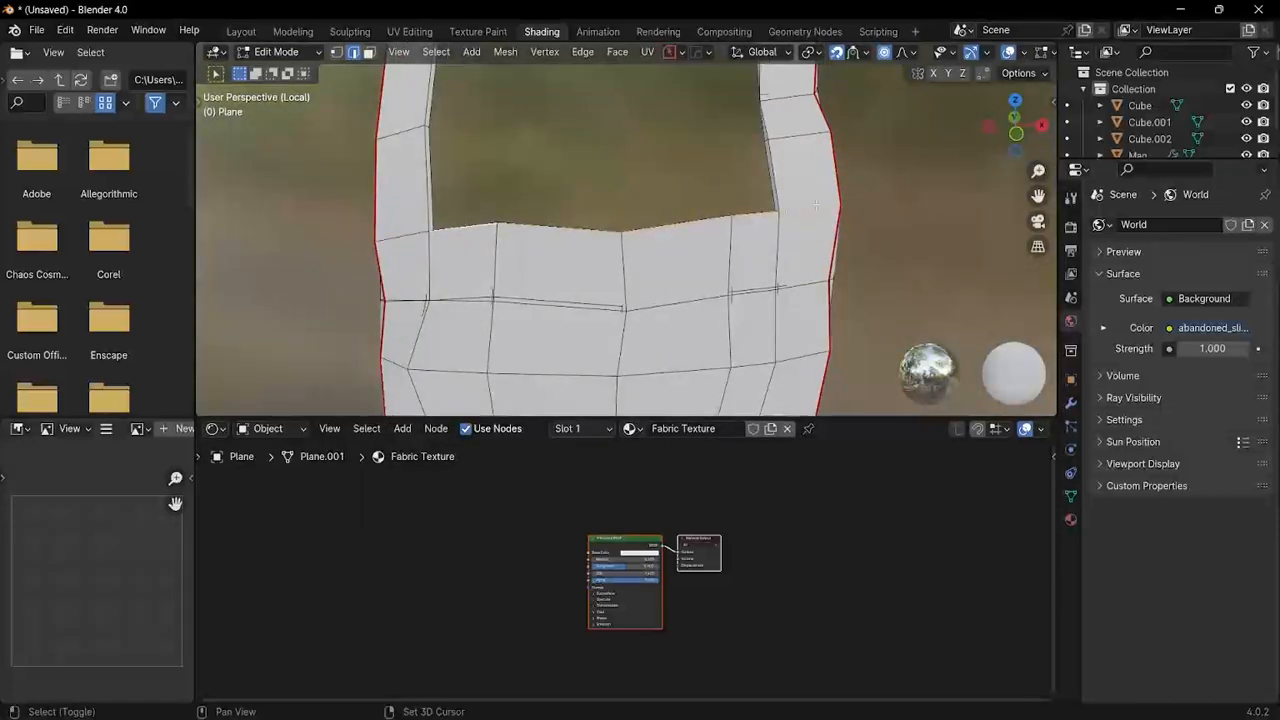
key("ctrl+e")
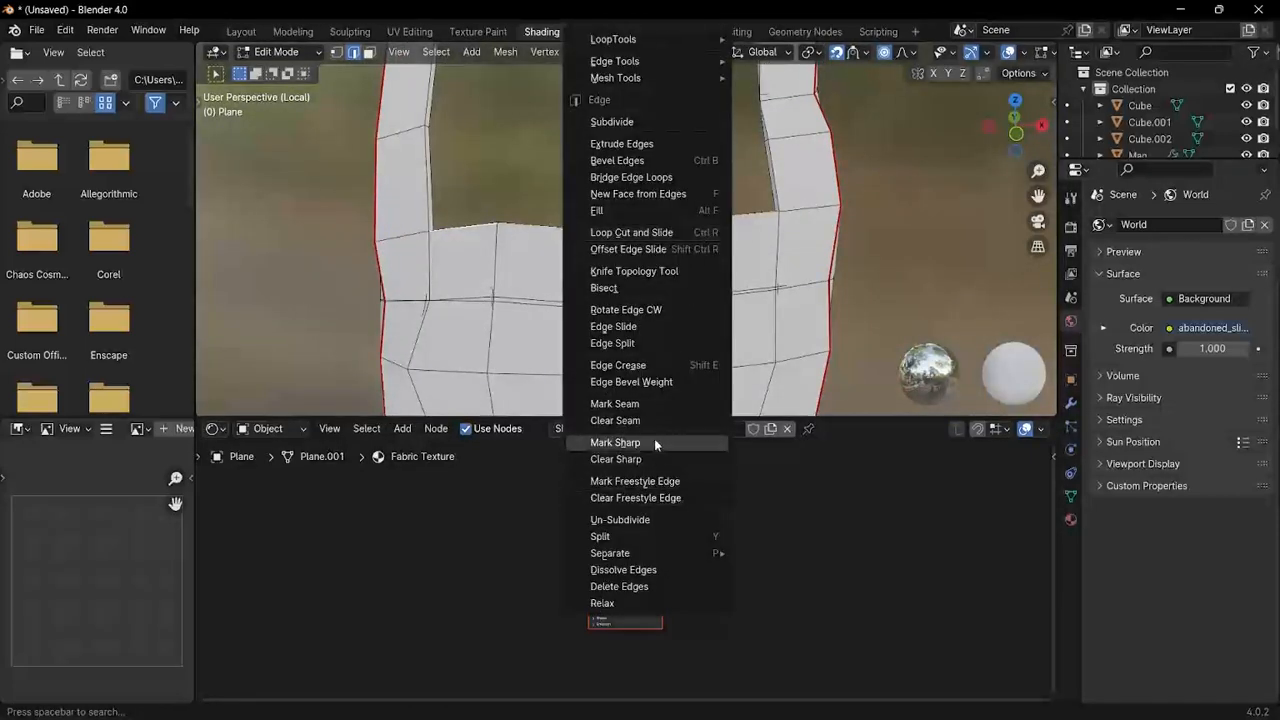
left_click(632, 408)
Step: Select the inner edge loop of one shoulder strap, from the neckline to the back strip, and mark it as a seam
mouse_move(632, 408)
middle_mouse_down()
mouse_move(648, 262)
mouse_move(714, 195)
middle_mouse_up()
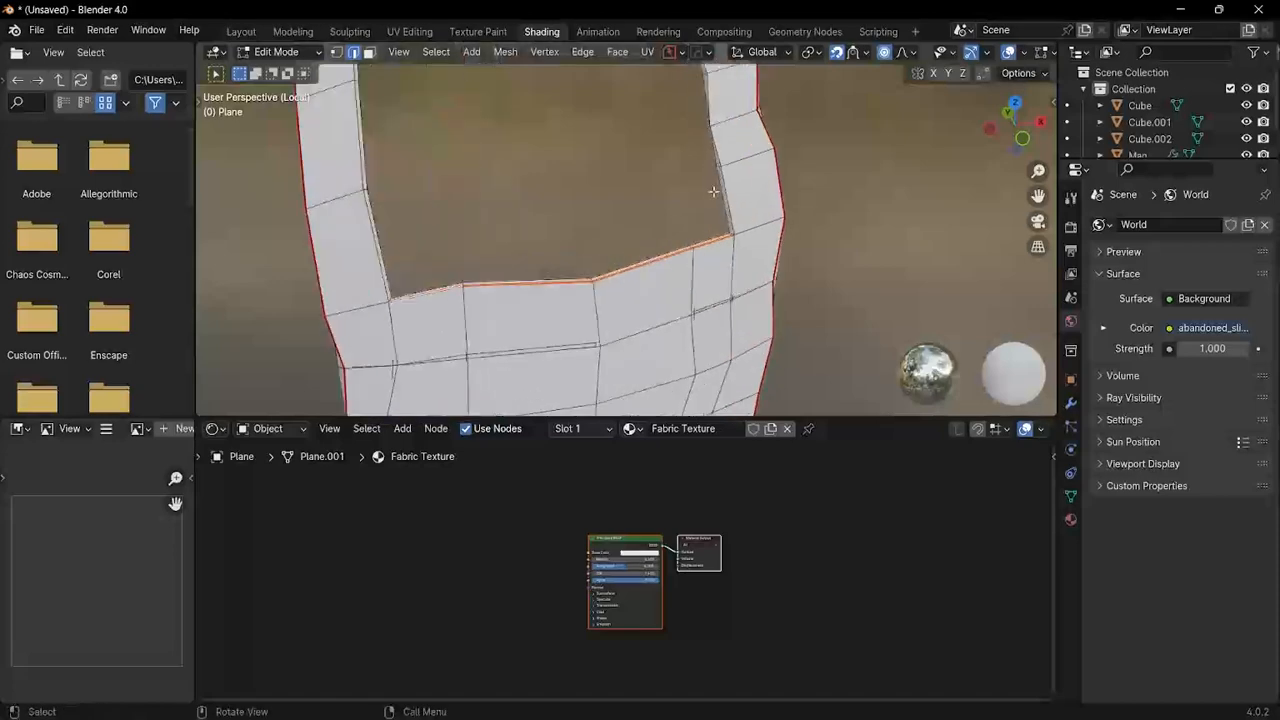
left_click(730, 203, "alt")
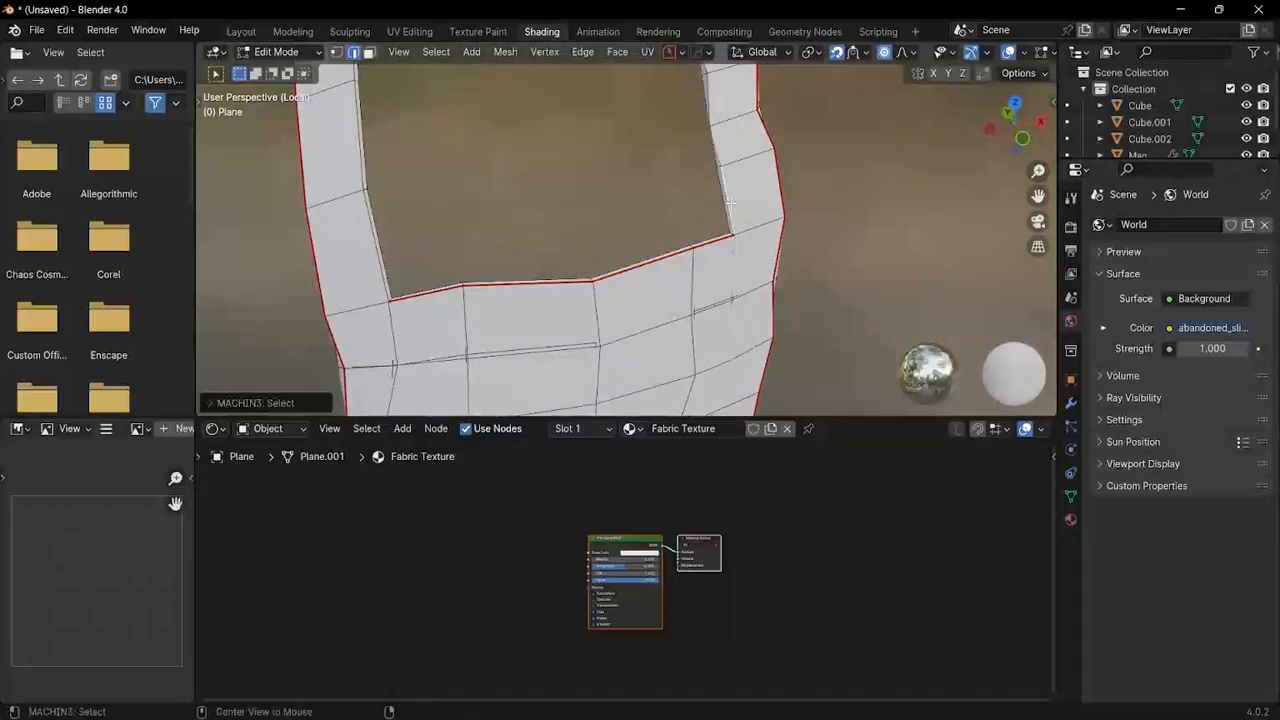
scroll(730, 203, "down", 6)
middle_click_drag(724, 186, 720, 293, "shift")
scroll(719, 292, "up", 5)
key("ctrl+e")
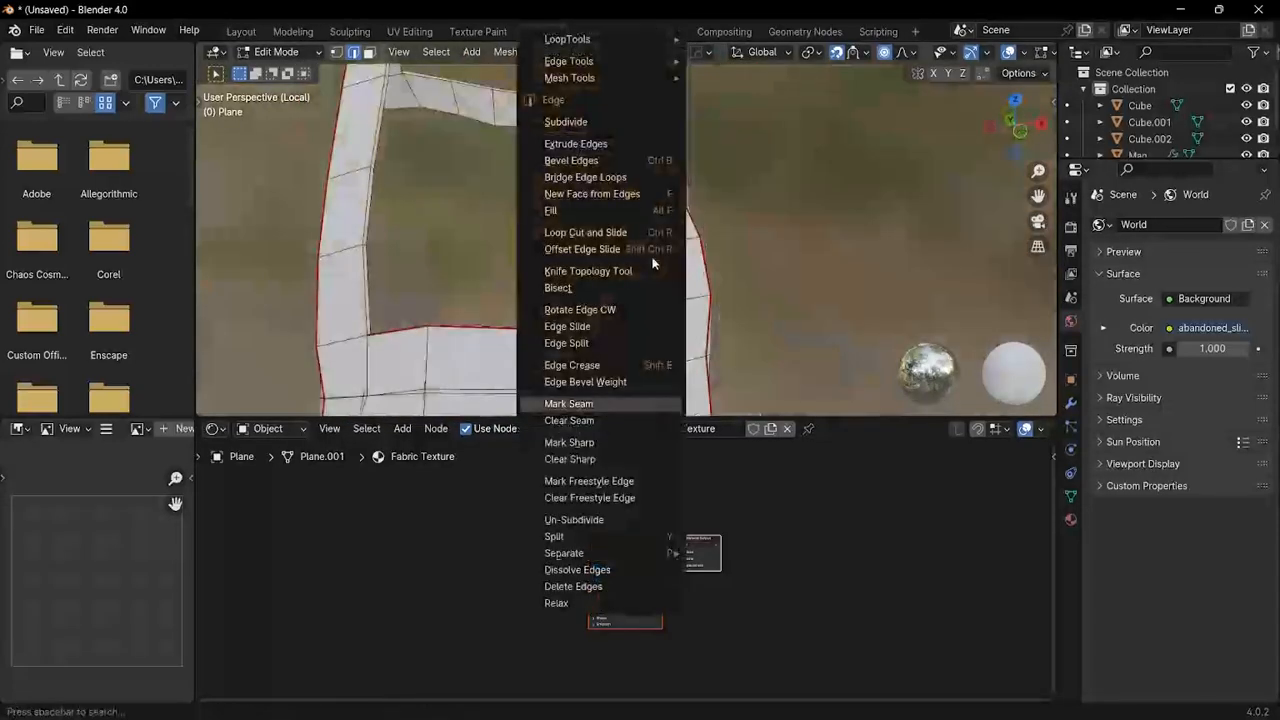
left_click(625, 398)
Step: Select the inner edge loop of the other shoulder strap and mark it as a seam
middle_click_drag(598, 304, 518, 356)
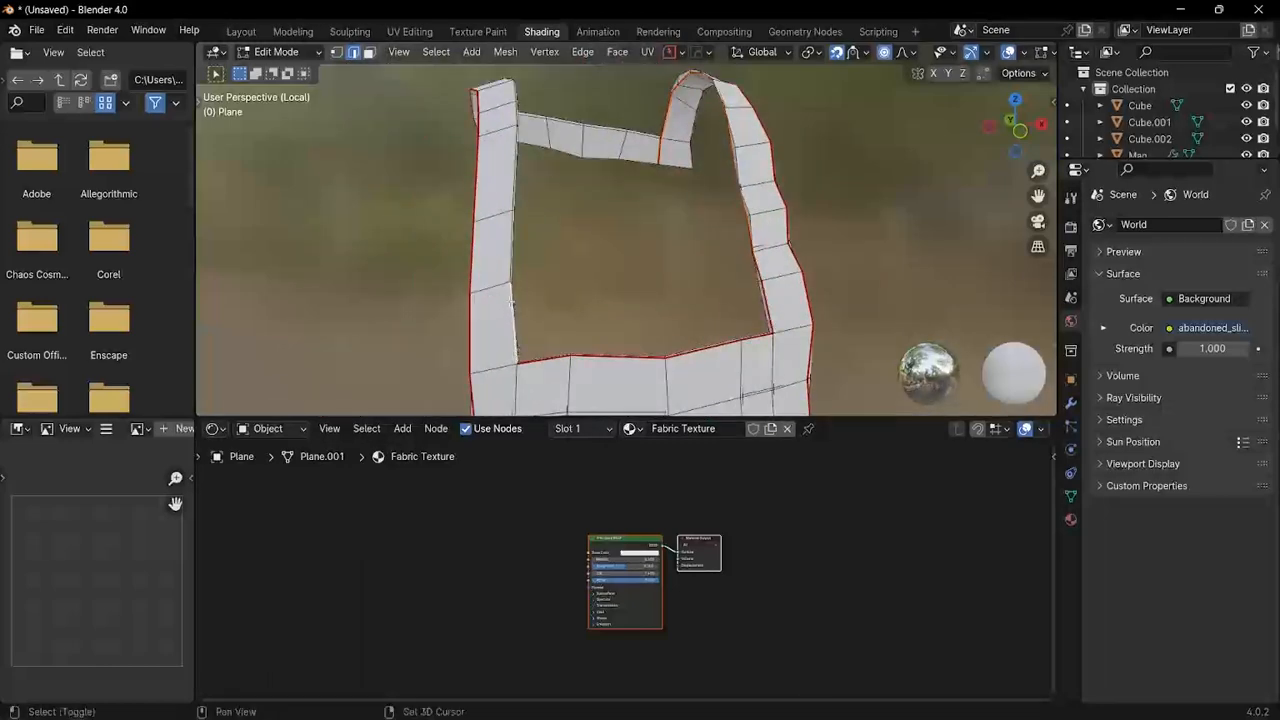
middle_click_drag(511, 300, 496, 324, "shift")
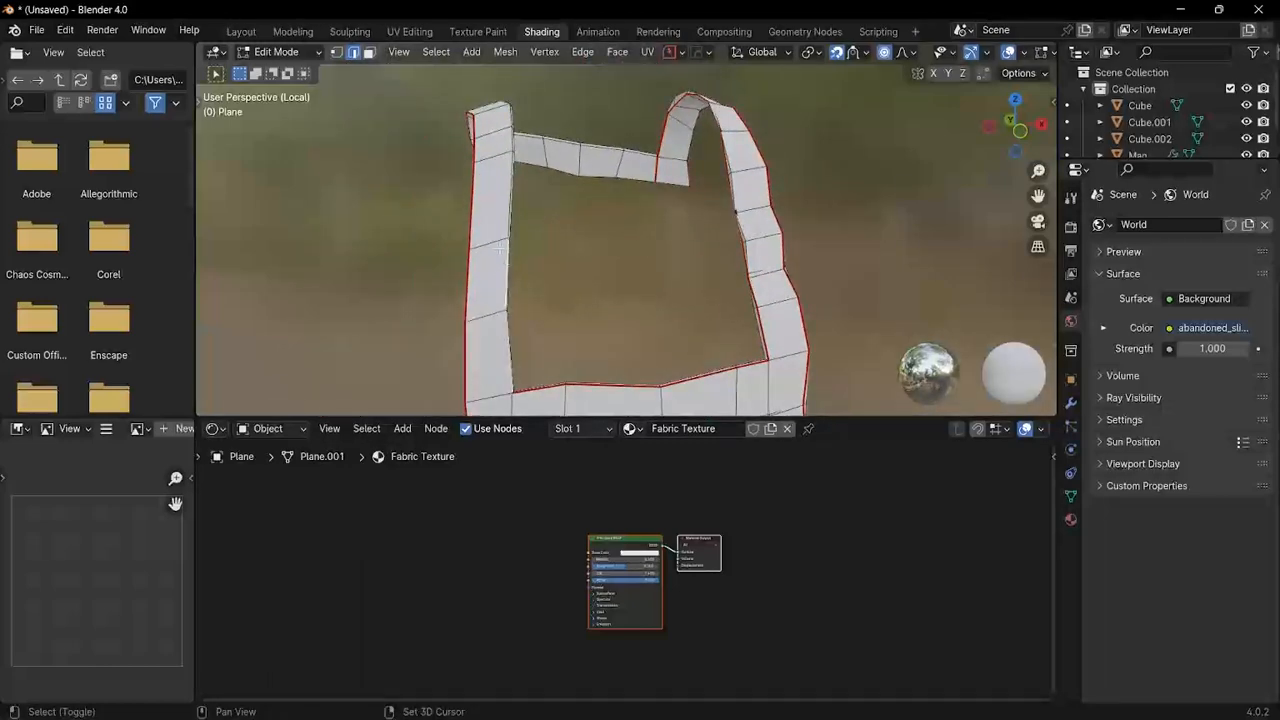
middle_click_drag(500, 248, 506, 290)
scroll(504, 230, "up", 2)
left_click(501, 190, "shift")
scroll(504, 185, "down", 4)
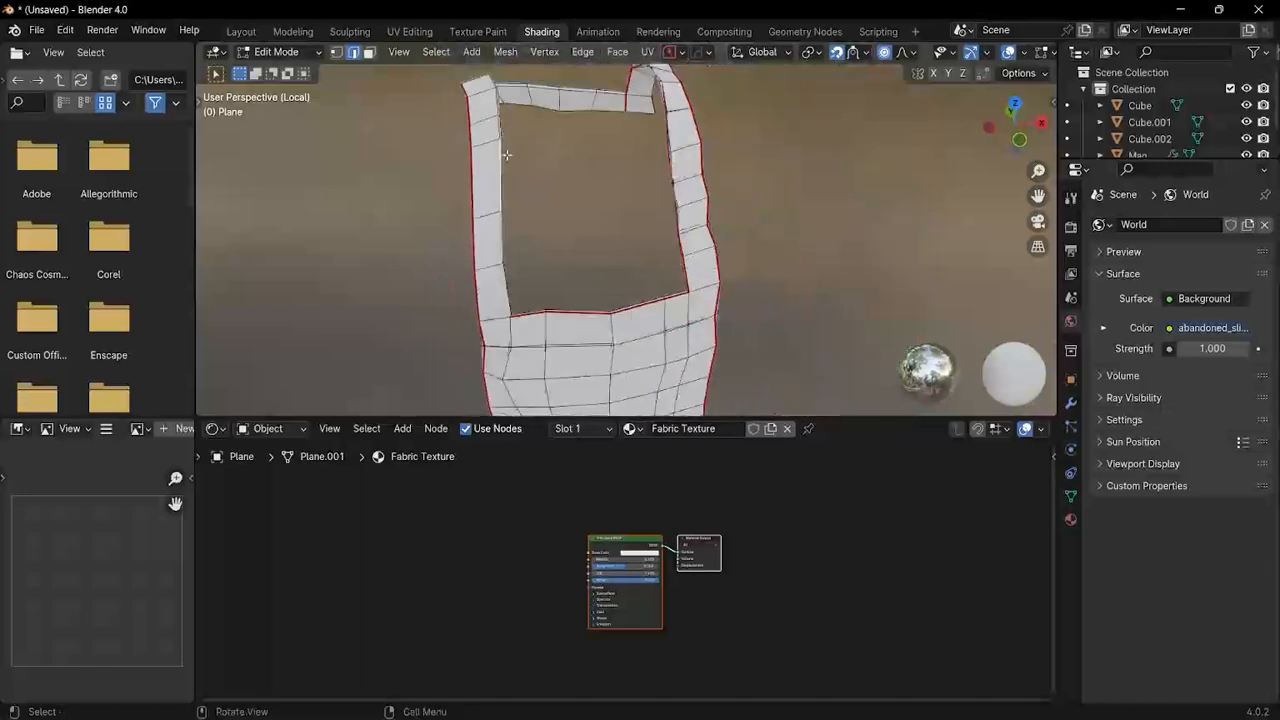
middle_click_drag(506, 155, 496, 243)
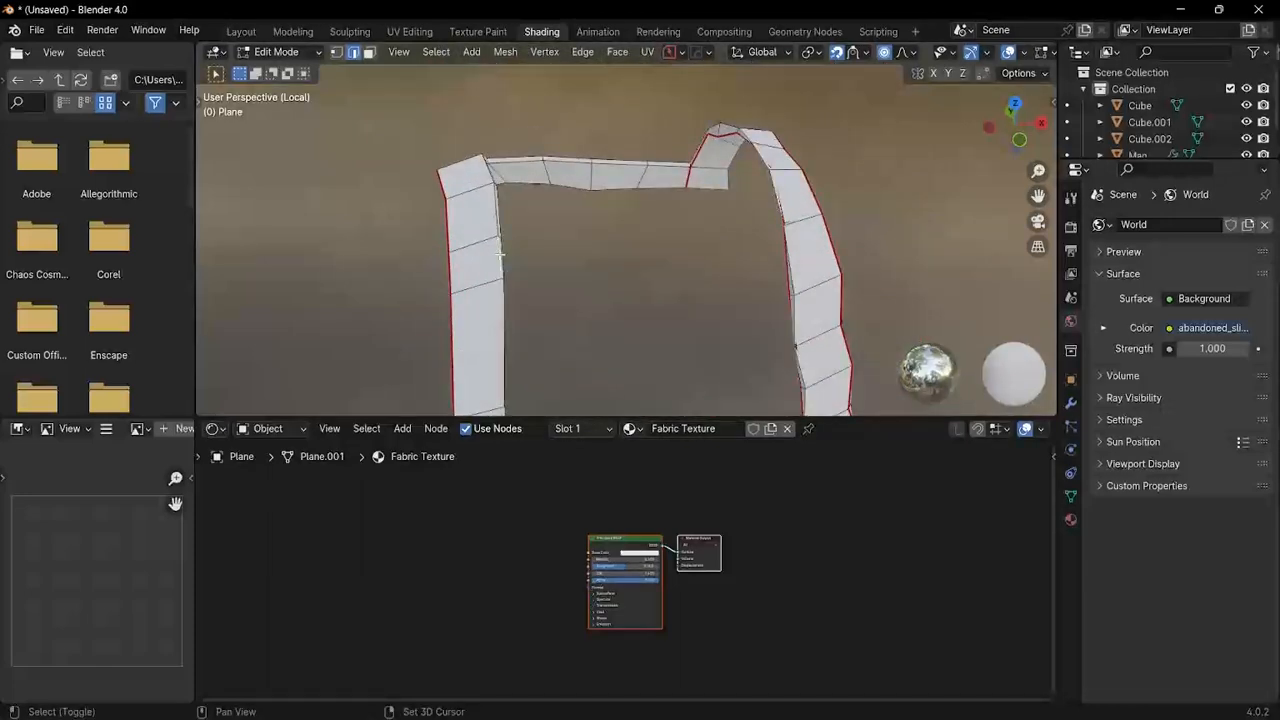
middle_click_drag(493, 228, 423, 230)
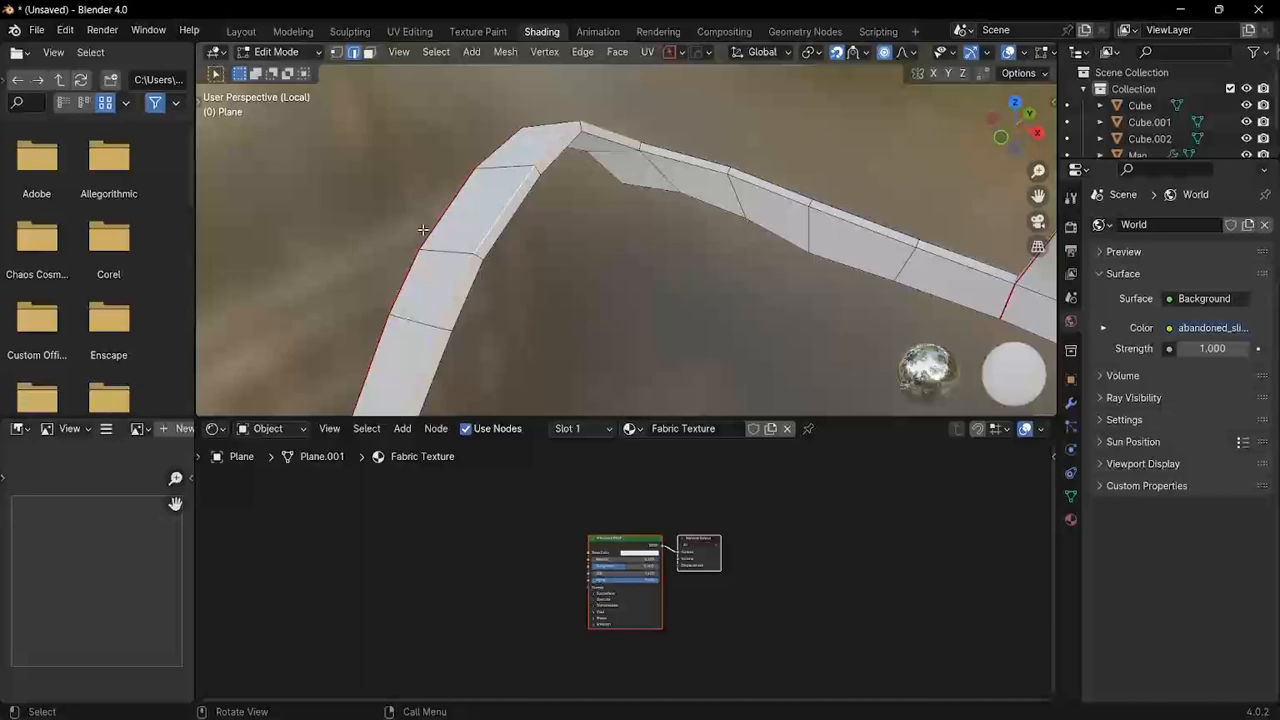
right_click(475, 245)
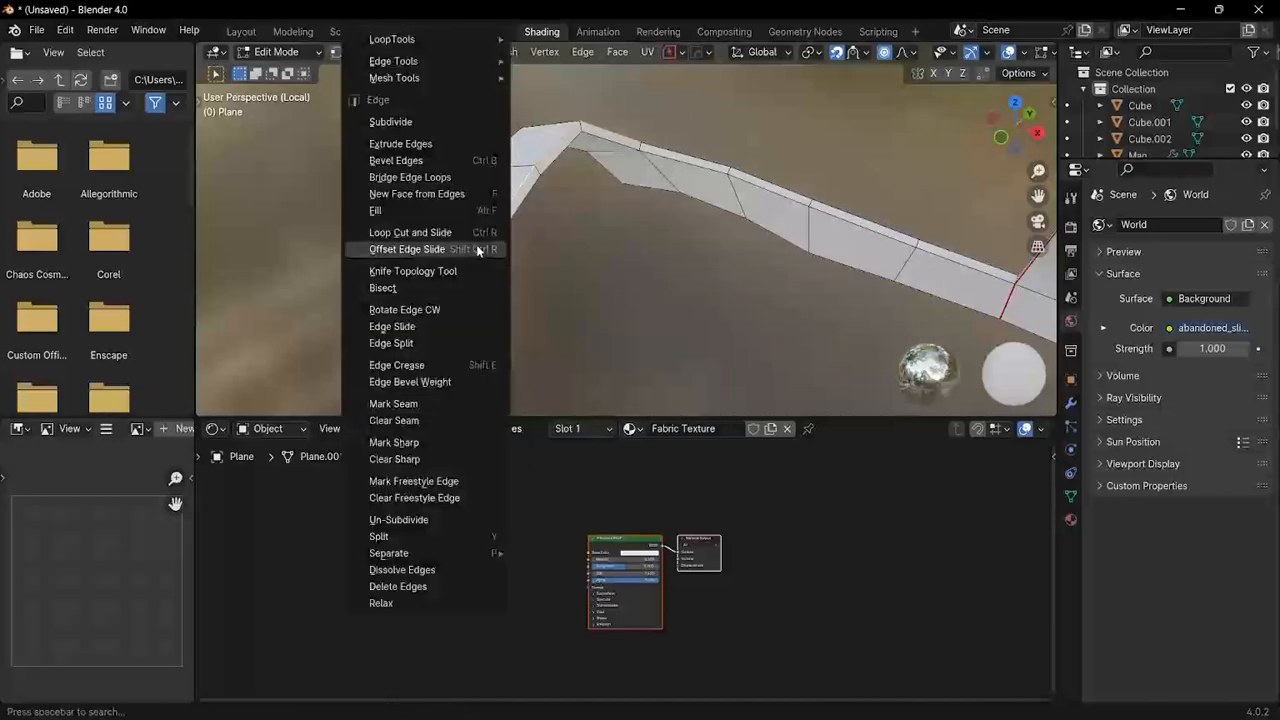
left_click(442, 405)
Step: Select the upper inner edges of the back strip between the straps and mark them as a seam
middle_click_drag(464, 370, 336, 322)
scroll(547, 239, "up", 6)
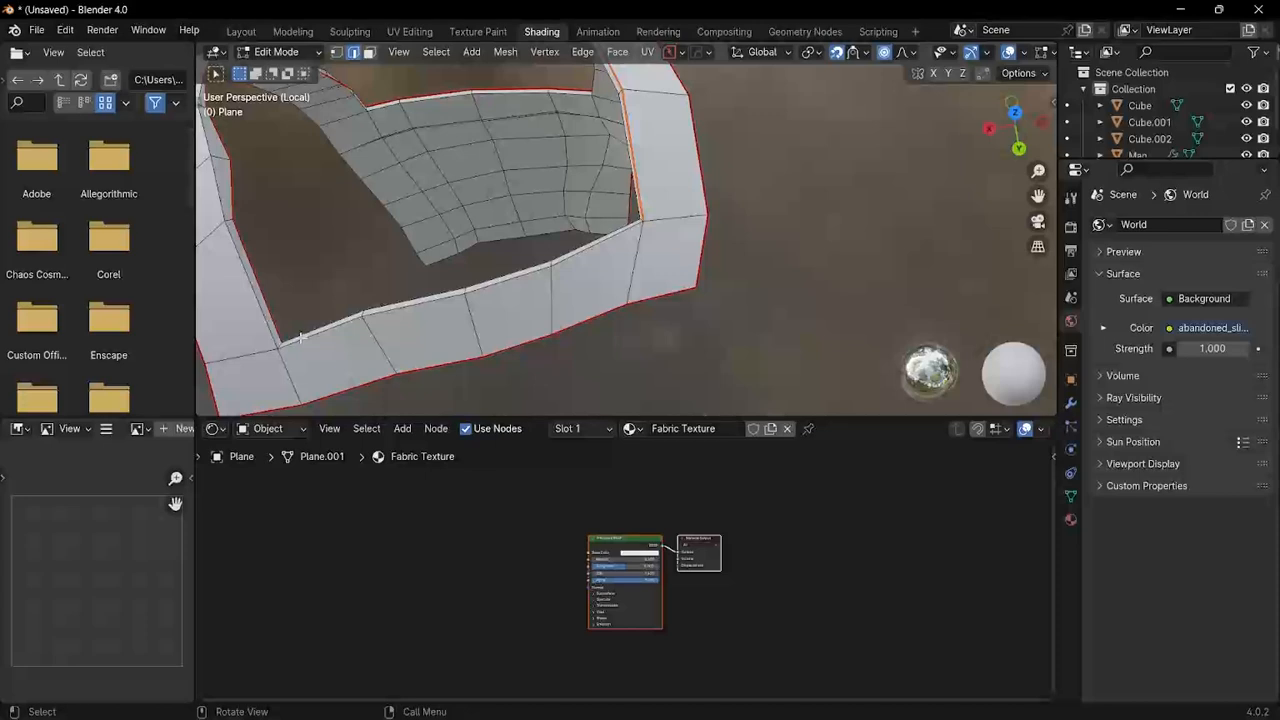
left_click(436, 300)
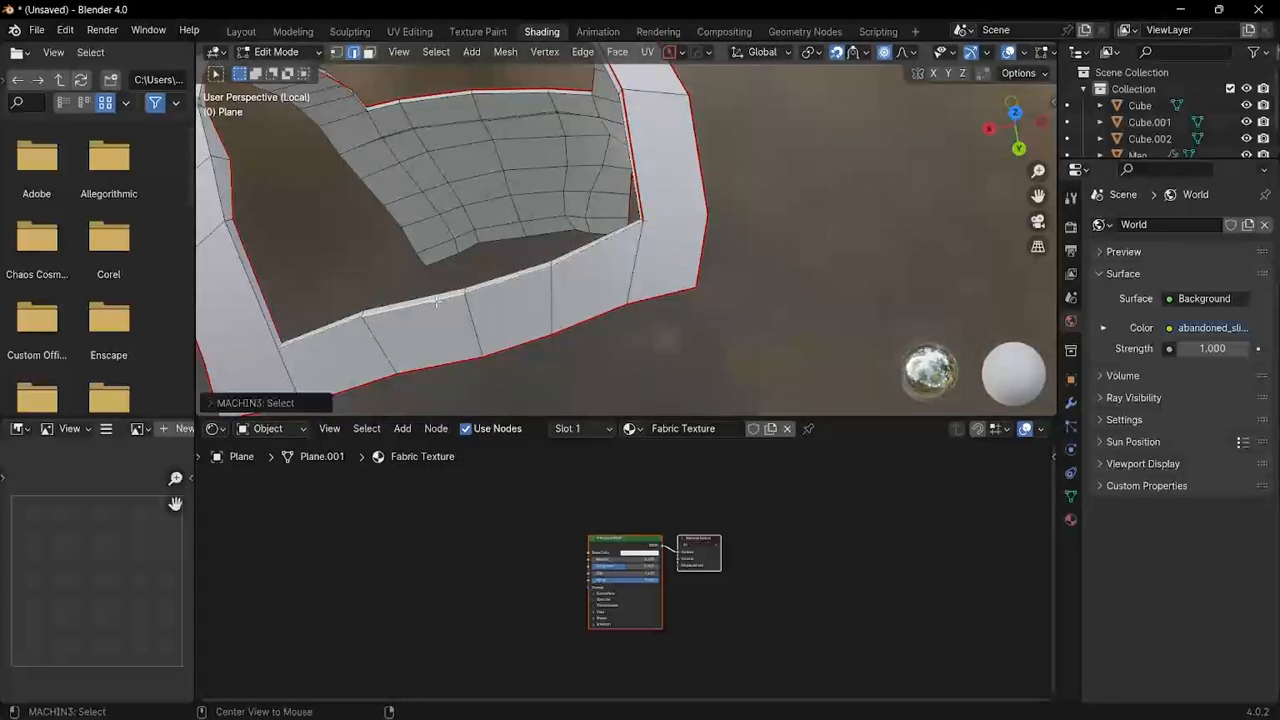
left_click(659, 225, "shift")
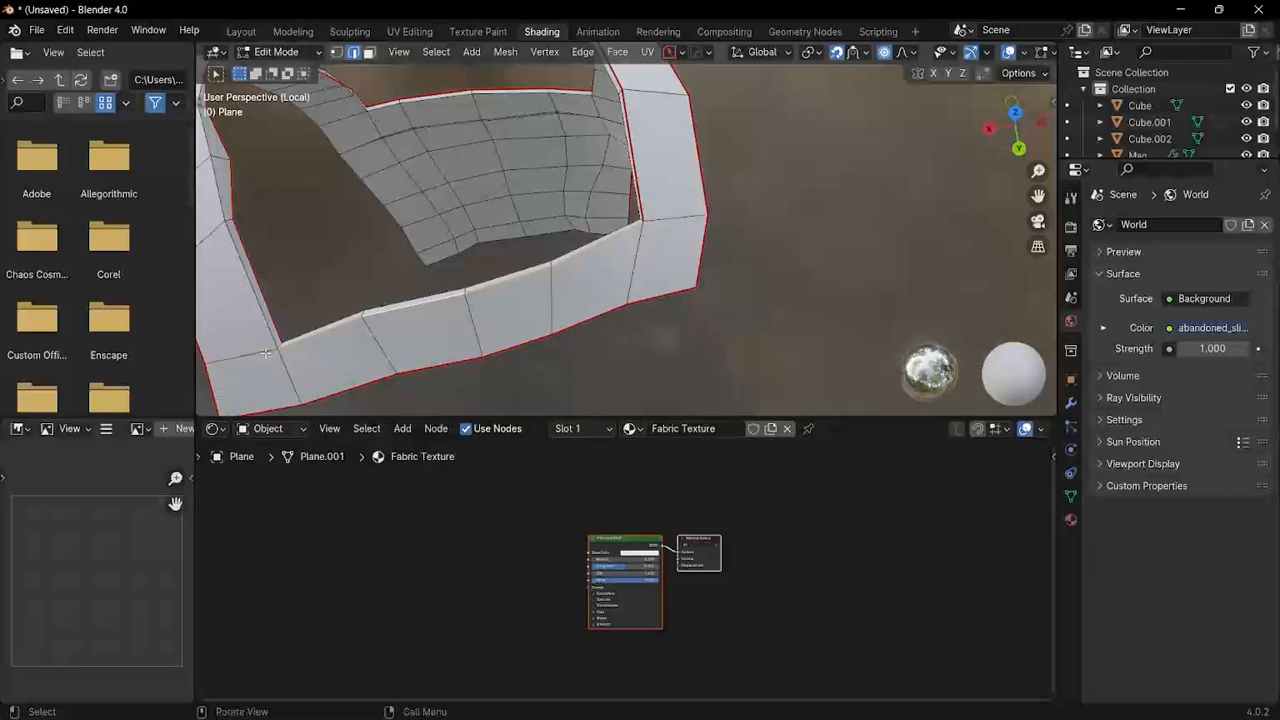
right_click(294, 341)
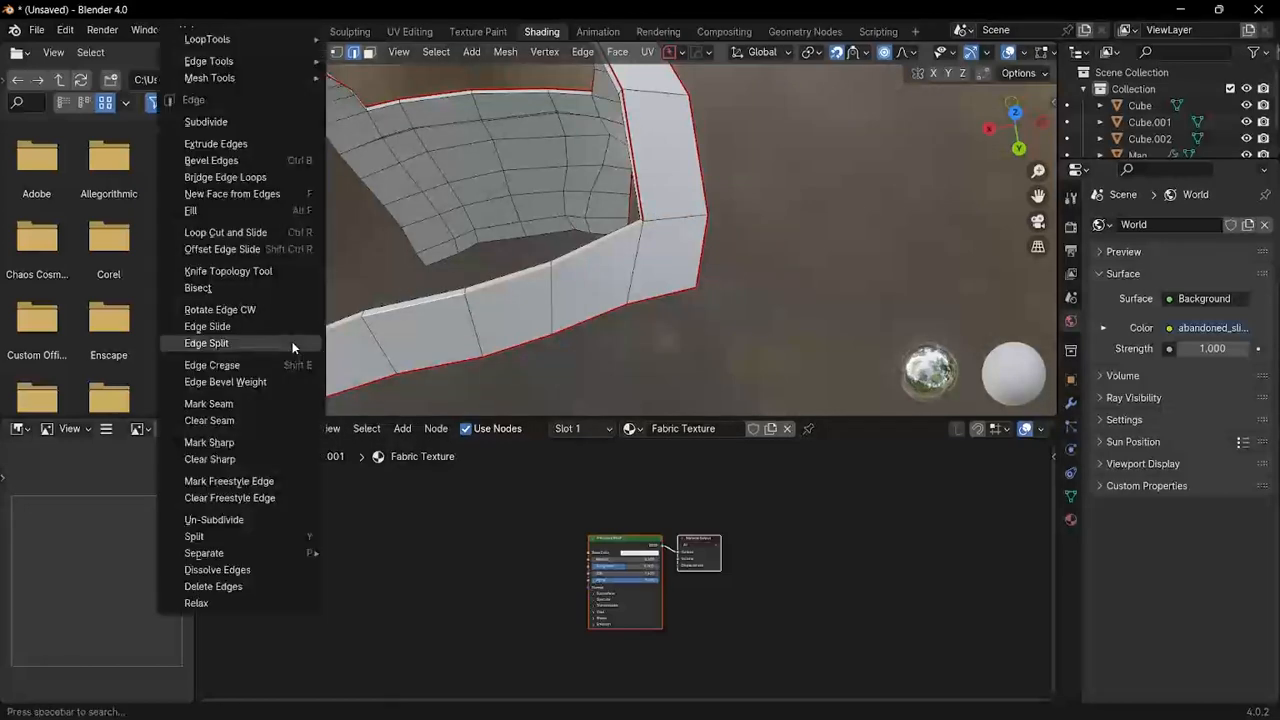
left_click(263, 403)
Step: Switch to face selection, select the faces of the front panel below the straps and unwrap them with Unwrap
middle_click_drag(263, 403, 476, 234)
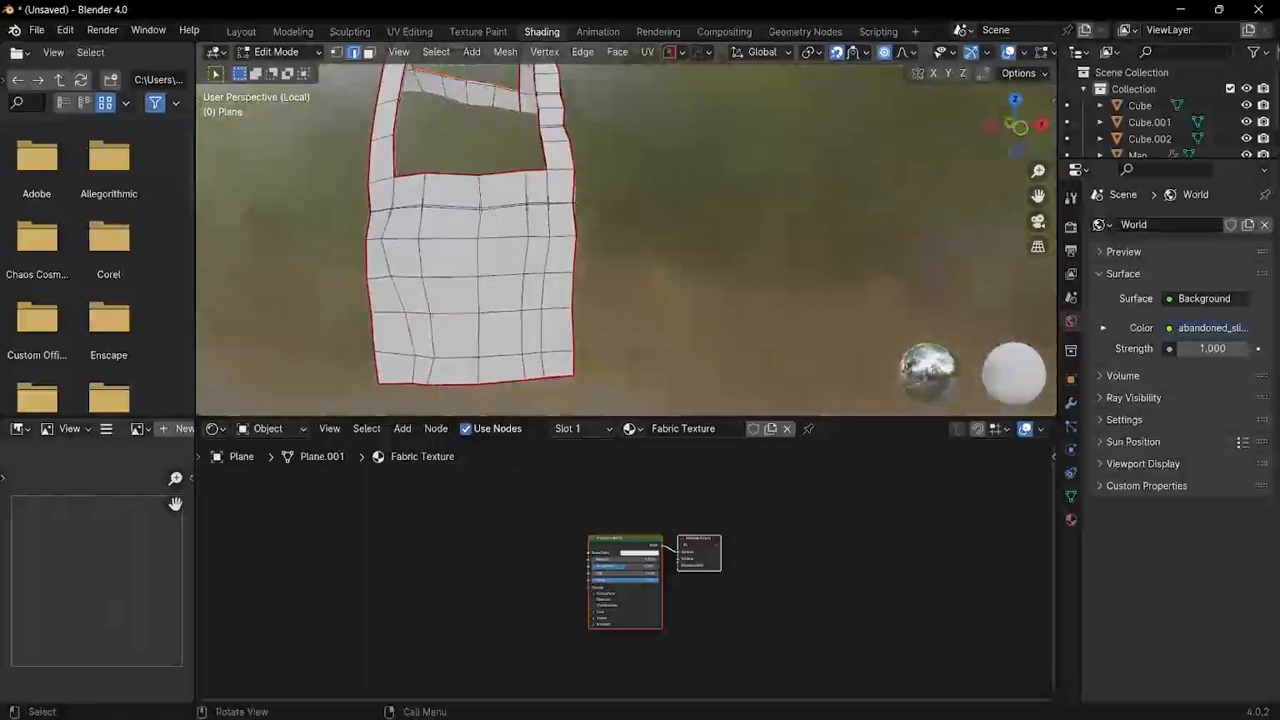
key("3")
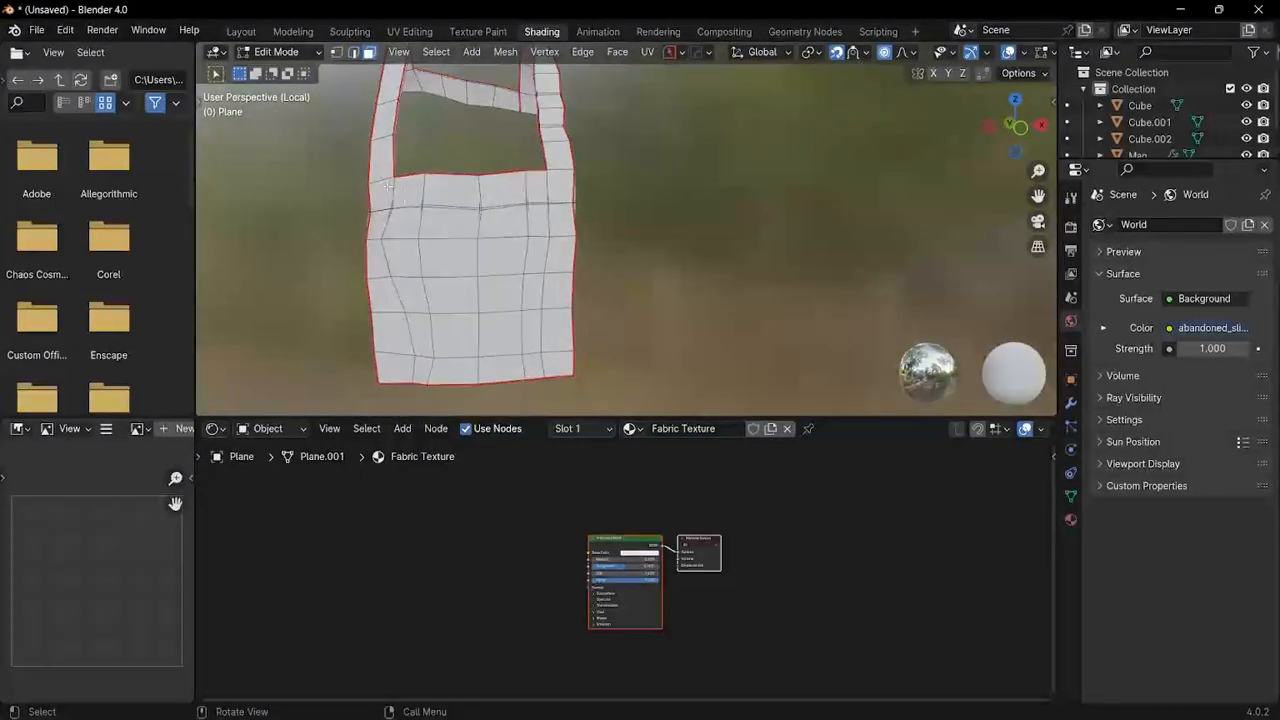
left_click_drag(381, 187, 432, 233)
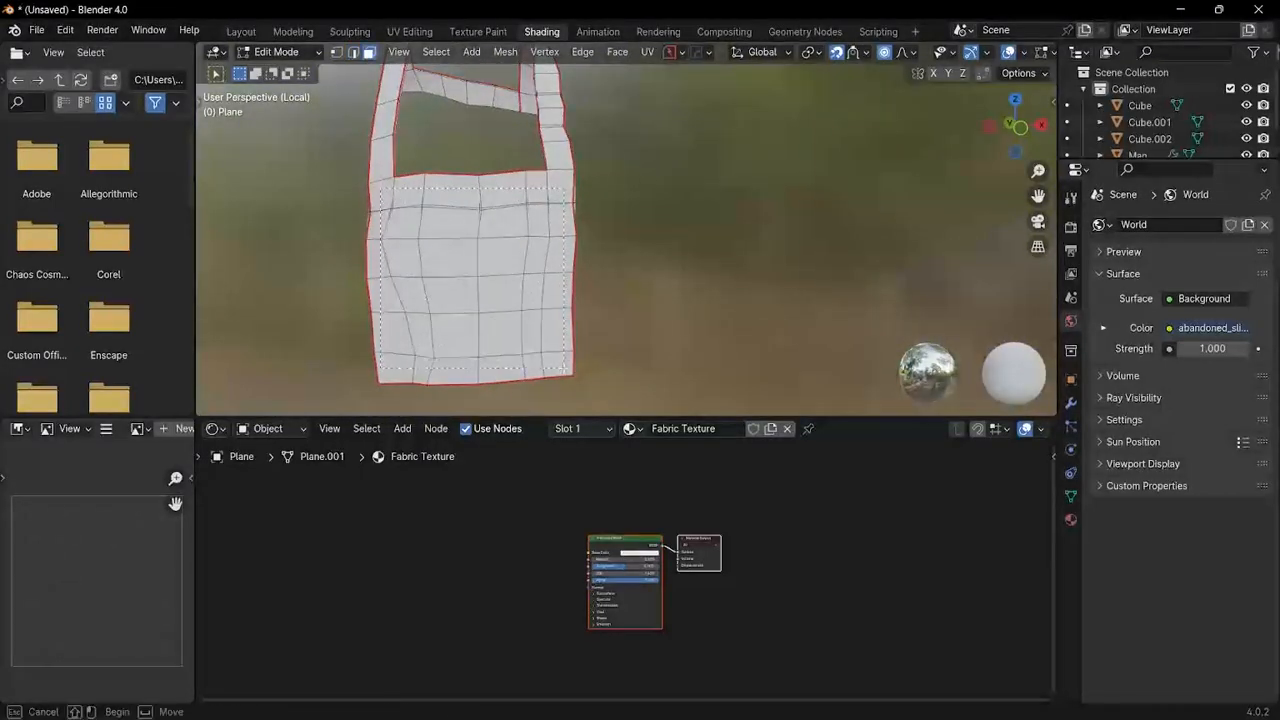
left_click_drag(571, 369, 571, 369)
scroll(464, 284, "up", 2)
left_click(647, 52)
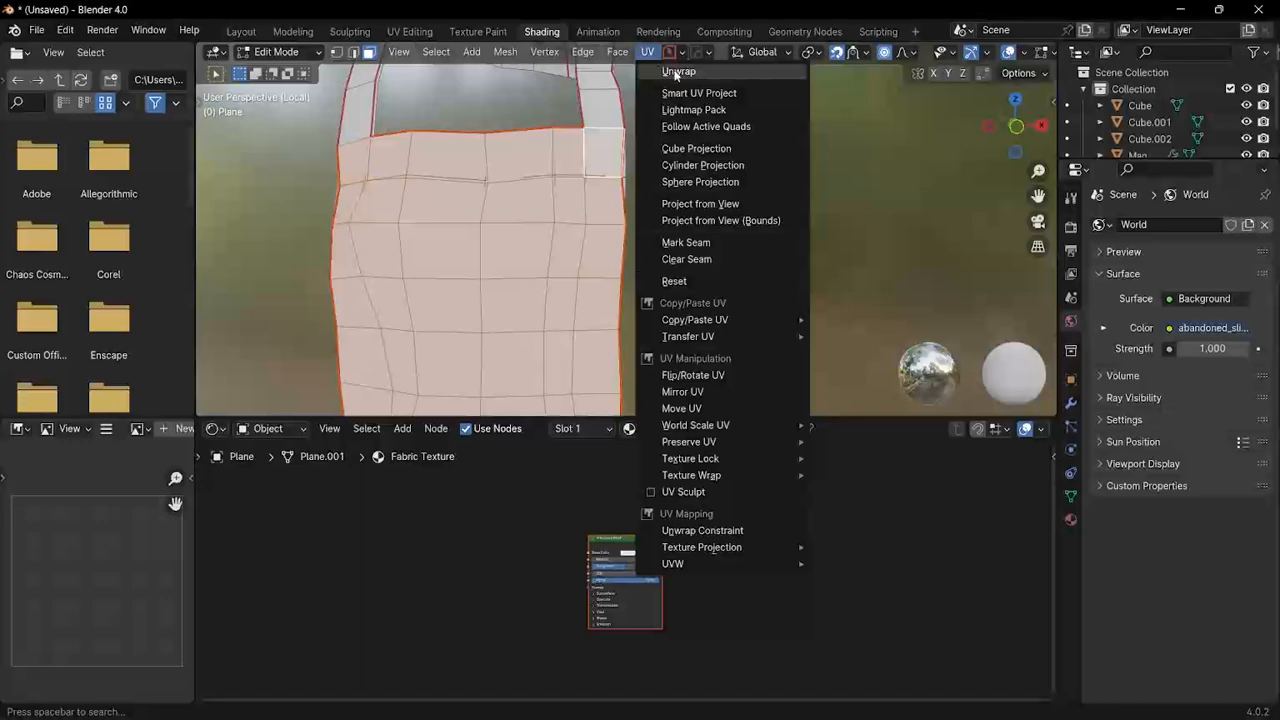
left_click(677, 72)
Step: Examine the unwrapped panel's UV layout in the UV Editing workspace and return to the Shading workspace
scroll(590, 243, "down", 4)
middle_click_drag(590, 225, 590, 243)
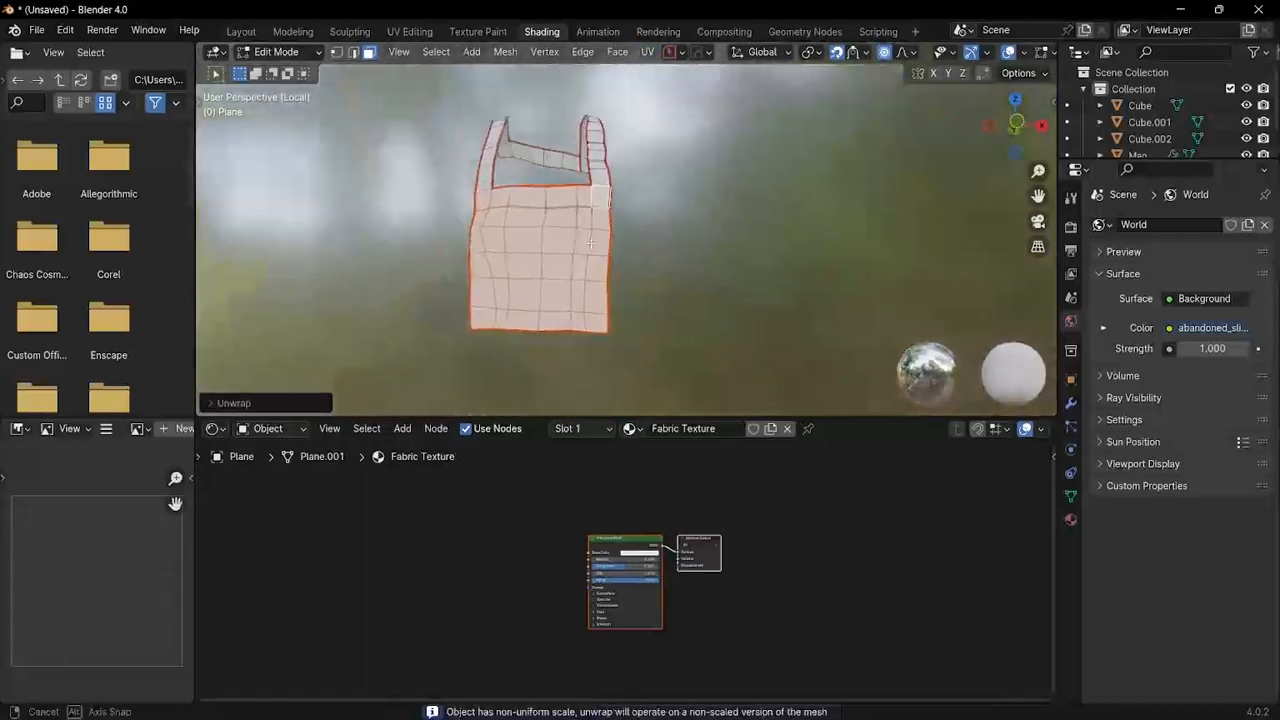
scroll(590, 240, "up", 3)
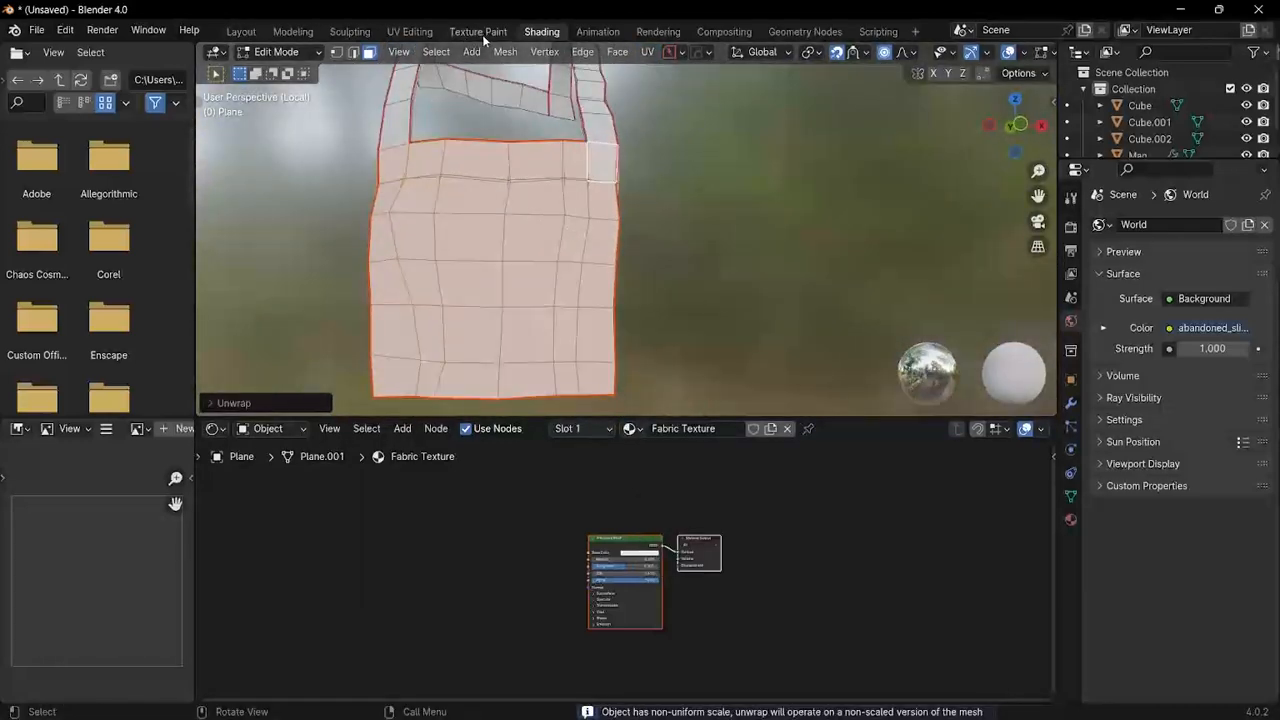
left_click(407, 32)
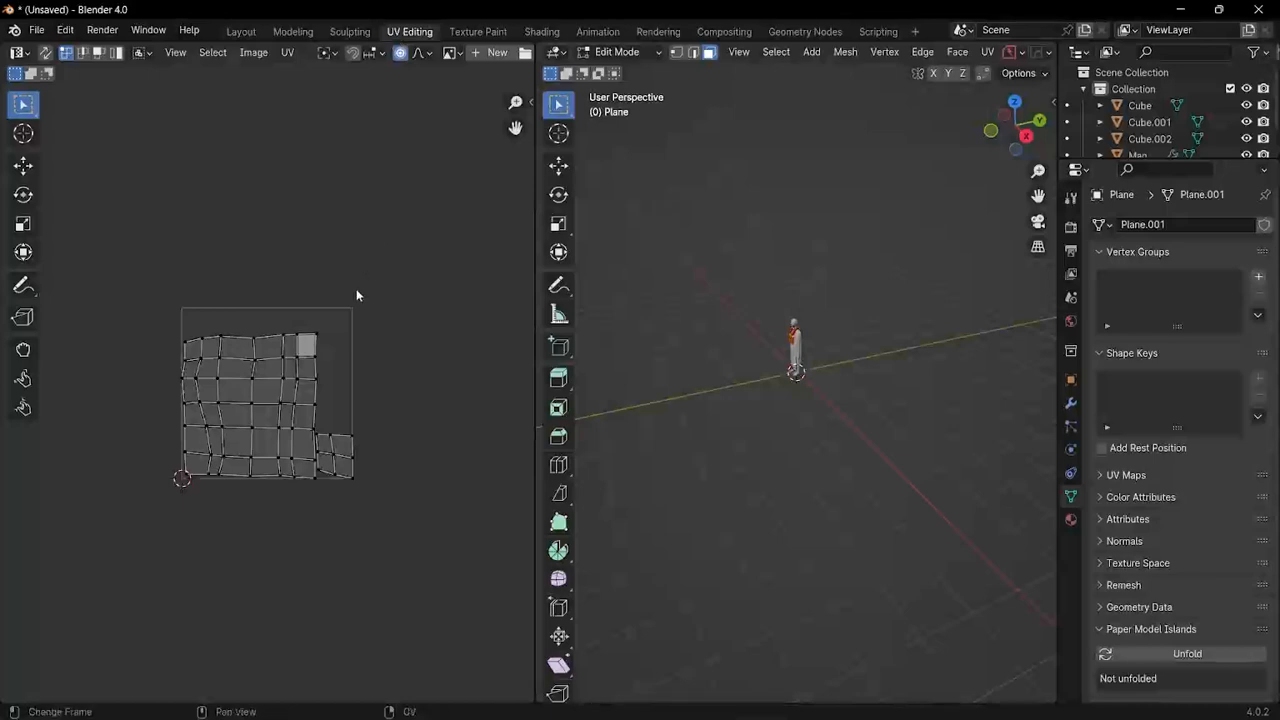
middle_click_drag(894, 333, 721, 153)
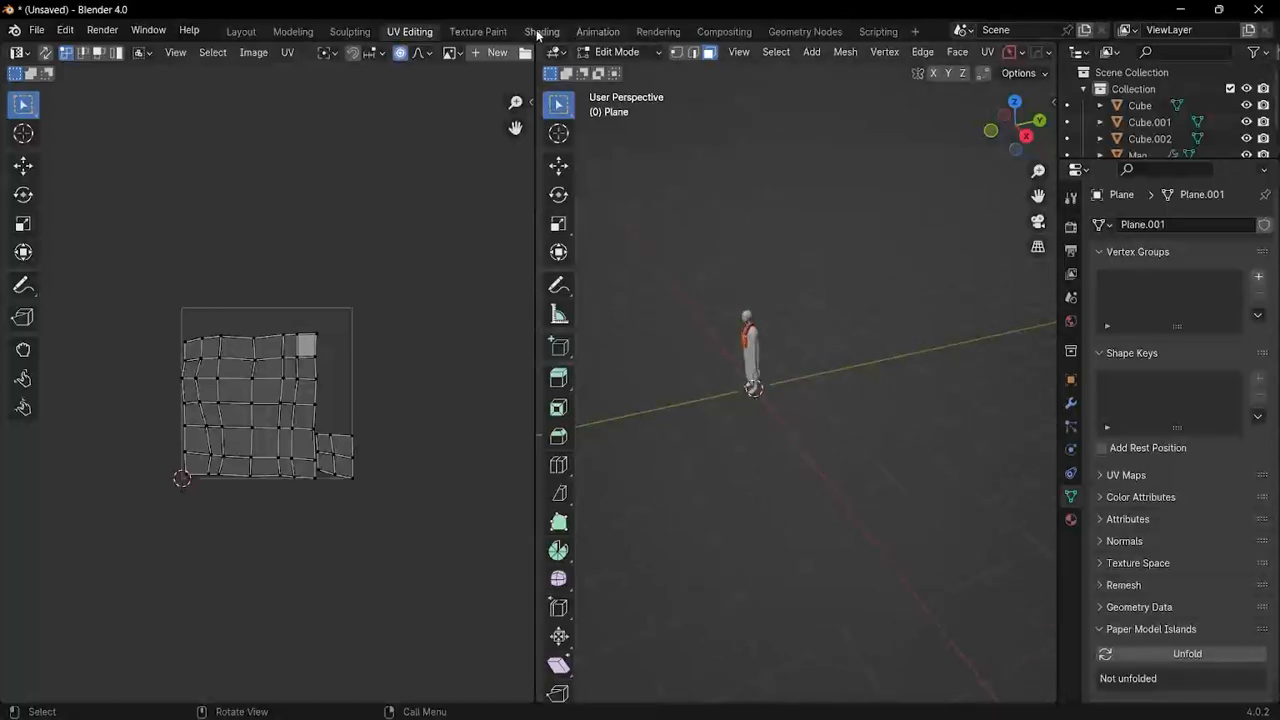
left_click(541, 32)
Step: Start Principled Texture Setup for the Fabric Texture material's Principled BSDF and select Fabric pattern_diffuseOriginal dark.bmp.png and Fabric pattern_ao.bmp
scroll(628, 540, "up", 2)
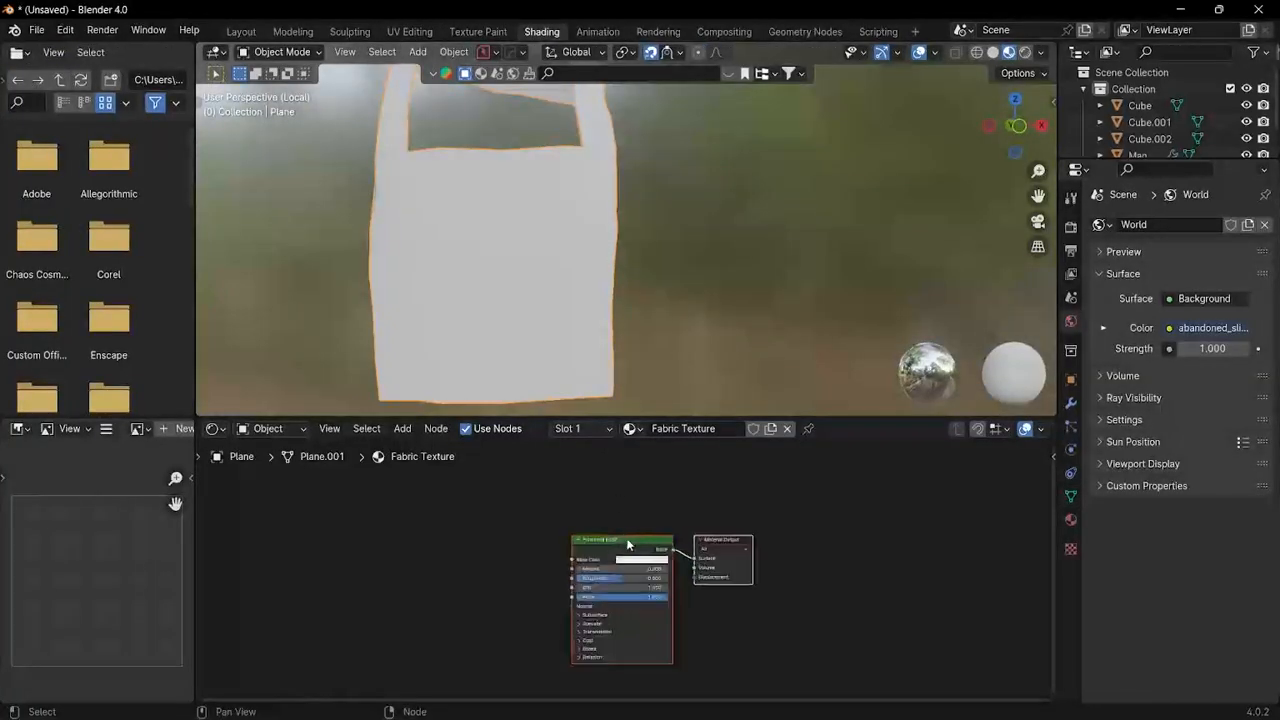
key("ctrl+shift+t")
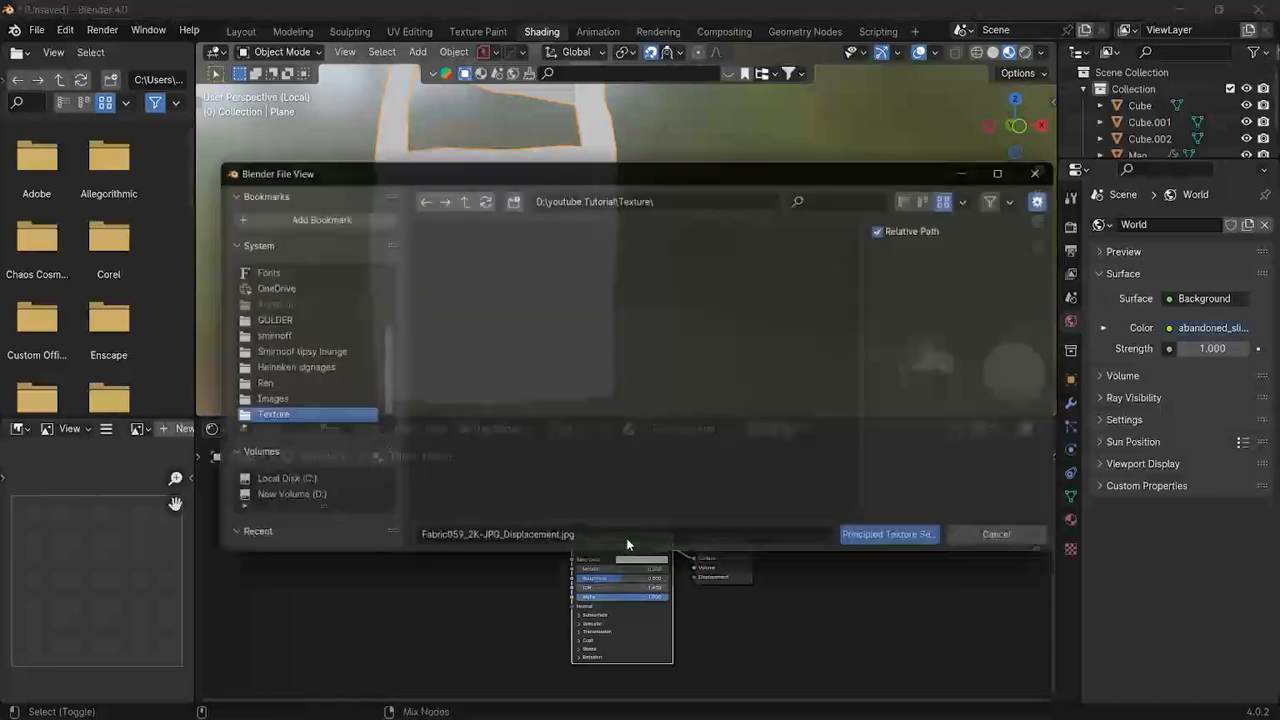
scroll(520, 330, "down", 2)
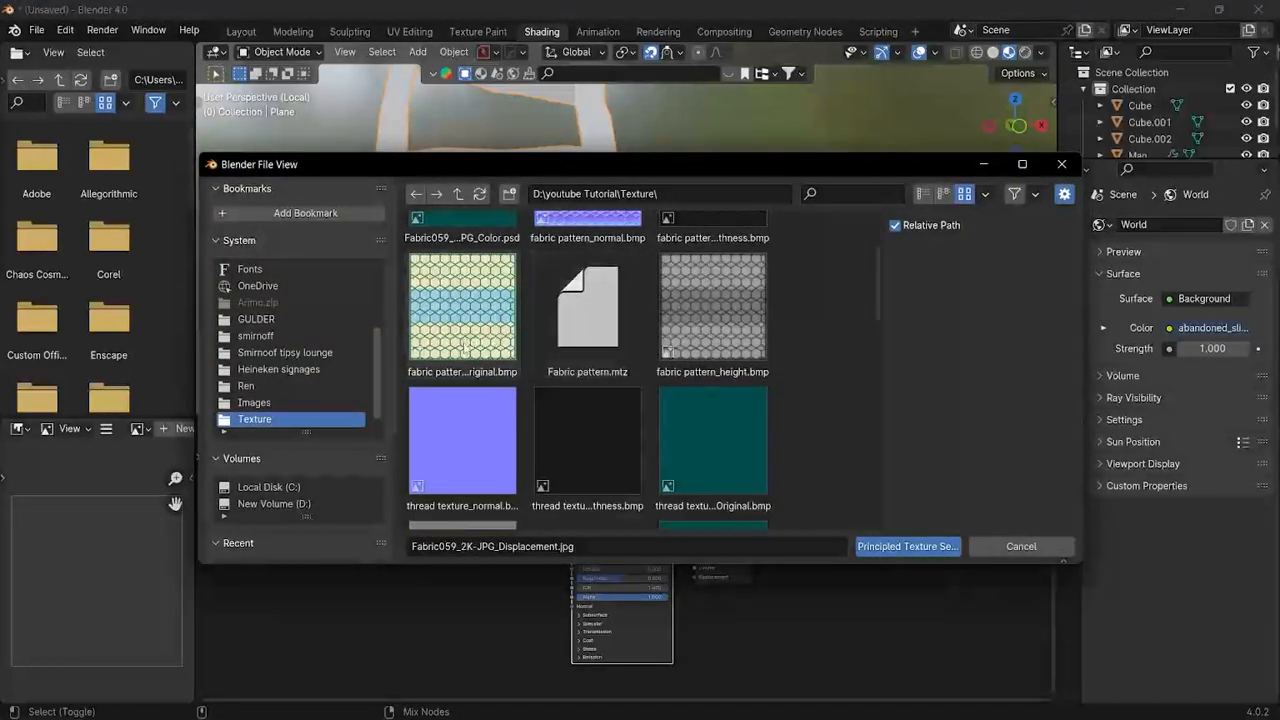
scroll(470, 346, "down", 5)
scroll(470, 341, "down", 6)
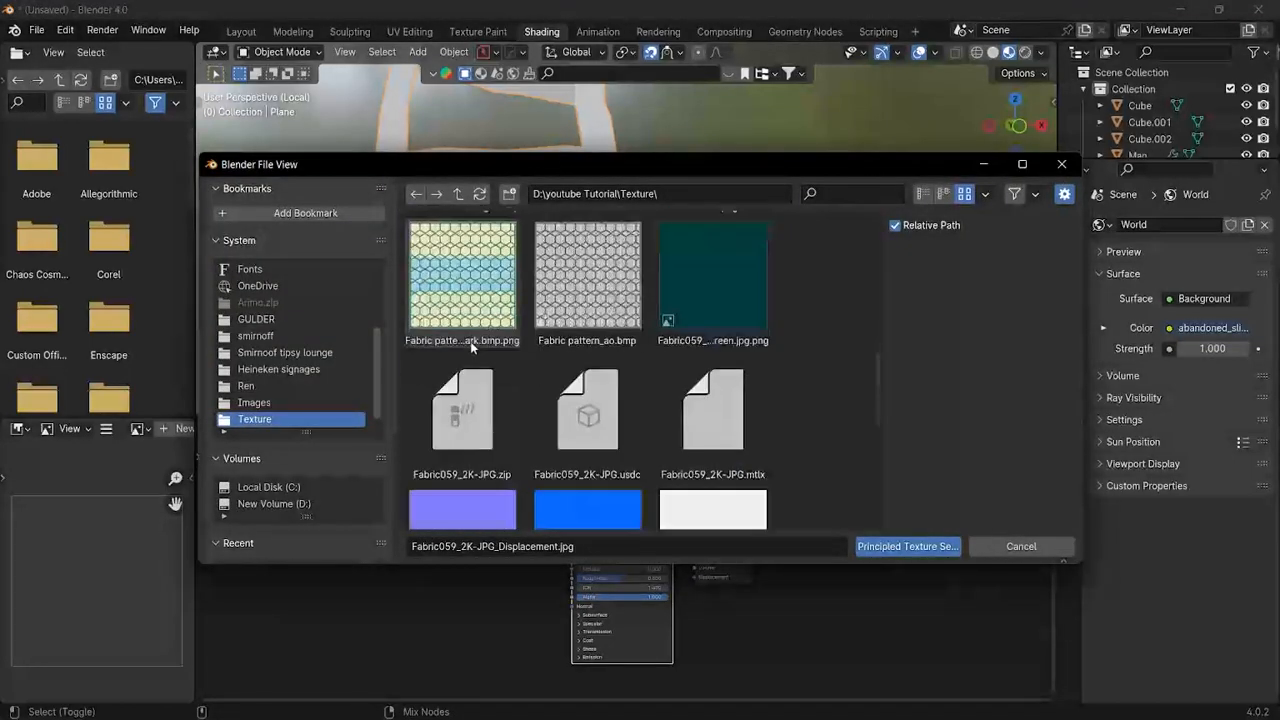
scroll(478, 339, "up", 5)
scroll(483, 341, "up", 1)
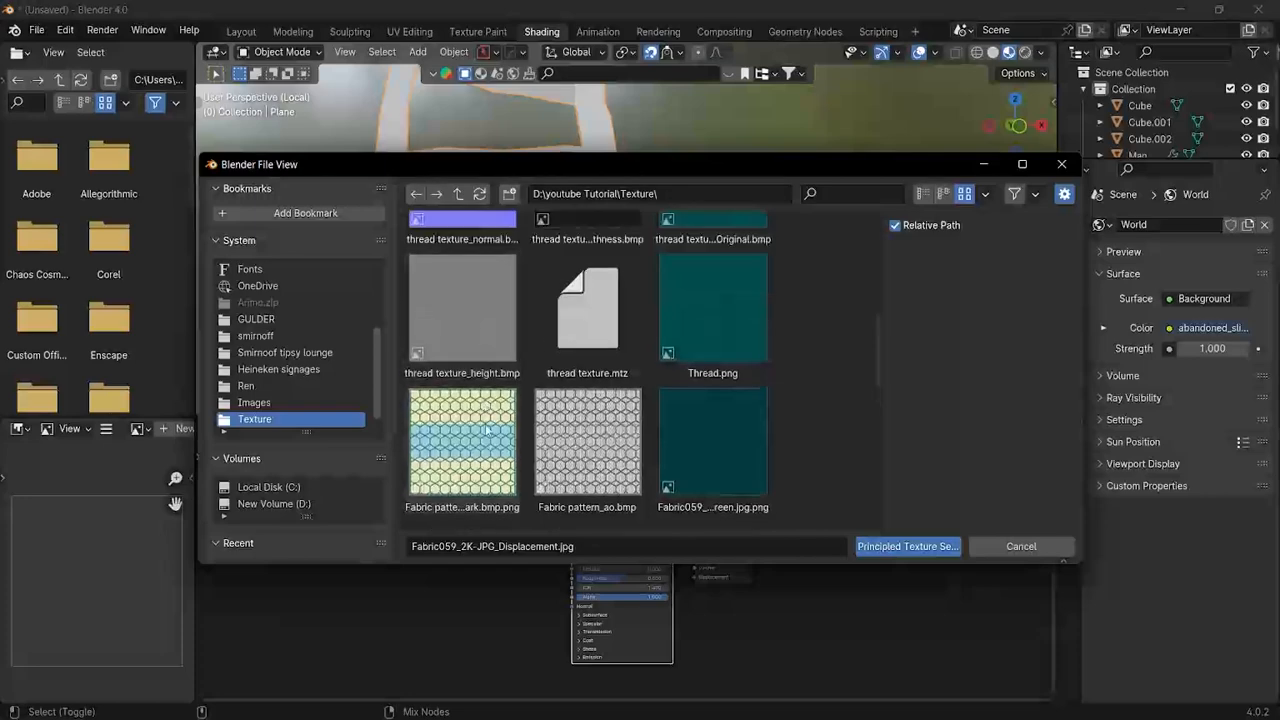
scroll(483, 341, "down", 2)
left_click(480, 330)
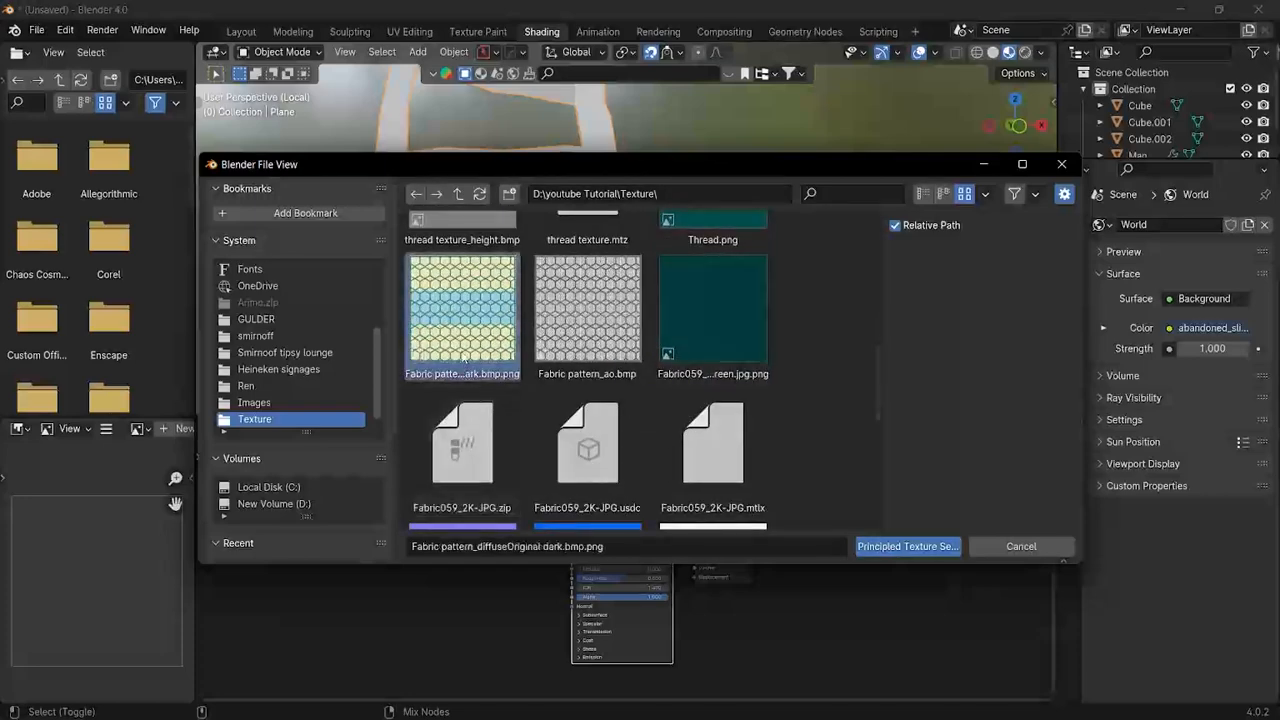
left_click(622, 344, "ctrl")
Step: Add fabric pattern_height.bmp, fabric pattern_normal.bmp and fabric pattern_smoothness.bmp to the file selection and load the texture set
scroll(625, 343, "down", 6)
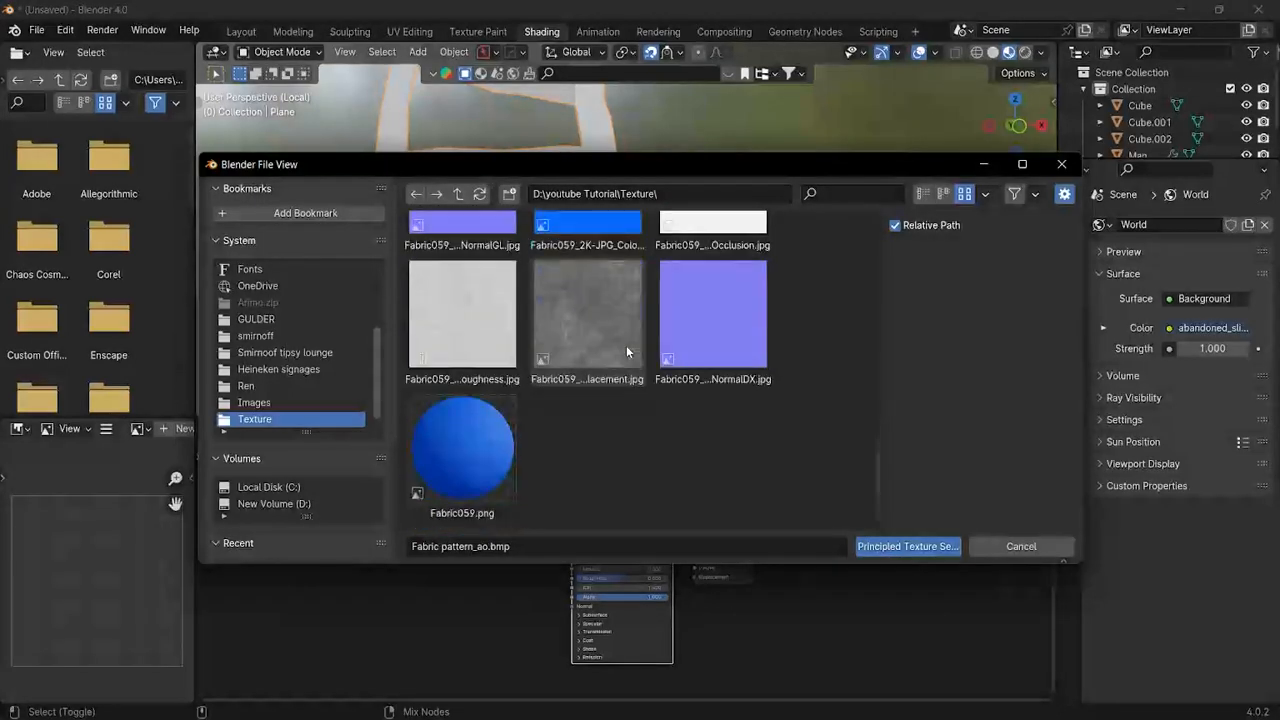
scroll(626, 345, "up", 4)
scroll(626, 345, "up", 10)
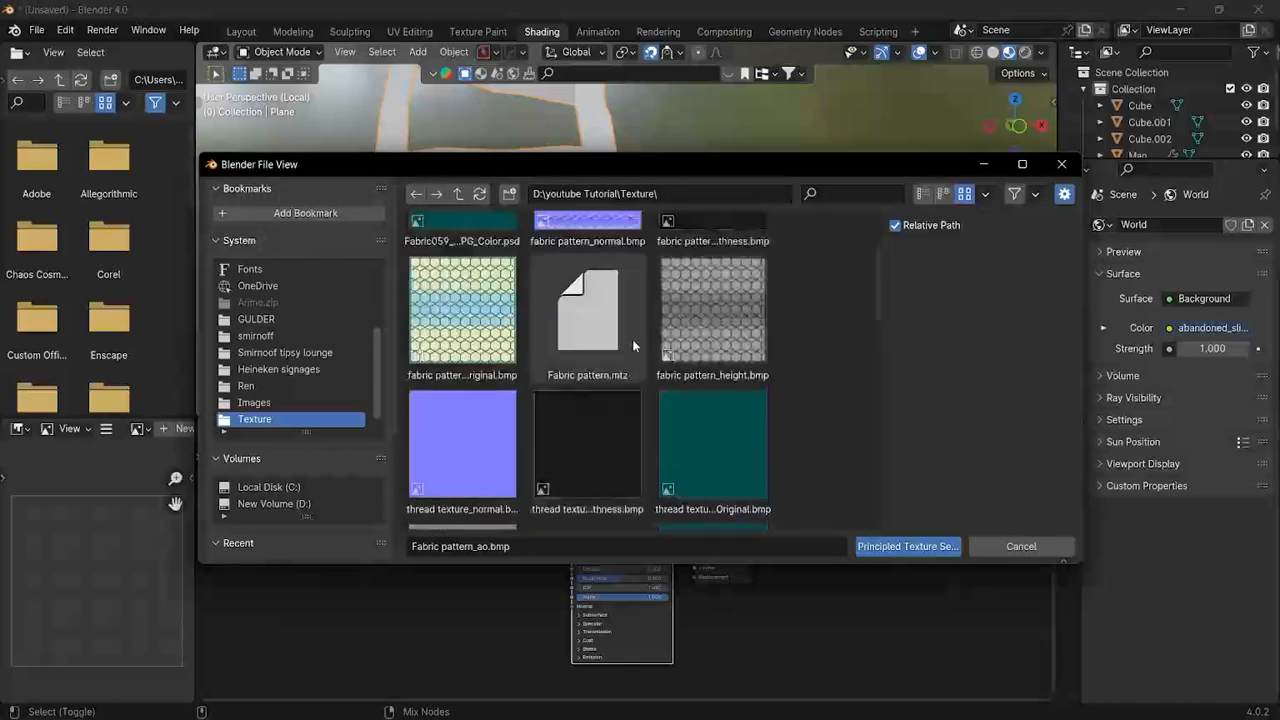
scroll(649, 360, "down", 5)
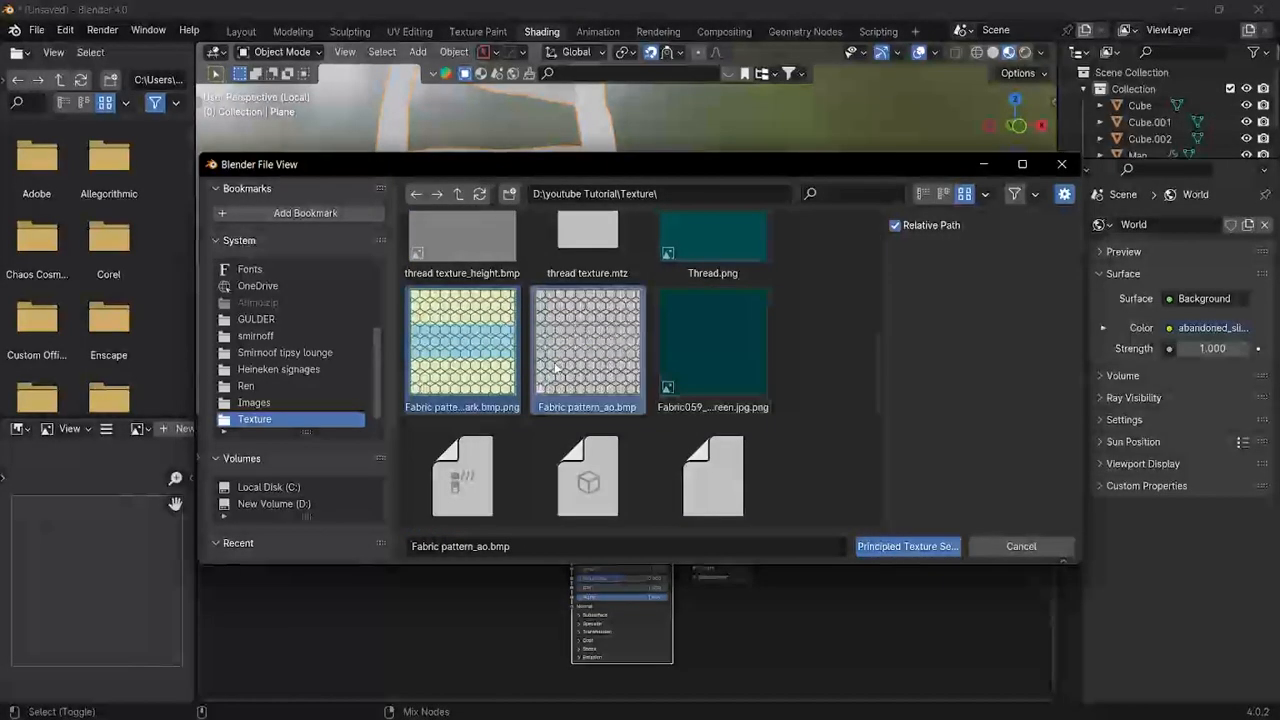
scroll(521, 387, "up", 5)
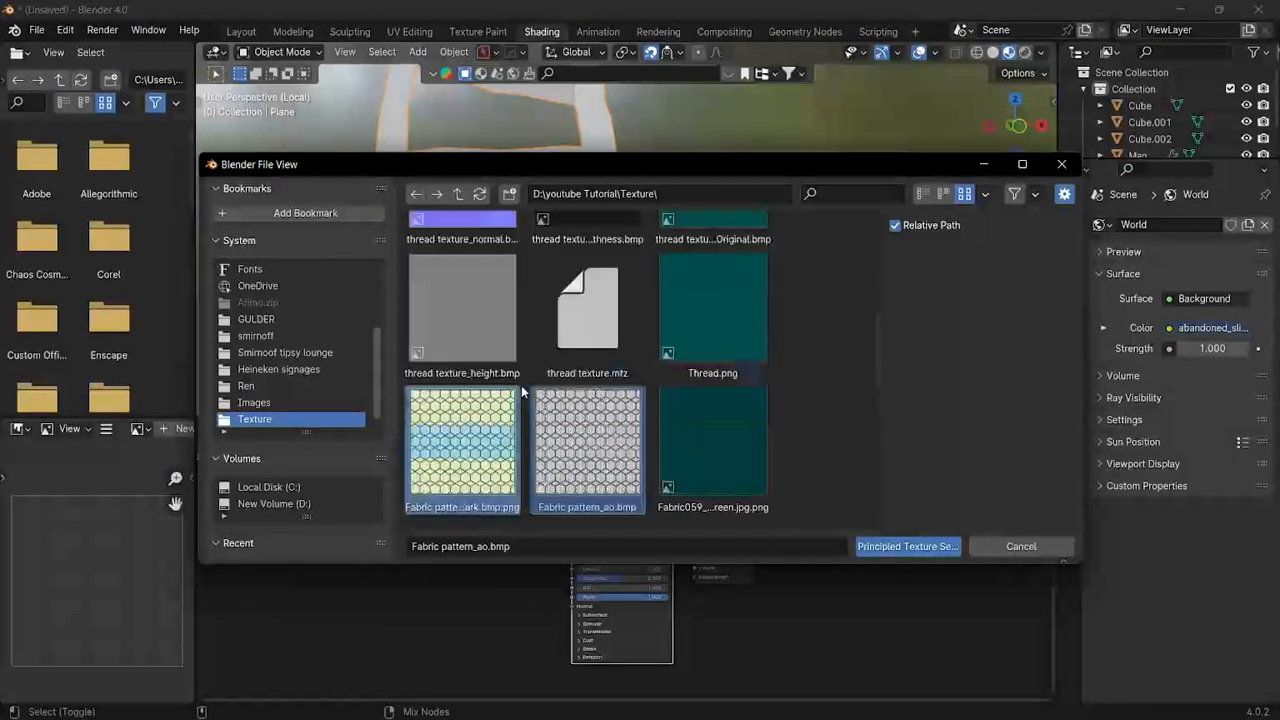
scroll(520, 386, "down", 4)
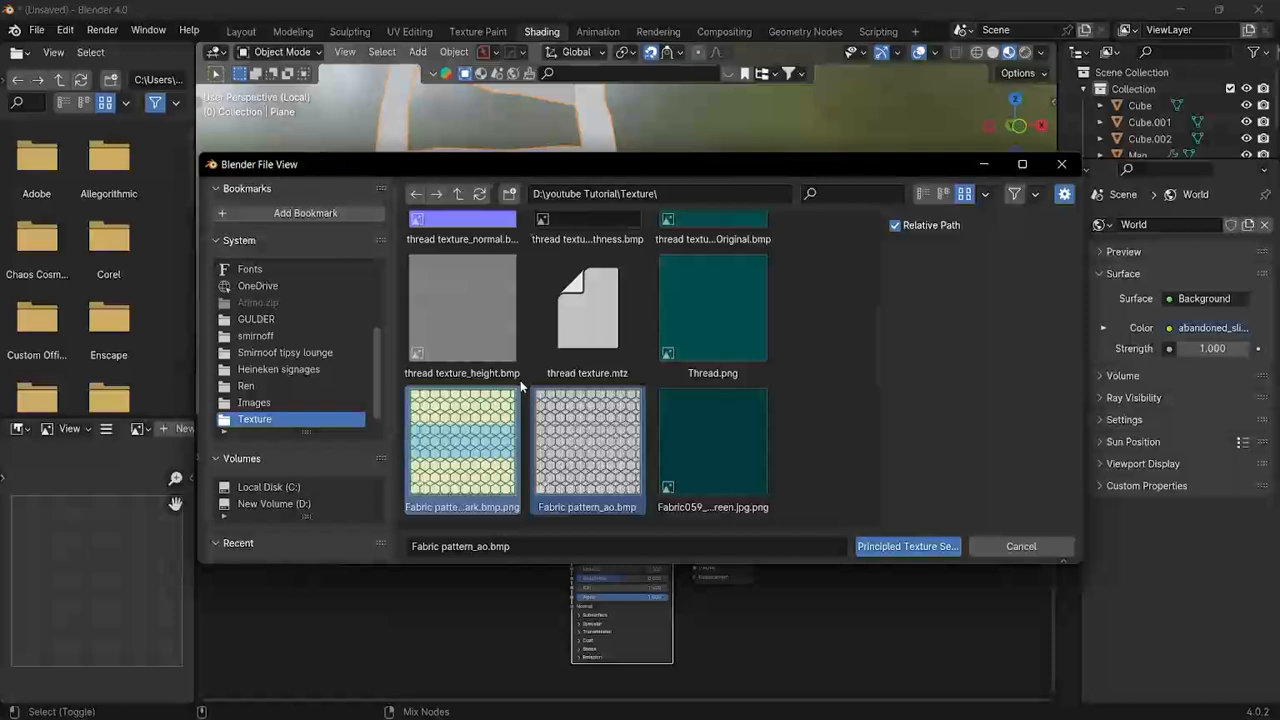
scroll(520, 380, "up", 4)
left_click(737, 320)
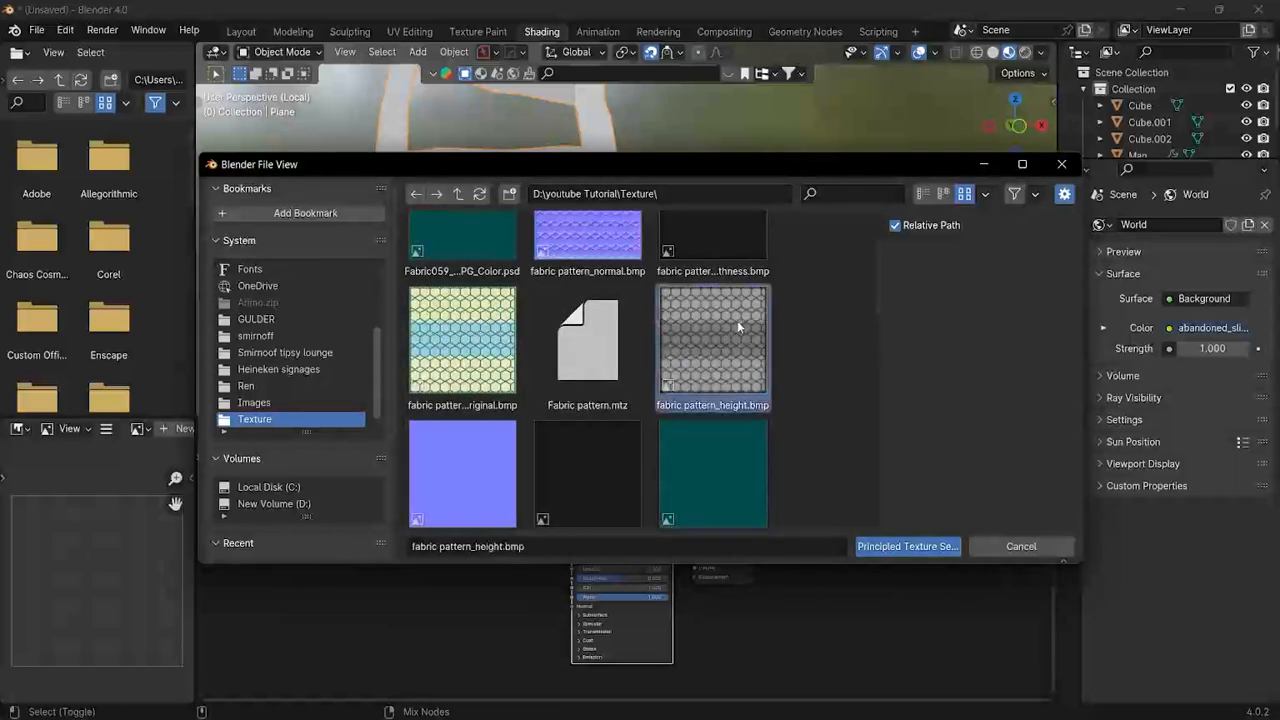
scroll(737, 320, "up", 1)
left_click(596, 303, "ctrl")
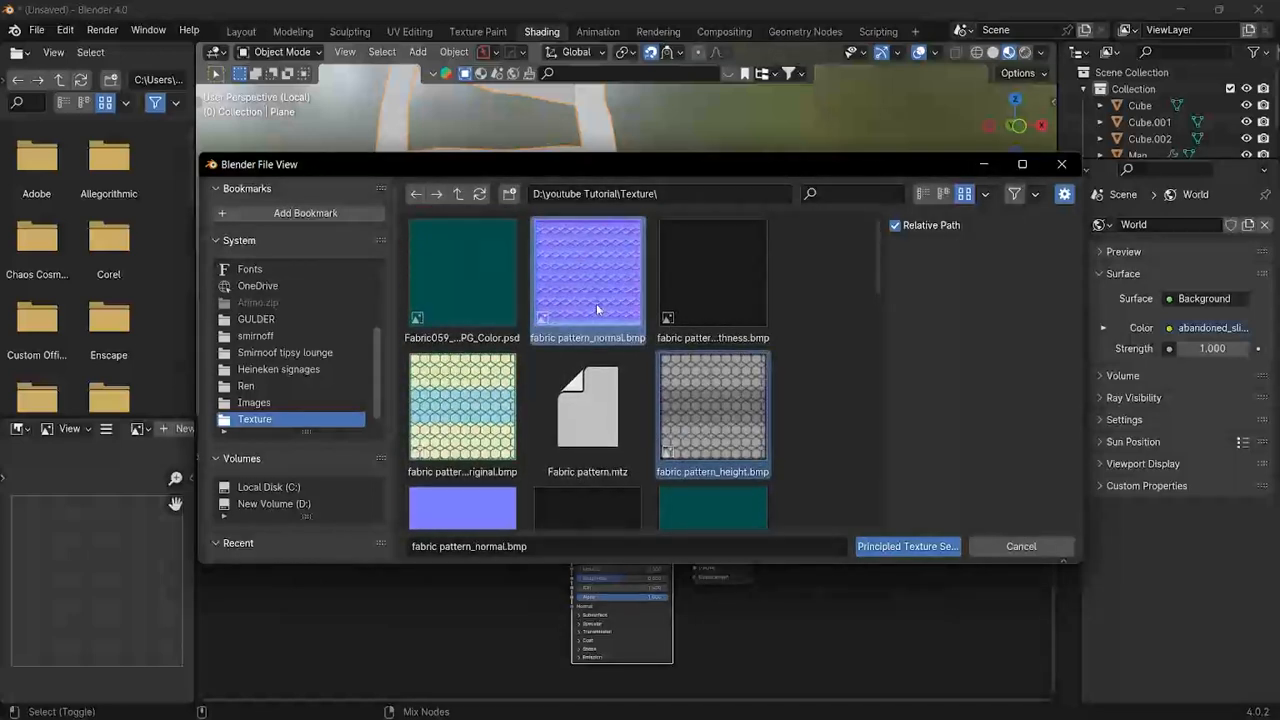
left_click(720, 309, "ctrl")
scroll(720, 306, "down", 5)
scroll(728, 374, "down", 3)
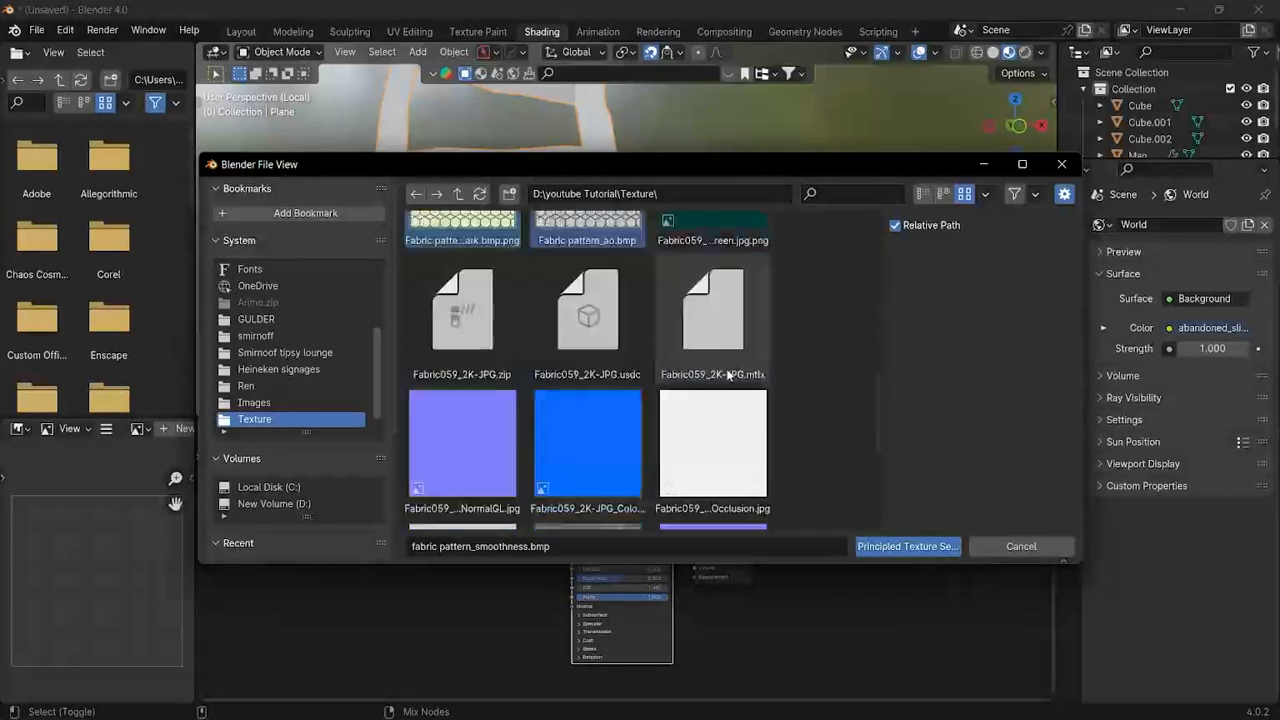
scroll(728, 374, "down", 1)
left_click(896, 547)
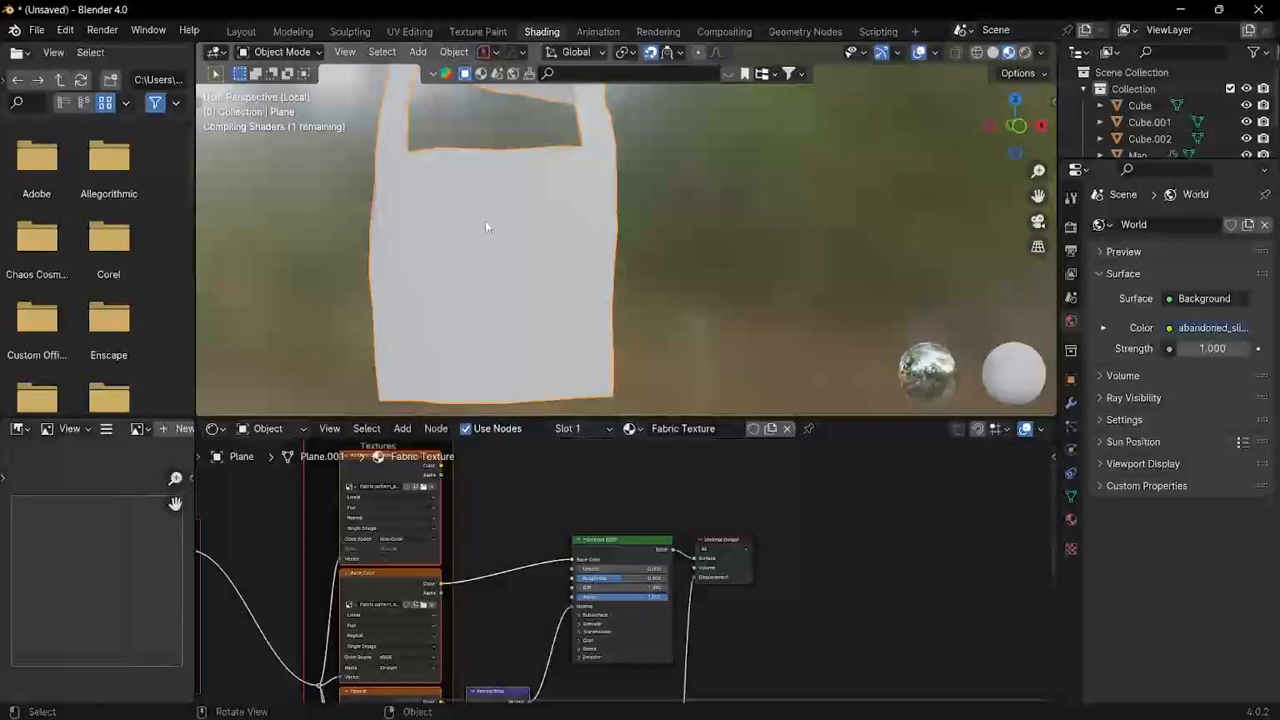
Step: Switch to the UV Editing workspace and select the front panel's large UV island using island selection mode
middle_click_drag(486, 227, 530, 288)
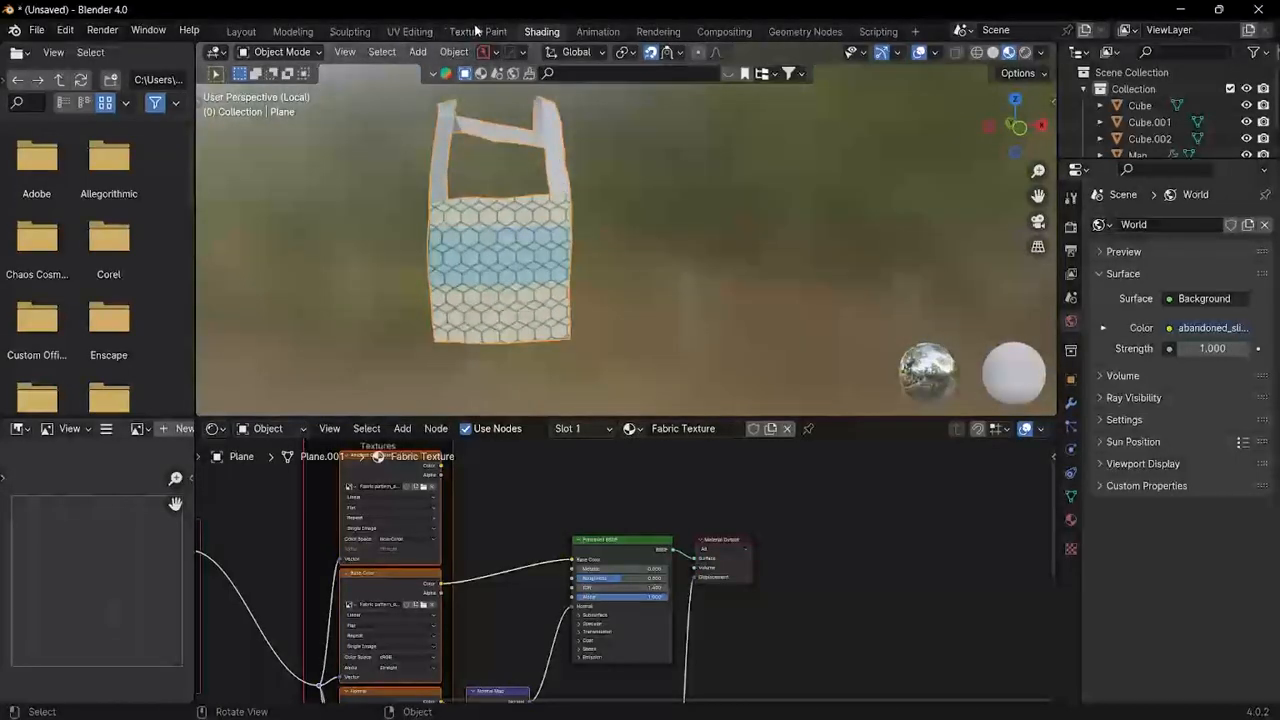
left_click(410, 31)
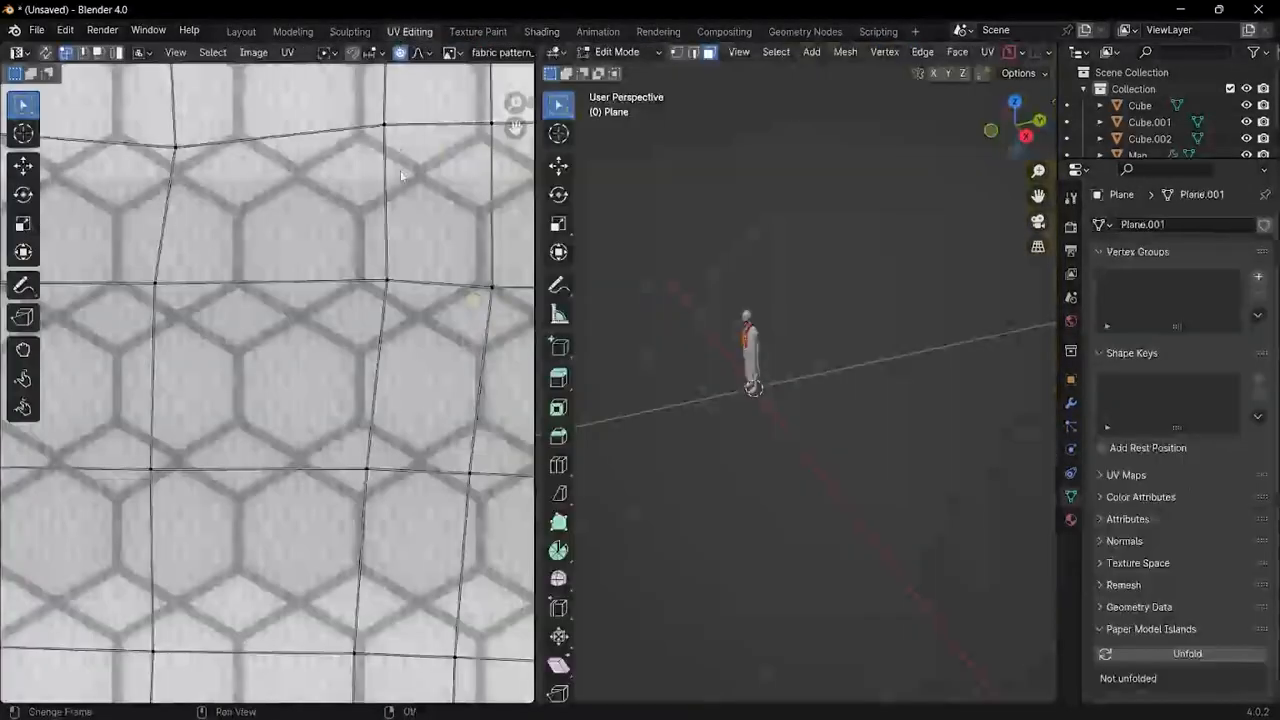
middle_click_drag(760, 300, 830, 249)
scroll(768, 266, "up", 4)
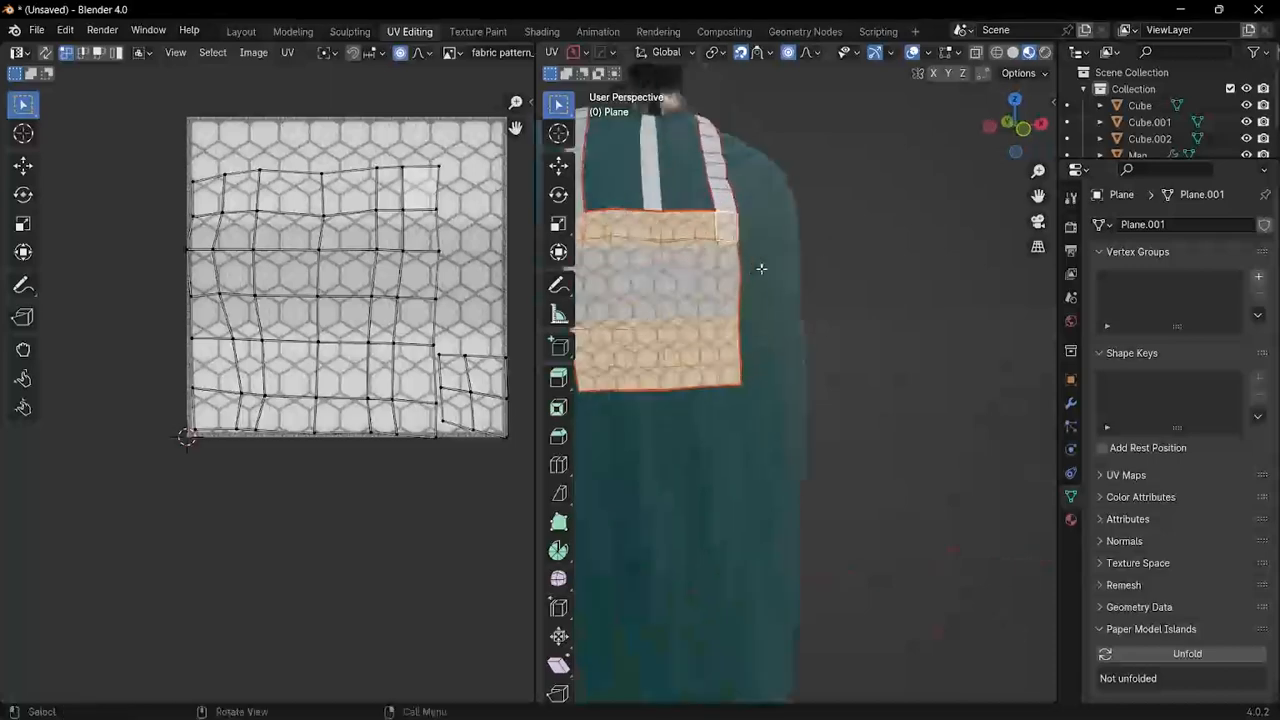
middle_click_drag(750, 275, 799, 280, "shift")
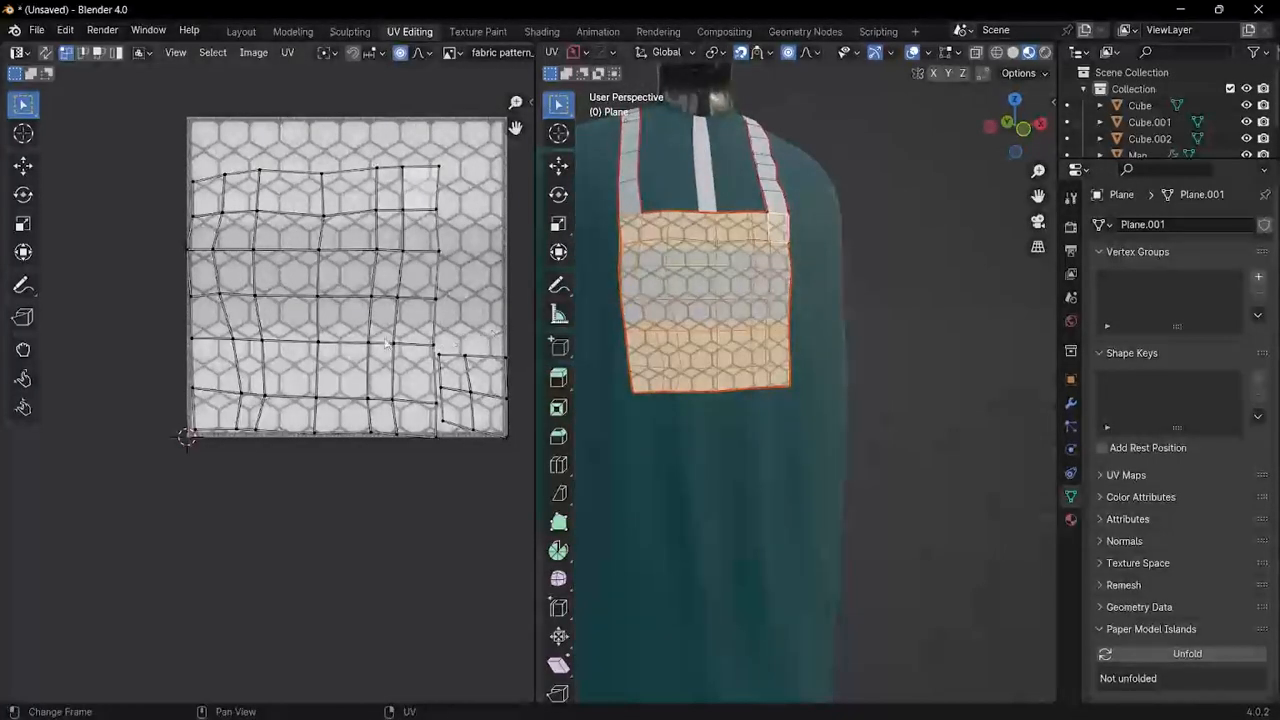
scroll(328, 333, "up", 2)
scroll(329, 333, "down", 1)
middle_click_drag(329, 333, 301, 330, "shift")
scroll(311, 327, "down", 1)
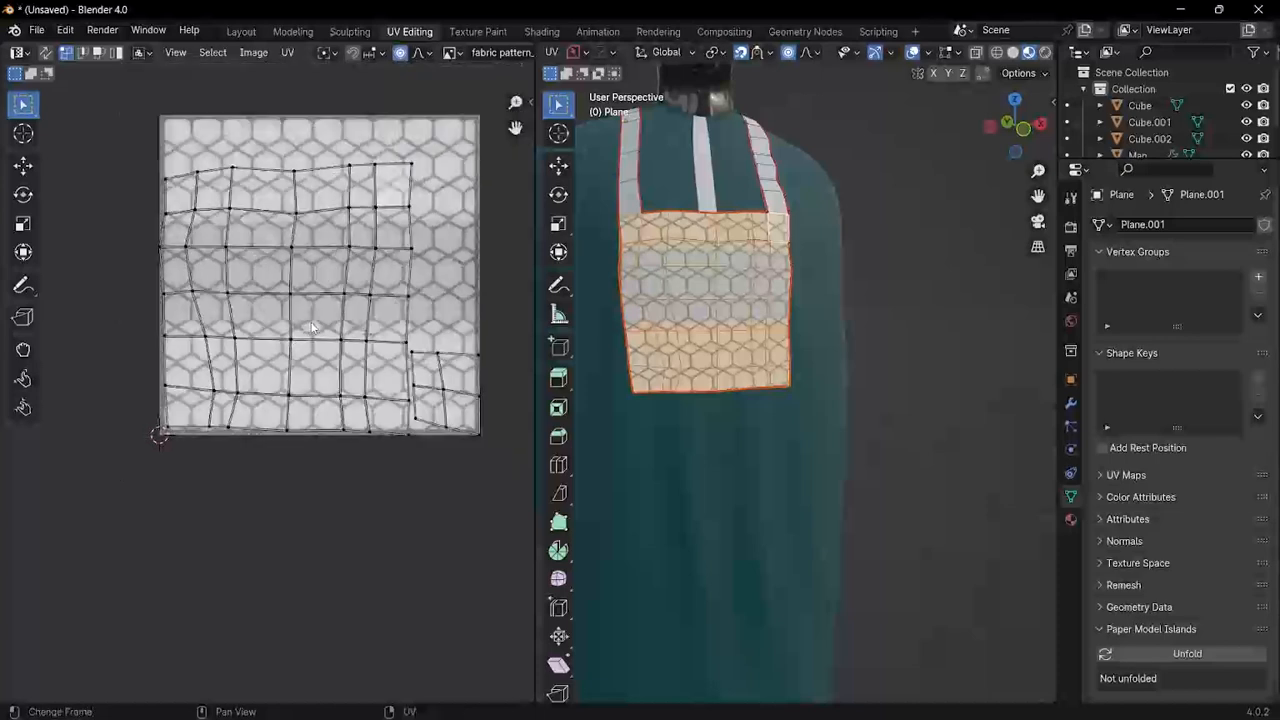
scroll(312, 328, "down", 1)
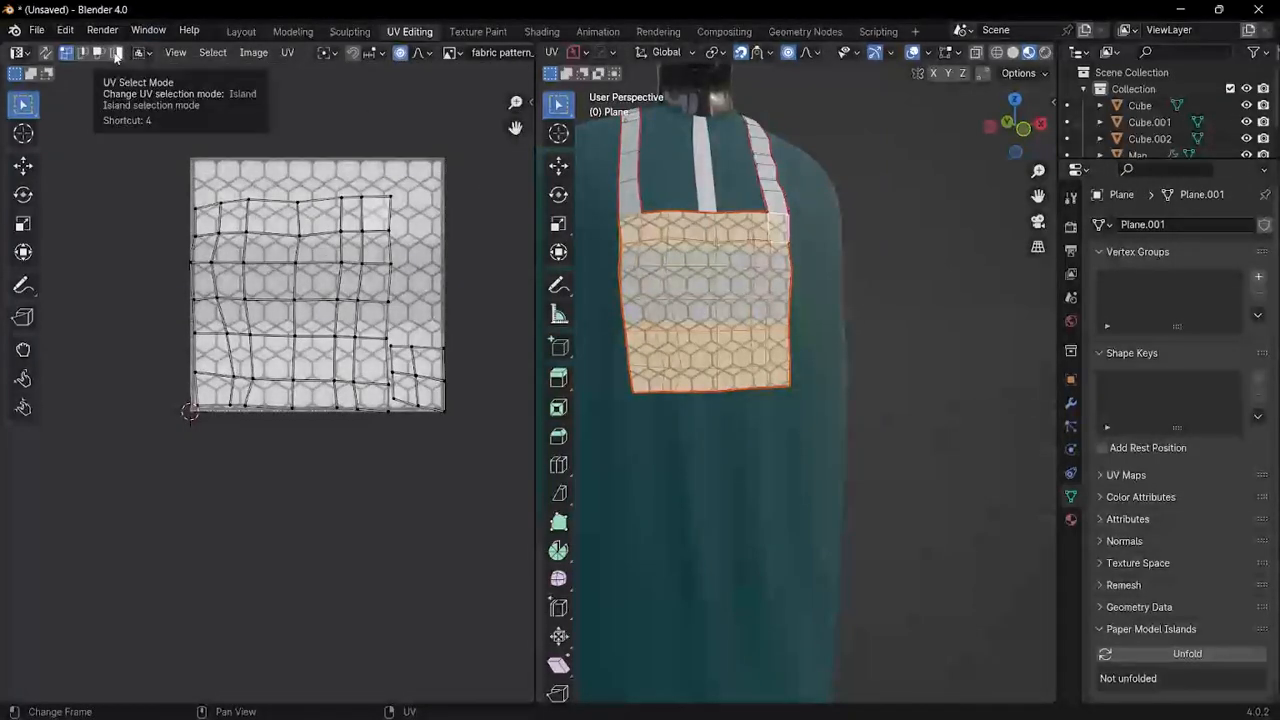
left_click(116, 53)
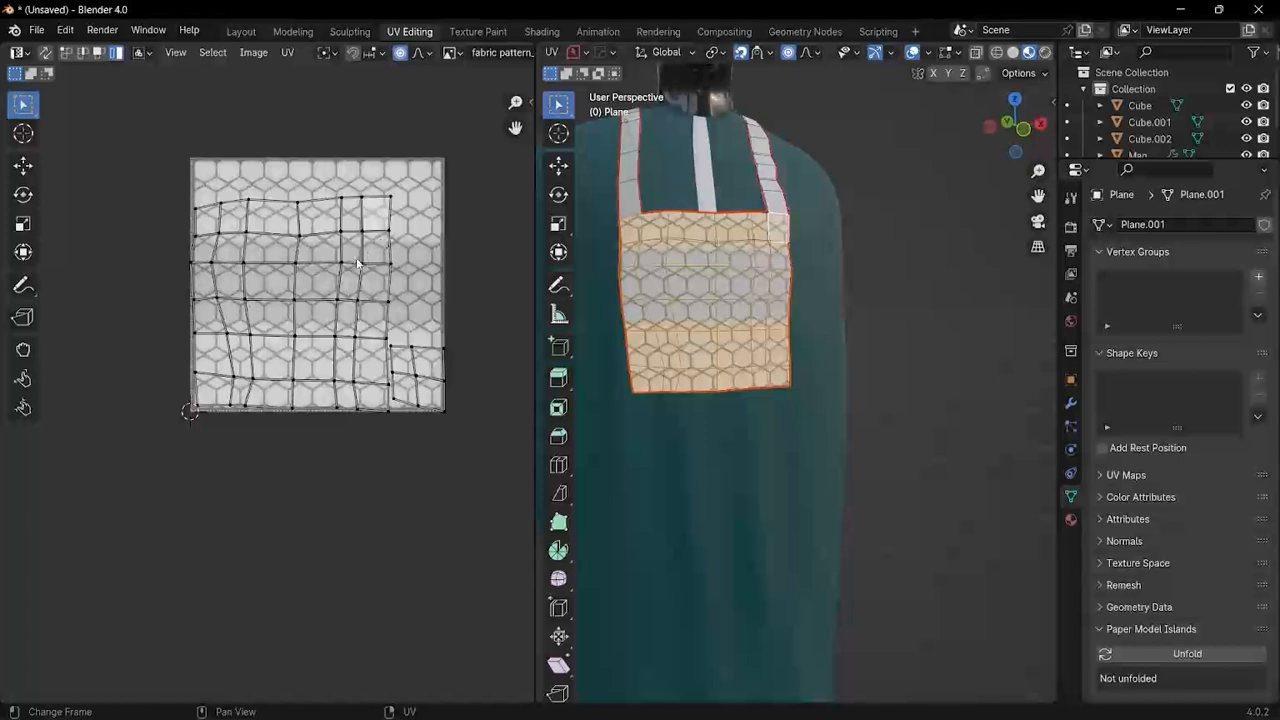
left_click(357, 263)
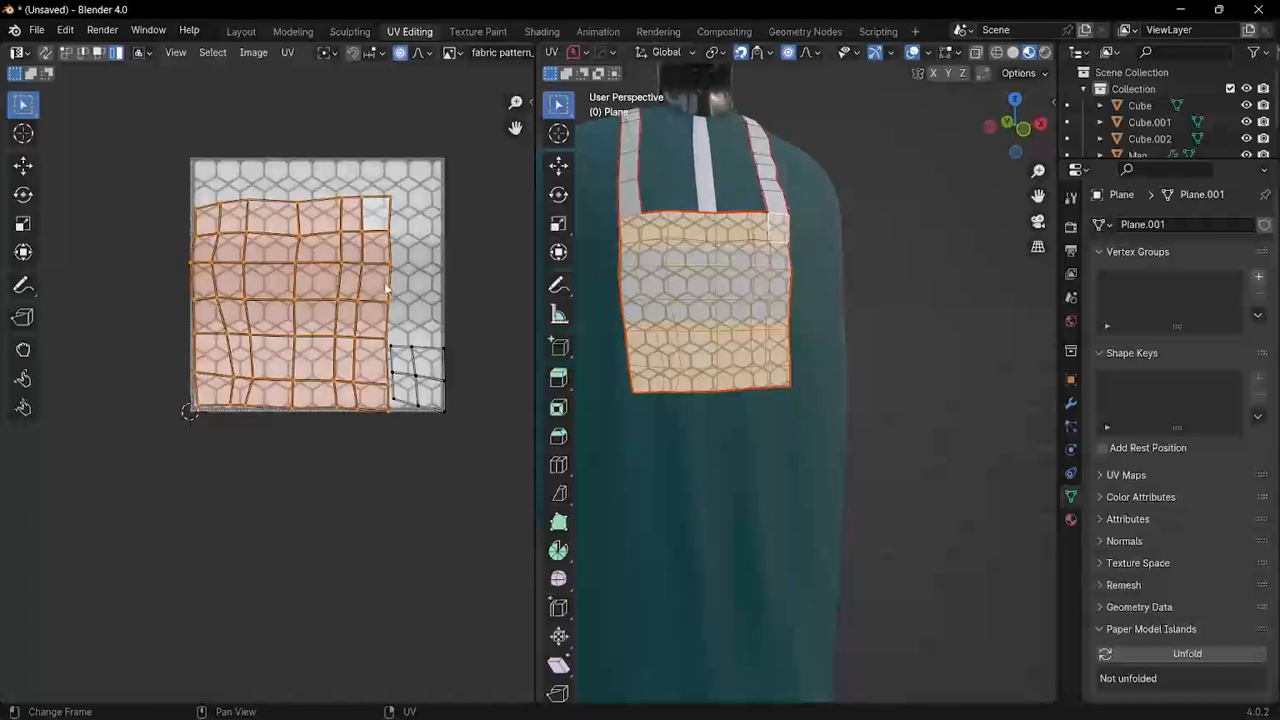
Step: Scale the selected UV island by about 1.27 along X and move it sideways to span the texture's width
key("g")
key("x")
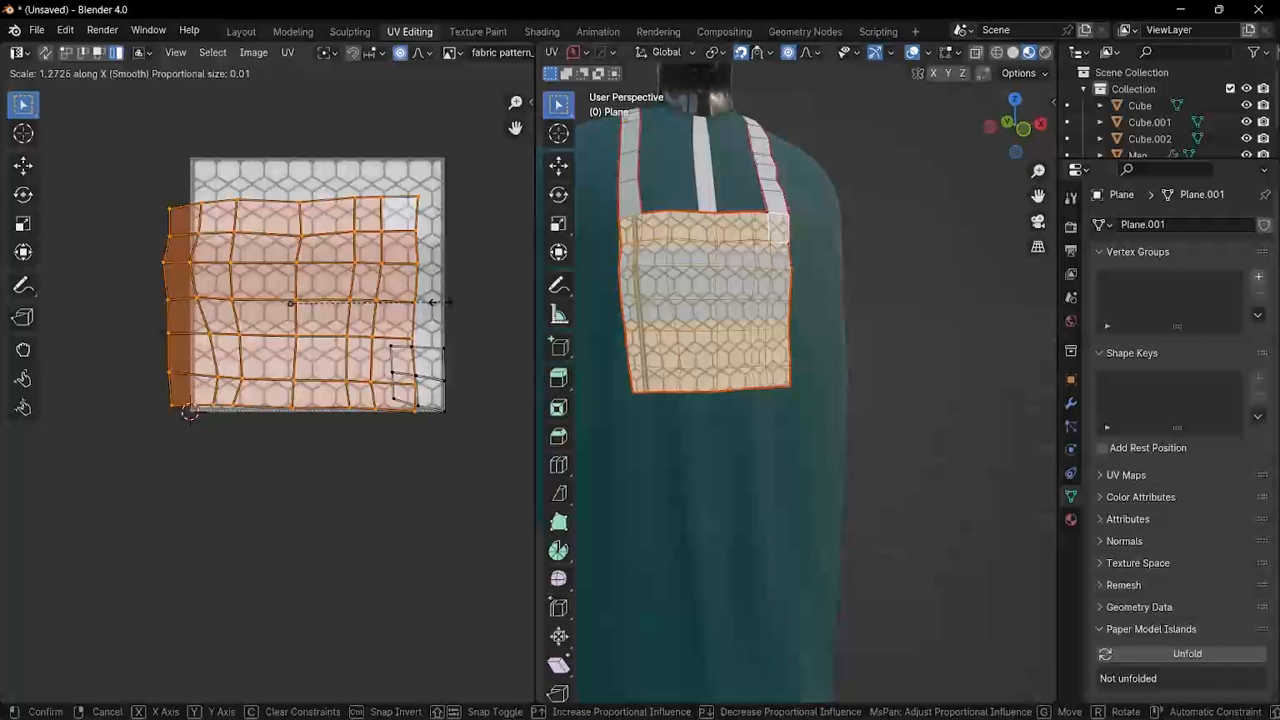
left_click(440, 306)
key("g")
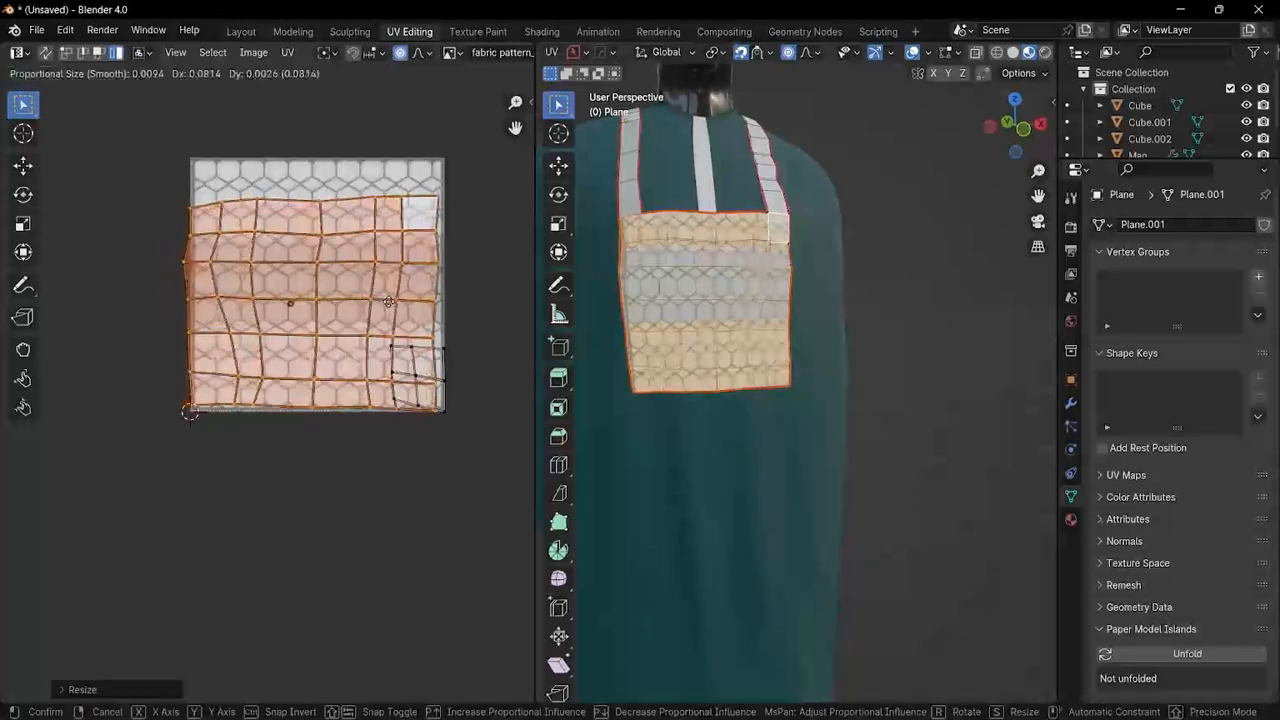
left_click(395, 302)
Step: Use the UV Grab brush with a 108 px radius to pull the island's bulging left edge to the texture border
scroll(85, 204, "up", 2)
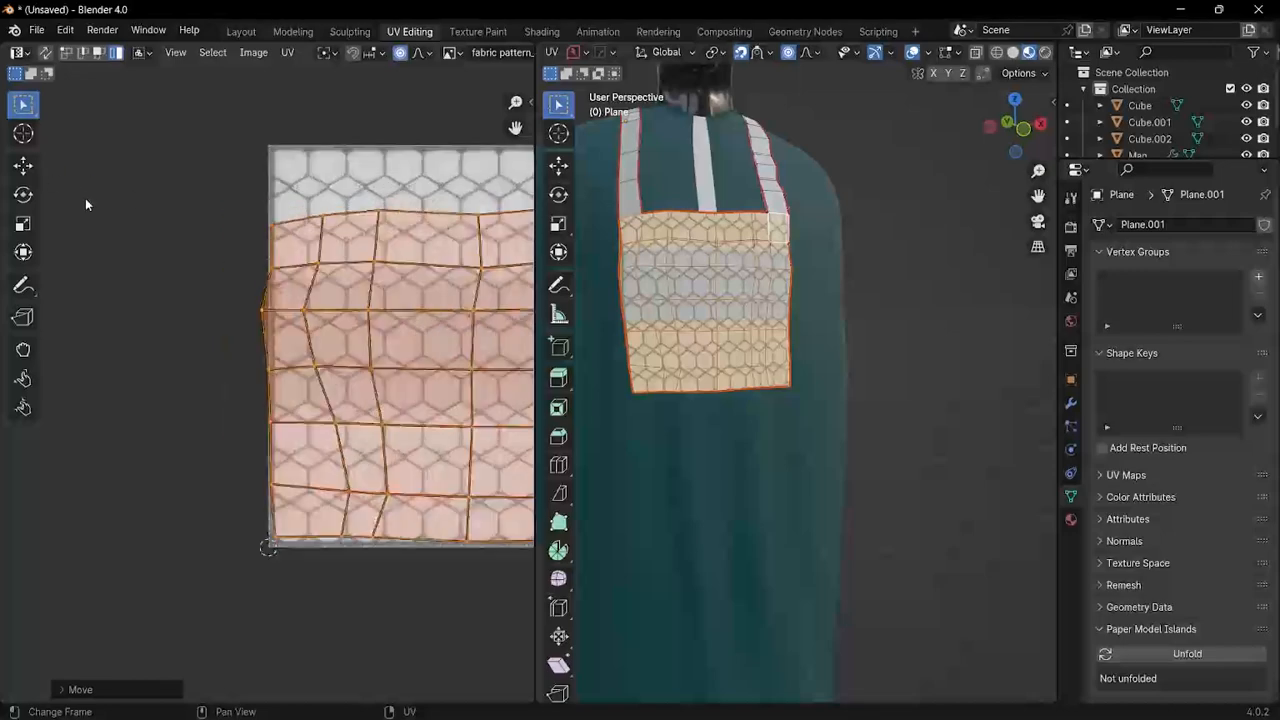
scroll(85, 204, "up", 1)
scroll(193, 306, "down", 1)
middle_click_drag(193, 306, 102, 223, "shift")
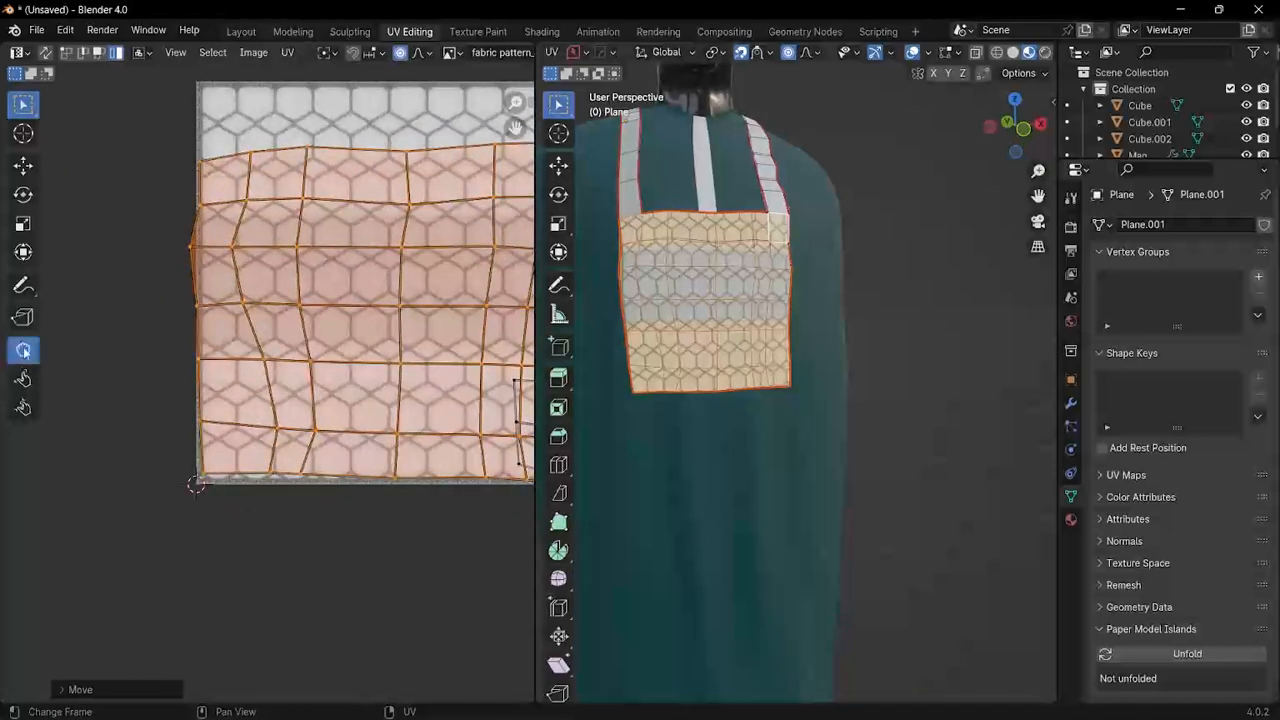
scroll(204, 242, "up", 3)
key("f")
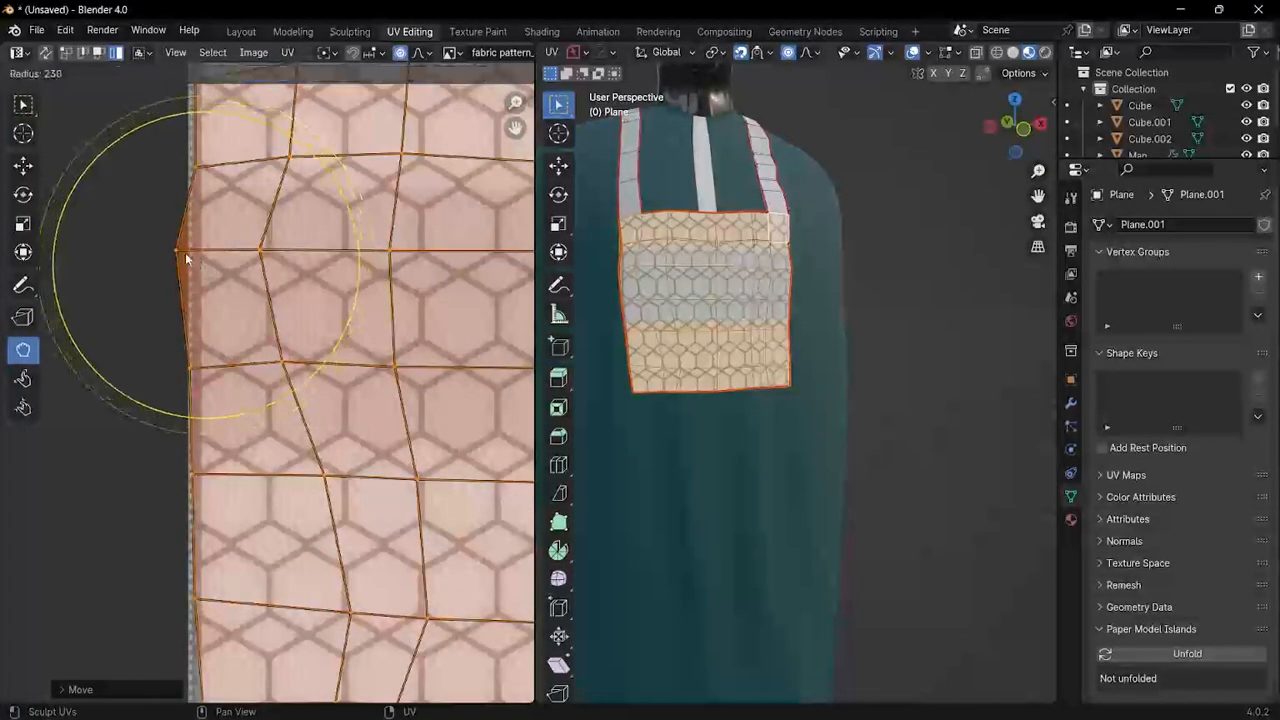
left_click(140, 250)
left_click_drag(177, 251, 209, 258)
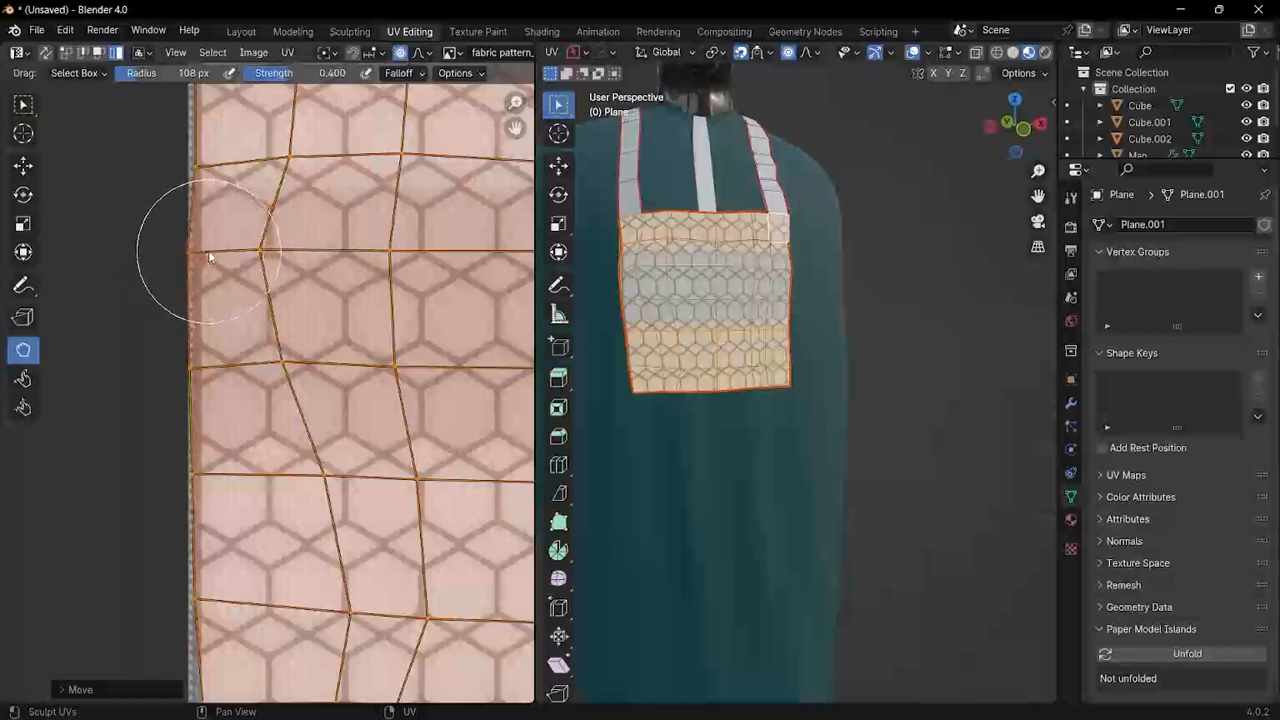
Step: Pull the island's upper edge vertices up to the texture's upper border with the Grab brush
scroll(215, 183, "down", 4)
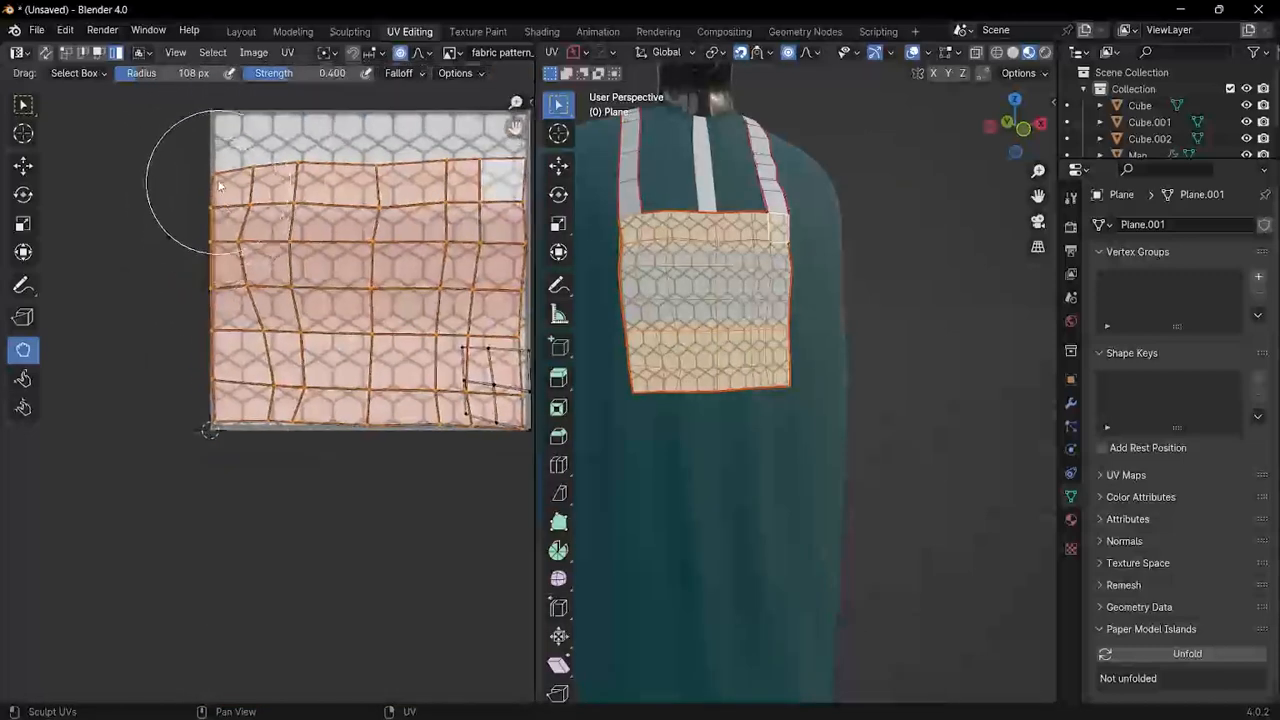
left_click_drag(220, 185, 209, 162)
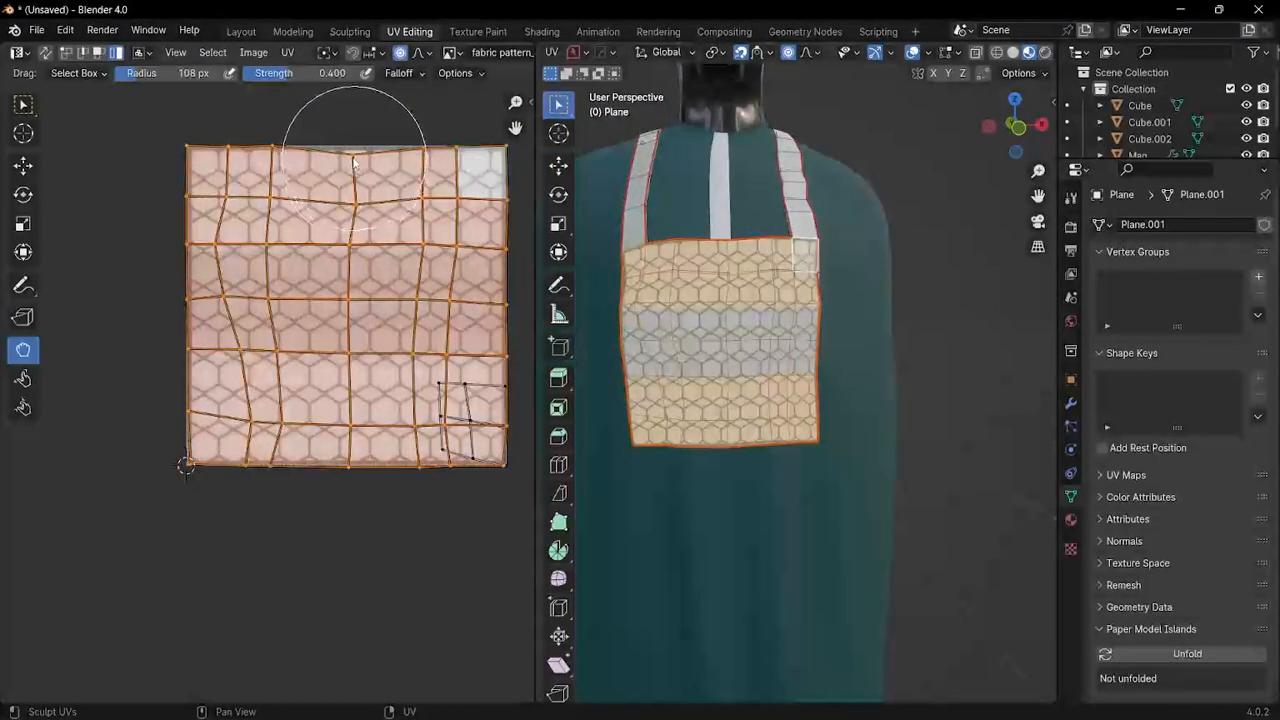
left_click_drag(353, 163, 351, 130)
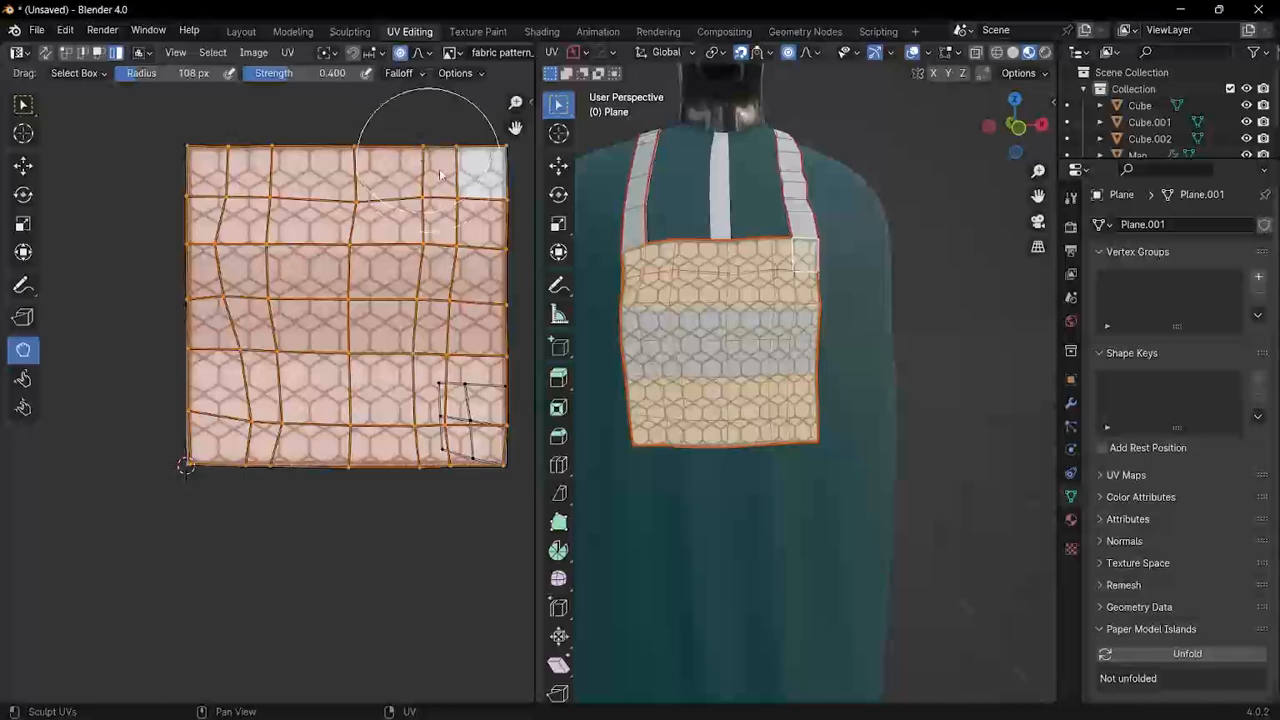
scroll(805, 254, "up", 3)
scroll(760, 330, "down", 4)
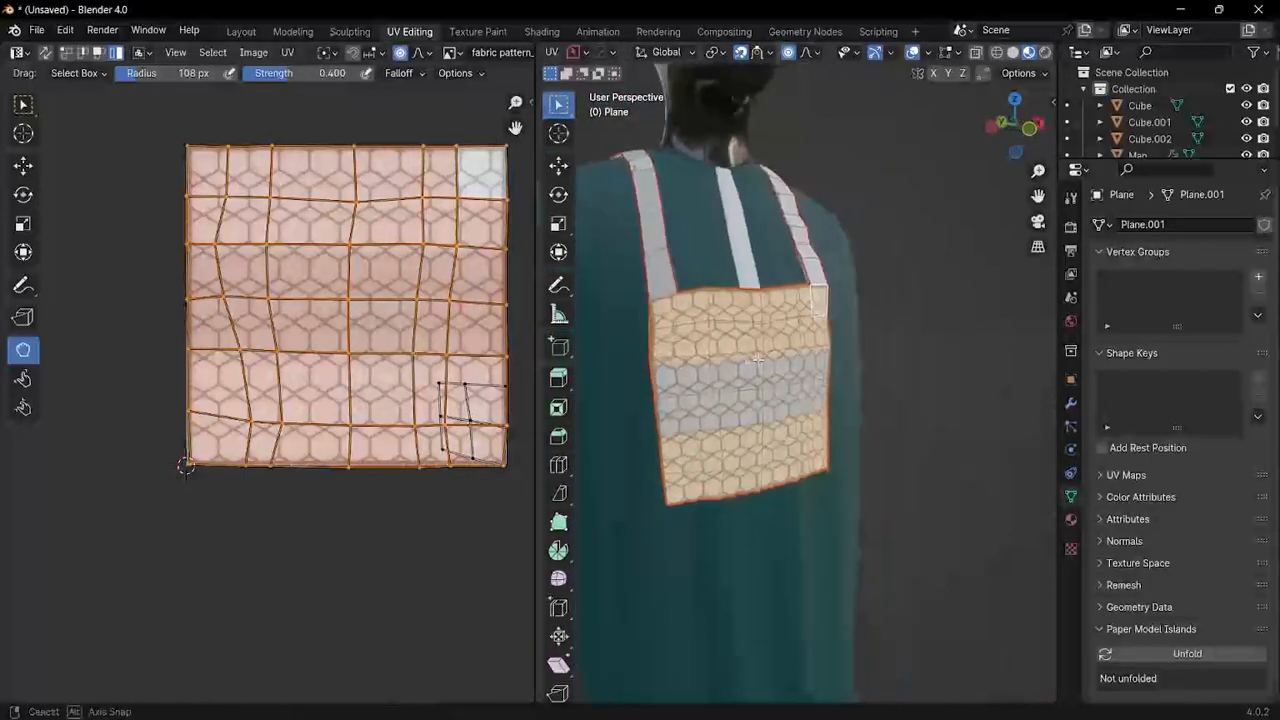
Step: Try a lengthwise loop cut along the shoulder strap and undo it
scroll(780, 315, "up", 3)
middle_click_drag(780, 315, 775, 300)
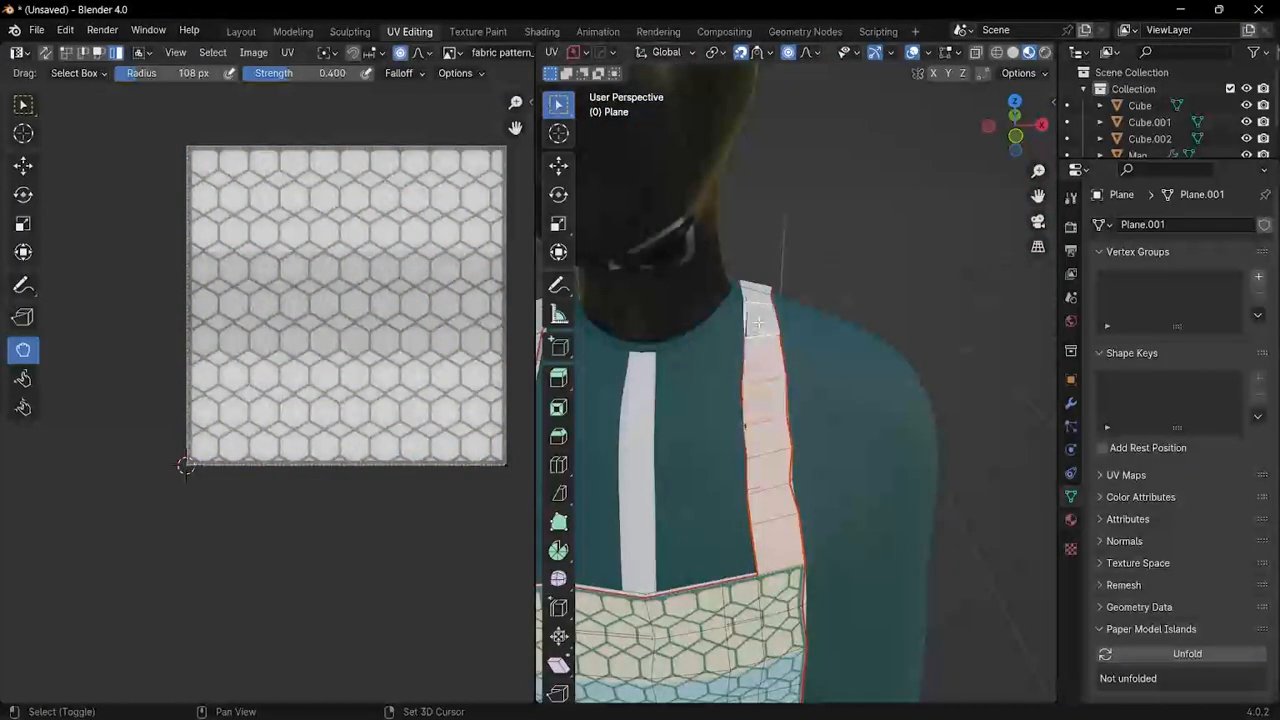
middle_click_drag(757, 323, 733, 530)
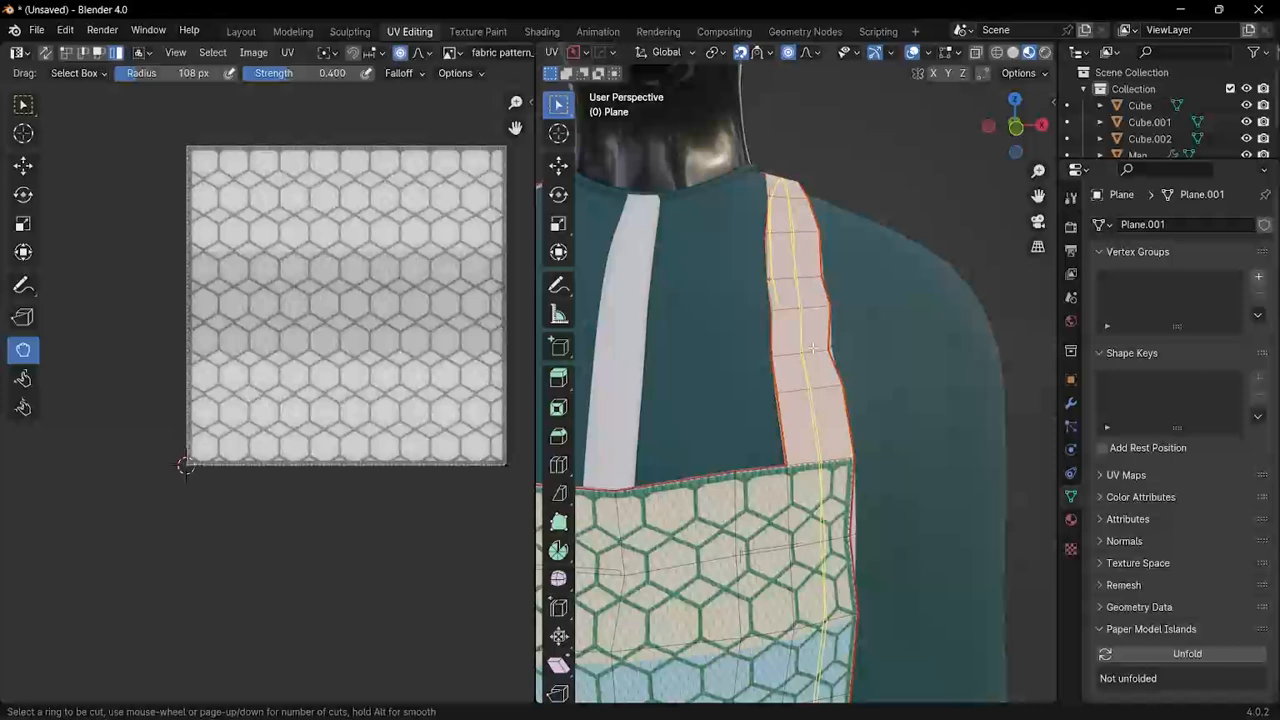
key("ctrl+r")
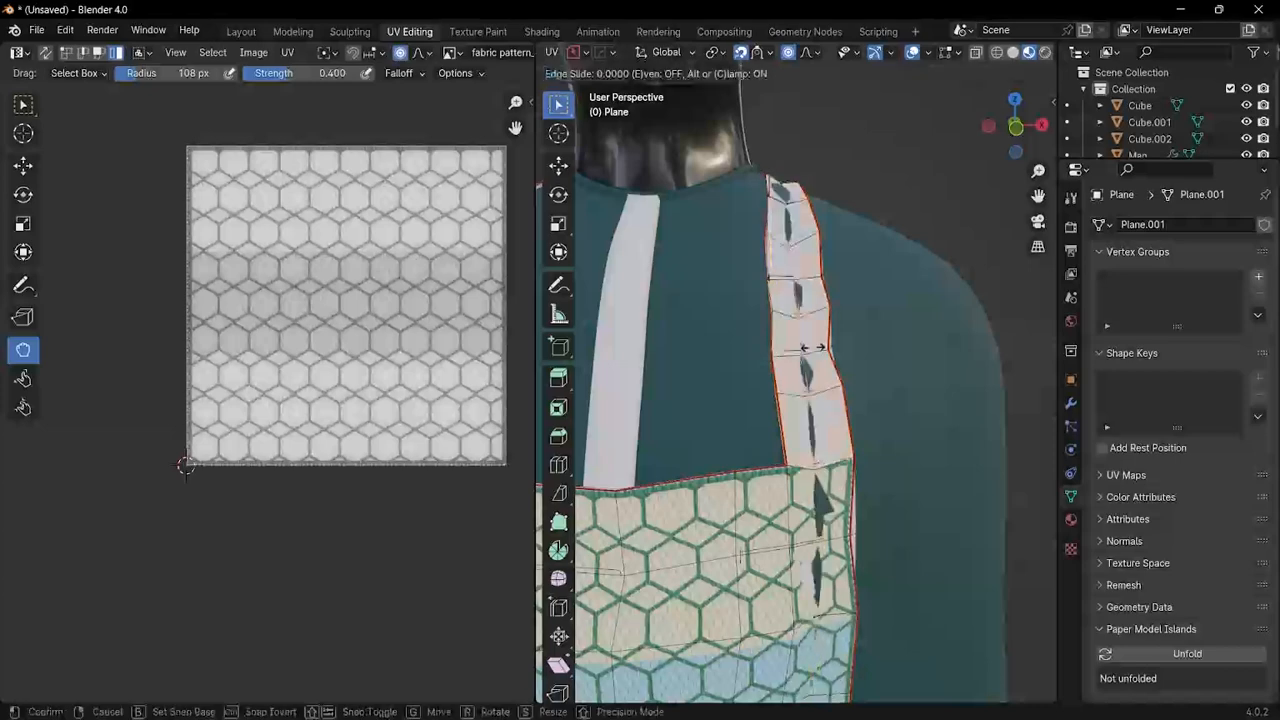
left_click(812, 350)
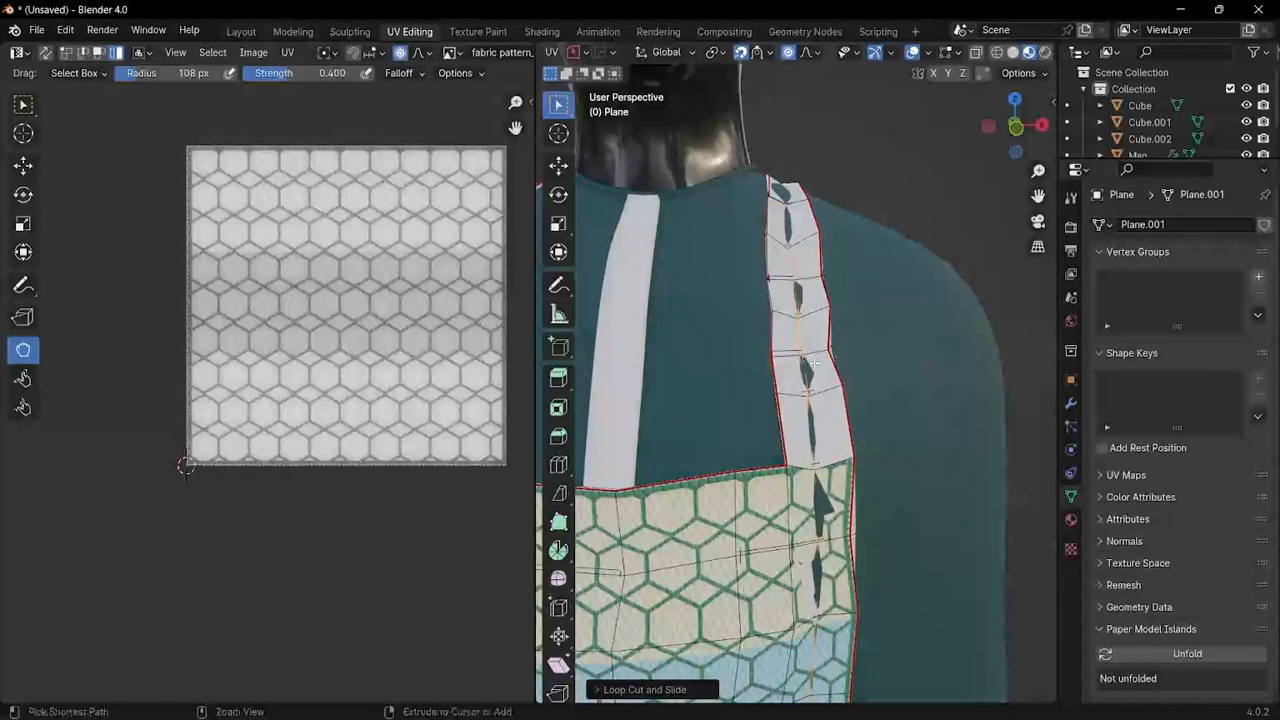
key("ctrl+z")
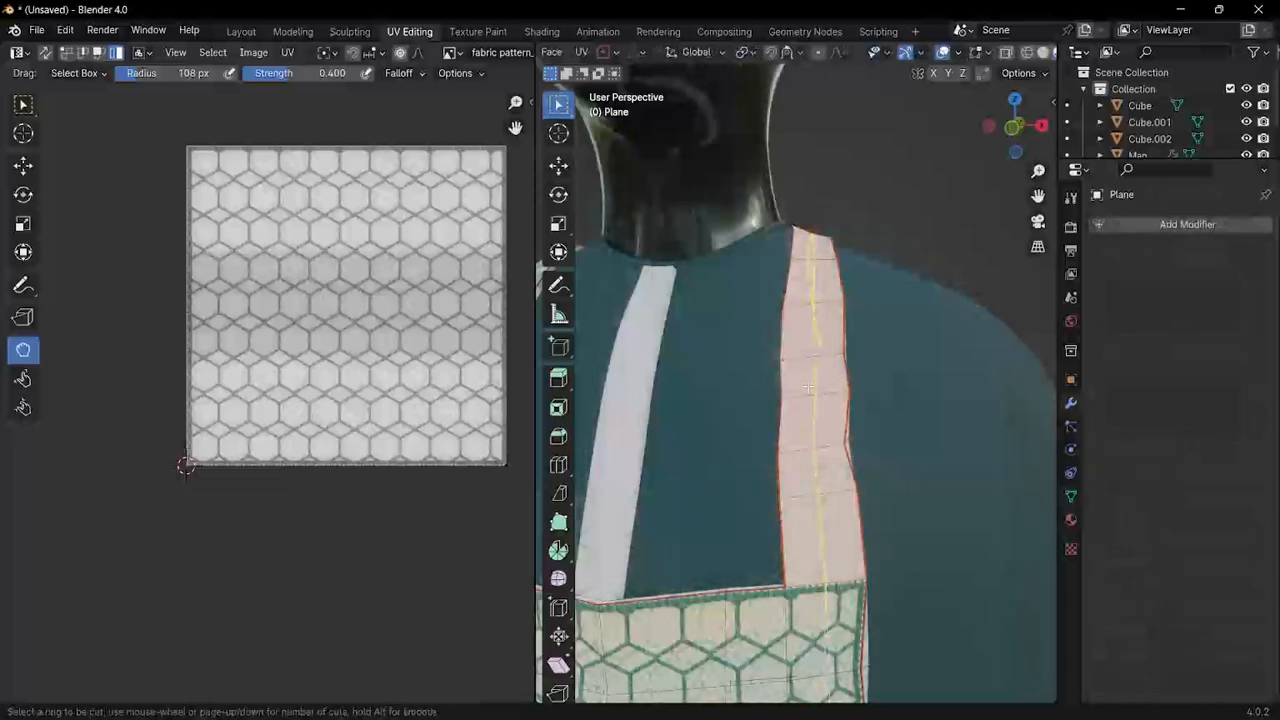
Step: Add a centred lengthwise loop cut down the shoulder strap
left_click(808, 385)
left_click(808, 385)
middle_click_drag(808, 385, 852, 290)
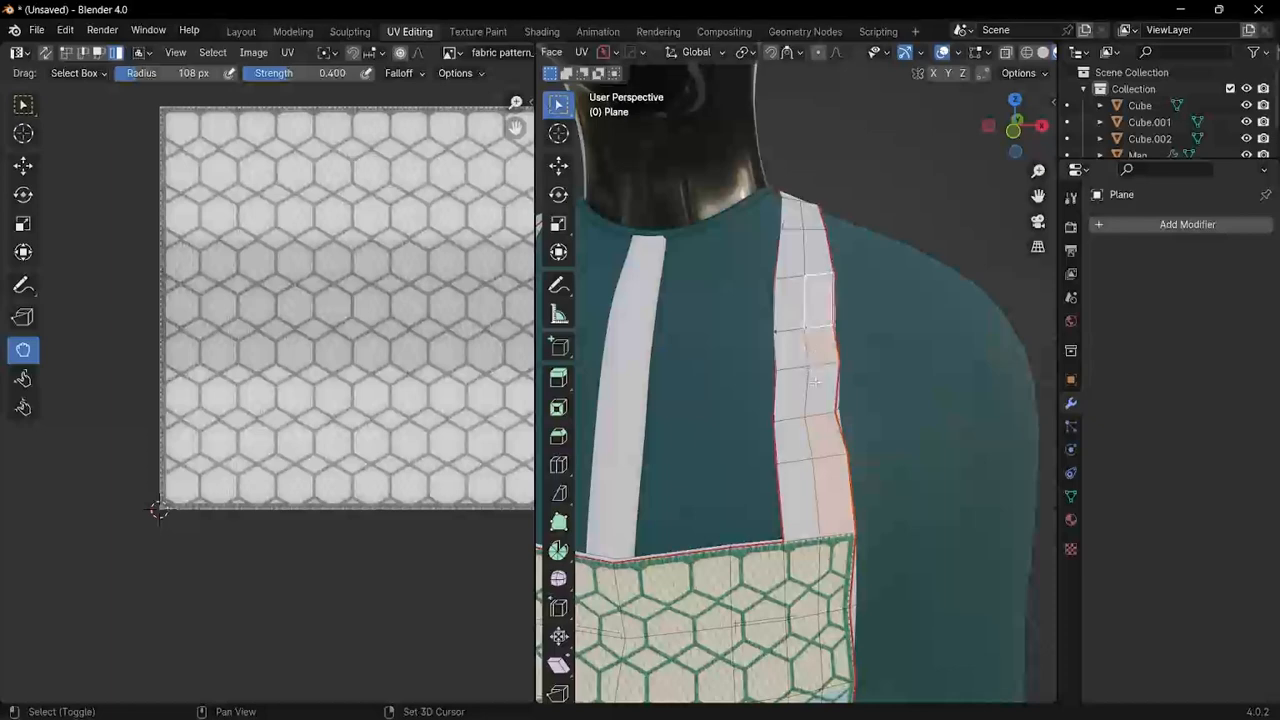
Step: Turn on X-ray and restrict the face selection to the shoulder strap's outer strip, excluding the front panel's faces
middle_click_drag(826, 351, 858, 317)
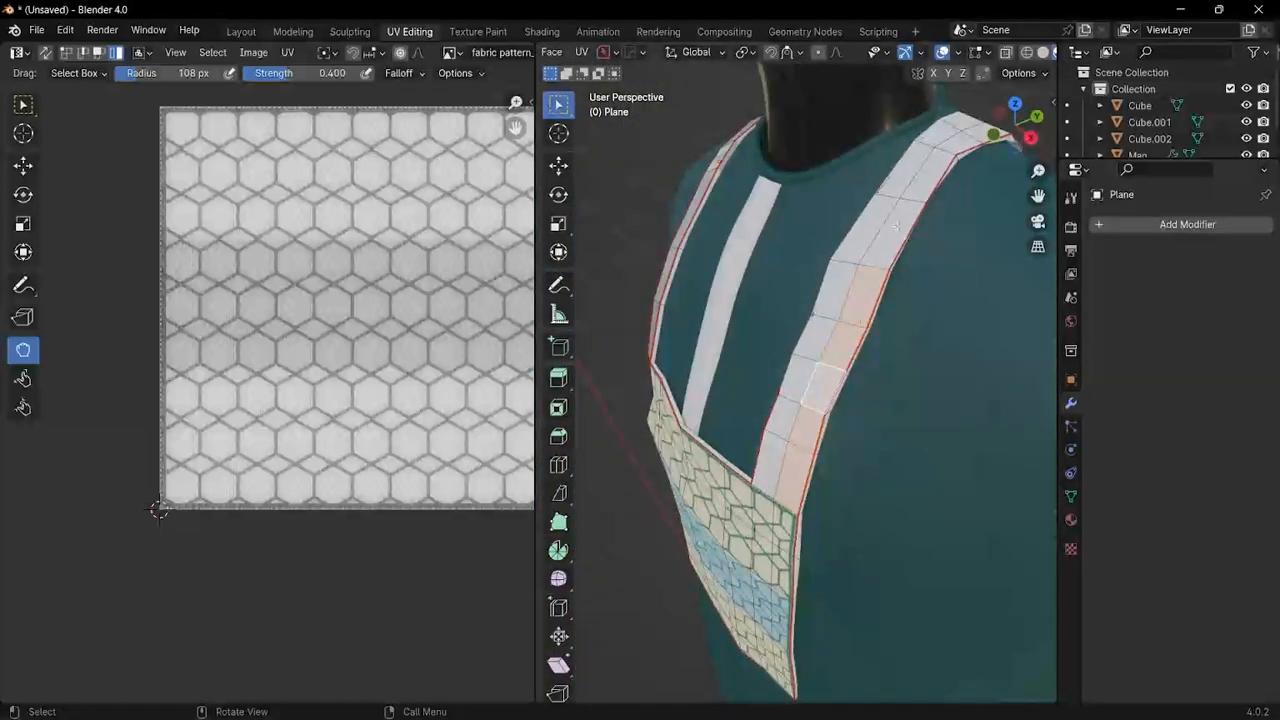
middle_click_drag(911, 196, 862, 336)
key("alt+z")
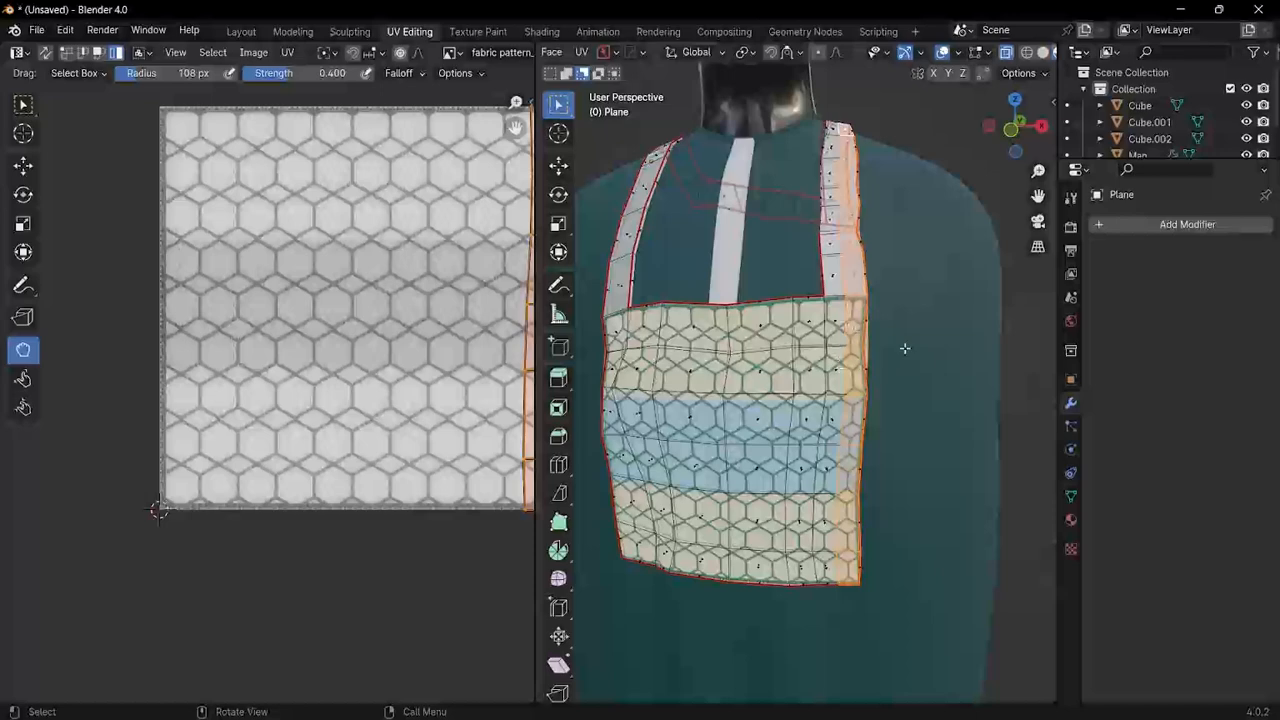
left_click_drag(833, 314, 951, 634)
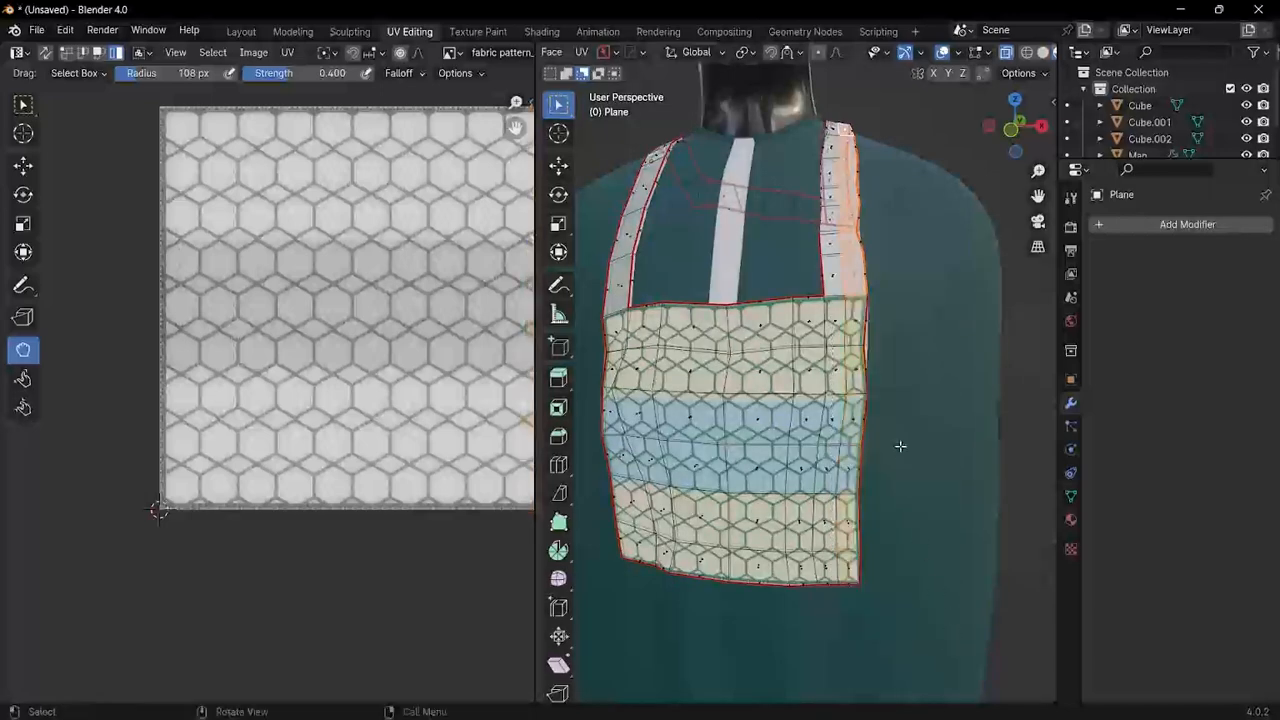
middle_click_drag(900, 443, 850, 217)
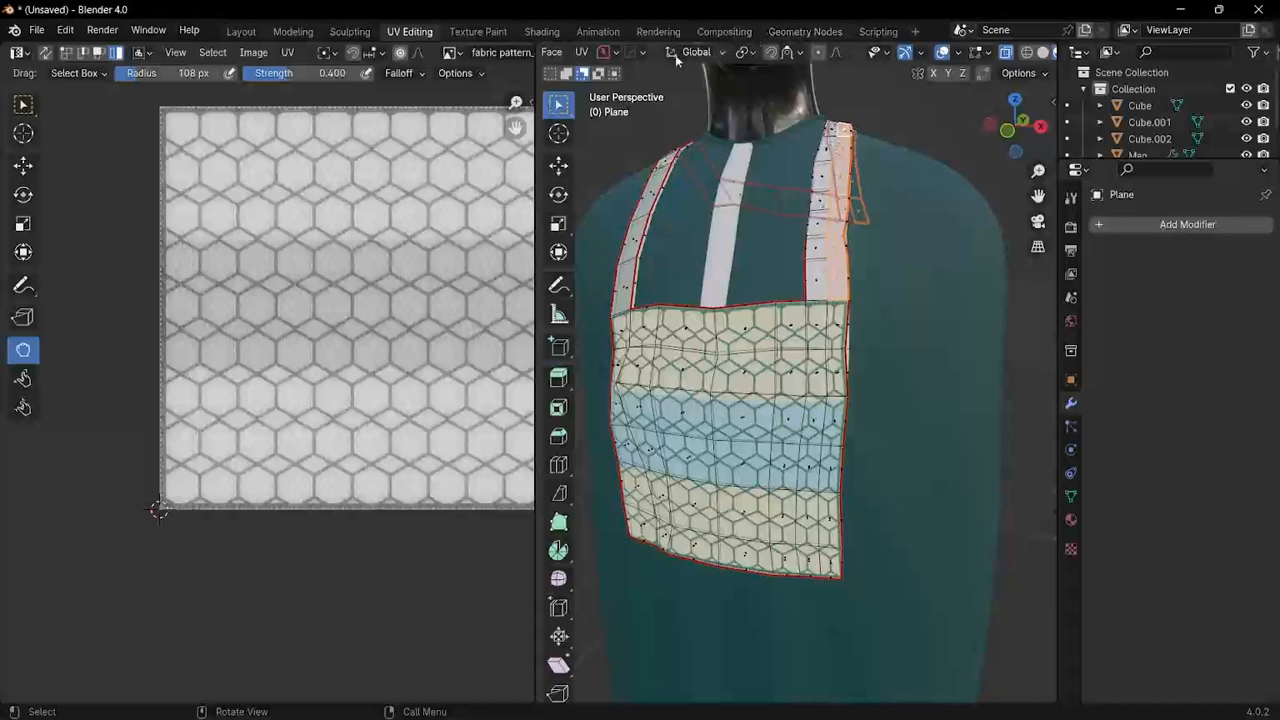
Step: Unwrap the selected outer strip faces of the shoulder strap and check the pattern on them
left_click(583, 53)
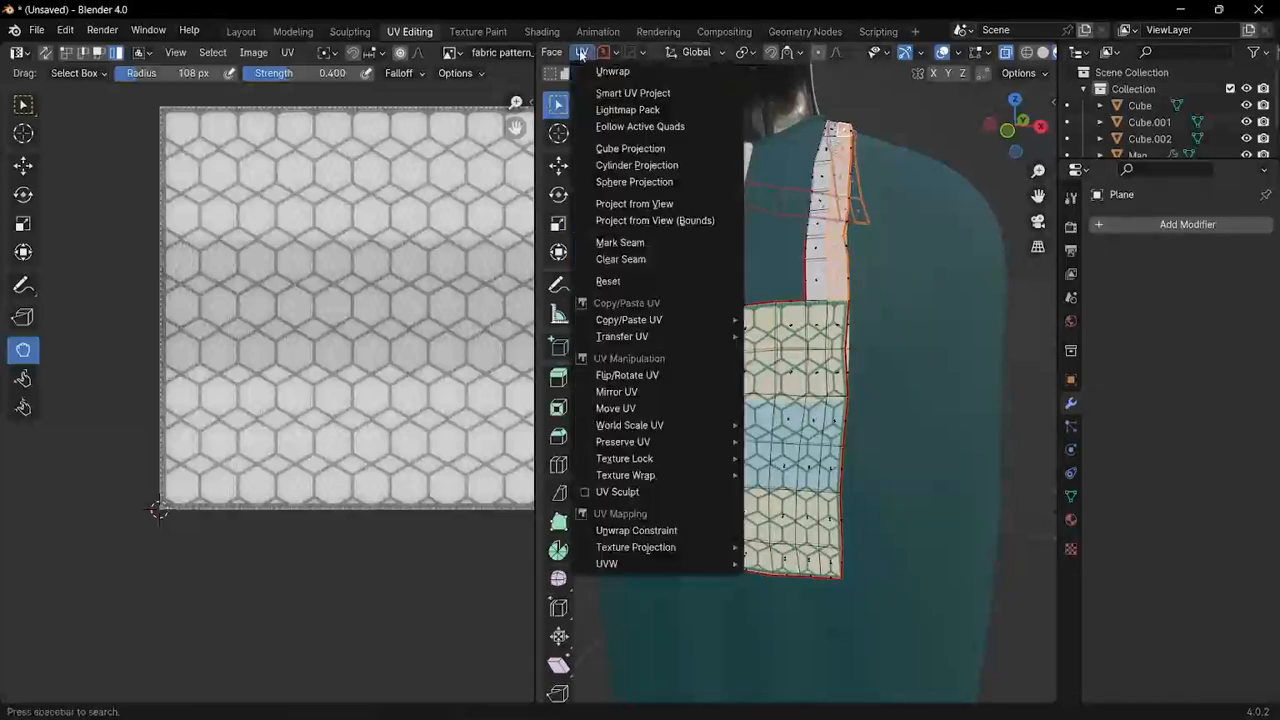
left_click(632, 70)
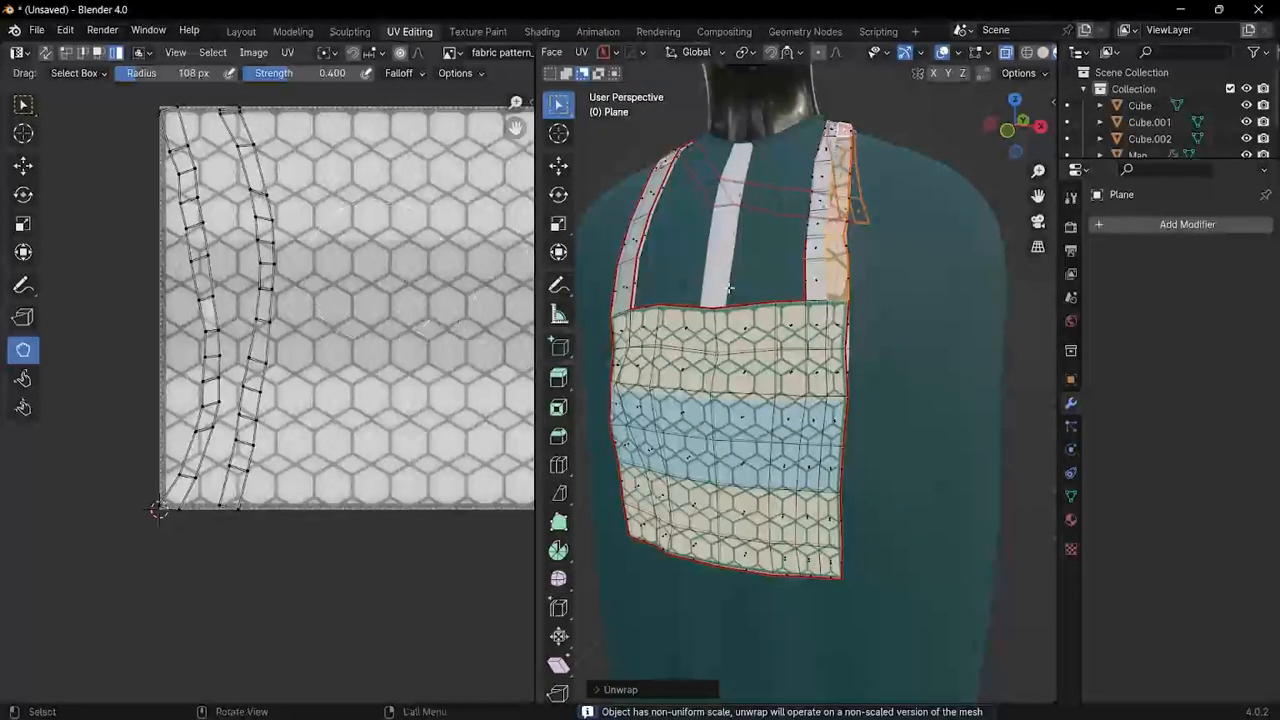
middle_click_drag(730, 288, 690, 295)
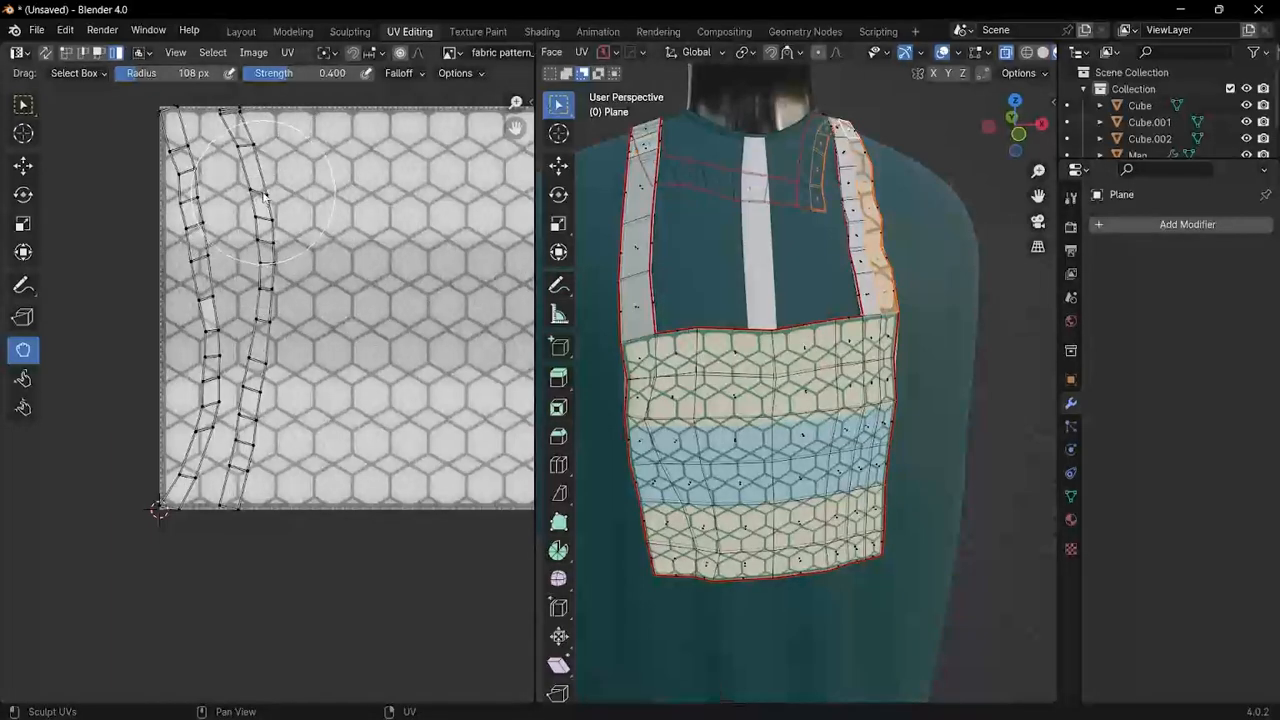
middle_click_drag(700, 270, 668, 325)
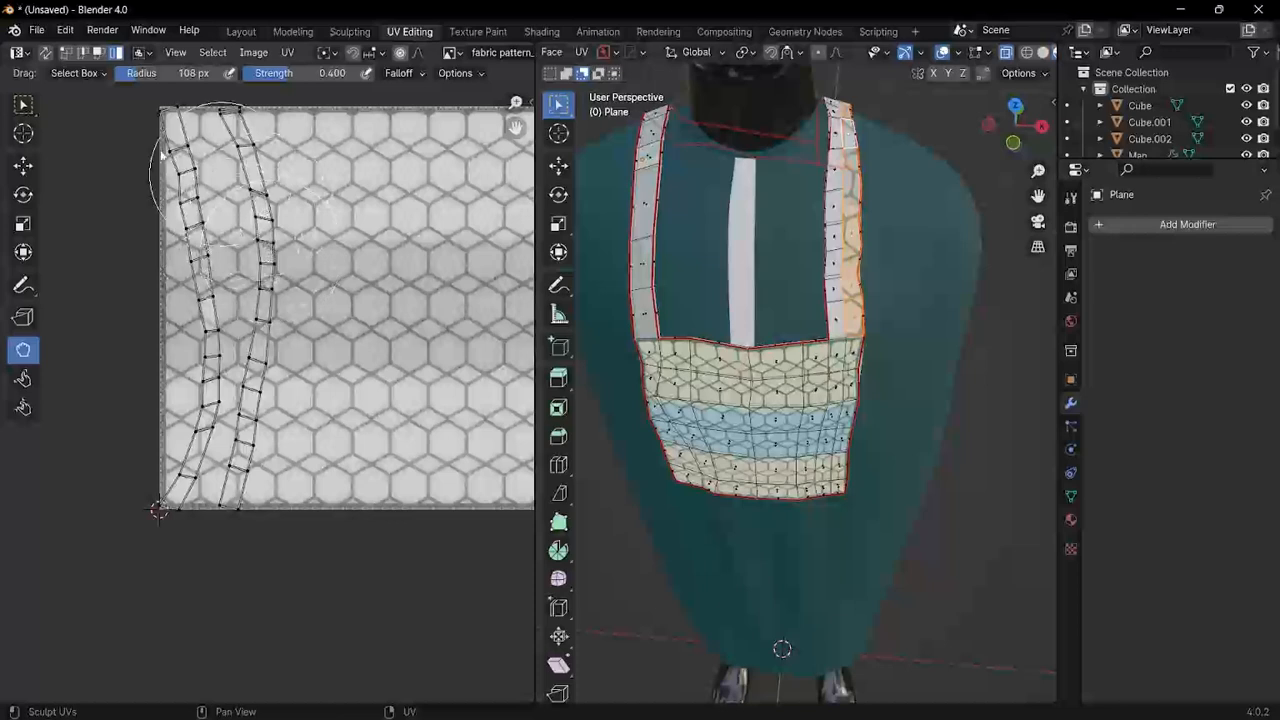
Step: Select the leftmost strap UV island with Select Box and move it across to the texture's right border
left_click(23, 104)
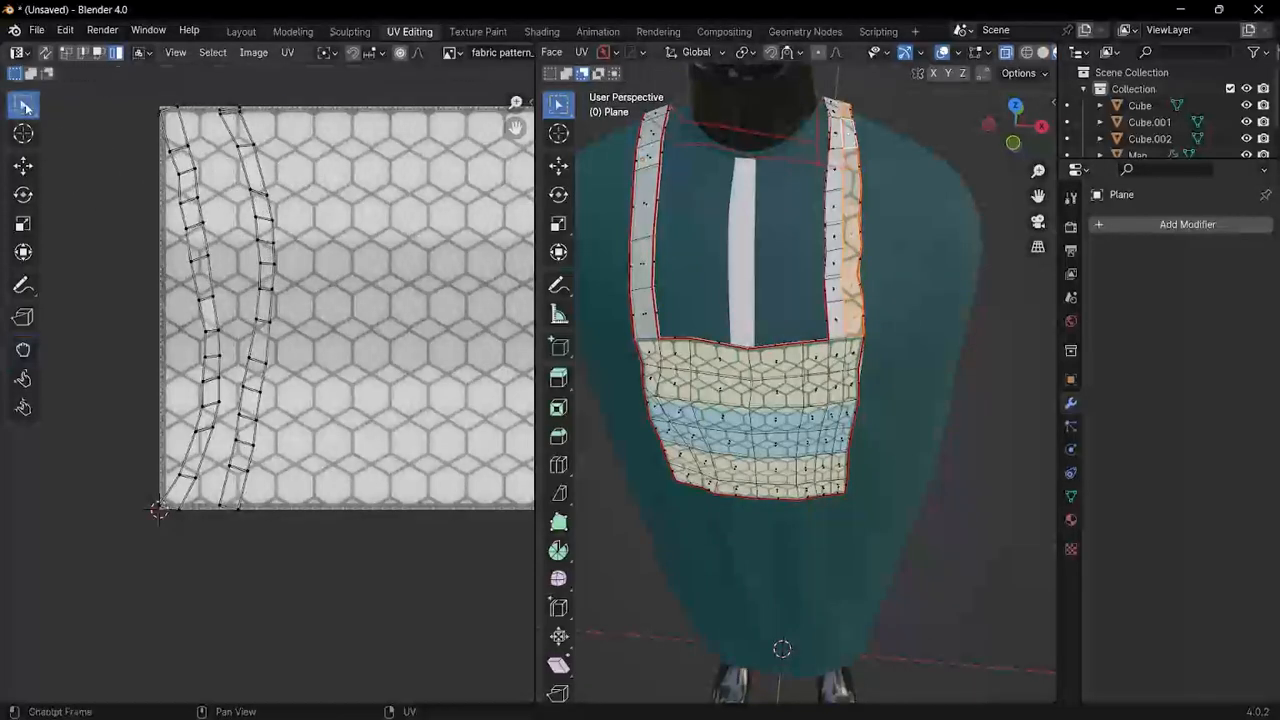
left_click(267, 216)
scroll(284, 222, "down", 1)
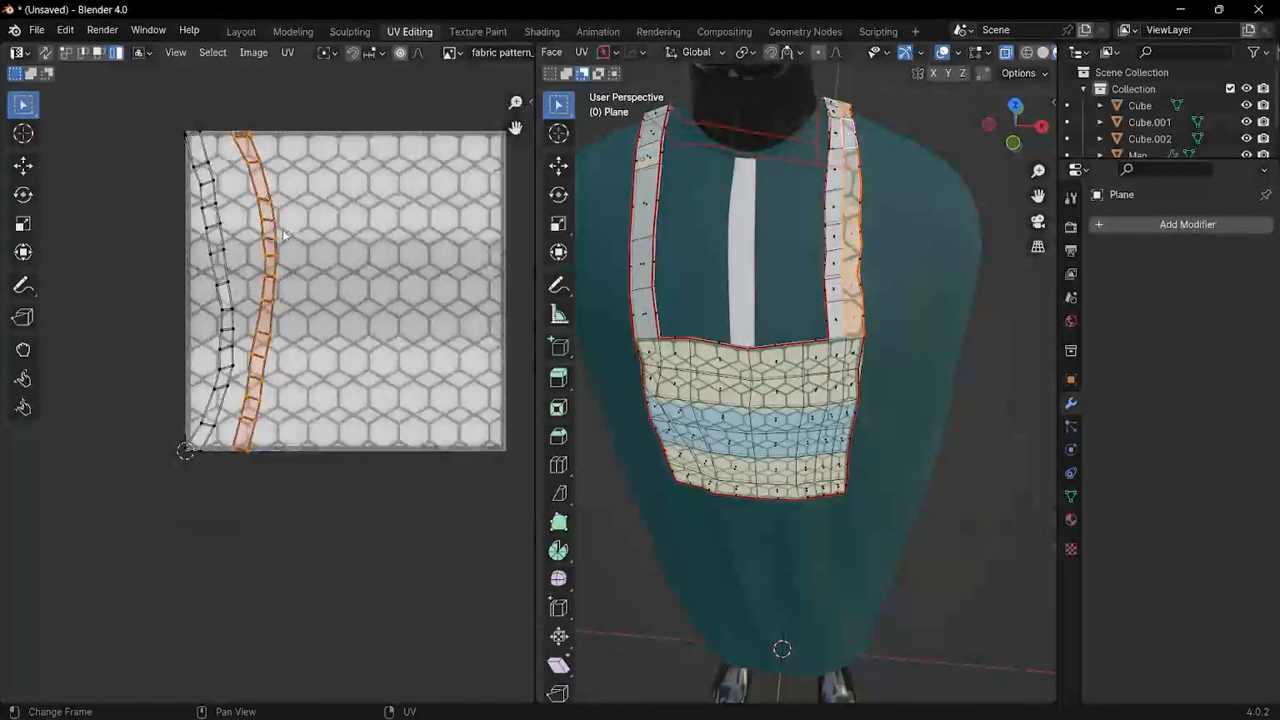
key("g")
right_click(267, 233)
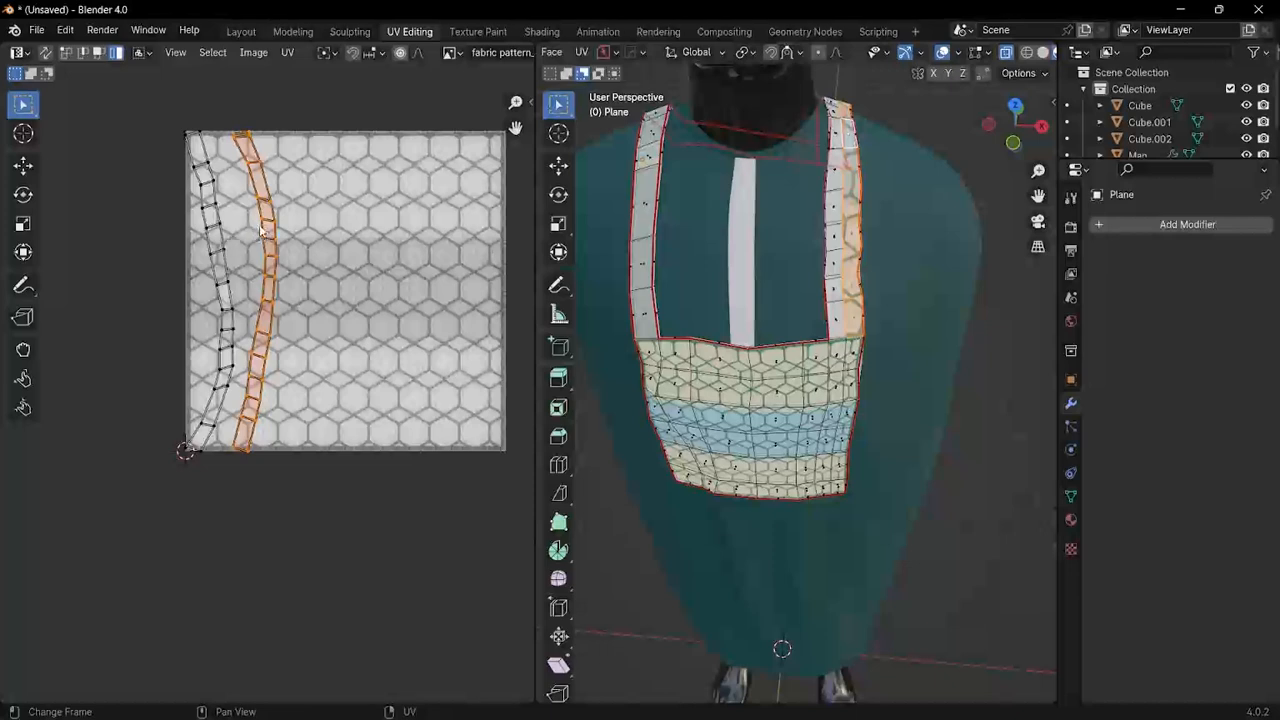
left_click(222, 256)
key("g")
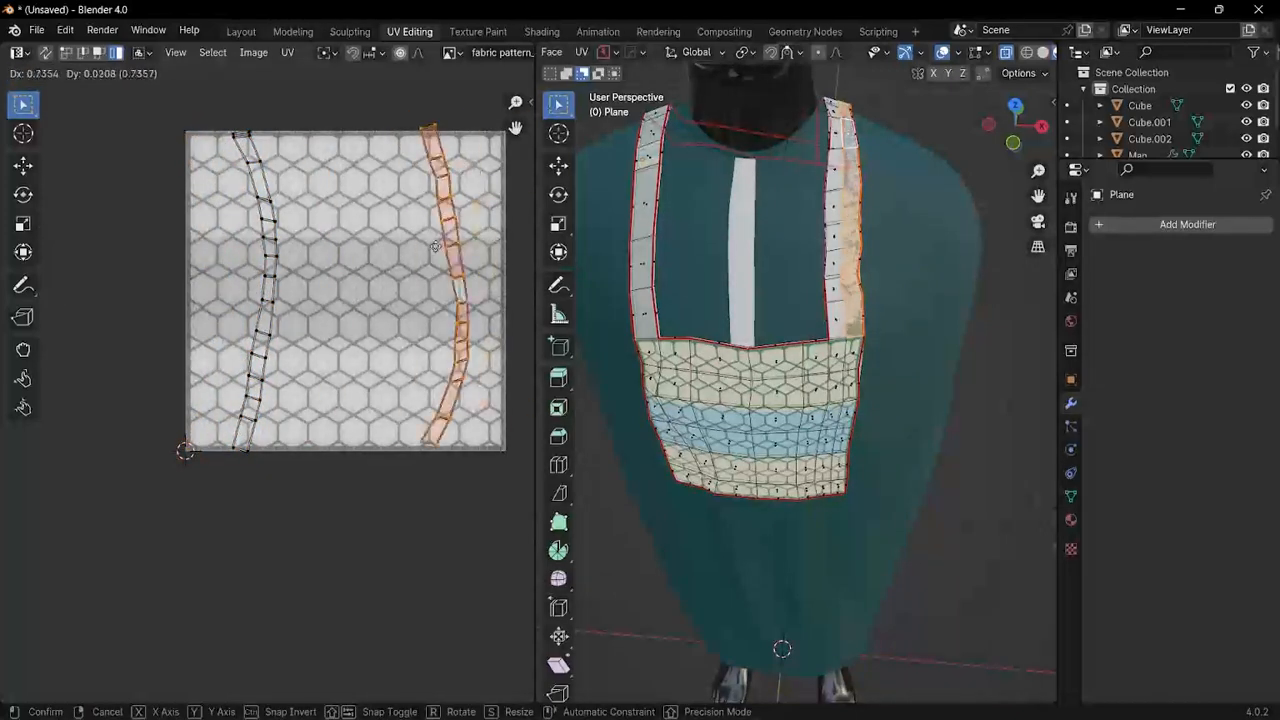
right_click(462, 248)
scroll(459, 262, "down", 1)
scroll(459, 262, "right", 3, "ctrl")
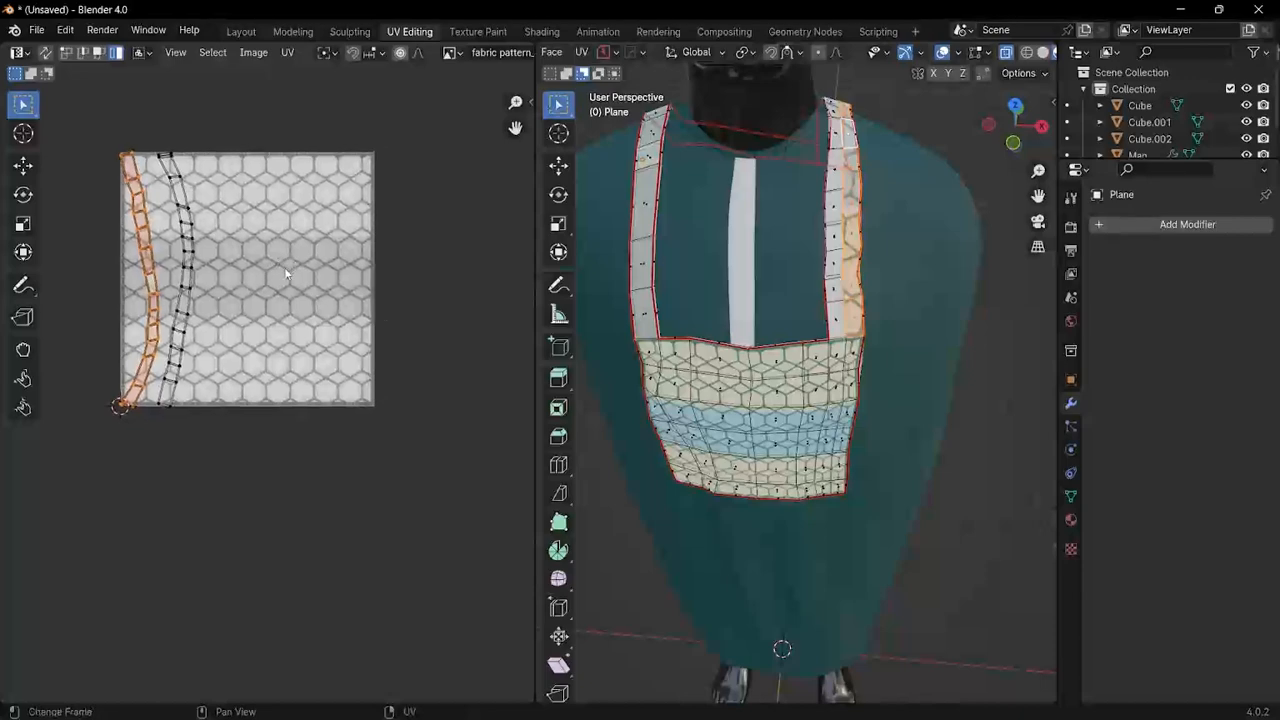
key("g")
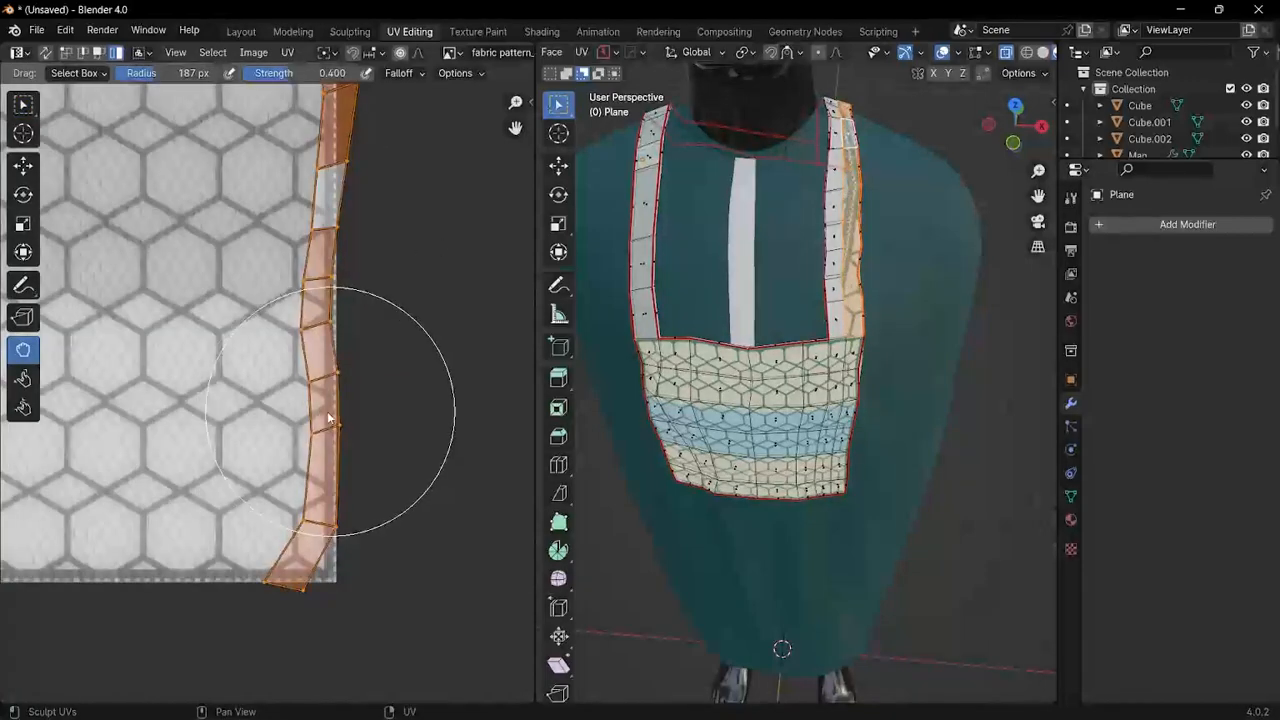
Step: Straighten the strap UV strip along the texture's right border using the Grab brush with a 187 px radius
left_click_drag(329, 412, 316, 417)
scroll(345, 318, "up", 4)
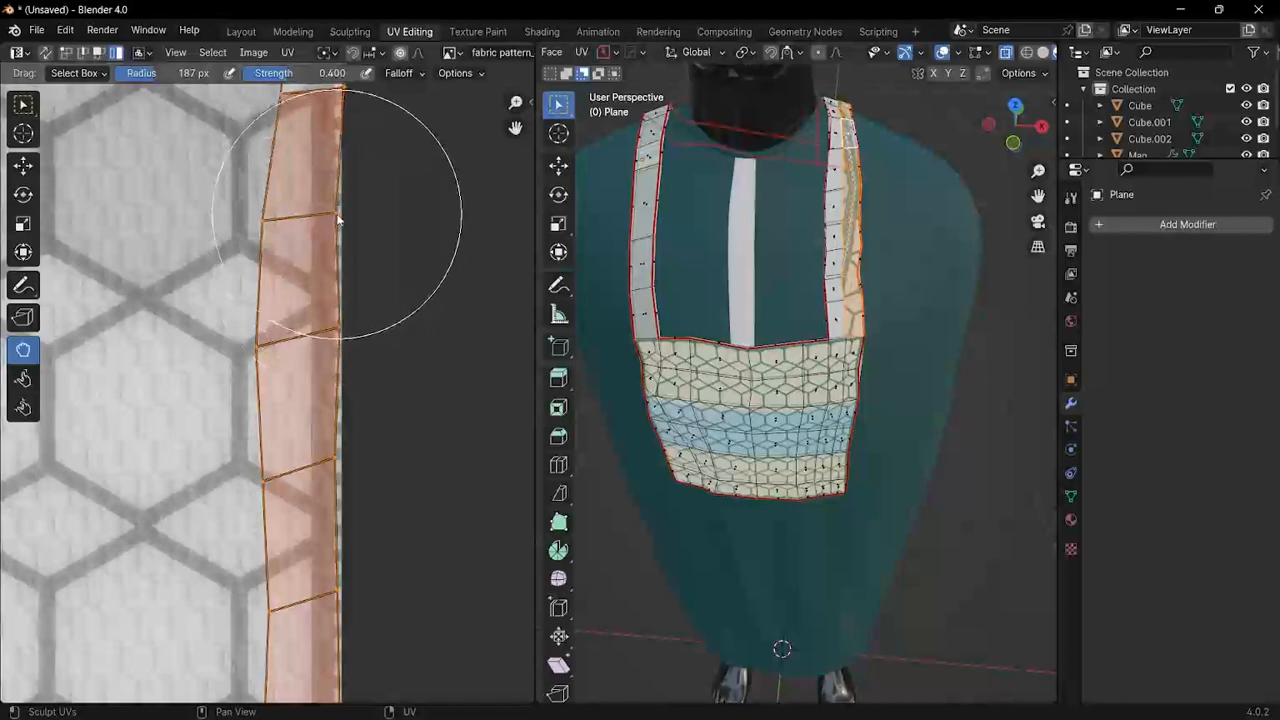
scroll(366, 314, "down", 4)
scroll(360, 405, "up", 3)
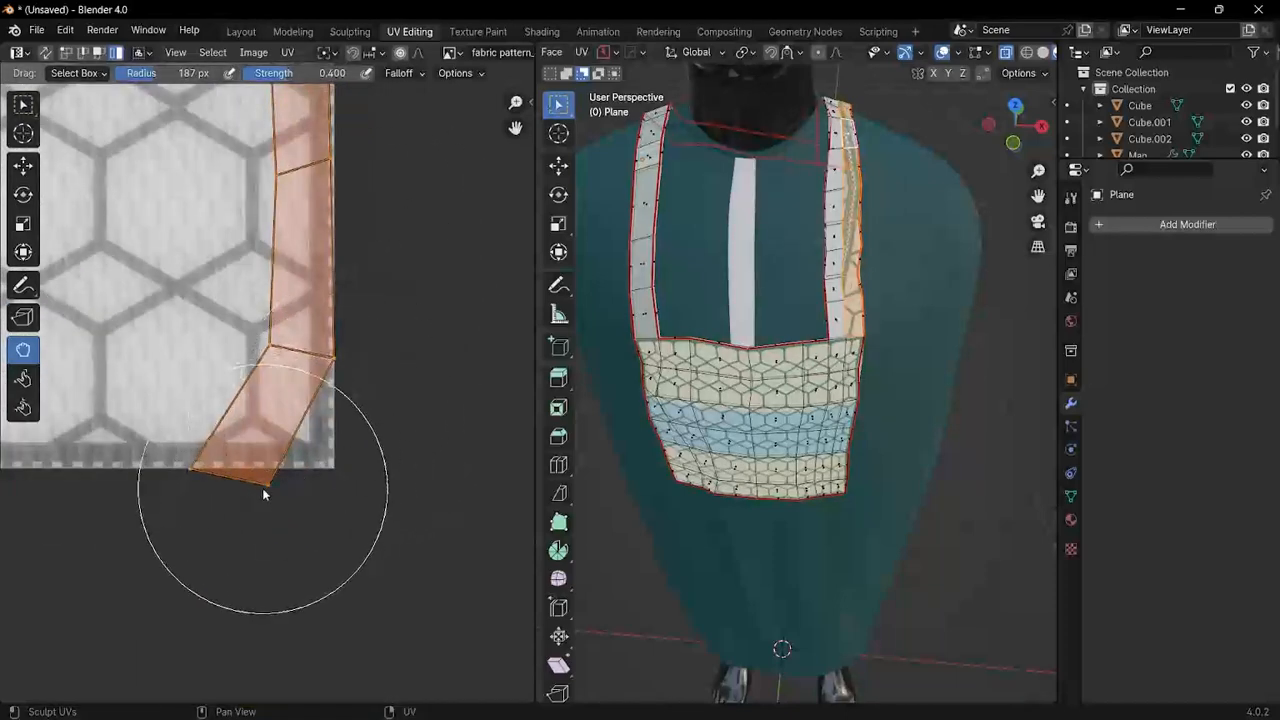
Step: Pull both lower end vertices of the strap UV strip into line at the texture's lower-right corner with the Grab brush
scroll(262, 488, "up", 3)
left_click_drag(401, 450, 492, 429)
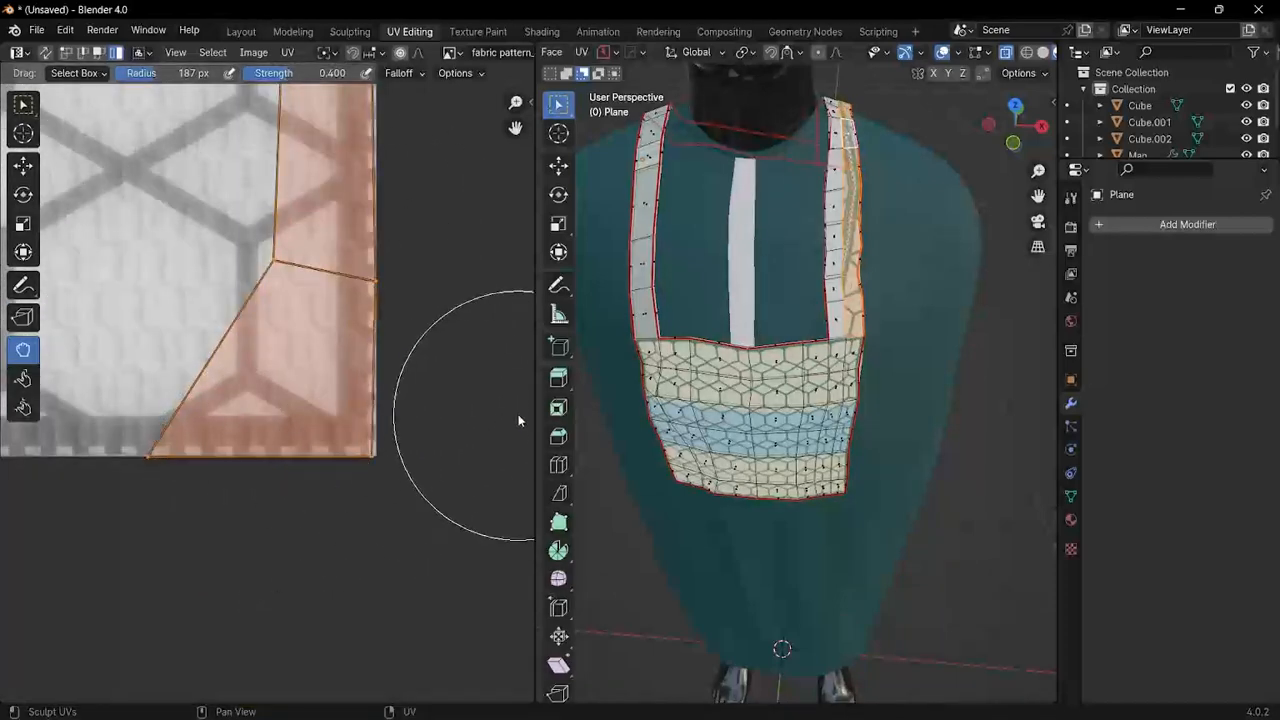
mouse_move(149, 463)
left_mouse_down()
mouse_move(363, 466)
mouse_move(397, 452)
left_mouse_up()
scroll(338, 295, "down", 4)
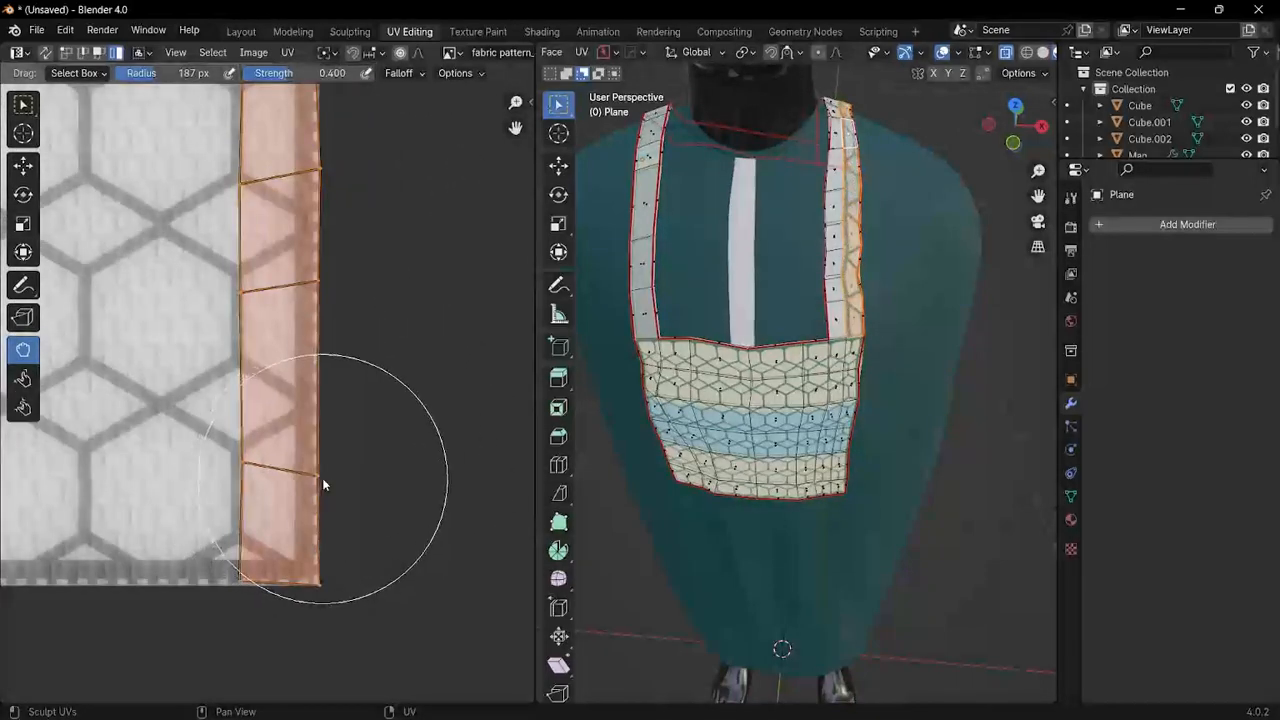
Step: Straighten the remaining bent section in the middle of the strap UV strip against the right border with the Grab brush
scroll(322, 480, "down", 5)
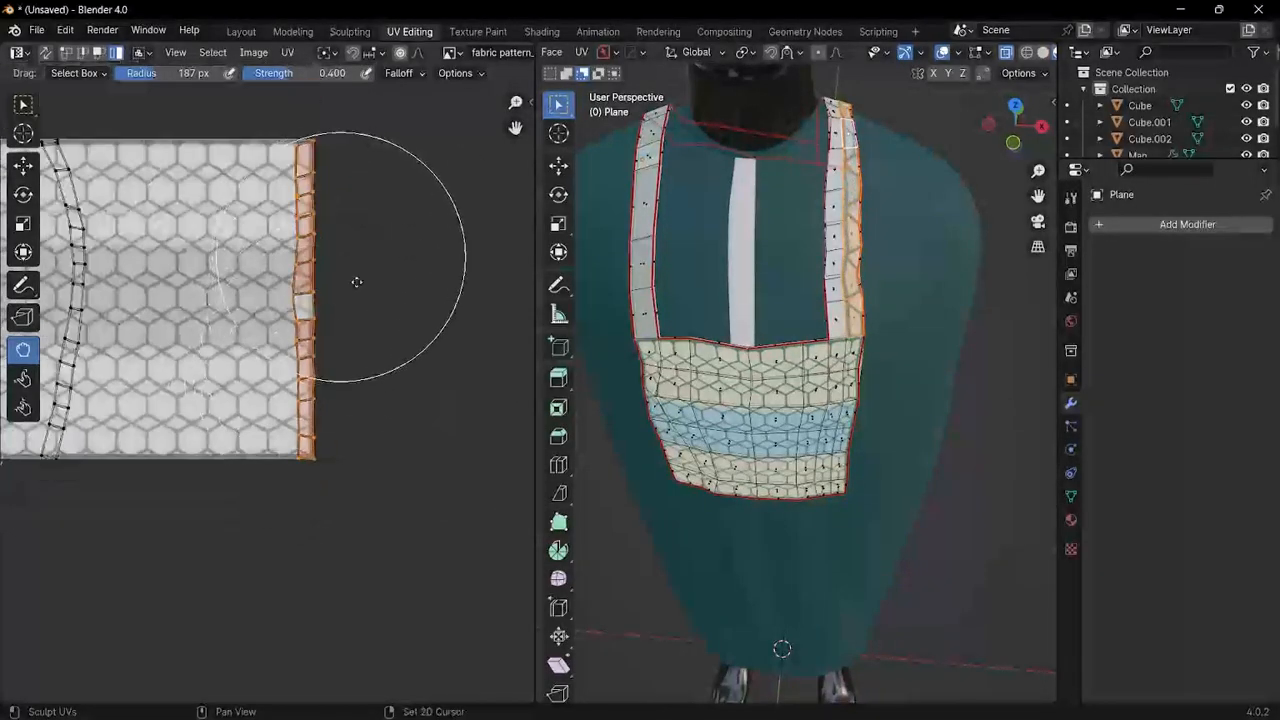
scroll(357, 280, "up", 8)
left_click_drag(201, 492, 265, 500)
scroll(886, 298, "up", 6)
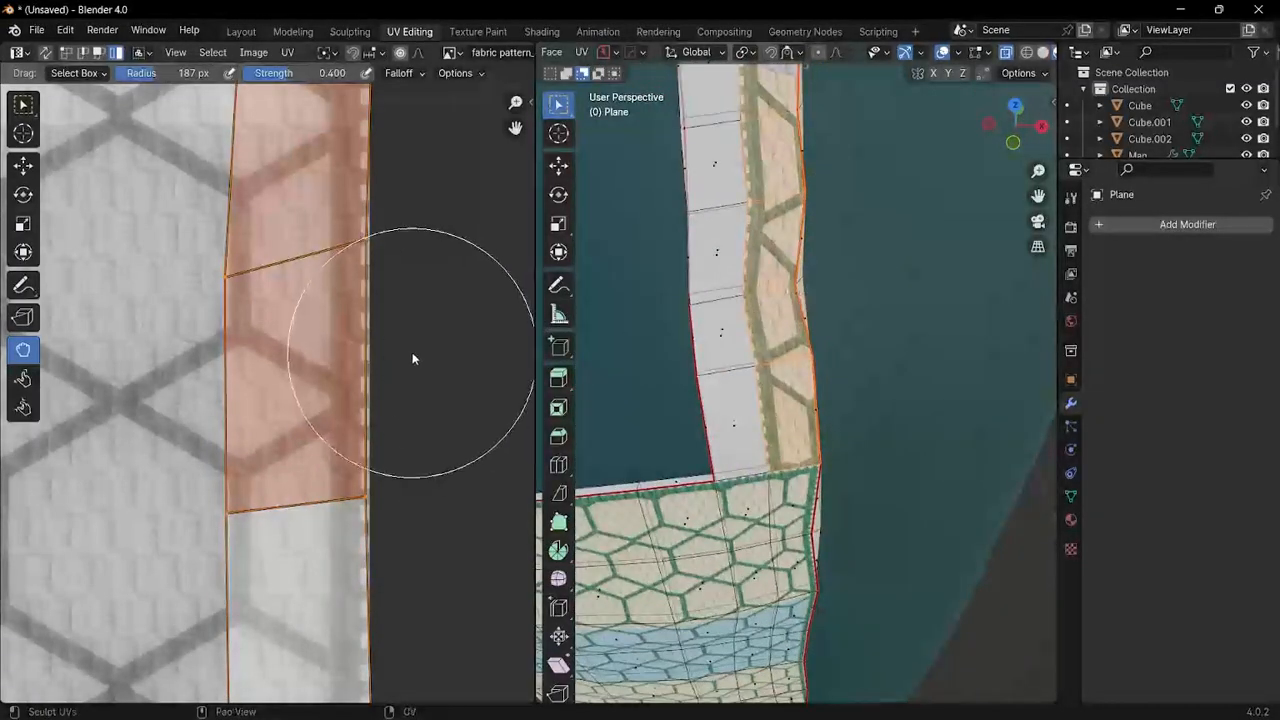
scroll(286, 365, "down", 6)
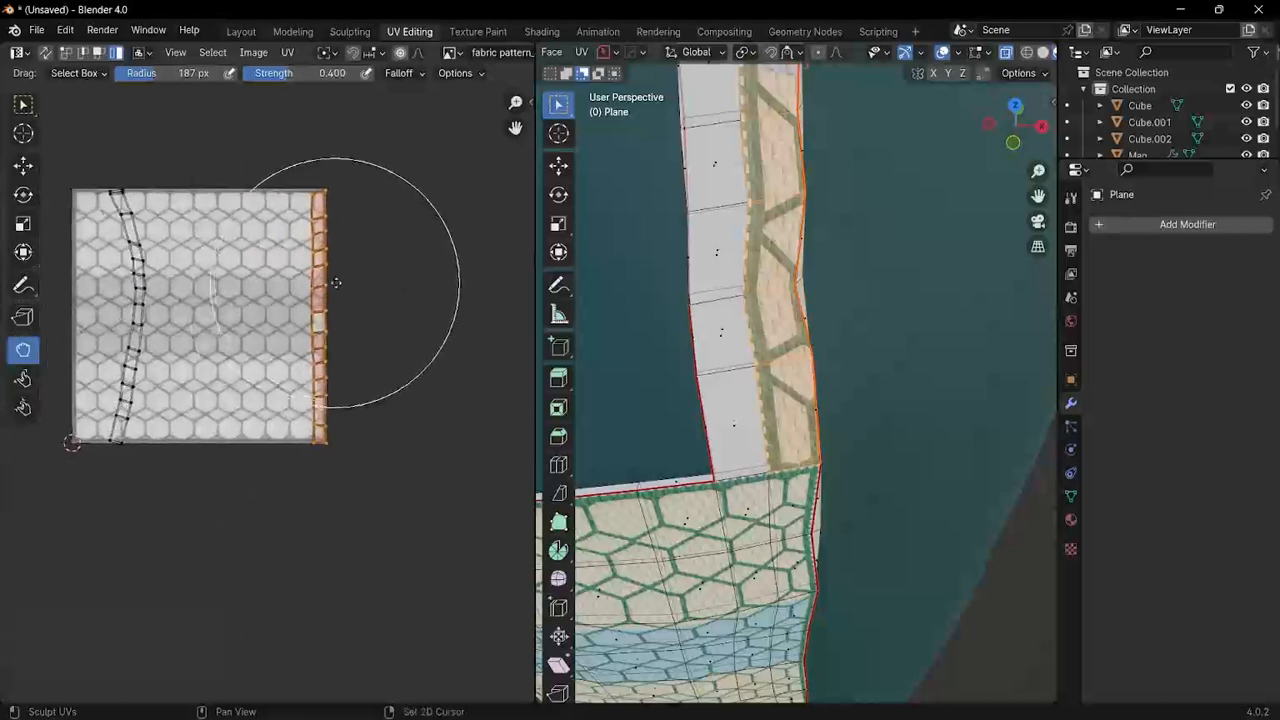
Step: Mirror the strap UV strip along X so the pattern's border runs along the strap's outer edge
middle_click_drag(336, 283, 340, 283, "shift")
key("u")
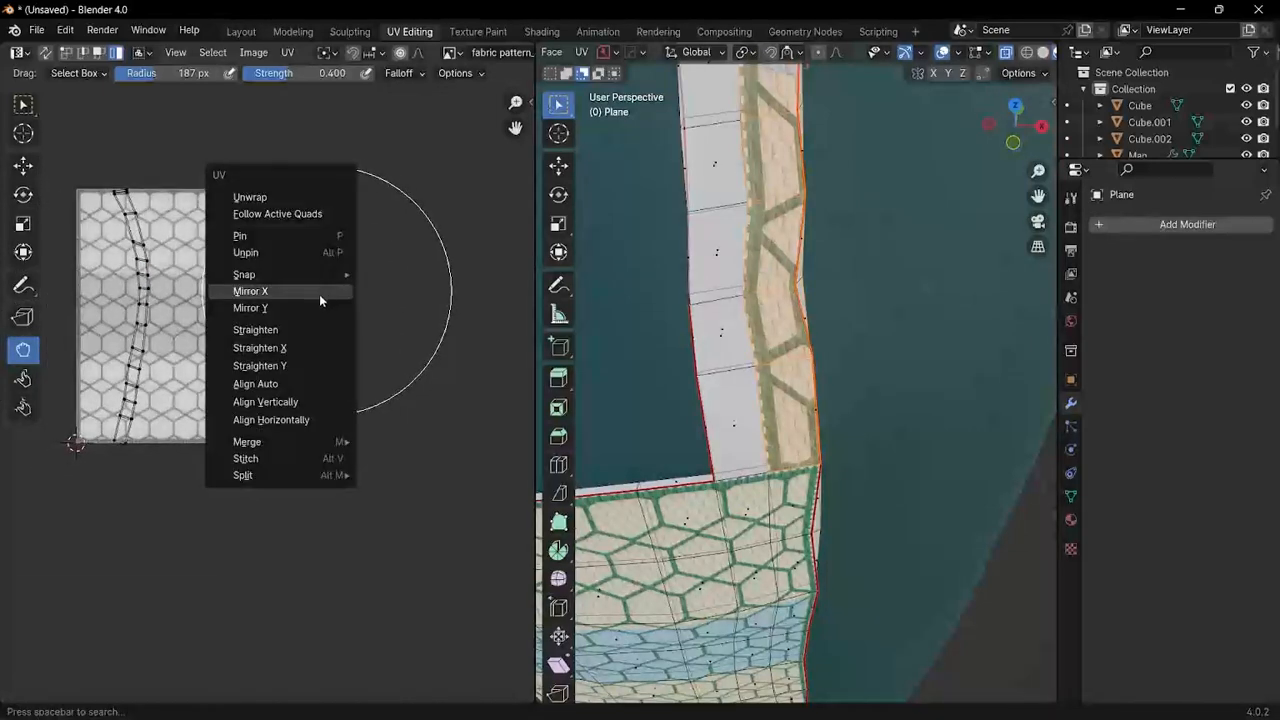
left_click(319, 296)
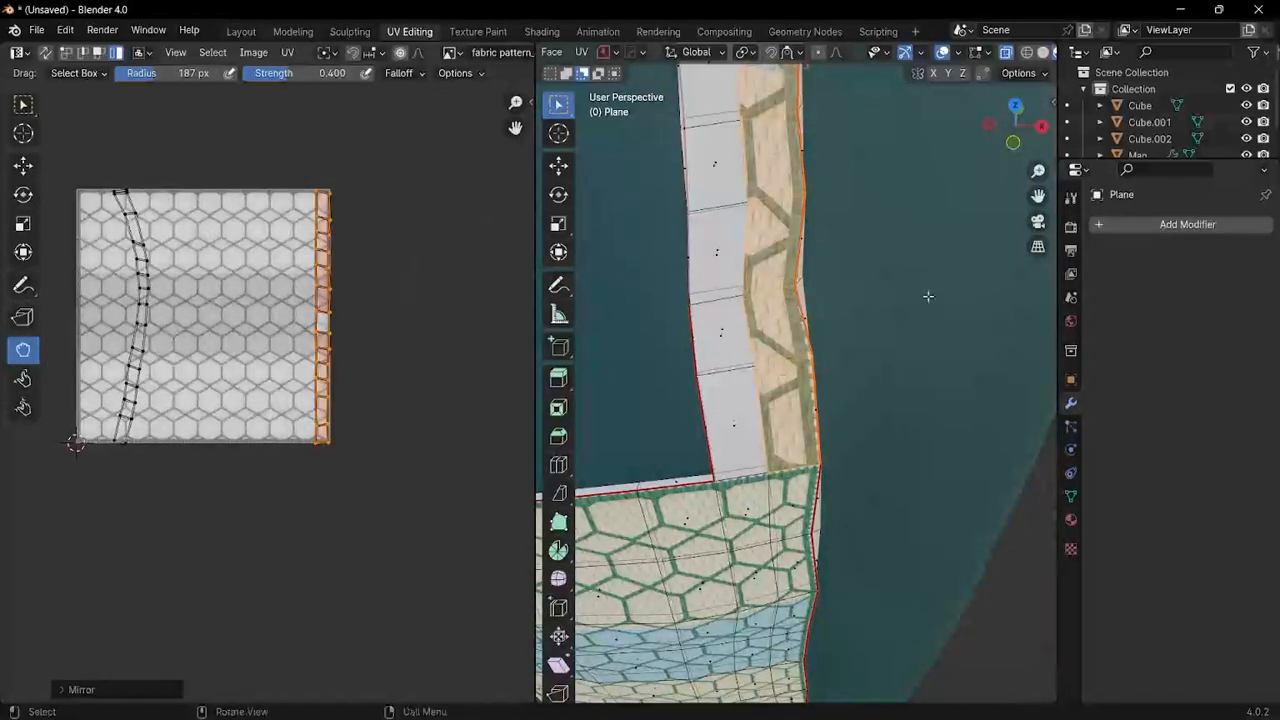
scroll(920, 290, "down", 6)
middle_click_drag(889, 265, 885, 214)
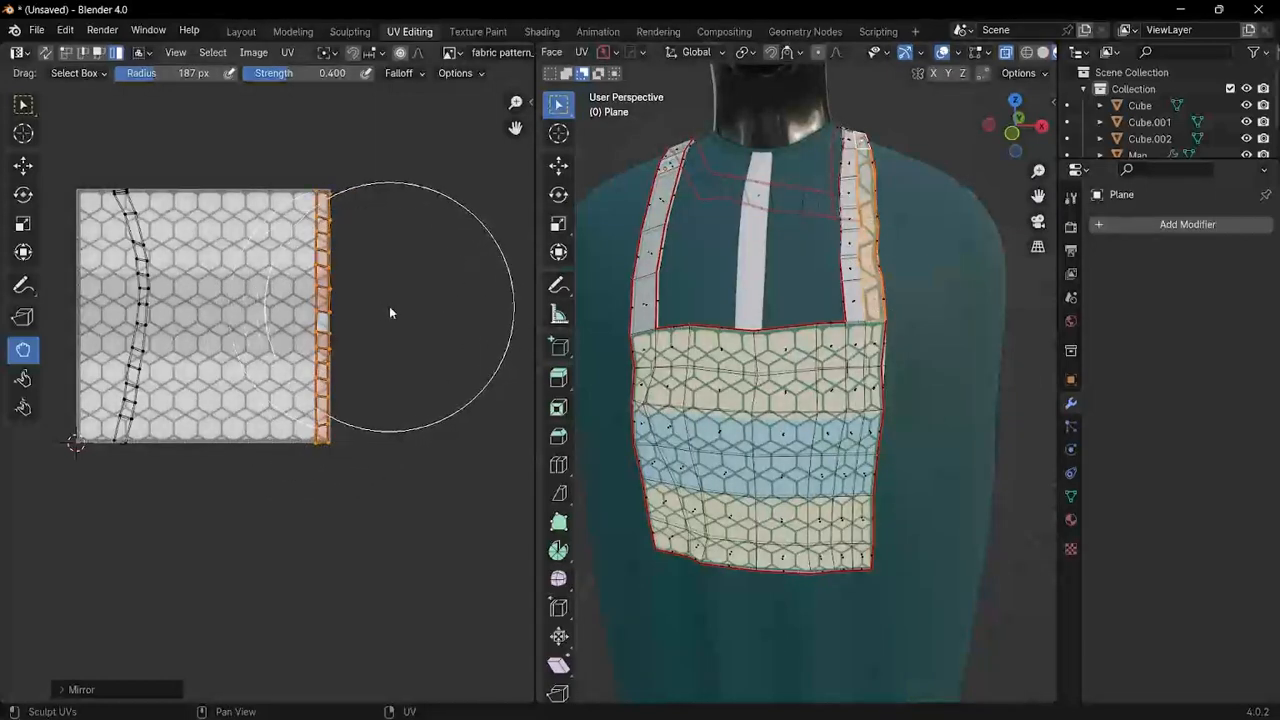
Step: Widen the mirrored strap UV strip by scaling it along X
key("s")
key("x")
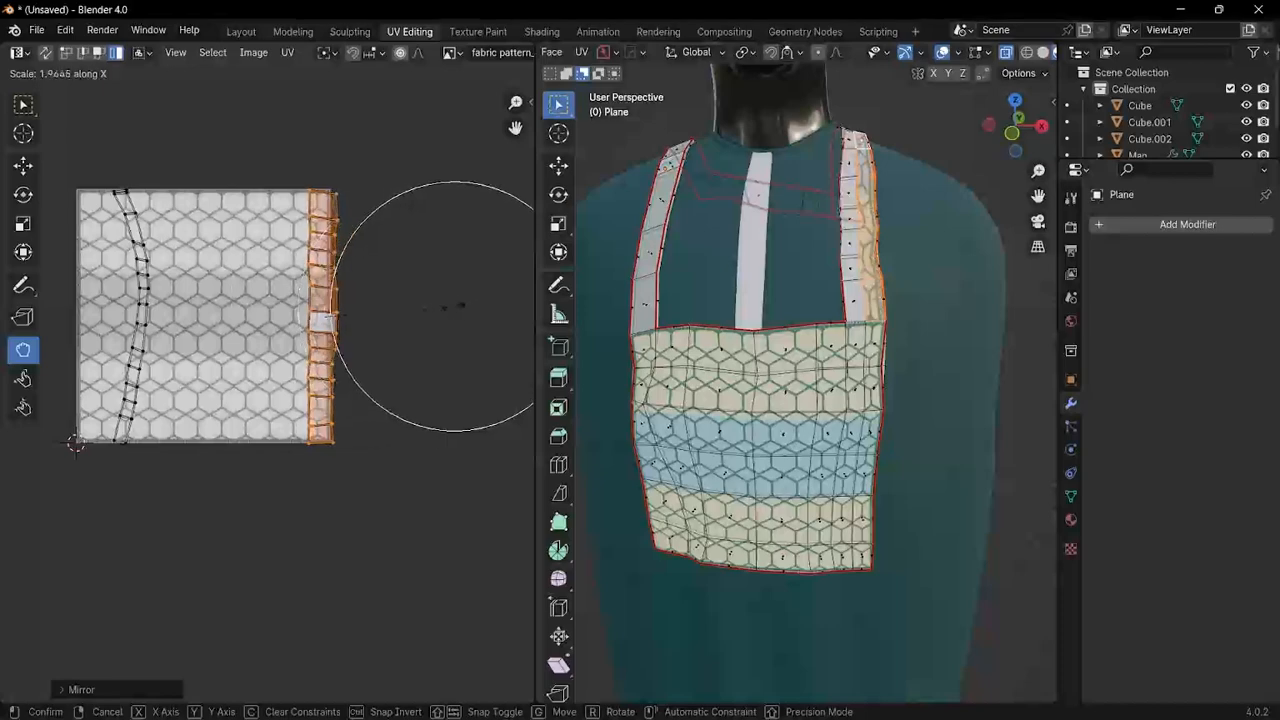
left_click(380, 448)
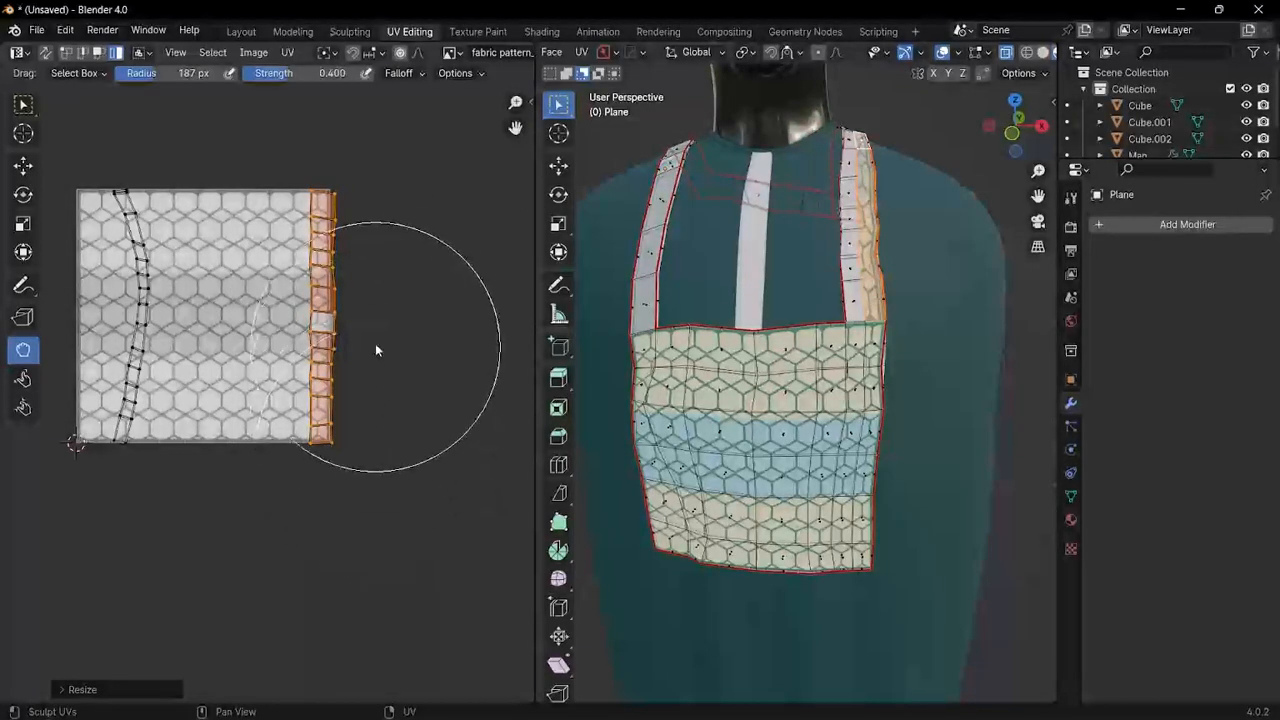
Step: Move the widened strap UV strip about -0.017 along X to align it with the texture's right border
scroll(375, 343, "up", 2)
scroll(361, 326, "up", 1)
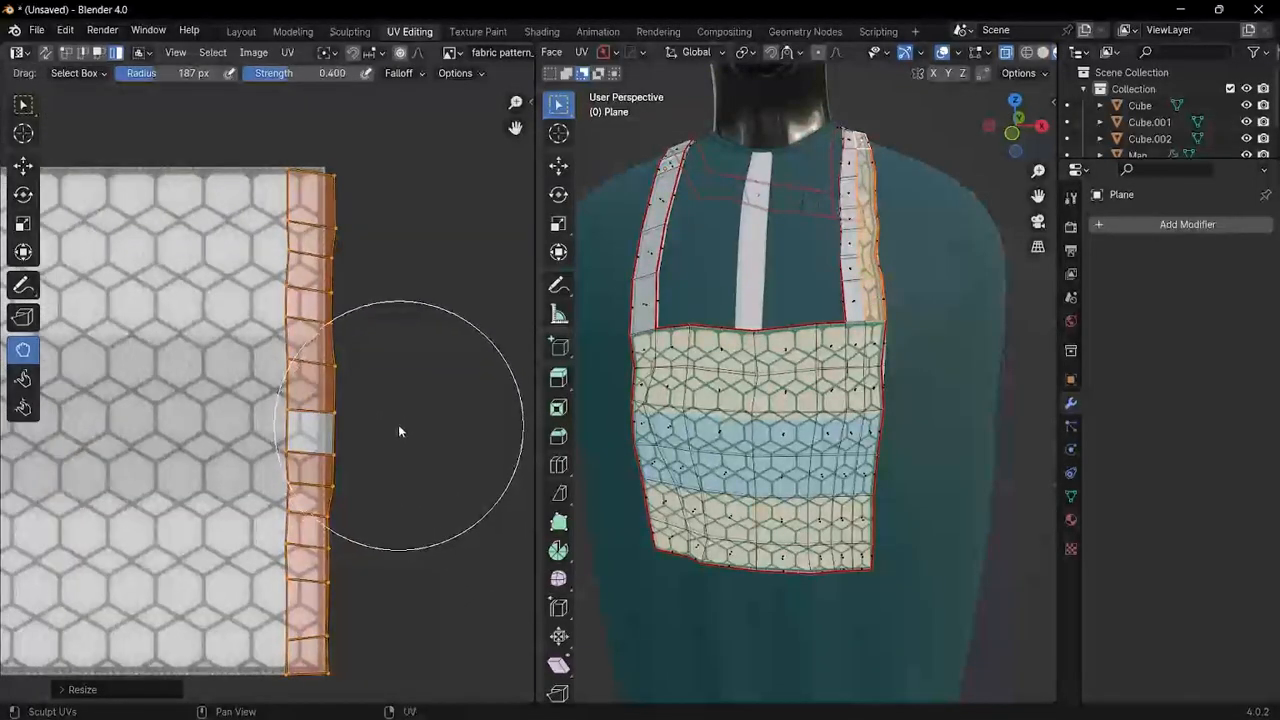
key("g")
key("x")
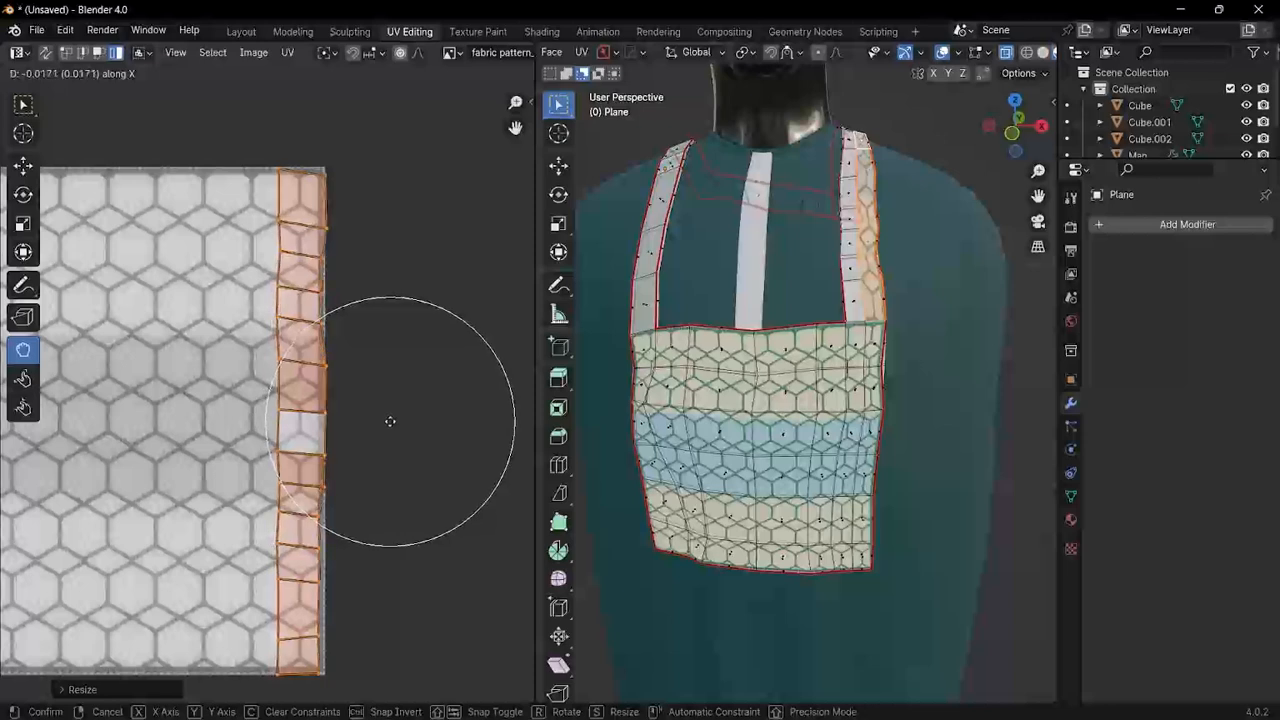
left_click(390, 423)
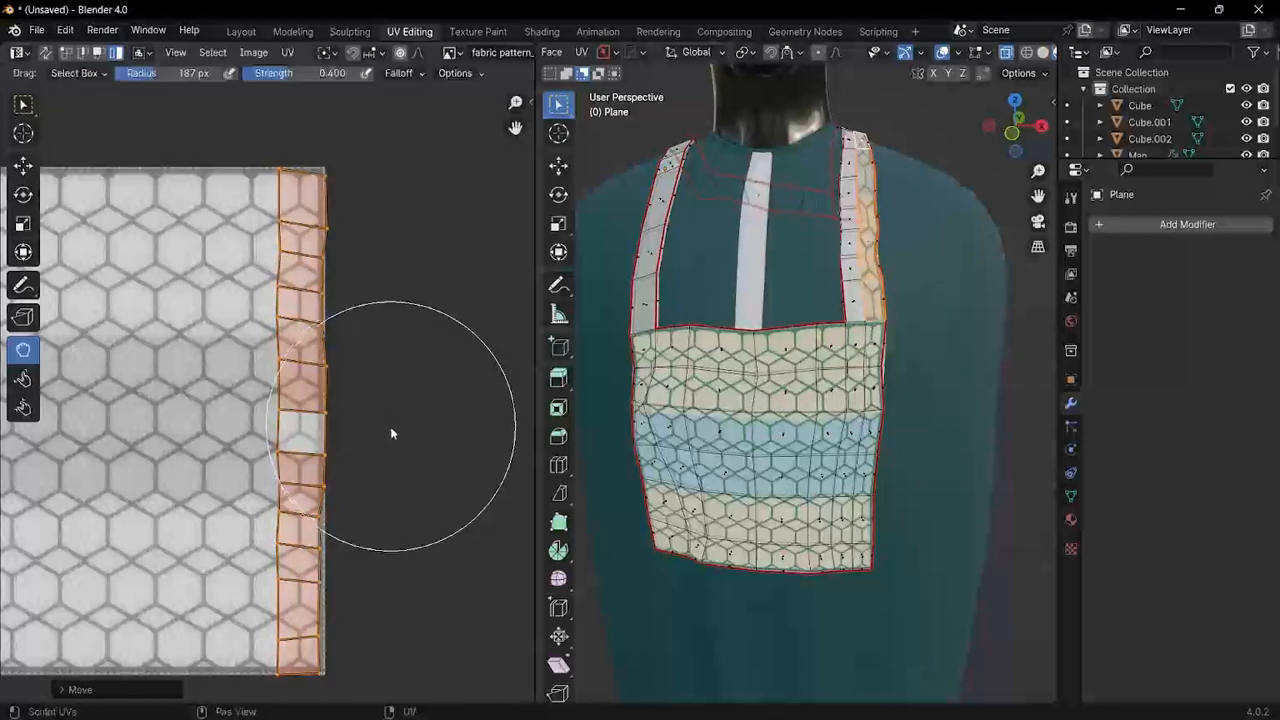
Step: Rotate the strap UV strip slightly and shift it along X so it sits straight against the texture's right border
key("r")
left_click(416, 562)
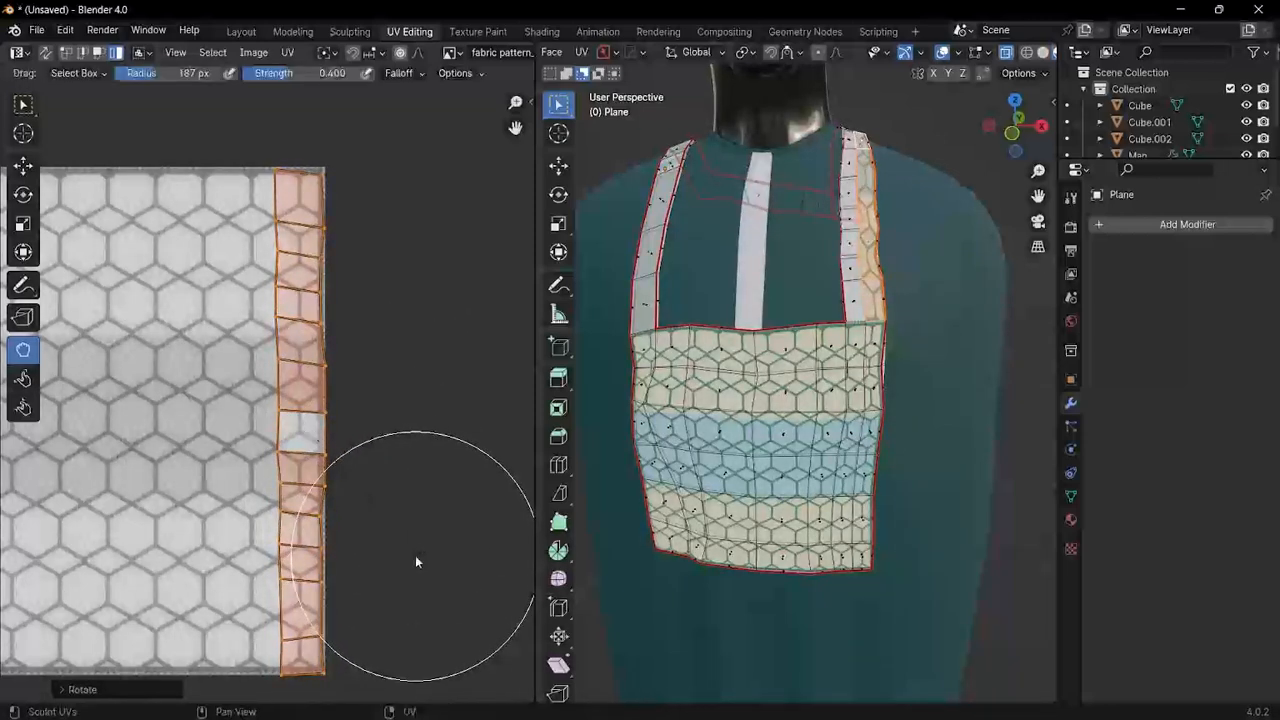
key("g")
key("x")
left_click(400, 543)
scroll(382, 531, "down", 2)
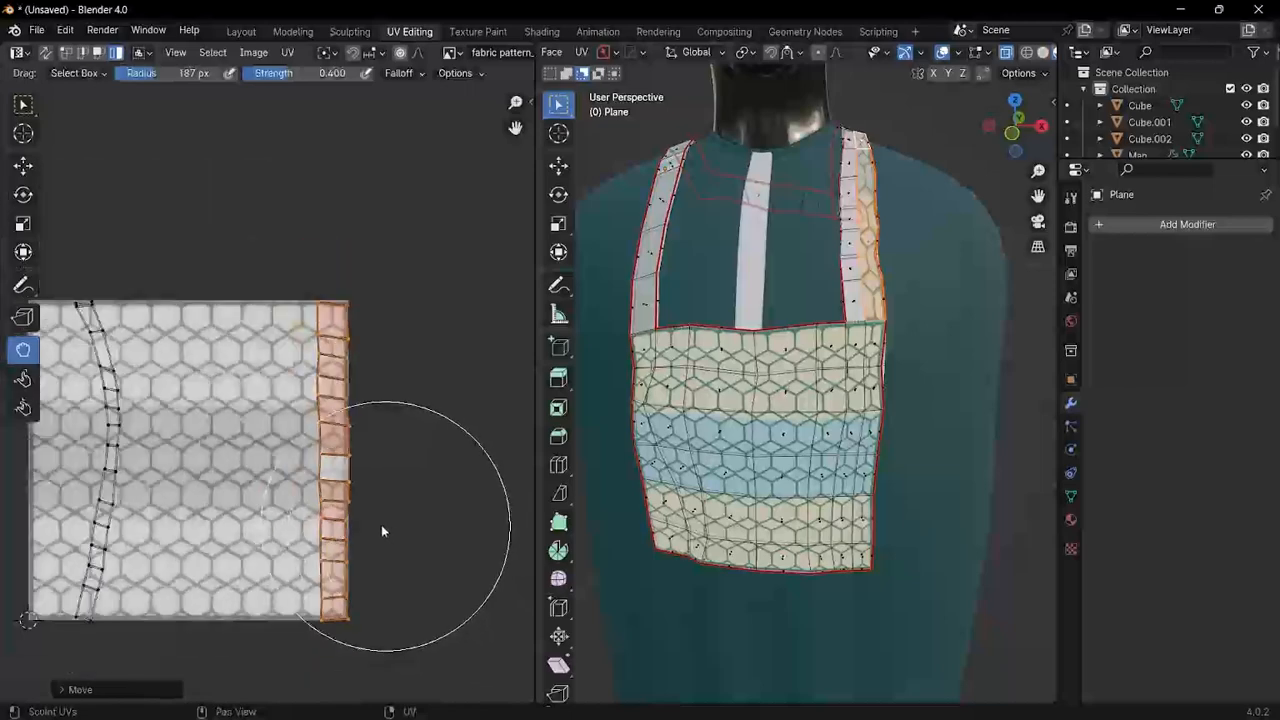
scroll(382, 531, "down", 2)
middle_click_drag(371, 493, 451, 440)
Step: Select only the inner column of faces on the same shoulder strap and unwrap them
middle_click_drag(923, 337, 903, 343)
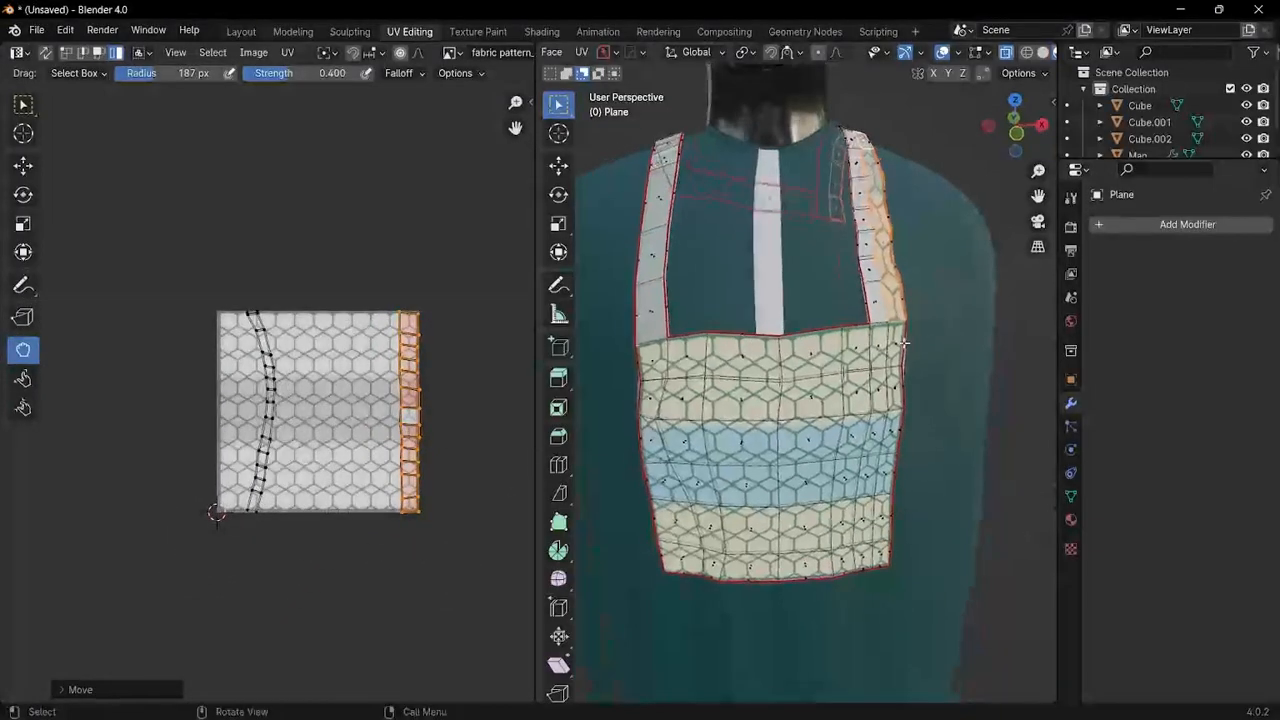
scroll(903, 343, "up", 5)
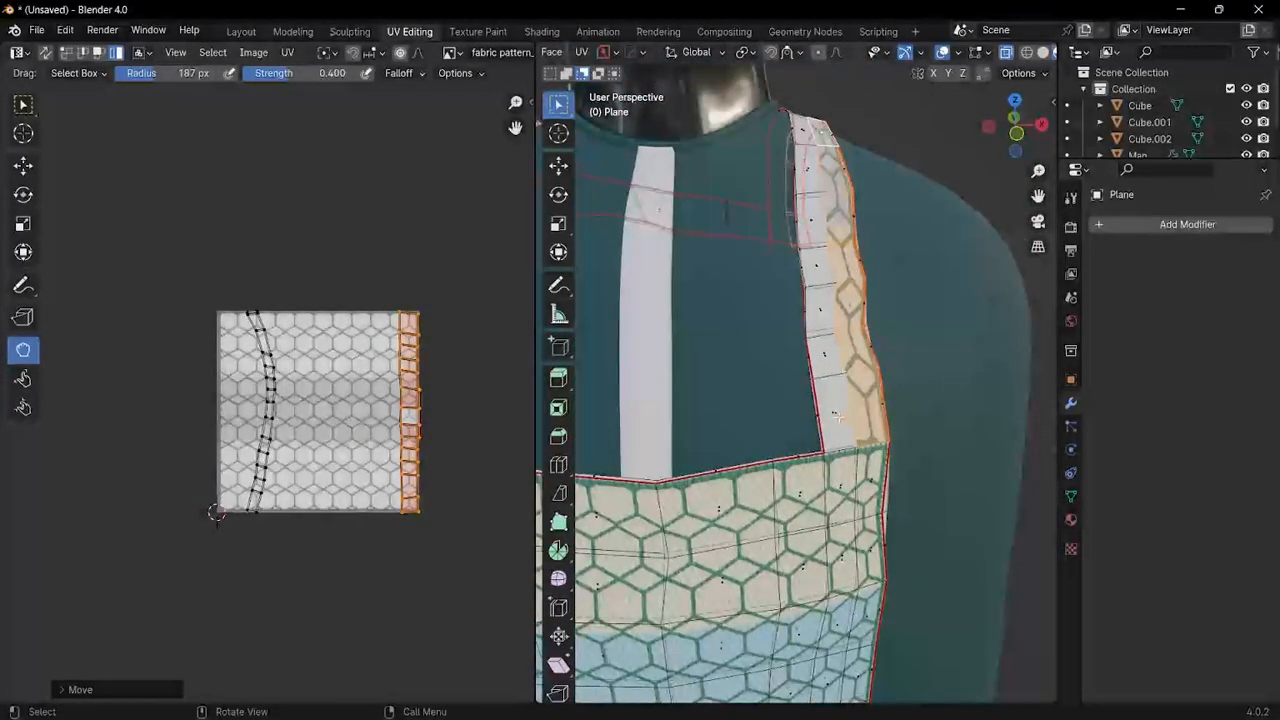
key("alt+a")
middle_click_drag(868, 393, 820, 420)
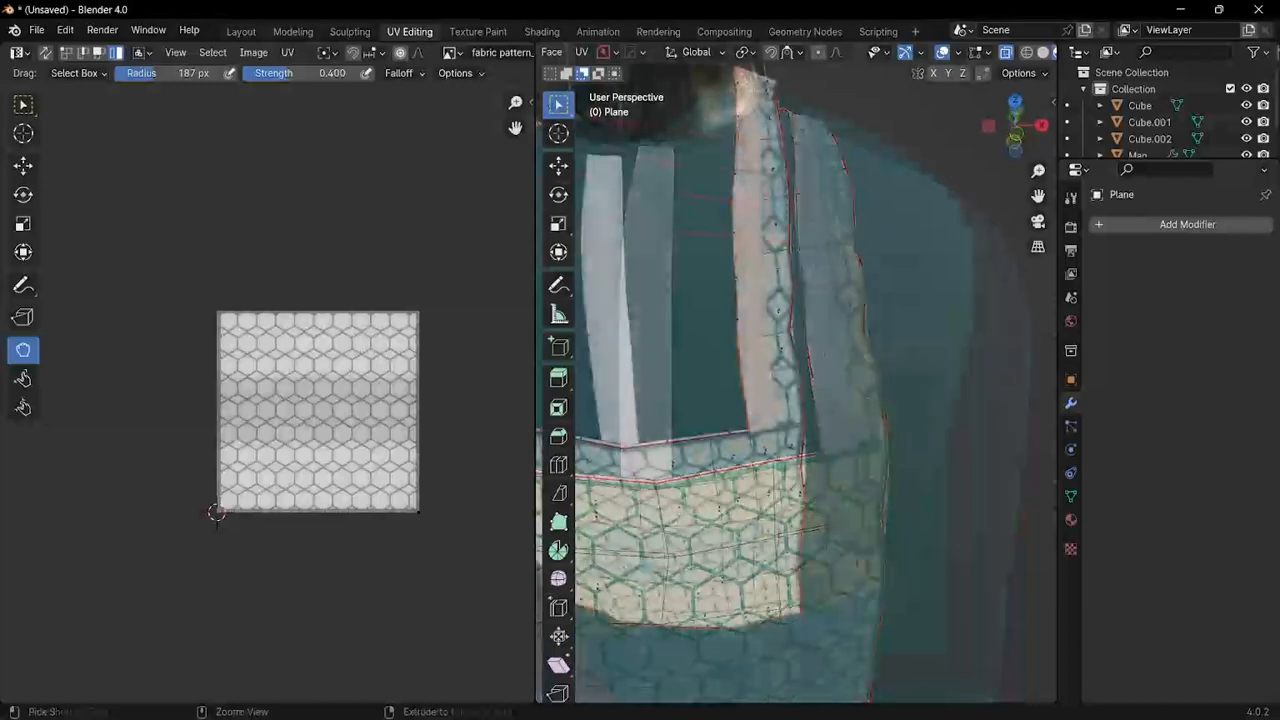
scroll(820, 420, "down", 3)
left_click(746, 86, "ctrl")
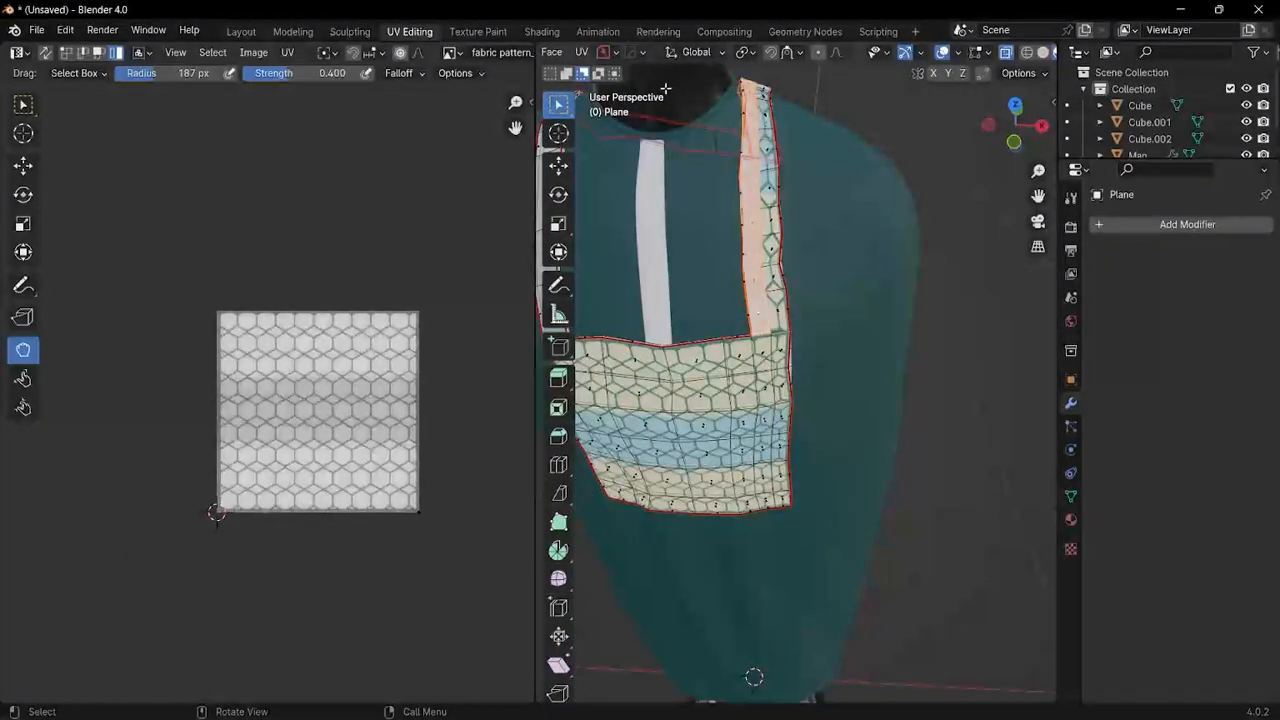
left_click(582, 53)
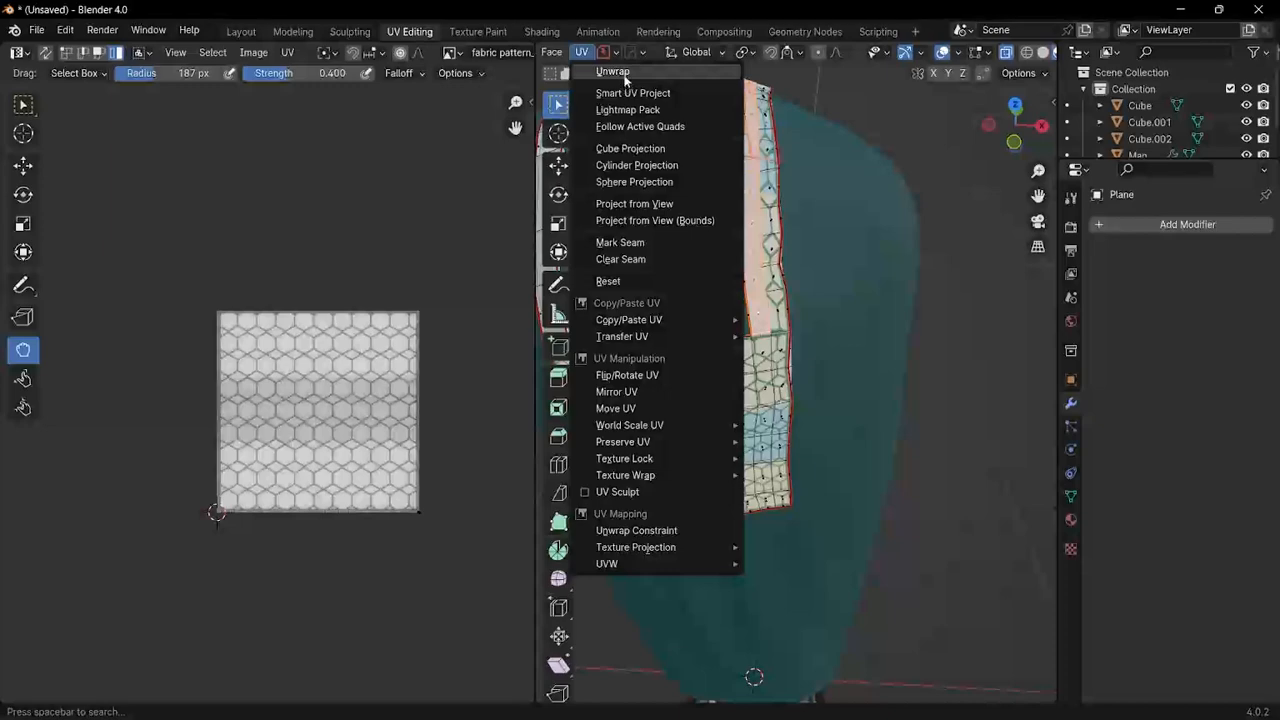
left_click(613, 72)
scroll(316, 409, "up", 3)
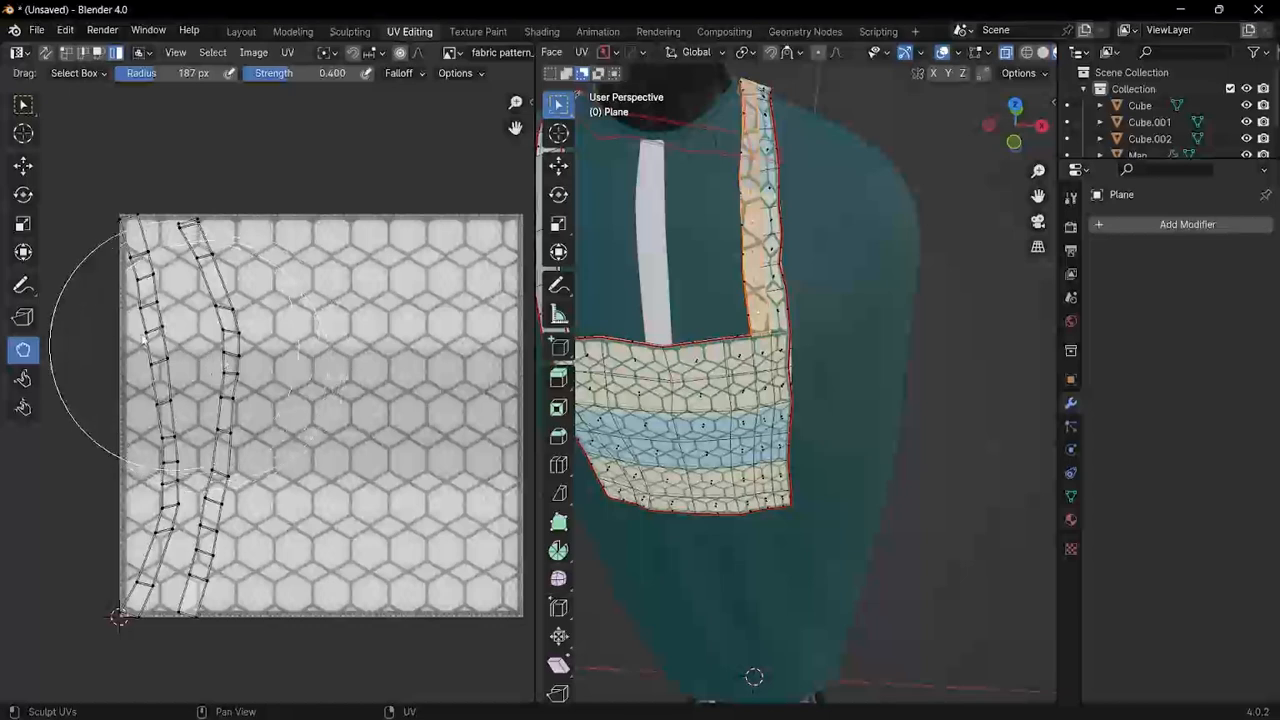
left_click(26, 110)
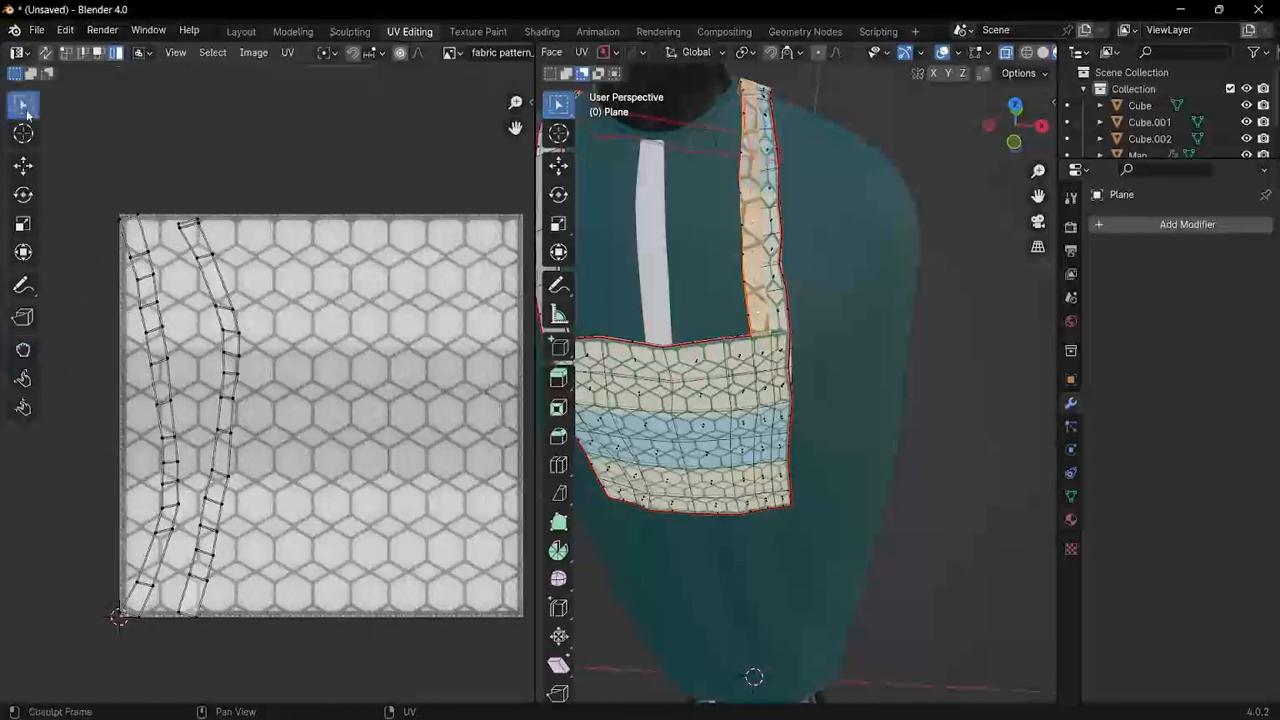
left_click(238, 371)
key("g")
right_click(268, 369)
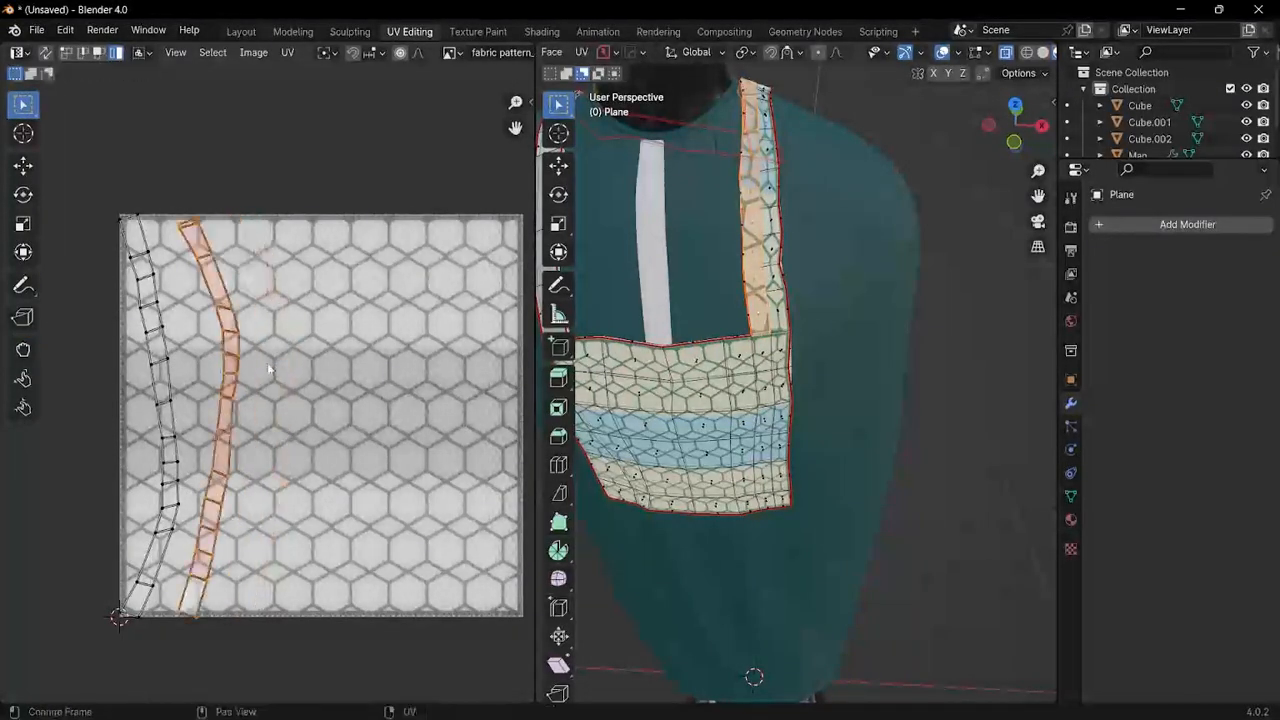
left_click(161, 378)
key("g")
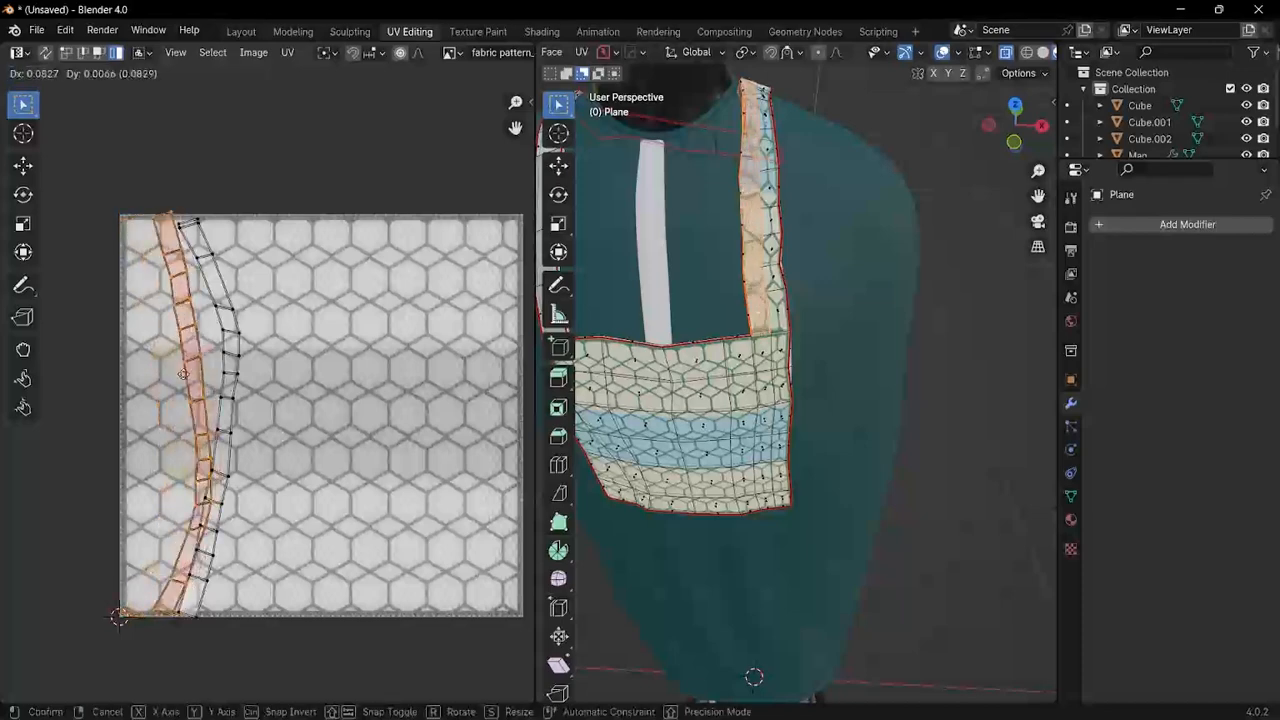
right_click(192, 379)
middle_click_drag(127, 392, 219, 358)
scroll(219, 358, "up", 3)
scroll(219, 357, "down", 3)
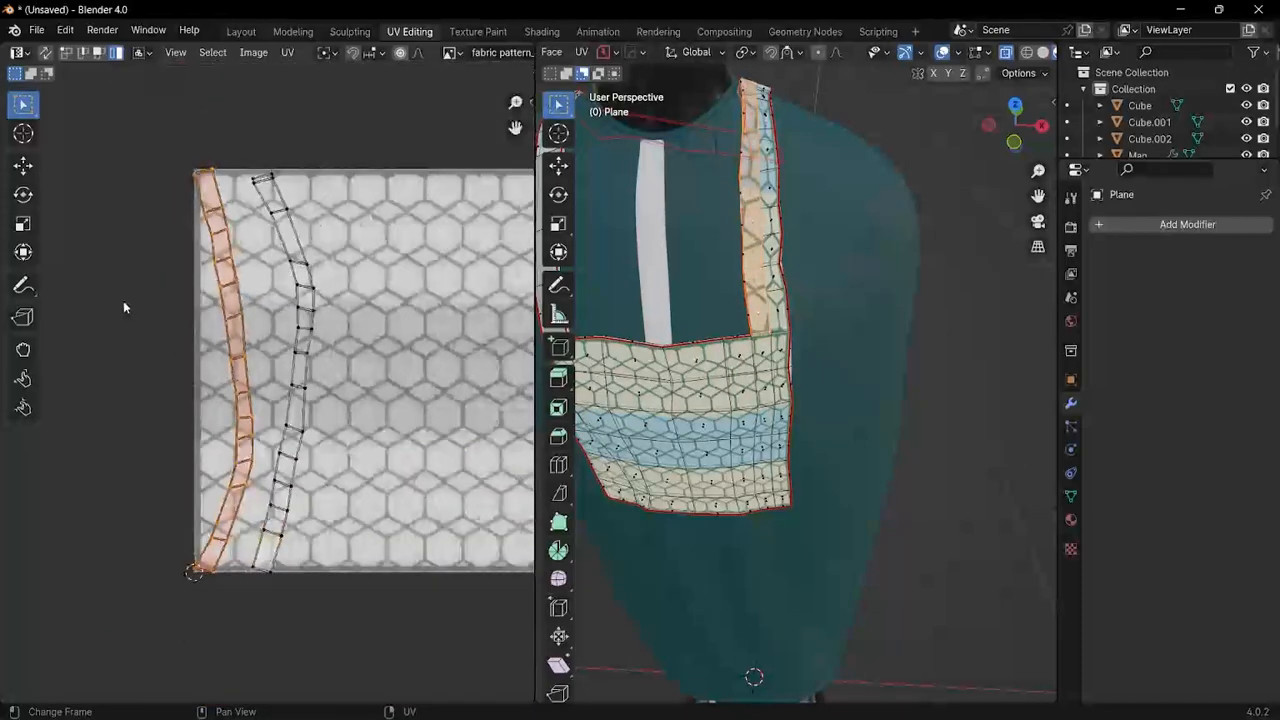
key("g")
right_click(206, 370)
Step: Pull the middle and upper bends of the selected strap UV strip against the texture's left border with the Grab brush
left_click(23, 349)
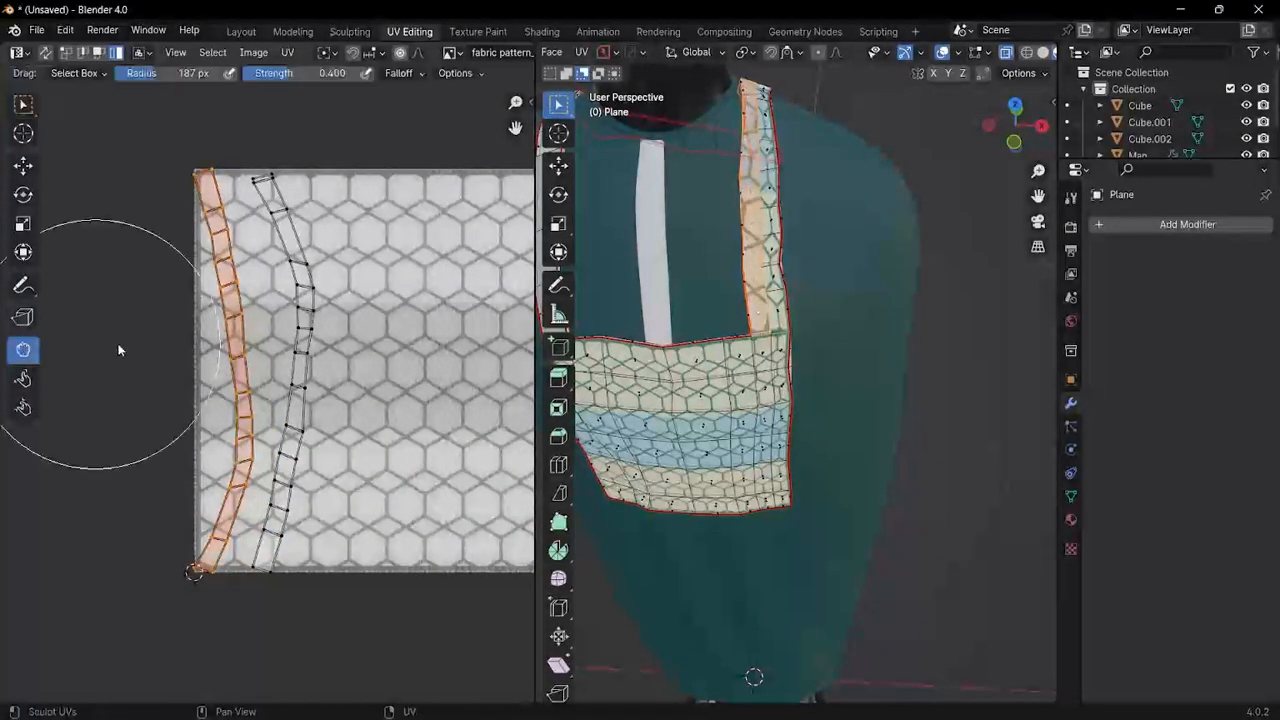
scroll(150, 344, "up", 1)
left_click_drag(258, 372, 121, 381)
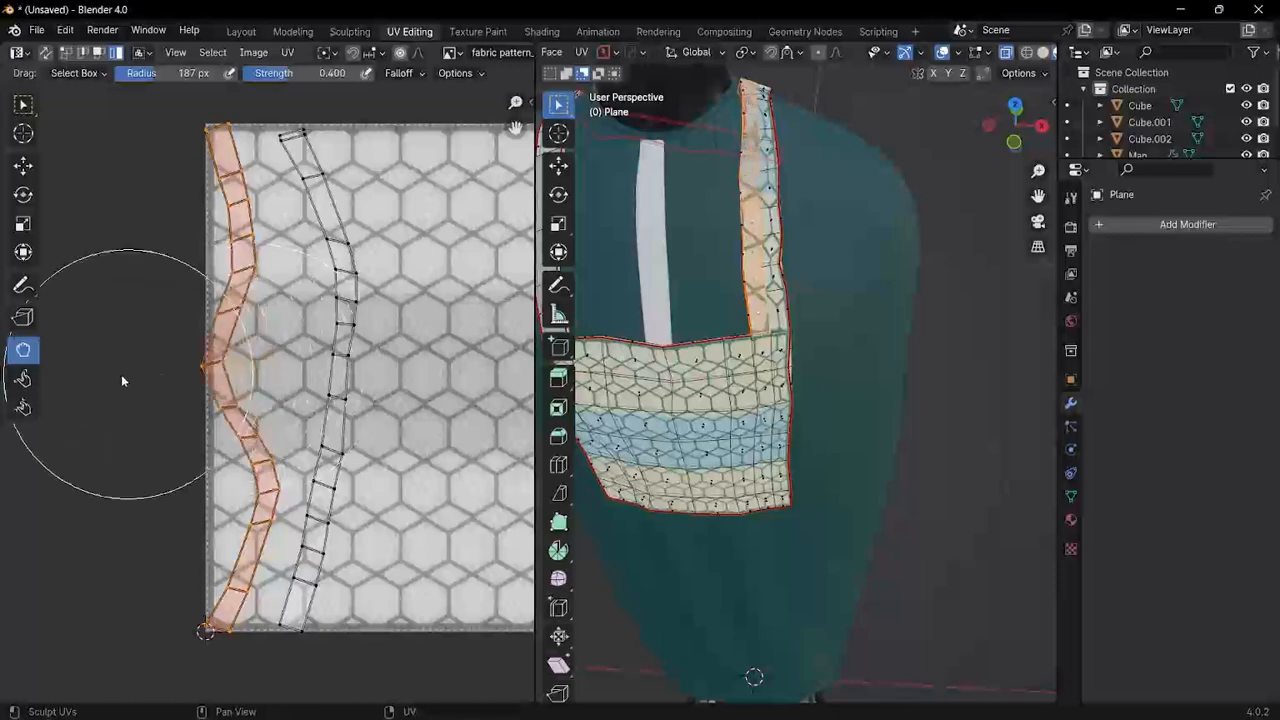
scroll(221, 266, "up", 2)
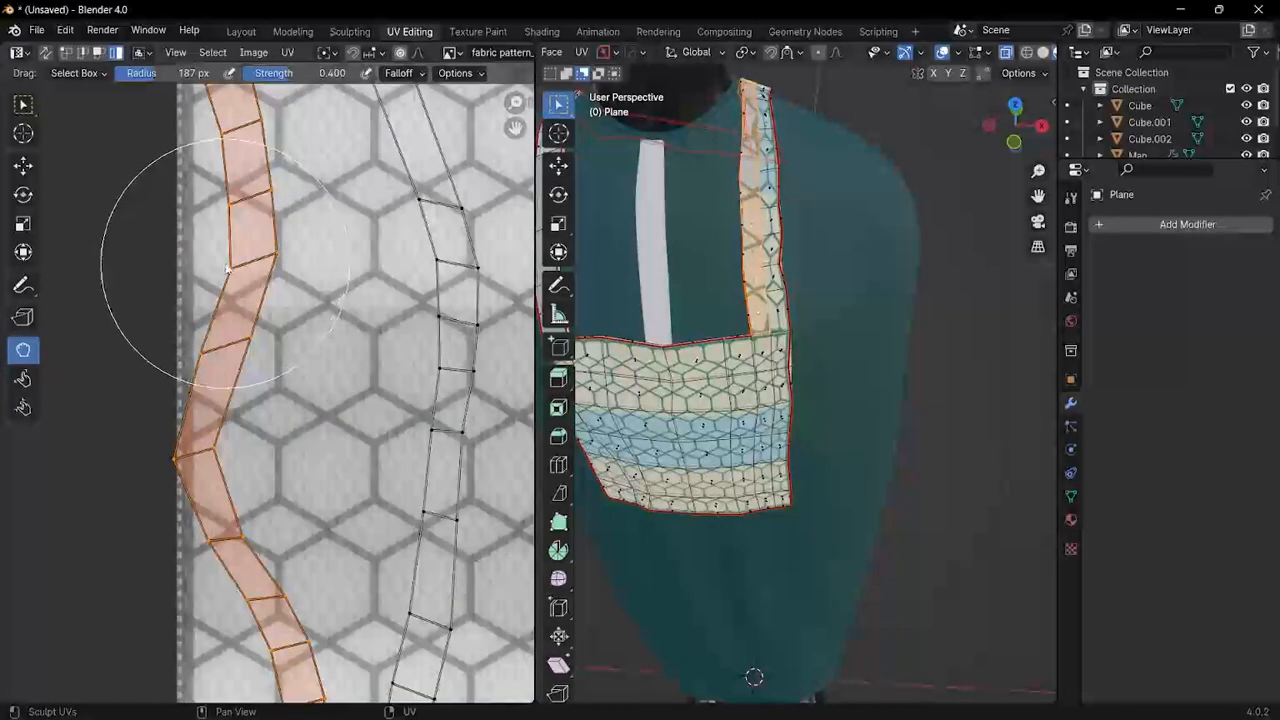
left_click_drag(228, 269, 88, 263)
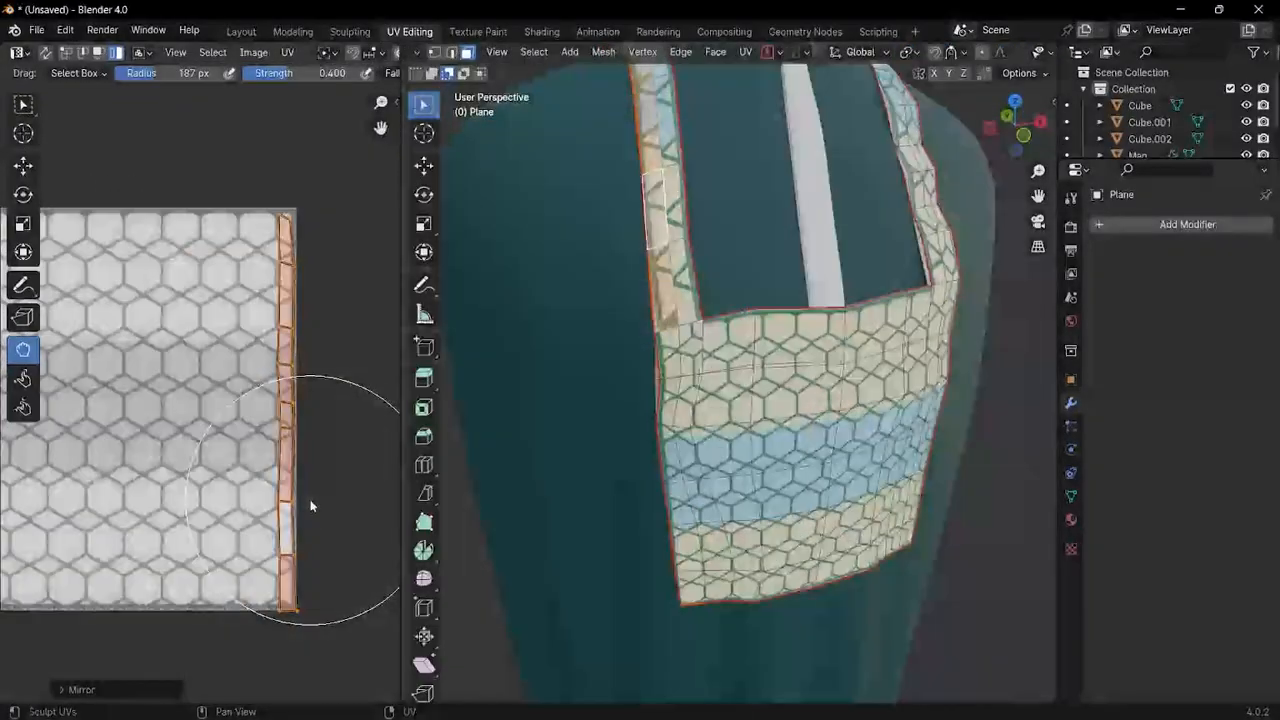
Step: Scale the mirrored strap UV strip along Y to about 0.867
key("s")
key("y")
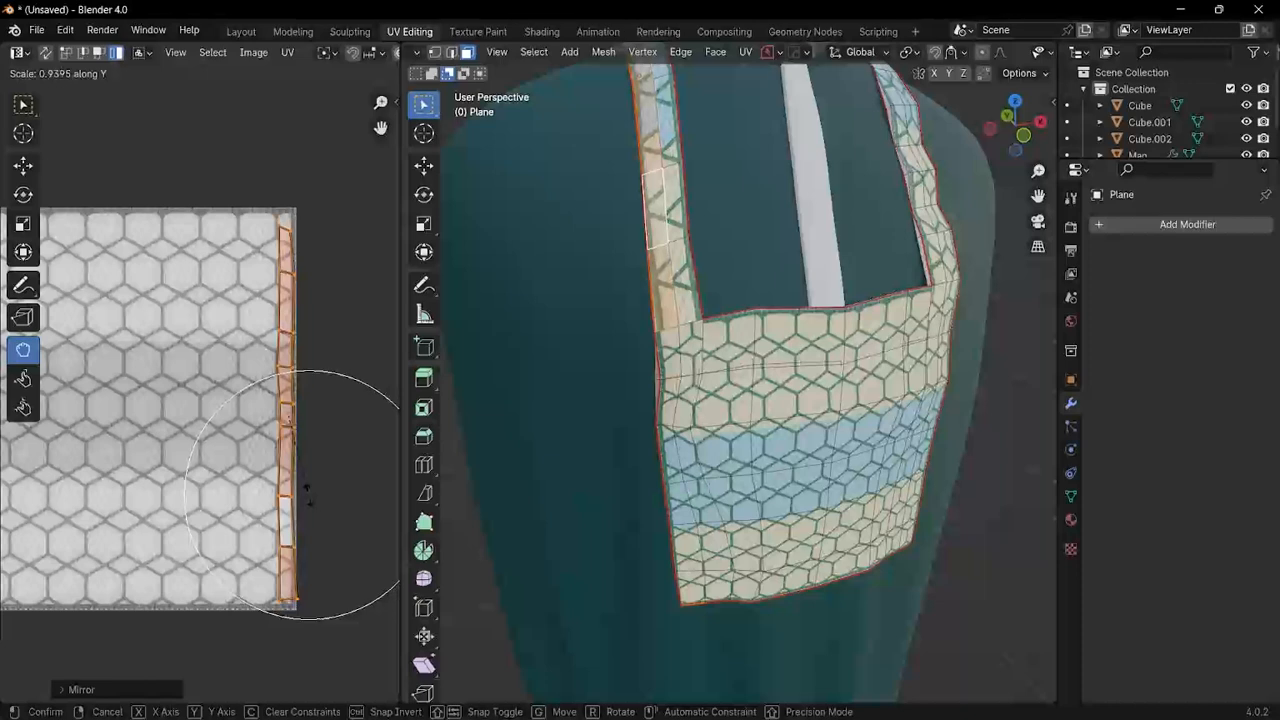
mouse_move(309, 492)
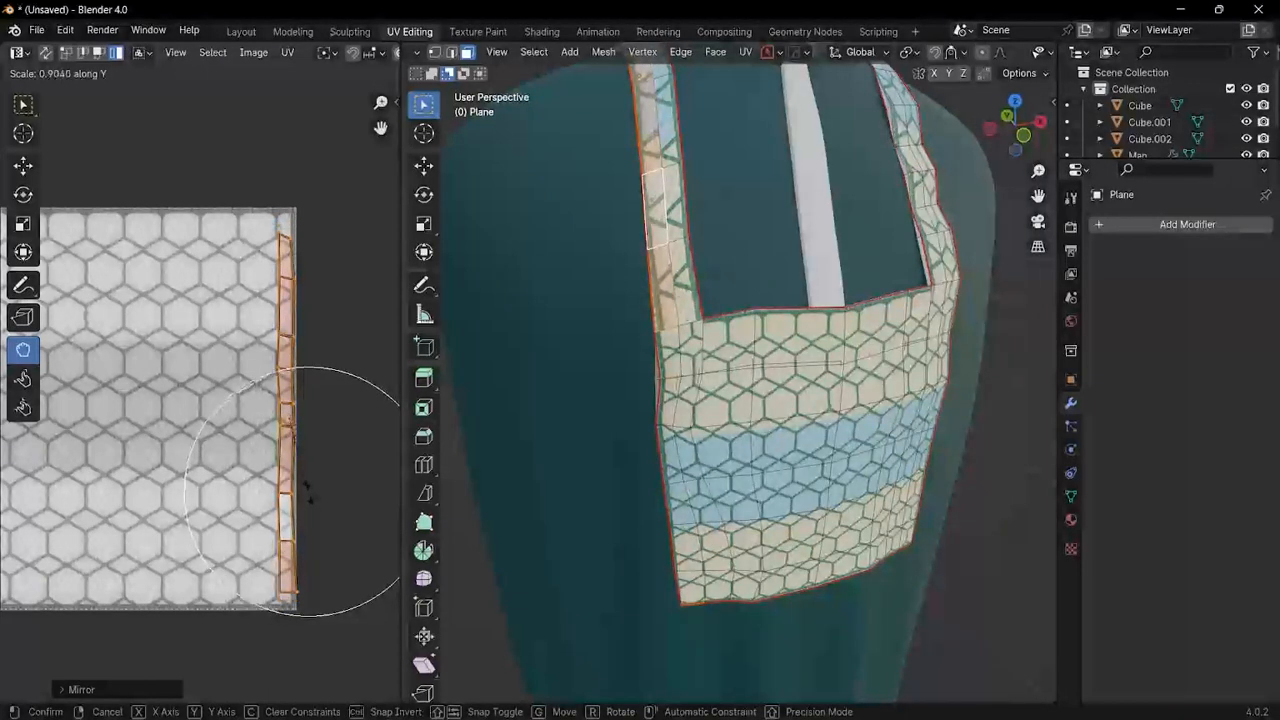
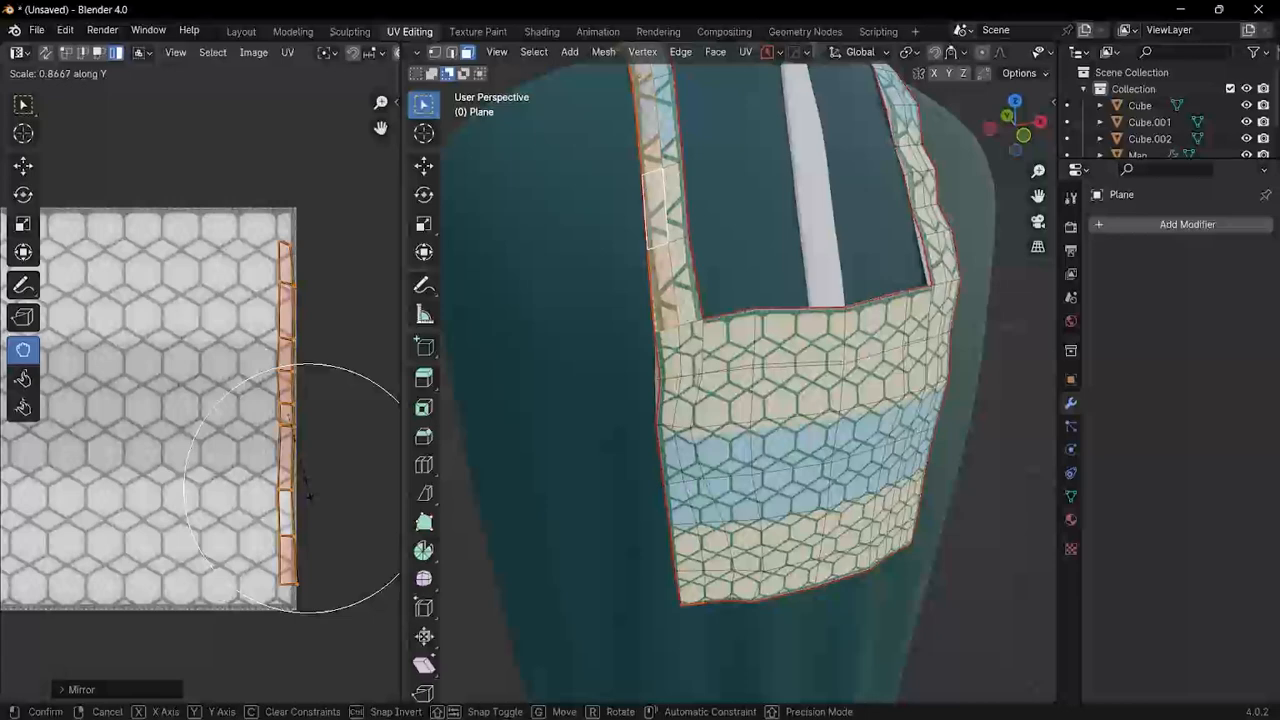
left_click(309, 495)
Step: Leave the apron's Edit Mode, select the plain white center strap, and open it for editing isolated in local view
scroll(627, 469, "down", 3)
middle_click_drag(627, 469, 586, 447)
key("ctrl+Tab")
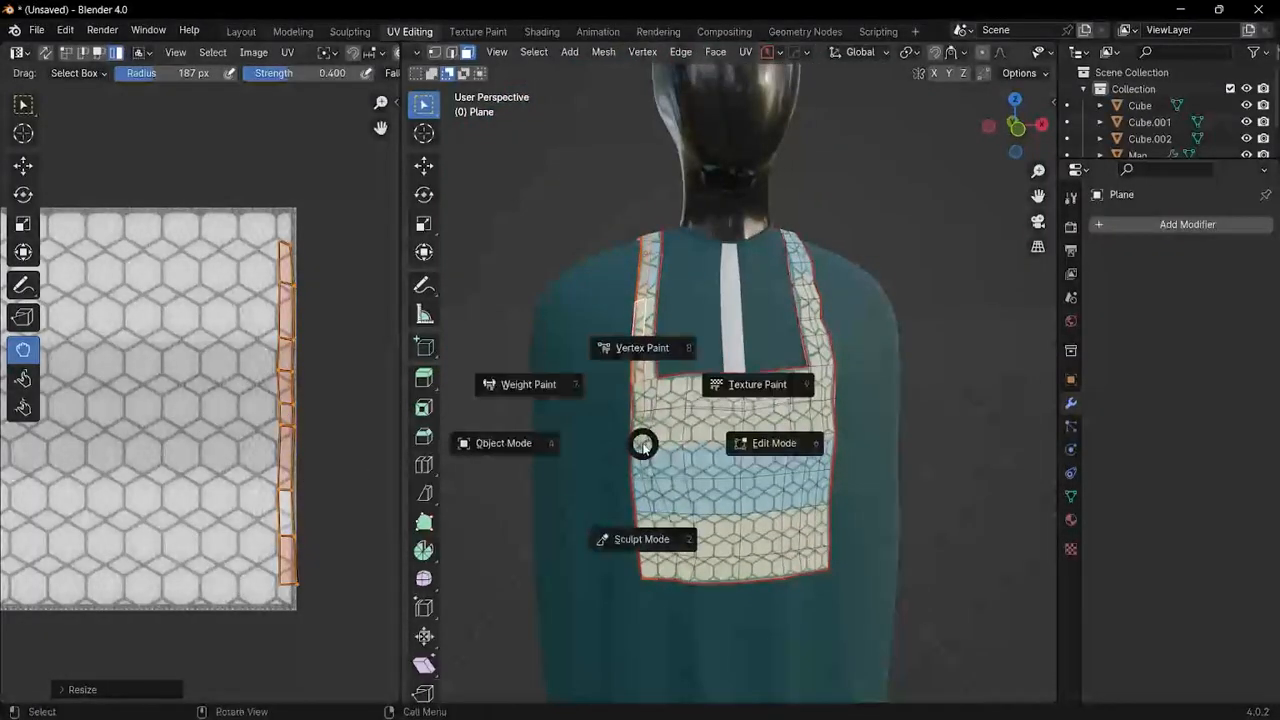
left_click(503, 443)
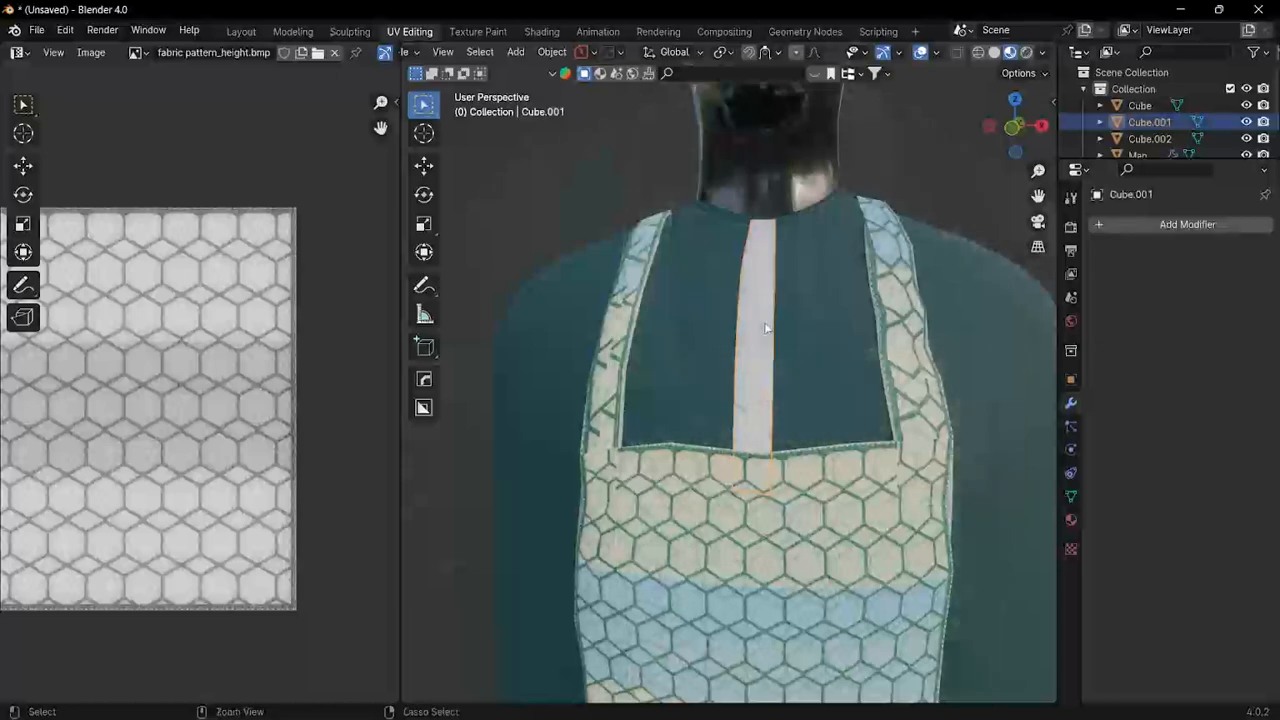
key("ctrl+Tab")
key("Tab")
key("KP_Divide")
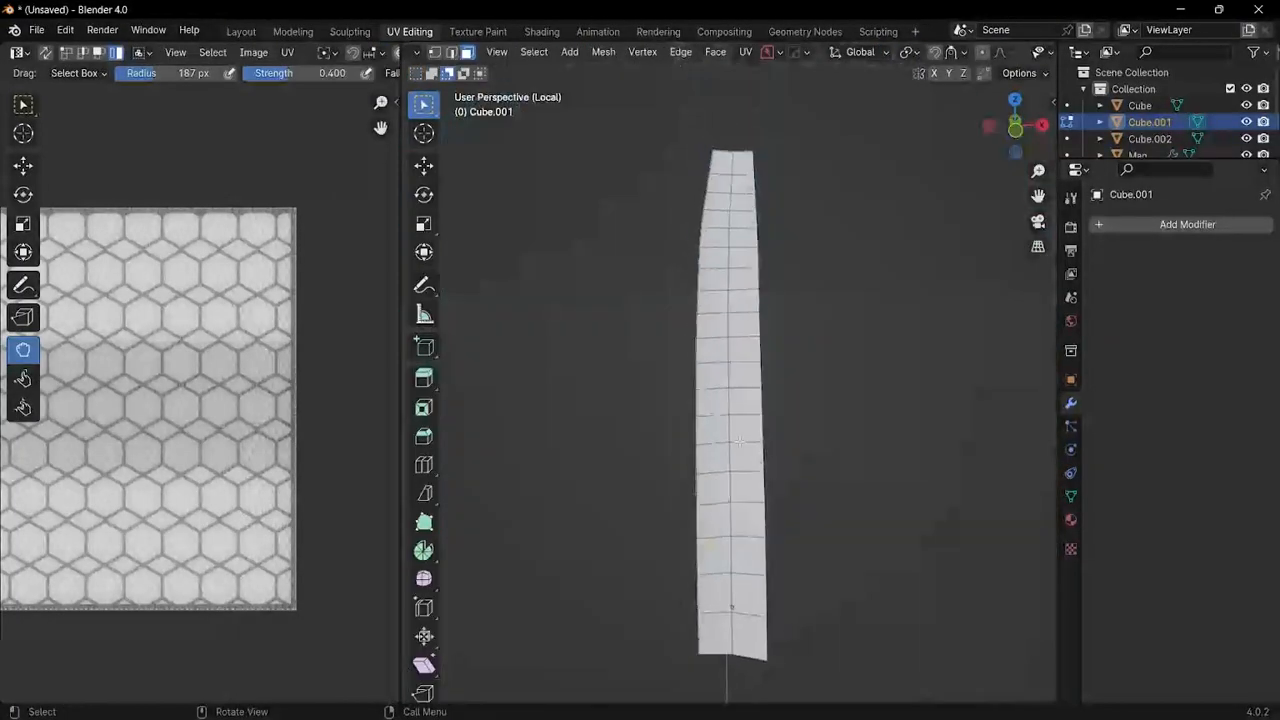
Step: Select the outline edges around the center strap's front surface, including both ends and long sides, and mark them as seams
middle_click_drag(765, 322, 740, 490)
scroll(738, 520, "up", 2)
middle_click_drag(738, 550, 727, 467, "shift")
scroll(729, 467, "up", 2)
scroll(718, 491, "up", 2)
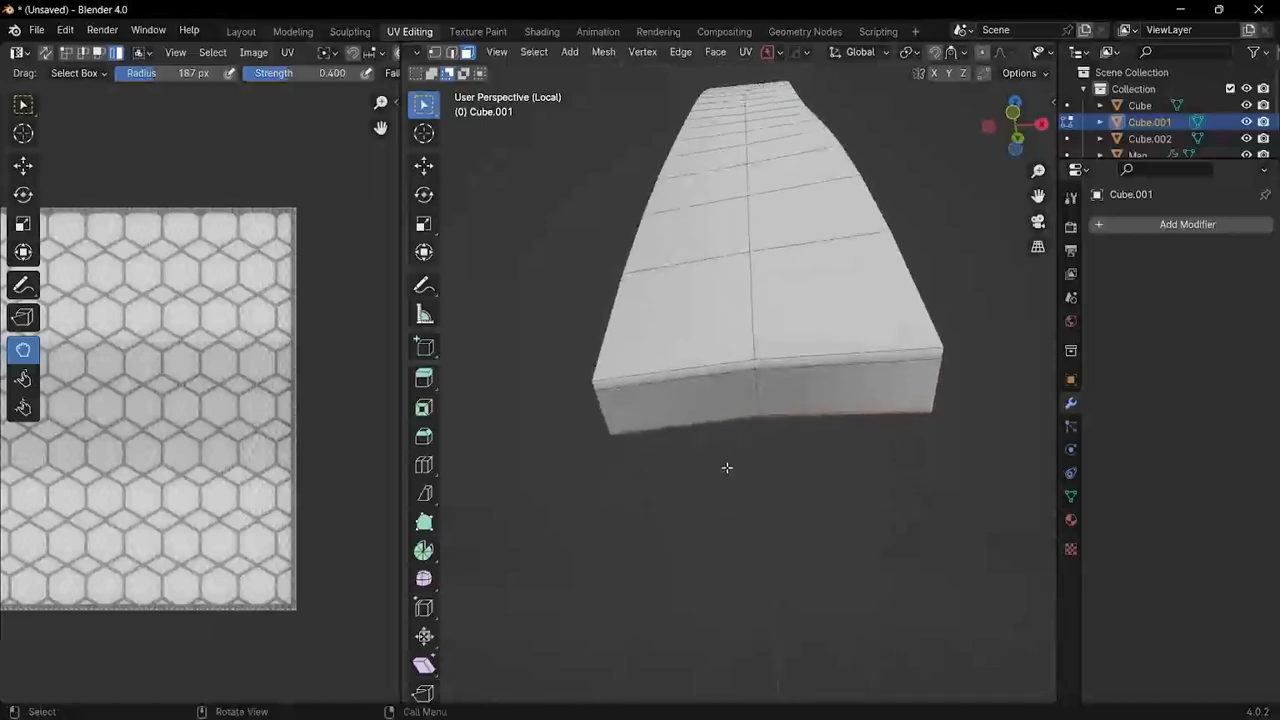
left_click(702, 367, "alt")
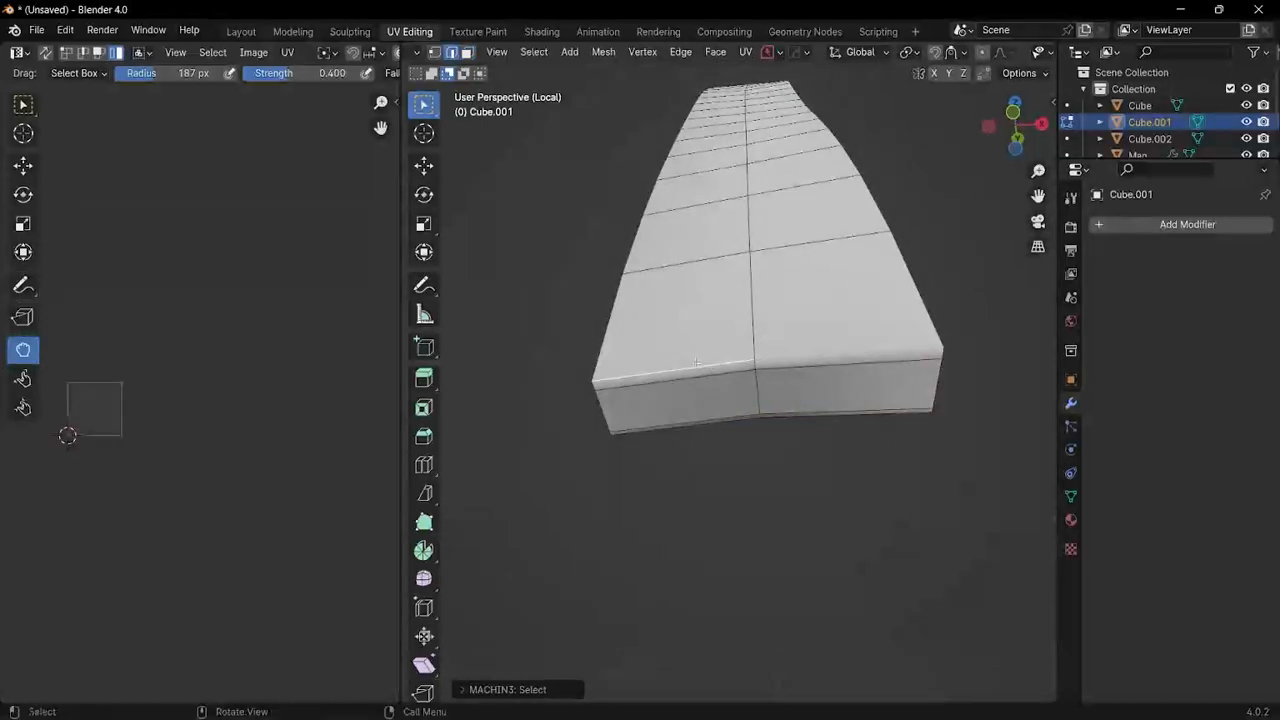
middle_click_drag(697, 362, 836, 345)
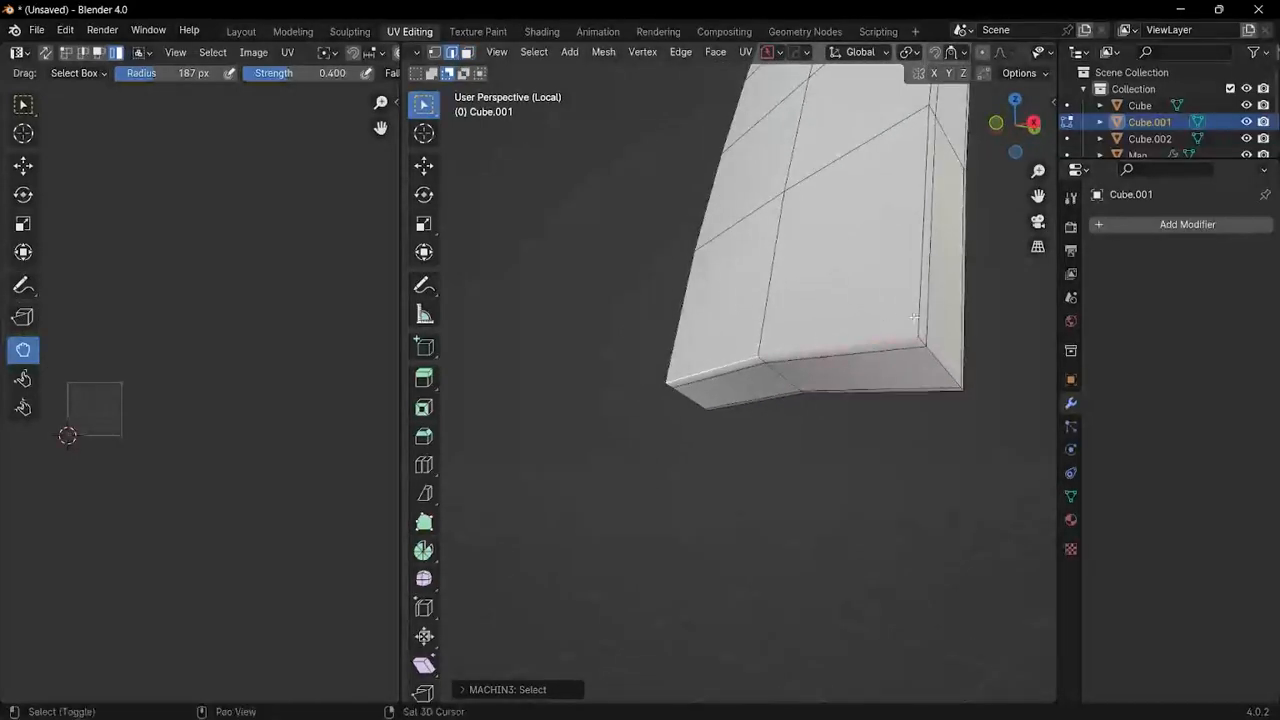
middle_click_drag(918, 314, 947, 399)
scroll(800, 366, "down", 5)
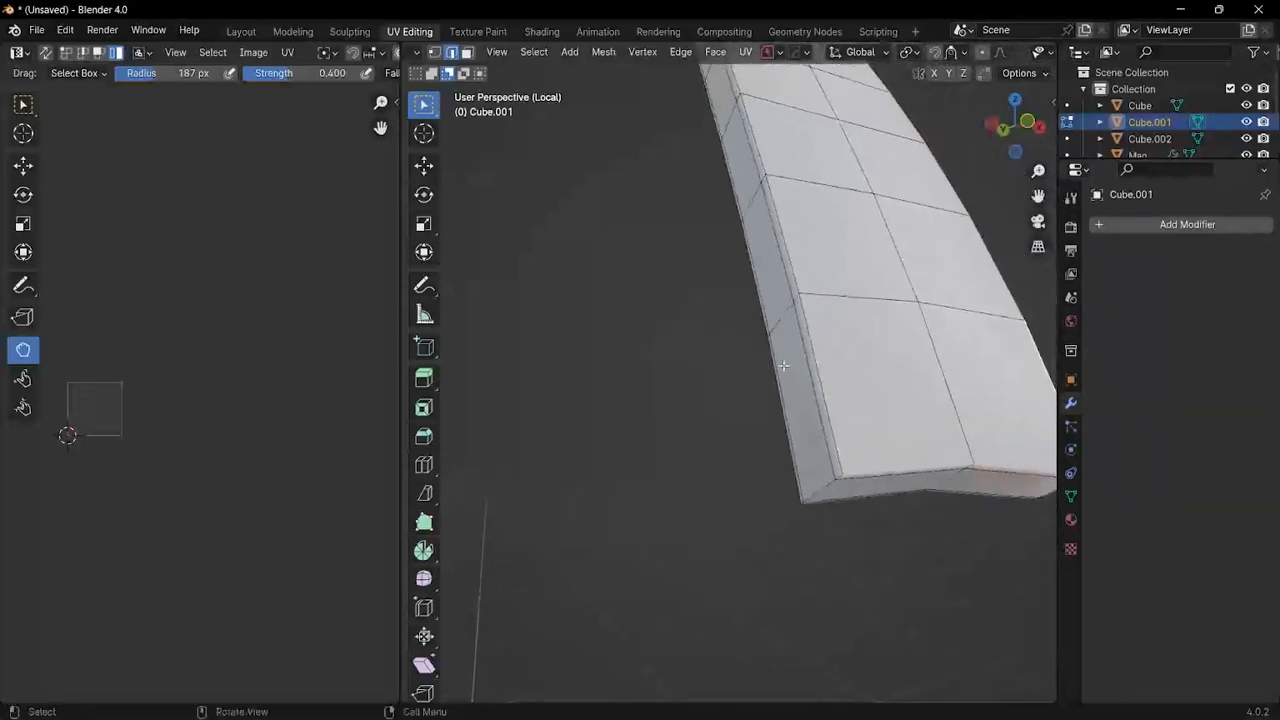
middle_click_drag(832, 427, 726, 372, "ctrl")
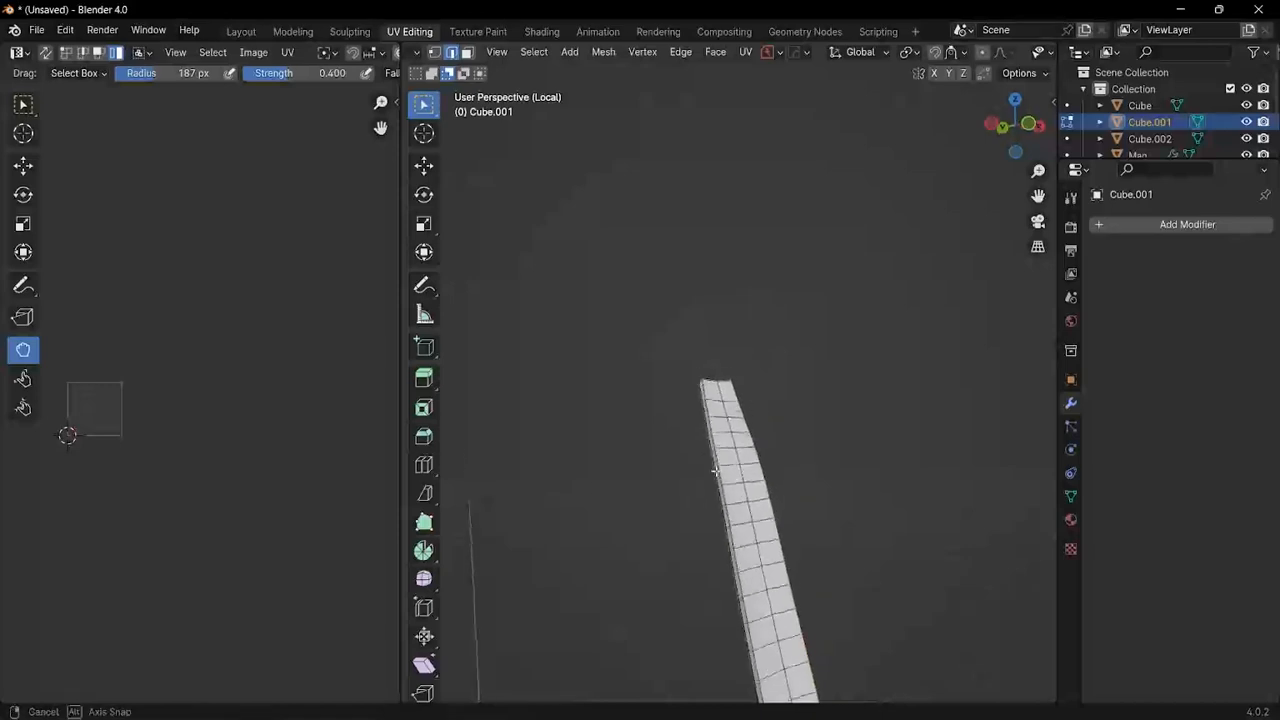
scroll(731, 334, "up", 8)
middle_click_drag(656, 449, 654, 515)
scroll(620, 505, "up", 3)
scroll(650, 490, "down", 2)
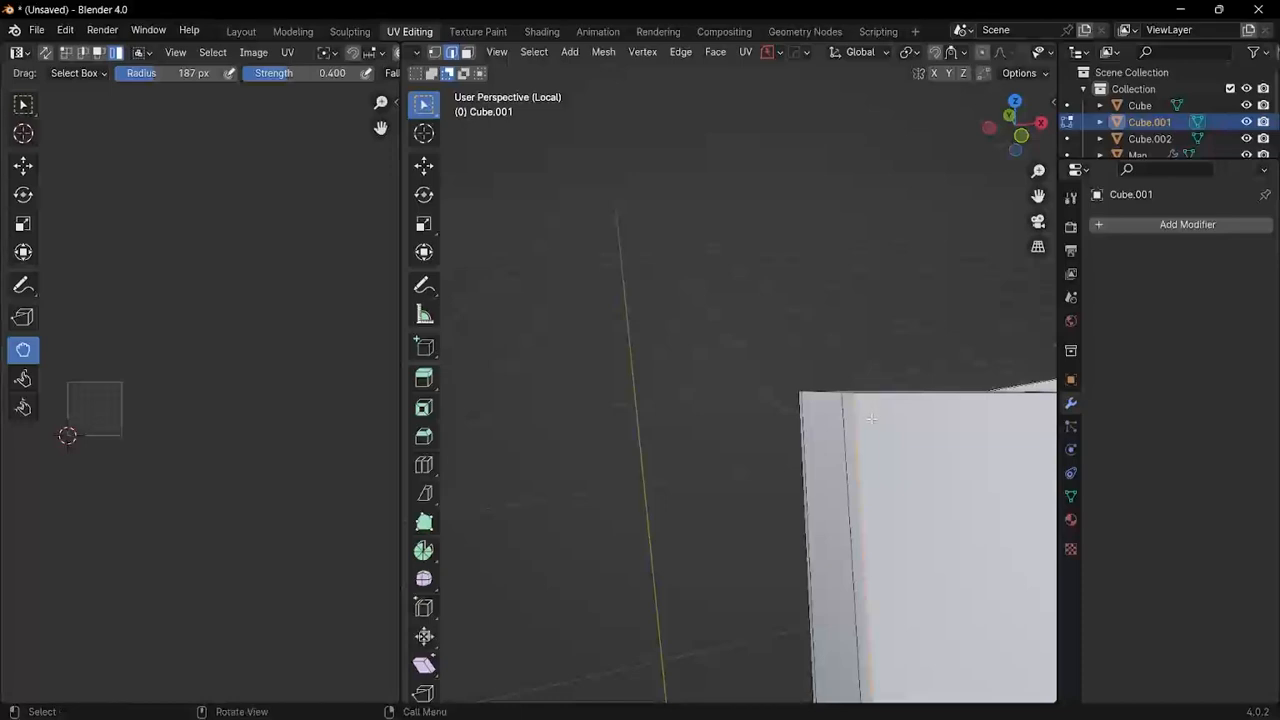
mouse_move(871, 418)
middle_mouse_down()
mouse_move(877, 443)
mouse_move(875, 428)
middle_mouse_up()
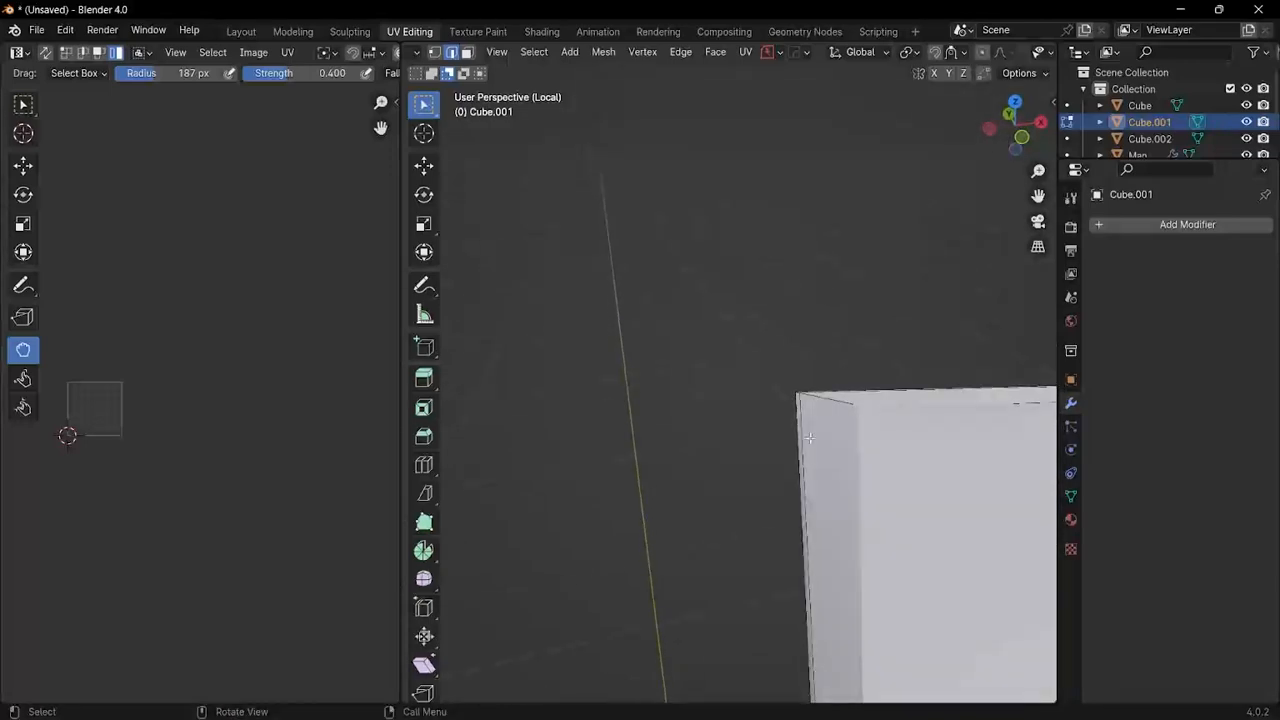
scroll(810, 438, "down", 2)
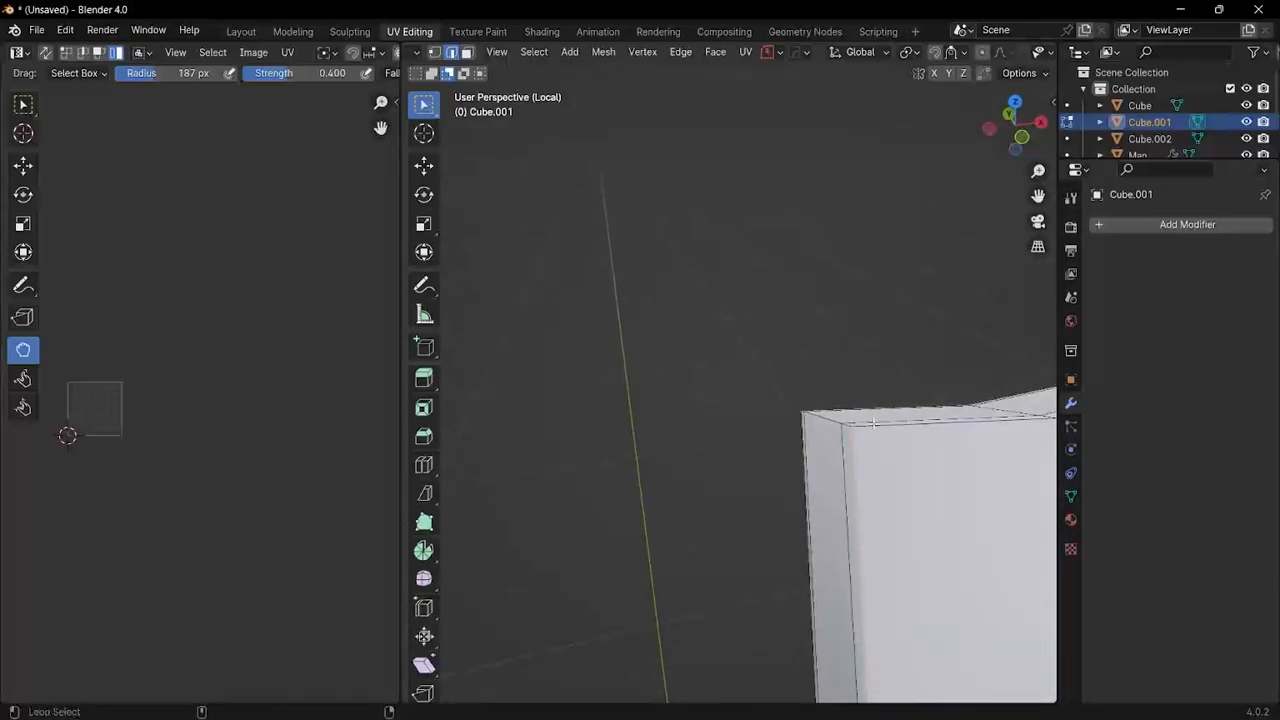
scroll(873, 428, "down", 2)
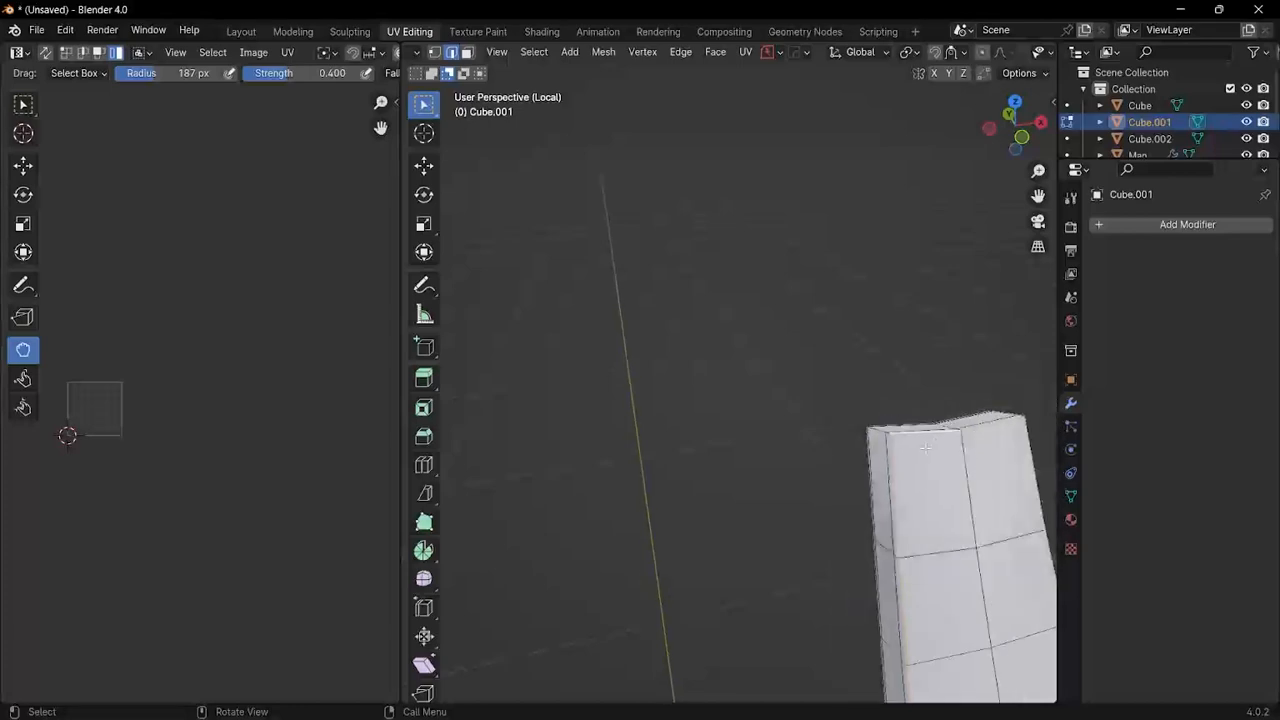
middle_click_drag(905, 495, 559, 228, "shift")
key("a")
key("ctrl+e")
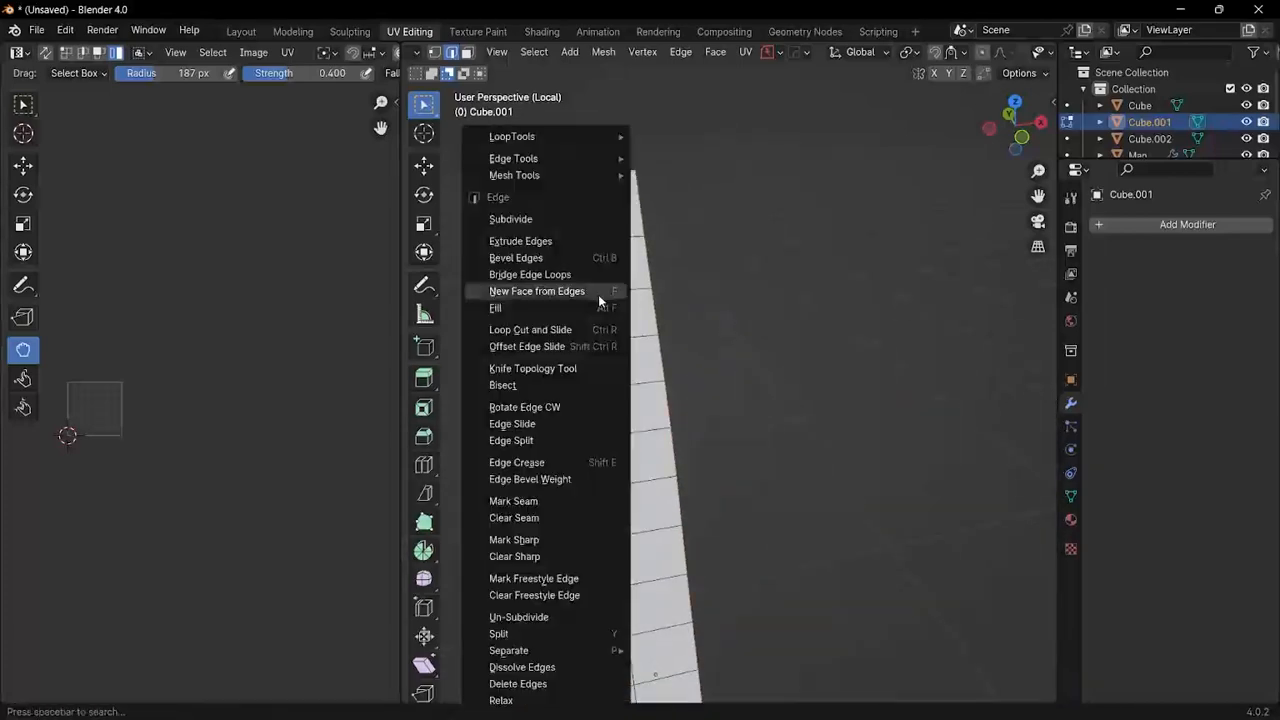
left_click(559, 504)
Step: Select the seam-bounded front faces of the center strap and unwrap them
scroll(707, 489, "down", 1)
middle_click_drag(707, 489, 660, 395)
middle_click_drag(650, 474, 709, 464, "shift")
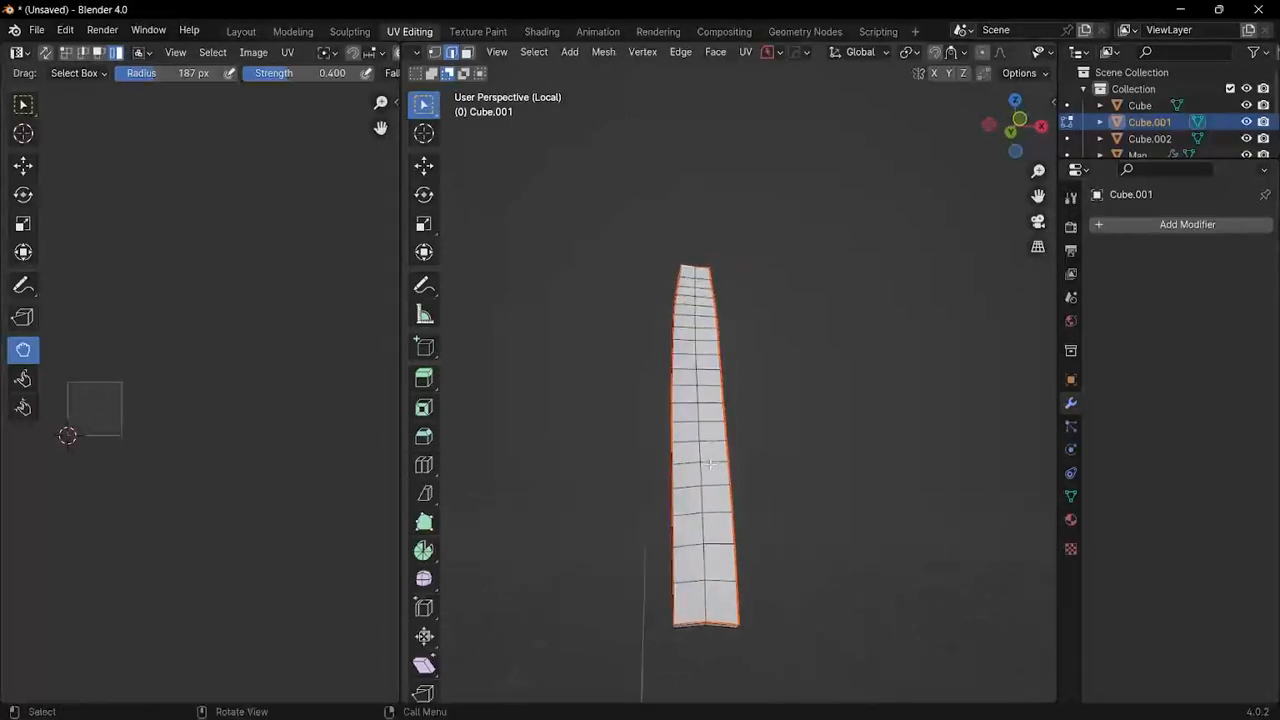
scroll(688, 457, "up", 2)
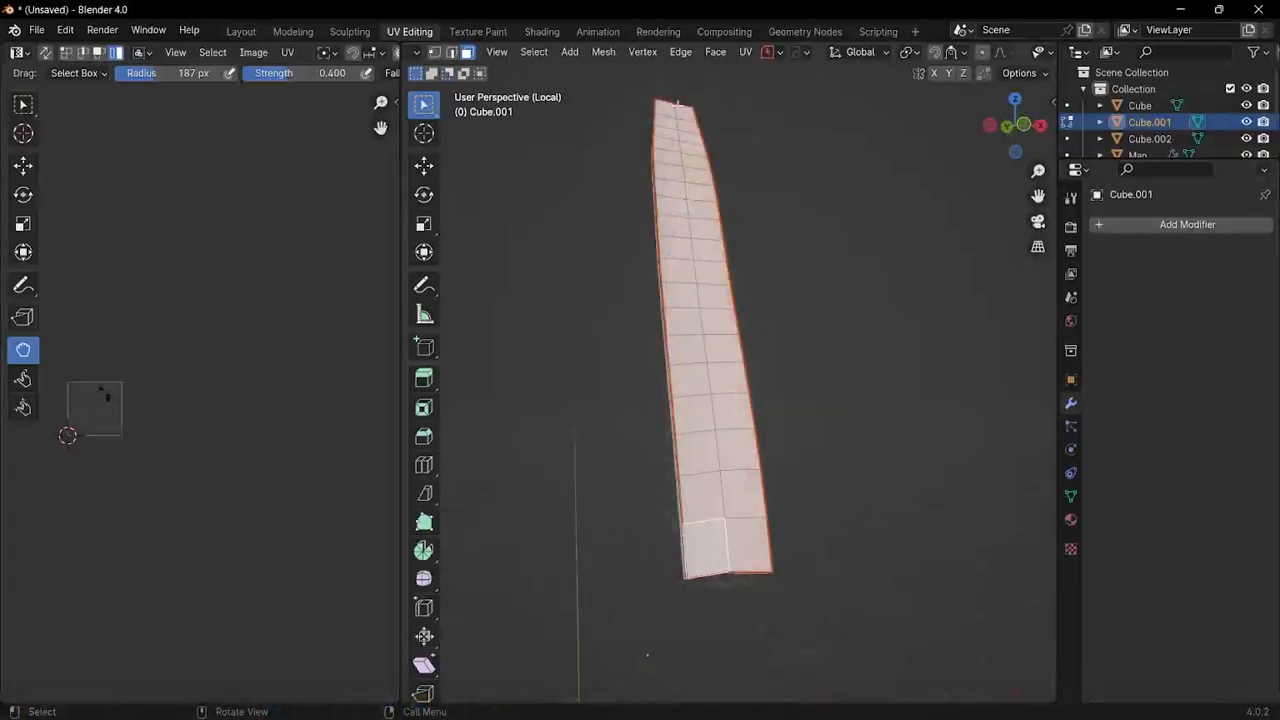
left_click(746, 52)
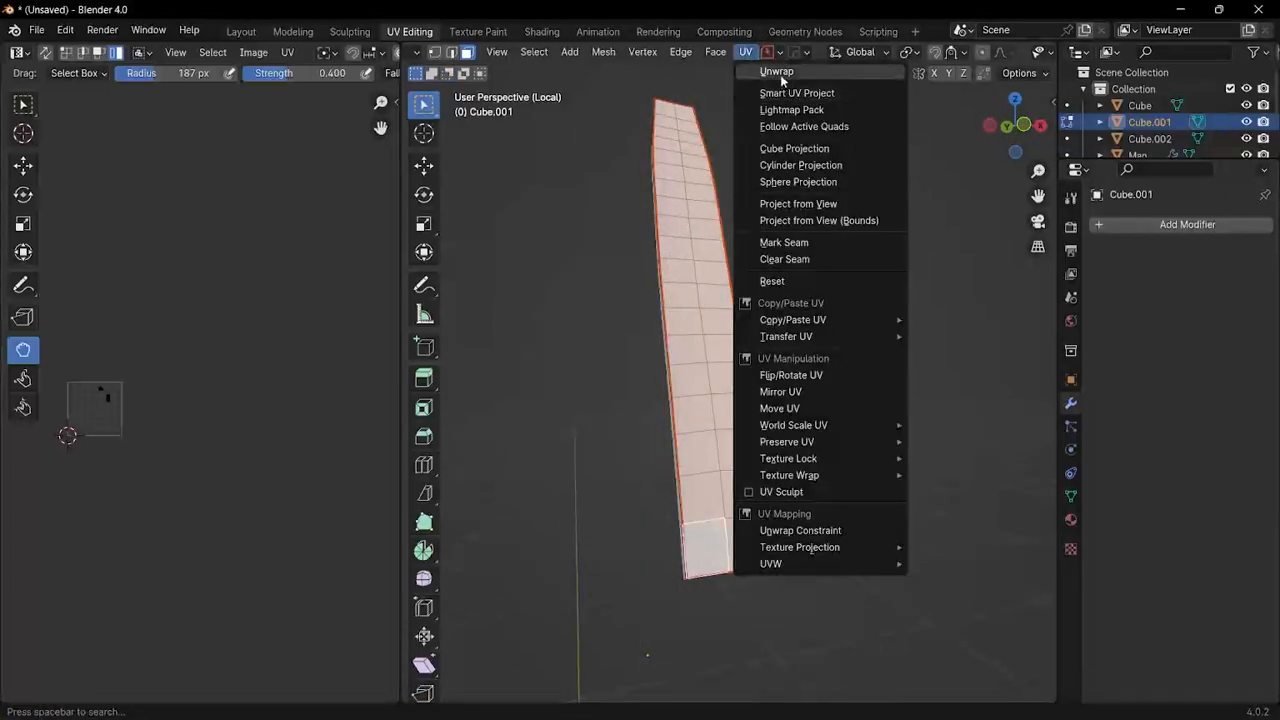
left_click(777, 71)
middle_click_drag(703, 282, 678, 274)
scroll(676, 274, "down", 3)
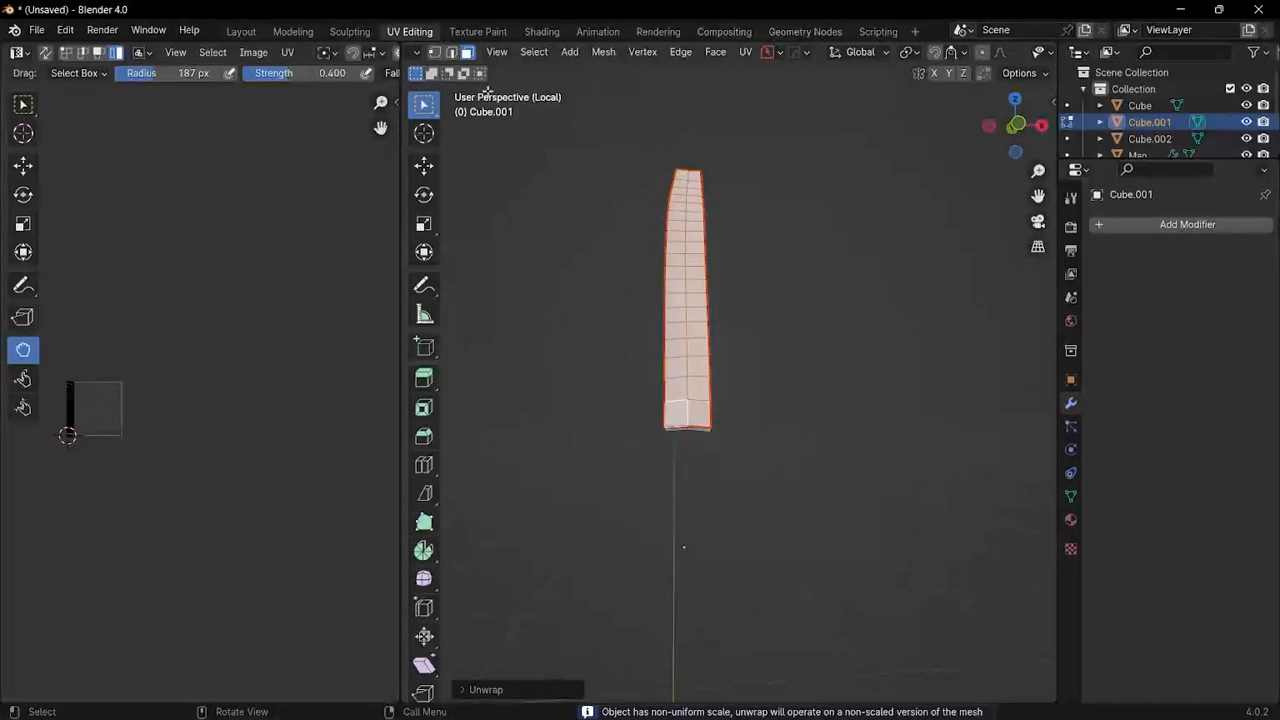
Step: In the Shading workspace, exit local view and create a new material named "thread fabric" for the center strap
left_click(538, 31)
scroll(549, 215, "down", 2)
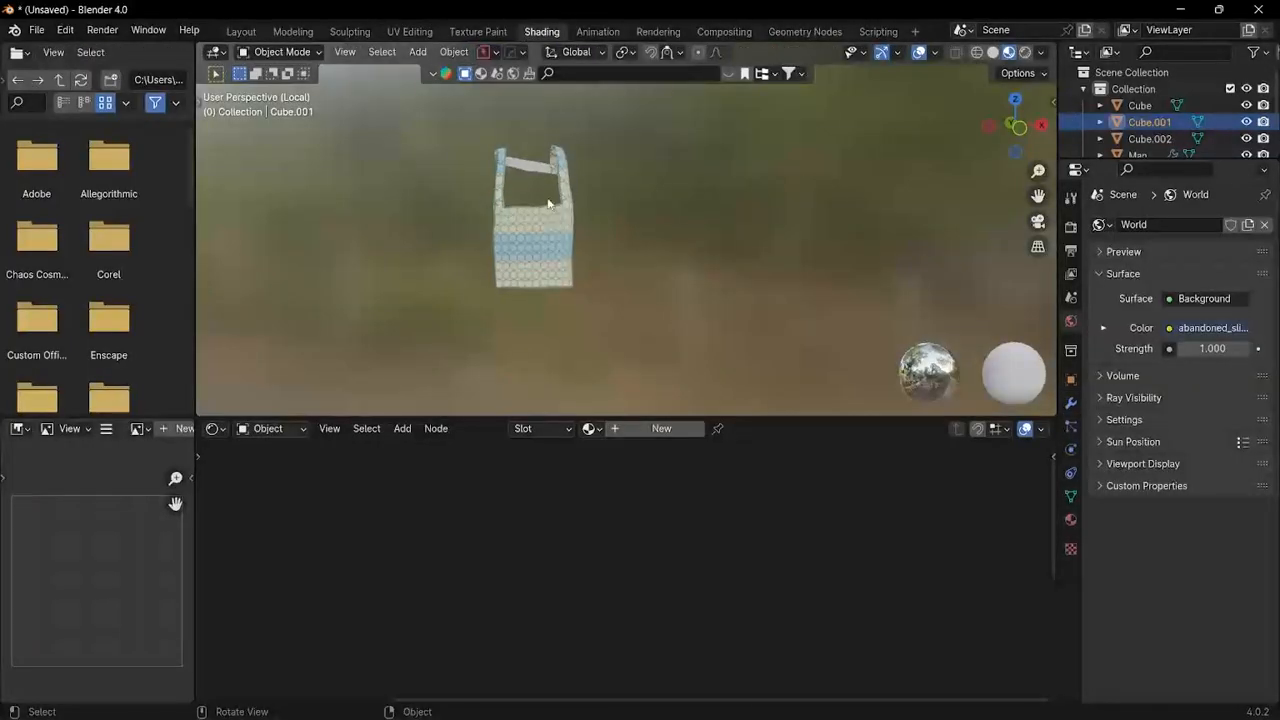
key("KP_Divide")
scroll(588, 268, "down", 3)
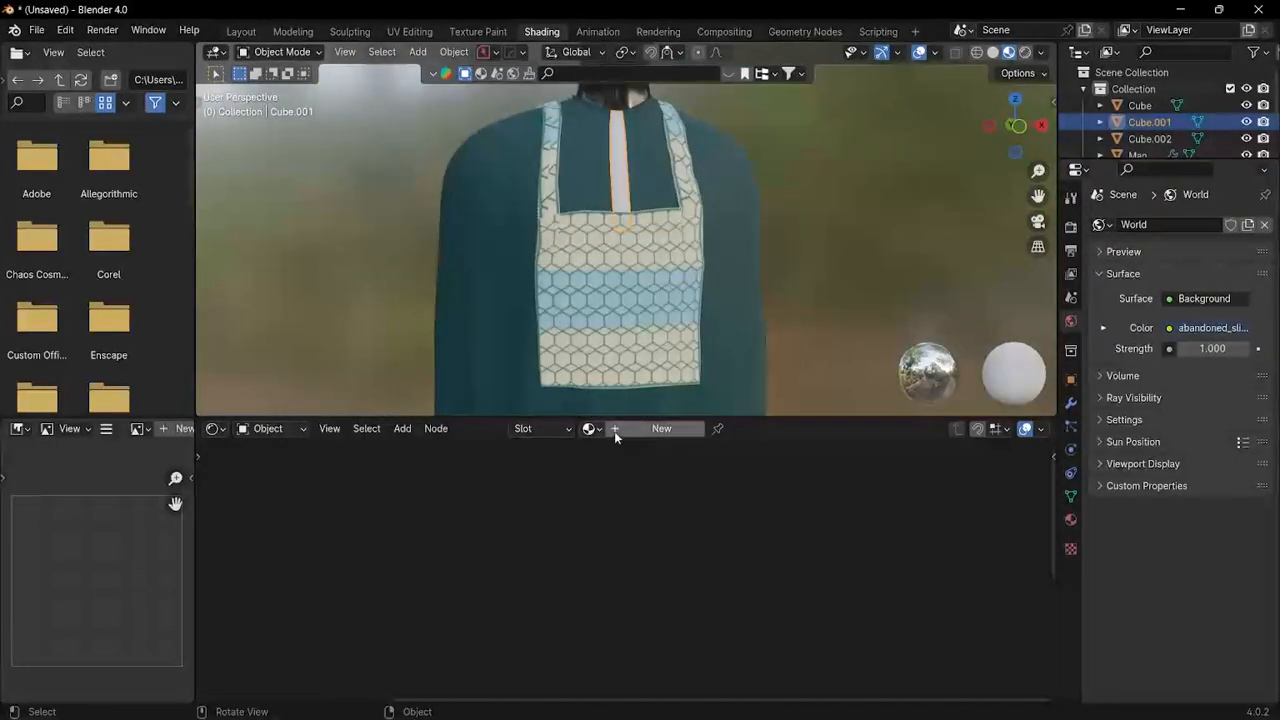
left_click(655, 428)
double_click(665, 428)
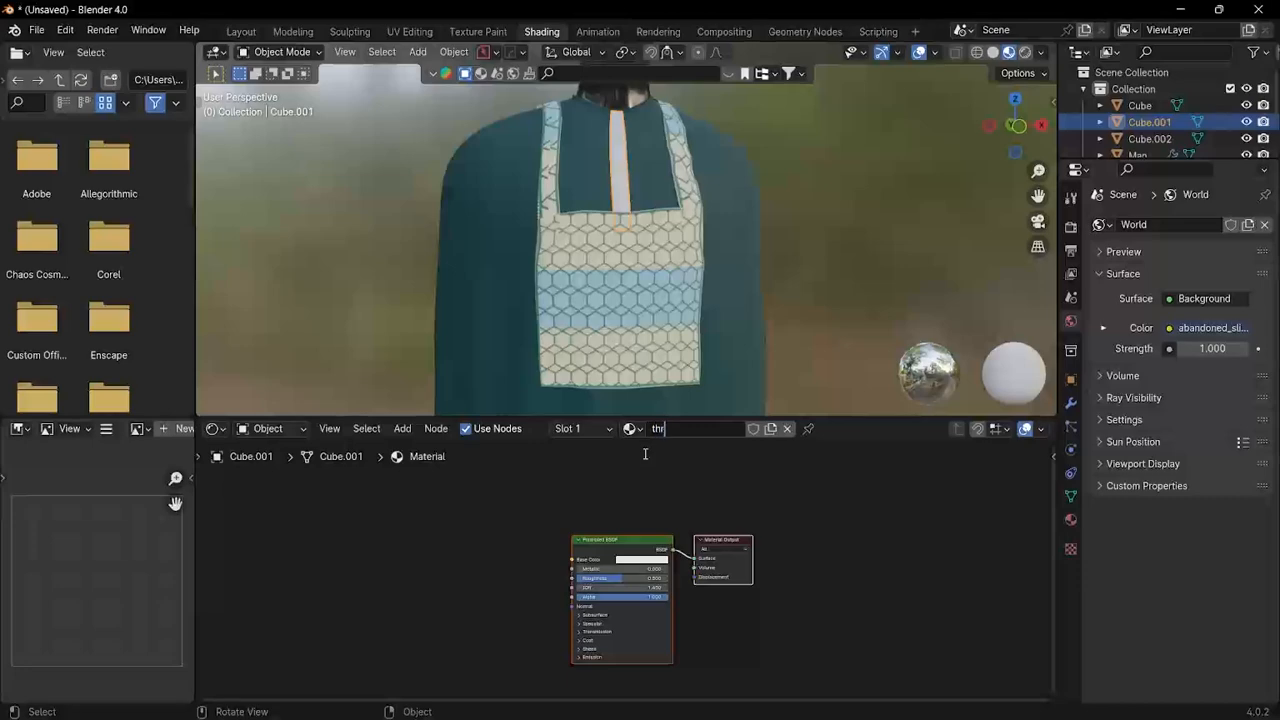
type("thread fabric")
key("Return")
Step: Start Principled Texture Setup on the Principled BSDF node and pick Thread.png from the Texture folder
scroll(477, 290, "up", 3)
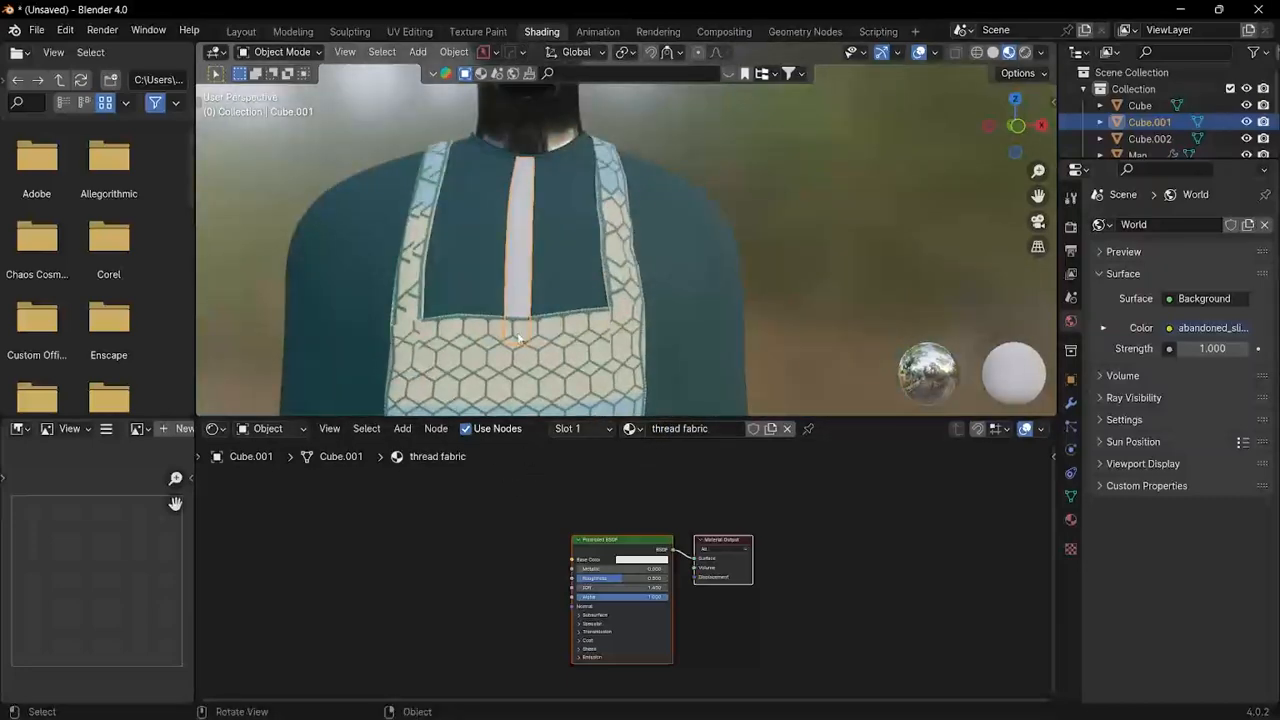
scroll(514, 282, "up", 2)
middle_click_drag(514, 282, 632, 225)
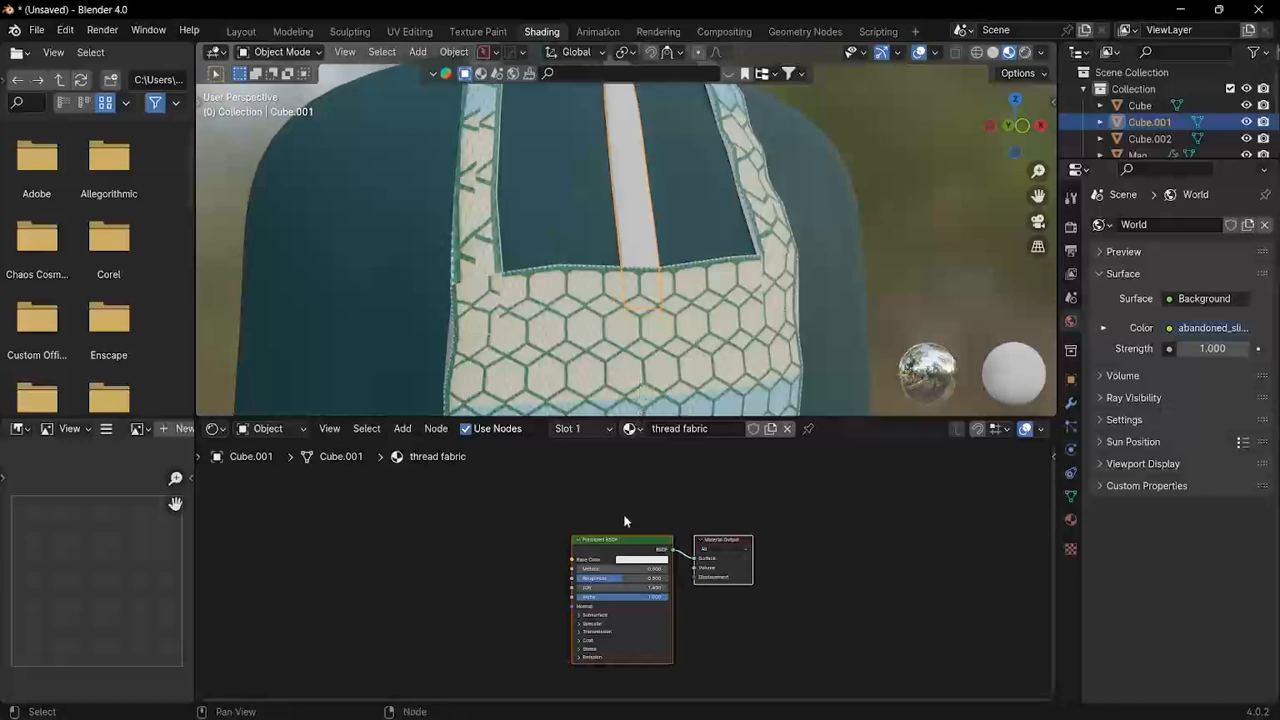
left_click(616, 539)
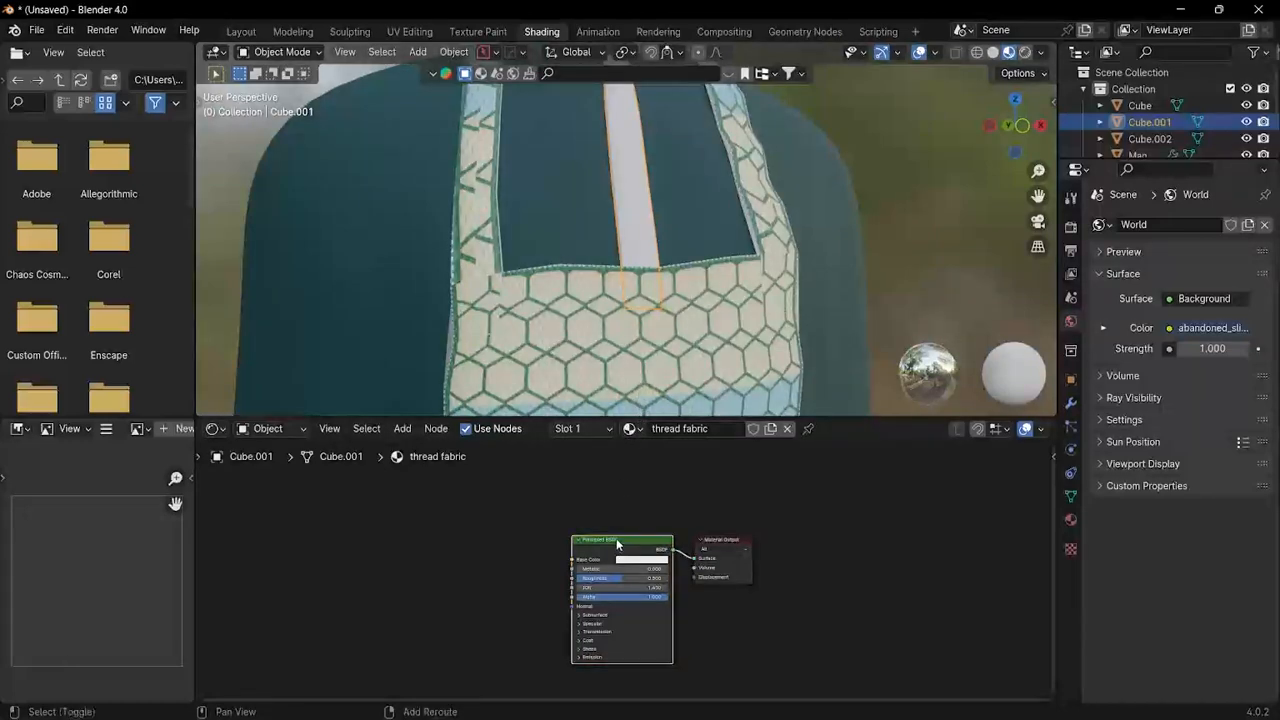
key("ctrl+shift+t")
scroll(548, 357, "down", 2)
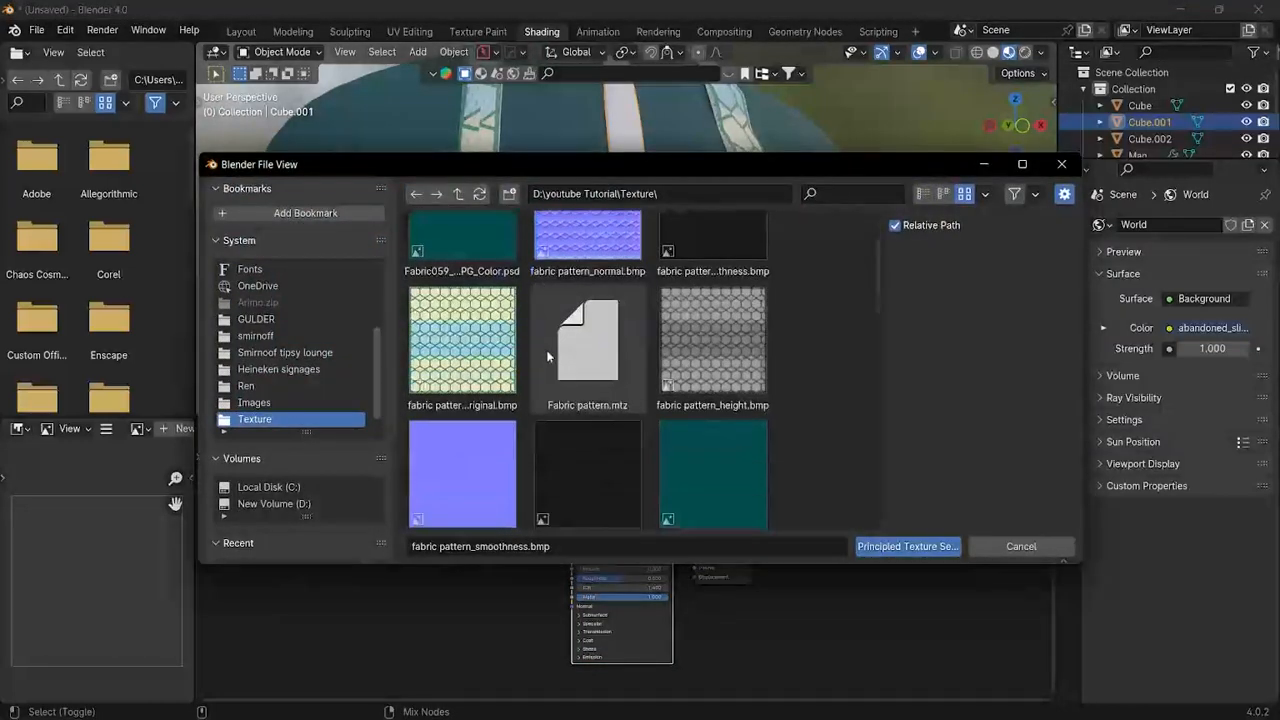
scroll(500, 330, "up", 1)
scroll(527, 354, "down", 5)
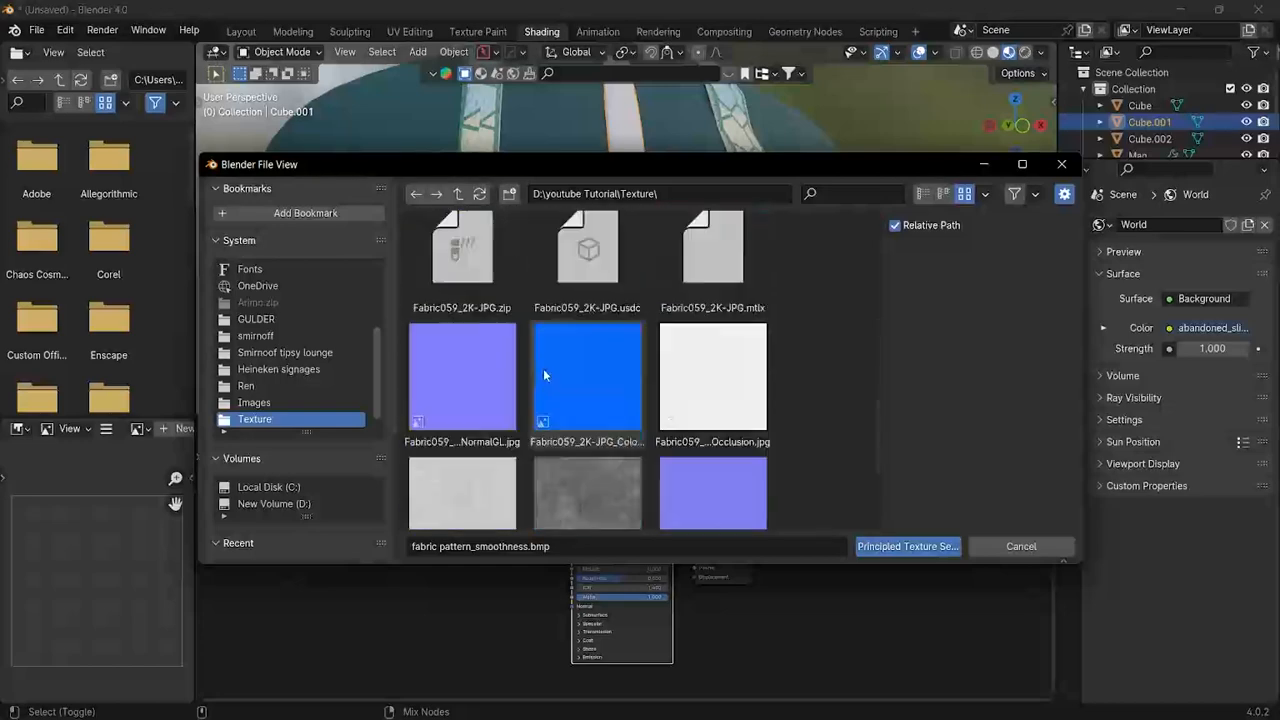
scroll(543, 375, "down", 3)
scroll(550, 376, "up", 8)
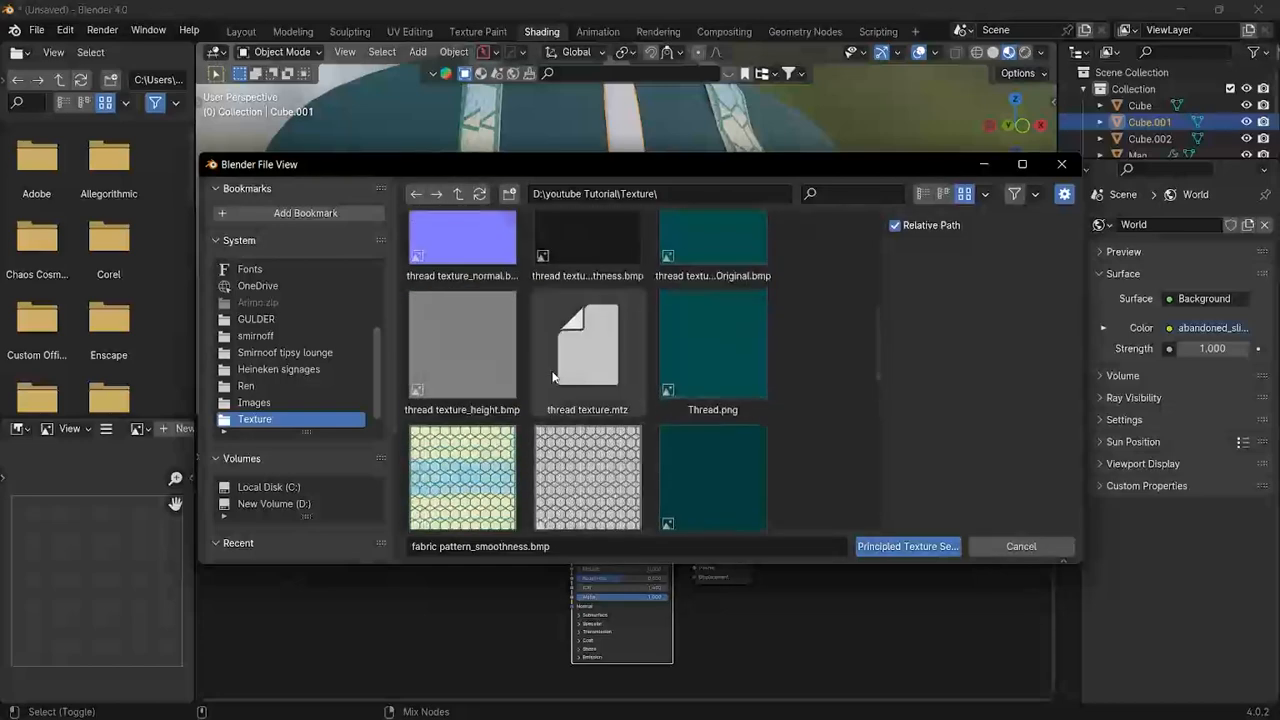
scroll(553, 377, "up", 1)
left_click(727, 409)
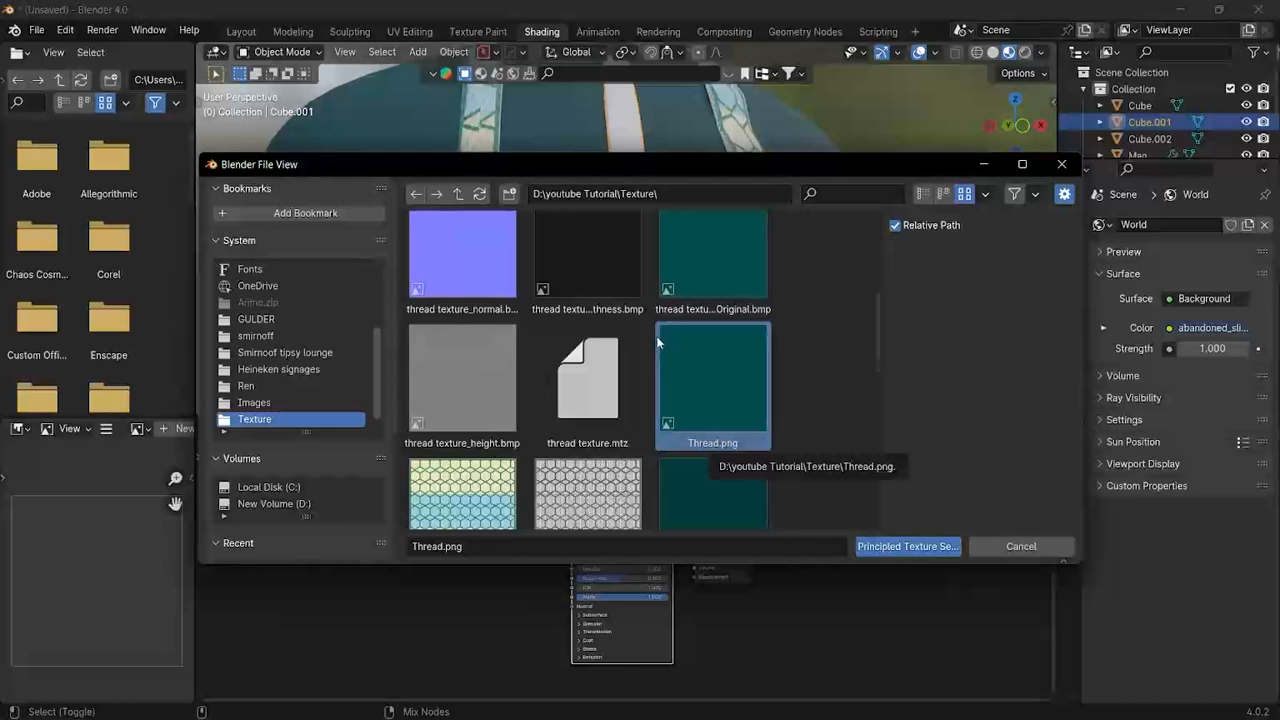
Step: Add the thread texture smoothness, normal and height BMP files to the selection and load the full set as the material's textures
scroll(600, 290, "up", 1)
left_click(598, 290)
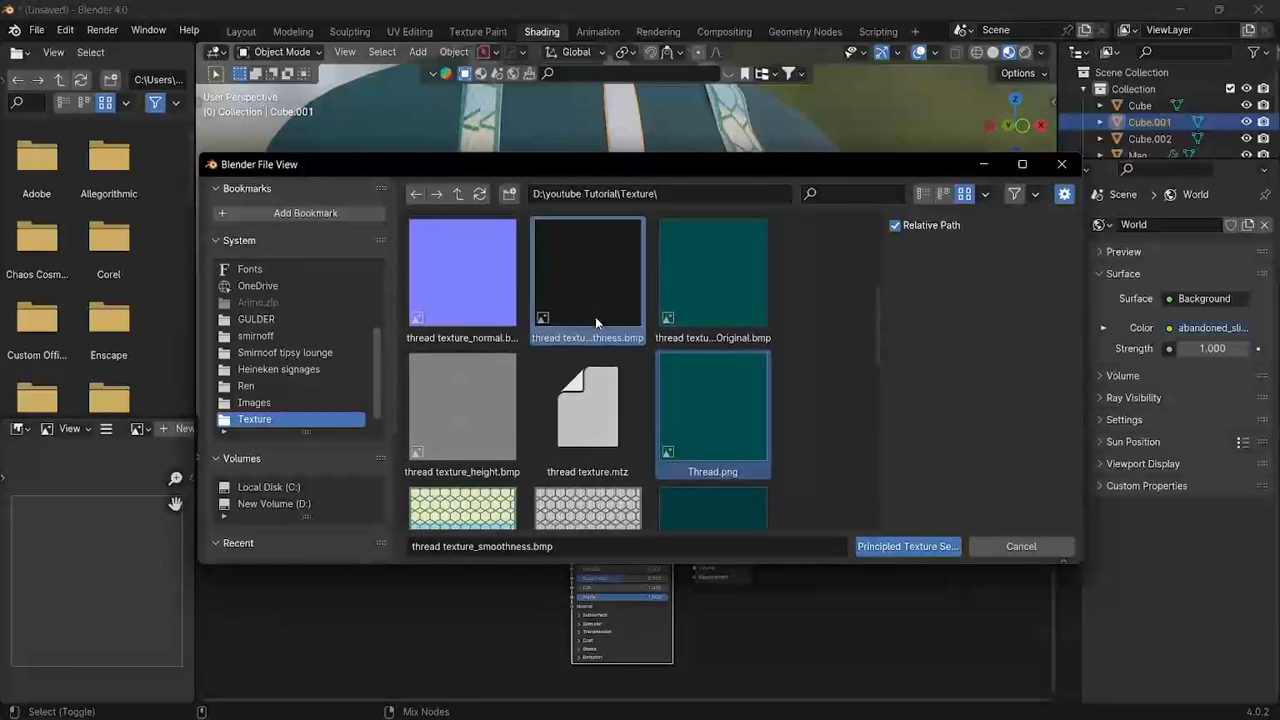
left_click(464, 322)
scroll(508, 326, "up", 2)
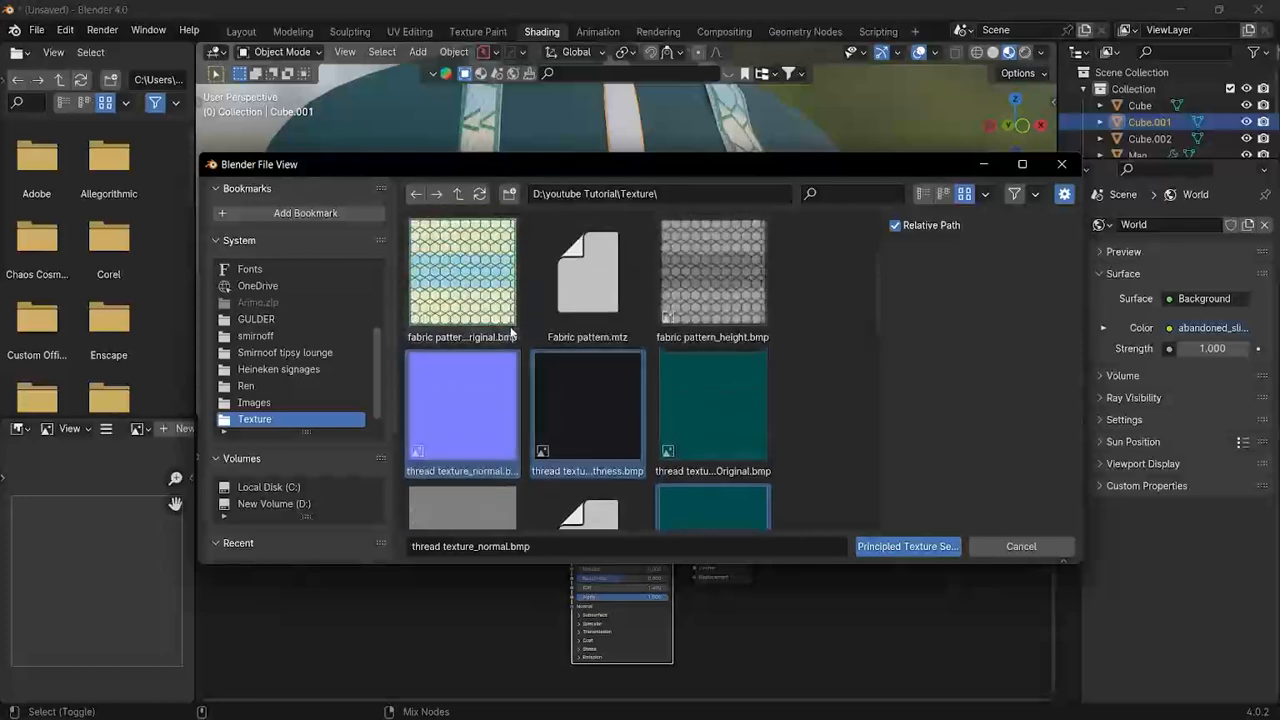
scroll(515, 335, "down", 2)
left_click(486, 373)
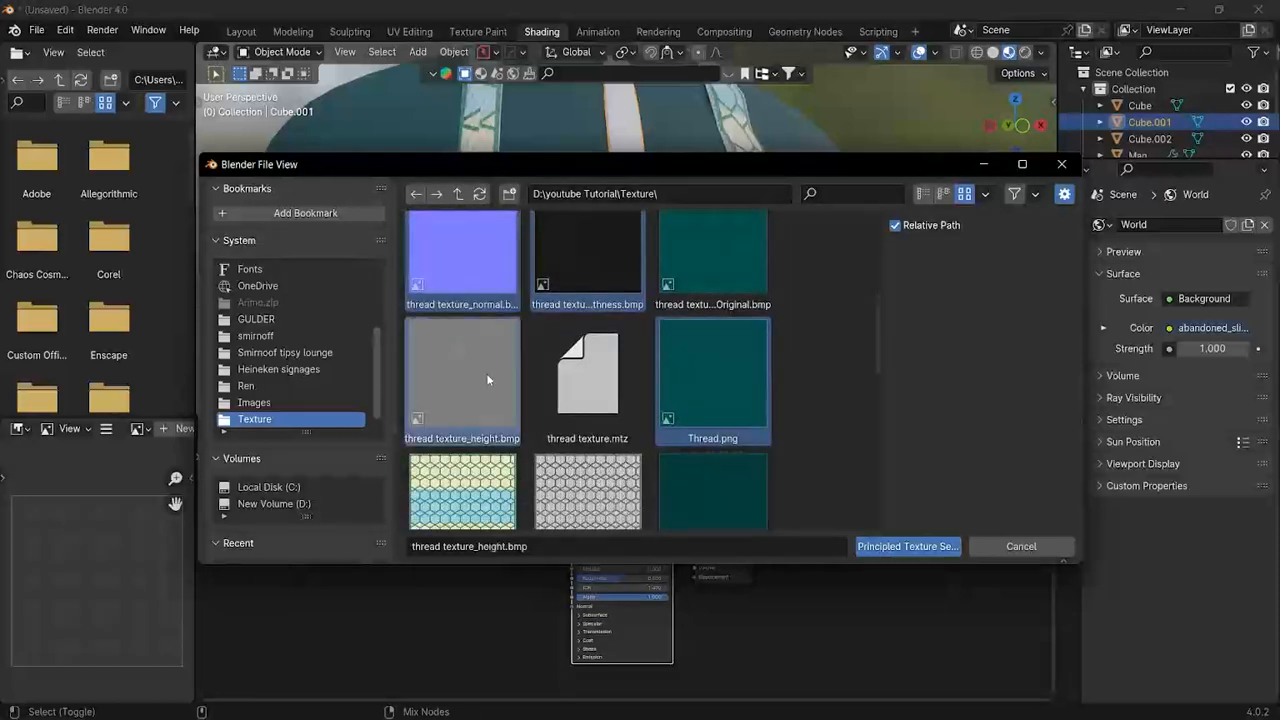
scroll(486, 373, "down", 2)
scroll(486, 372, "down", 5)
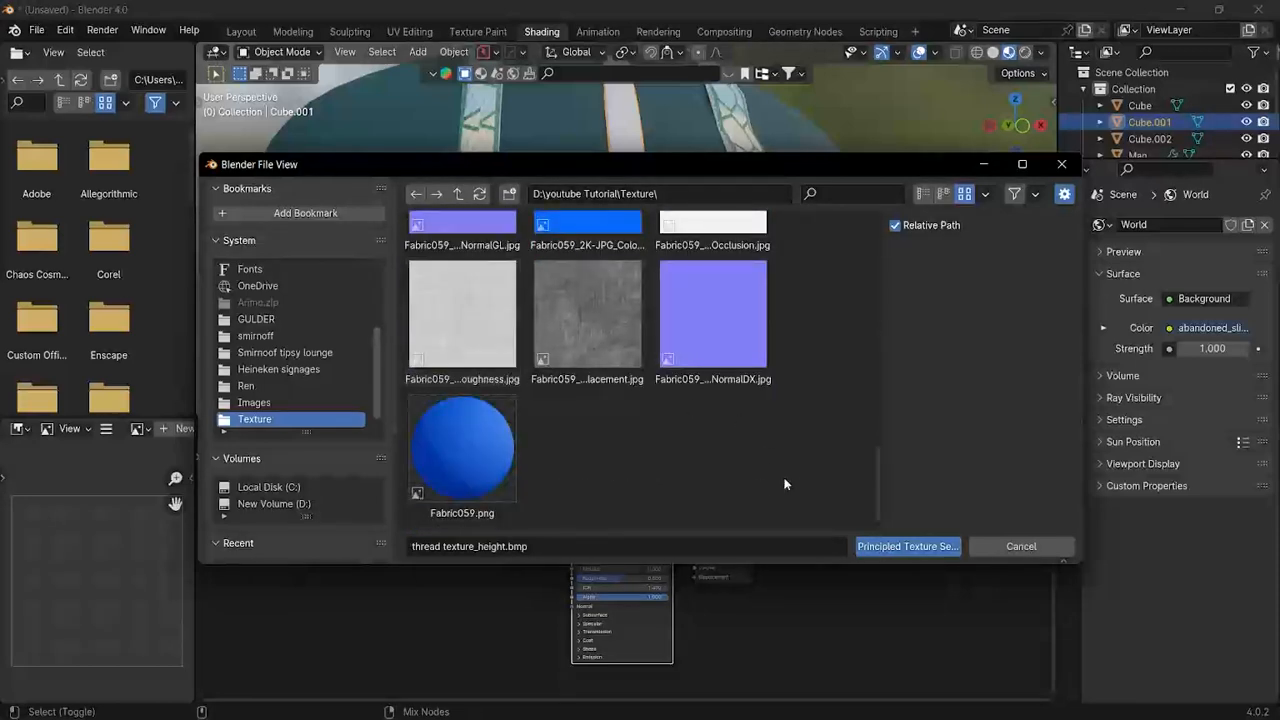
left_click(890, 546)
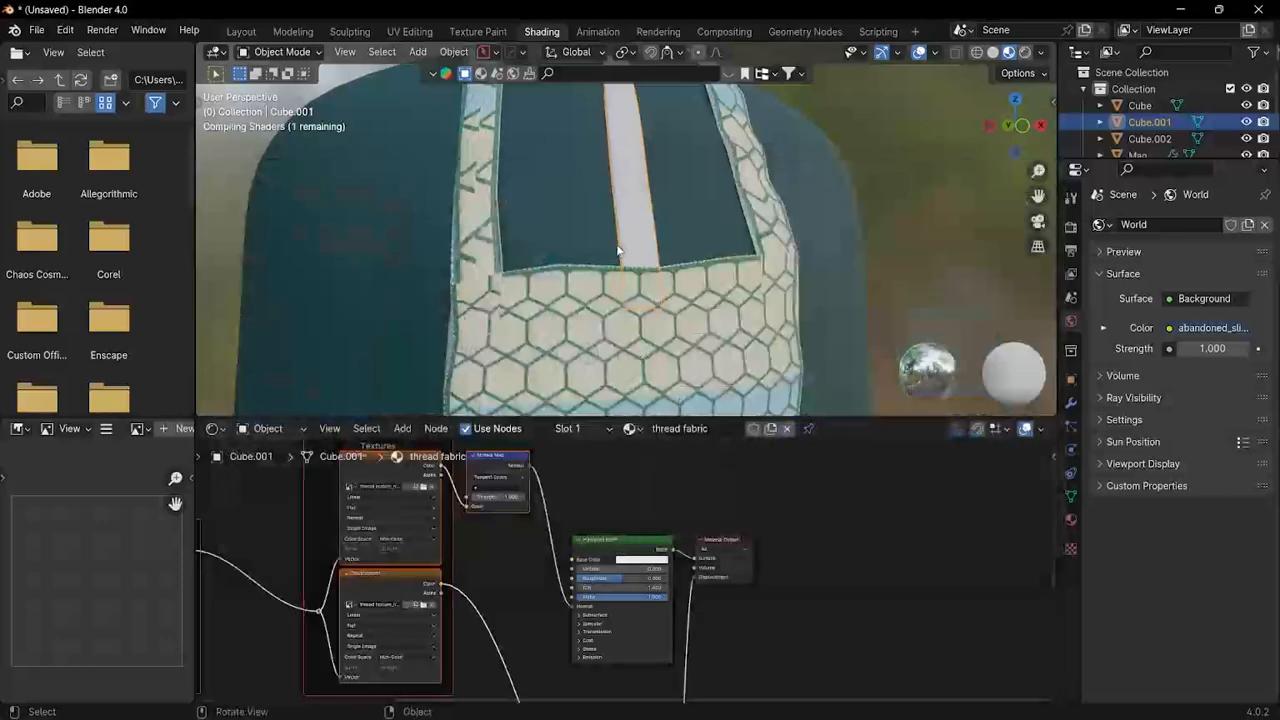
Step: Raise the thread fabric material's roughness to about 0.835
scroll(601, 590, "up", 3)
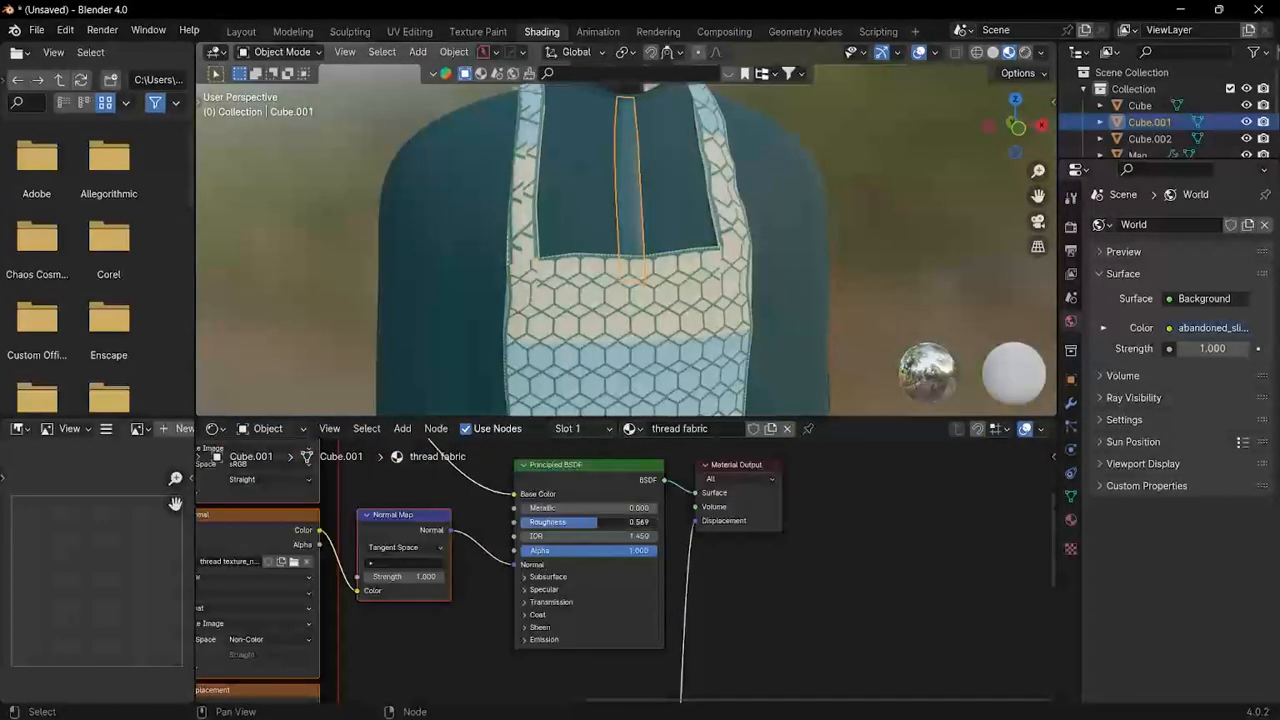
left_click_drag(596, 522, 656, 522)
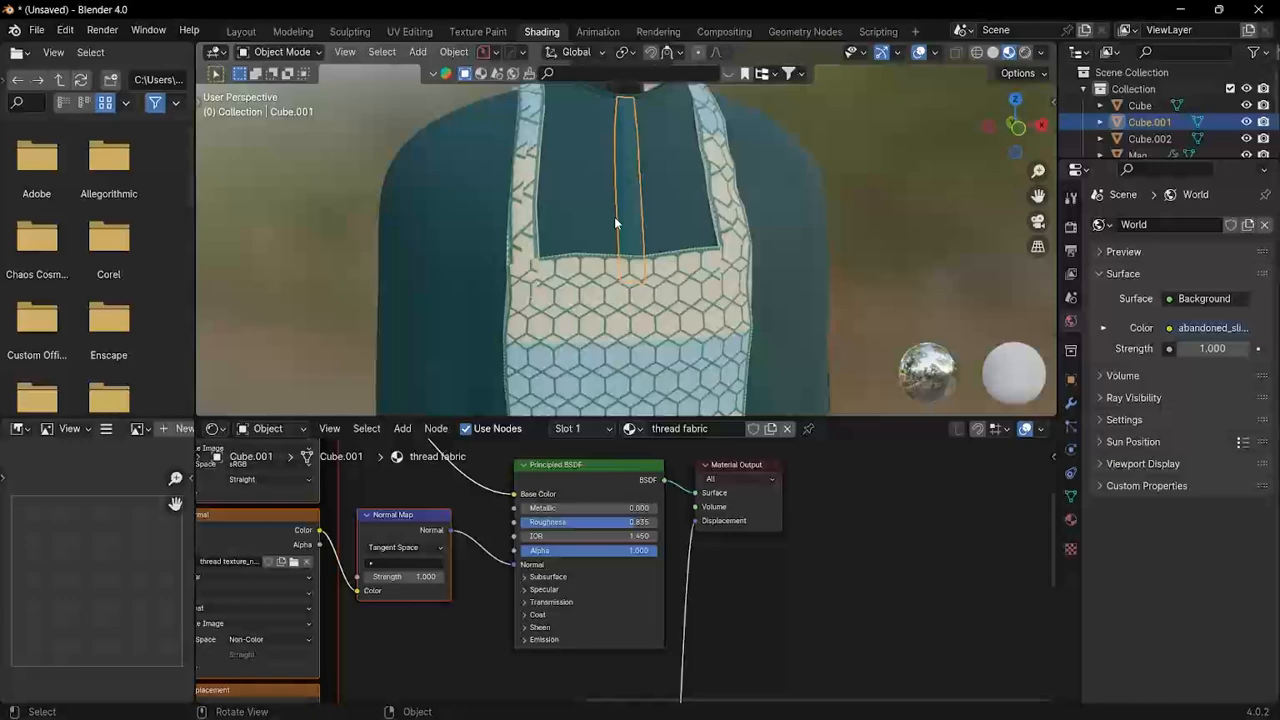
scroll(606, 300, "up", 3)
Step: Edit the center strap in the UV Editing workspace and move its entire UV strip toward the middle of the texture
key("ctrl+Tab")
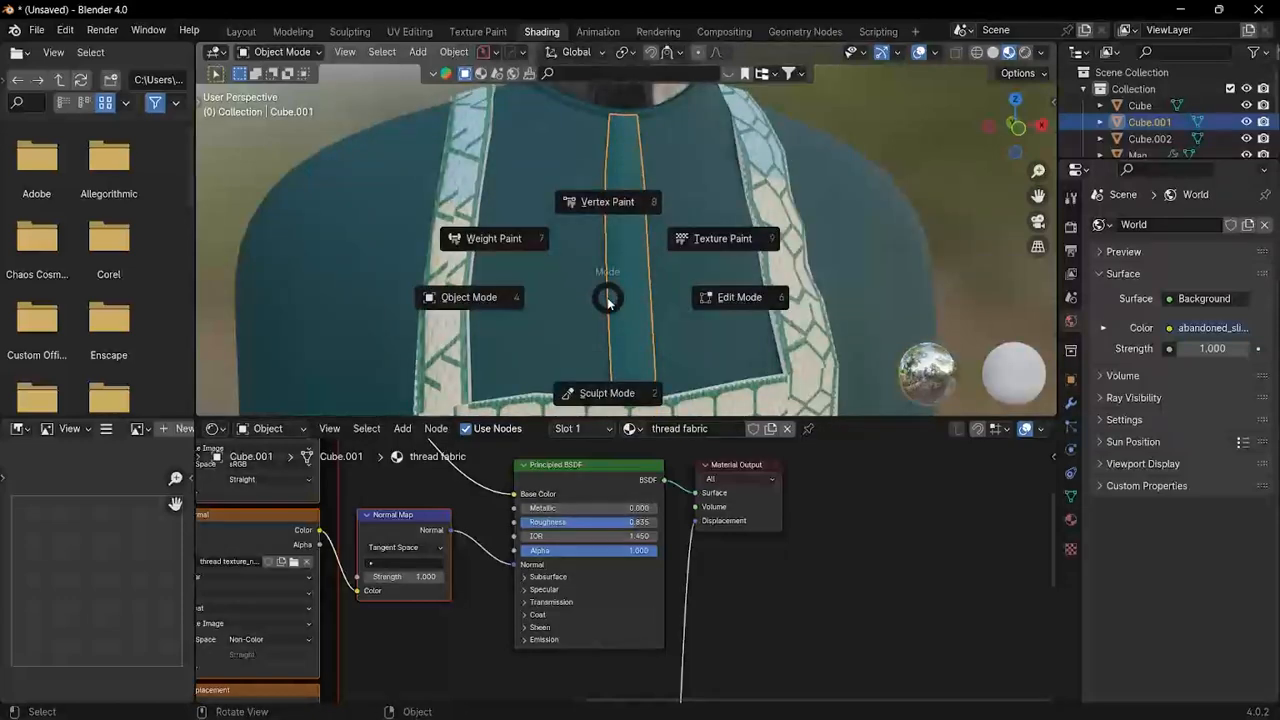
key("6")
middle_click_drag(617, 306, 629, 291)
scroll(627, 280, "up", 2)
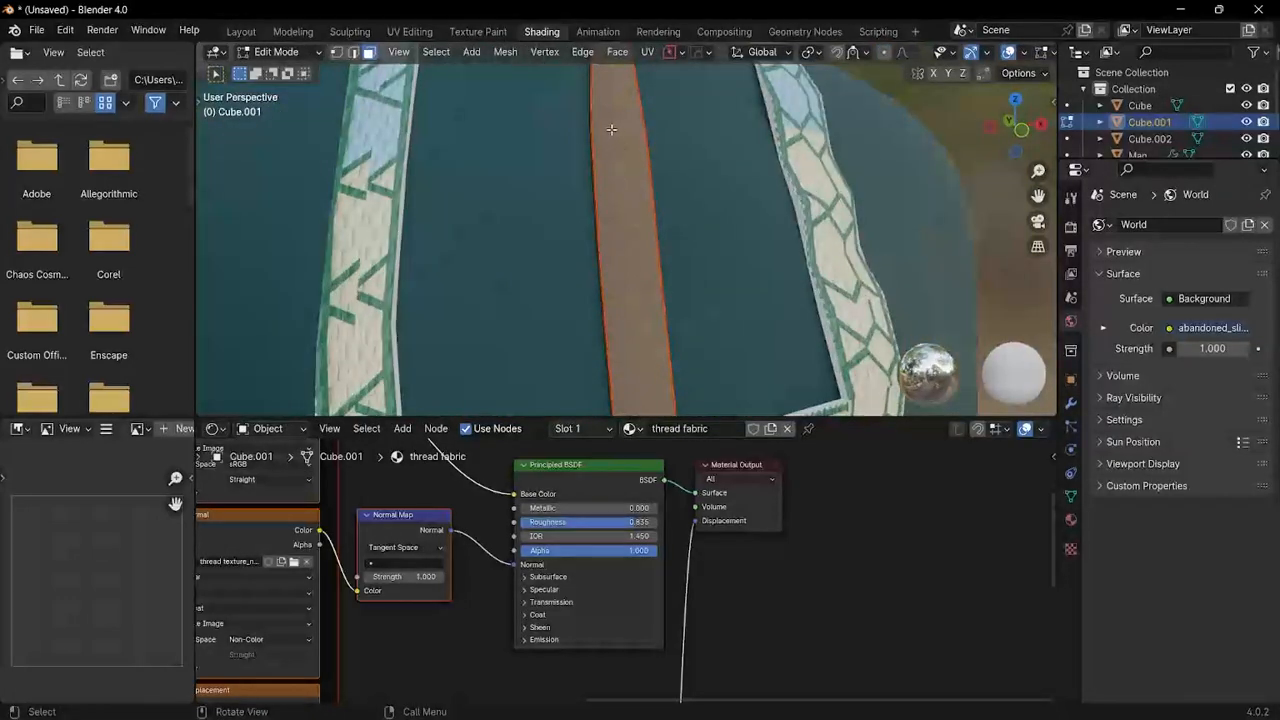
left_click(422, 31)
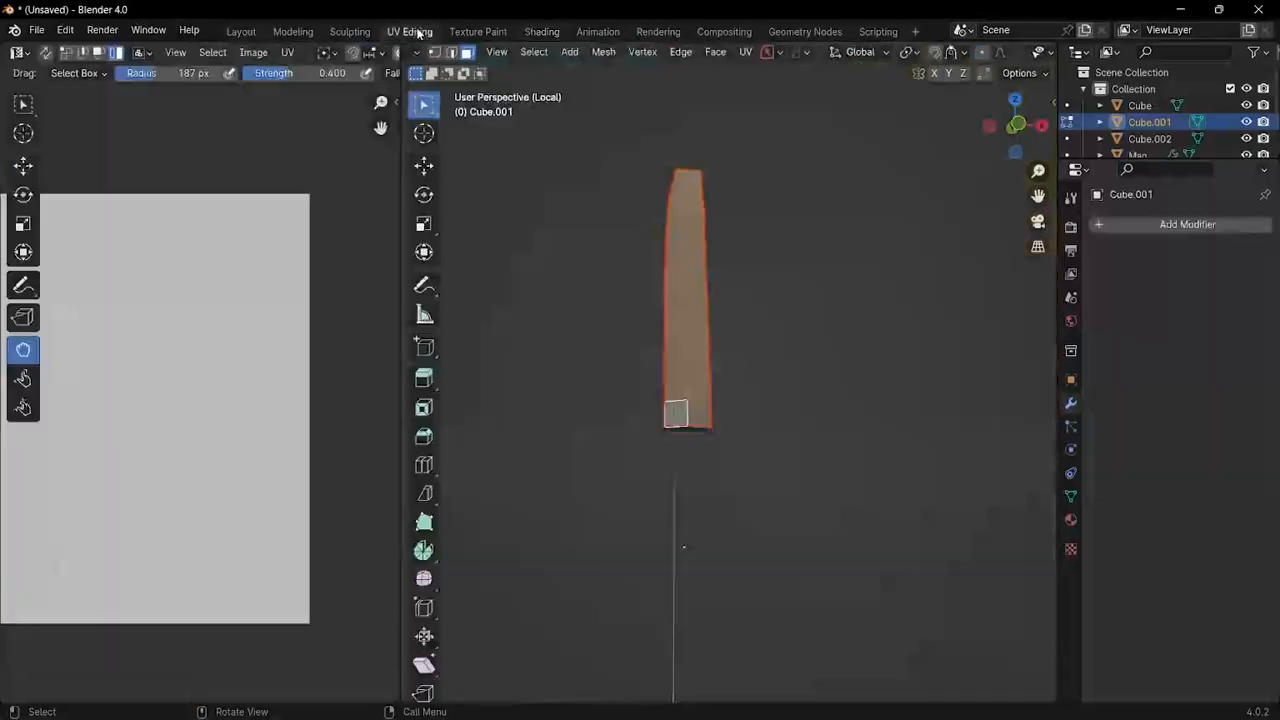
scroll(119, 366, "down", 4)
scroll(168, 390, "up", 5)
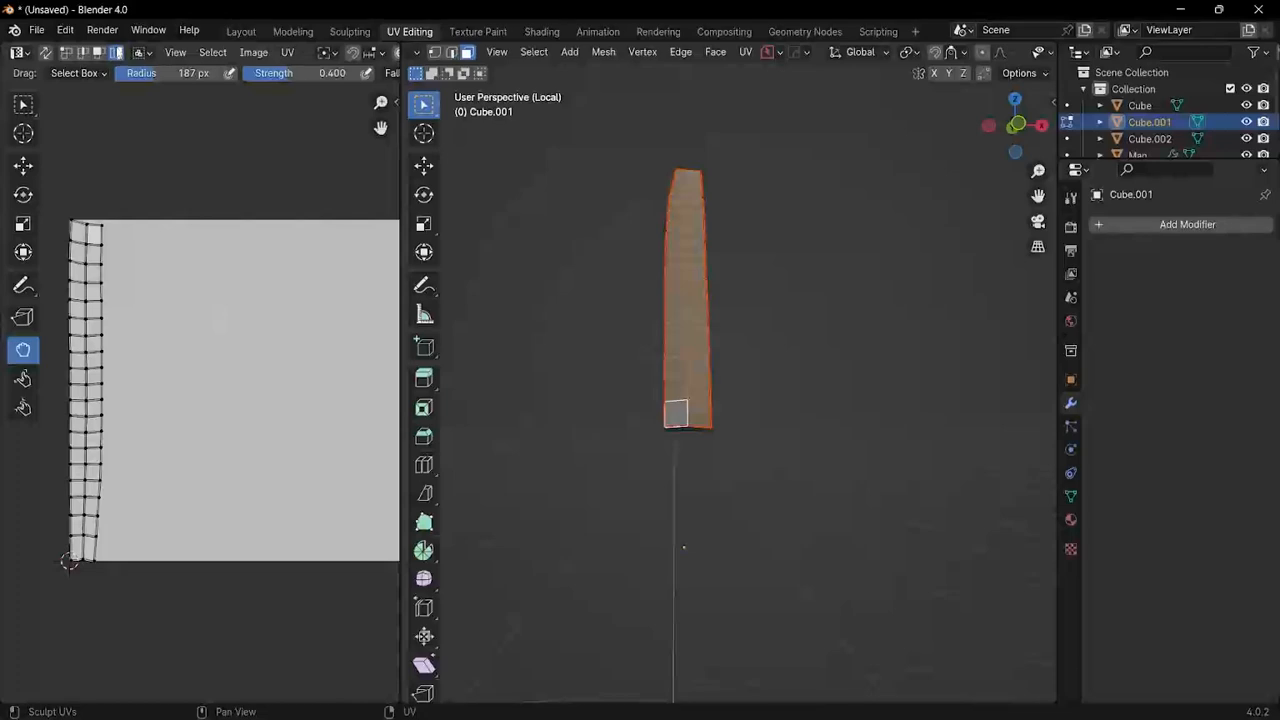
left_click(24, 104)
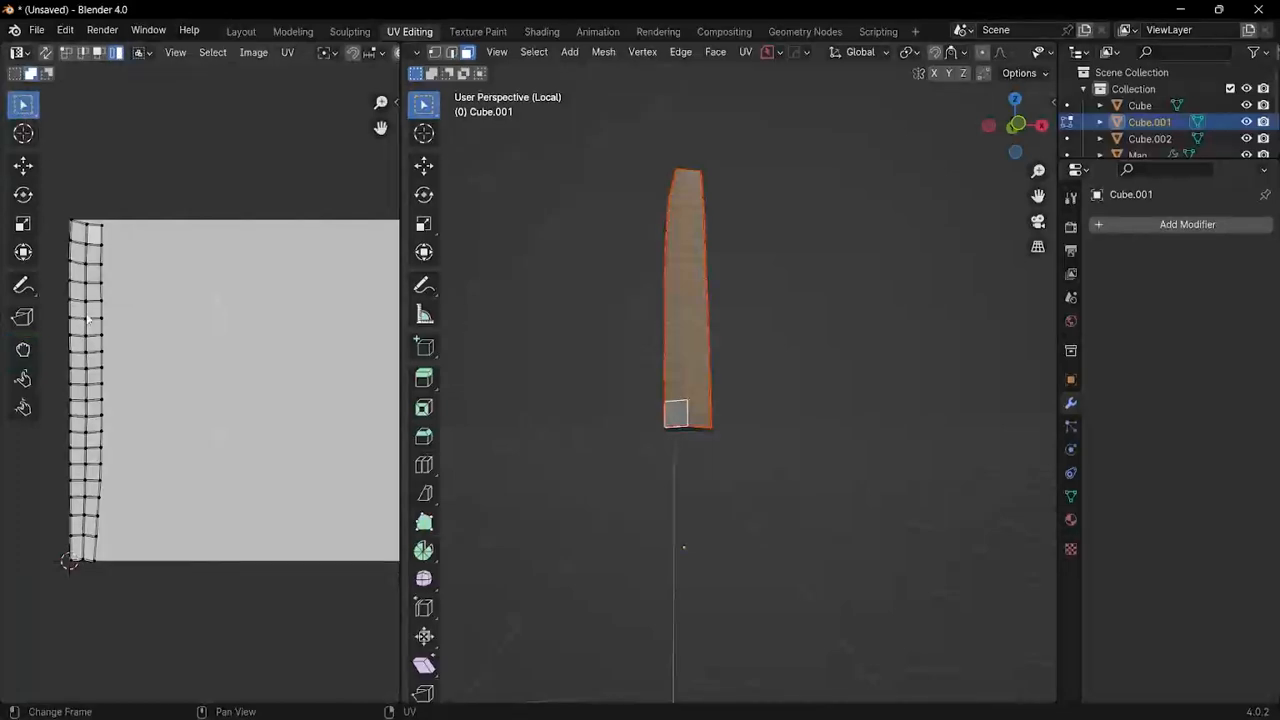
key("a")
key("g")
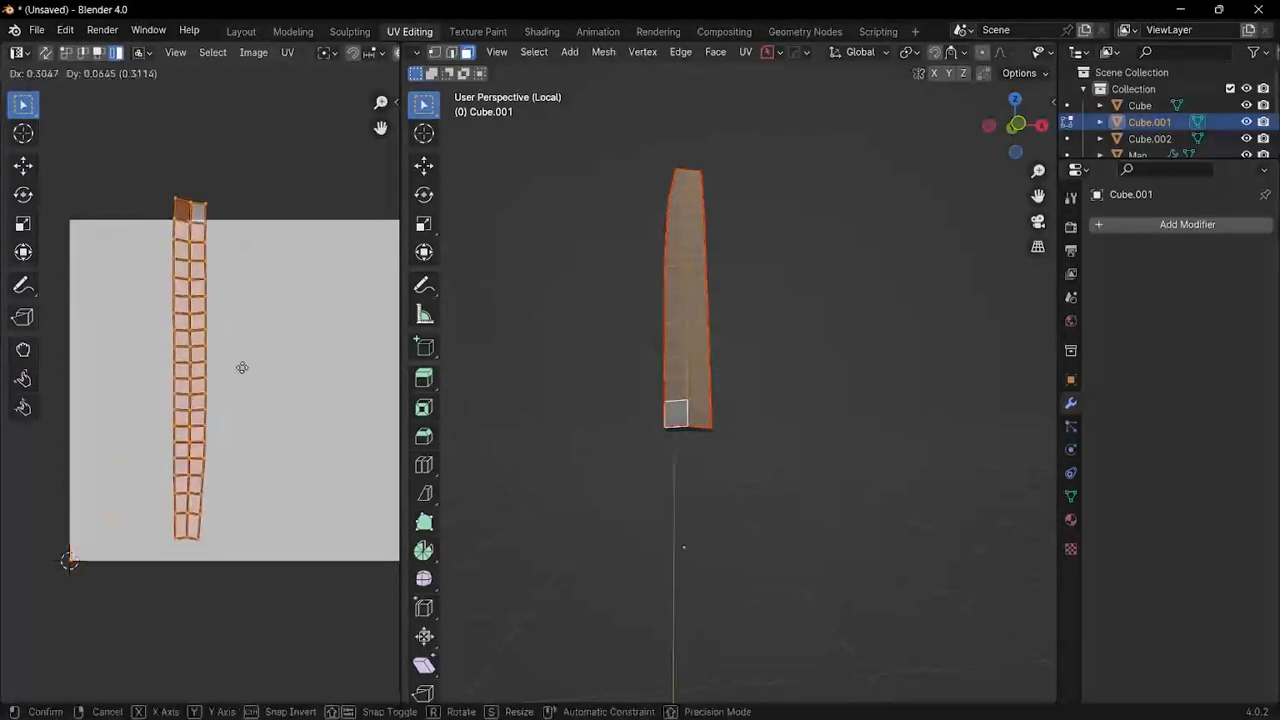
left_click(282, 393)
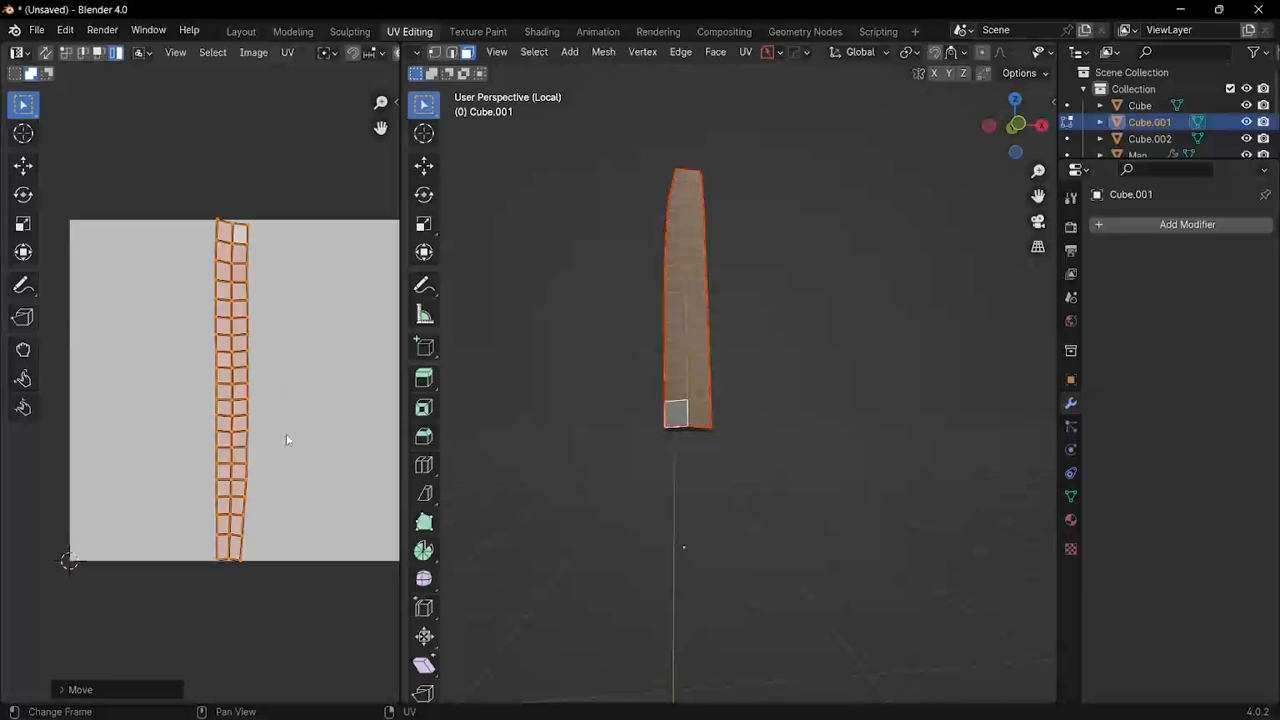
Step: Widen the strap's UV strip along X to a little over twice its width and shift it about 0.049 along X
key("s")
key("x")
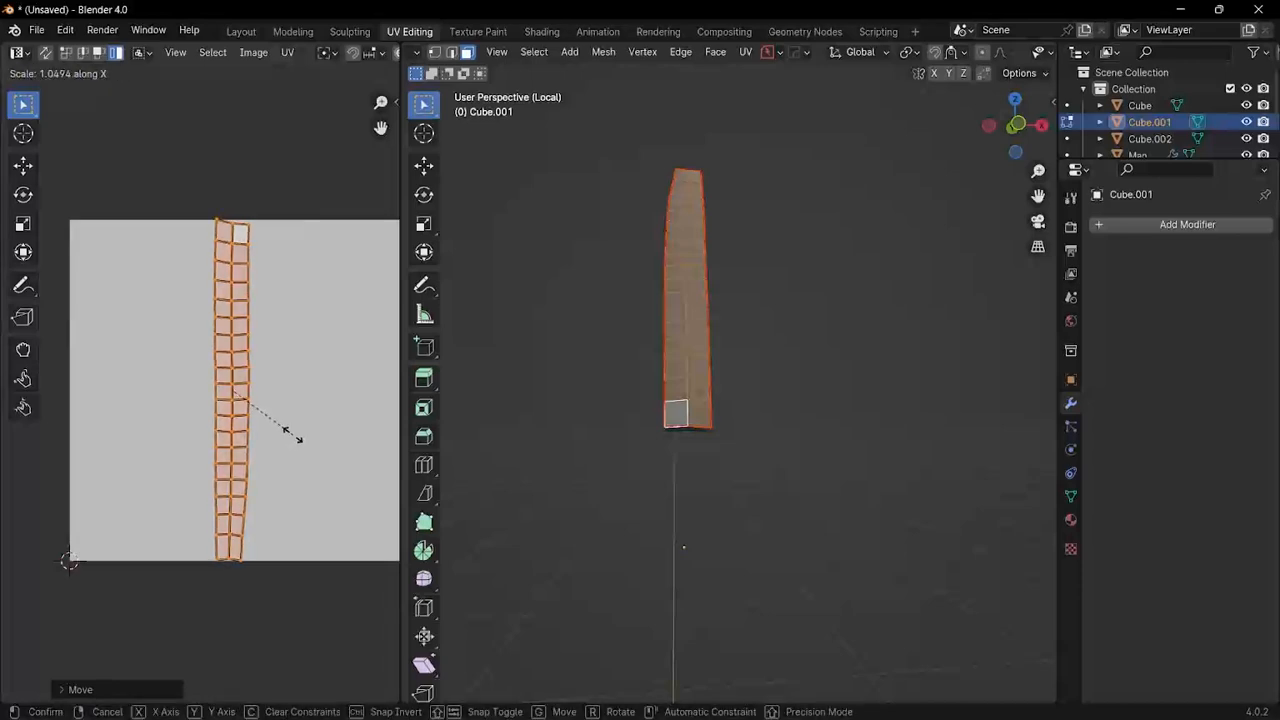
left_click(389, 433)
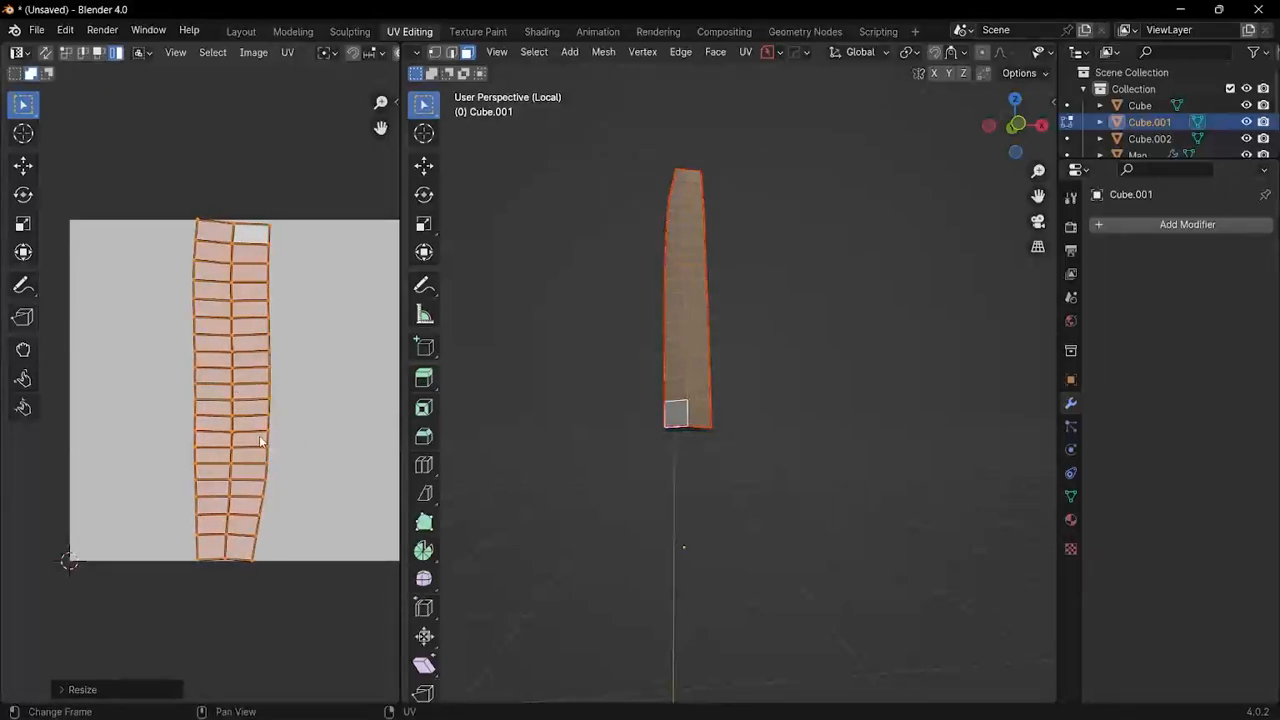
key("g")
key("x")
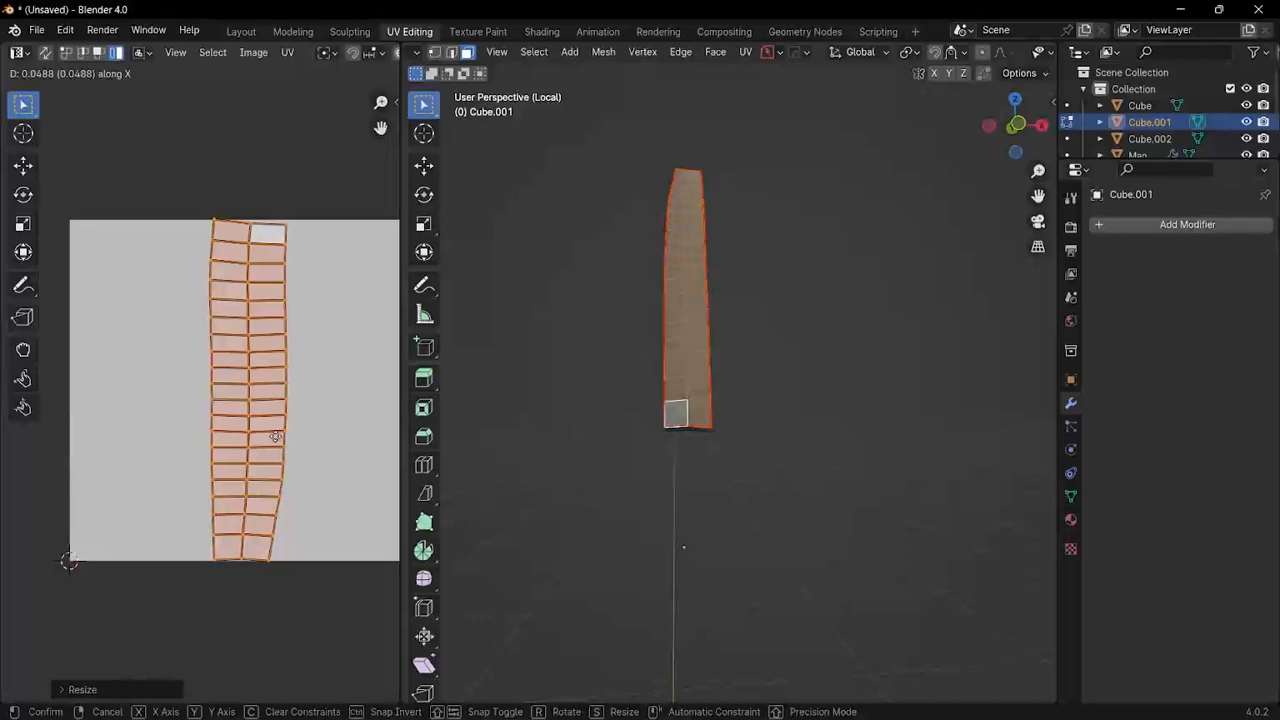
left_click(275, 437)
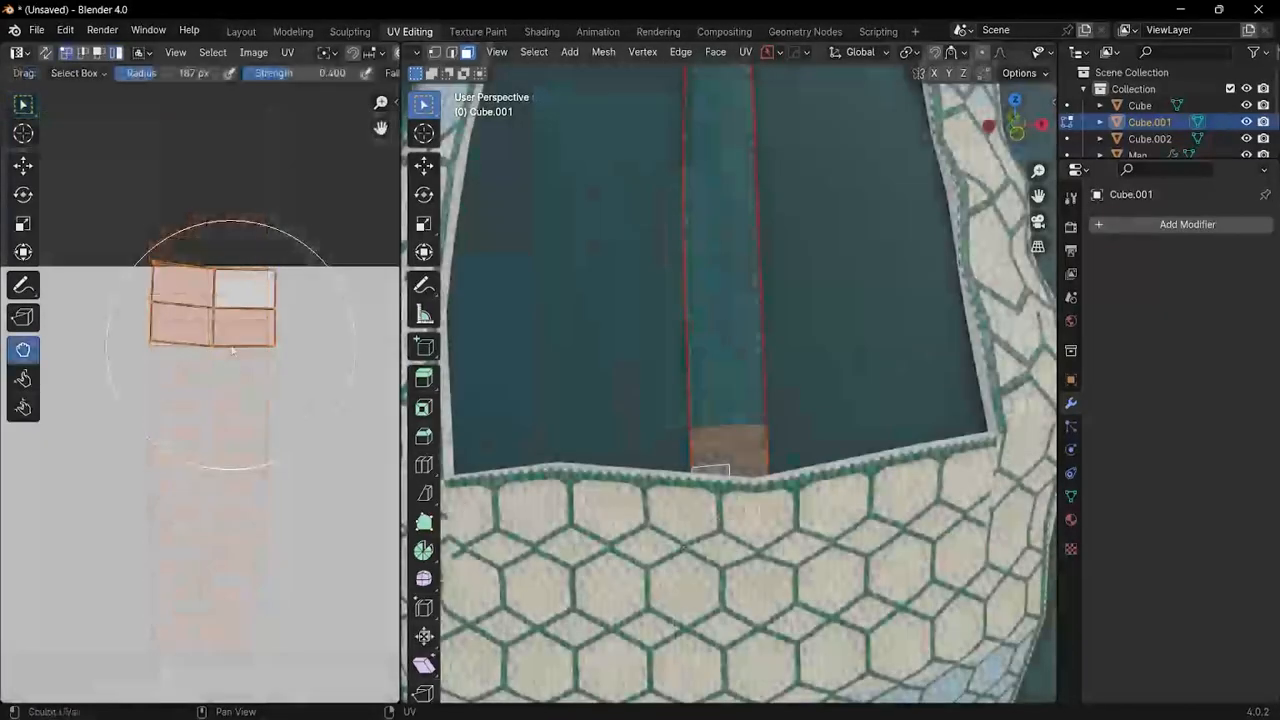
Step: Move the four selected end faces of the strap's UV strip about -0.033 along Y and leave Edit Mode
key("g")
key("y")
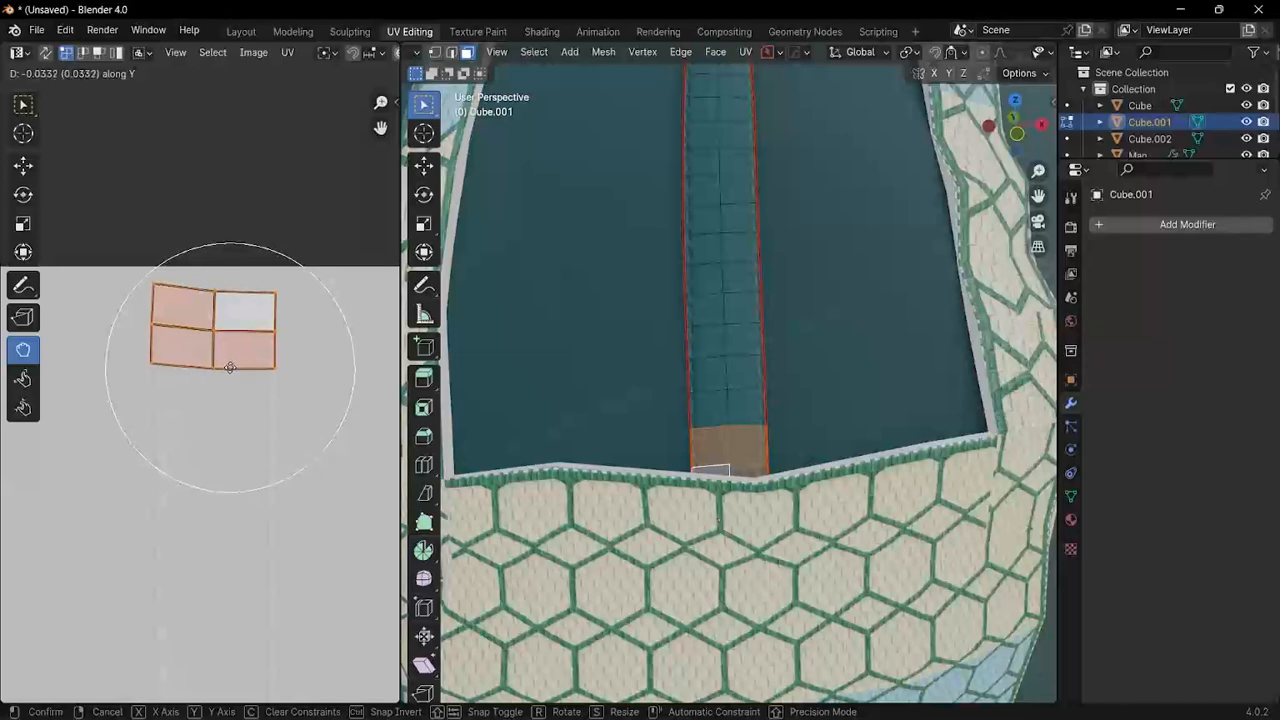
left_click(230, 368)
scroll(1032, 345, "down", 3)
mouse_move(875, 353)
middle_mouse_down()
mouse_move(846, 372)
mouse_move(887, 332)
mouse_move(851, 326)
mouse_move(898, 331)
mouse_move(820, 369)
mouse_move(863, 349)
mouse_move(824, 358)
mouse_move(959, 554)
mouse_move(860, 390)
mouse_move(880, 400)
middle_mouse_up()
key("ctrl+Tab")
left_click(737, 337)
Step: Select the character's robe, show the scene in Rendered shading, and widen the 3D viewport
scroll(876, 337, "down", 4)
scroll(898, 331, "up", 4)
scroll(824, 366, "up", 4)
left_click(834, 348)
scroll(836, 352, "down", 4)
scroll(846, 363, "down", 5)
left_click(1026, 52)
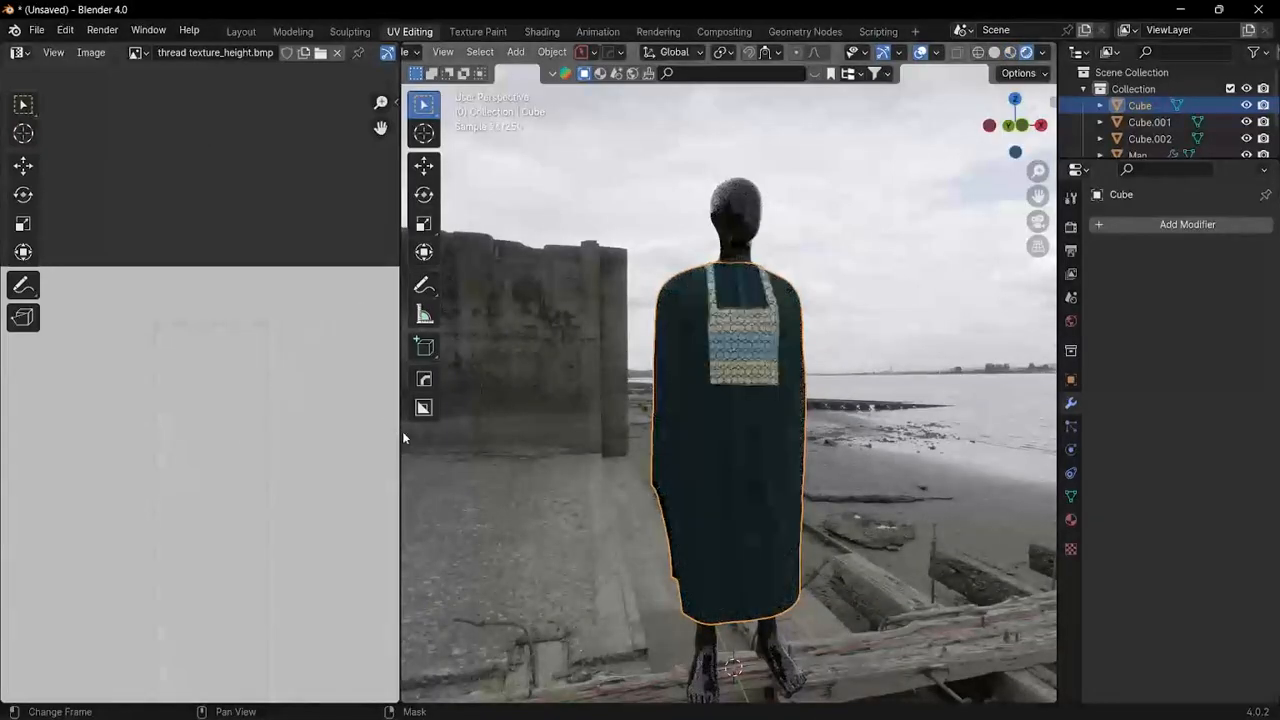
left_click_drag(402, 431, 300, 431)
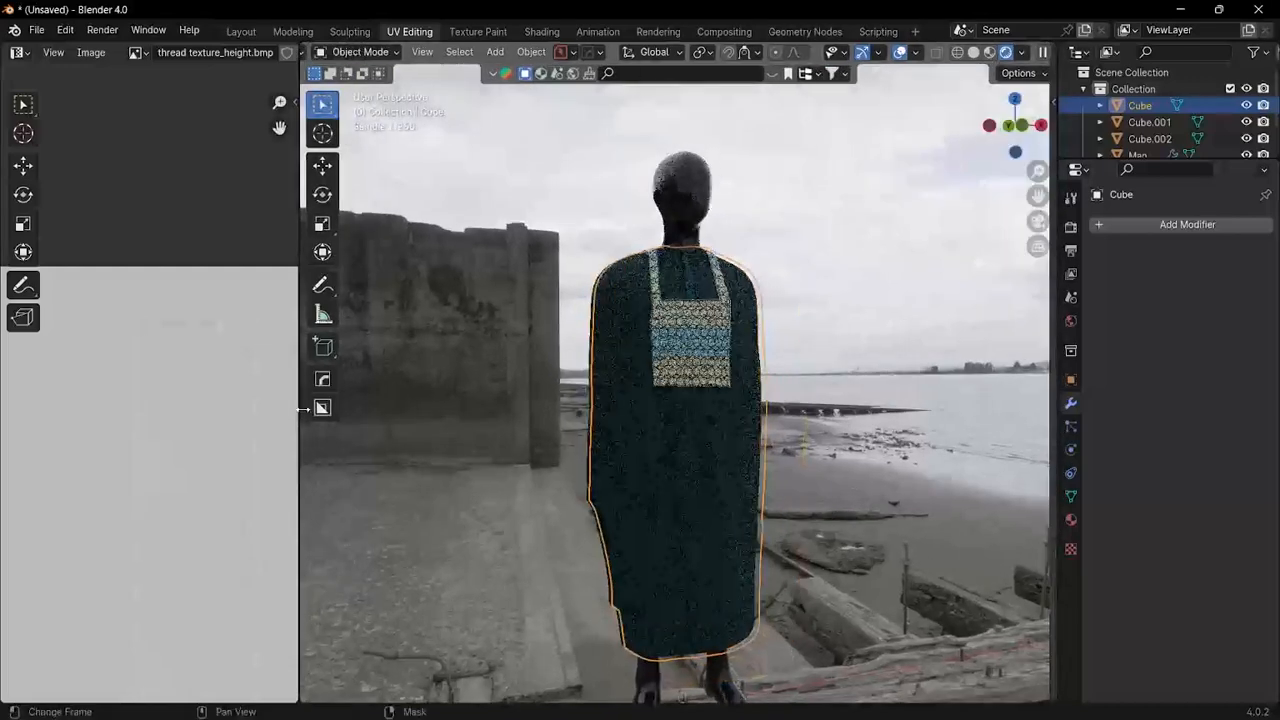
Step: Open the Shading workspace, show the scene in Rendered shading, and make the 3D viewport taller
scroll(557, 221, "down", 3)
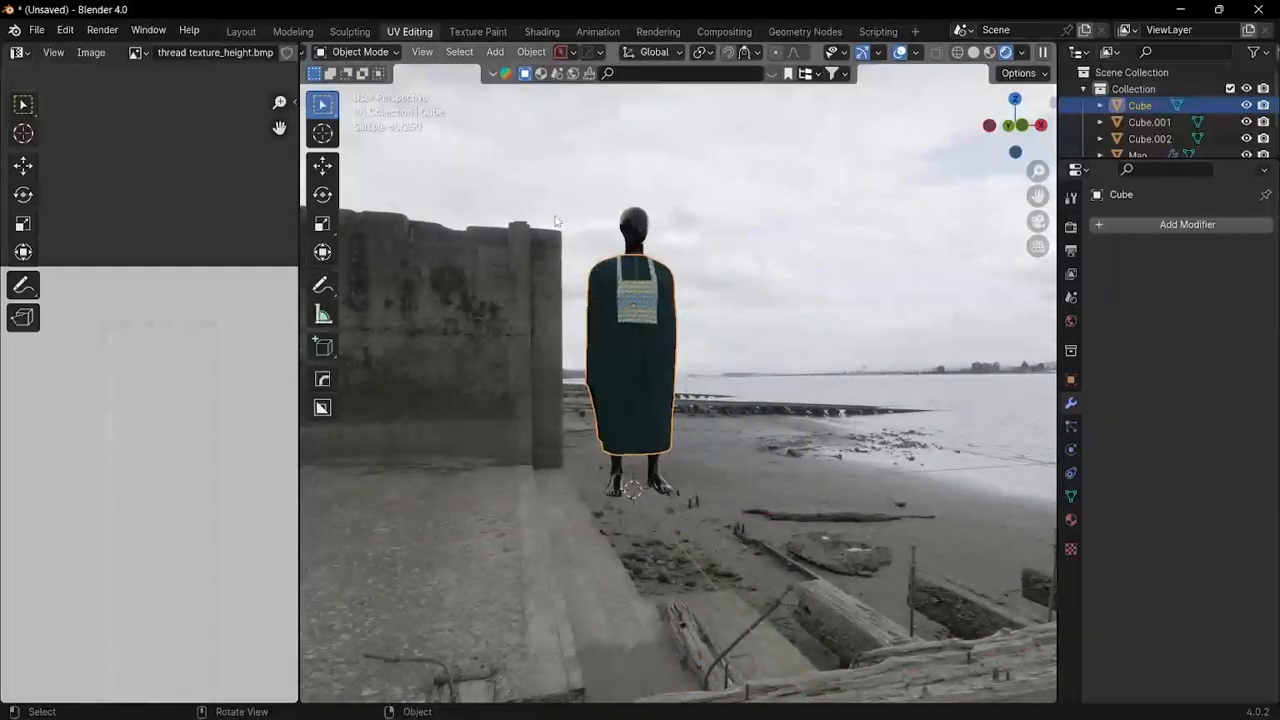
left_click(539, 31)
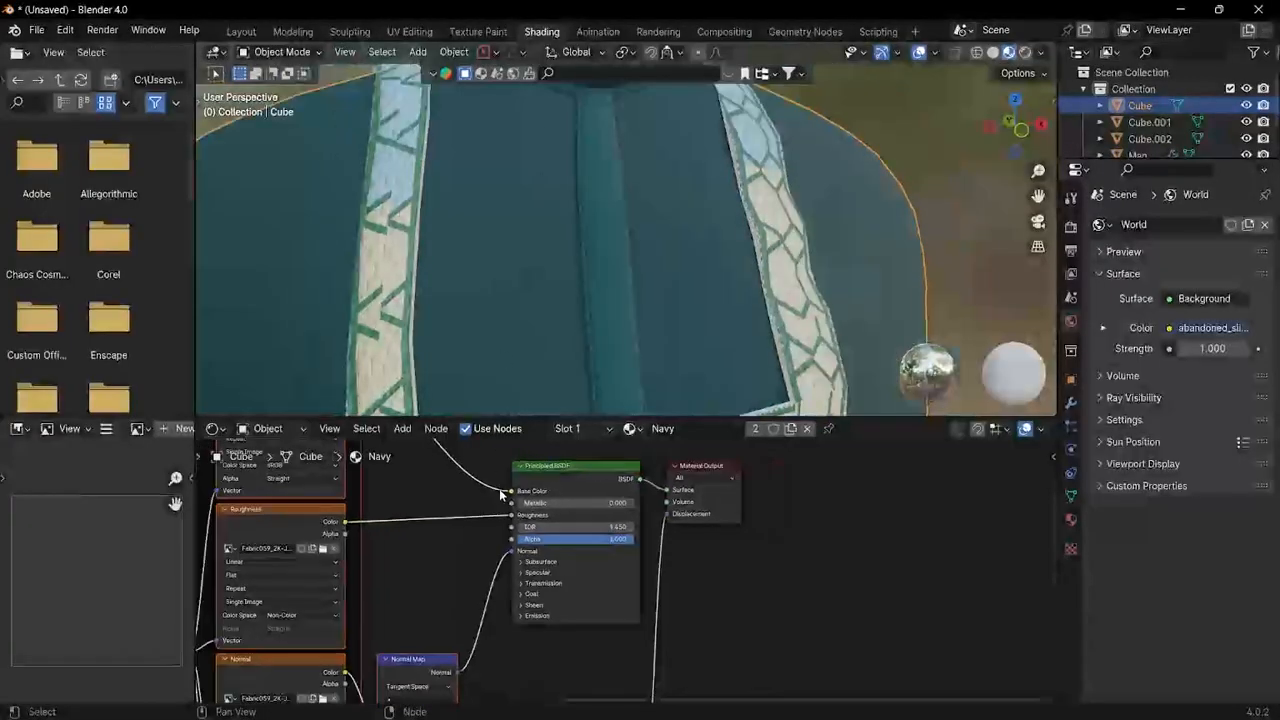
scroll(550, 290, "down", 4)
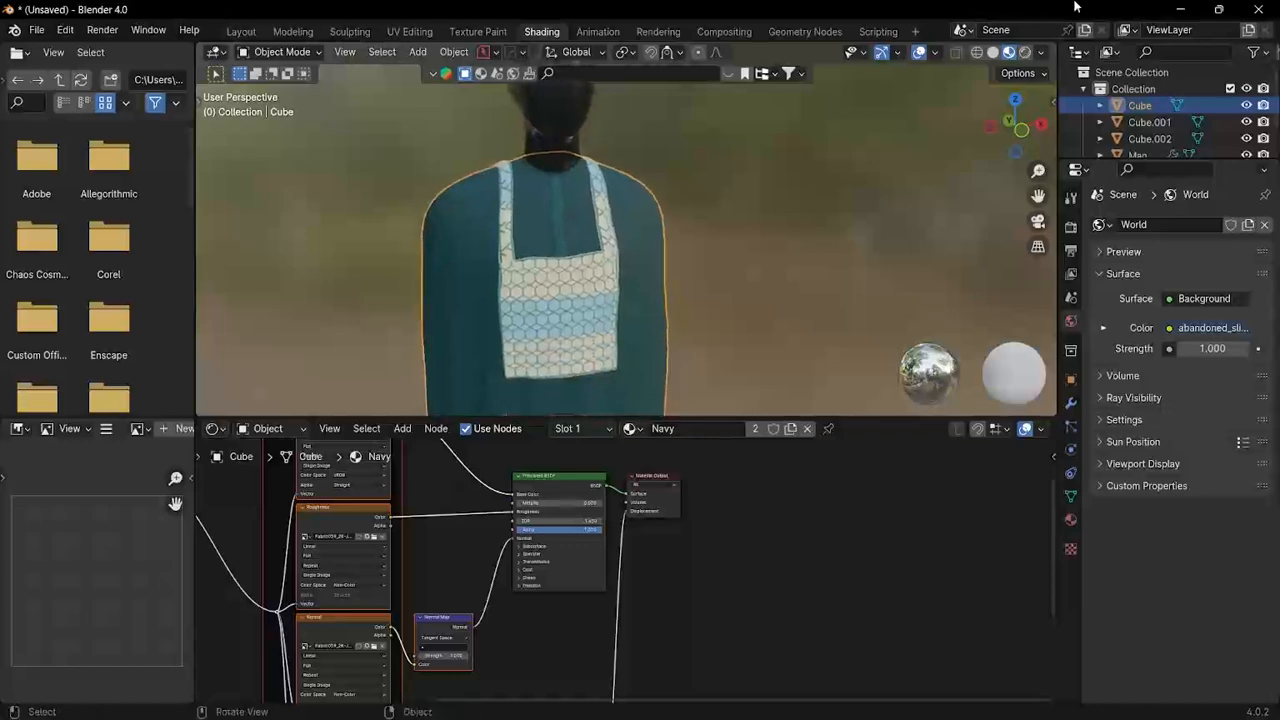
left_click(1024, 55)
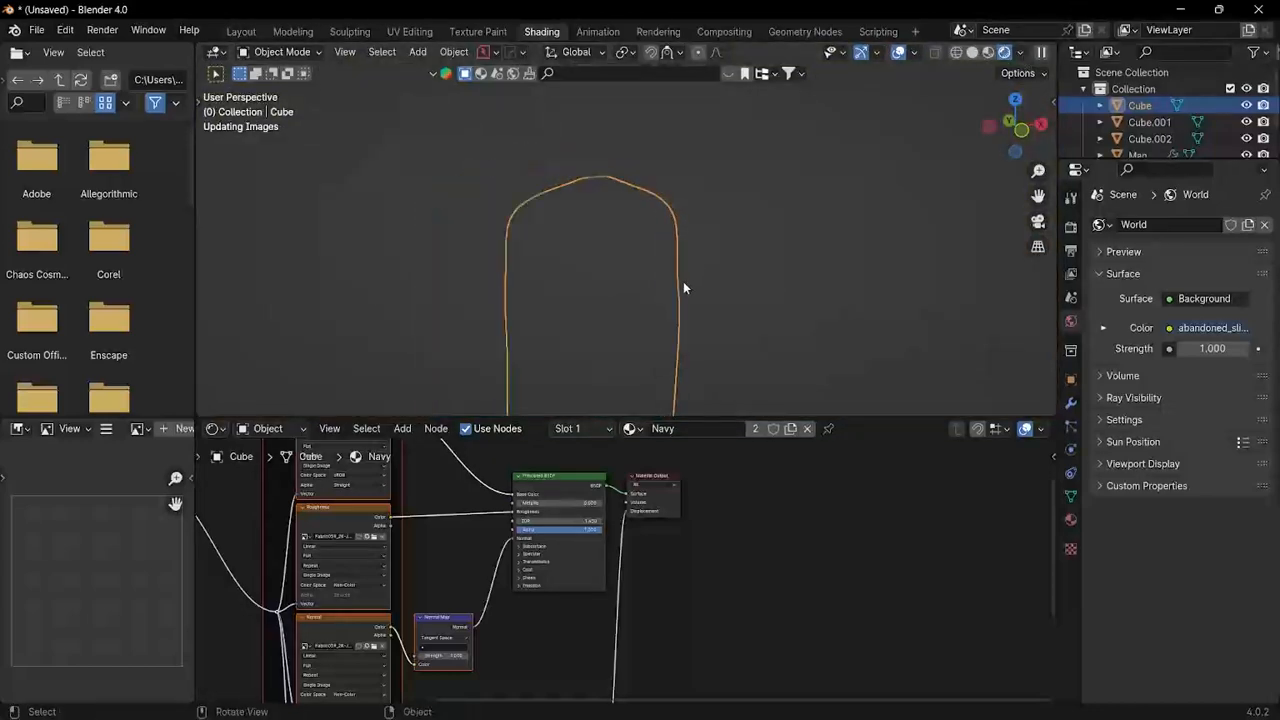
left_click_drag(677, 417, 677, 492)
Step: Show the World shader nodes and delete the Texture Coordinate, Mapping and abandoned slipway environment texture nodes
left_click(260, 501)
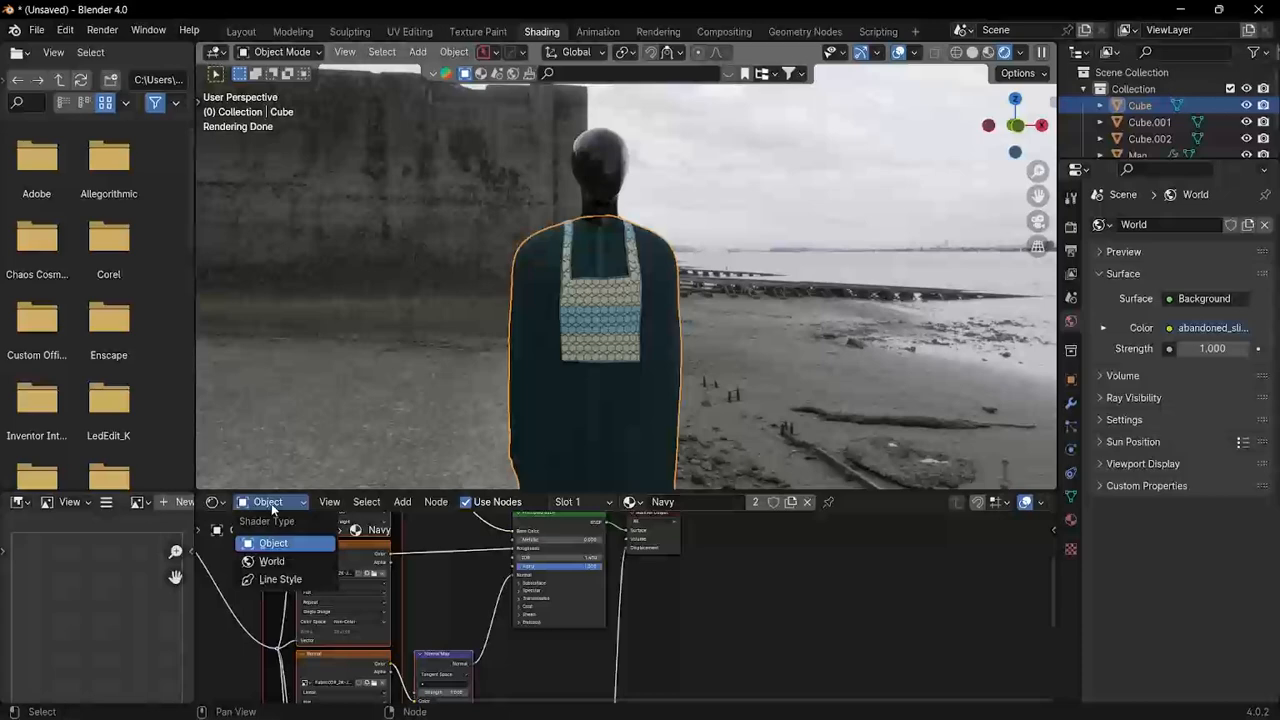
left_click(279, 564)
scroll(487, 591, "up", 10)
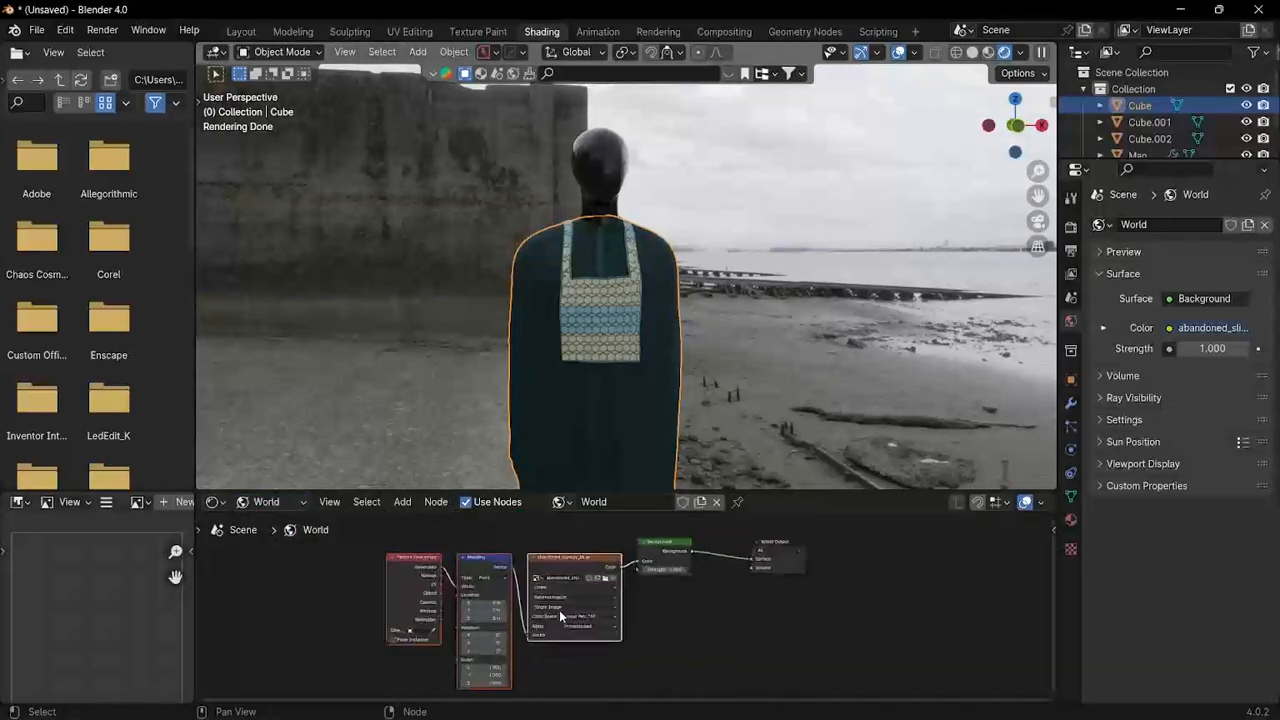
scroll(585, 478, "down", 4)
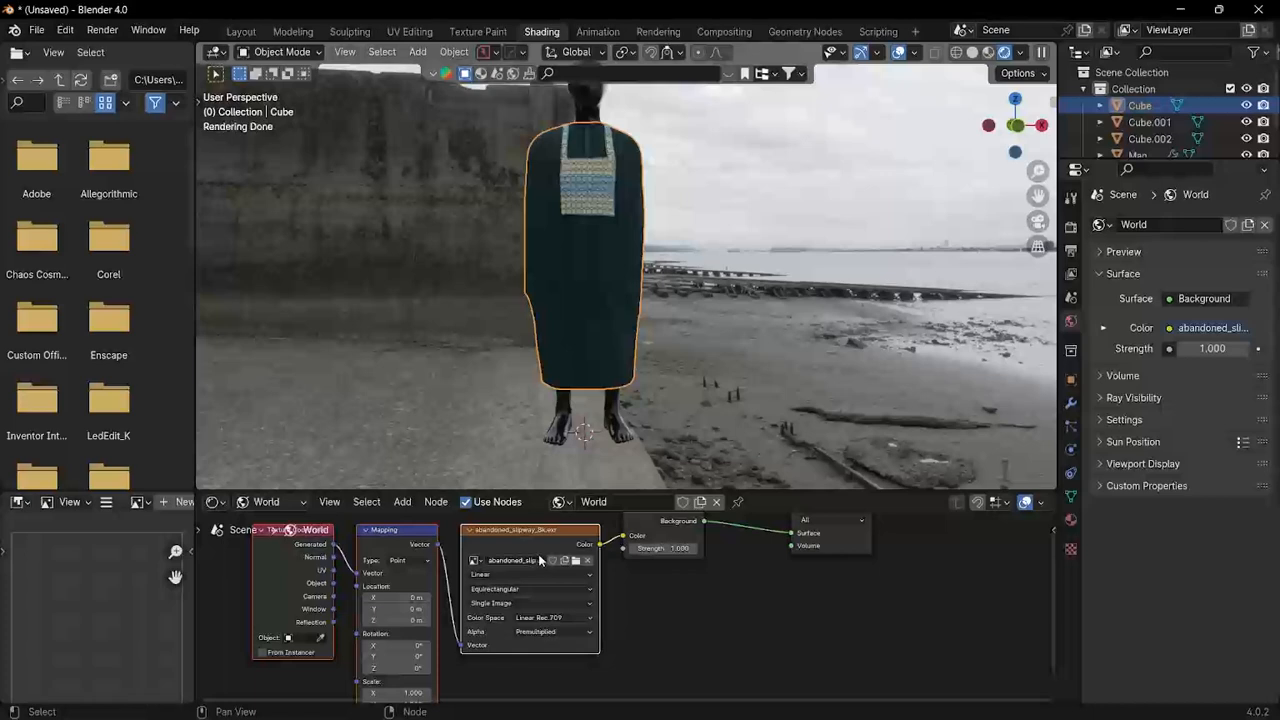
scroll(545, 562, "down", 3)
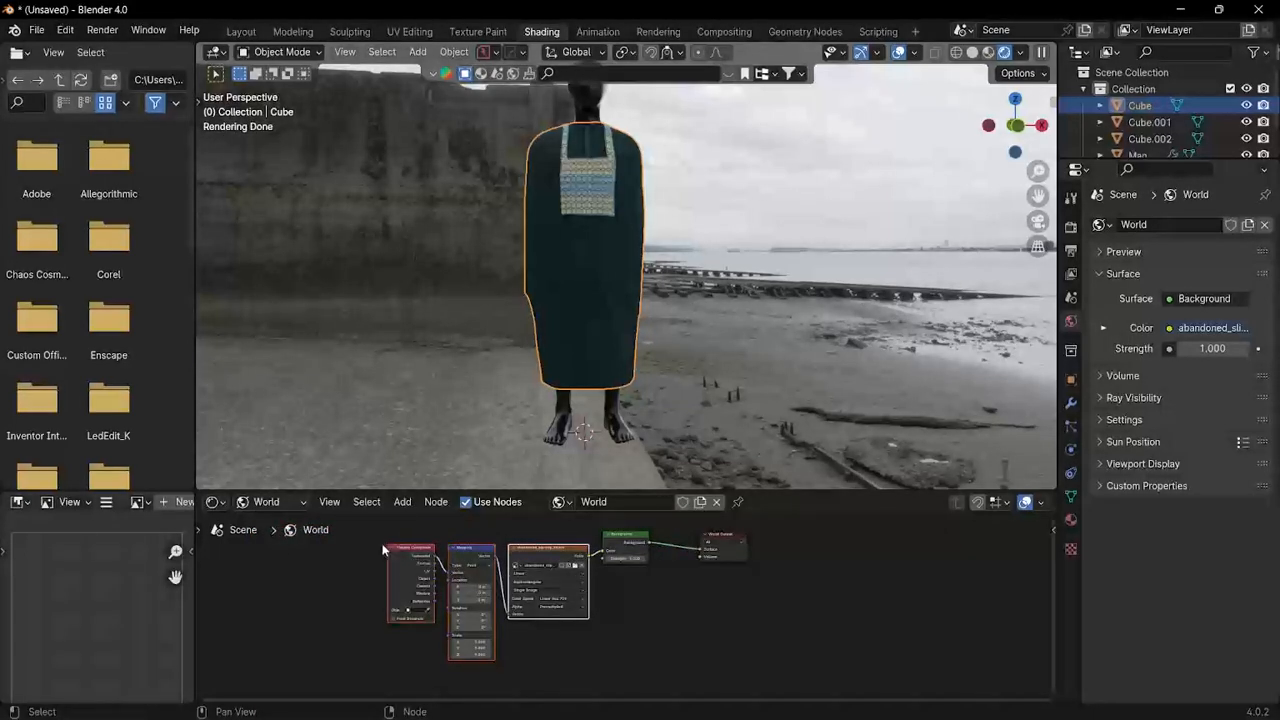
left_click_drag(382, 549, 581, 660)
key("x")
key("Home")
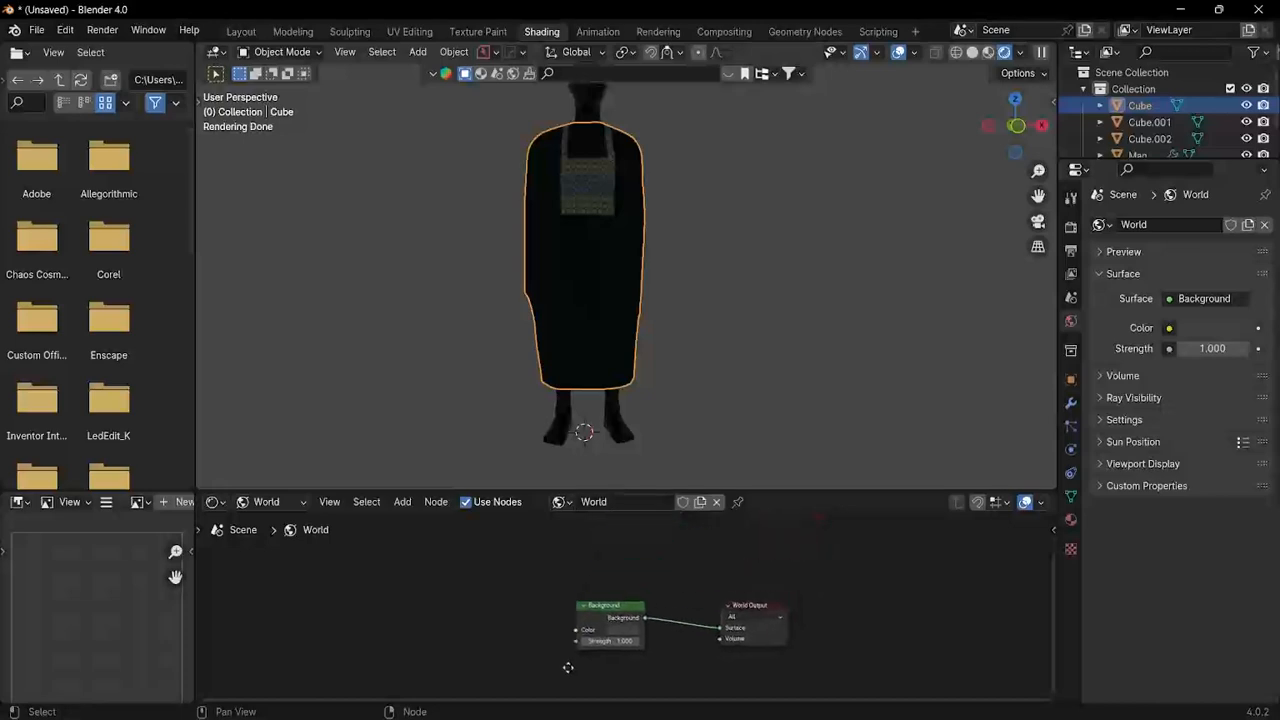
Step: Add an Environment Texture node to the World shader and connect its Color output to the Background node's Color
key("shift+a")
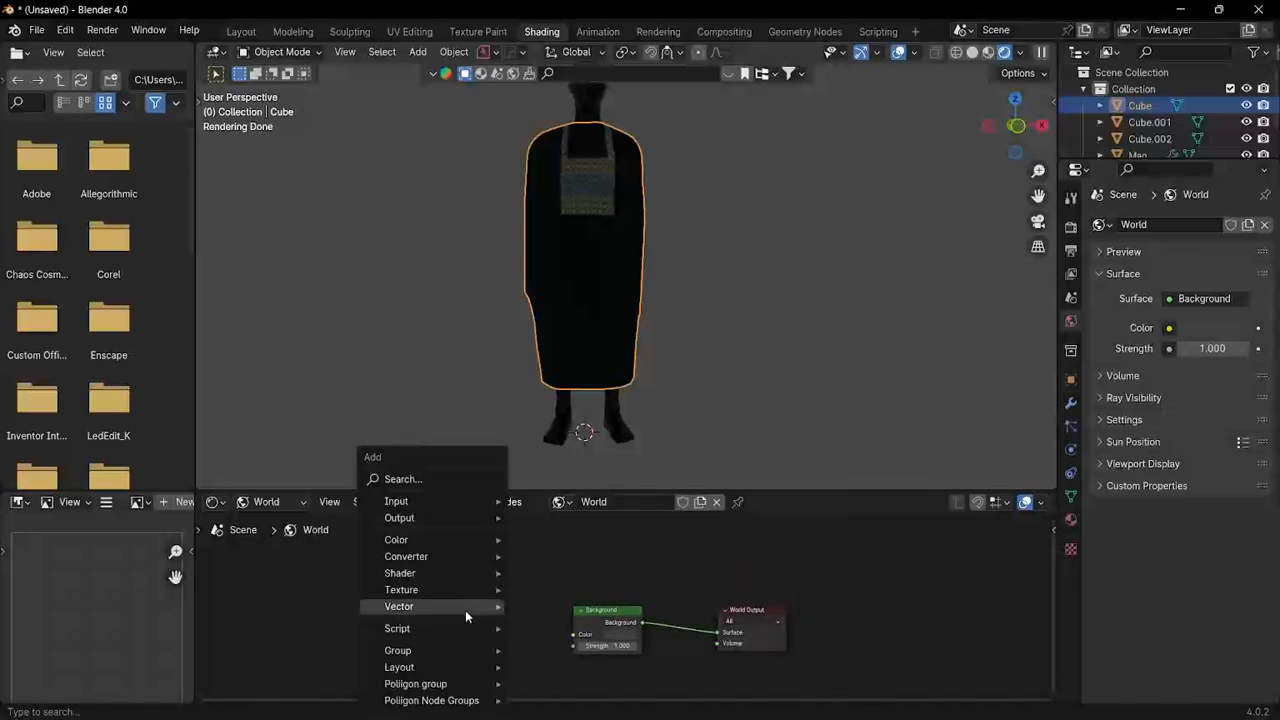
left_click(450, 479)
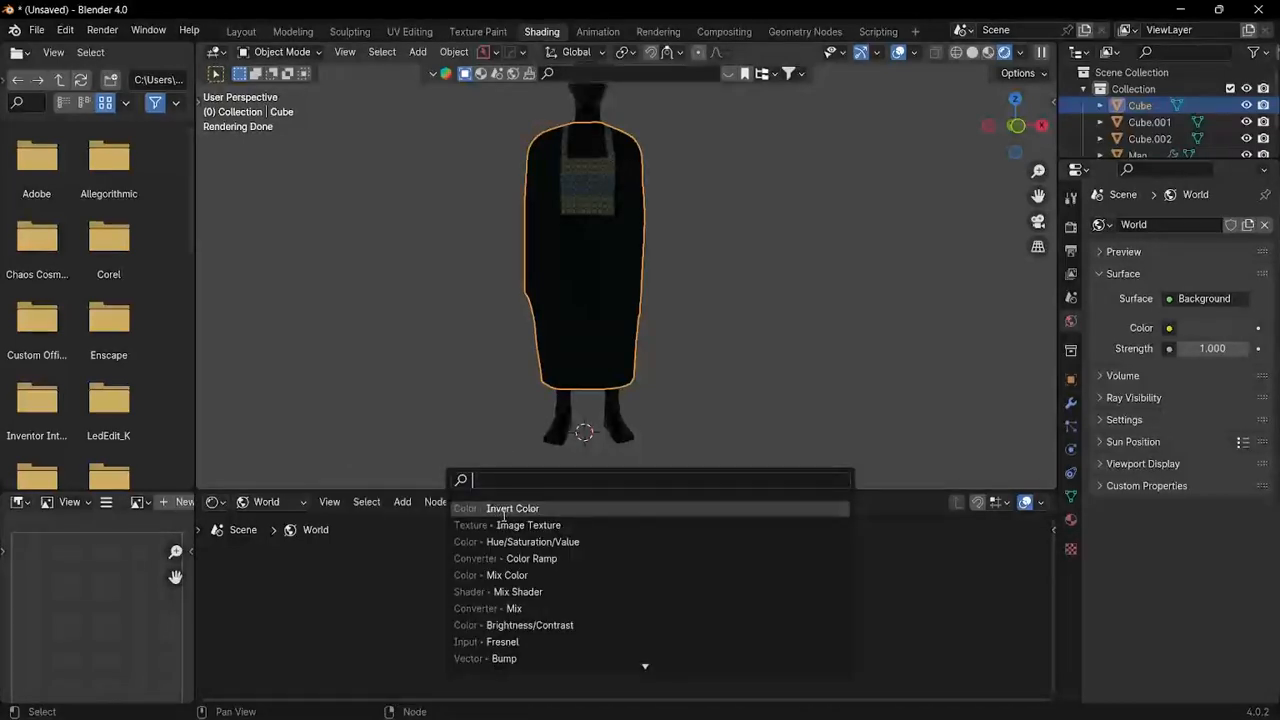
type("enc")
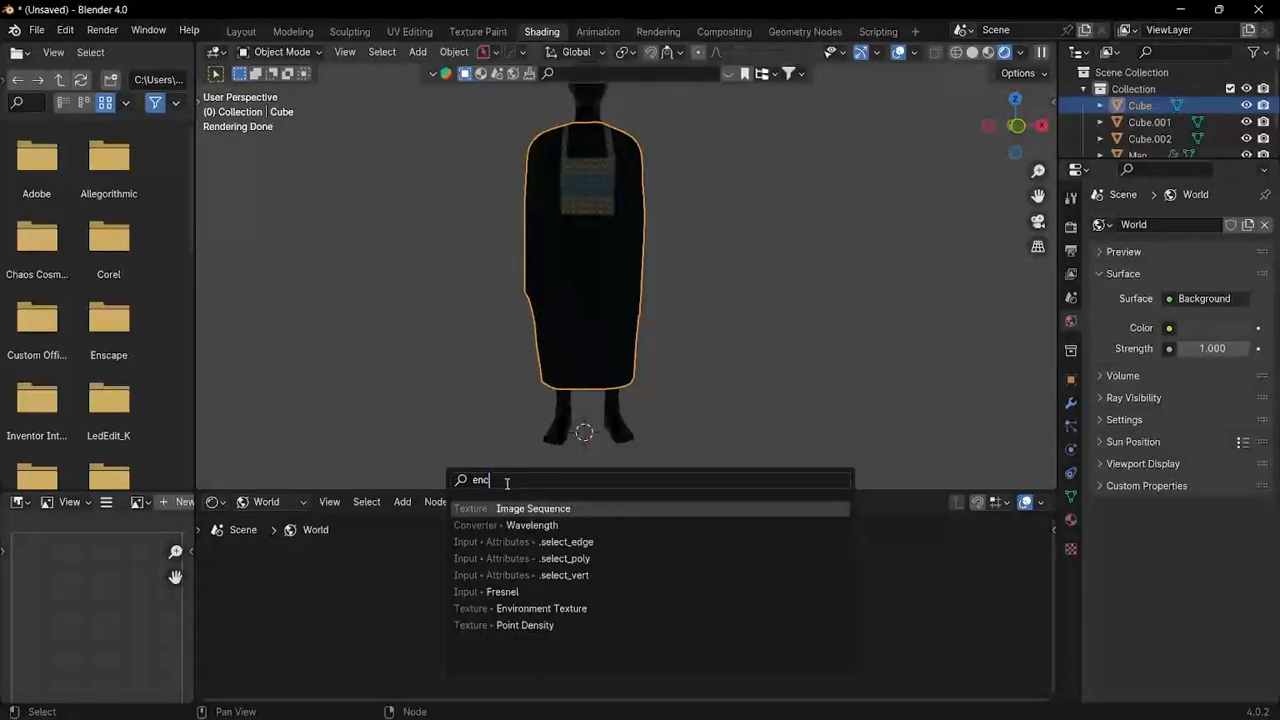
key("BackSpace")
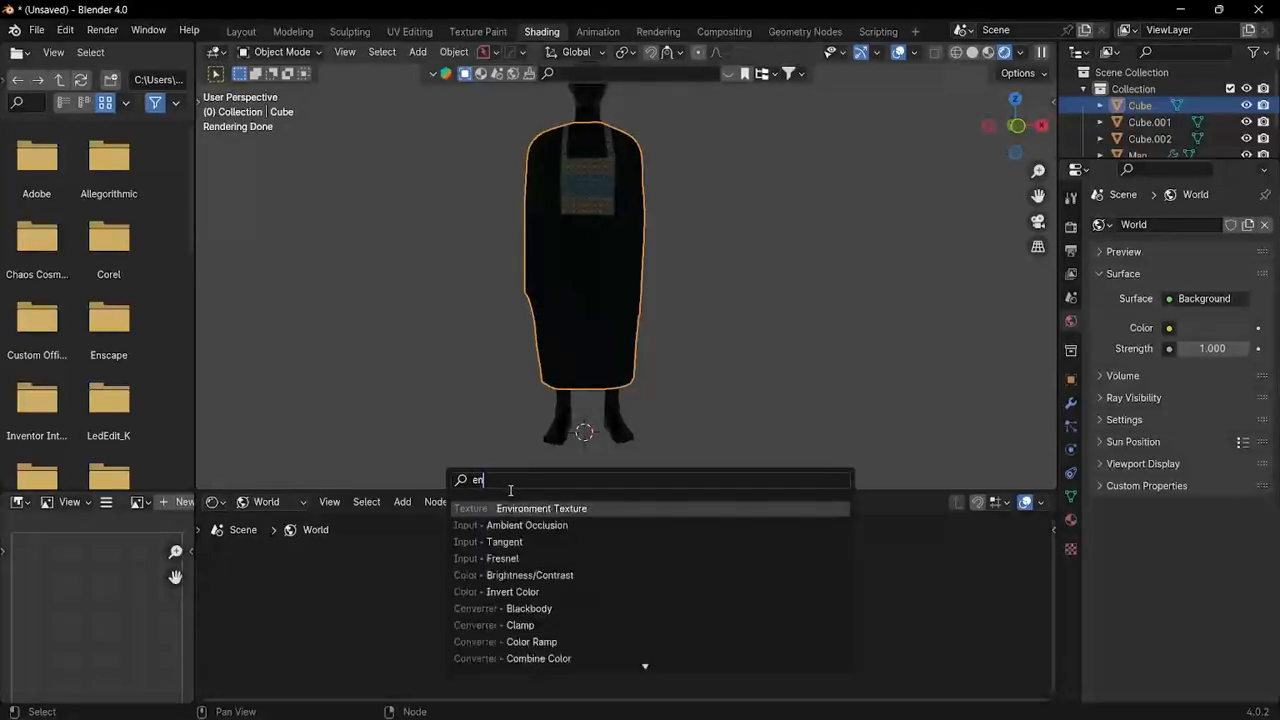
type("v")
key("Return")
left_click(406, 571)
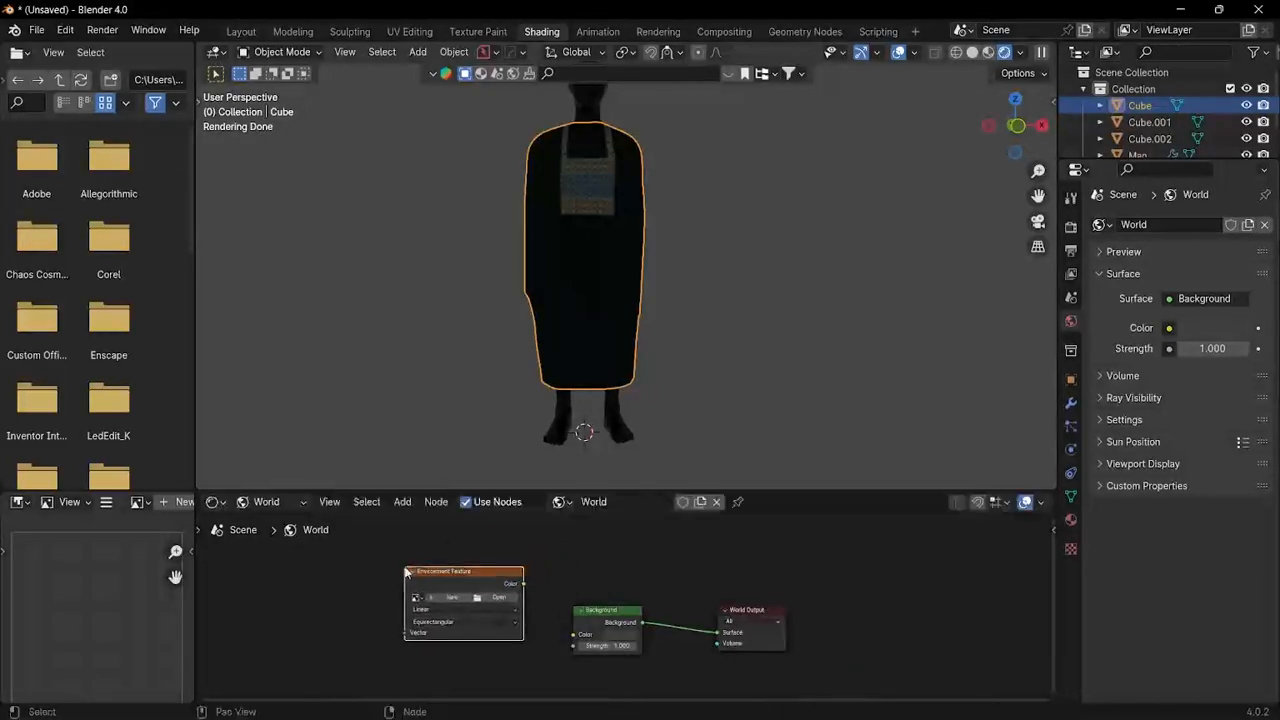
left_click_drag(523, 584, 575, 634)
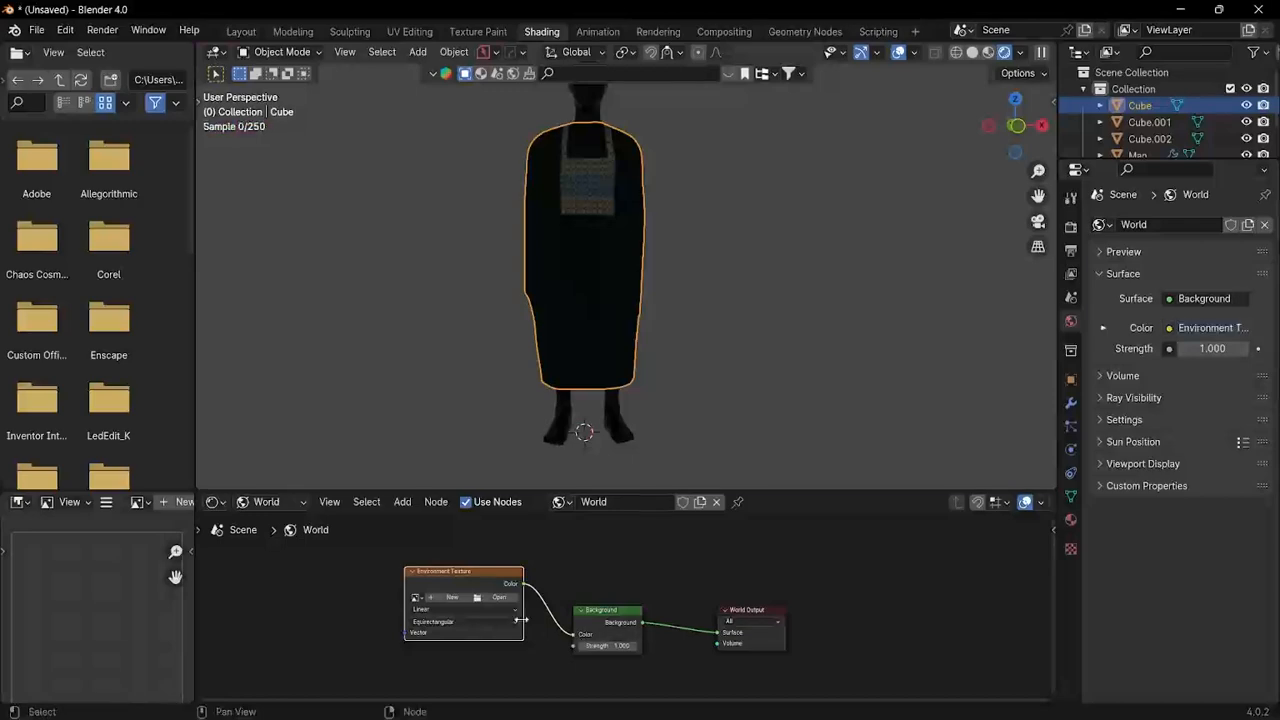
Step: Load EveningEnvironmentHDRI003_4K-HDR.exr from the laila folder into the Environment Texture node
left_click(479, 599)
scroll(687, 354, "down", 5)
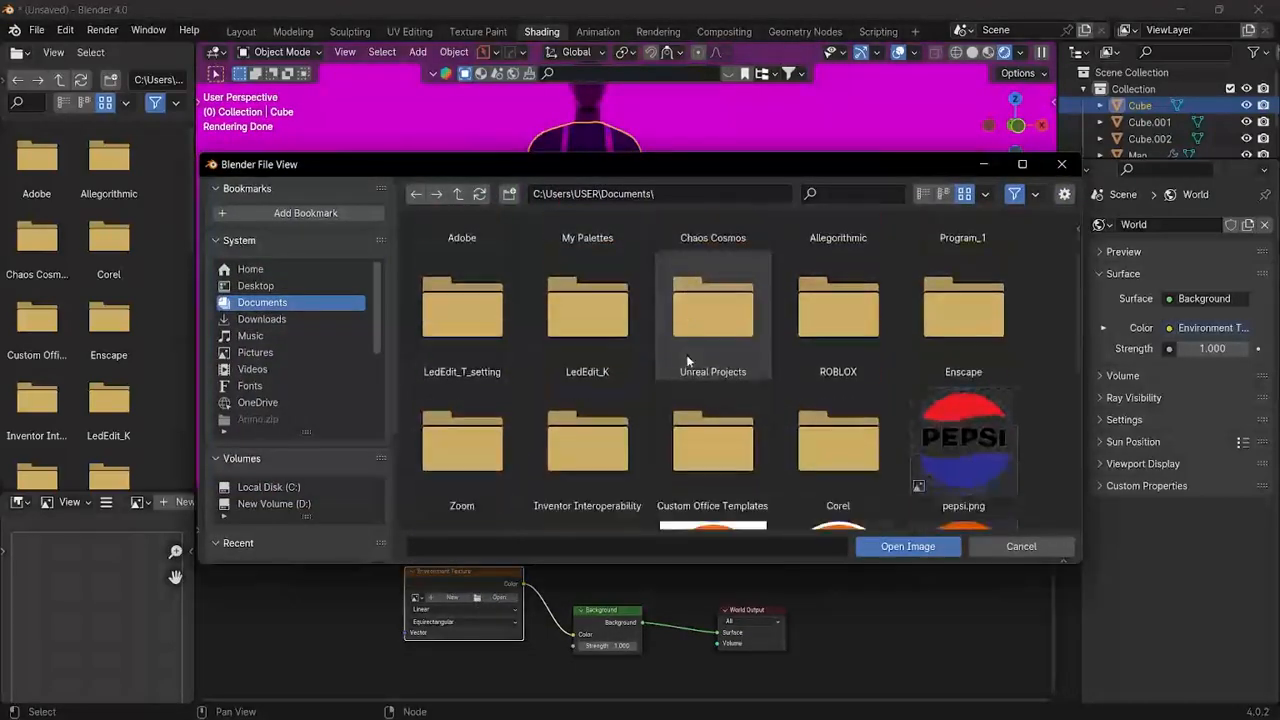
scroll(688, 354, "up", 3)
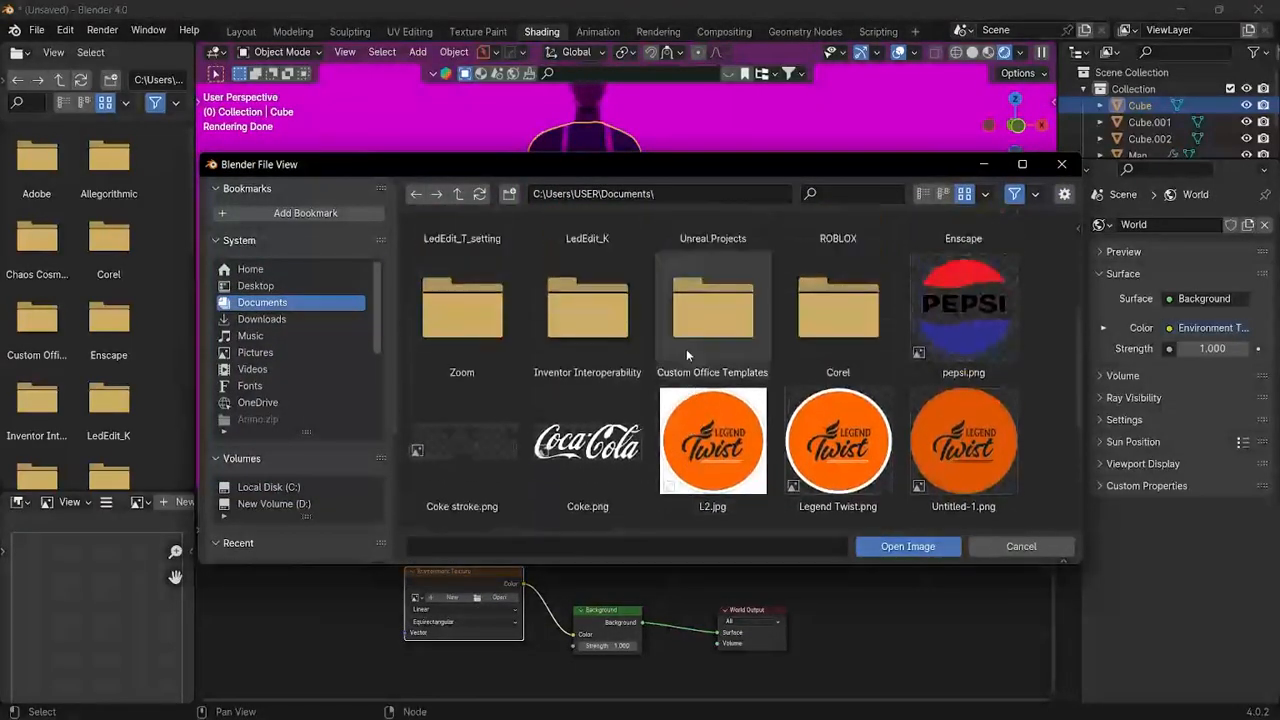
double_click(712, 265)
left_click(483, 421)
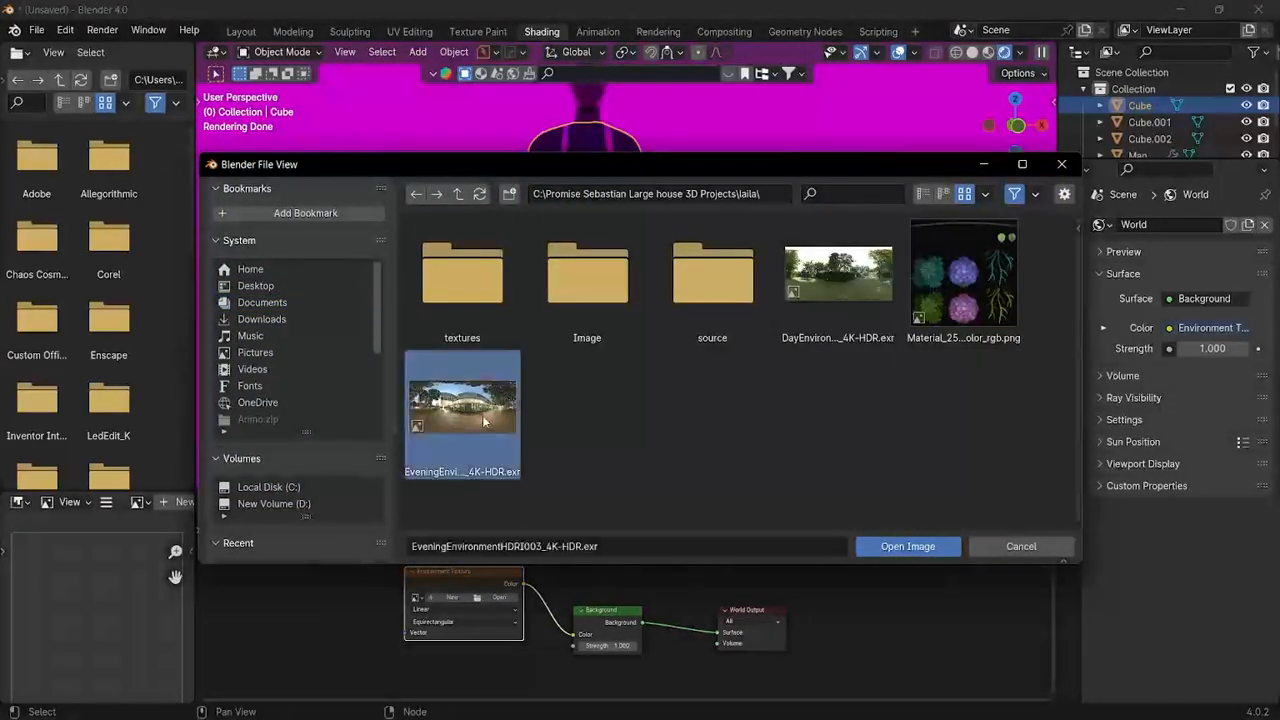
left_click(919, 546)
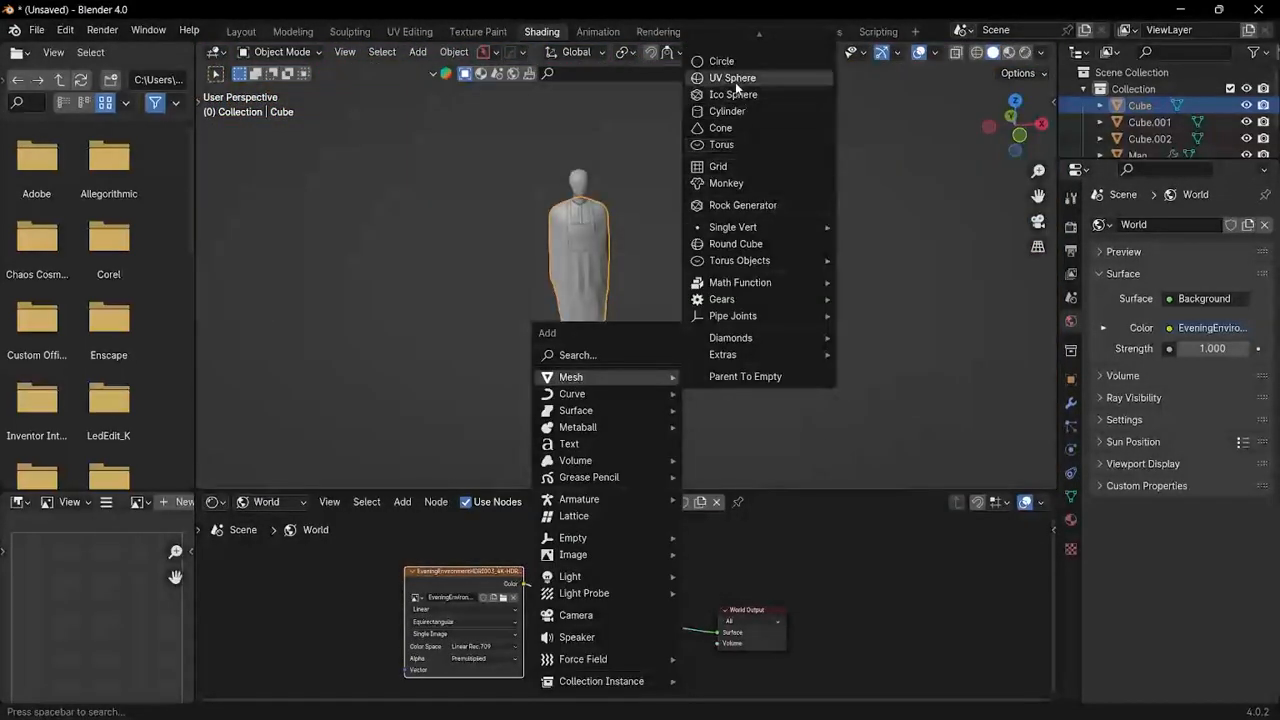
Step: Add a cube around the character in Solid shading and scale it up to about two and a half times its size
left_click(728, 60)
scroll(700, 330, "down", 2)
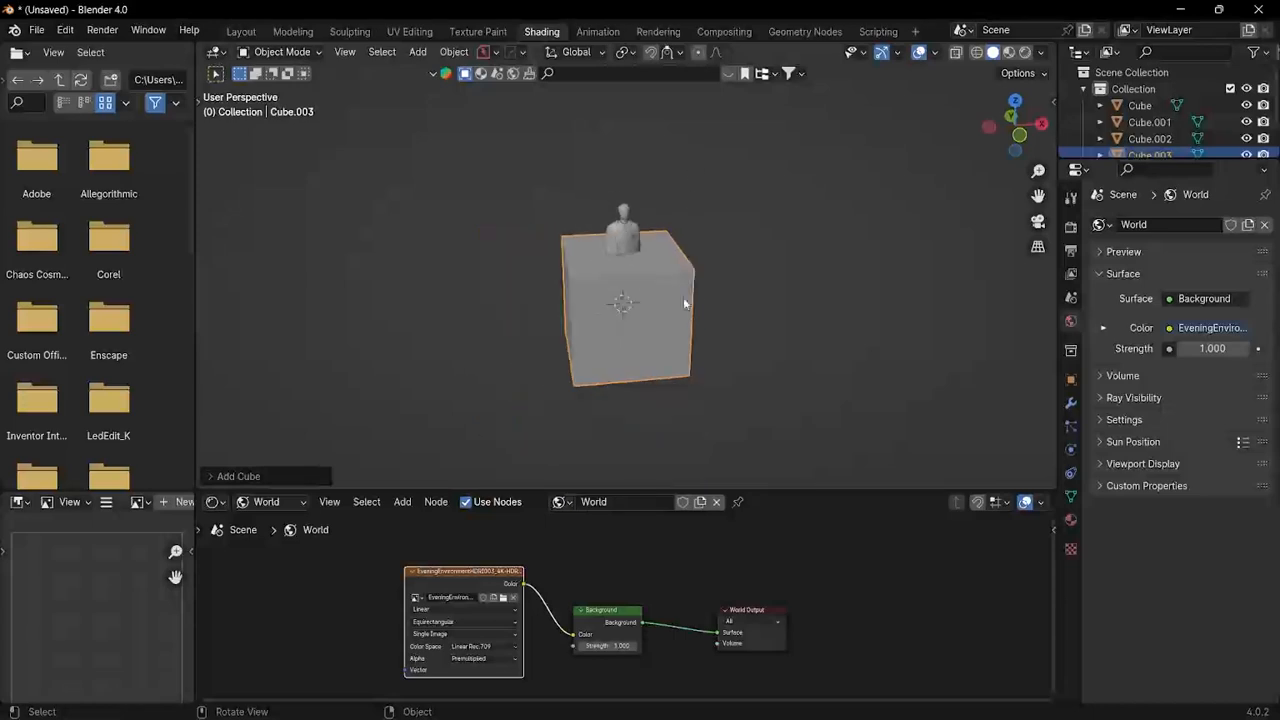
key("s")
left_click(775, 395)
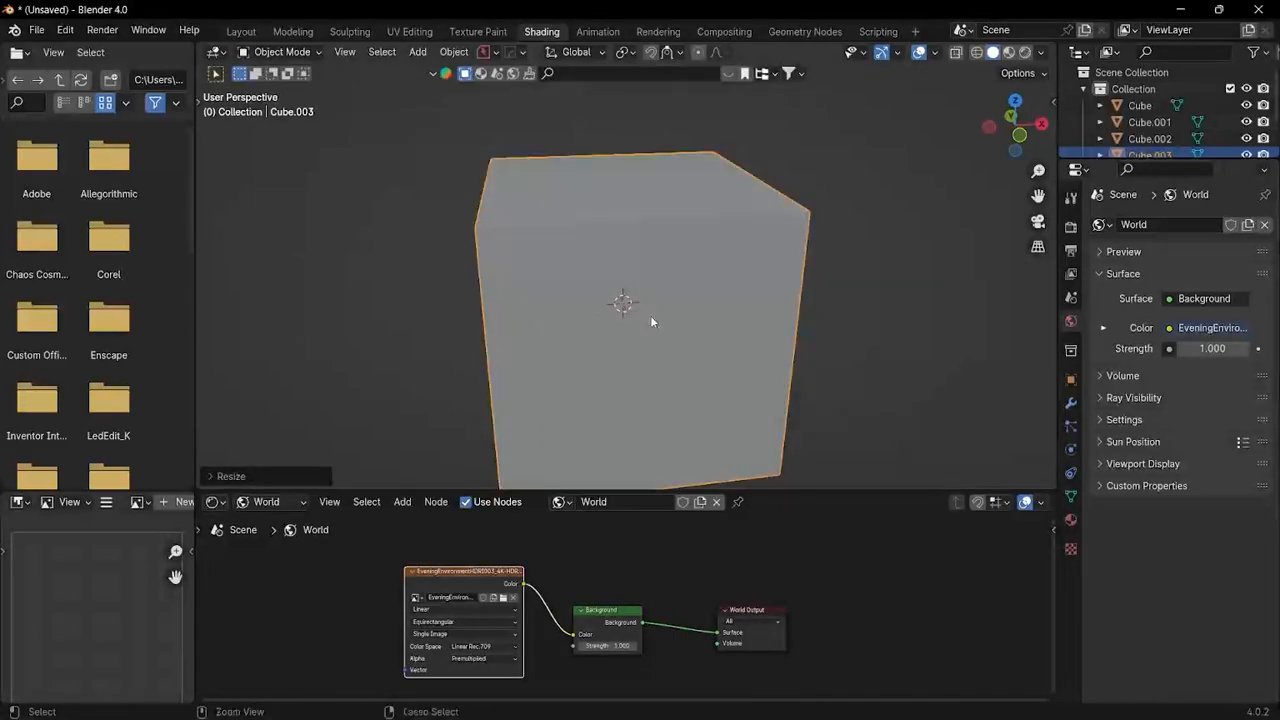
Step: Delete the new cube's front and top faces in Edit Mode to make an open box
key("ctrl+Tab")
left_click(660, 318)
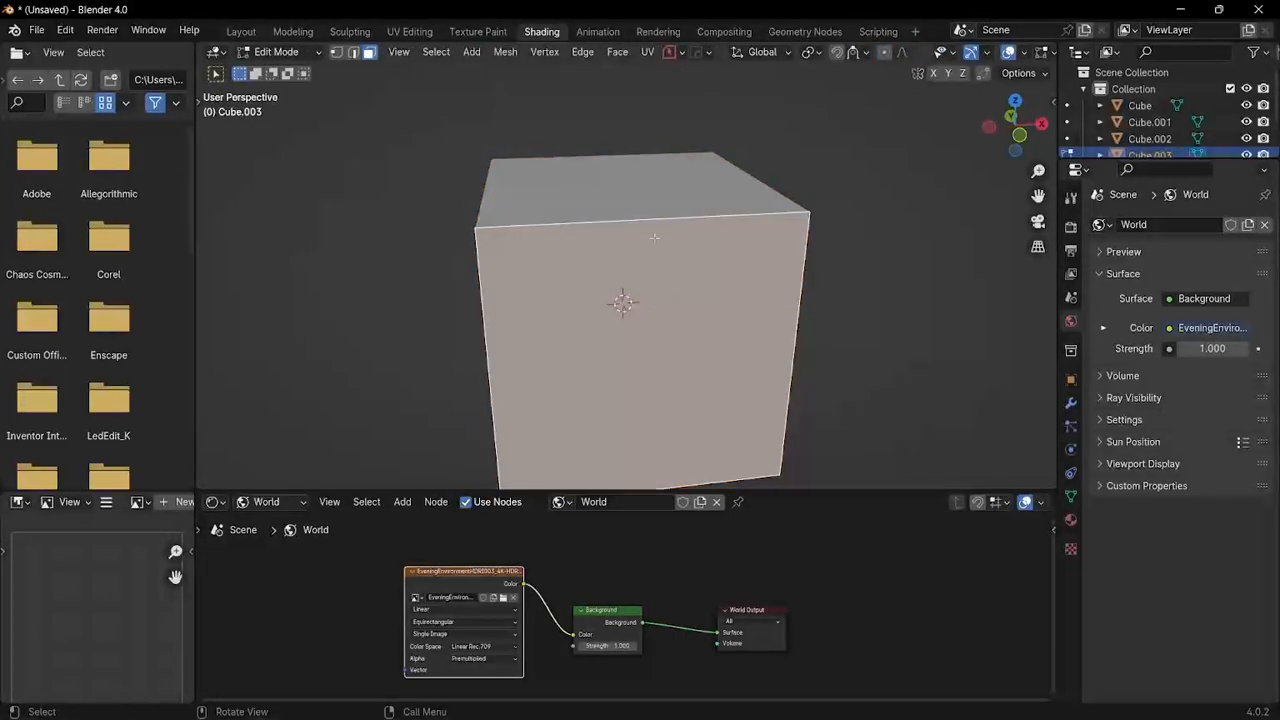
left_click(645, 200, "shift")
key("x")
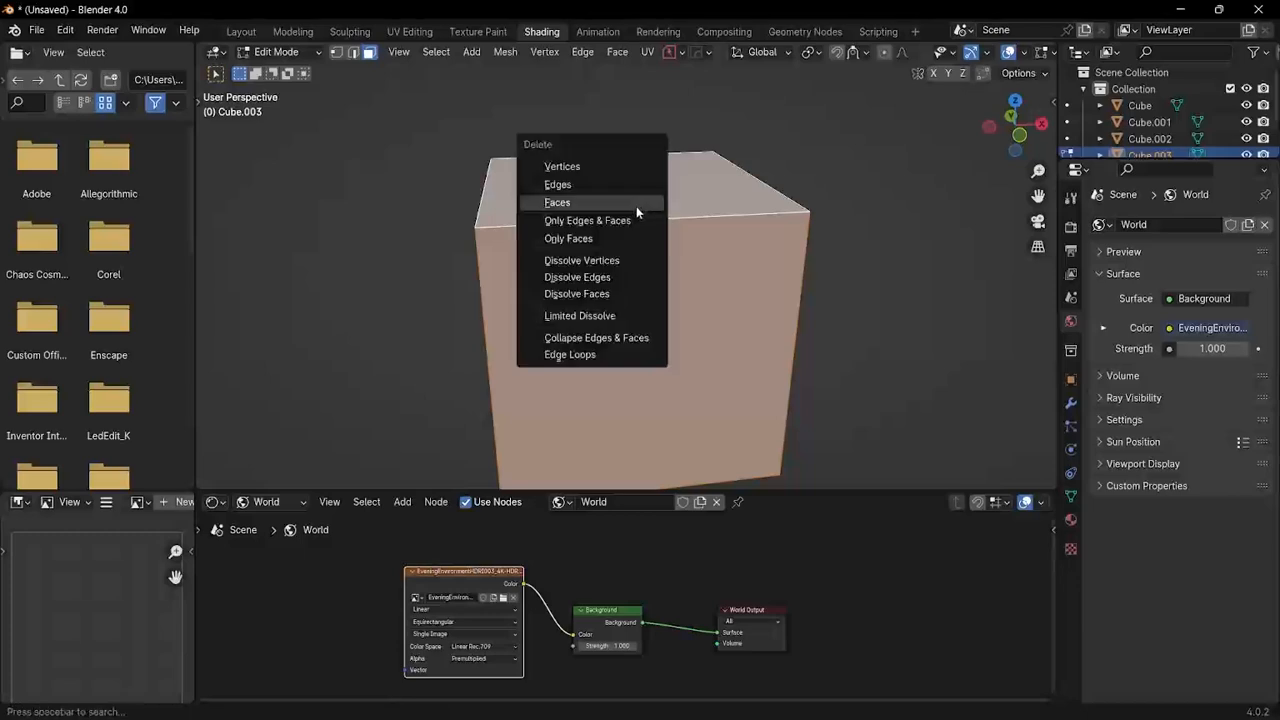
left_click(640, 210)
middle_click_drag(655, 222, 693, 251)
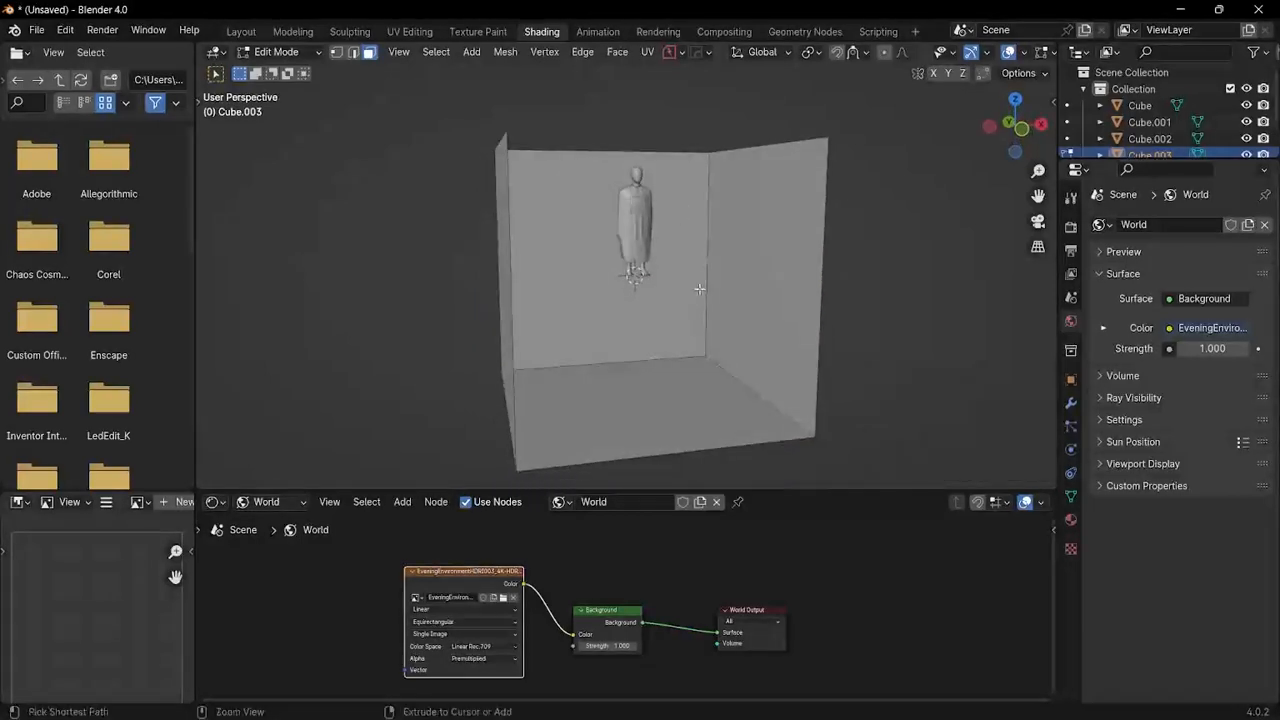
Step: Return to Object Mode and raise the open box along Z until its floor is near the character's feet
key("ctrl+Tab")
left_click(680, 289)
middle_click_drag(723, 337, 715, 335)
key("g")
key("z")
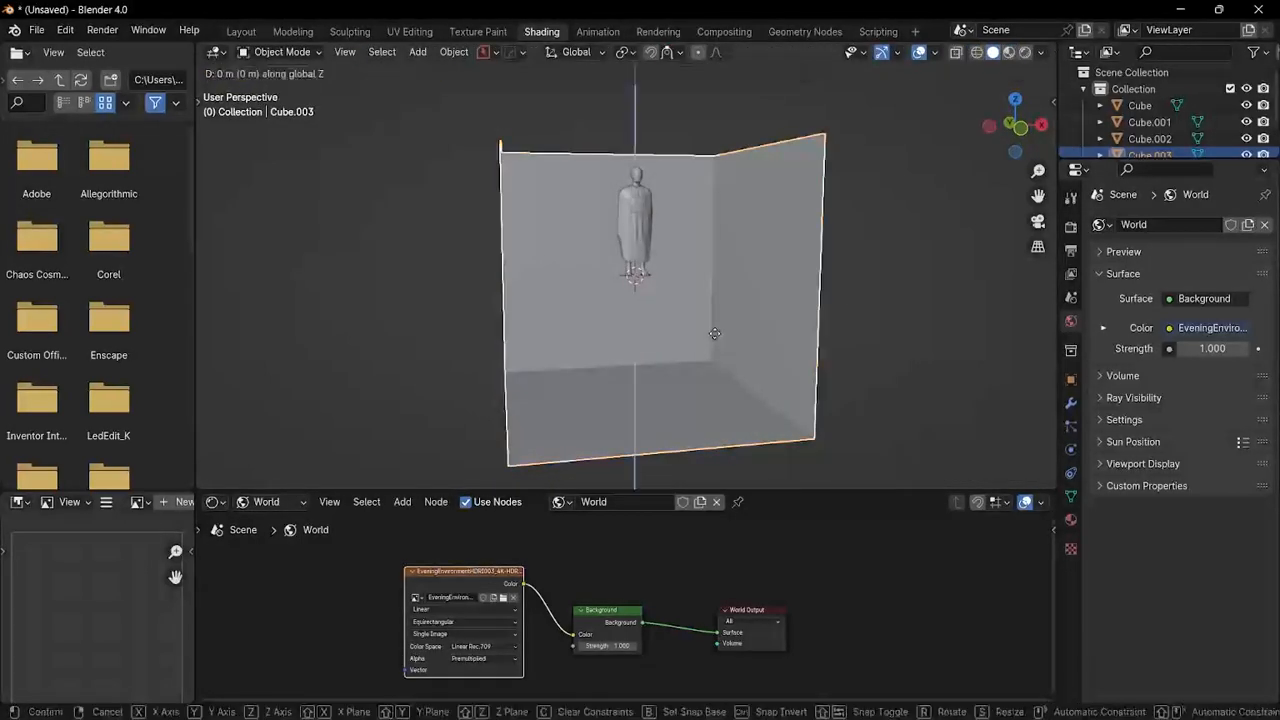
left_click(706, 205)
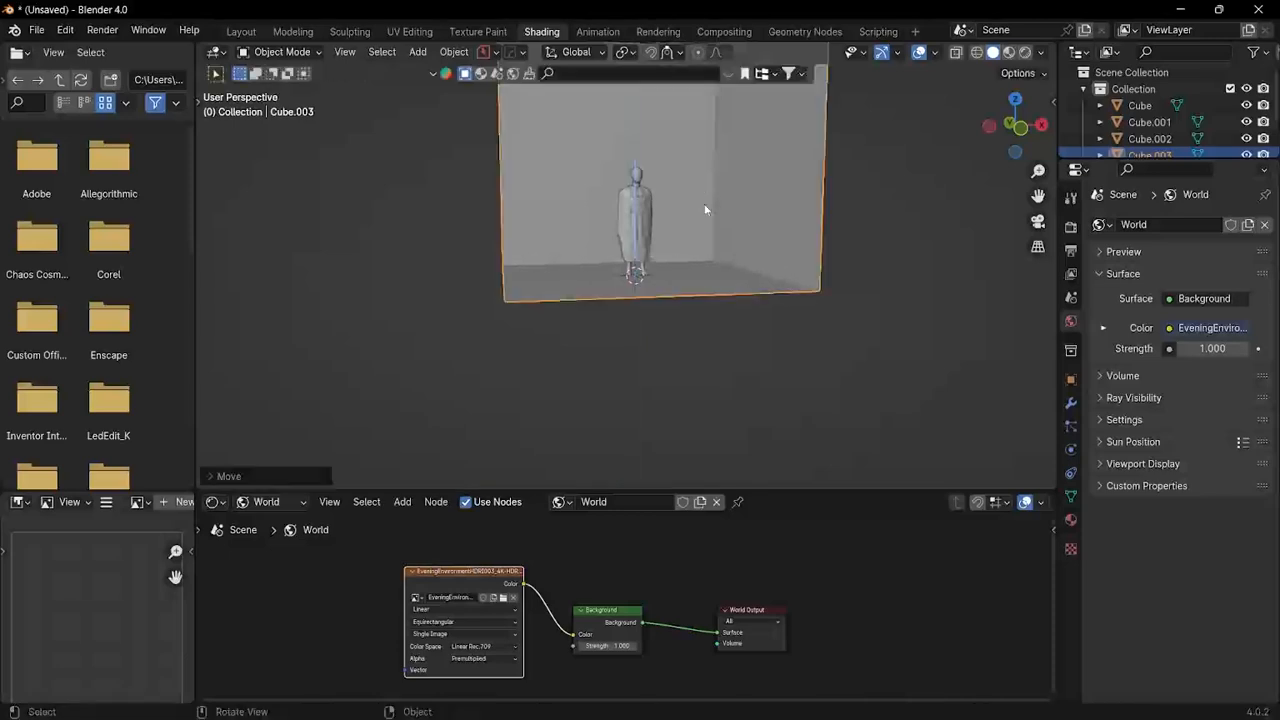
Step: Fine-tune the box's height along Z so its floor meets the character's feet
scroll(690, 258, "up", 5)
key("g")
key("z")
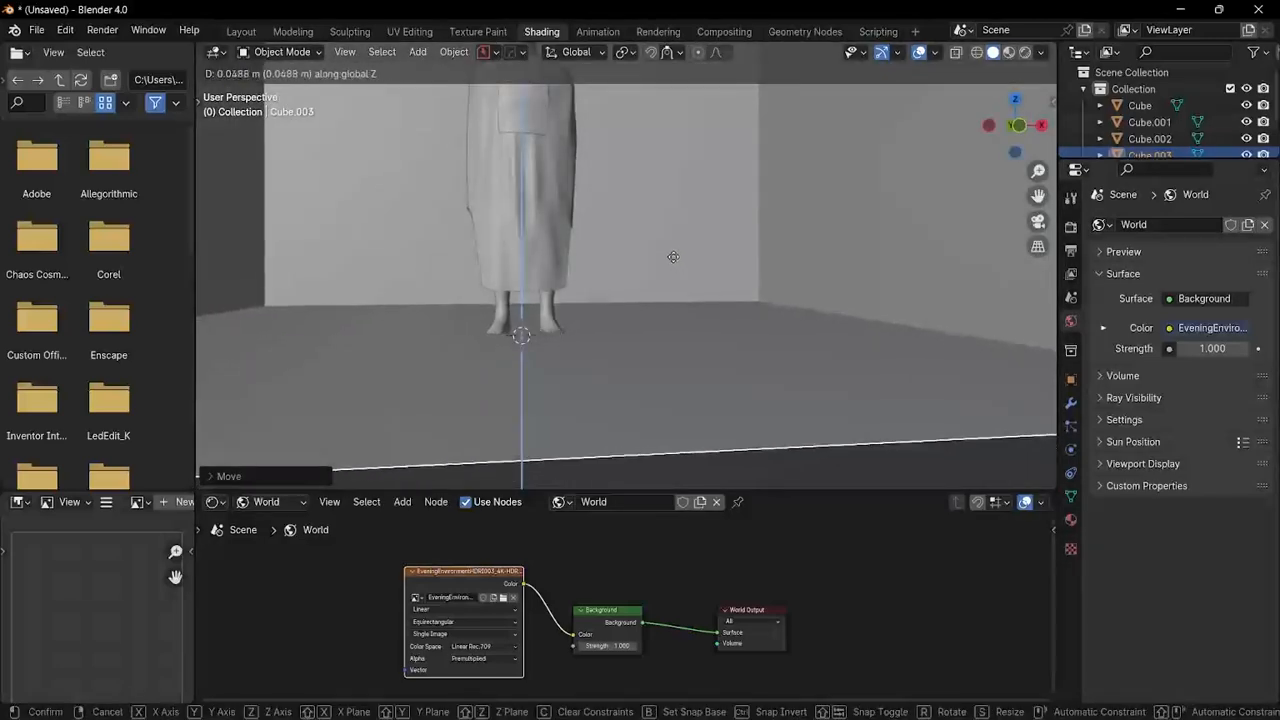
left_click(675, 269)
scroll(675, 269, "down", 5)
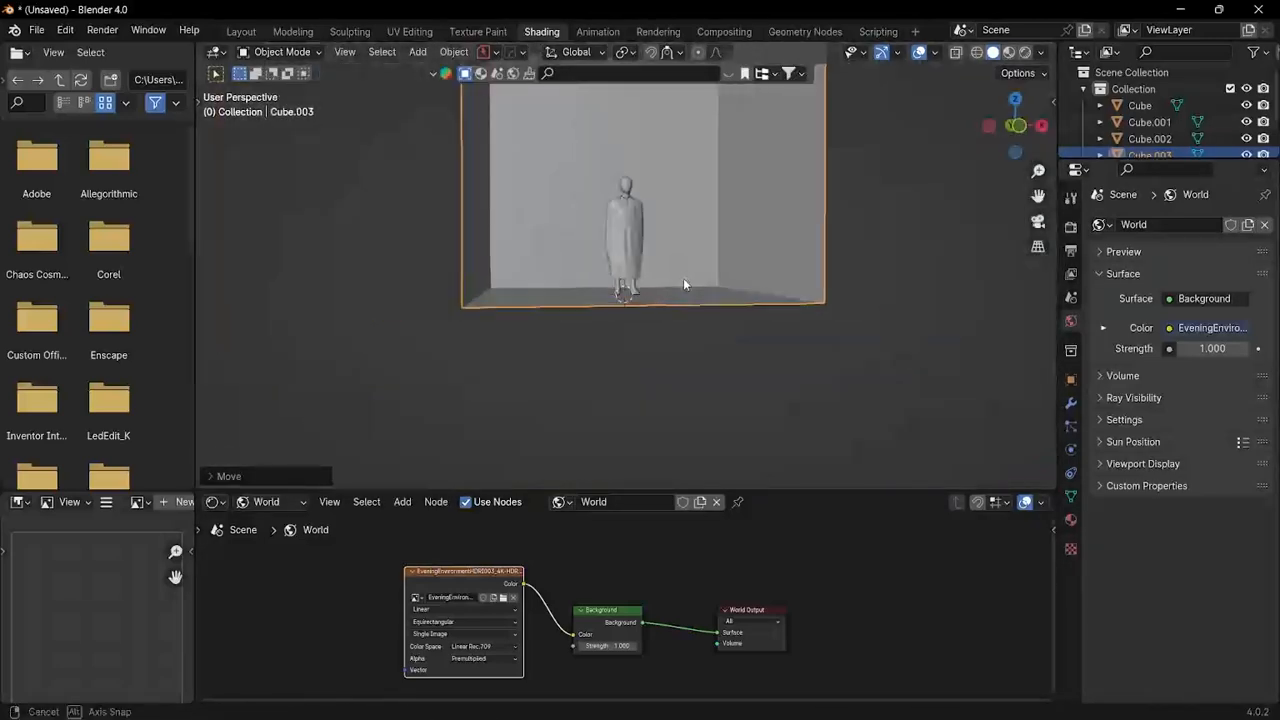
Step: Bevel the box's edges where its walls and floor meet, about 0.245 m wide with 4 segments
key("Tab")
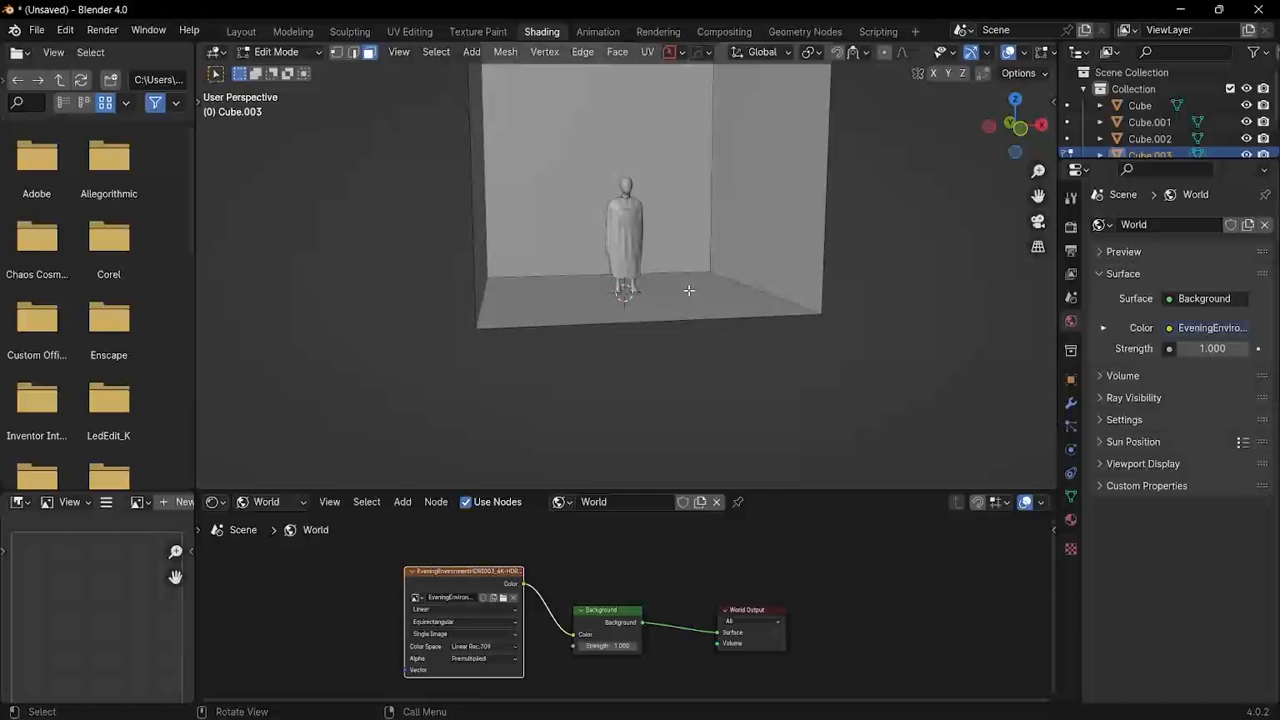
left_click(710, 240)
key("2")
left_click(704, 266)
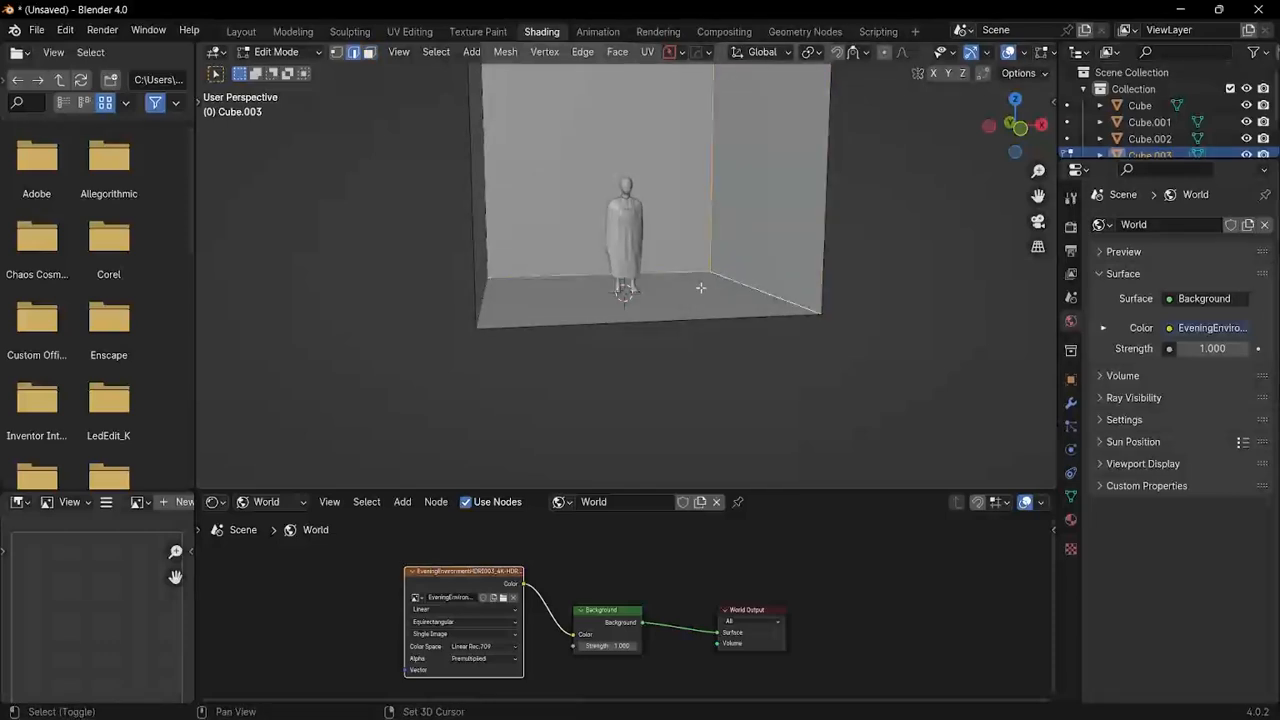
middle_click_drag(701, 288, 638, 308)
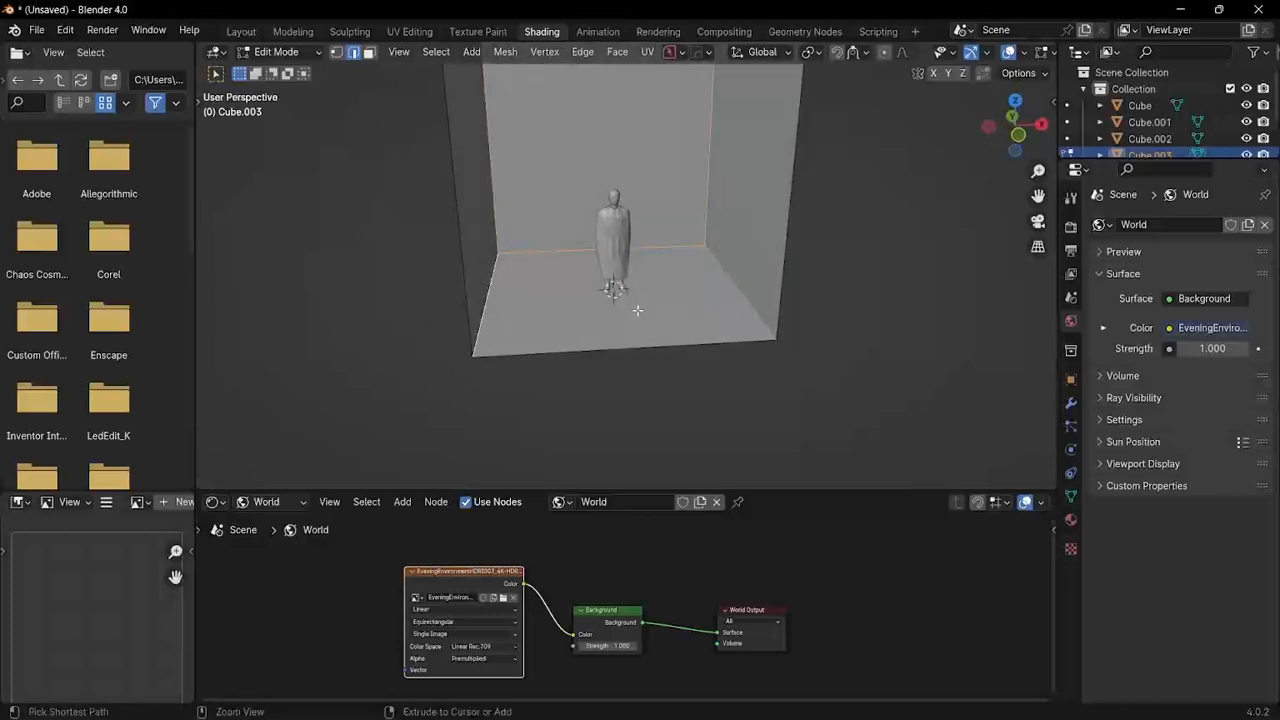
key("ctrl+b")
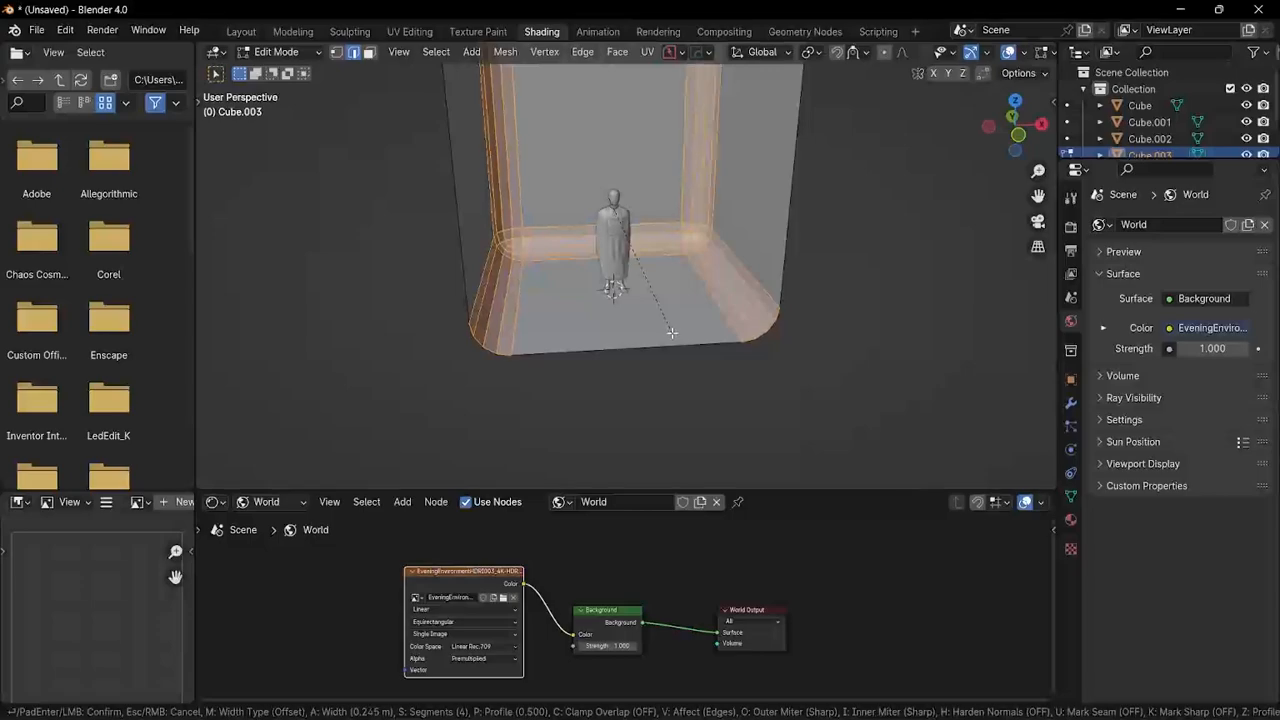
left_click(671, 333)
Step: Leave Edit Mode and show the beveled backdrop with the character in Rendered shading
key("ctrl+Tab")
left_click(514, 326)
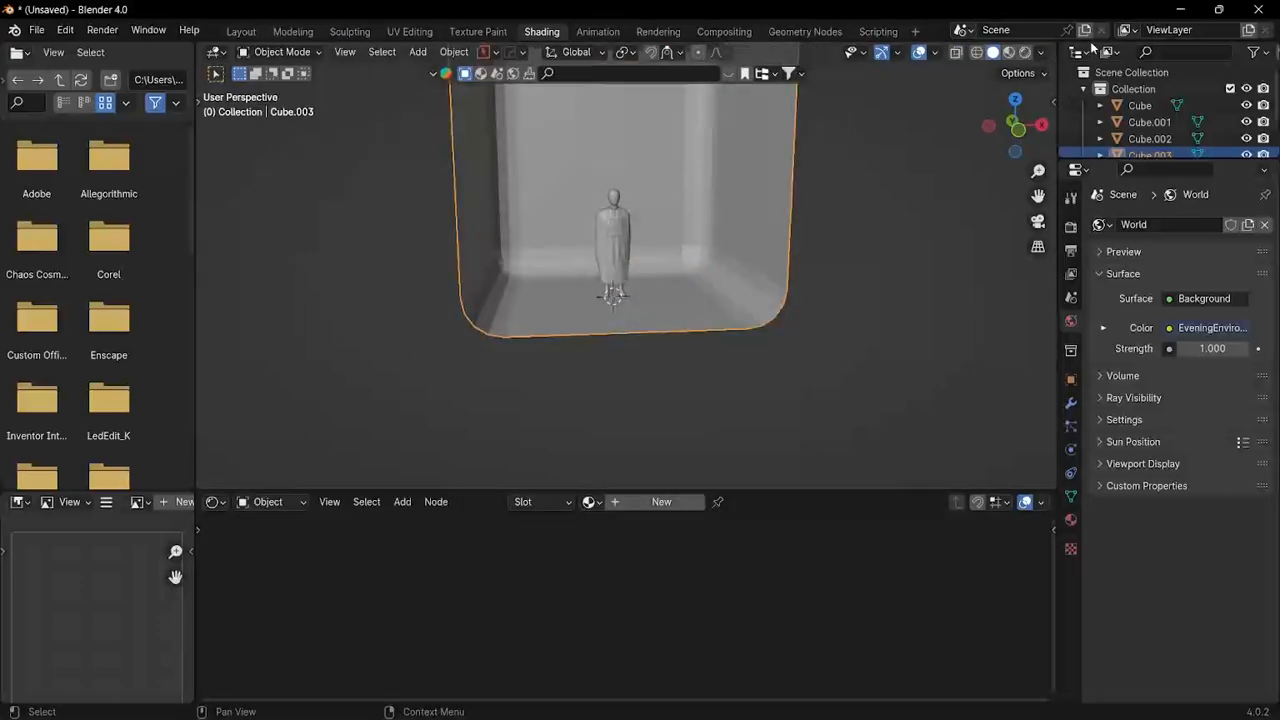
left_click(1023, 55)
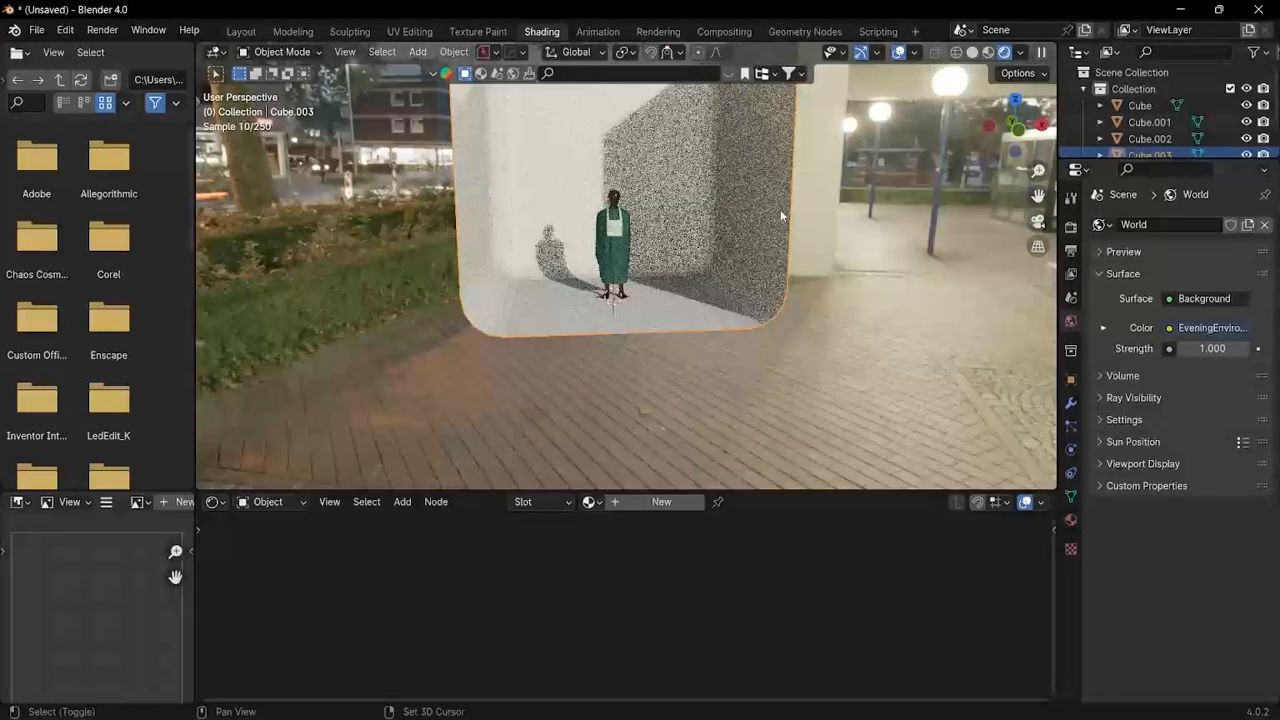
middle_click_drag(780, 217, 766, 246, "shift")
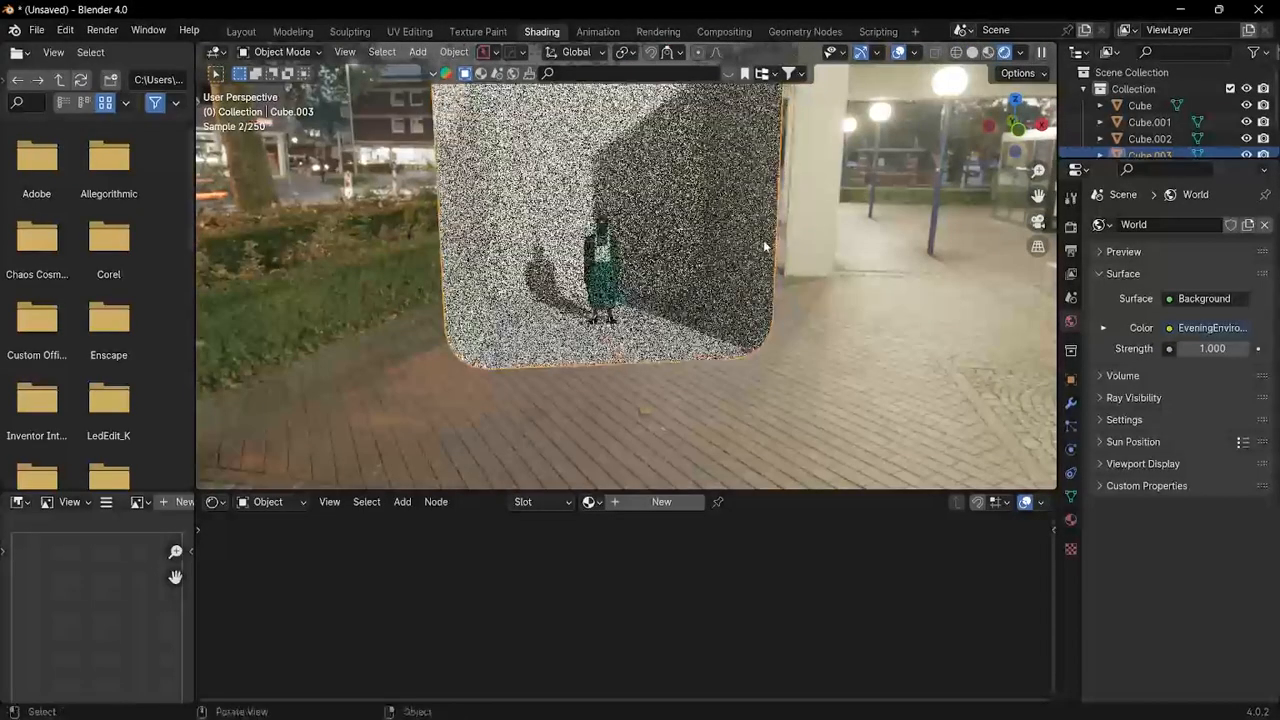
Step: Create a new material for the backdrop box and name it BACKGROUND
scroll(731, 249, "up", 4)
middle_click_drag(680, 230, 716, 263)
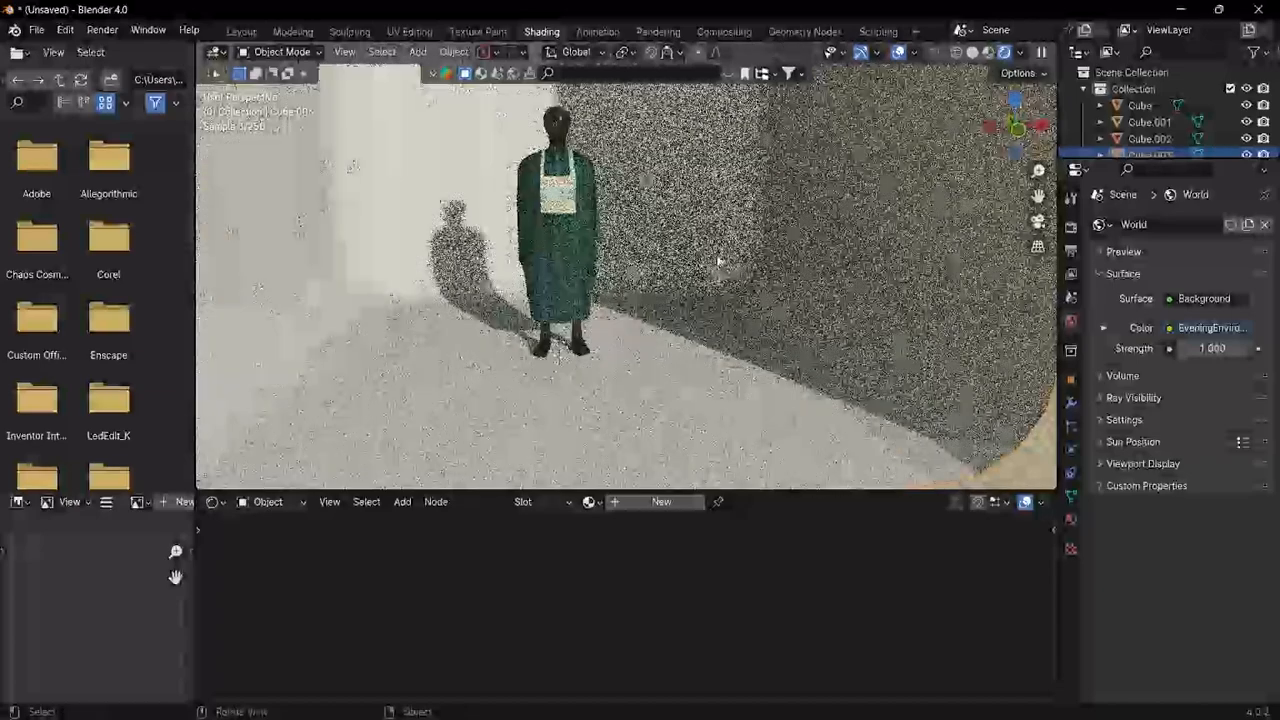
left_click(615, 504)
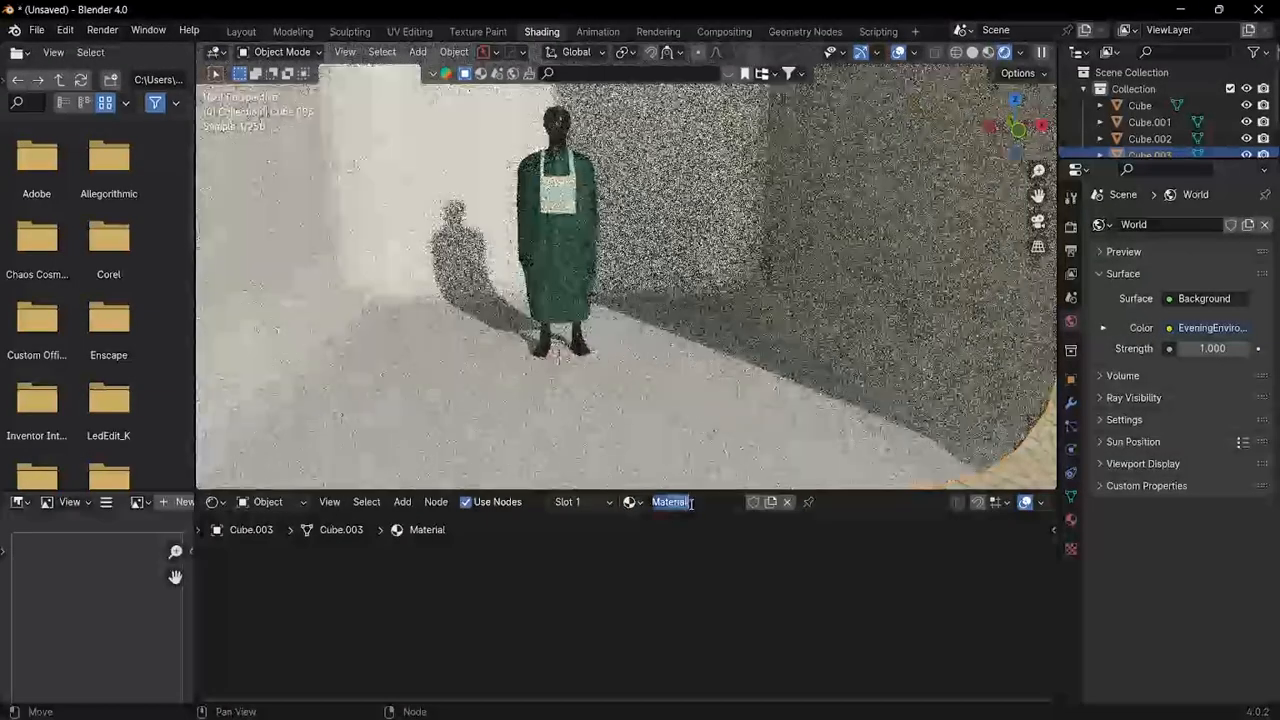
double_click(690, 504)
type("BC")
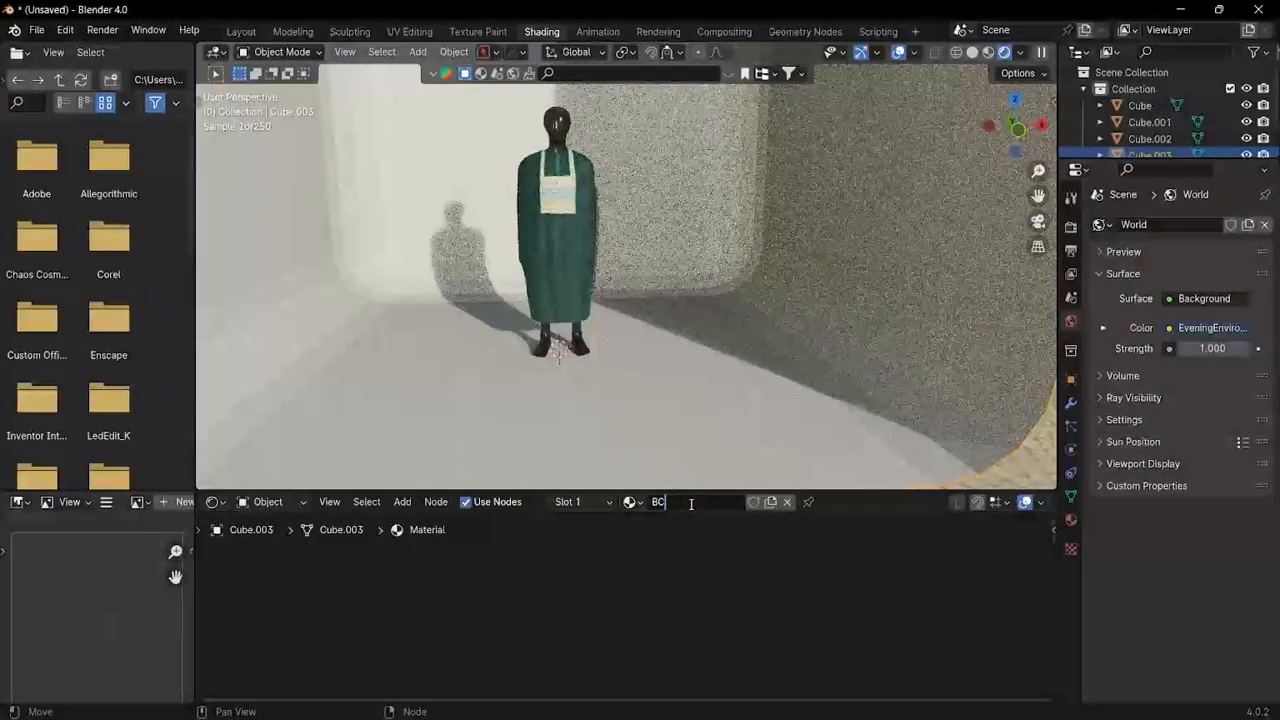
key("BackSpace")
type("ACKGROUND")
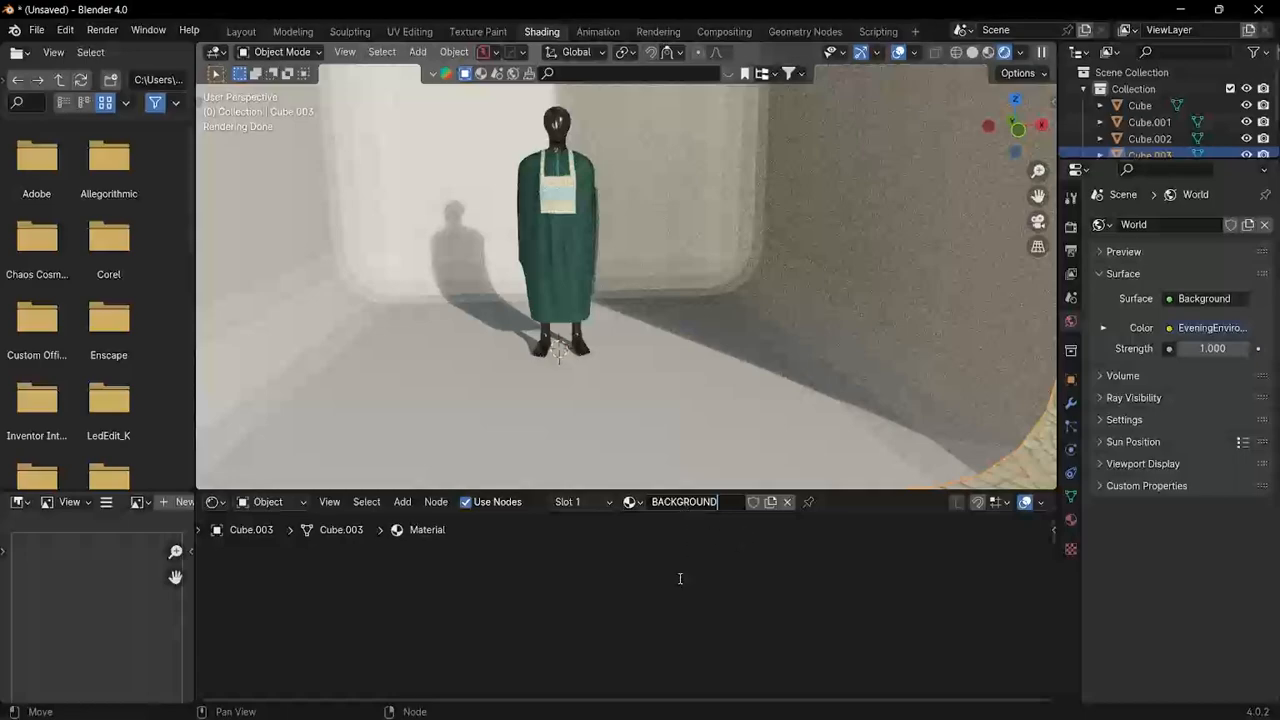
key("Return")
Step: Darken the base color of the backdrop's BACKGROUND material slightly, keeping it a neutral grey
key("Home")
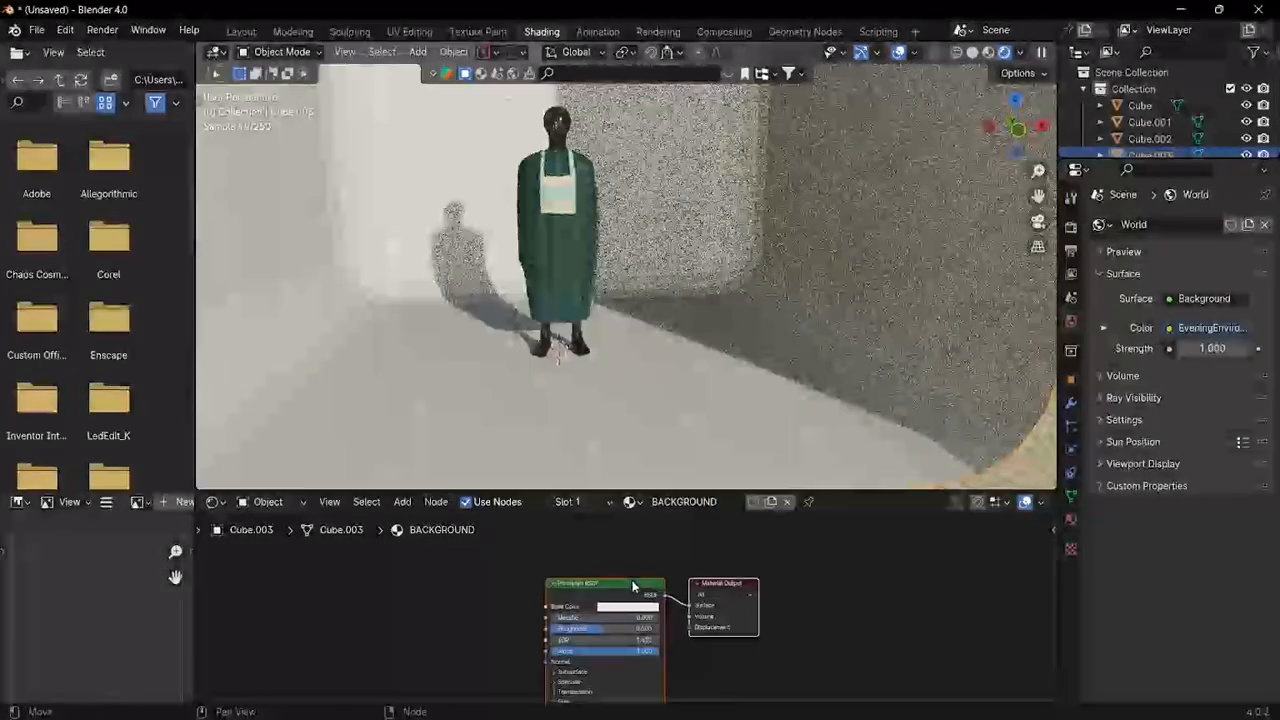
left_click(625, 607)
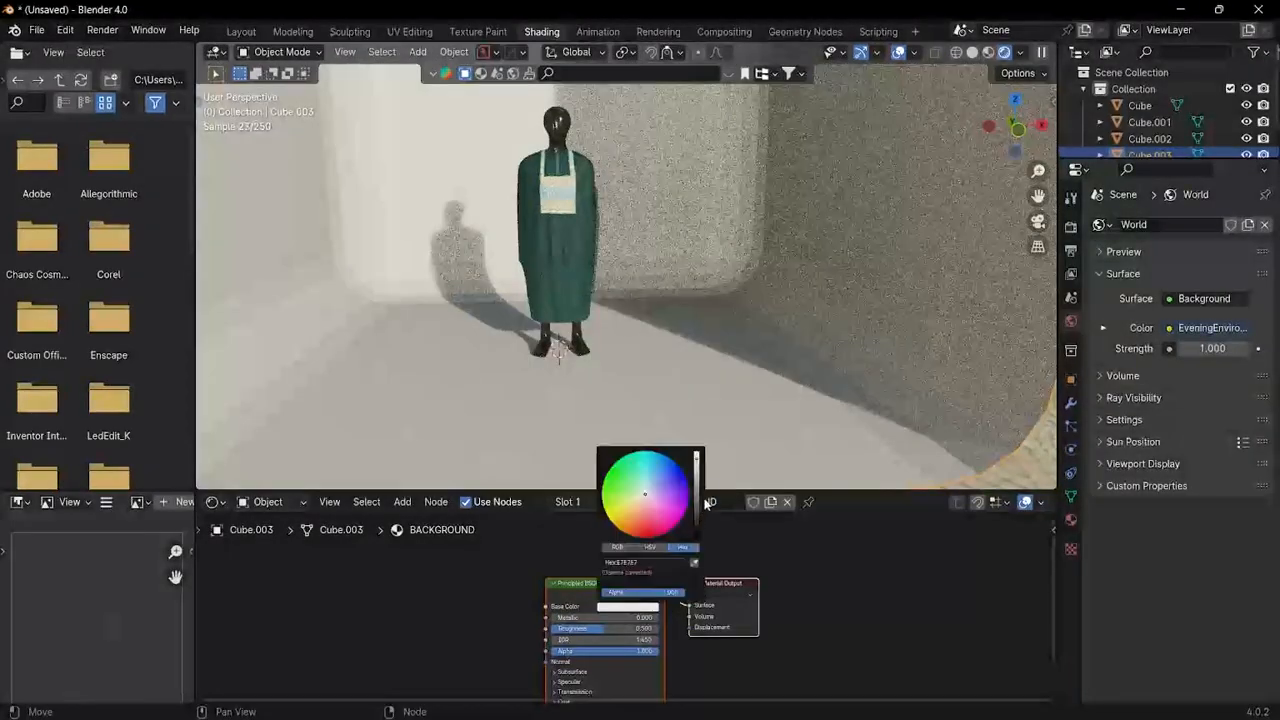
left_click_drag(697, 460, 697, 476)
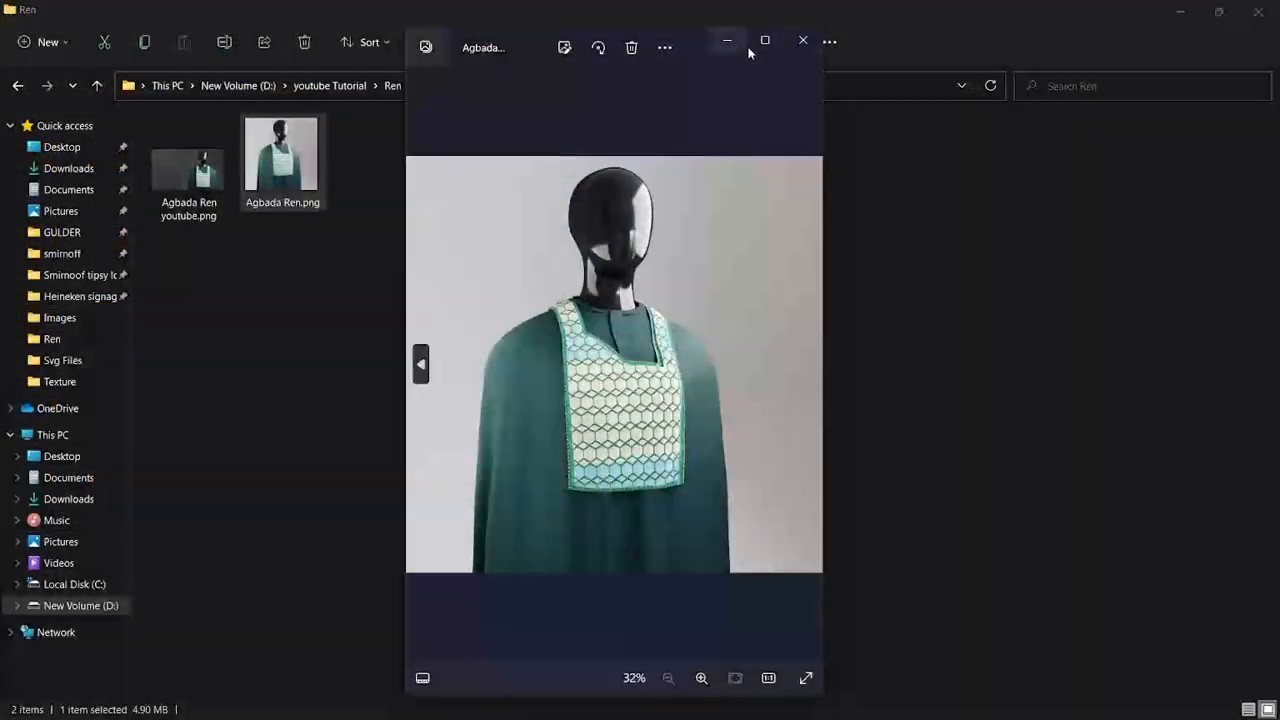
Step: Examine the backdrop and lighting in the finished reference render Agbada Ren.png at full-window size, and return to Blender
left_click(765, 40)
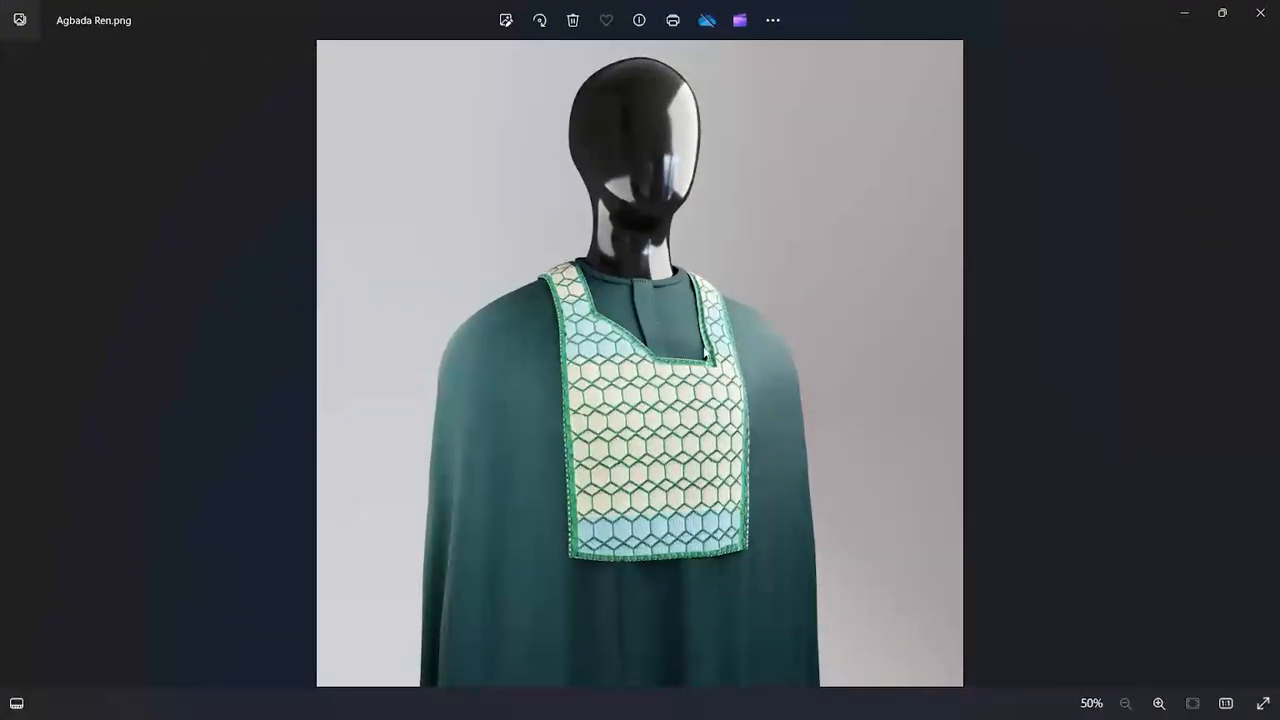
scroll(708, 357, "up", 1)
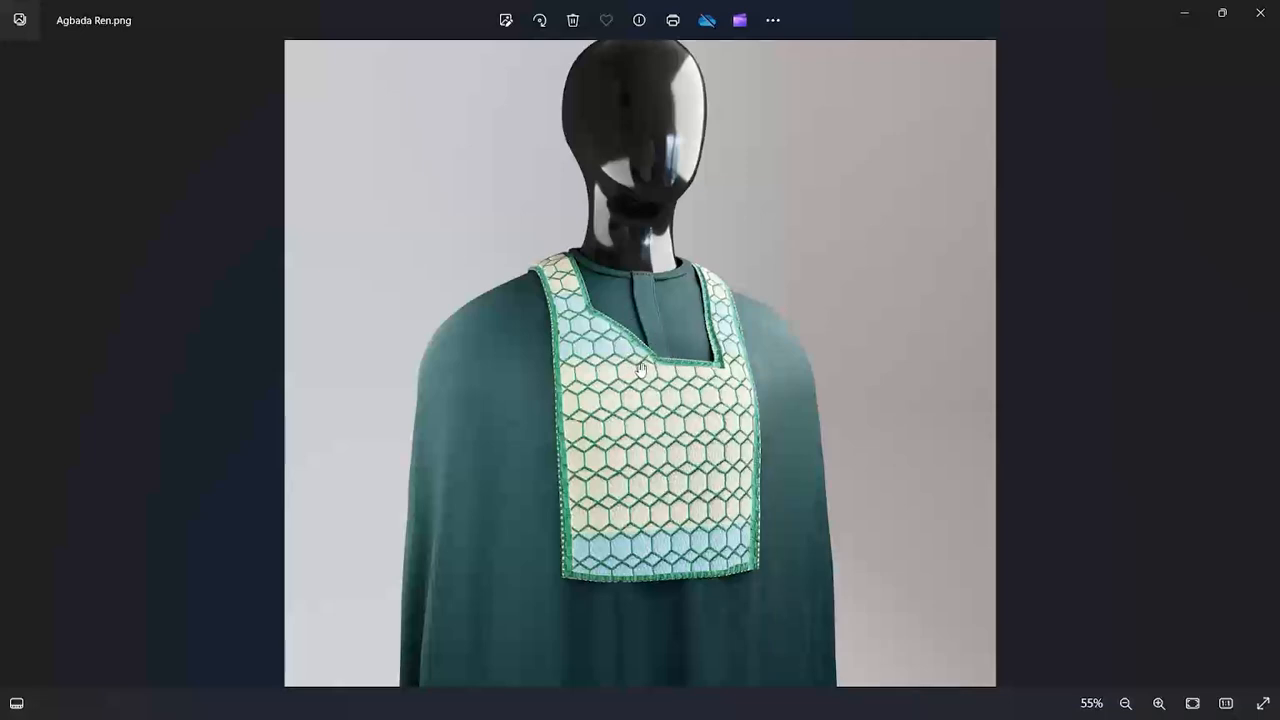
scroll(643, 369, "down", 1)
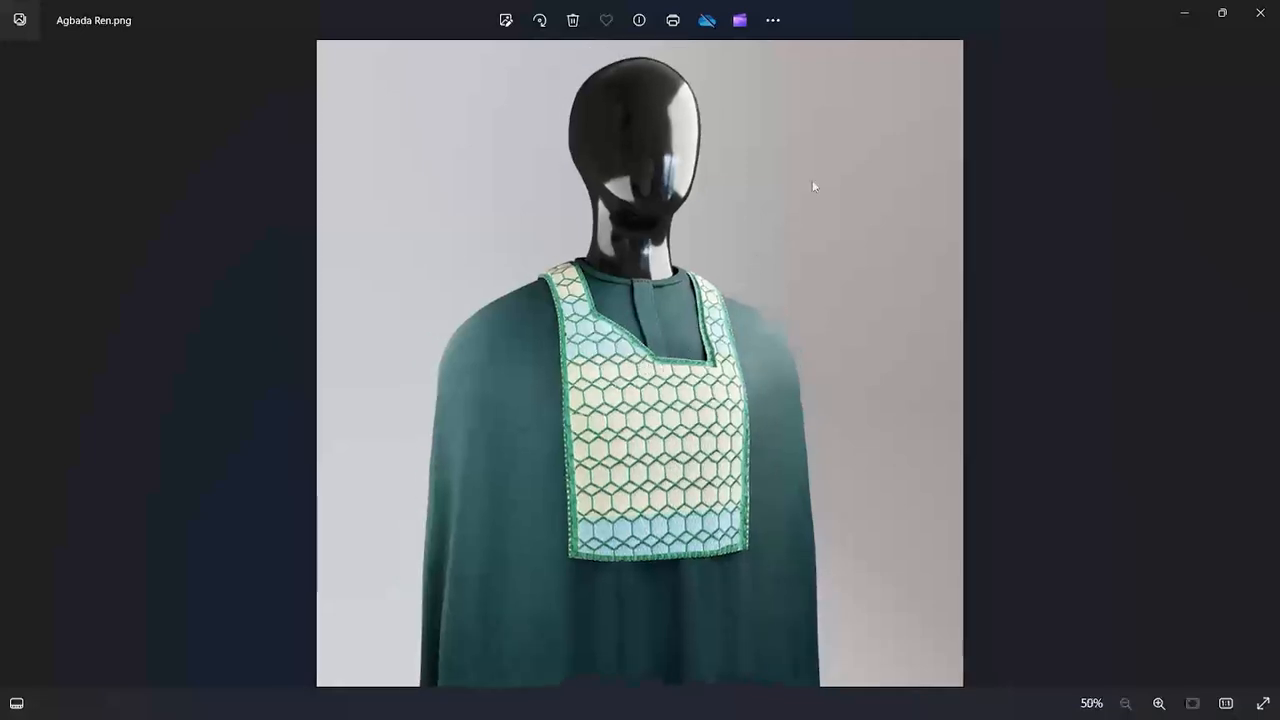
left_click(1184, 18)
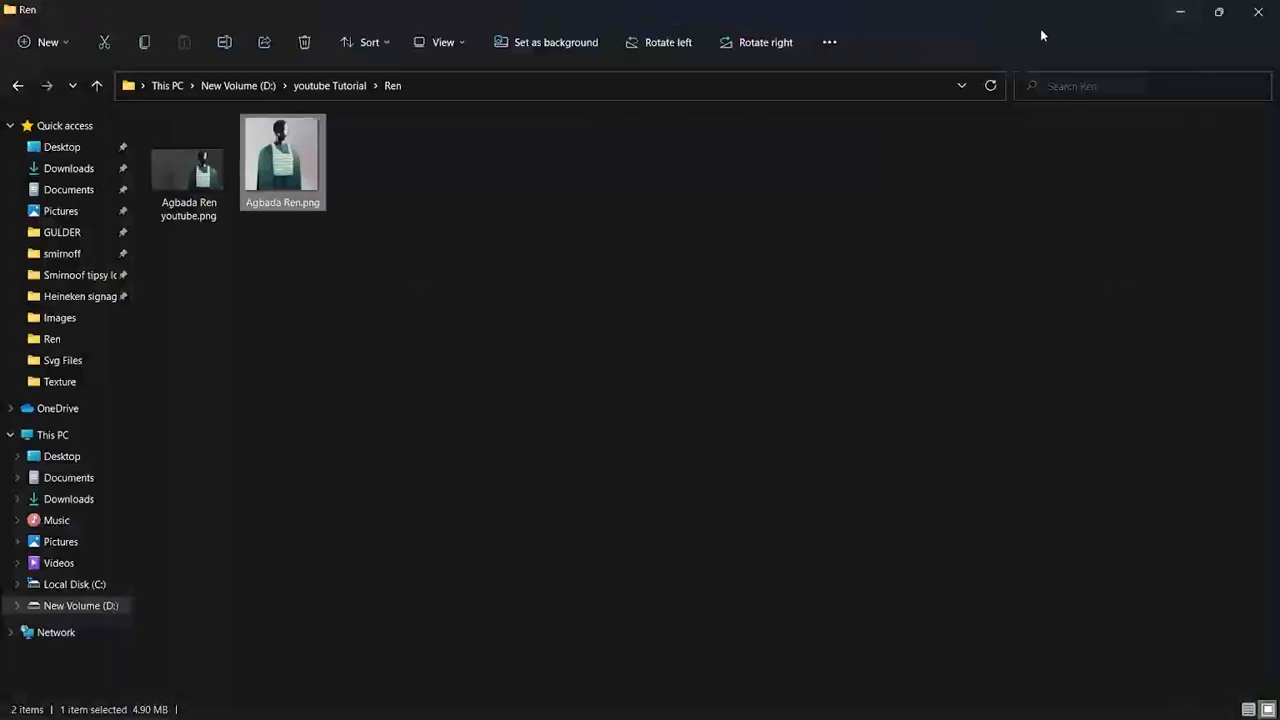
left_click(1178, 12)
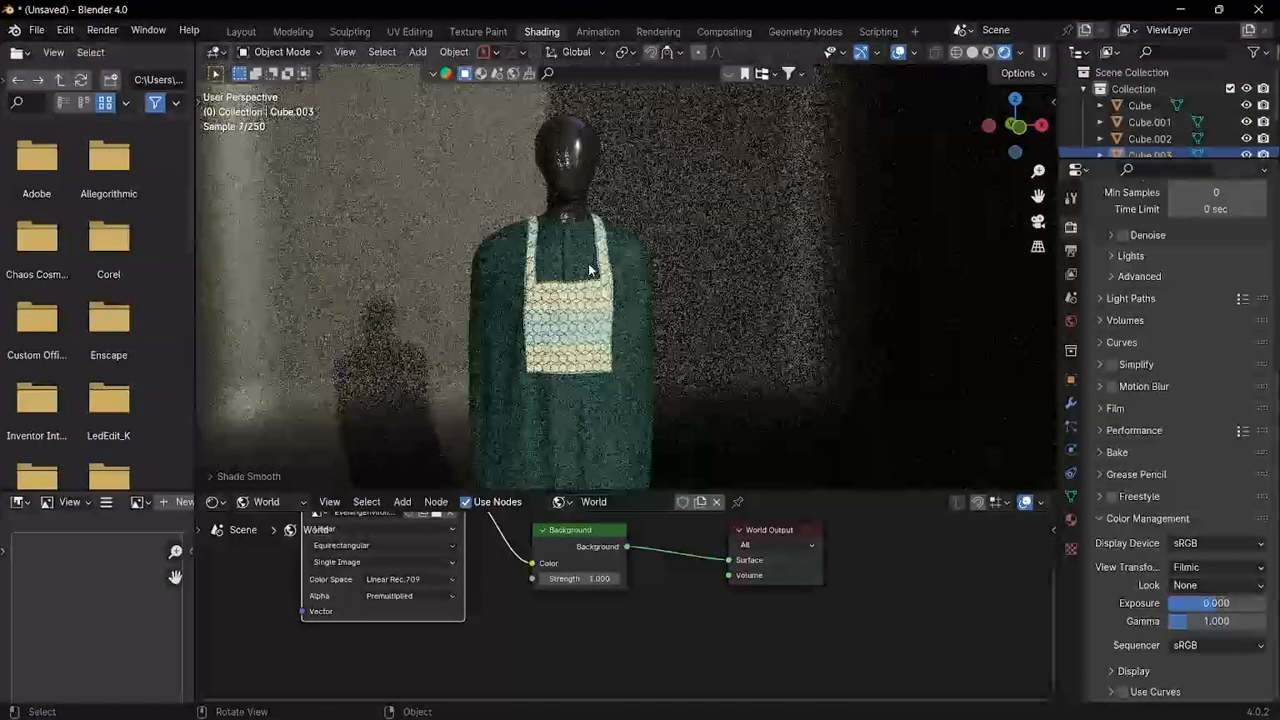